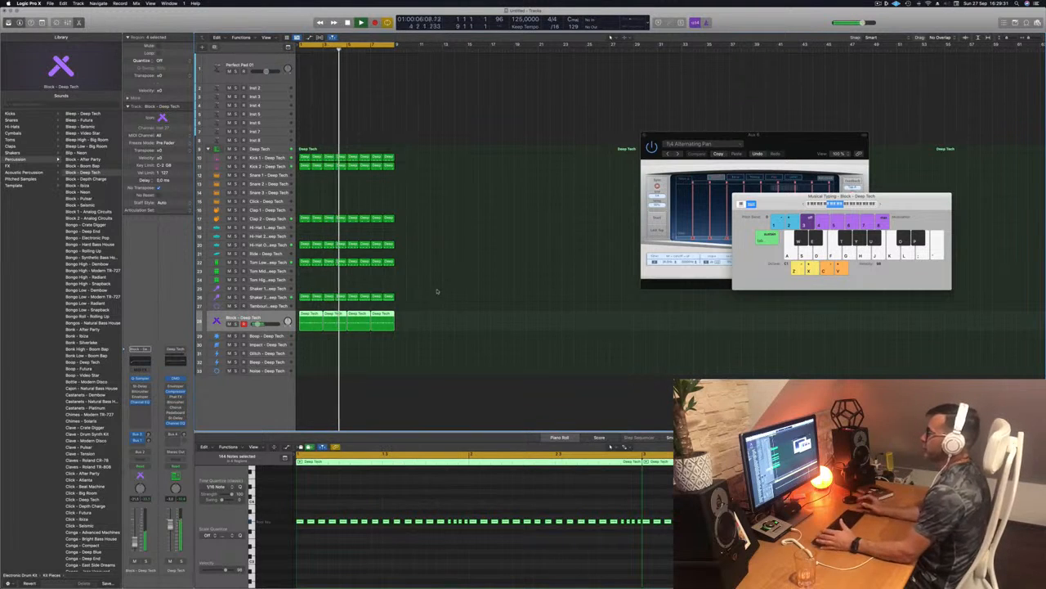
# Reselect the Block - Deep Tech regions and audition that track in solo, switching solo back off
pyautogui.click(436, 291)
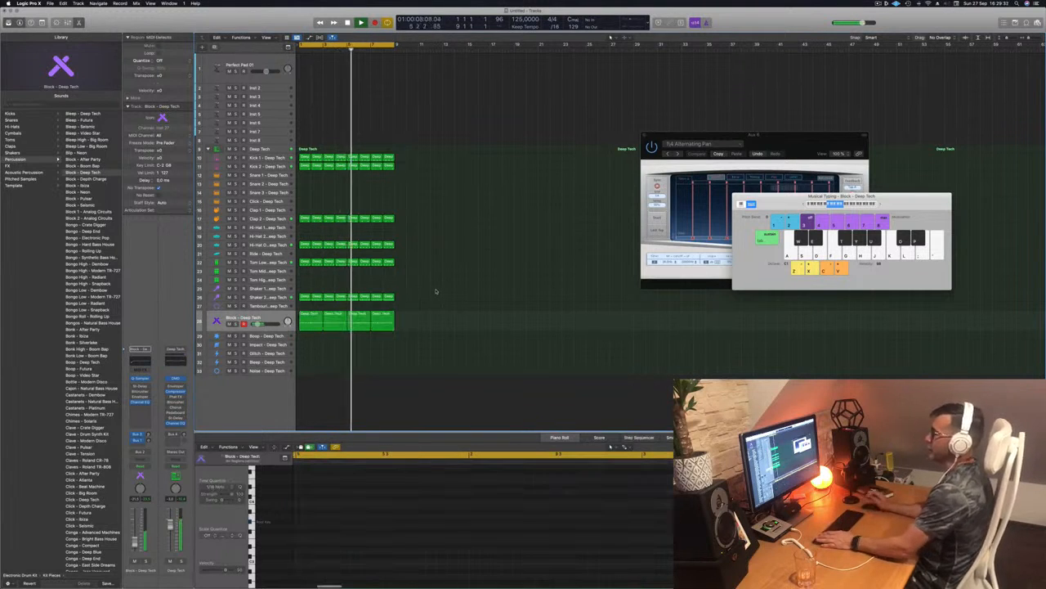
pyautogui.click(347, 320)
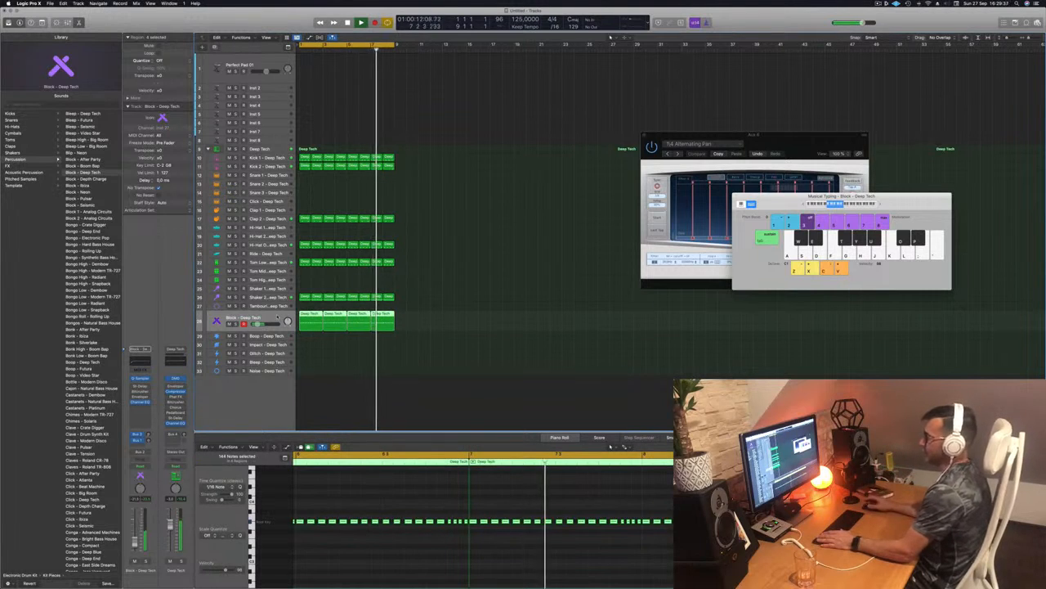
pyautogui.click(235, 324)
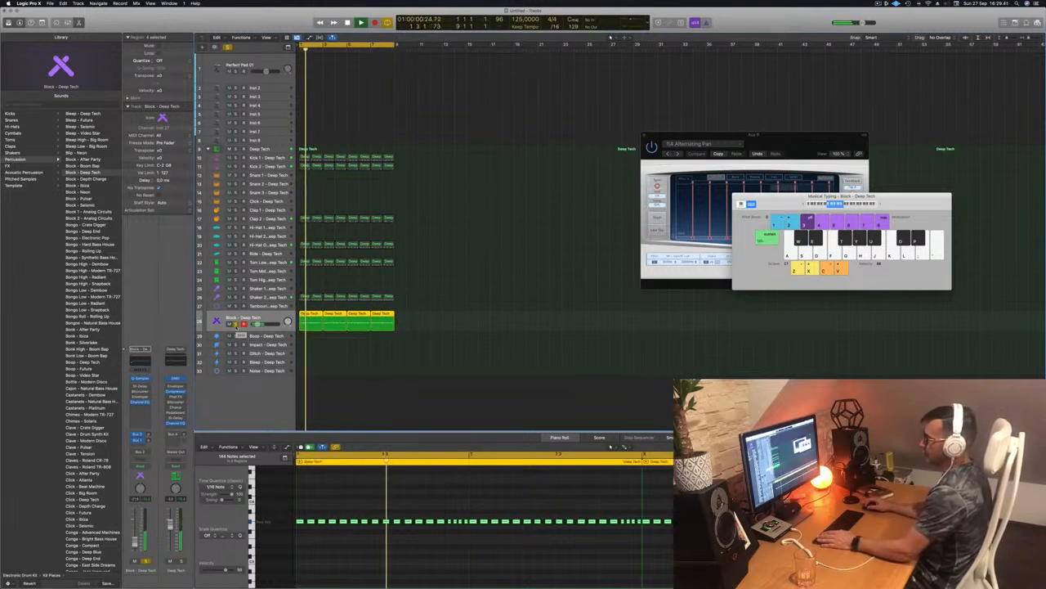
pyautogui.click(237, 323)
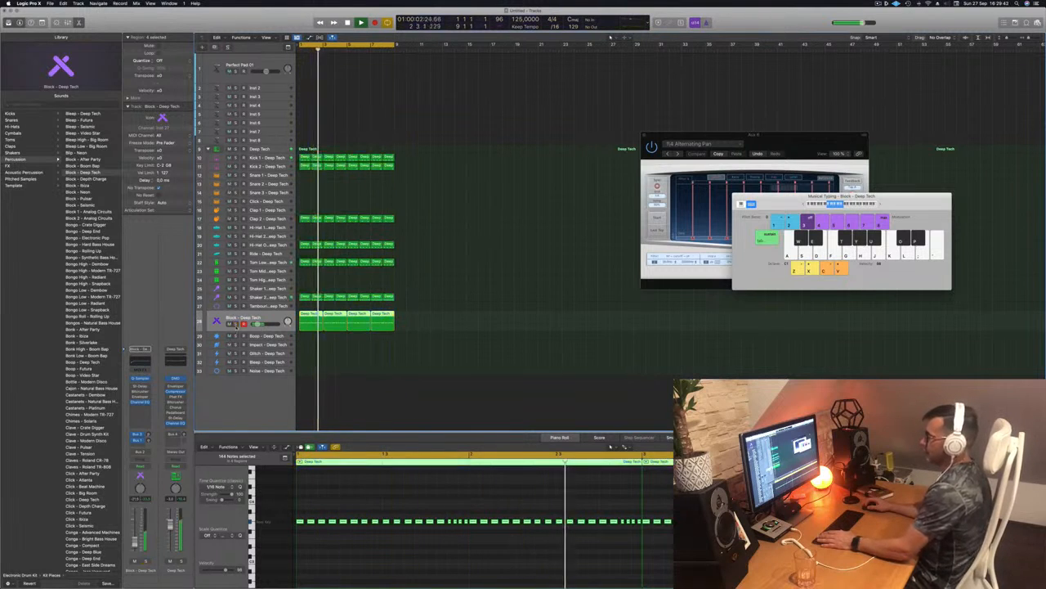
# Adjust the coarse pitch of the Block - Deep Tech sound in Quick Sampler while the loop plays, and close the sampler
pyautogui.press('Return')
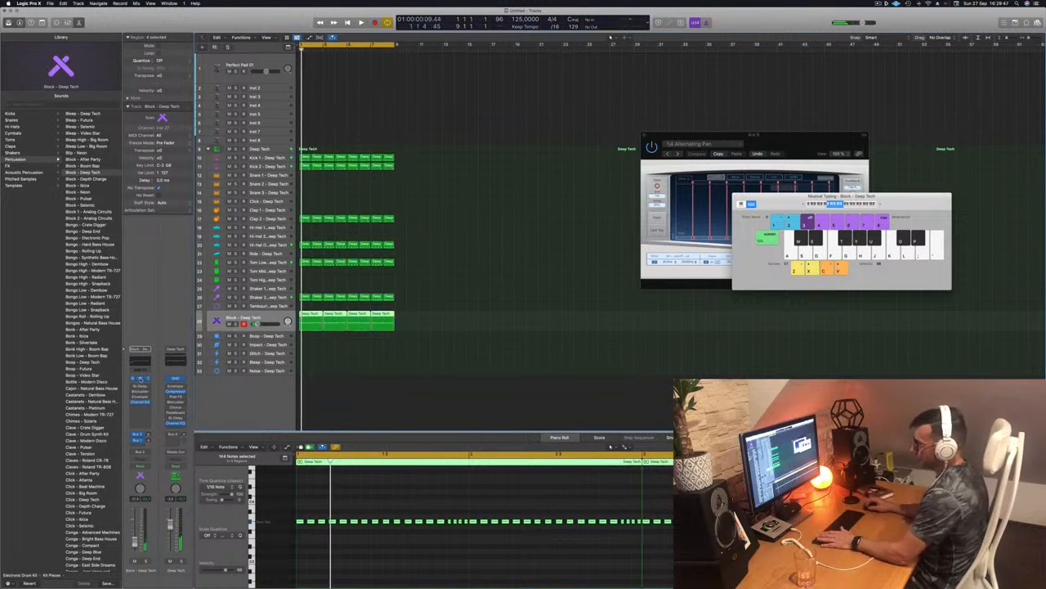
pyautogui.moveTo(491, 95); pyautogui.dragTo(556, 76)
pyautogui.press('space')
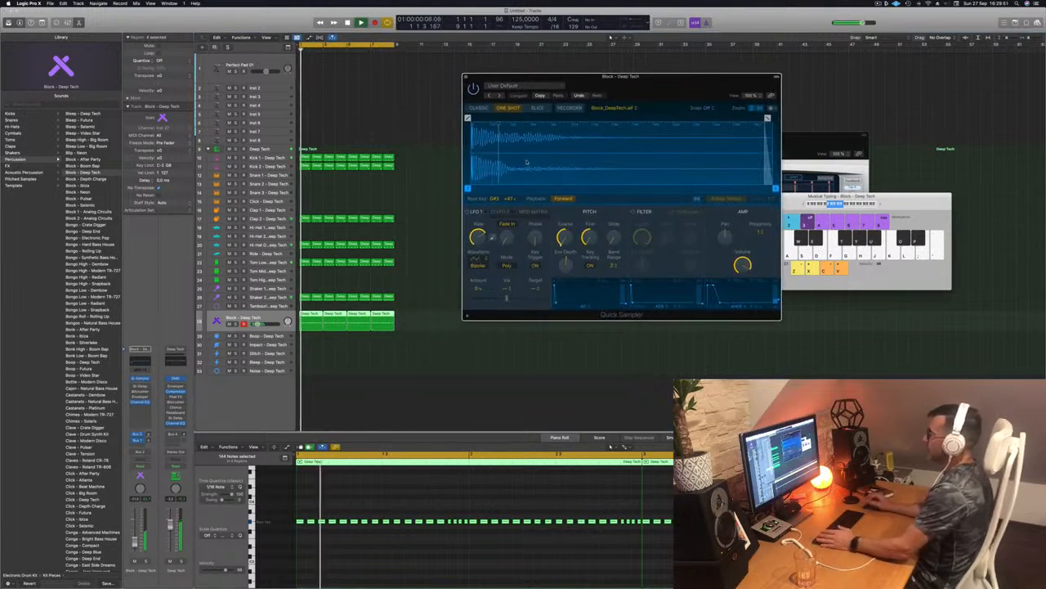
pyautogui.moveTo(564, 237); pyautogui.dragTo(567, 242)
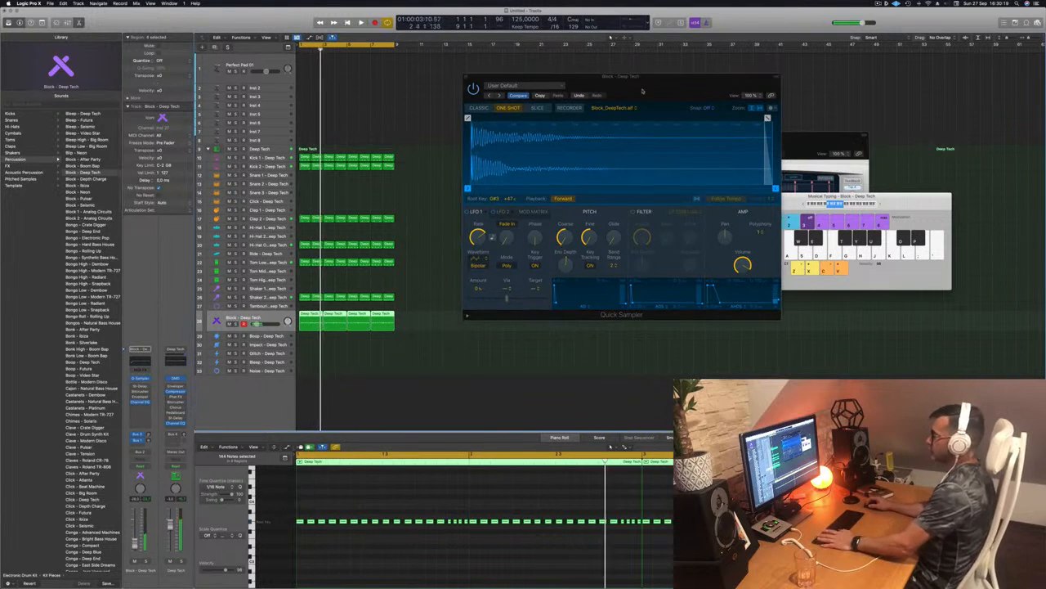
pyautogui.press('super+w')
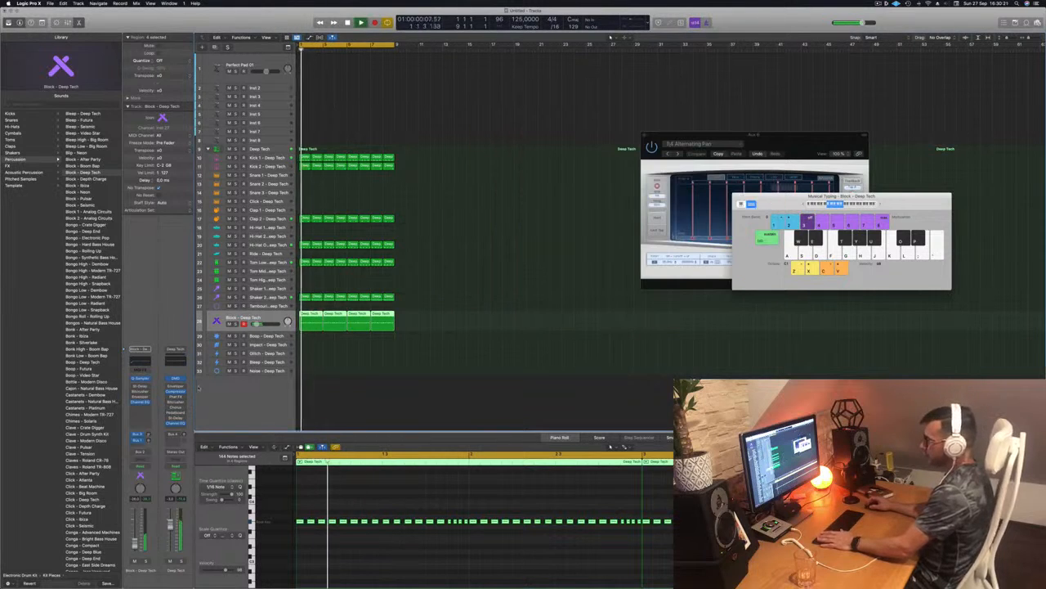
# Check the Shaker 2 track and try out a few notes on the Perfect Pad 01 track over the drum loop
pyautogui.press('Up')
pyautogui.press('Up')
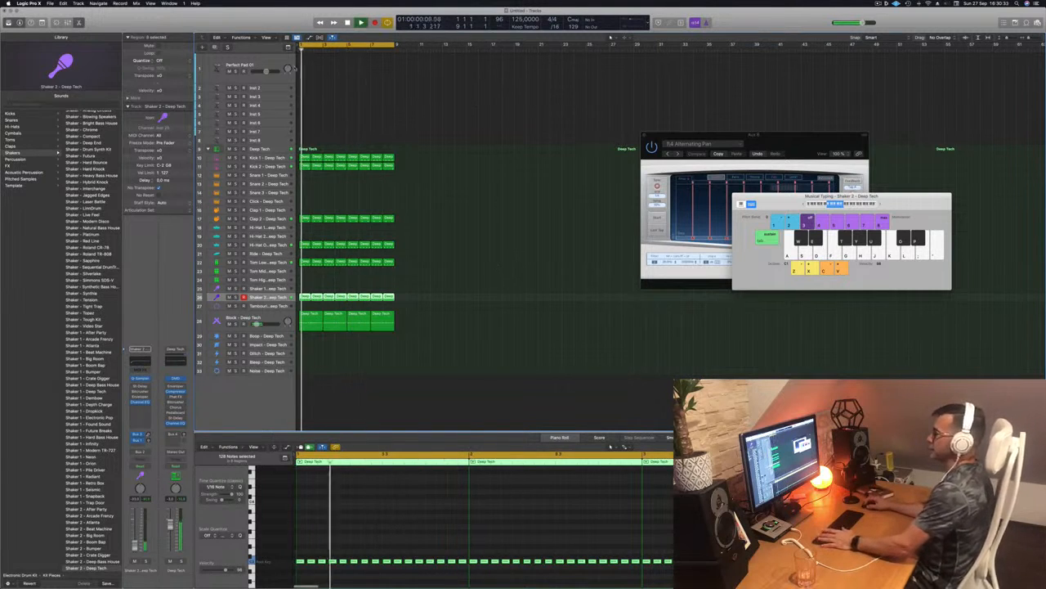
pyautogui.click(280, 63)
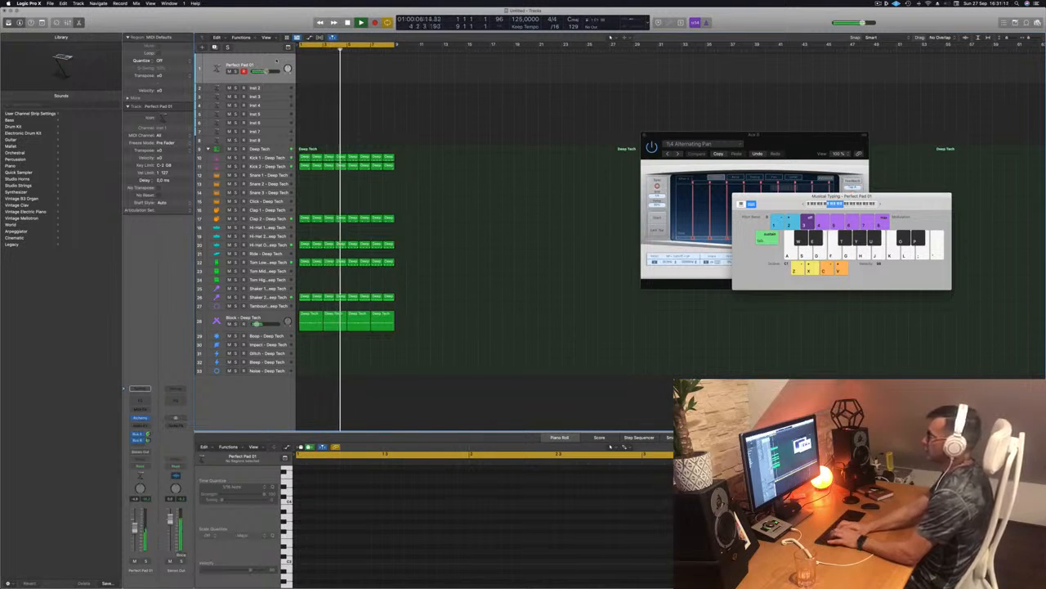
pyautogui.press('d')
pyautogui.press('a')
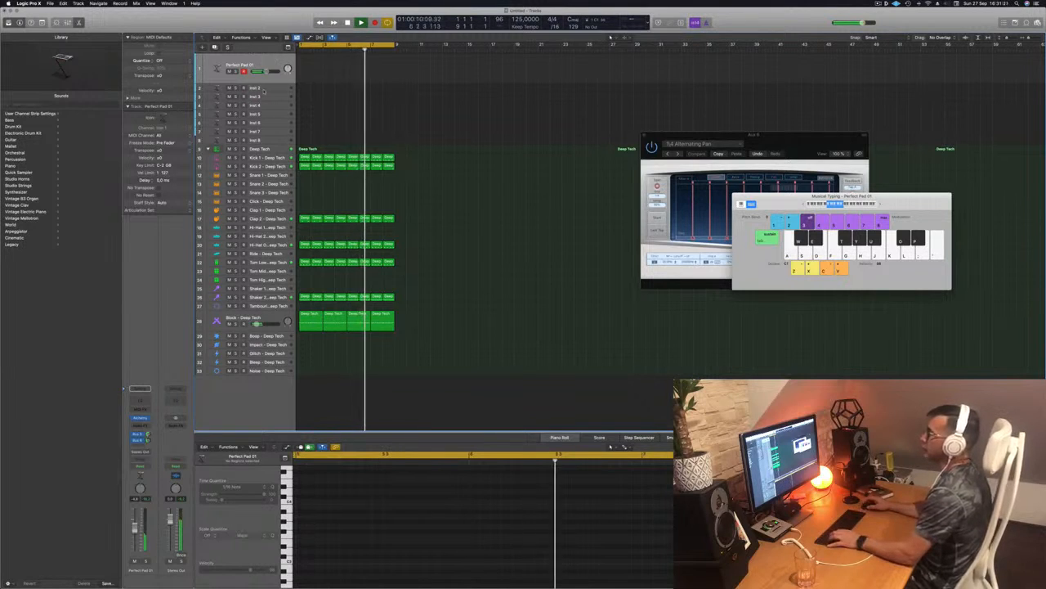
# Select the Inst 2 track, enlarge its height and open its Alchemy synth
pyautogui.click(260, 87)
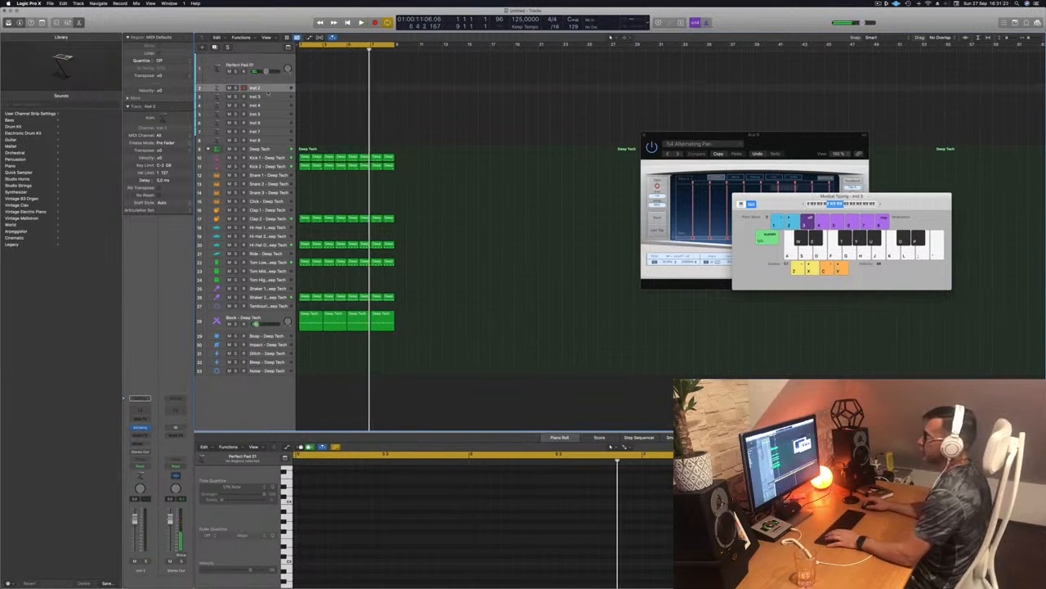
pyautogui.hotkey('ctrl', 'z')
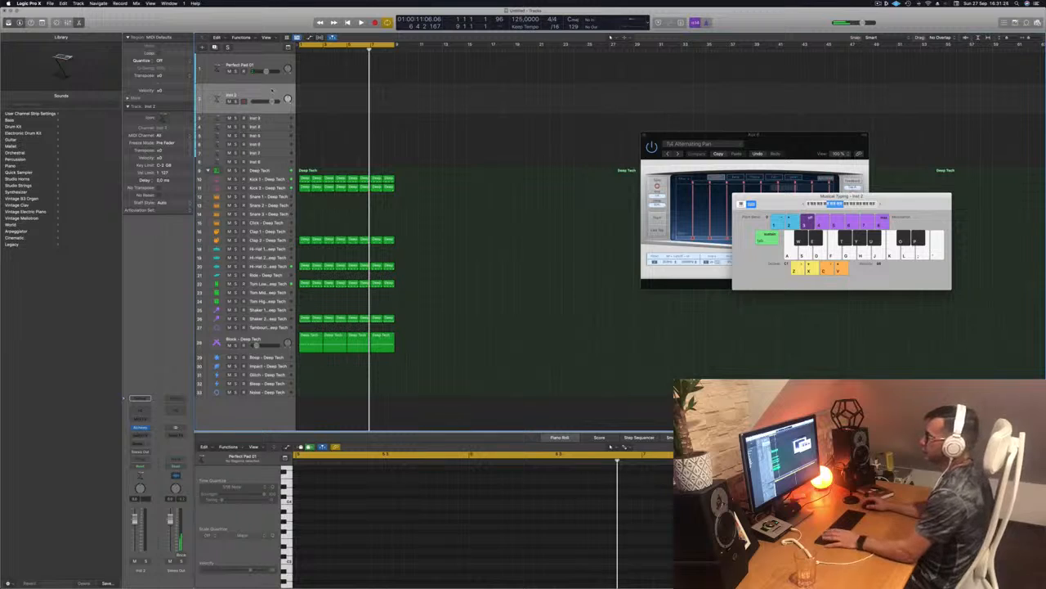
pyautogui.press('Return')
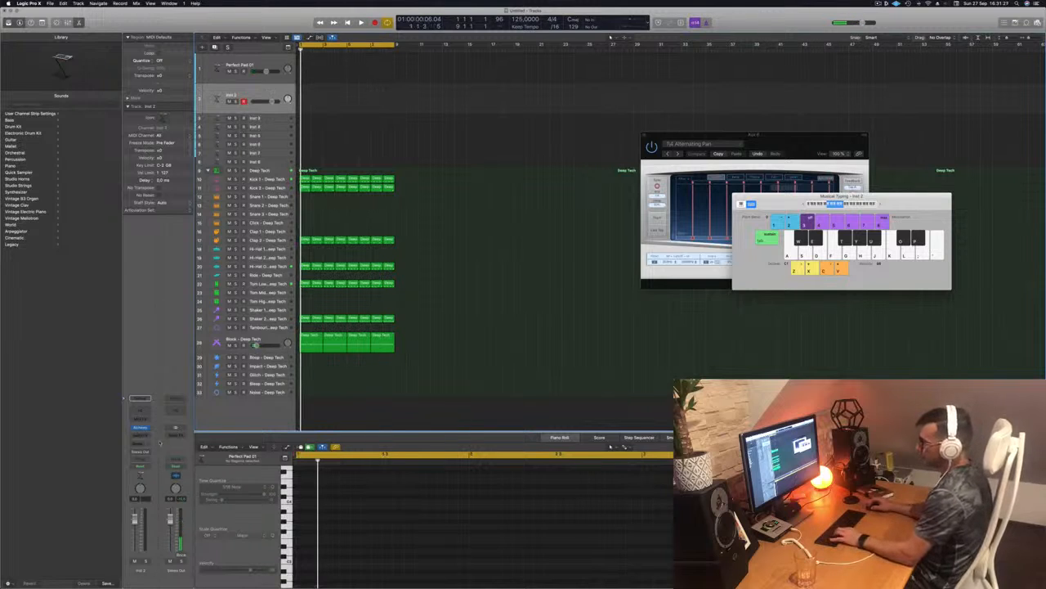
pyautogui.click(139, 427)
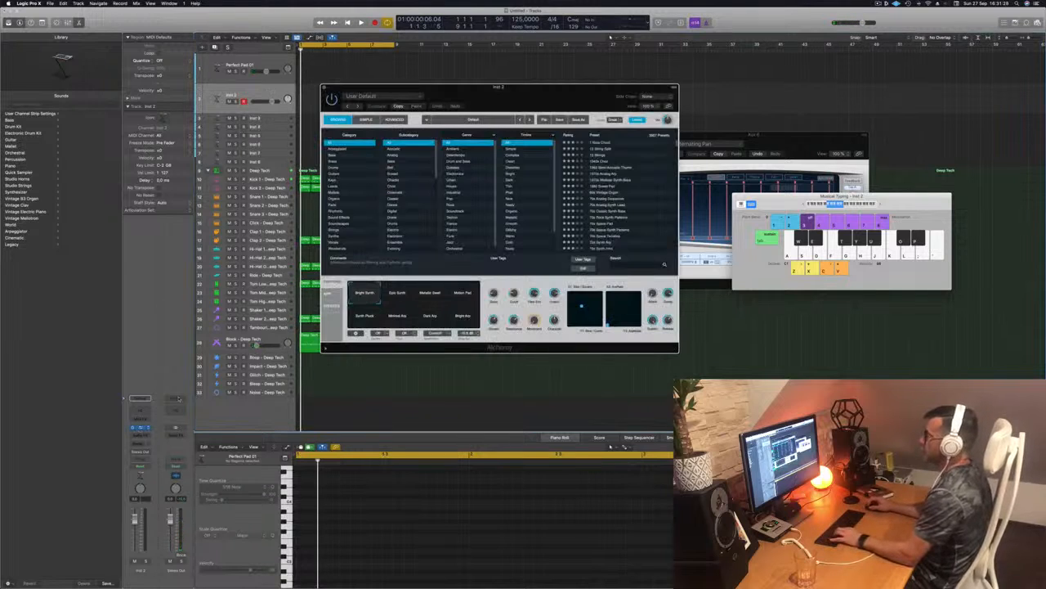
pyautogui.moveTo(527, 104); pyautogui.dragTo(542, 104)
# Audition Alchemy's Bass presets over the playing loop, trying Analog Bounce with Aggressive Punch, and load Analog Dark Bass
pyautogui.press('b')
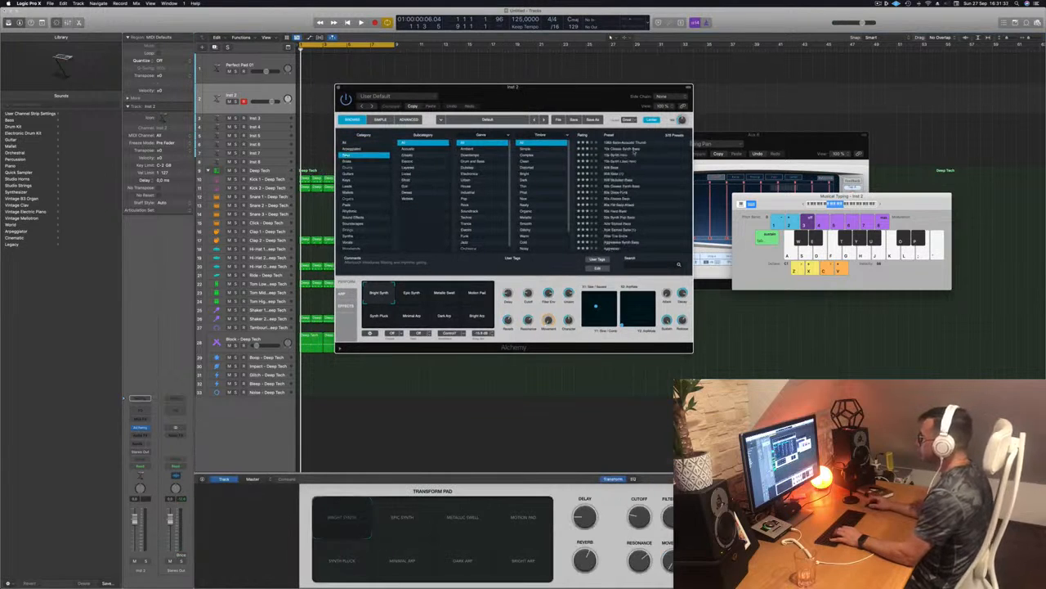
pyautogui.scroll(-5, 634, 153)
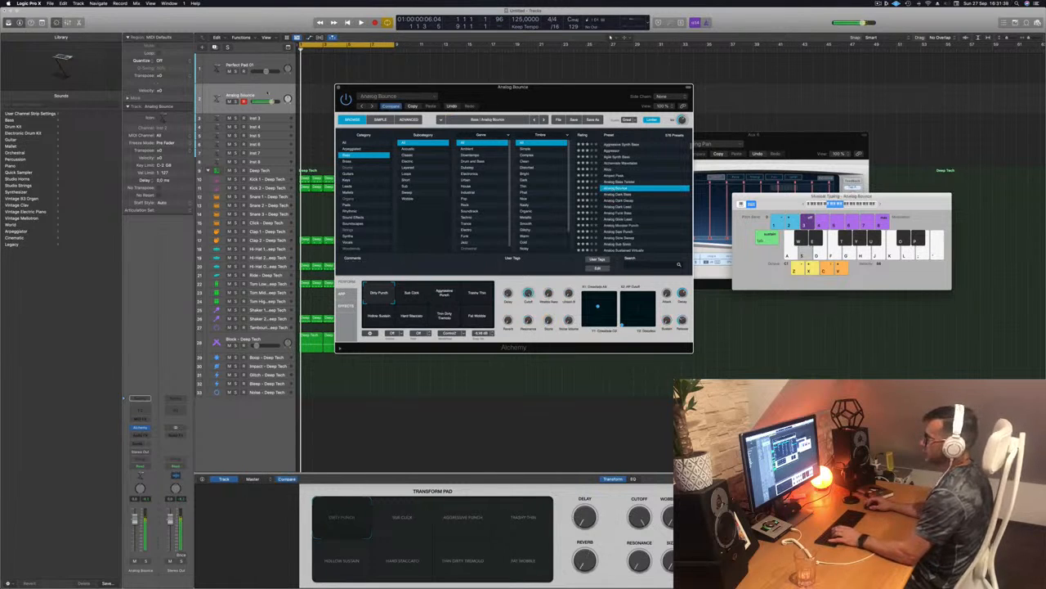
pyautogui.press('space')
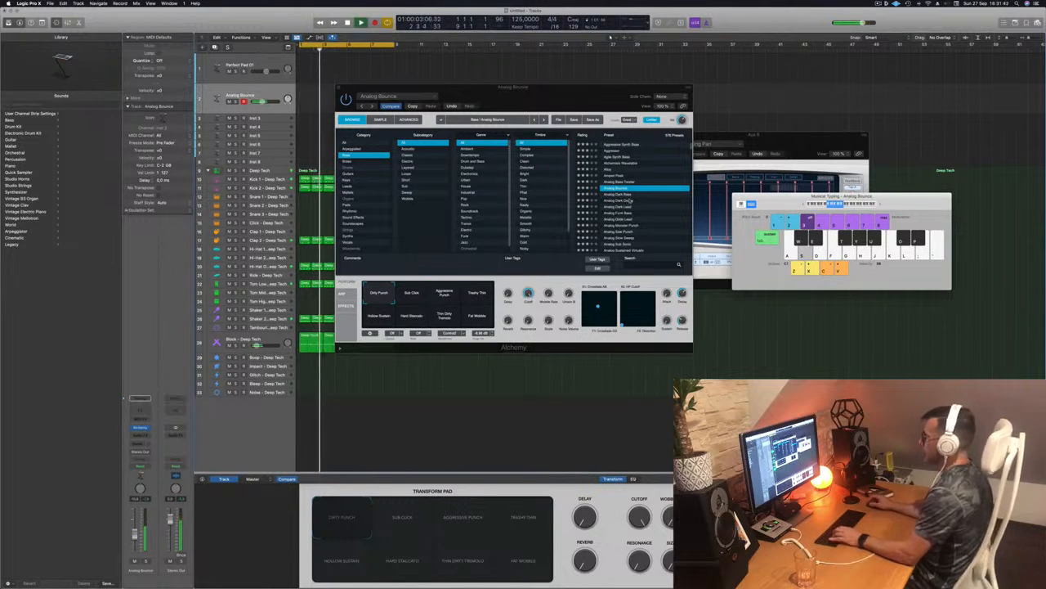
pyautogui.click(444, 293)
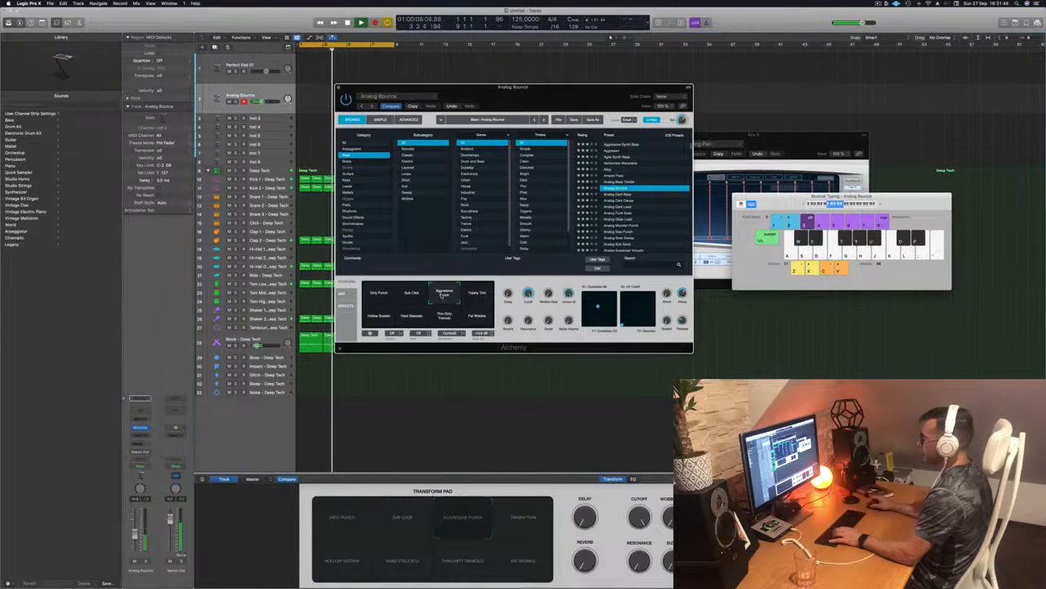
pyautogui.click(615, 194)
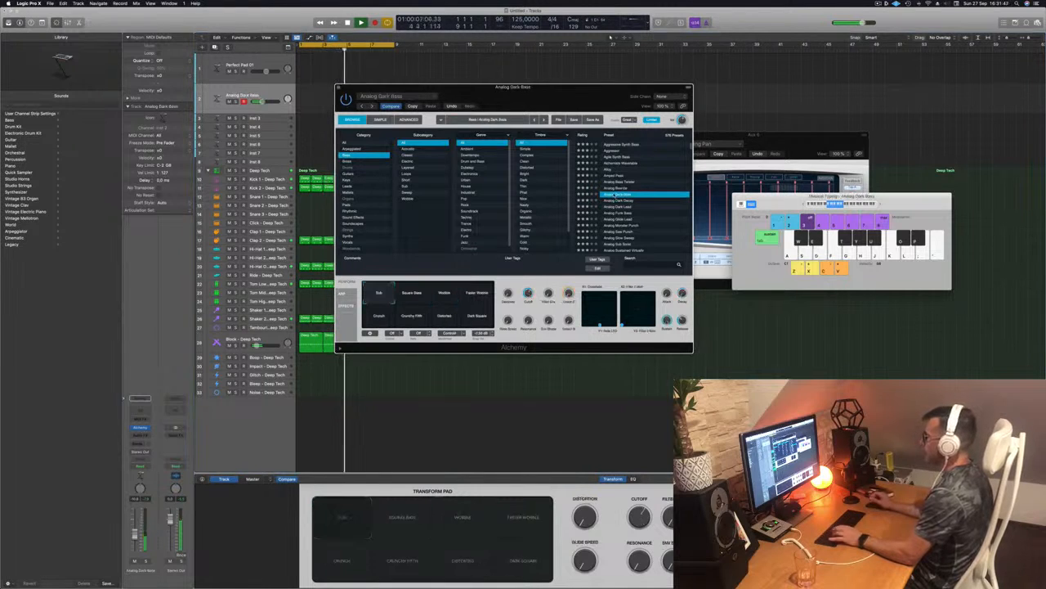
pyautogui.moveTo(553, 97); pyautogui.dragTo(660, 87)
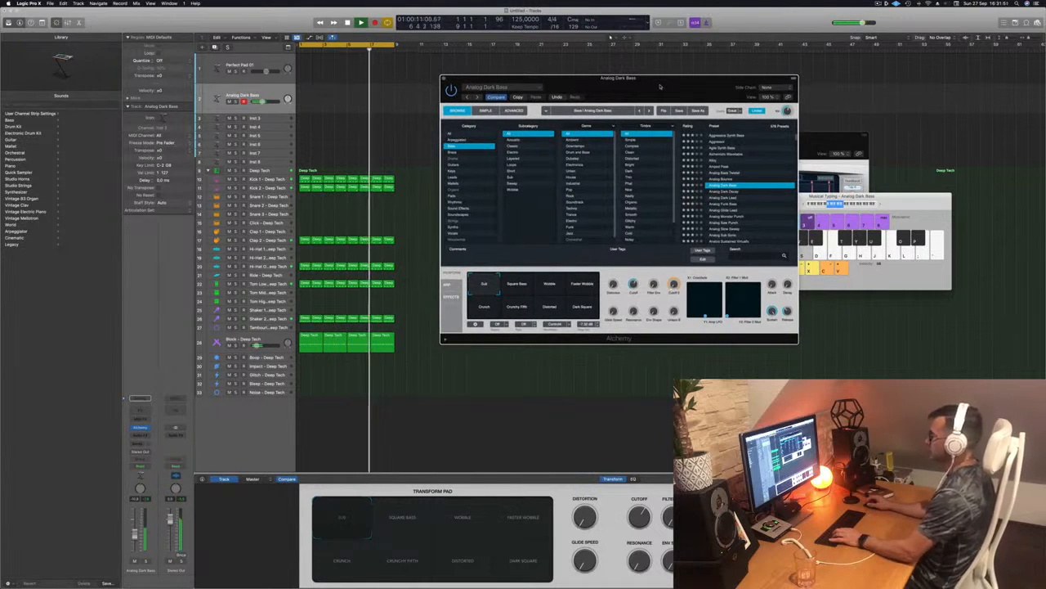
# Rehearse a bass line with the Analog Dark Bass sound over the looping drums using Musical Typing
pyautogui.press('f')
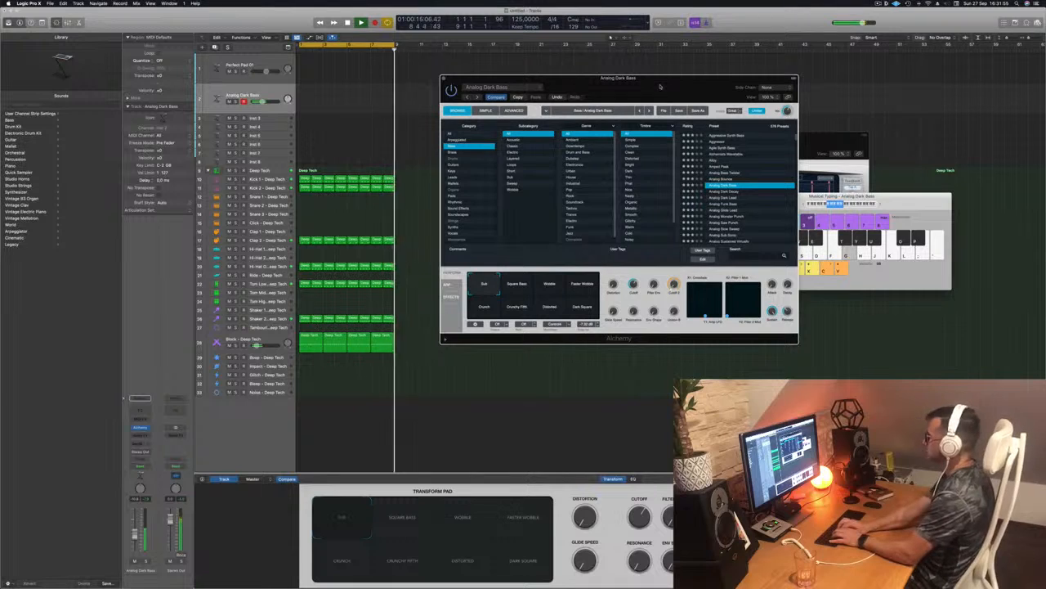
pyautogui.press('j')
pyautogui.press('h')
pyautogui.press('g')
pyautogui.press('d')
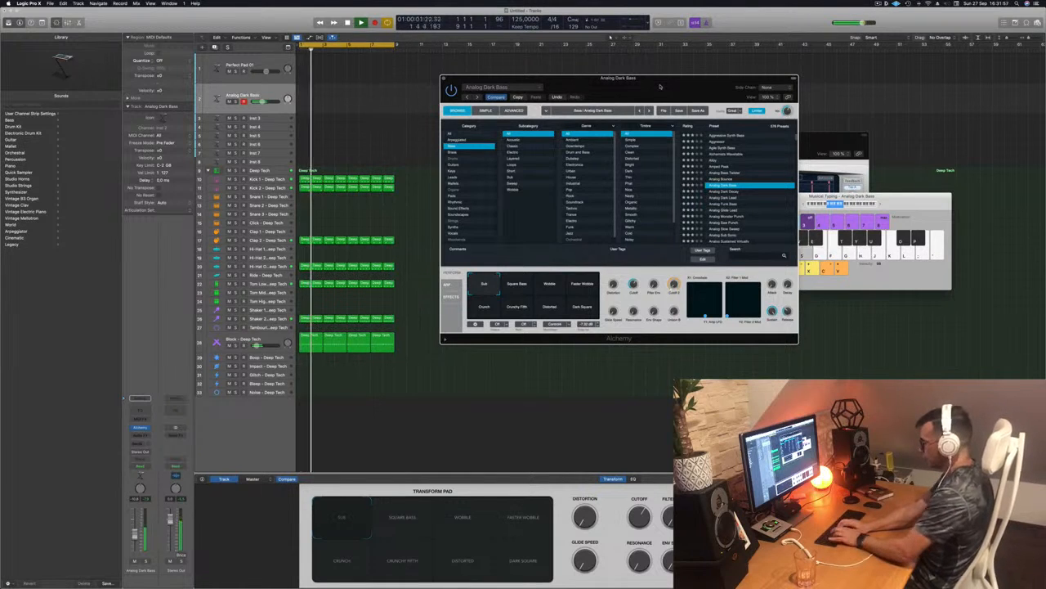
pyautogui.press('a')
pyautogui.press('a')
pyautogui.press('a')
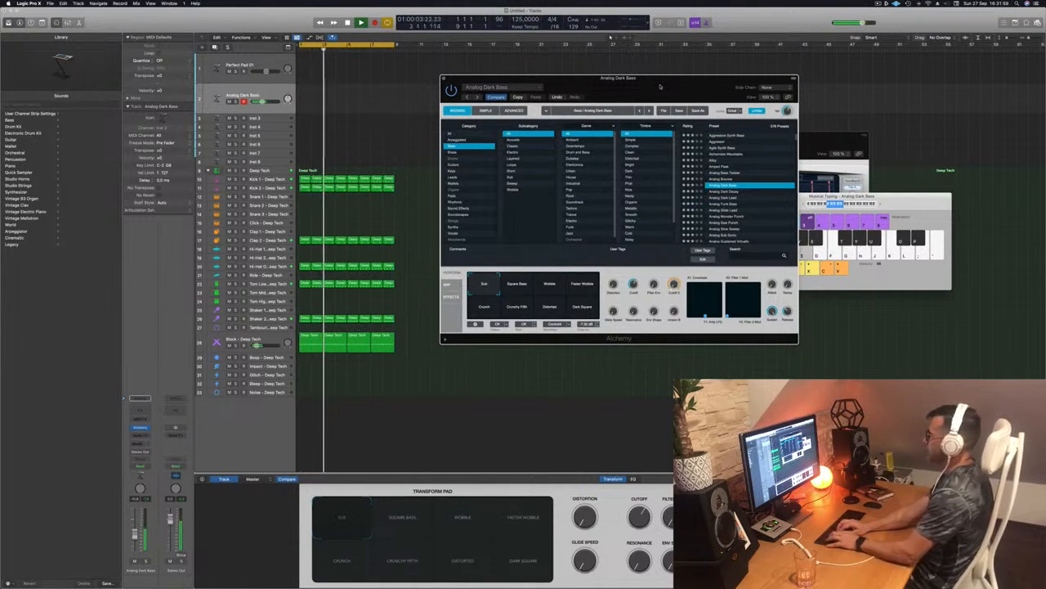
pyautogui.press('a')
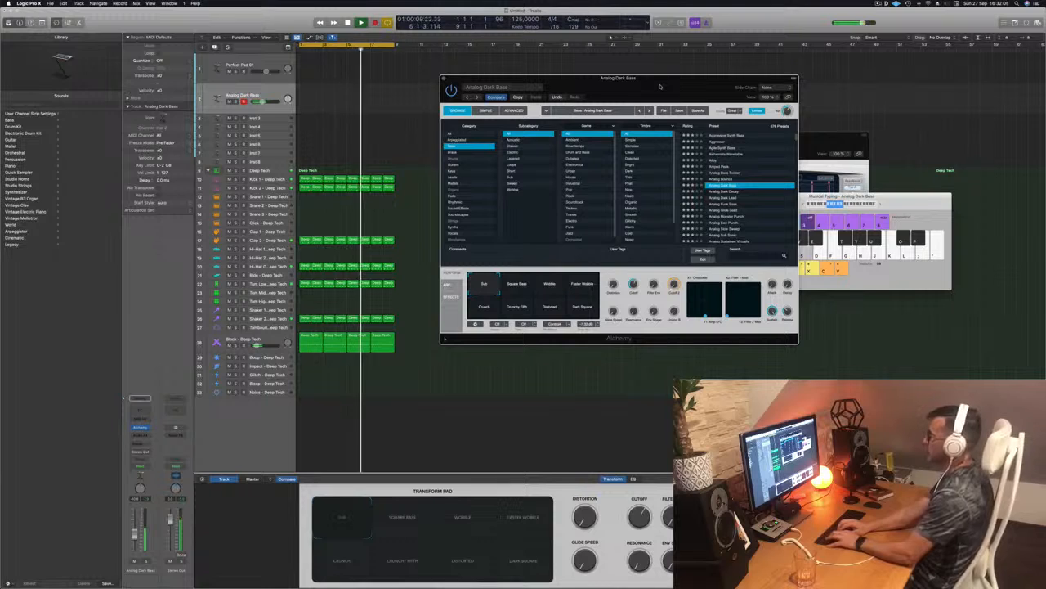
pyautogui.press('a')
pyautogui.press('a')
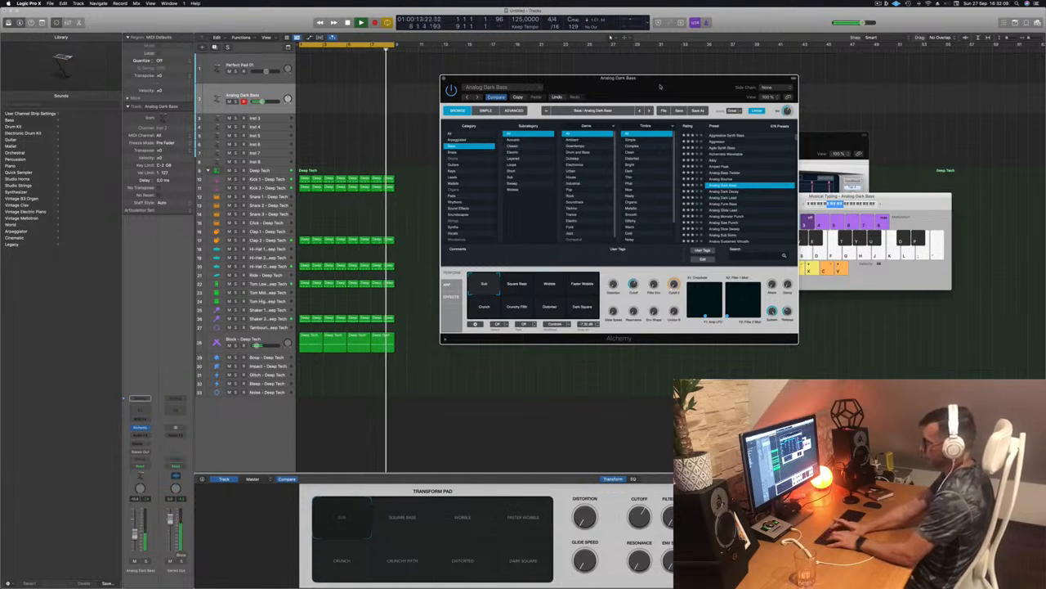
# Record the bass line as a MIDI region on the Analog Dark Bass track
pyautogui.press('r')
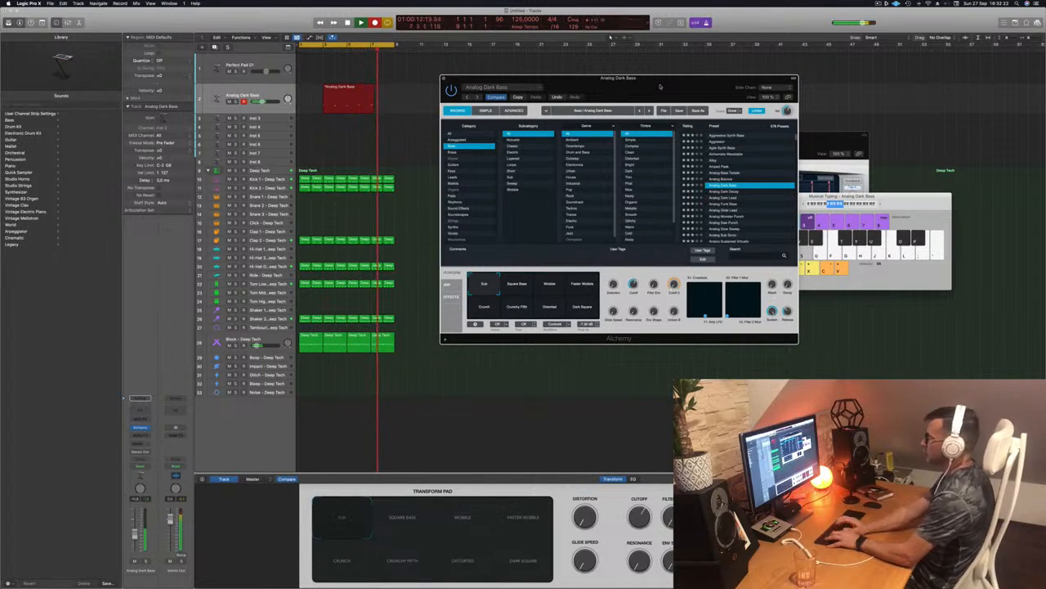
pyautogui.press('space')
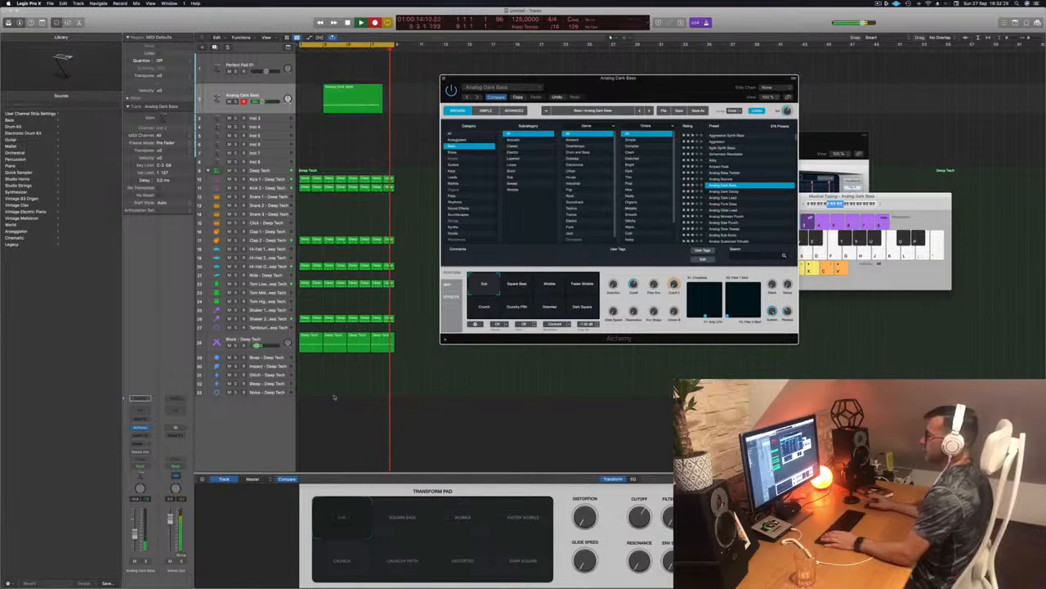
# Play the loop from the start and bypass both bus sends on the Block - Deep Tech track
pyautogui.click(276, 338)
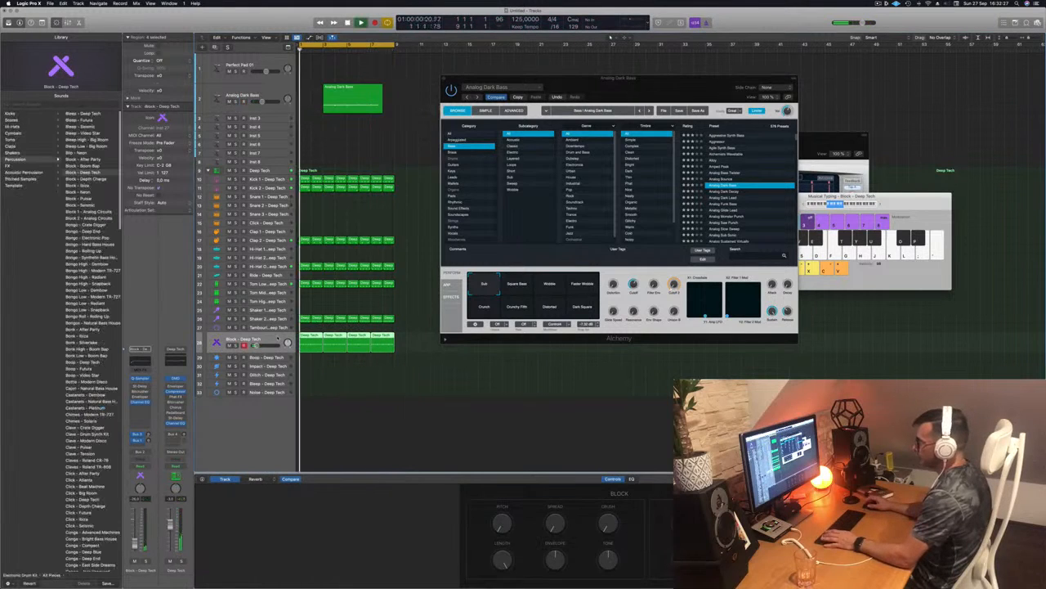
pyautogui.press('Return')
pyautogui.press('space')
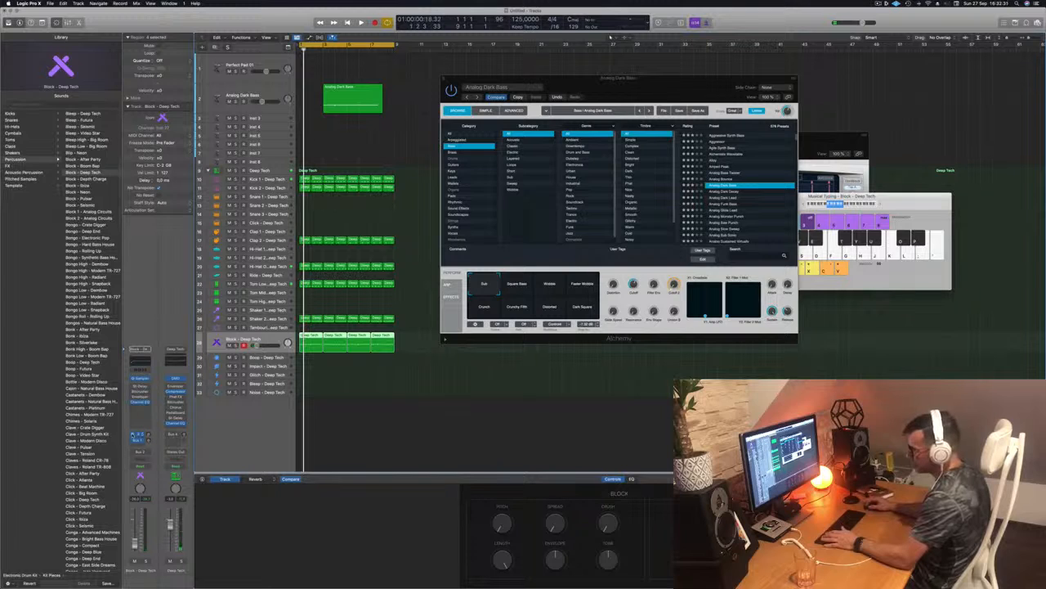
pyautogui.press('space')
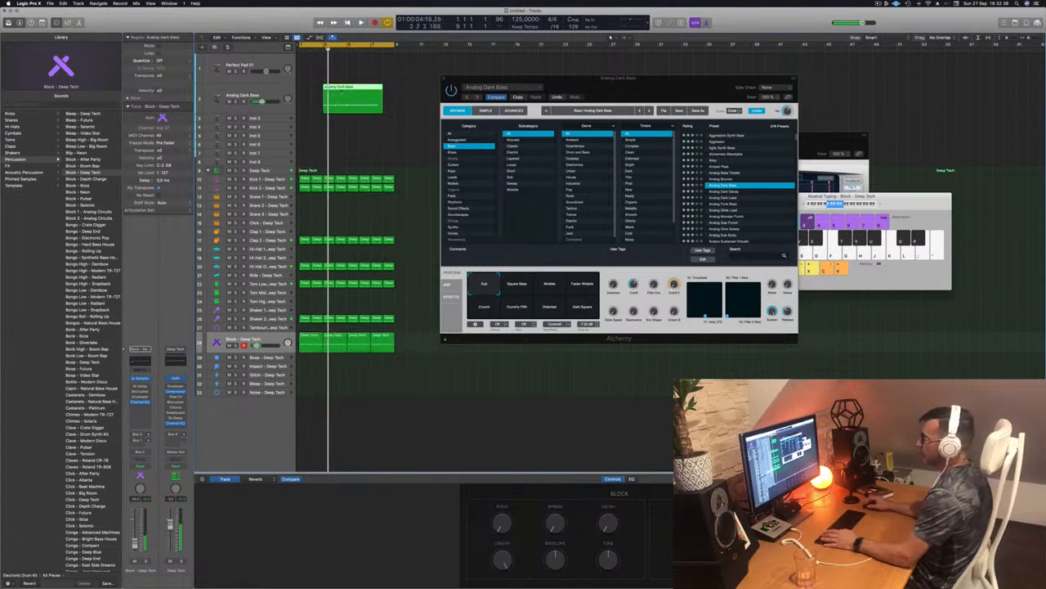
# Move the recorded Analog Dark Bass region to bar 1 and open it in the Piano Roll
pyautogui.moveTo(342, 92); pyautogui.dragTo(317, 92)
pyautogui.press('p')
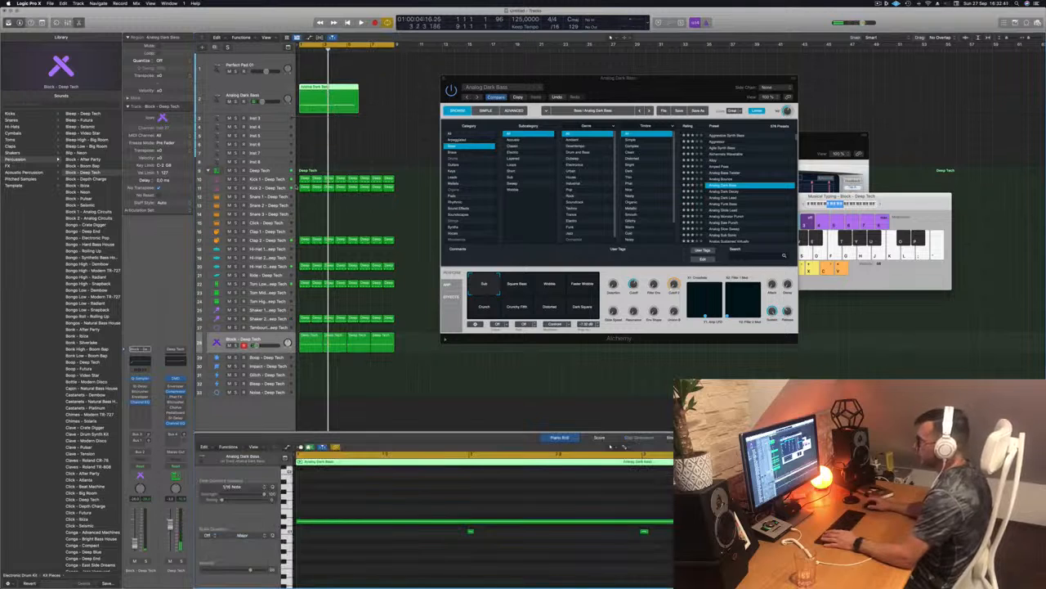
# Quantize all five notes of the Analog Dark Bass region to 1/16 notes and play the loop
pyautogui.press('super+Left')
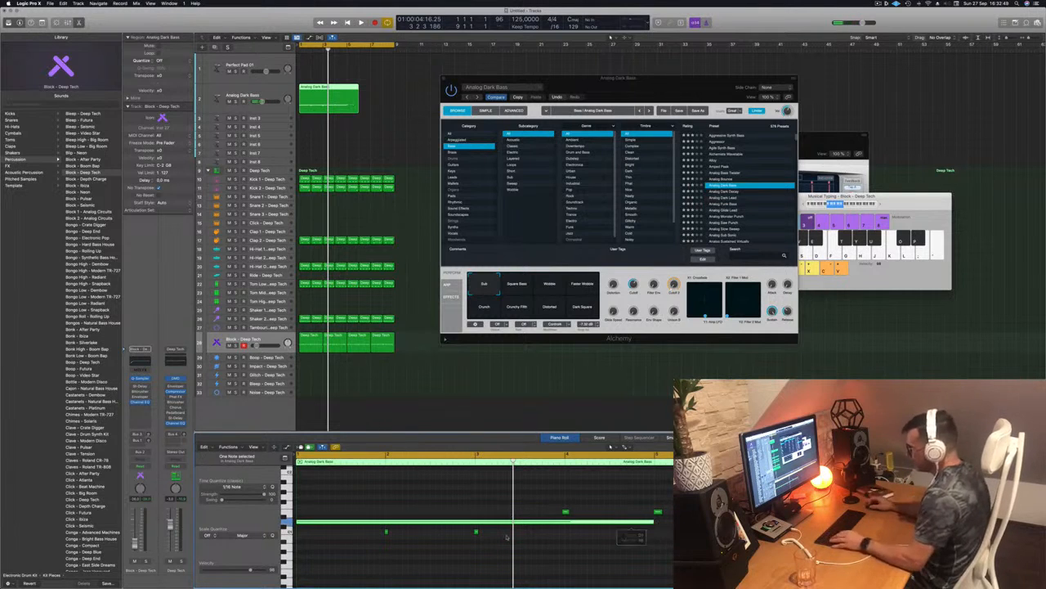
pyautogui.moveTo(372, 551); pyautogui.dragTo(504, 528)
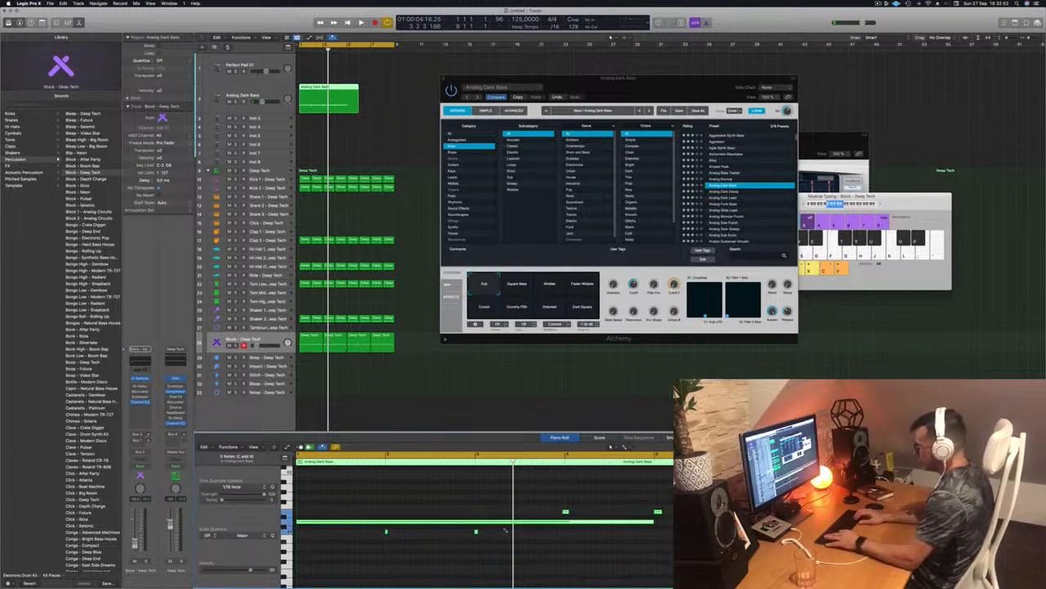
pyautogui.press('super+q')
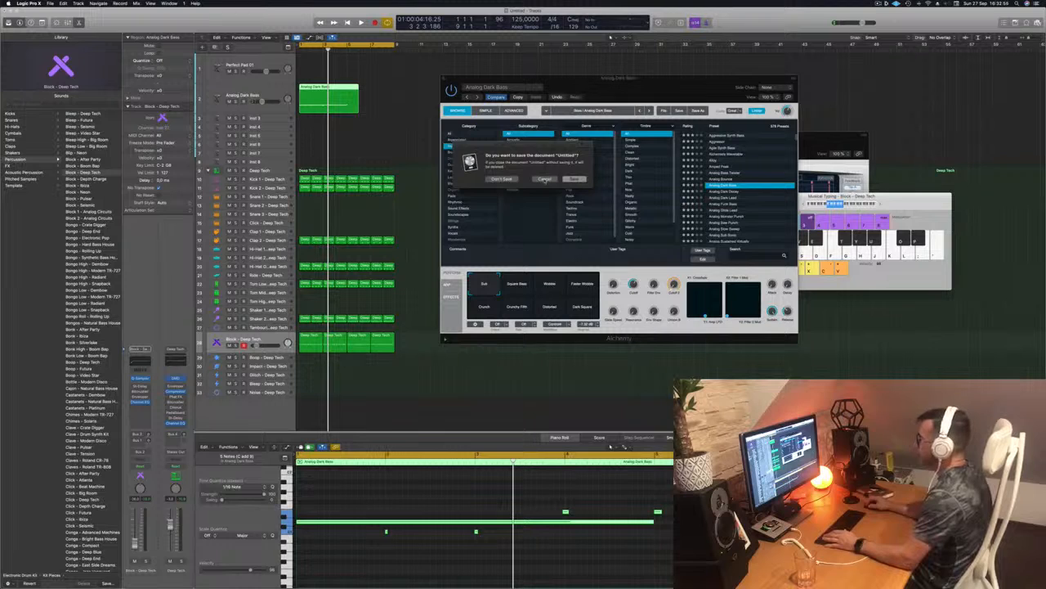
pyautogui.click(545, 181)
pyautogui.click(436, 564)
pyautogui.press('Right')
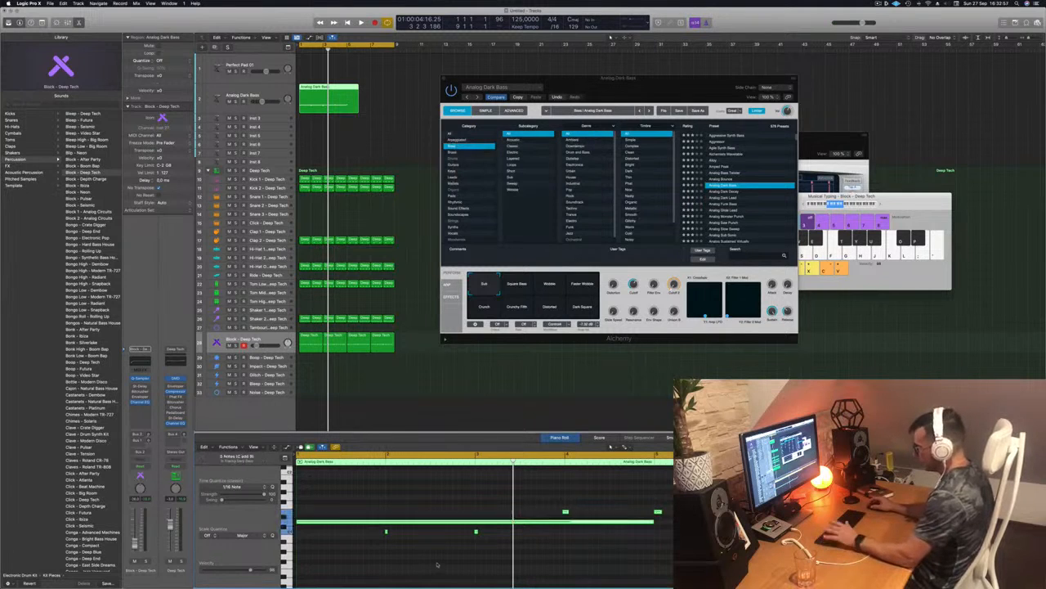
pyautogui.press('space')
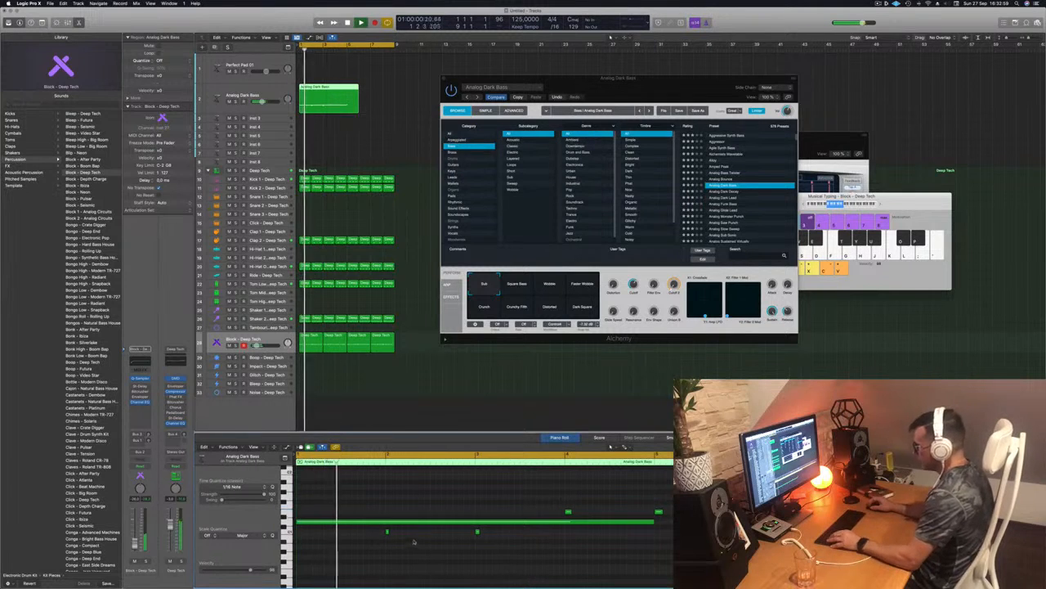
# Lengthen the two short low notes at bars 2 and 3 and move the last high note to the start of bar 1
pyautogui.moveTo(373, 556); pyautogui.dragTo(481, 532)
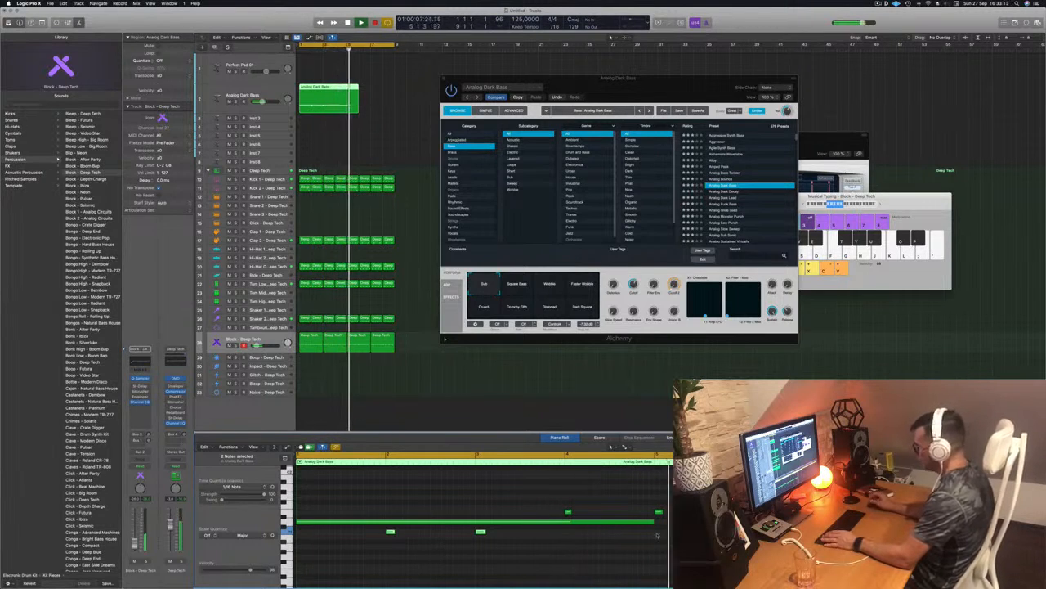
pyautogui.press('Return')
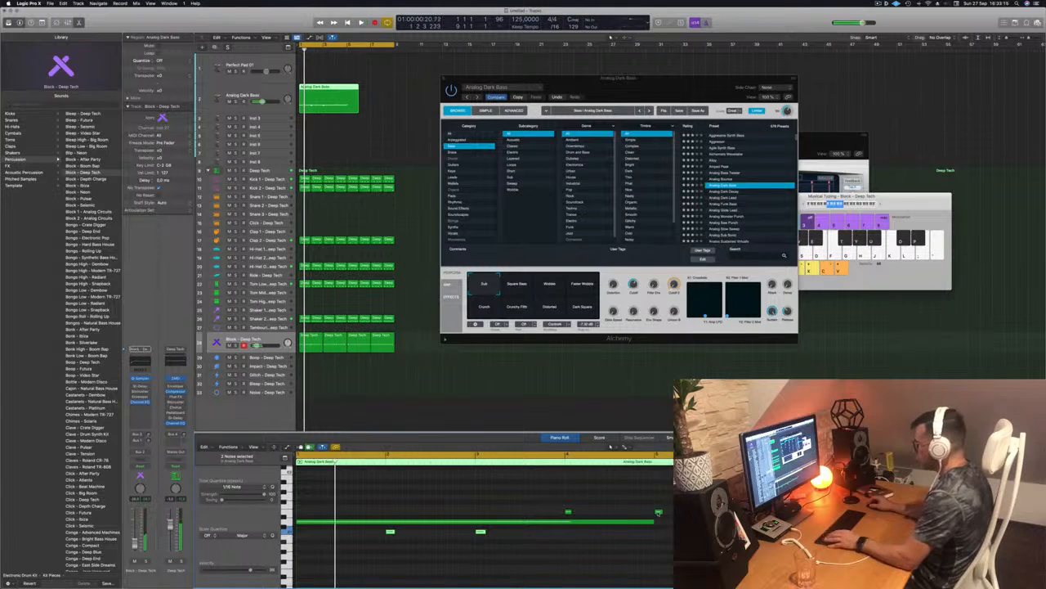
pyautogui.moveTo(659, 513); pyautogui.dragTo(301, 517)
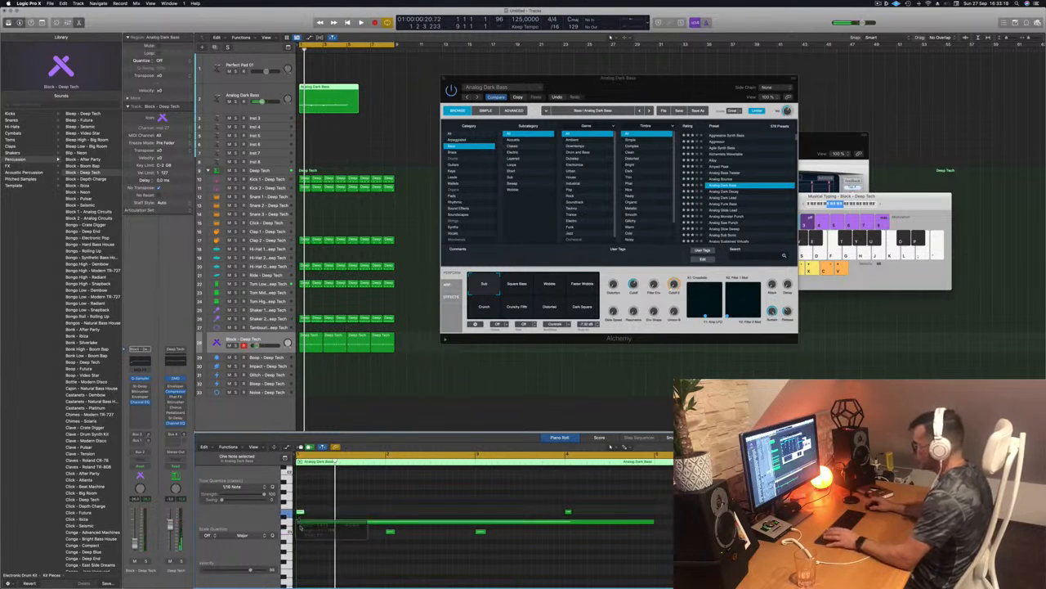
pyautogui.press('space')
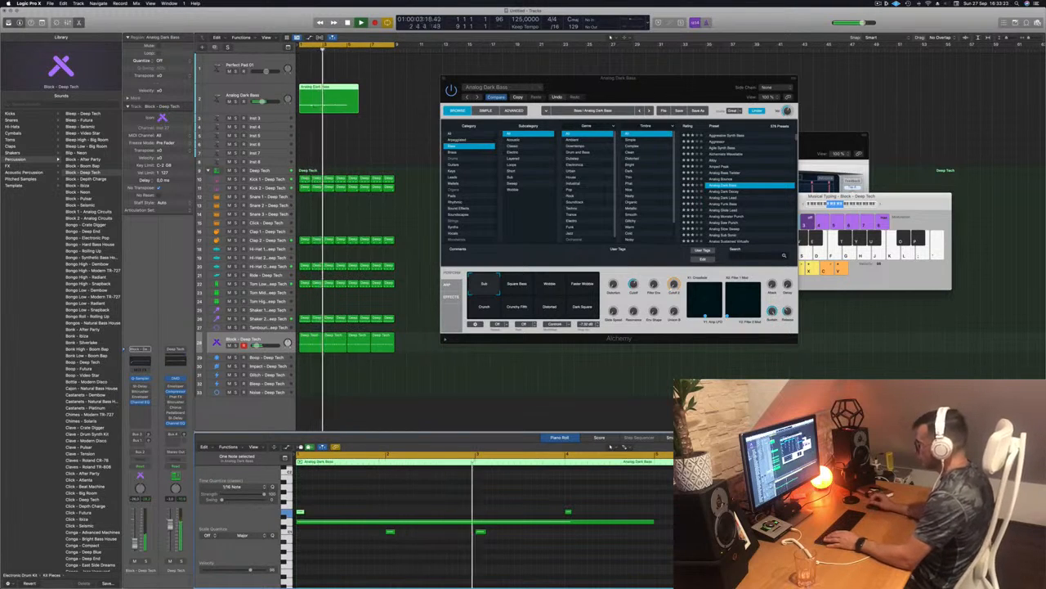
pyautogui.click(482, 531)
pyautogui.press('space')
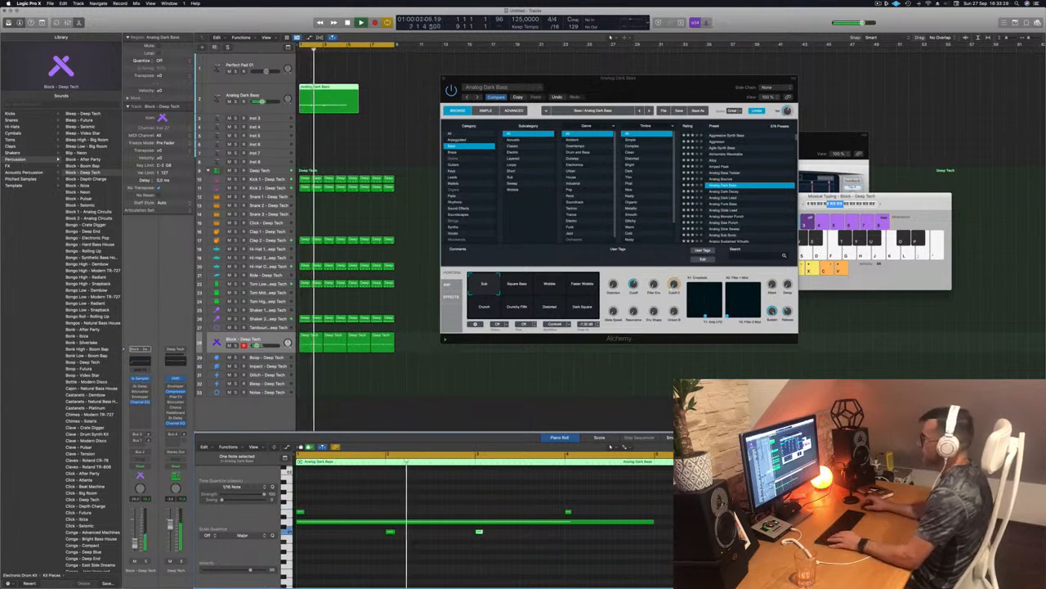
# Trim the Analog Dark Bass region to end at bar 5 and place a copy directly after it
pyautogui.click(366, 114)
pyautogui.click(365, 115)
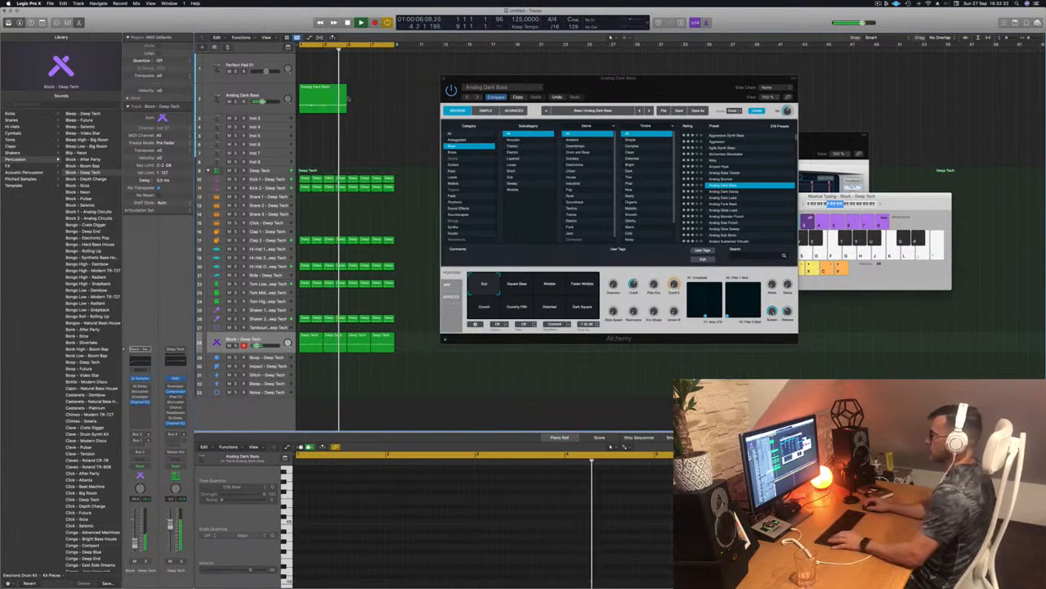
pyautogui.keyDown('alt'); pyautogui.click(346, 96); pyautogui.keyUp('alt')
pyautogui.moveTo(347, 97); pyautogui.dragTo(352, 97)
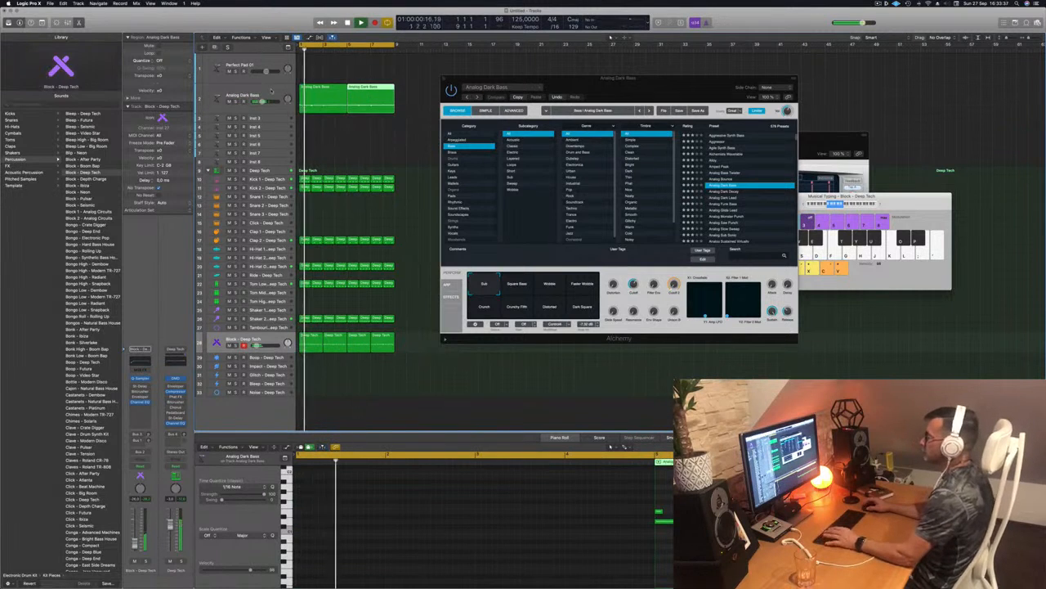
pyautogui.click(267, 90)
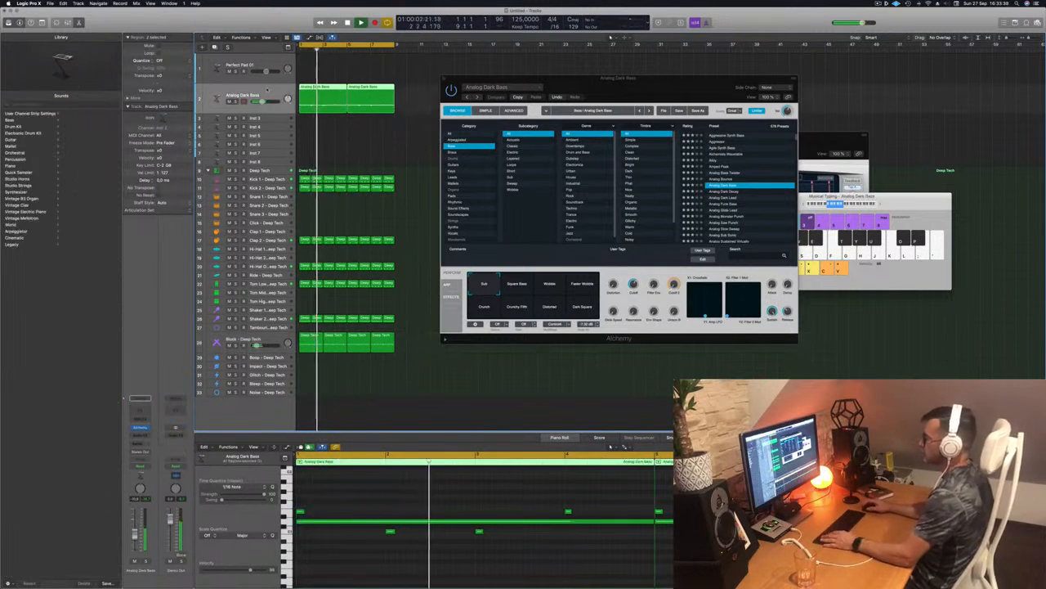
# Try shifting the two short low notes at bars 2 and 3 slightly later while playing the loop
pyautogui.moveTo(381, 562); pyautogui.dragTo(535, 529)
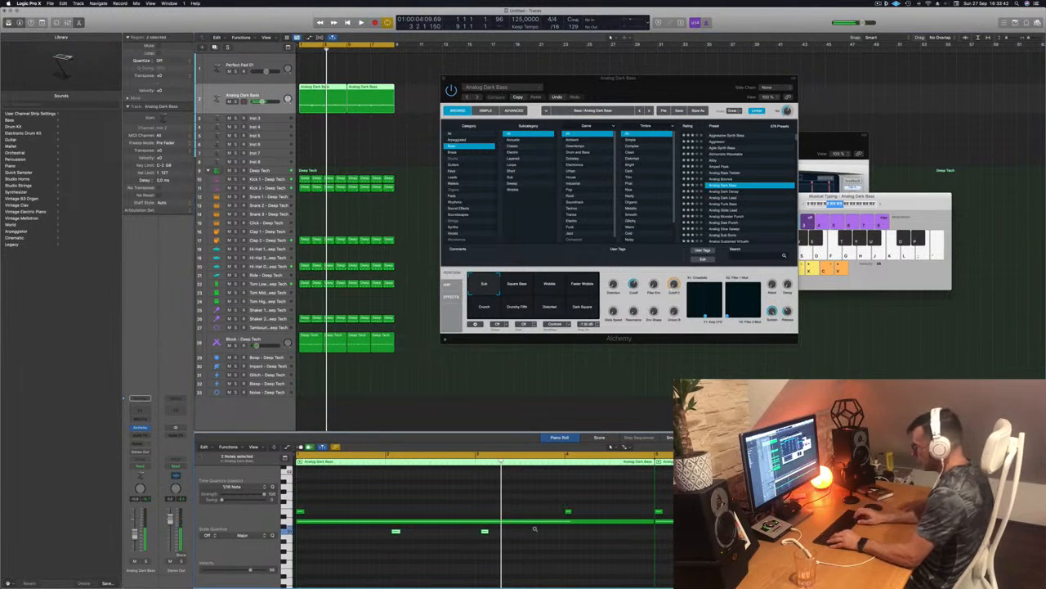
pyautogui.press('Return')
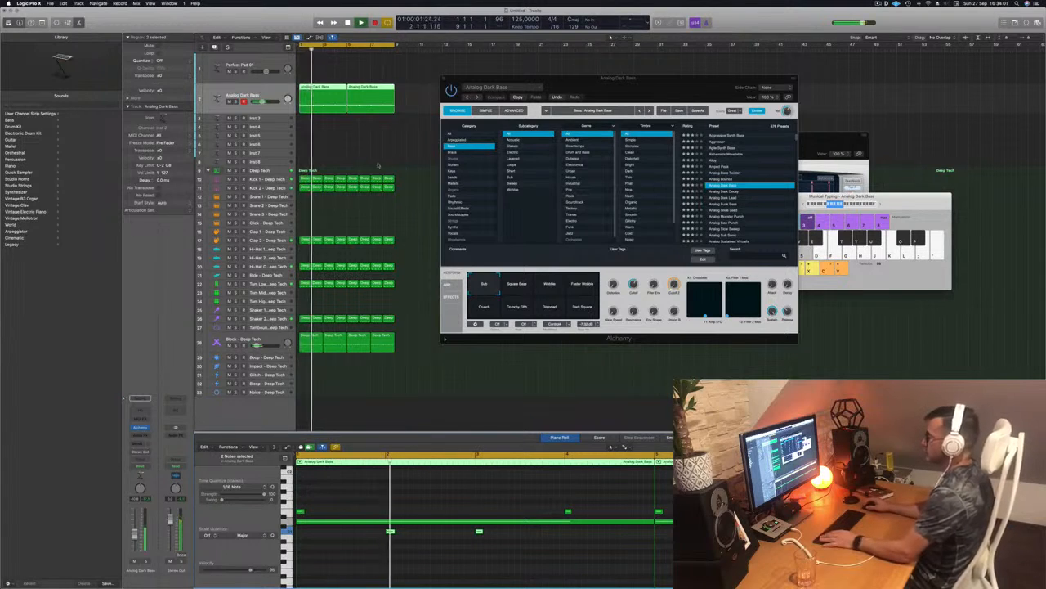
pyautogui.moveTo(634, 83); pyautogui.dragTo(595, 85)
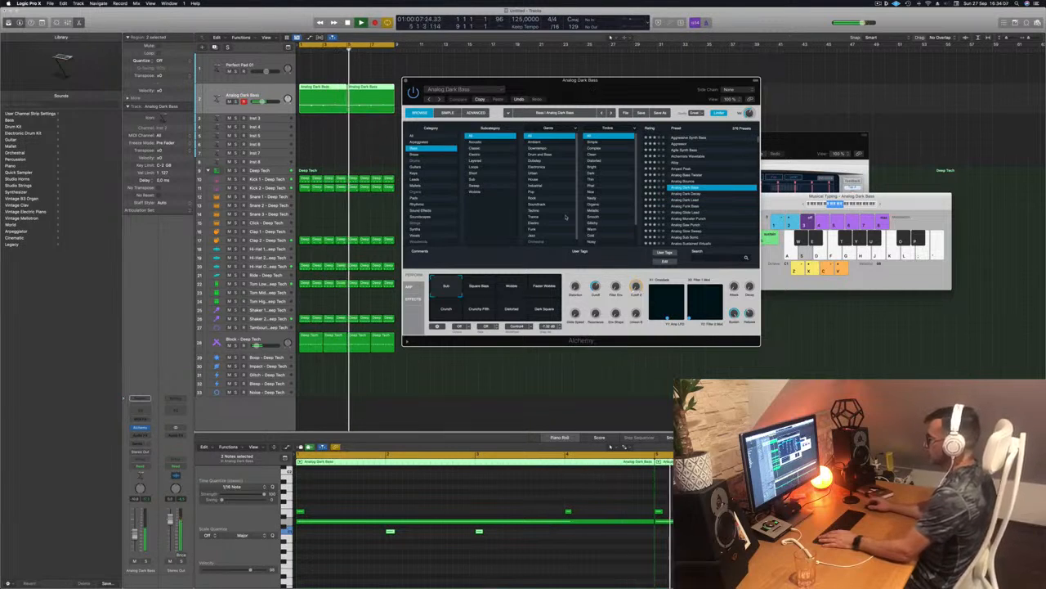
pyautogui.moveTo(616, 103); pyautogui.dragTo(652, 97)
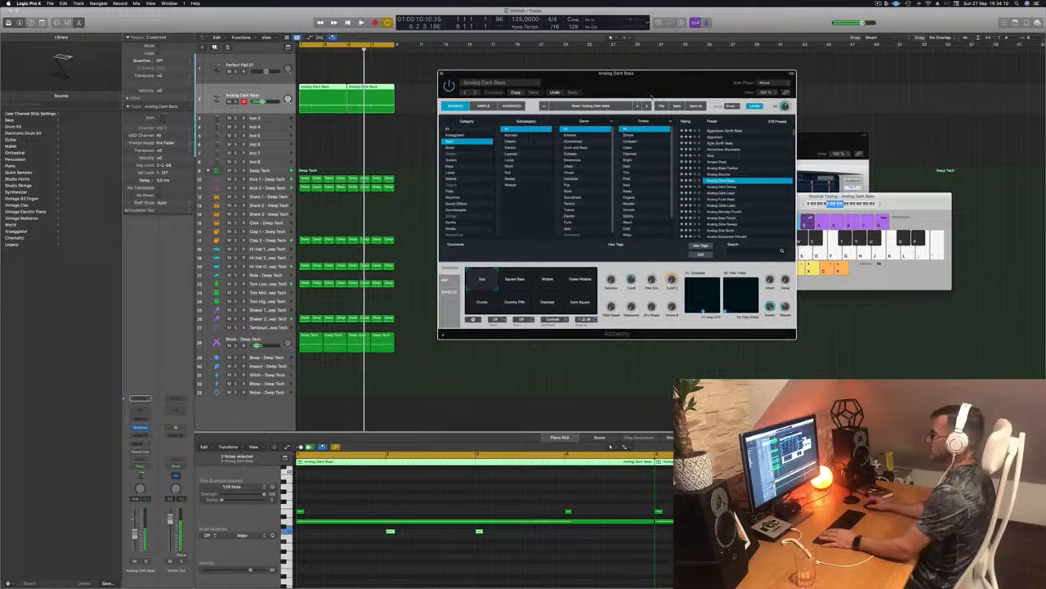
# Lower the short notes at bars 1 and 4 to the other short notes' pitch and replace the second region with a copy of the first
pyautogui.click(300, 512)
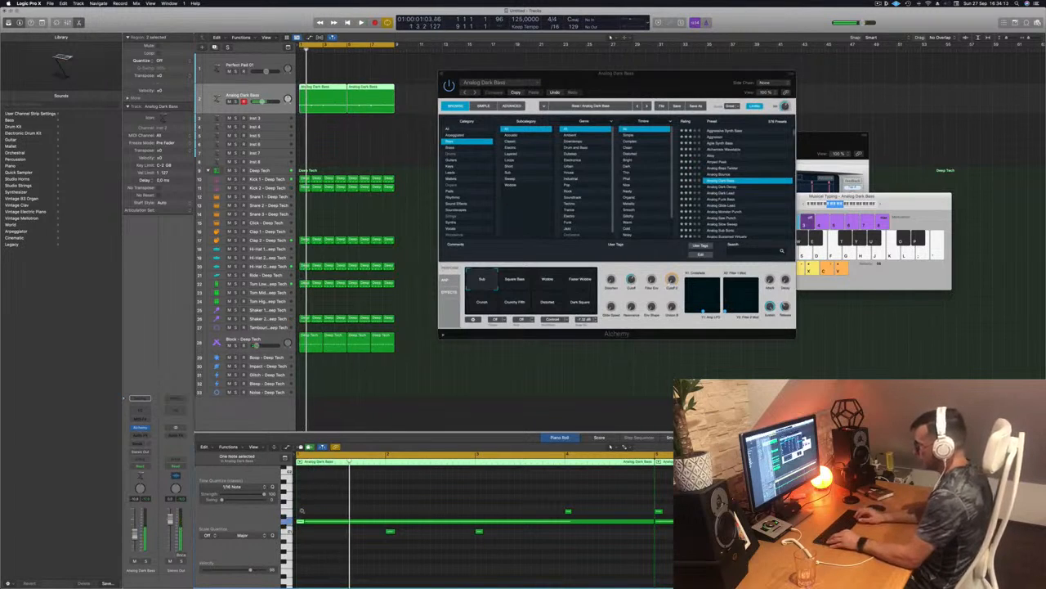
pyautogui.press('space')
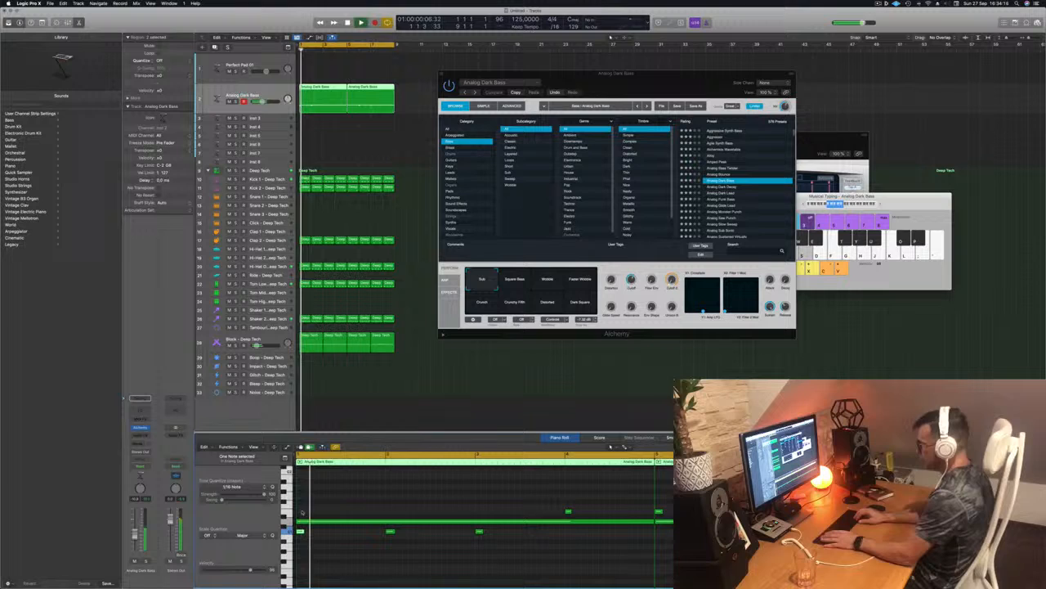
pyautogui.click(568, 513)
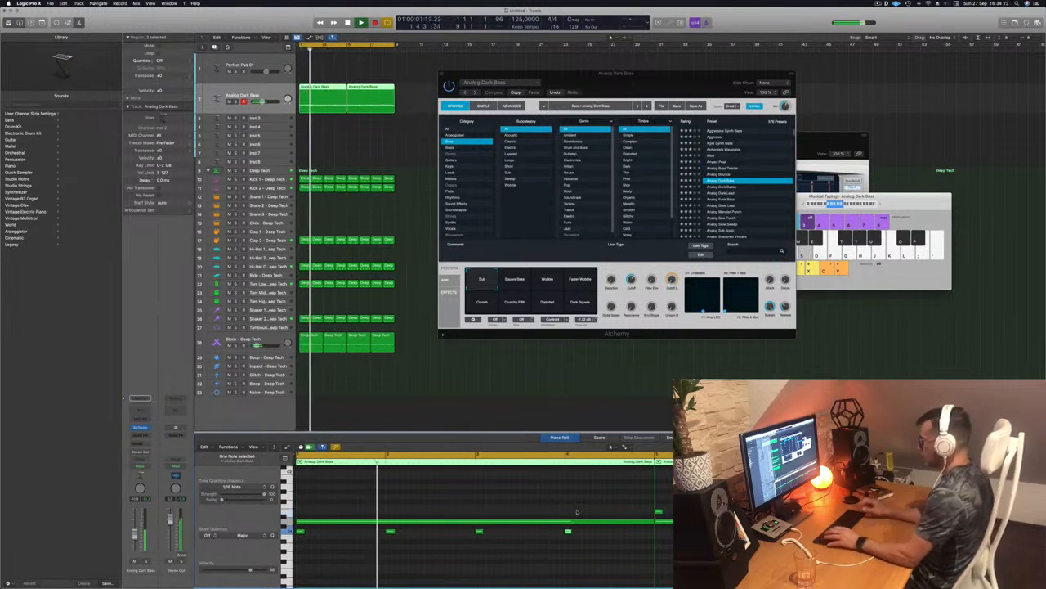
pyautogui.hotkey('alt', 'Down')
pyautogui.click(375, 93)
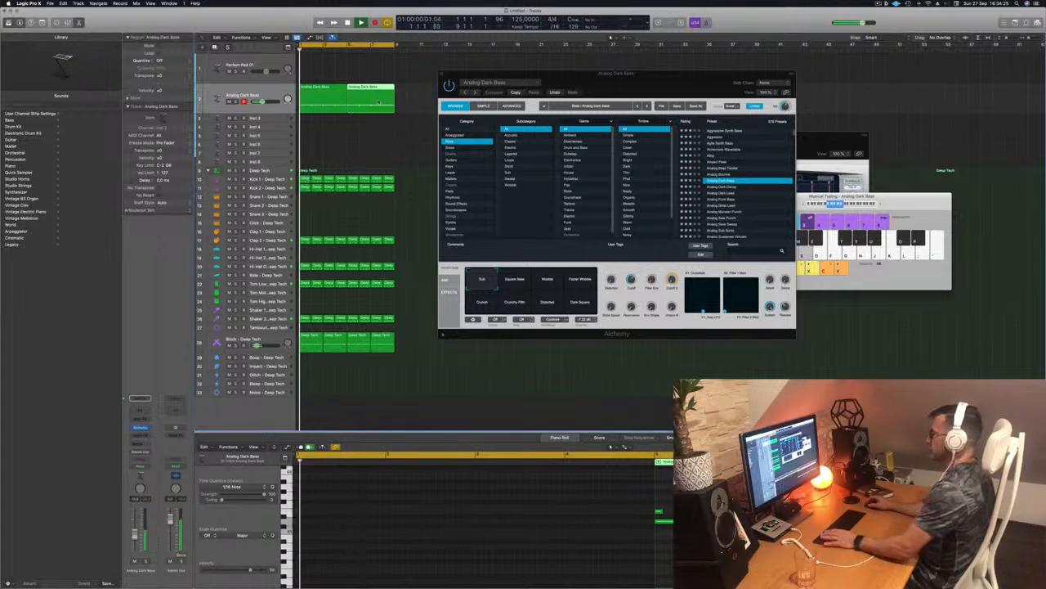
pyautogui.moveTo(327, 95); pyautogui.dragTo(359, 94)
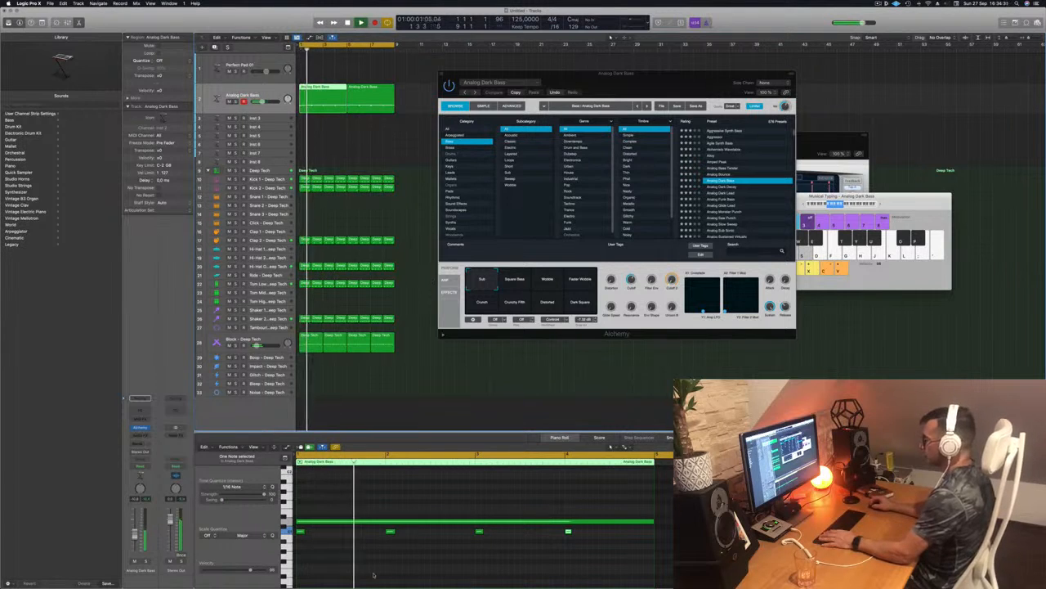
# Audition Alchemy's snapshots from Square Bass through Dark Square on the looping bass line and return to Sub
pyautogui.click(515, 280)
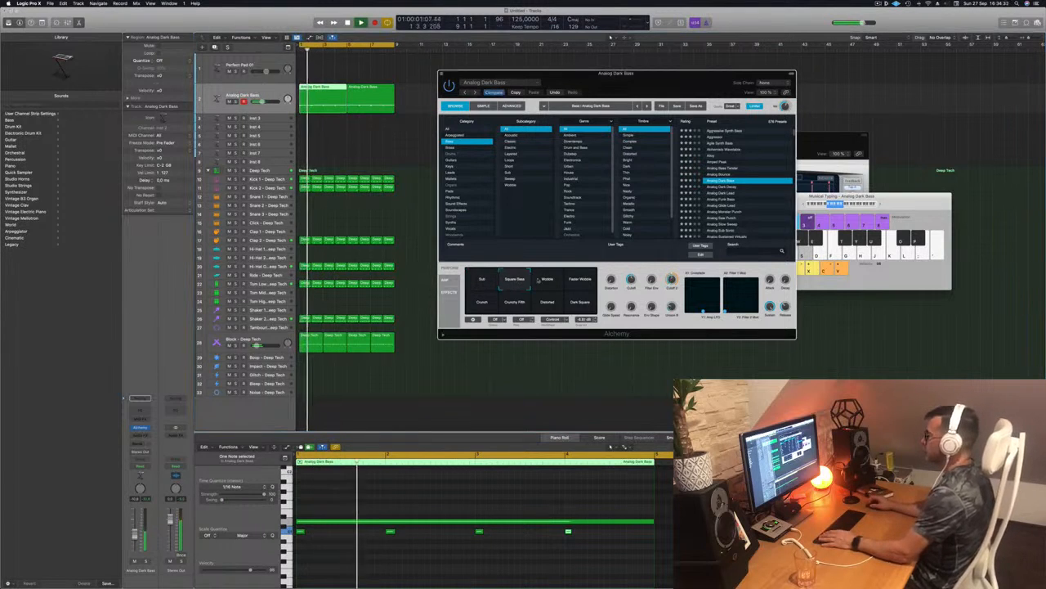
pyautogui.click(547, 279)
pyautogui.click(582, 279)
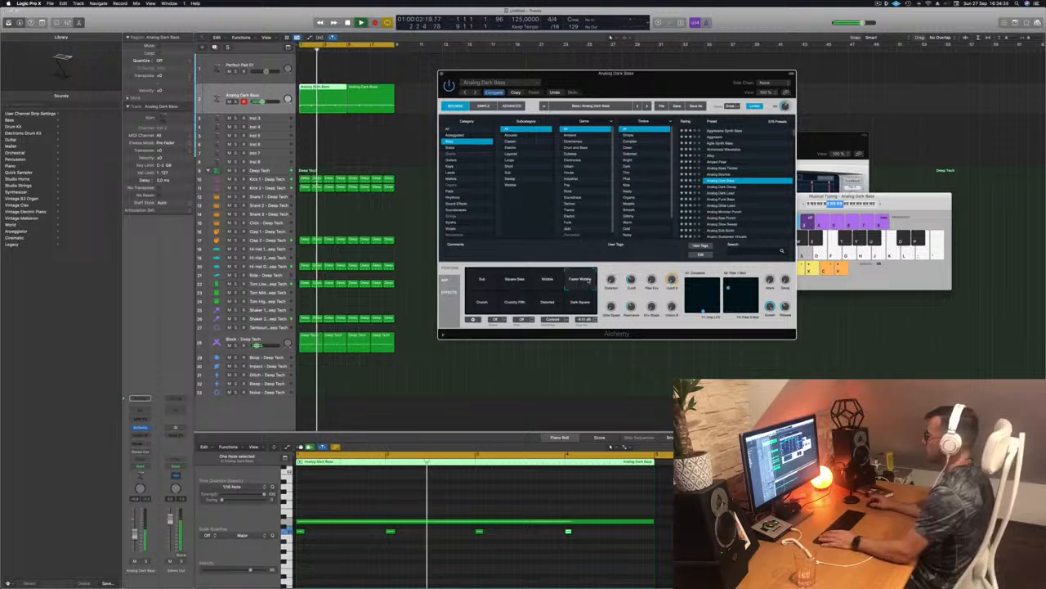
pyautogui.click(482, 302)
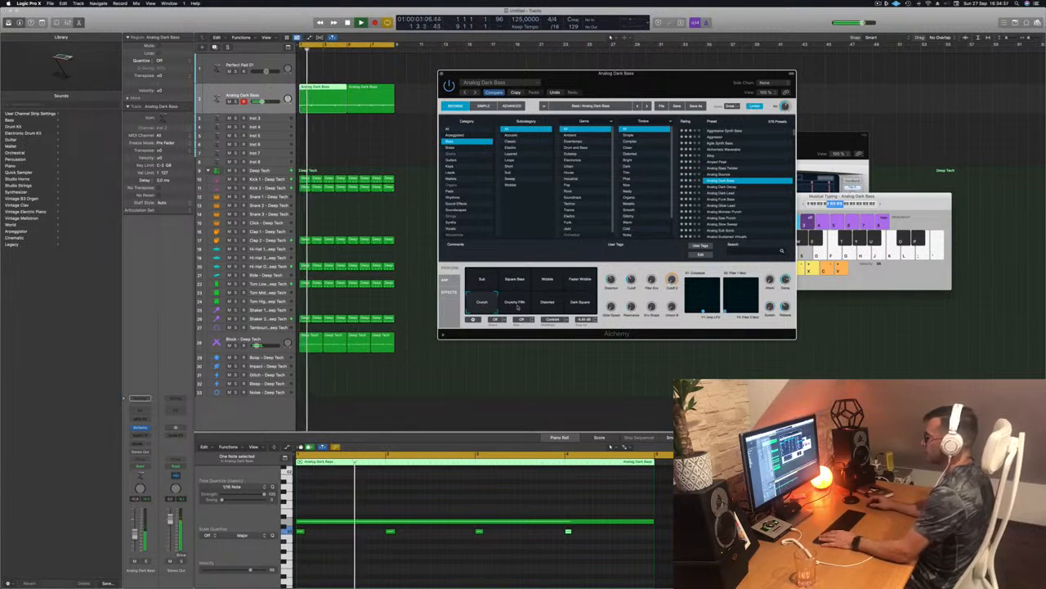
pyautogui.click(515, 303)
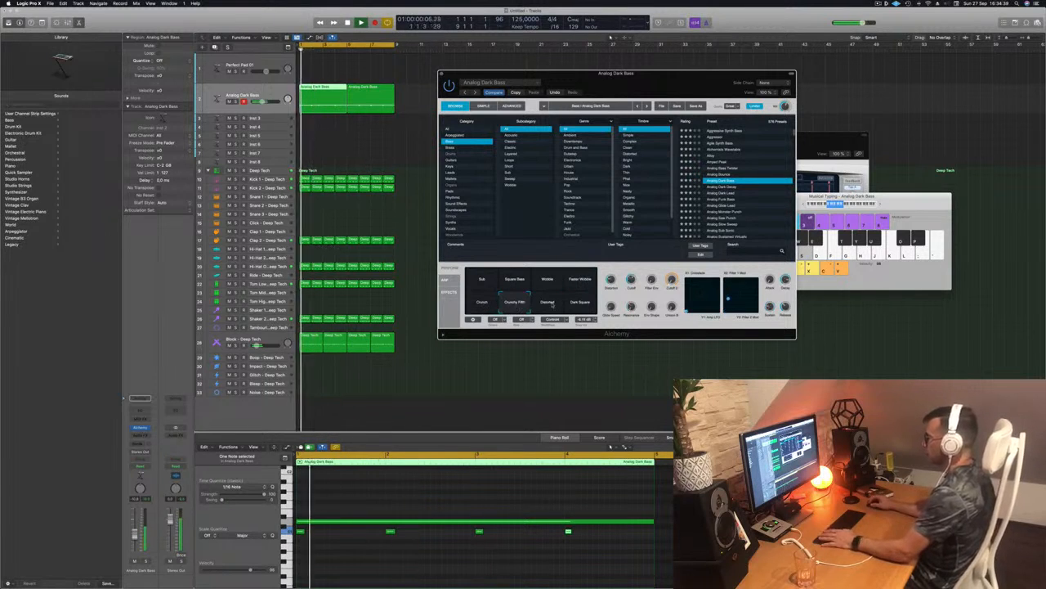
pyautogui.click(546, 303)
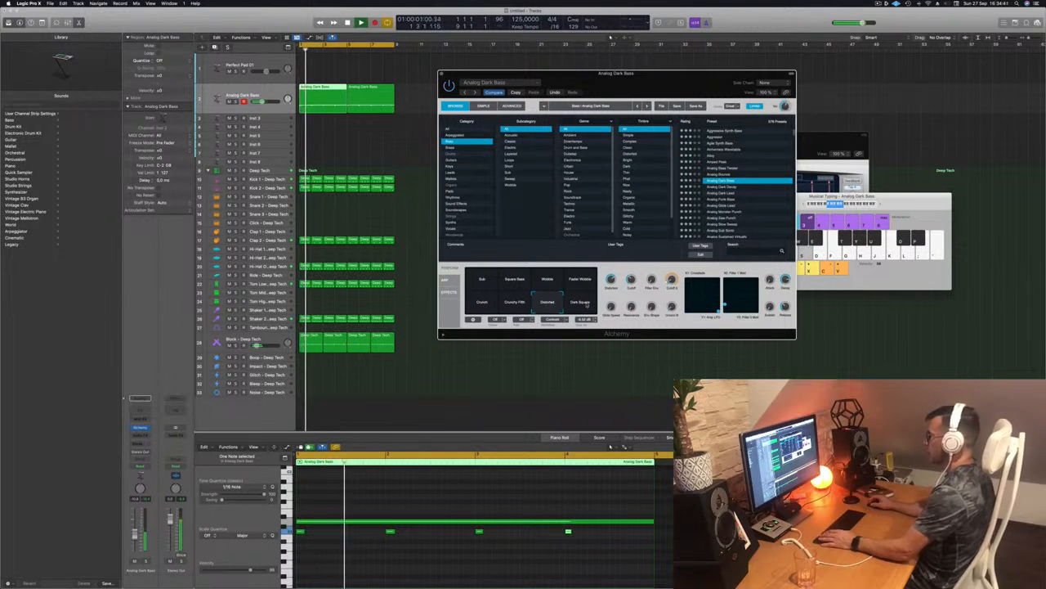
pyautogui.click(580, 302)
pyautogui.click(481, 279)
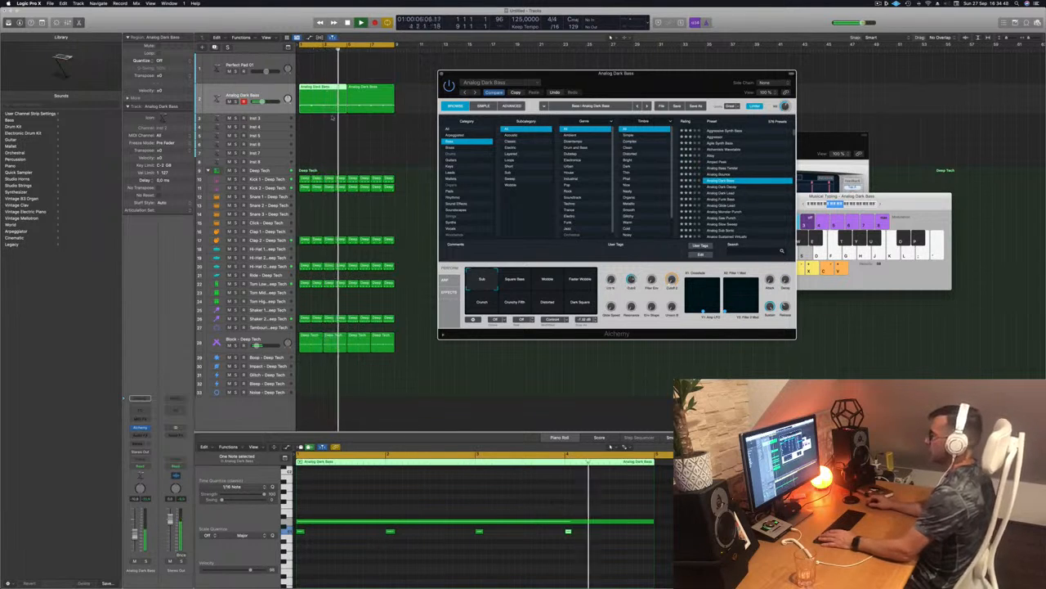
# Insert a stereo Compressor on the Analog Dark Bass channel
pyautogui.press('a')
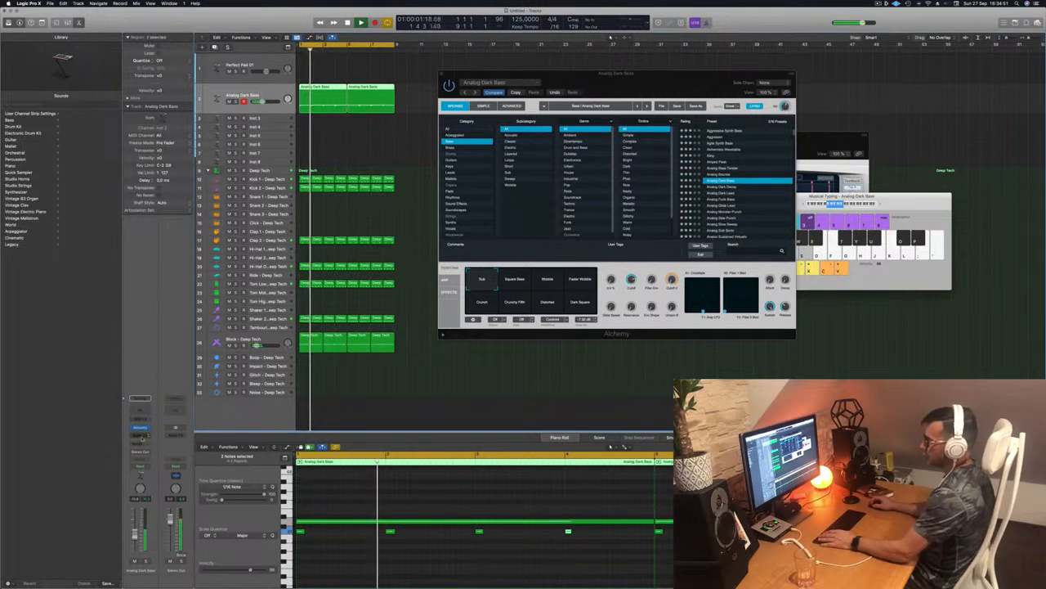
pyautogui.click(143, 436)
pyautogui.moveTo(141, 467)
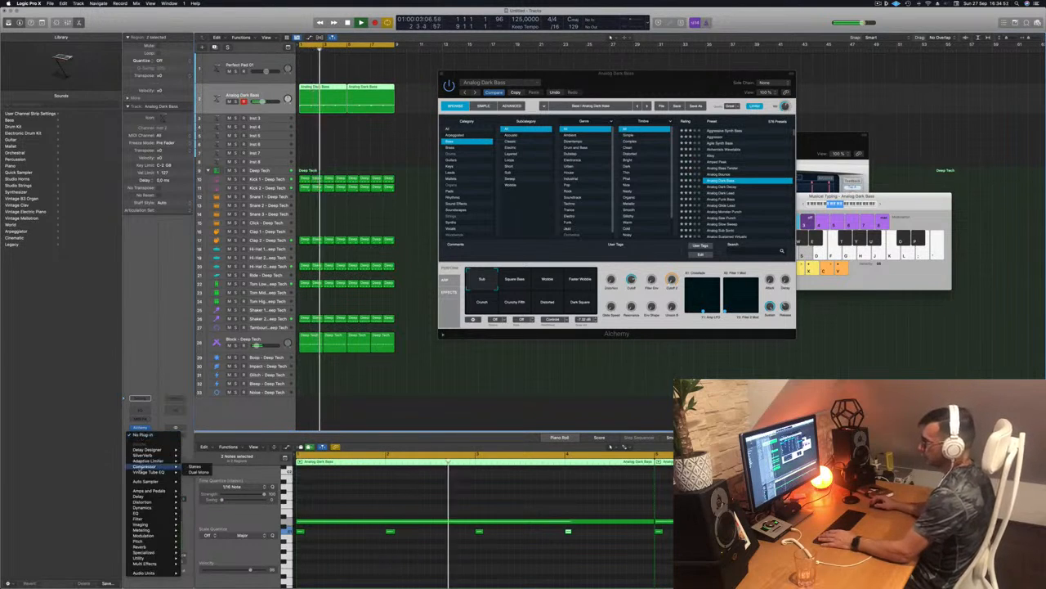
pyautogui.click(194, 466)
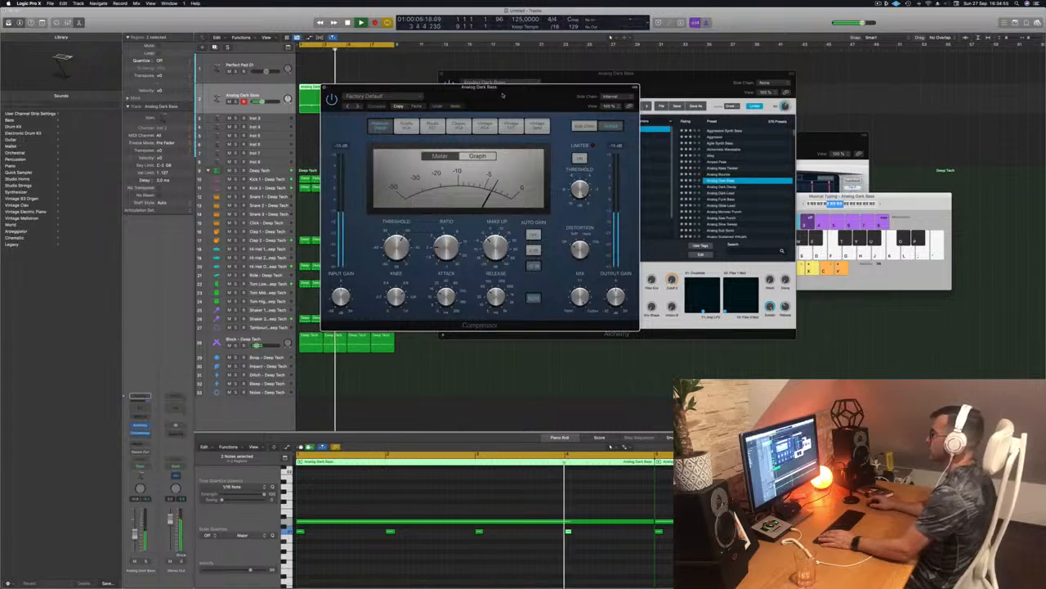
pyautogui.moveTo(503, 95); pyautogui.dragTo(605, 117)
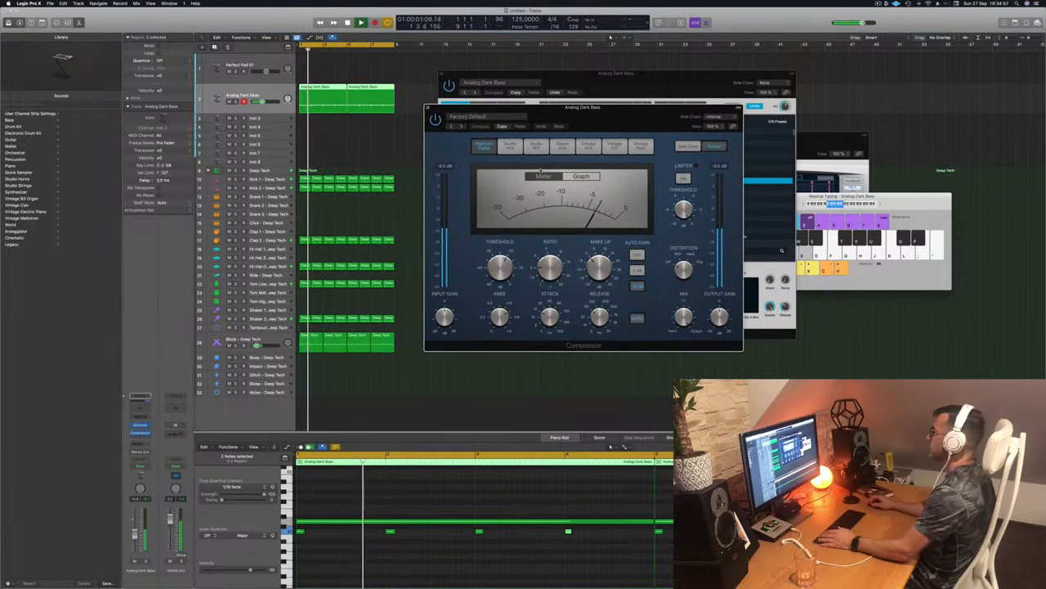
# Set the compressor's side chain to Kick 1 - Deep Tech (Inst 9) and close the compressor window
pyautogui.click(721, 116)
pyautogui.moveTo(718, 131)
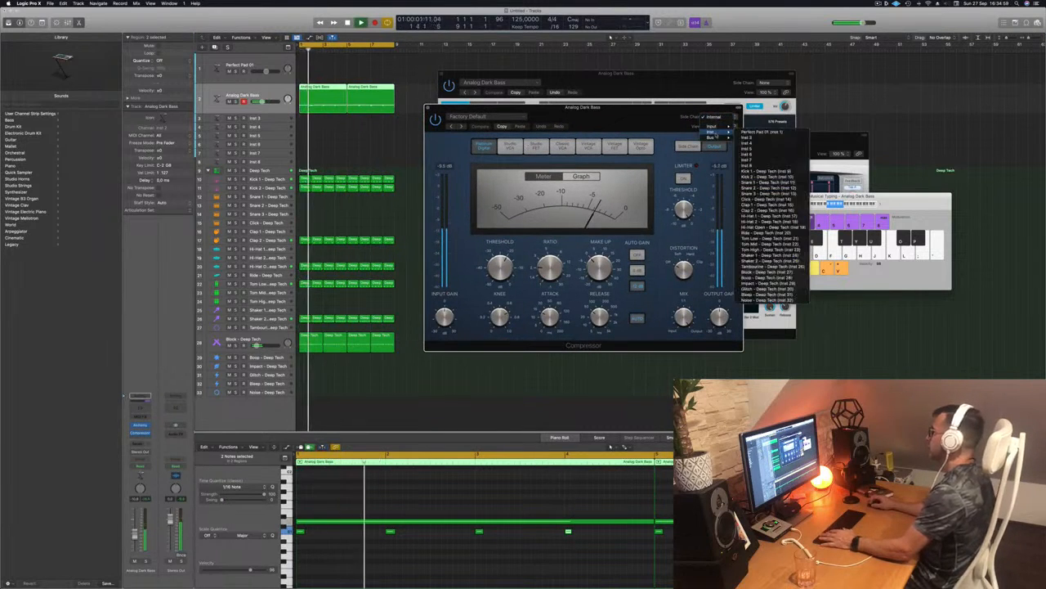
pyautogui.click(748, 165)
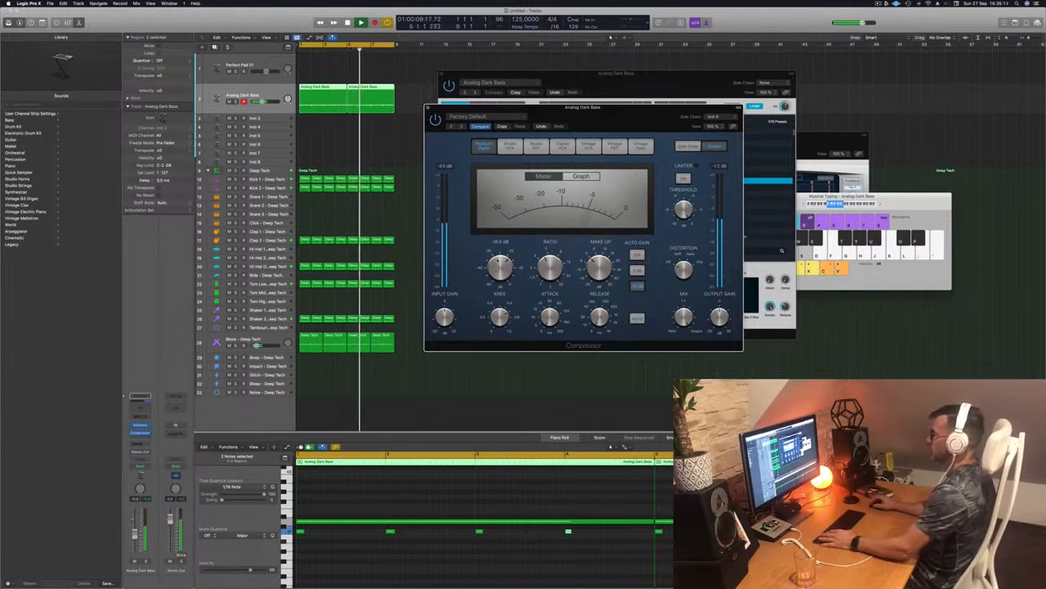
pyautogui.click(428, 108)
pyautogui.moveTo(637, 75); pyautogui.dragTo(683, 67)
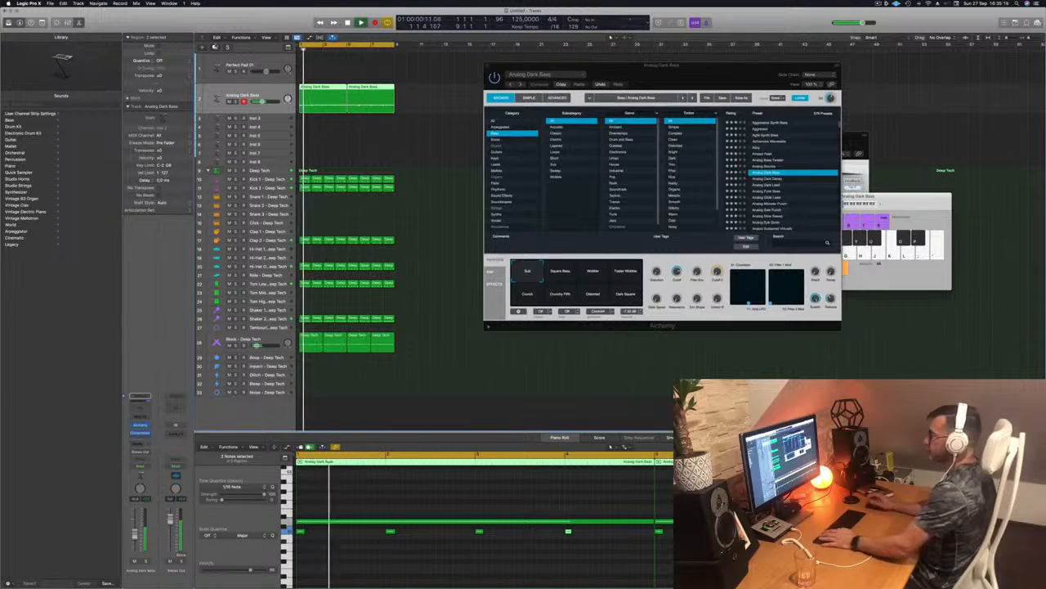
# Duplicate the Analog Dark Bass track, mute the original and copy its two bass regions onto the new track
pyautogui.press('super+d')
pyautogui.press('m')
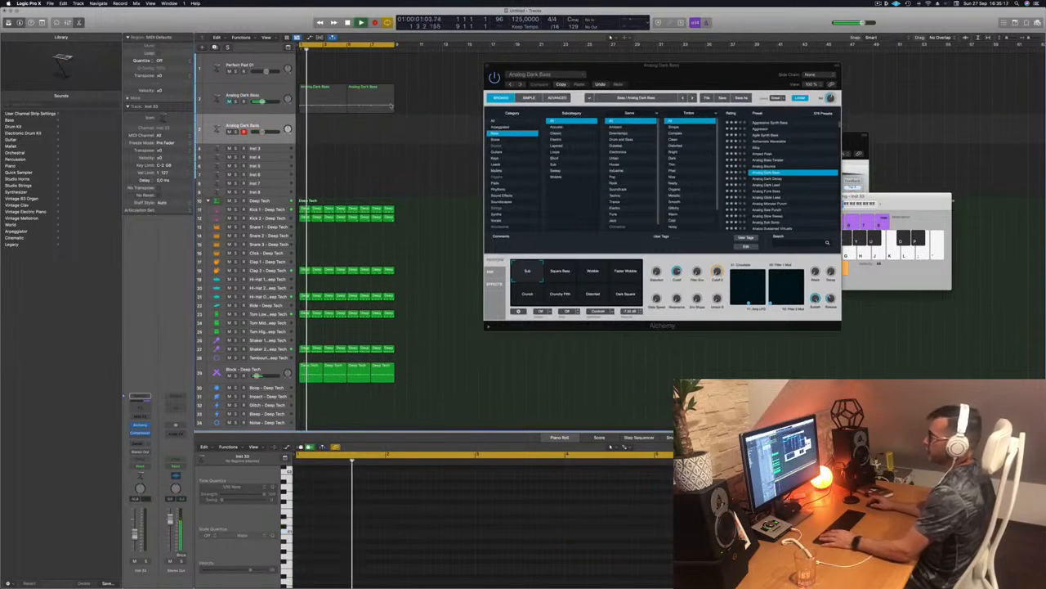
pyautogui.moveTo(404, 98); pyautogui.dragTo(360, 129)
pyautogui.press('space')
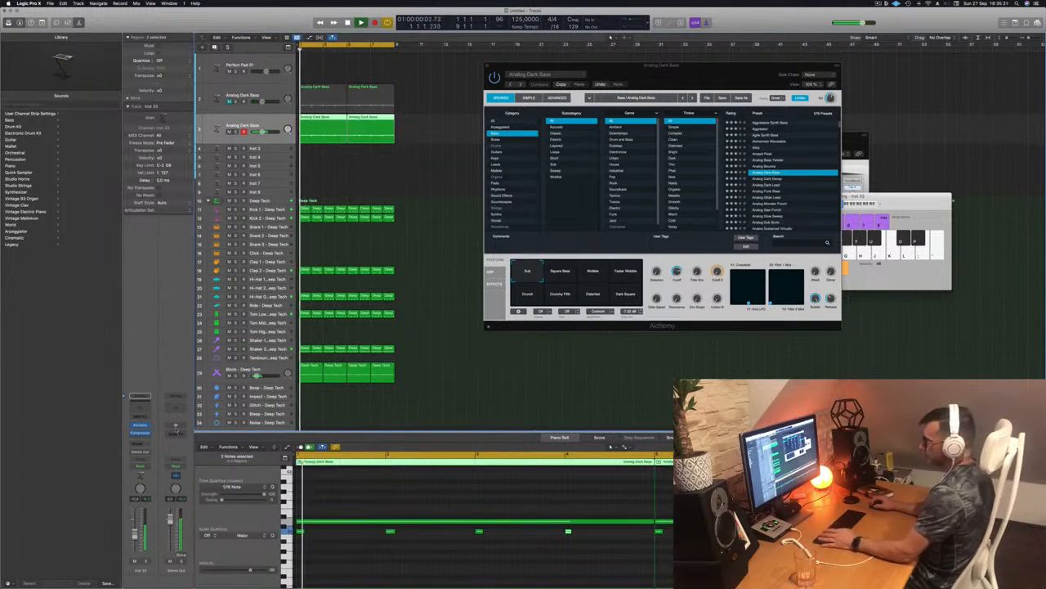
# Open Alchemy on the duplicate track and audition the bass presets from Analog Dark Decay through Analog Monster Punch
pyautogui.click(140, 426)
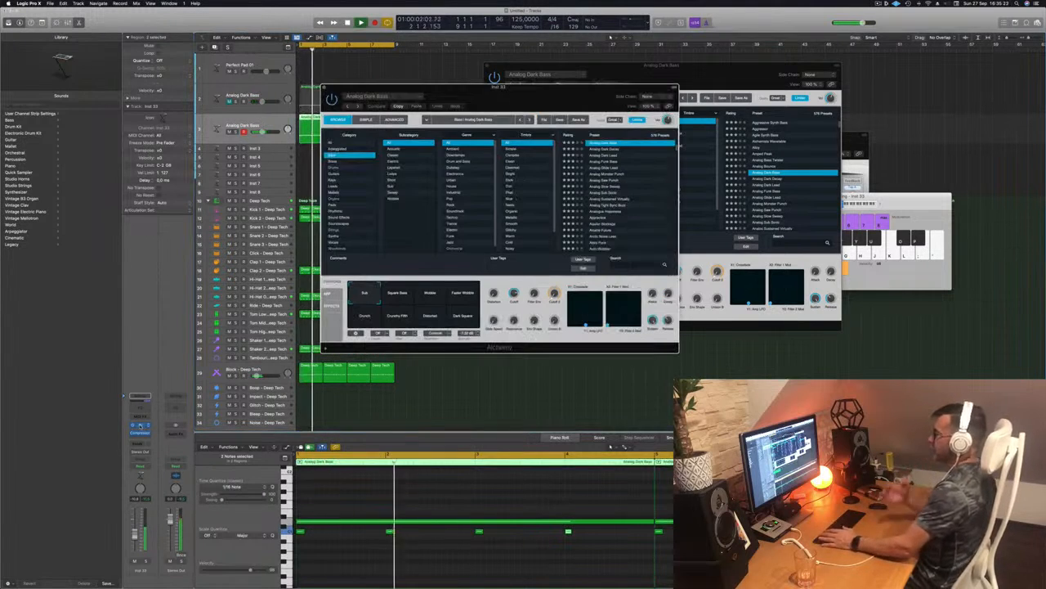
pyautogui.moveTo(519, 98); pyautogui.dragTo(590, 107)
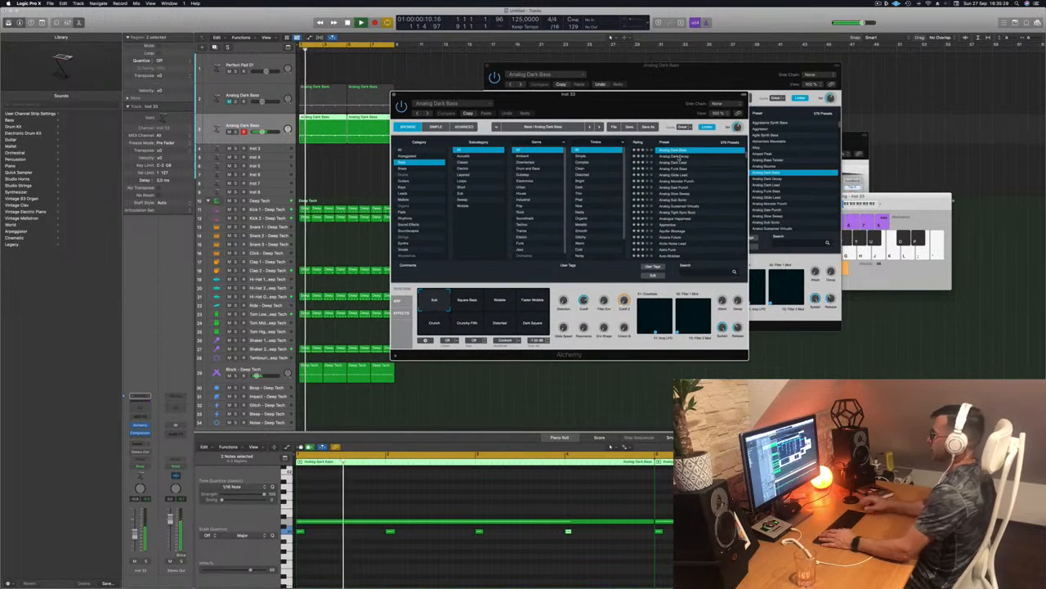
pyautogui.click(675, 155)
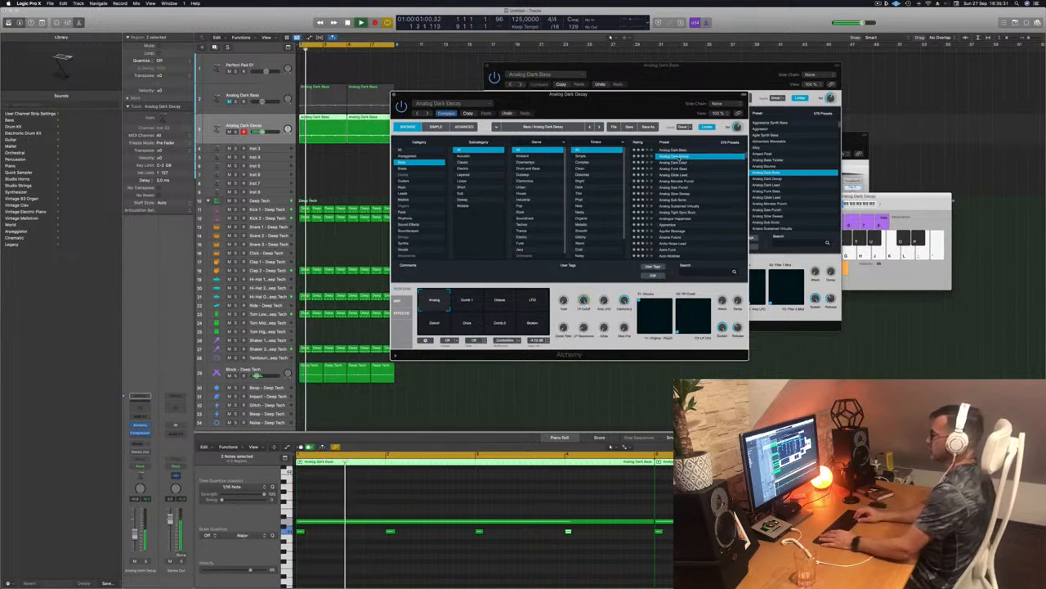
pyautogui.press('Down')
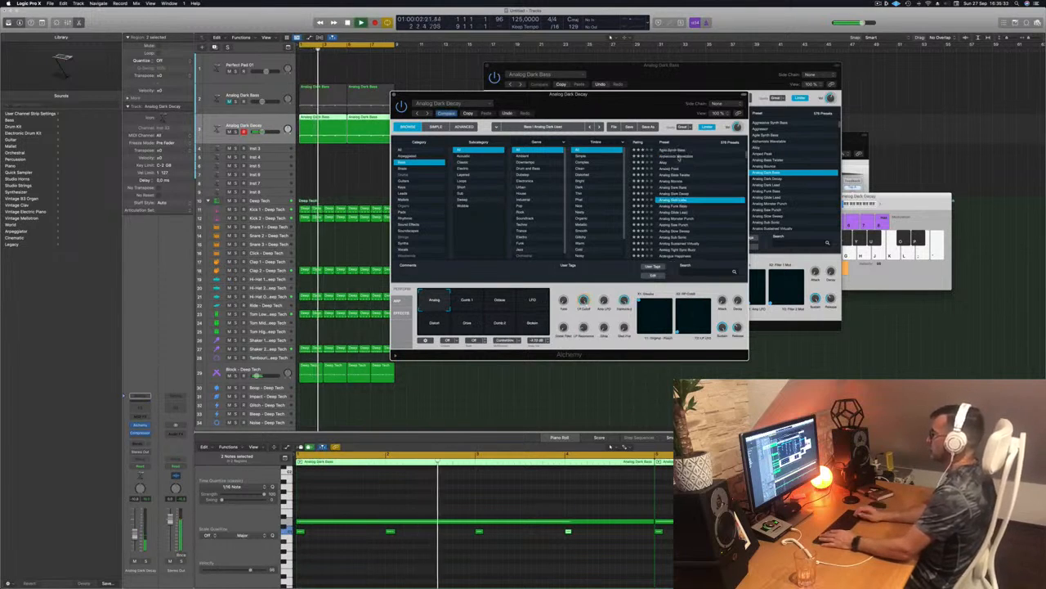
pyautogui.press('Down')
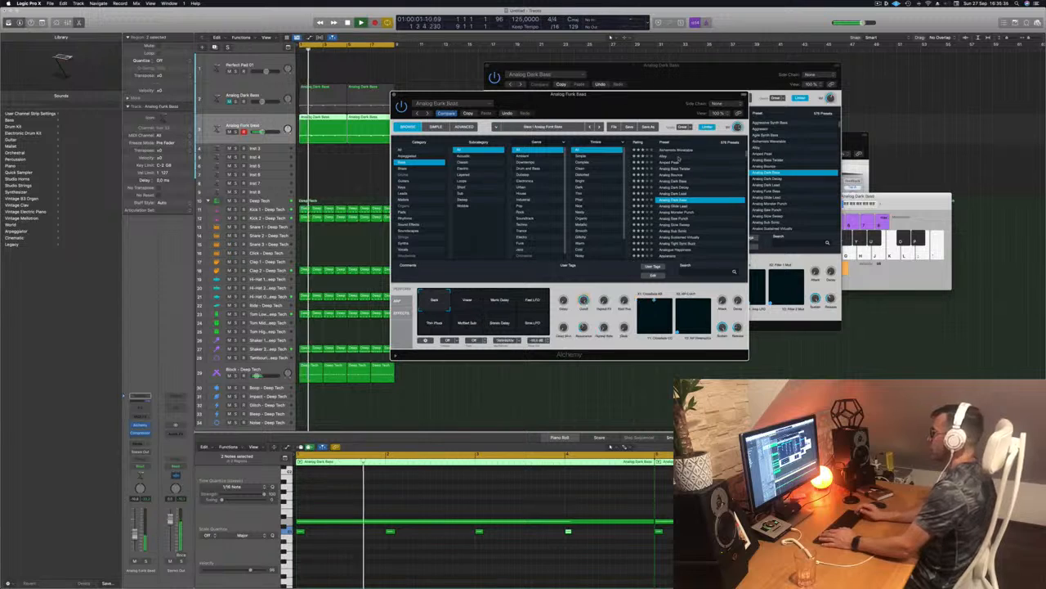
pyautogui.press('Down')
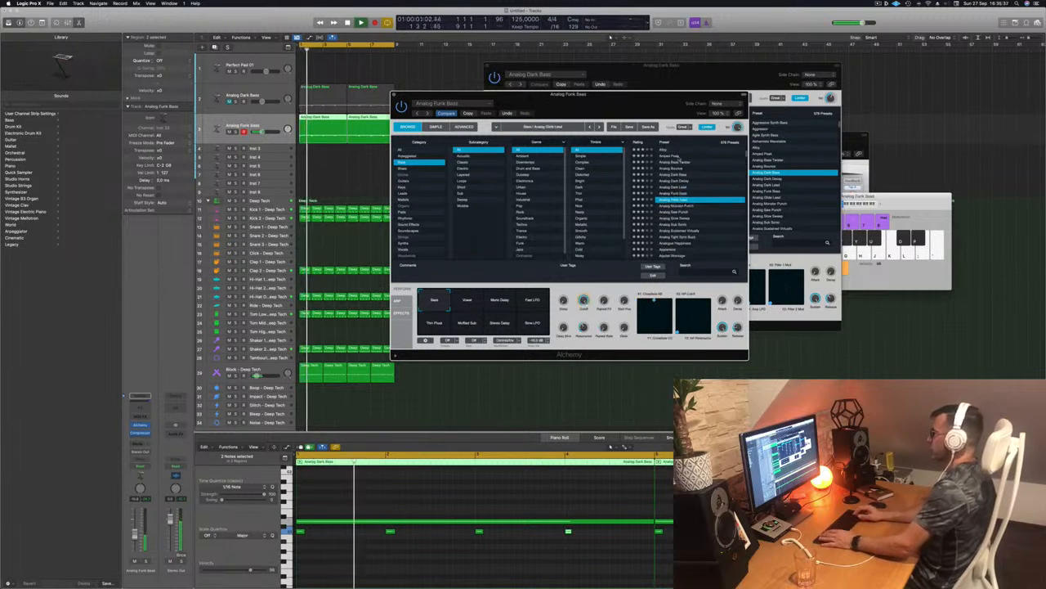
pyautogui.press('Down')
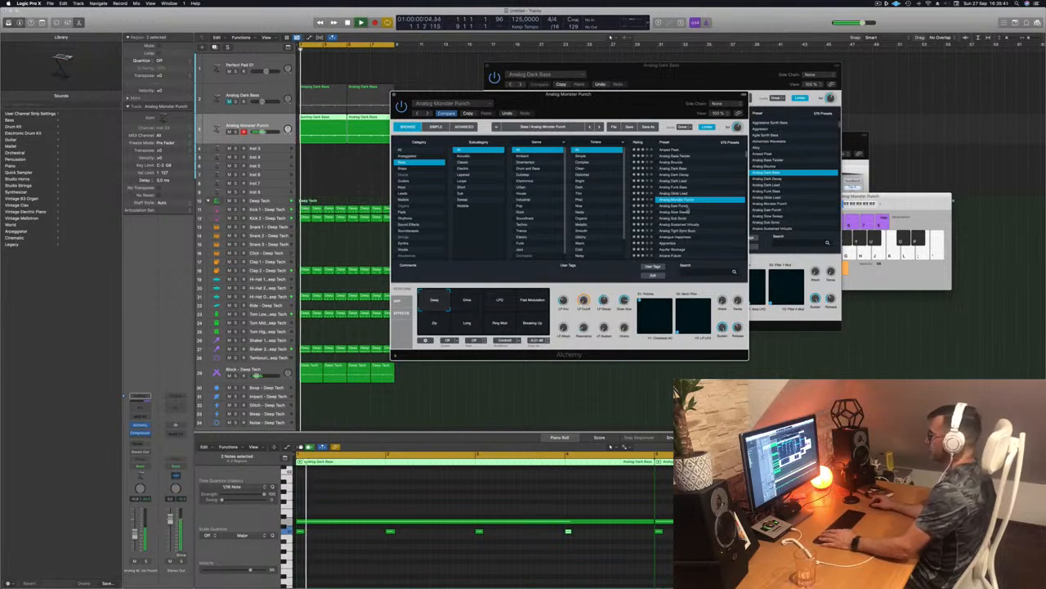
# Audition the presets from Analog Saw Punch through Analog Sustained Virtually, followed by Astro Funk and Balloon Finger
pyautogui.press('Down')
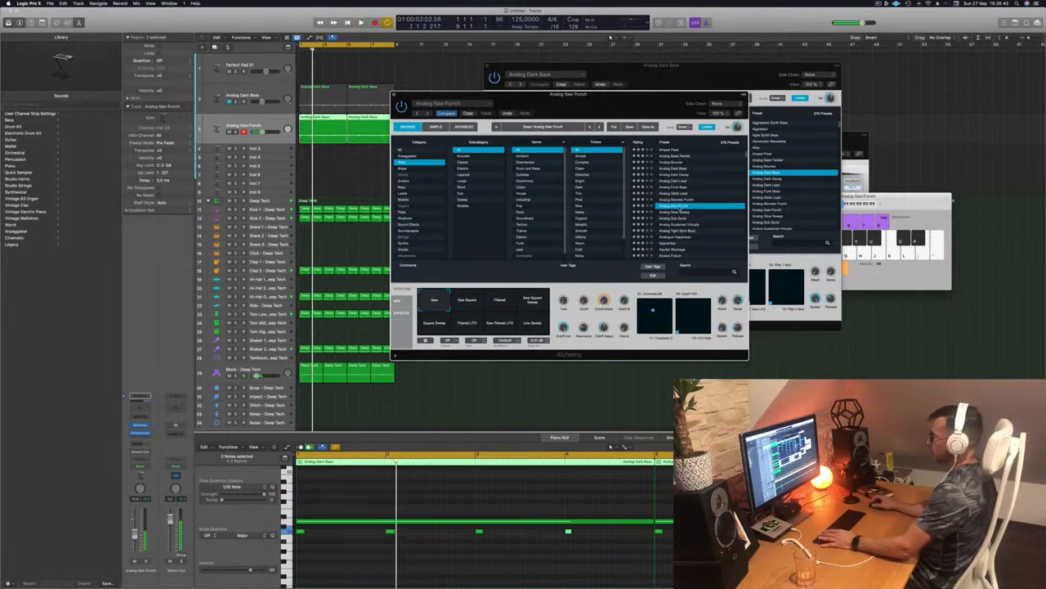
pyautogui.press('Down')
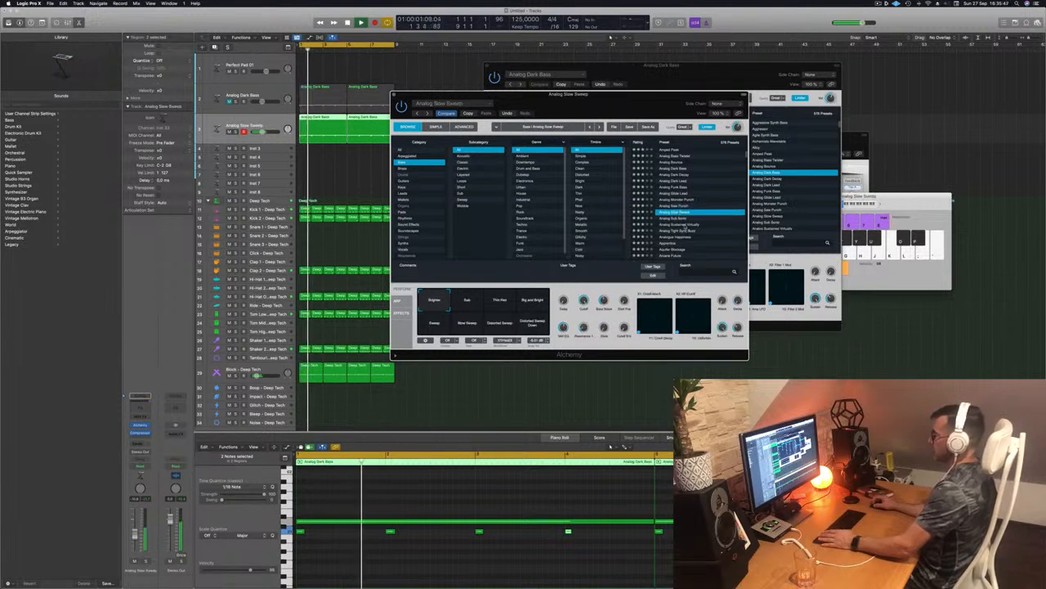
pyautogui.press('Down')
pyautogui.press('Down')
pyautogui.scroll(-3, 694, 205)
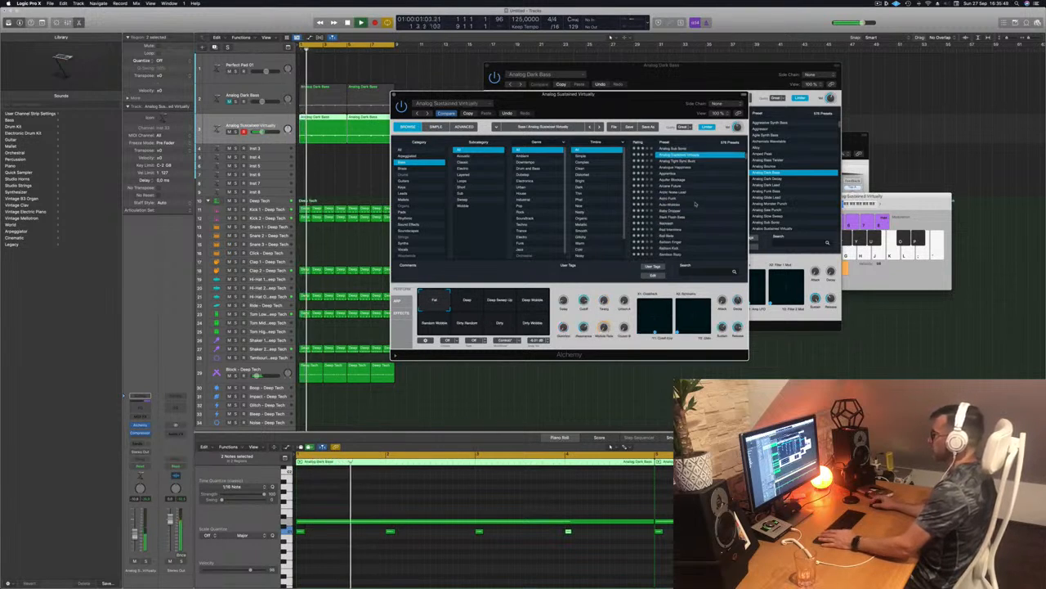
pyautogui.click(667, 199)
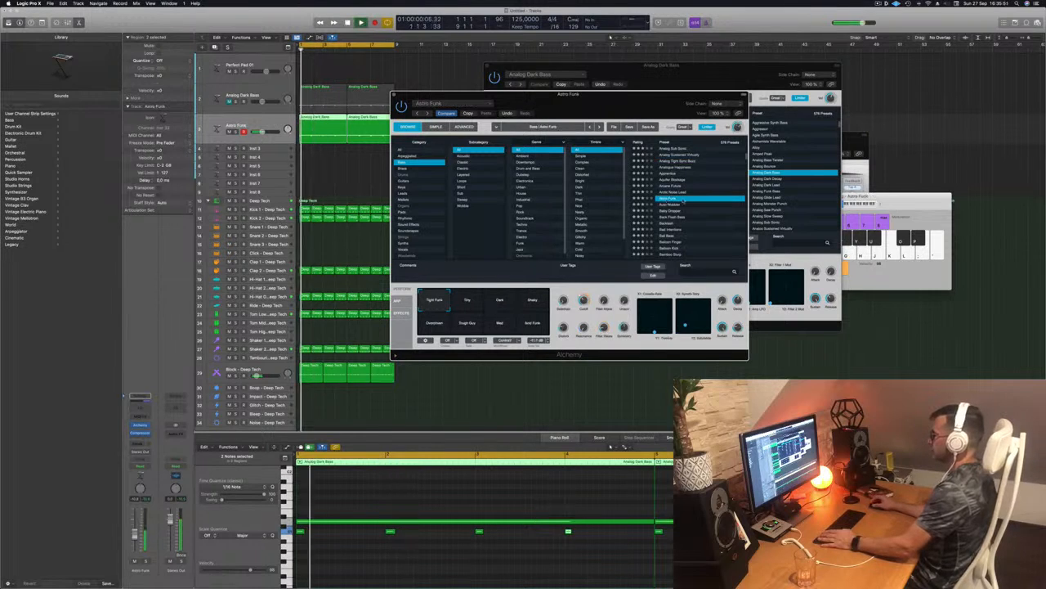
pyautogui.scroll(-2, 683, 199)
pyautogui.click(670, 195)
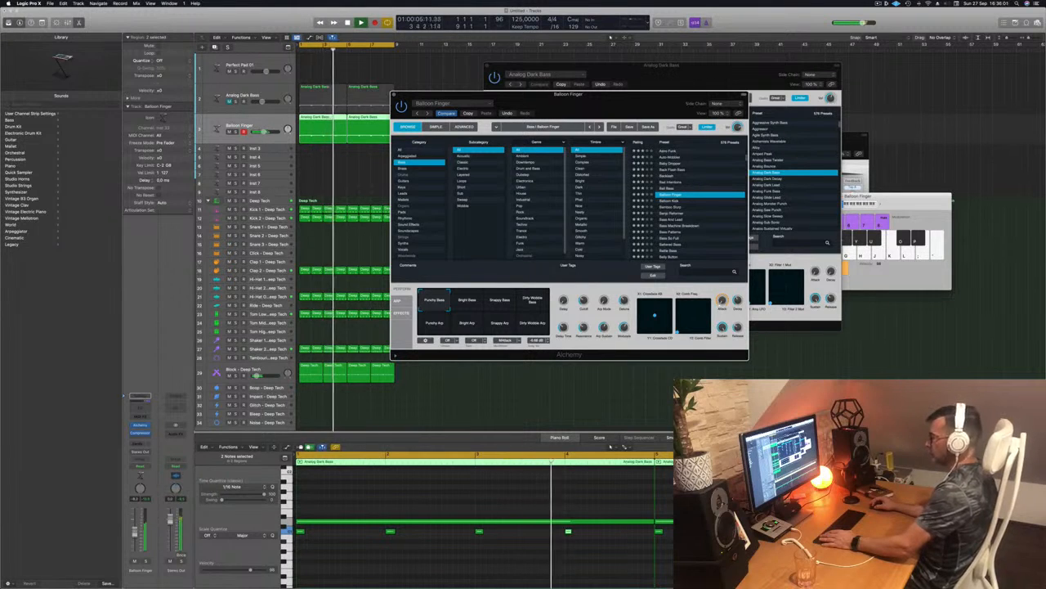
# Audition Balloon Finger's snapshots, including Bright Bass, Snappy Bass, Dirty Wobble Bass and Snappy Arp, and return to Punchy Arp
pyautogui.press('Return')
pyautogui.click(586, 282)
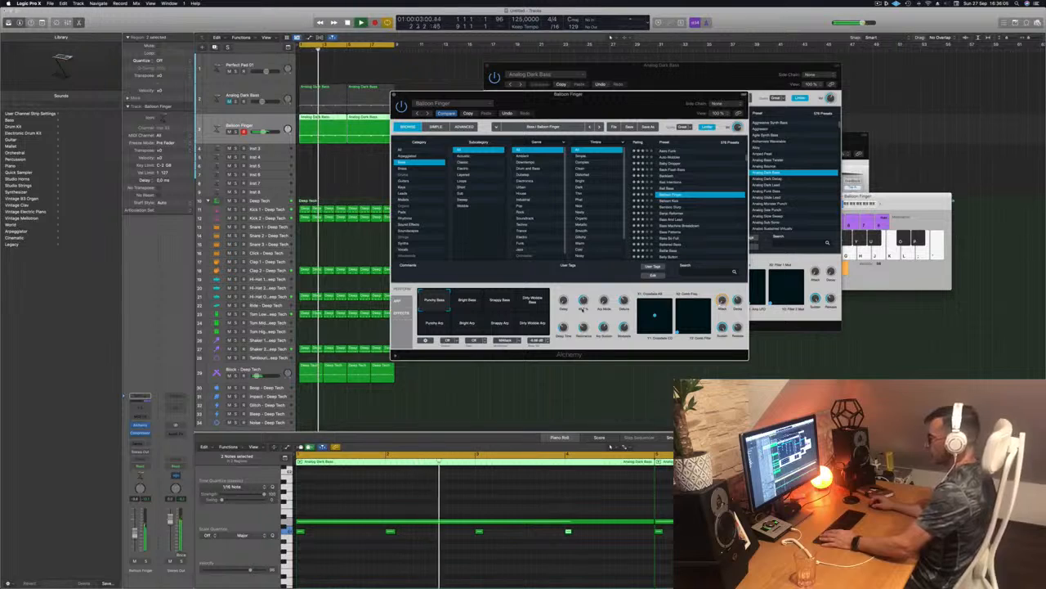
pyautogui.click(467, 304)
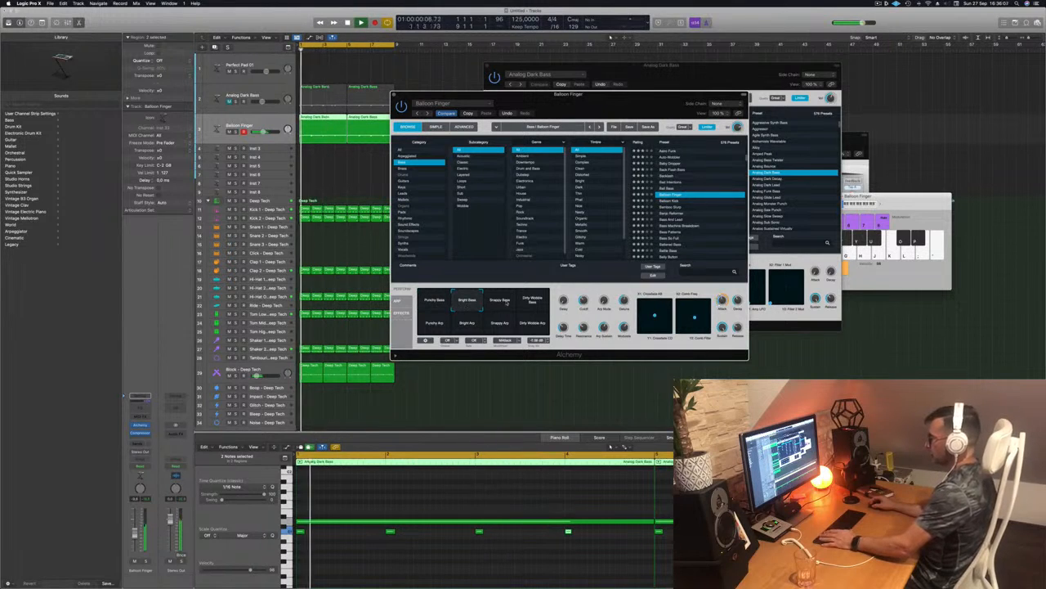
pyautogui.click(506, 304)
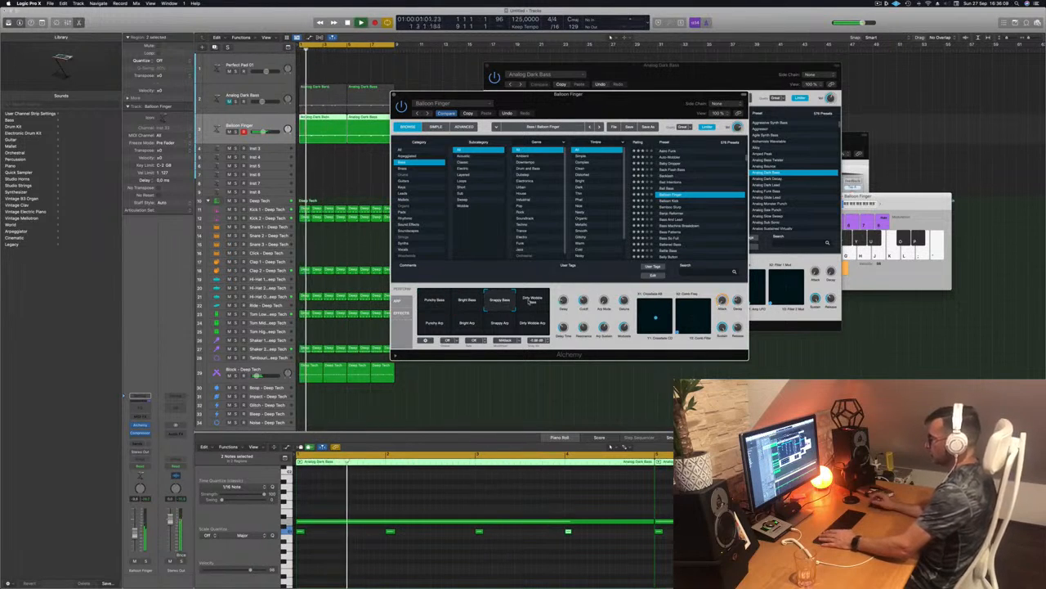
pyautogui.click(531, 301)
pyautogui.click(434, 325)
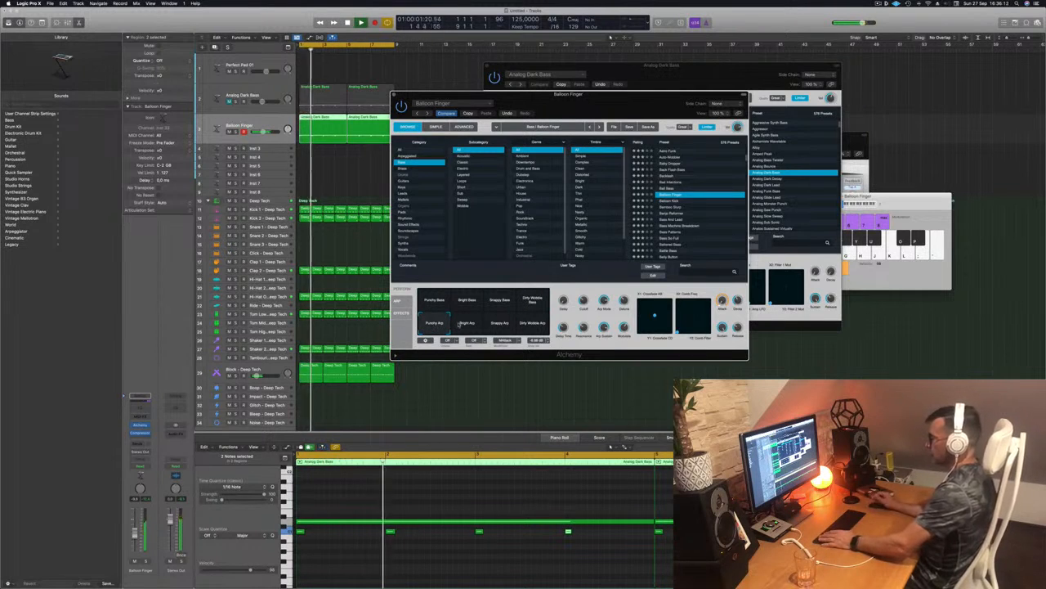
pyautogui.click(500, 324)
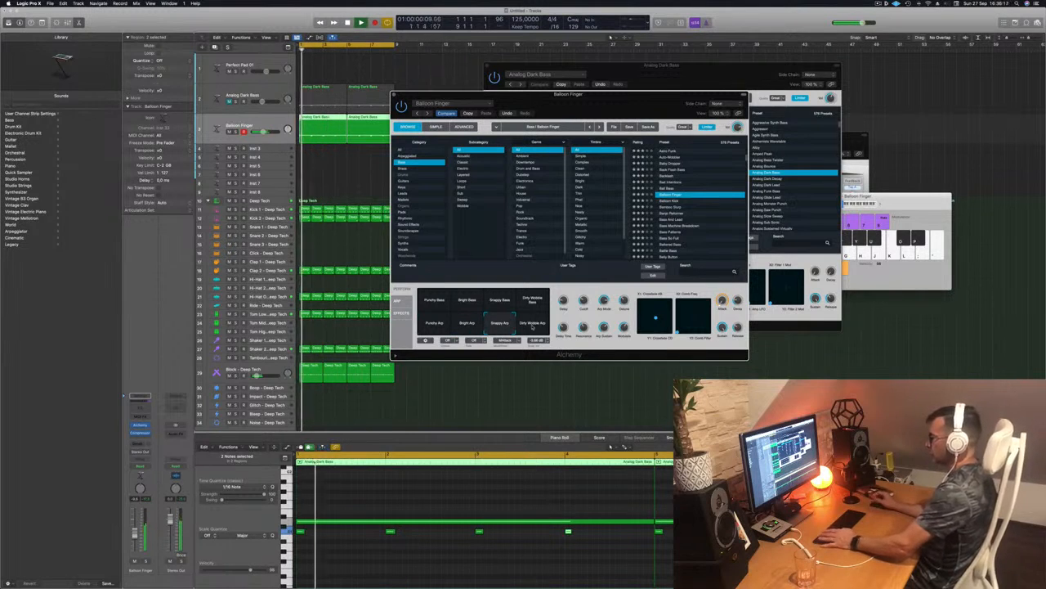
pyautogui.click(532, 324)
pyautogui.click(430, 325)
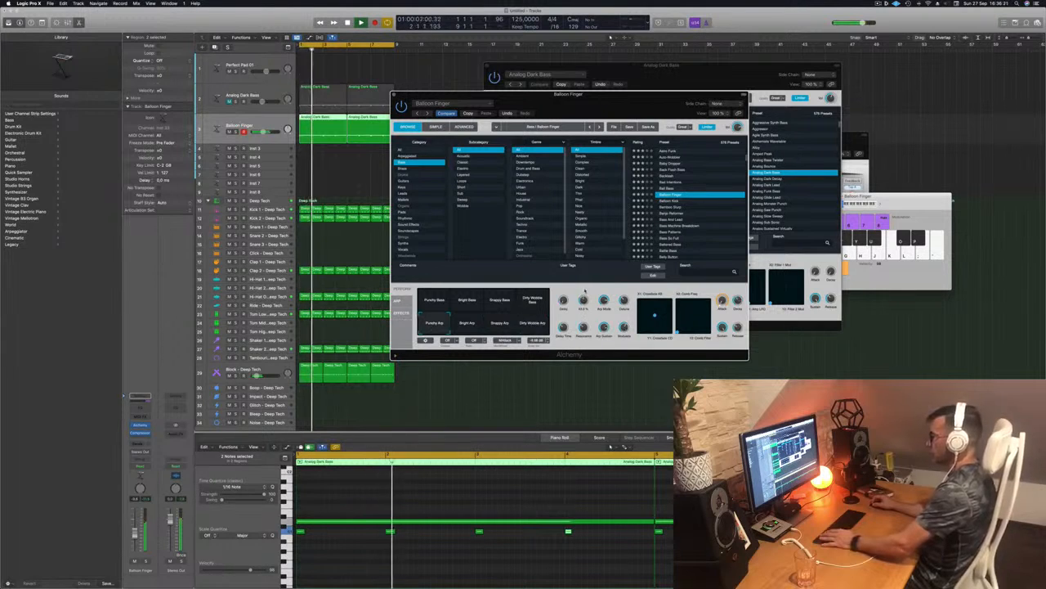
# Audition the bass presets from Balloon Kick through Bass And Lead on the duplicate track
pyautogui.click(669, 201)
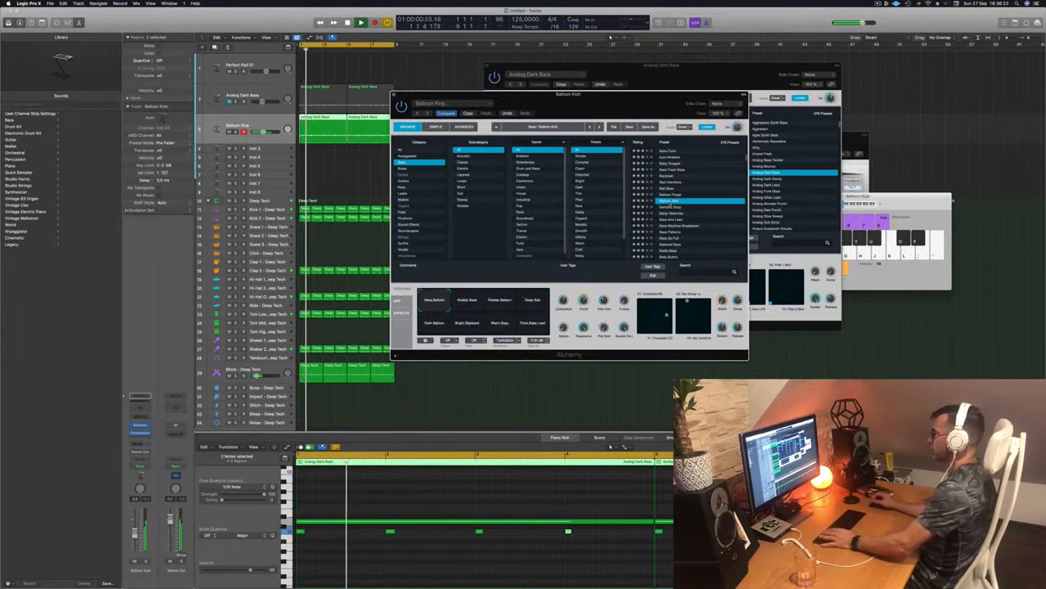
pyautogui.click(671, 207)
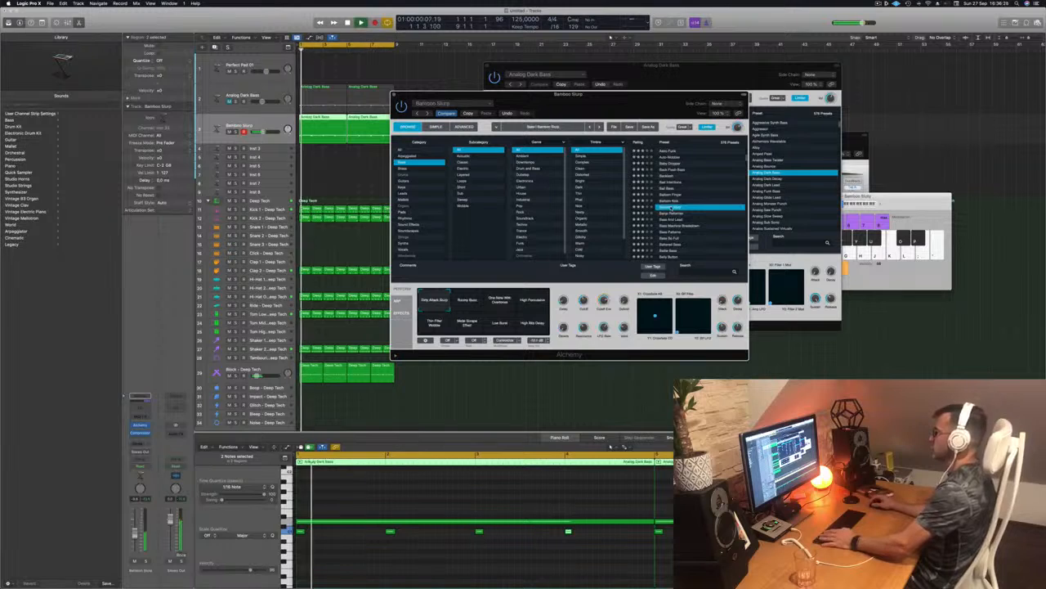
pyautogui.click(668, 214)
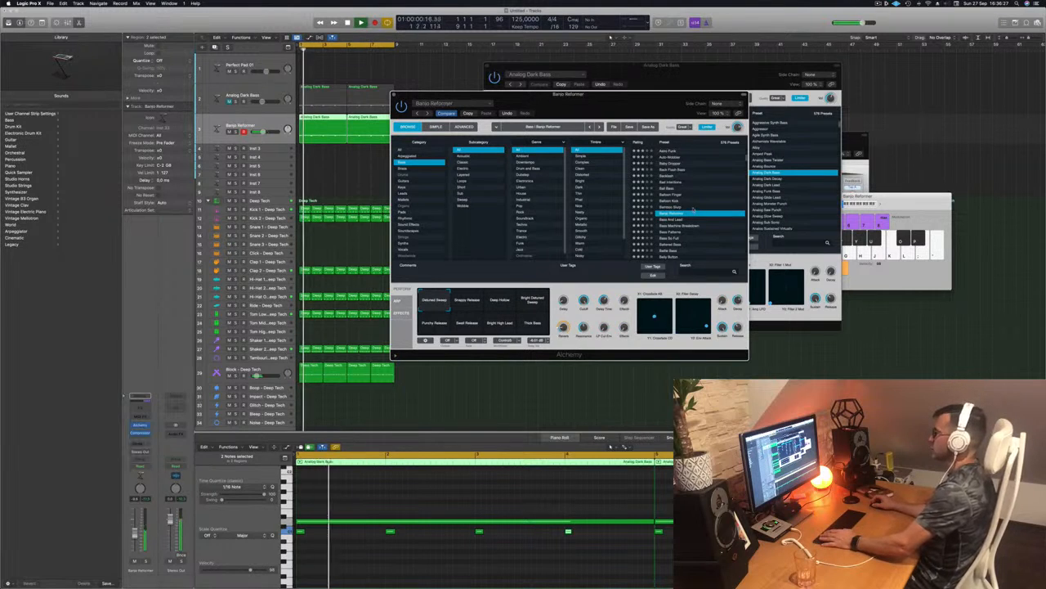
pyautogui.scroll(-1, 693, 210)
pyautogui.click(669, 202)
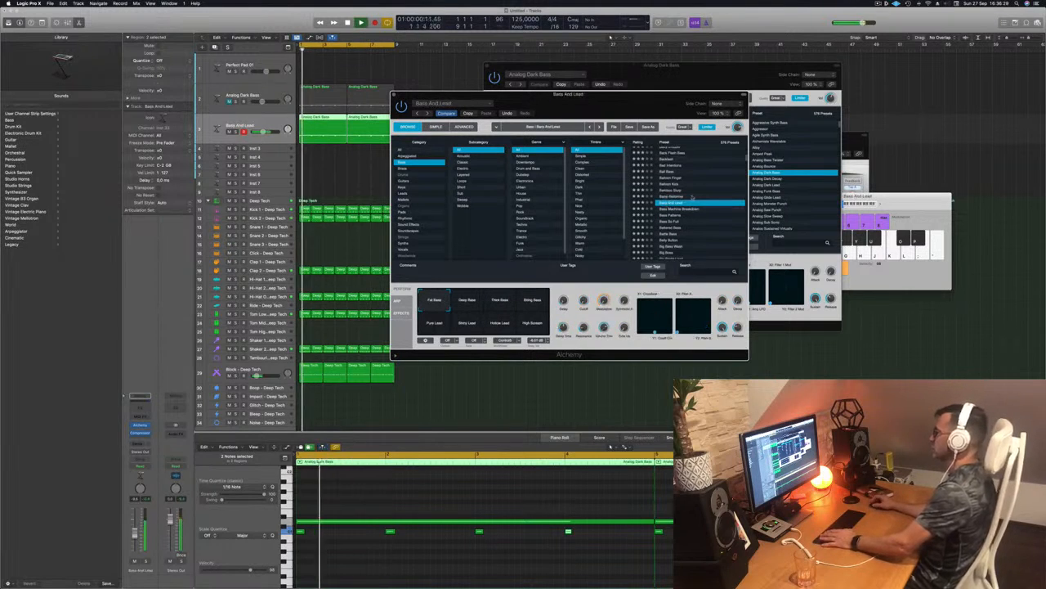
pyautogui.scroll(-2, 692, 196)
pyautogui.moveTo(623, 110); pyautogui.dragTo(660, 93)
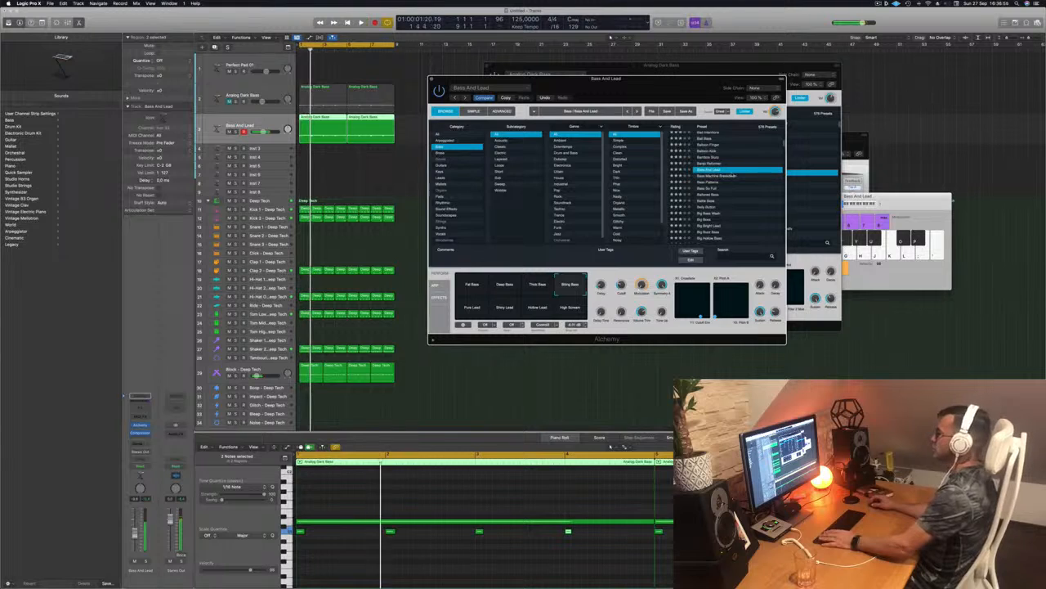
# Try the presets from Bass Machine Breakdown through Big Bass and load Big Buzz Bass on the duplicate track
pyautogui.click(722, 176)
pyautogui.click(721, 181)
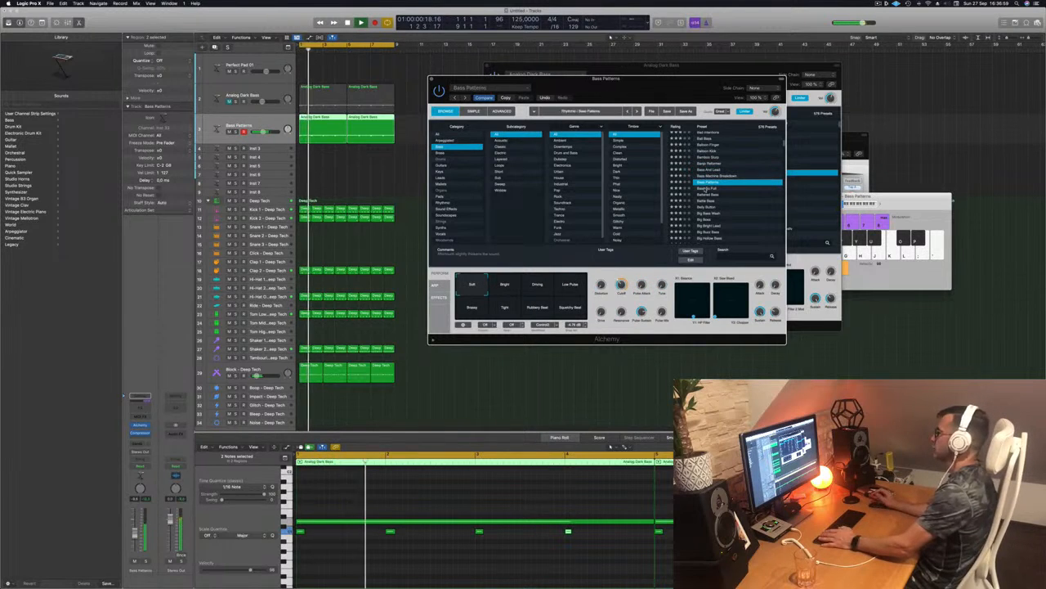
pyautogui.click(705, 189)
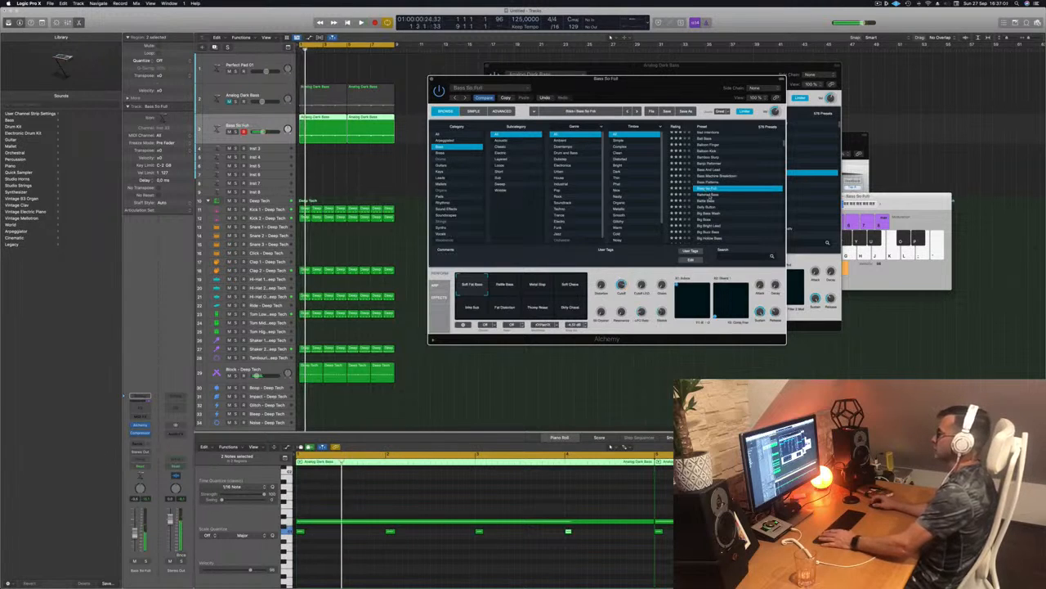
pyautogui.click(708, 195)
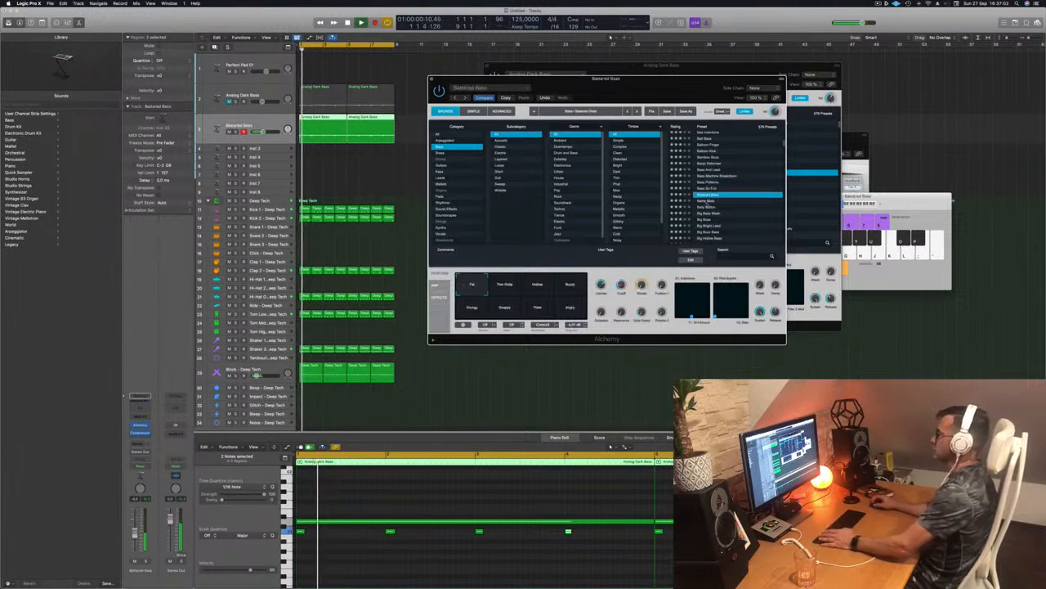
pyautogui.click(704, 208)
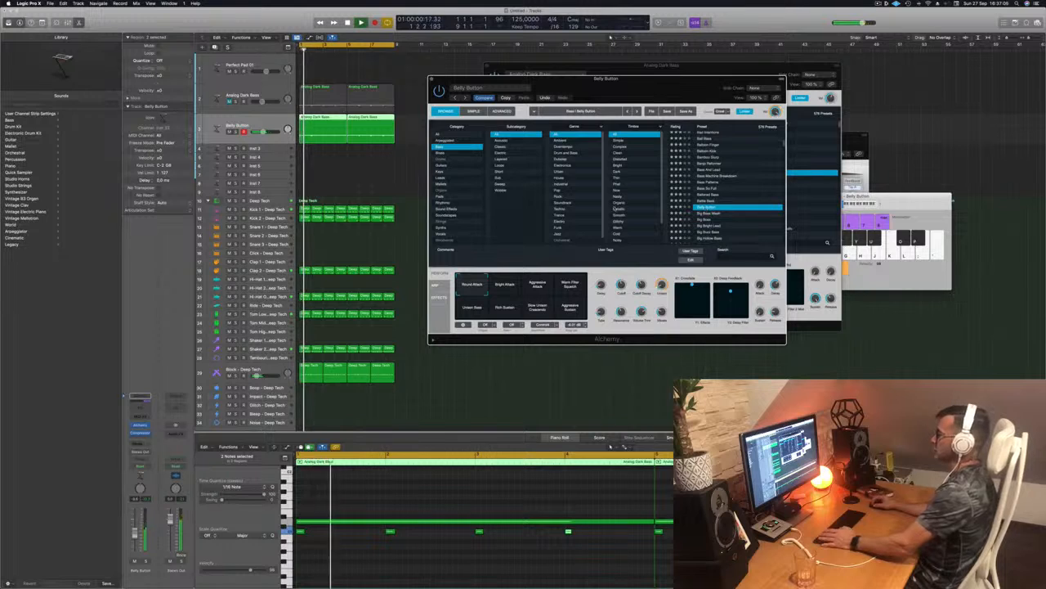
pyautogui.click(706, 213)
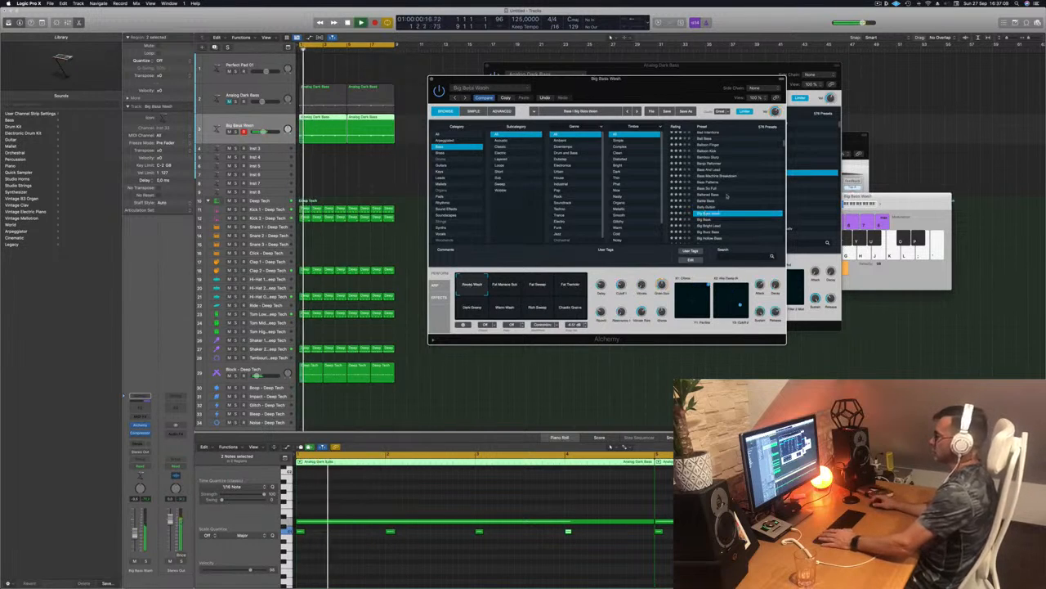
pyautogui.scroll(-2, 727, 195)
pyautogui.click(705, 197)
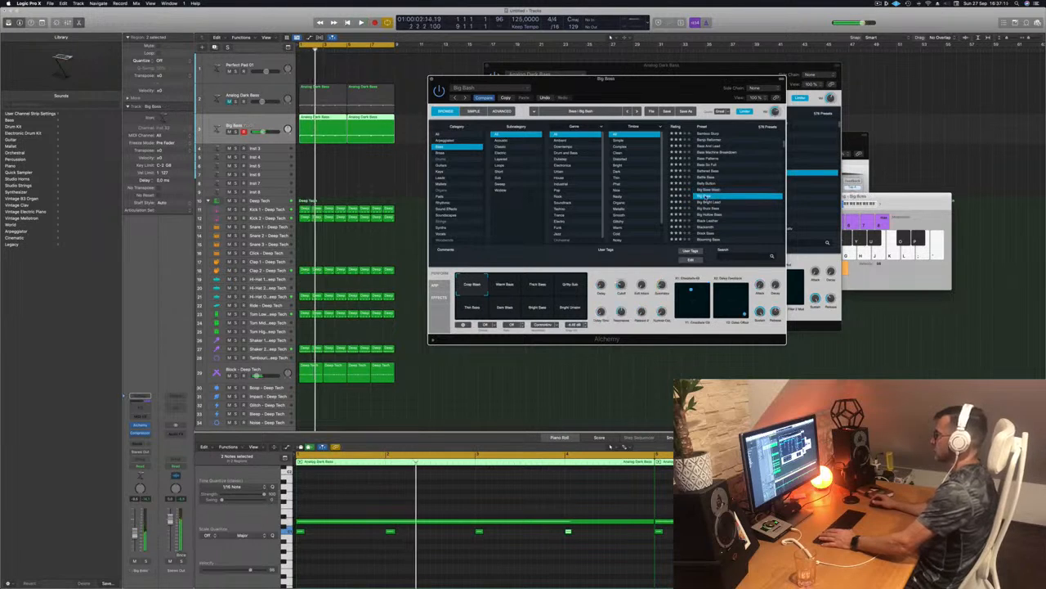
pyautogui.click(705, 208)
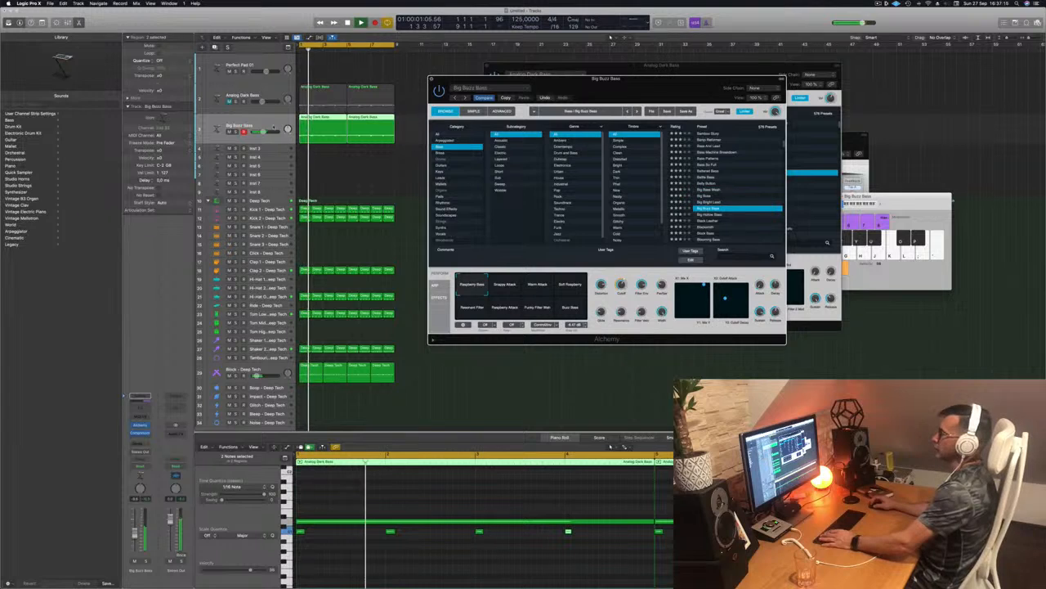
# Close the duplicate's Alchemy window, mute Big Buzz Bass, unmute Analog Dark Bass and select the Analog Dark Bass track
pyautogui.press('super+w')
pyautogui.click(229, 101)
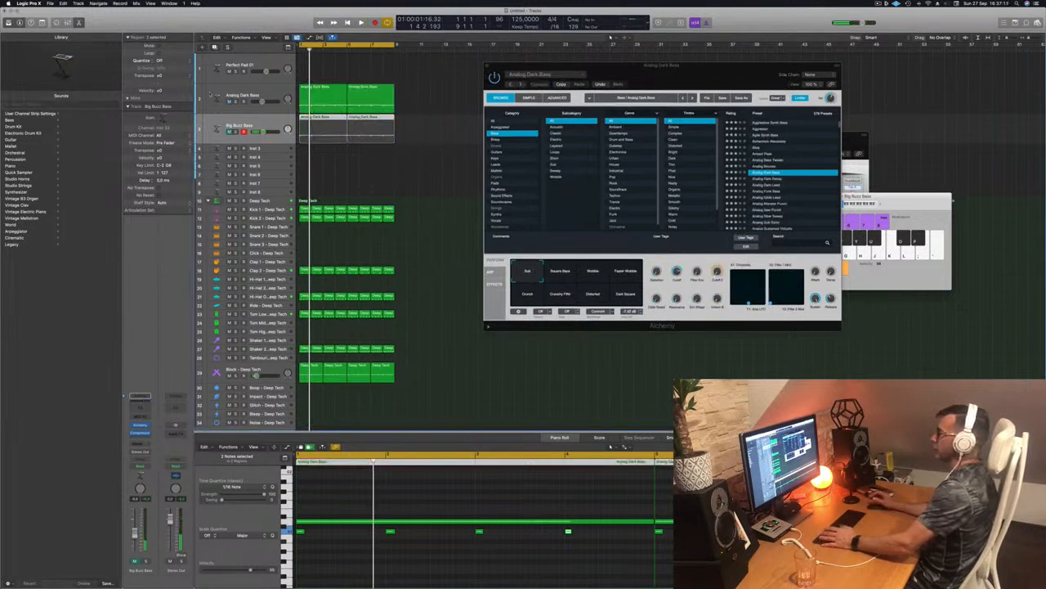
pyautogui.moveTo(725, 78); pyautogui.dragTo(814, 69)
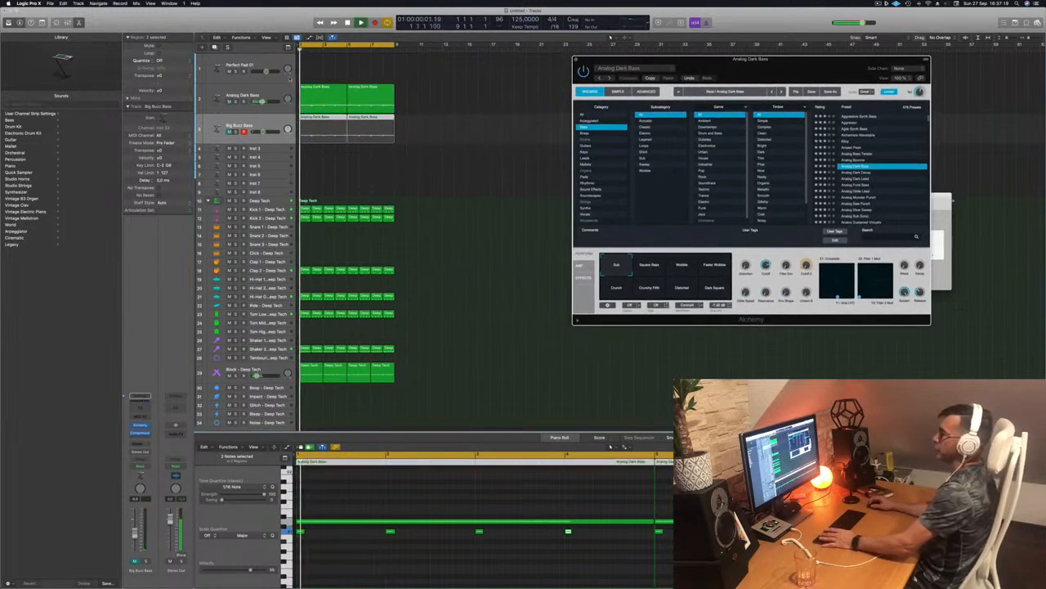
pyautogui.click(278, 92)
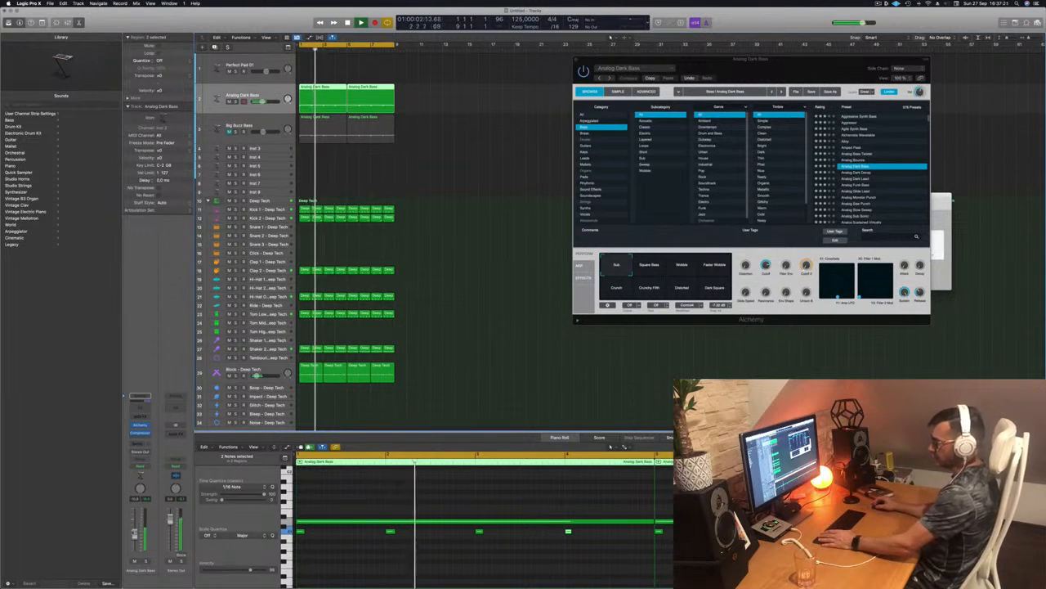
# Select the Perfect Pad 01 track, turn on Musical Typing and bring up the pad's Alchemy window
pyautogui.click(269, 62)
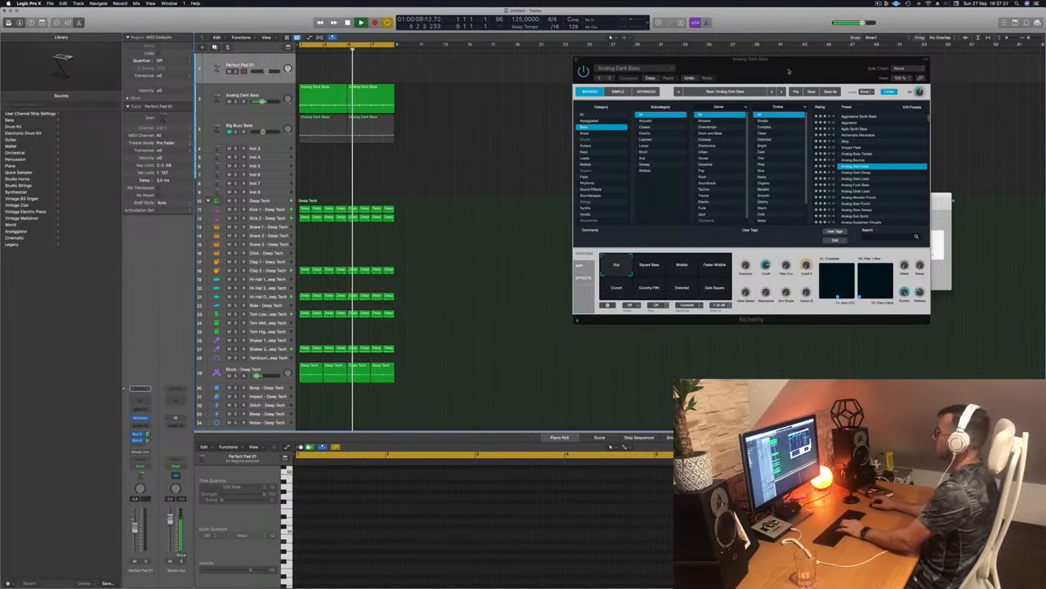
pyautogui.press('super+k')
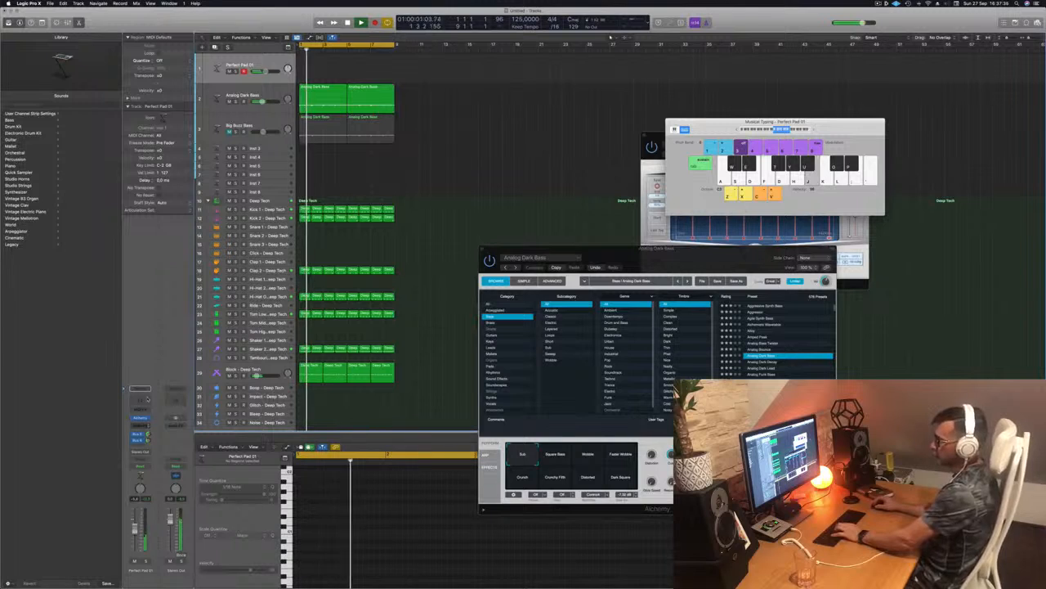
pyautogui.click(441, 230)
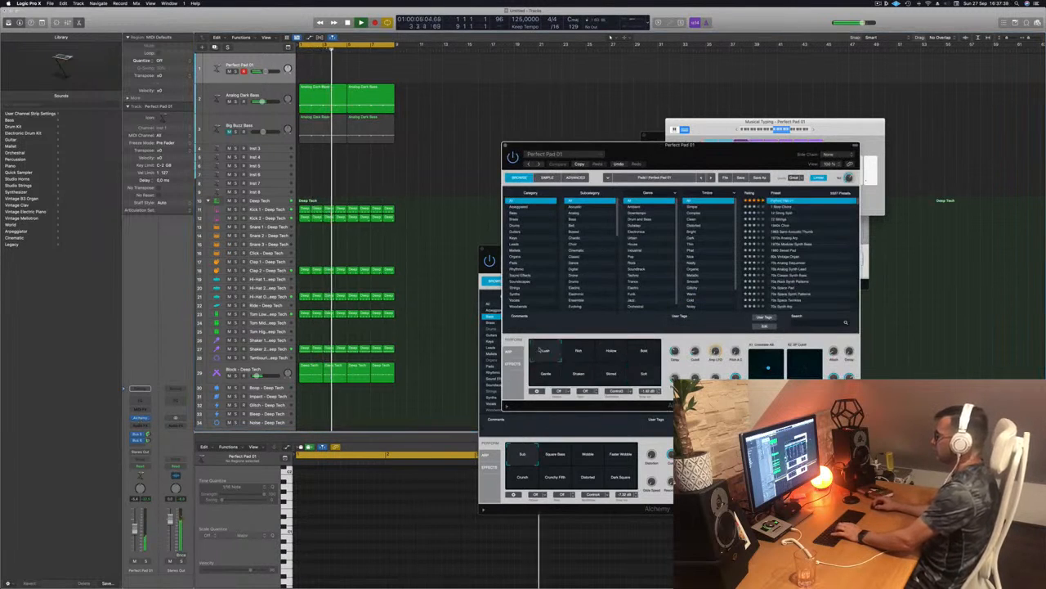
# Audition Perfect Pad 01's Lush, Bold and Hollow snapshots and choose Rich
pyautogui.click(544, 351)
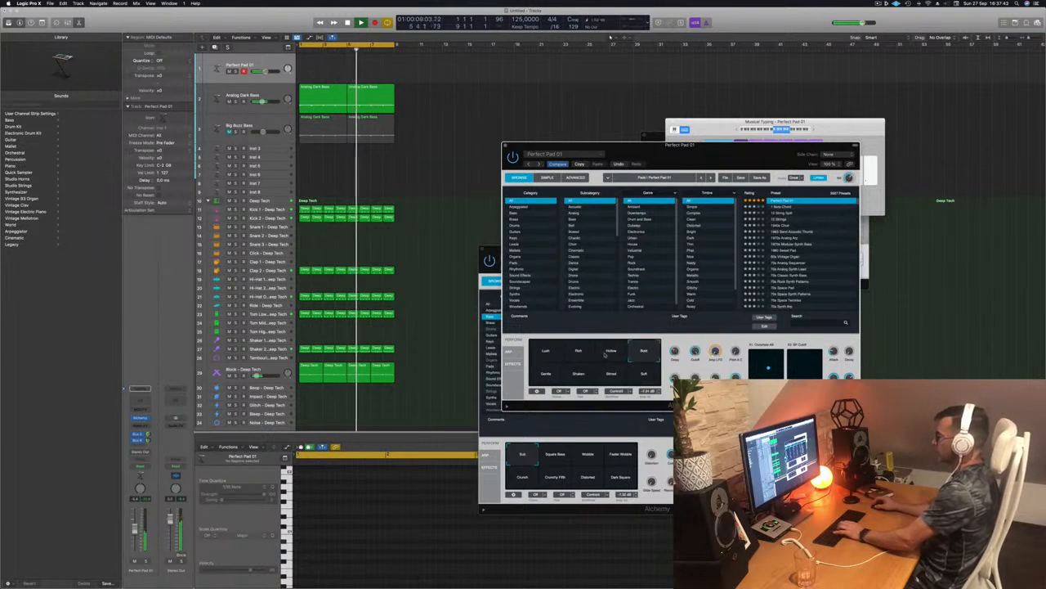
pyautogui.click(607, 351)
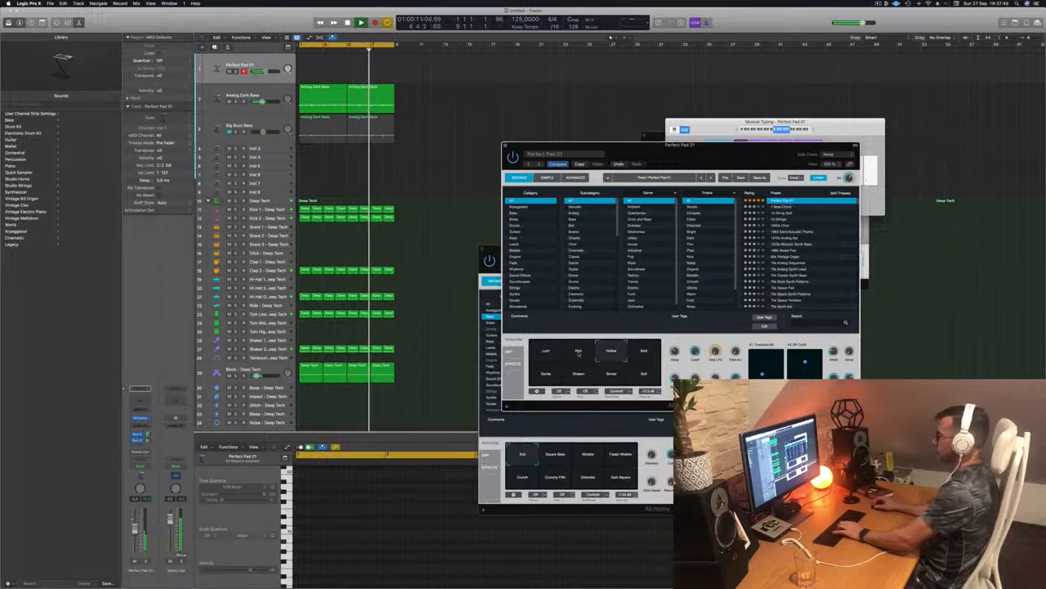
pyautogui.click(578, 352)
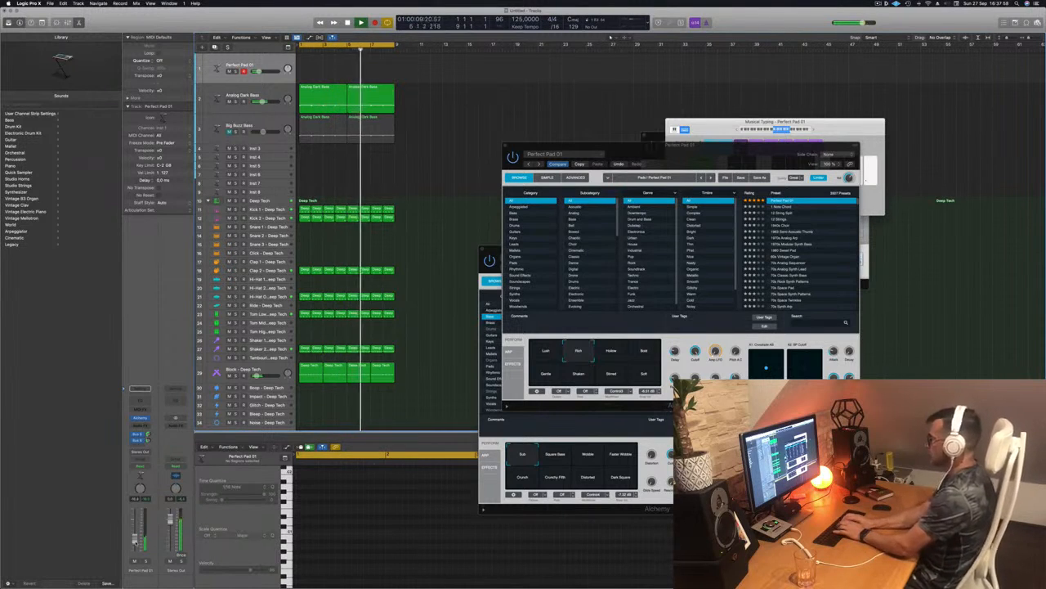
# Rehearse a melody with the Rich pad sound in Musical Typing while the loop plays
pyautogui.press('Return')
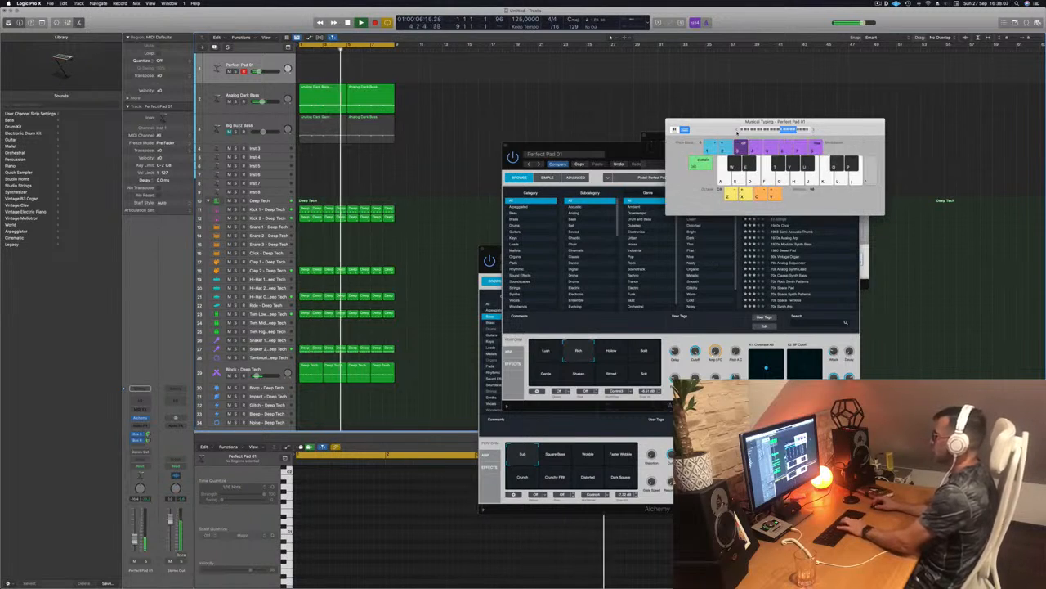
pyautogui.moveTo(734, 129); pyautogui.dragTo(745, 117)
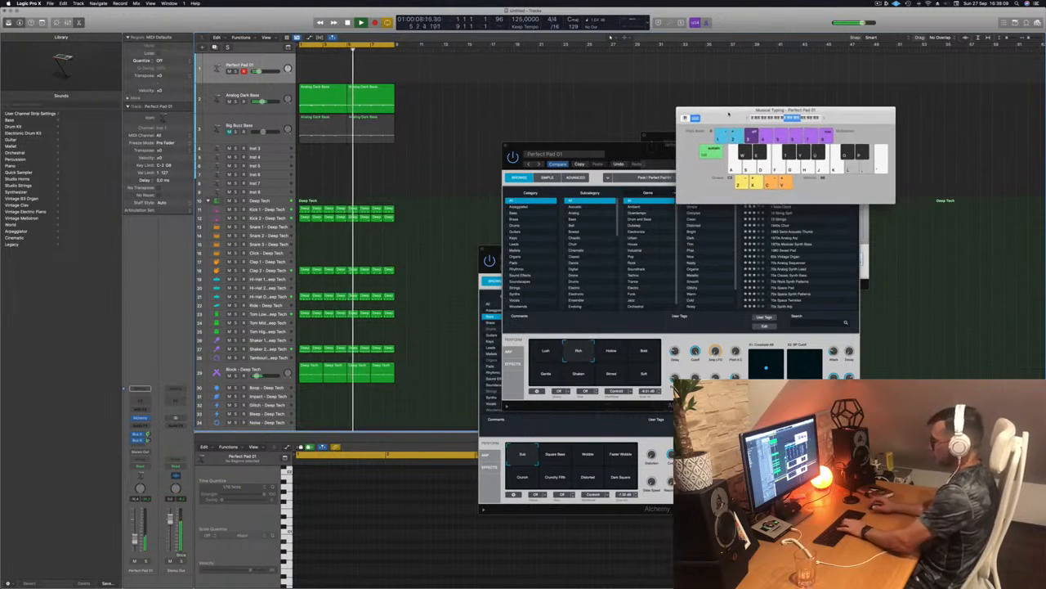
pyautogui.press('j')
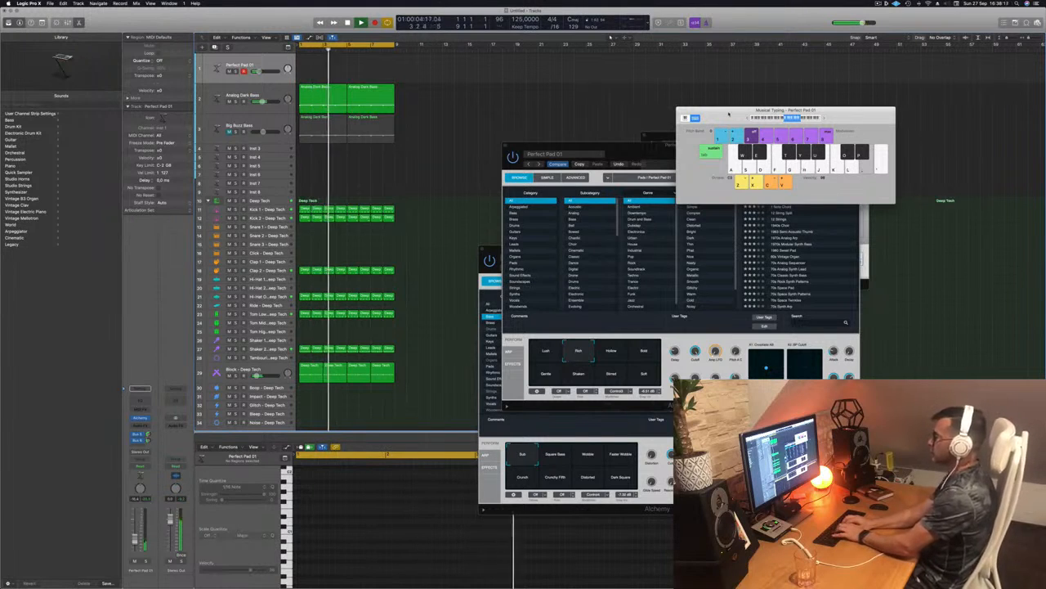
pyautogui.press('u')
pyautogui.press('u')
pyautogui.press('u')
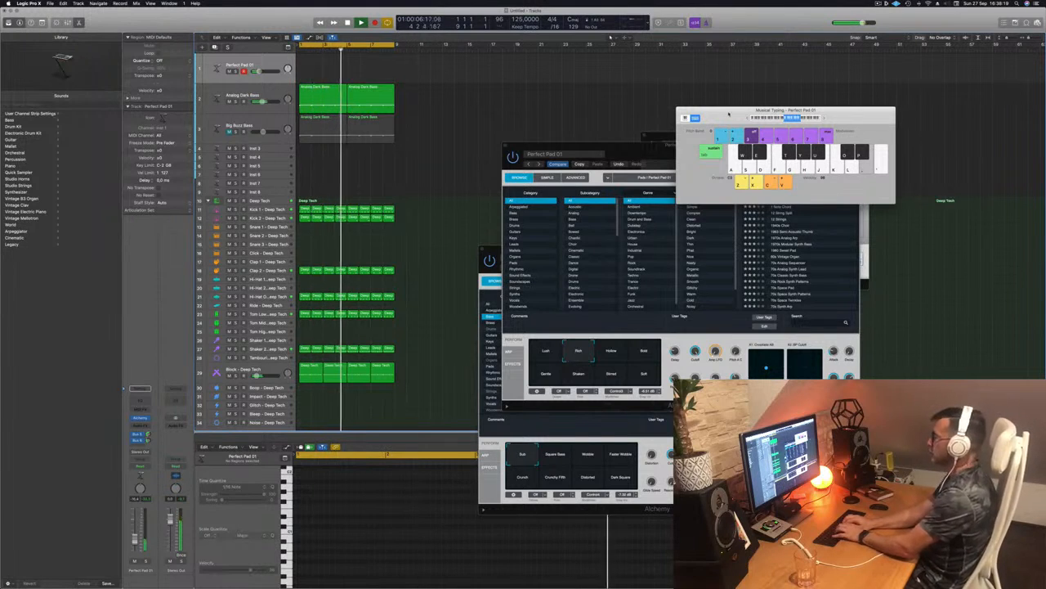
pyautogui.press('p')
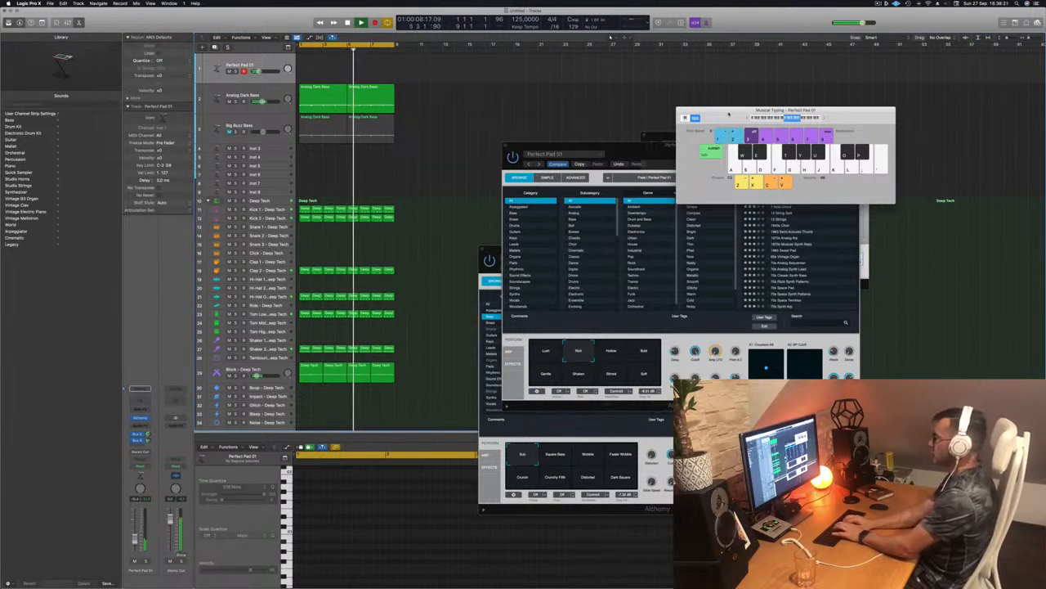
pyautogui.press('t')
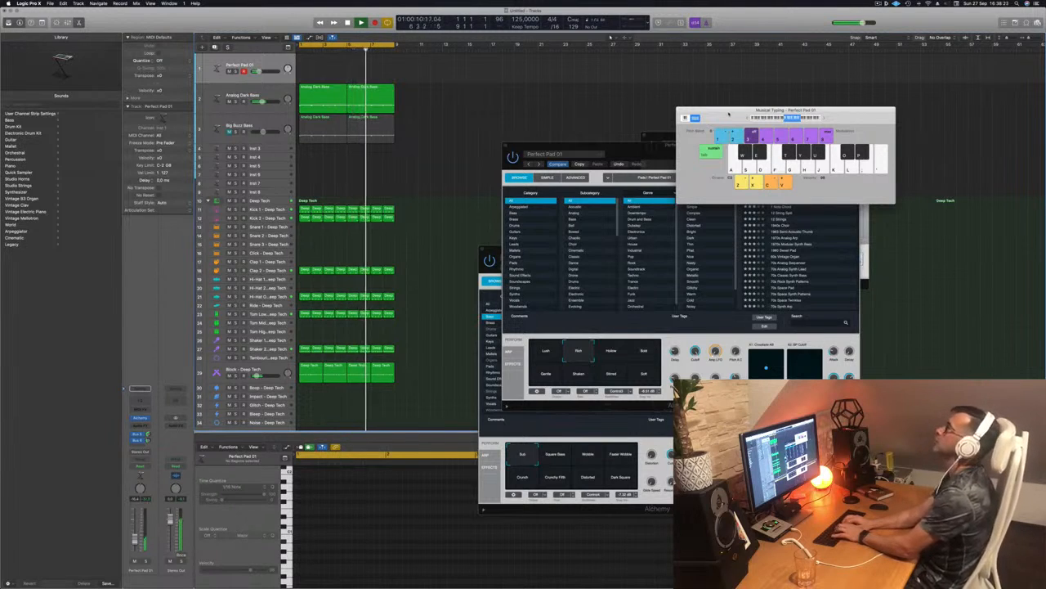
pyautogui.press('u')
pyautogui.press('u')
pyautogui.press('u')
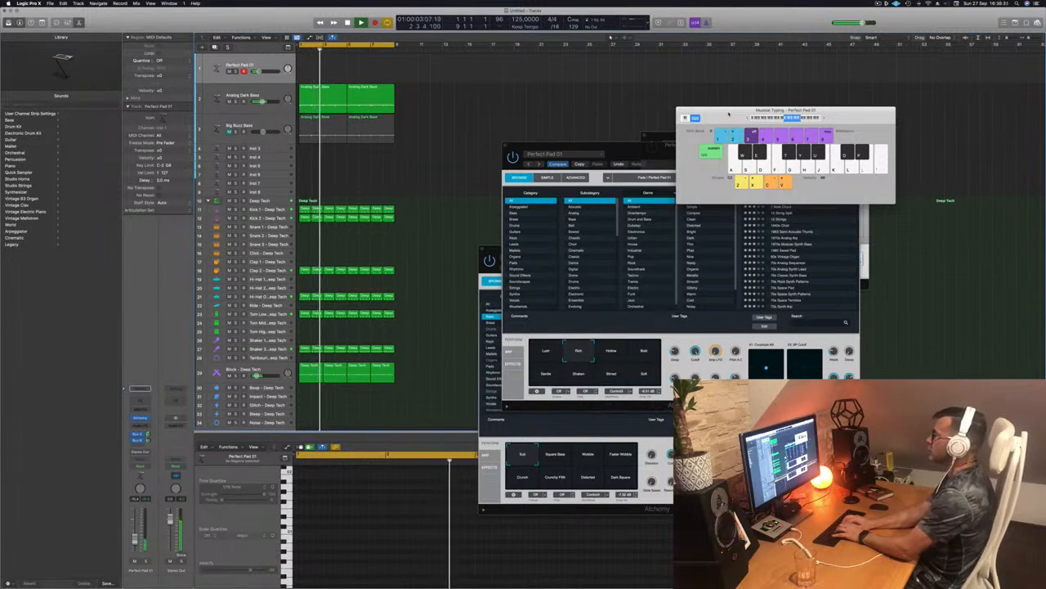
# Try recording a pad melody over the loop on the Perfect Pad 01 track, and delete both recorded regions
pyautogui.press('r')
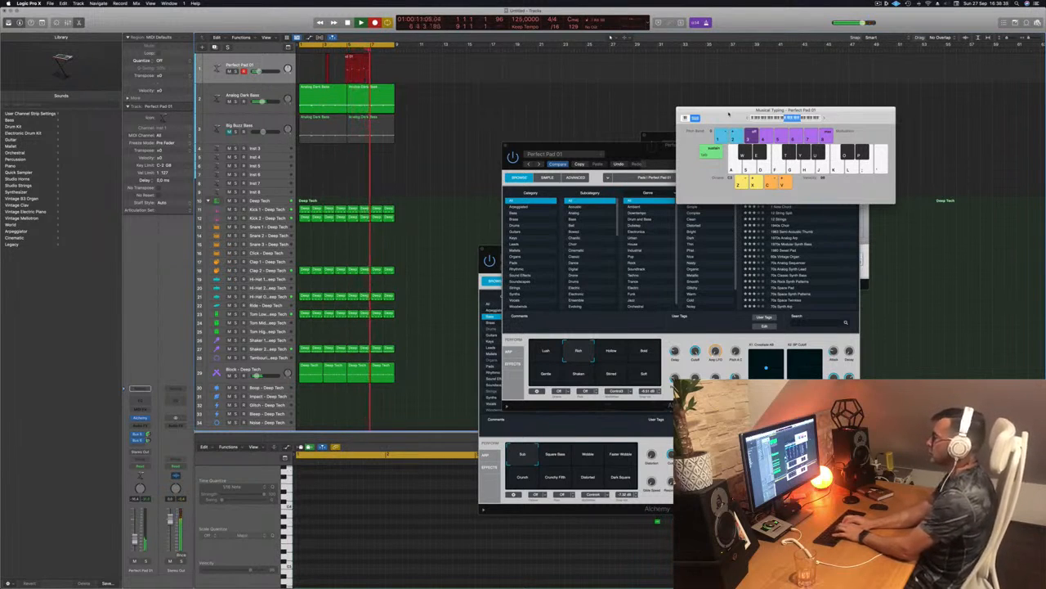
pyautogui.press('k')
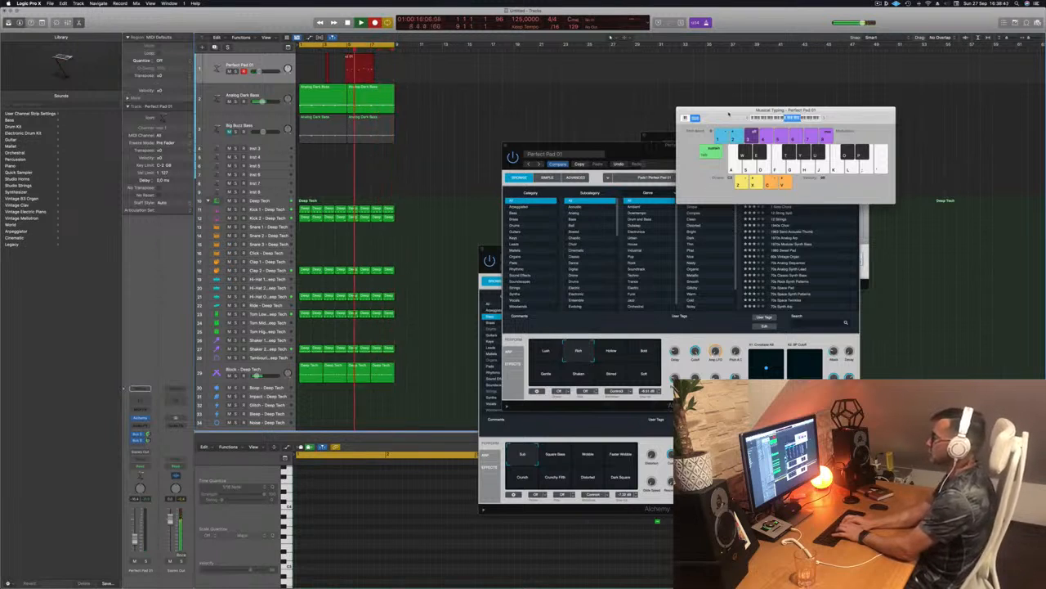
pyautogui.press('j')
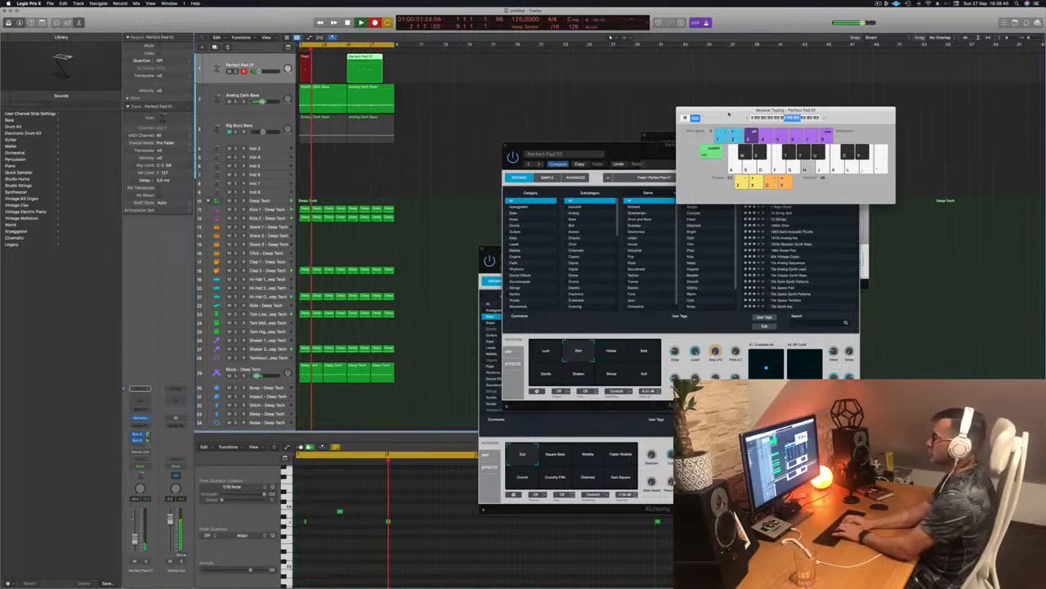
pyautogui.press('g')
pyautogui.press('g')
pyautogui.press('s')
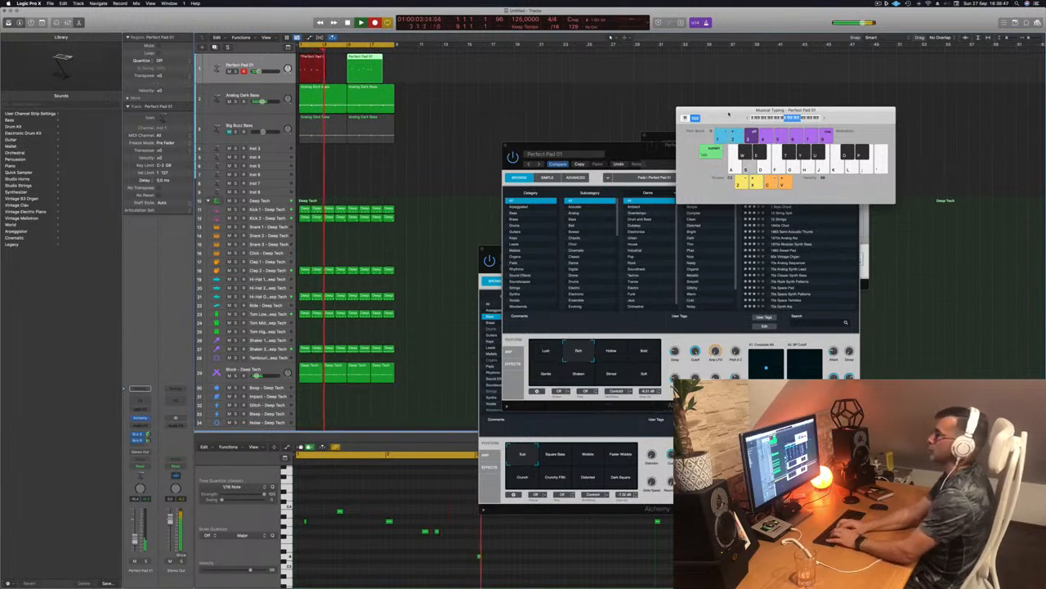
pyautogui.press('g')
pyautogui.press('d')
pyautogui.press('space')
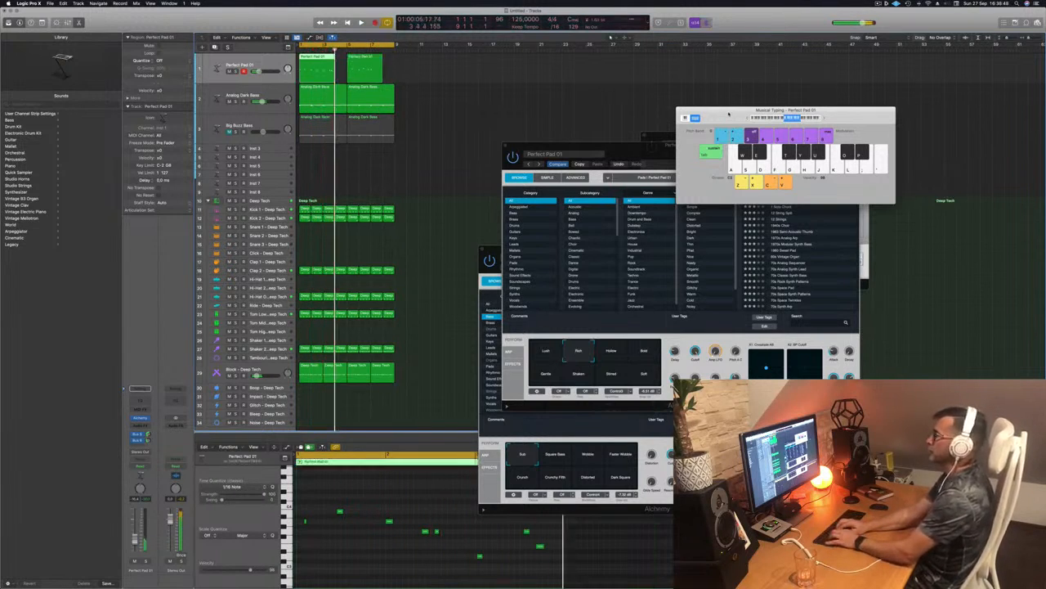
pyautogui.keyDown('shift'); pyautogui.click(332, 72); pyautogui.keyUp('shift')
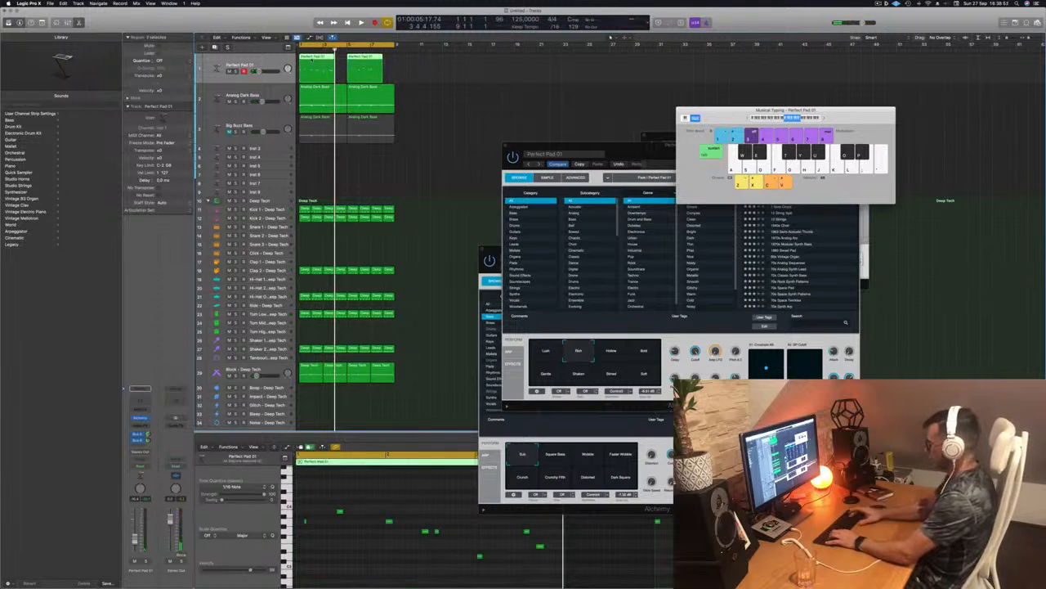
pyautogui.press('Delete')
# Record a new pad part from the start of the loop on the Perfect Pad 01 track with Musical Typing
pyautogui.press('r')
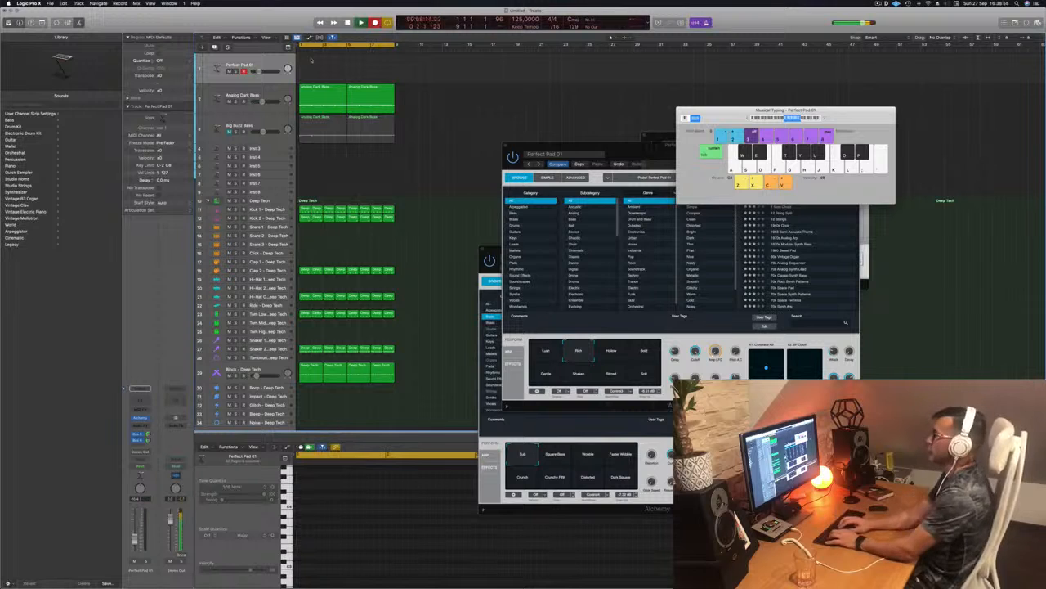
pyautogui.press('f')
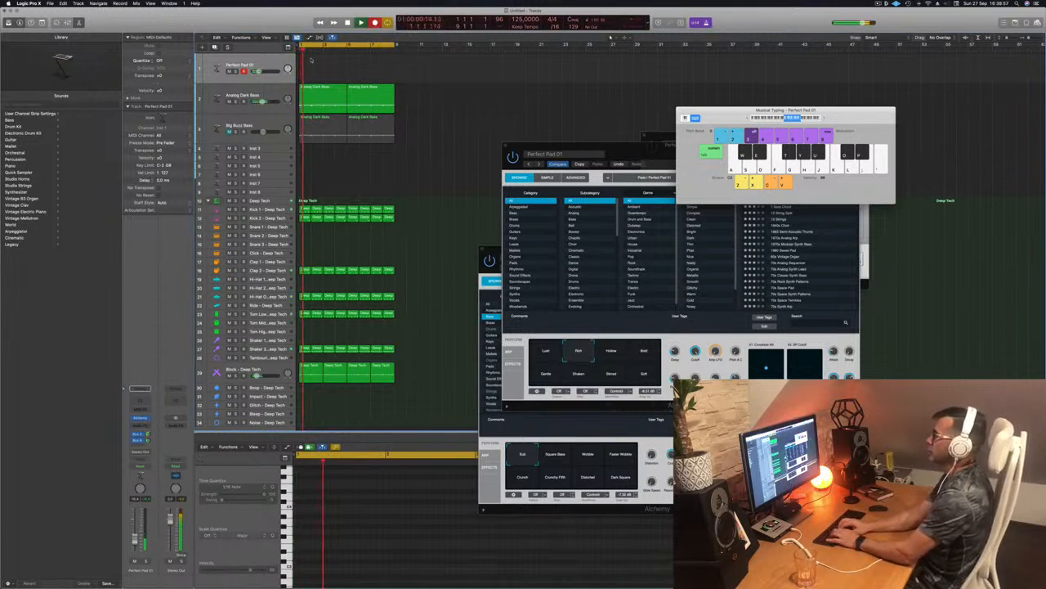
pyautogui.press('s')
pyautogui.press('s')
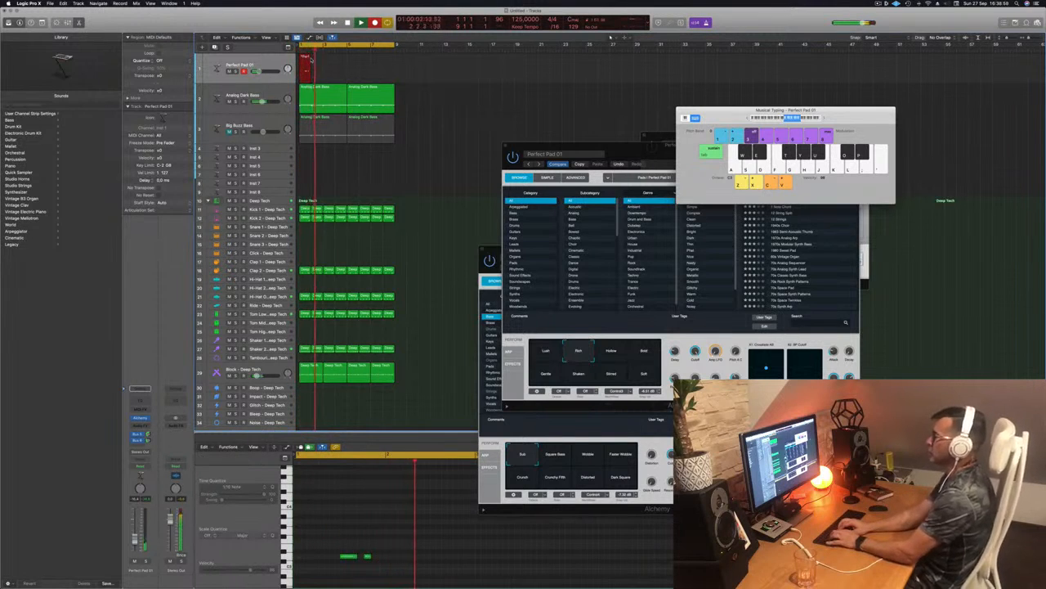
pyautogui.press('s')
pyautogui.press('s')
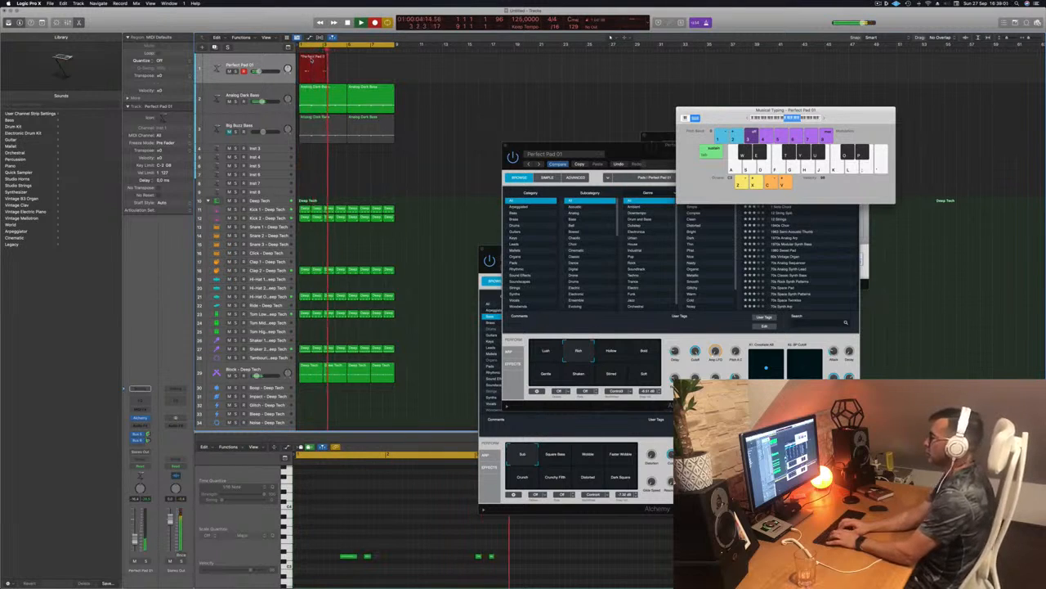
pyautogui.press('s')
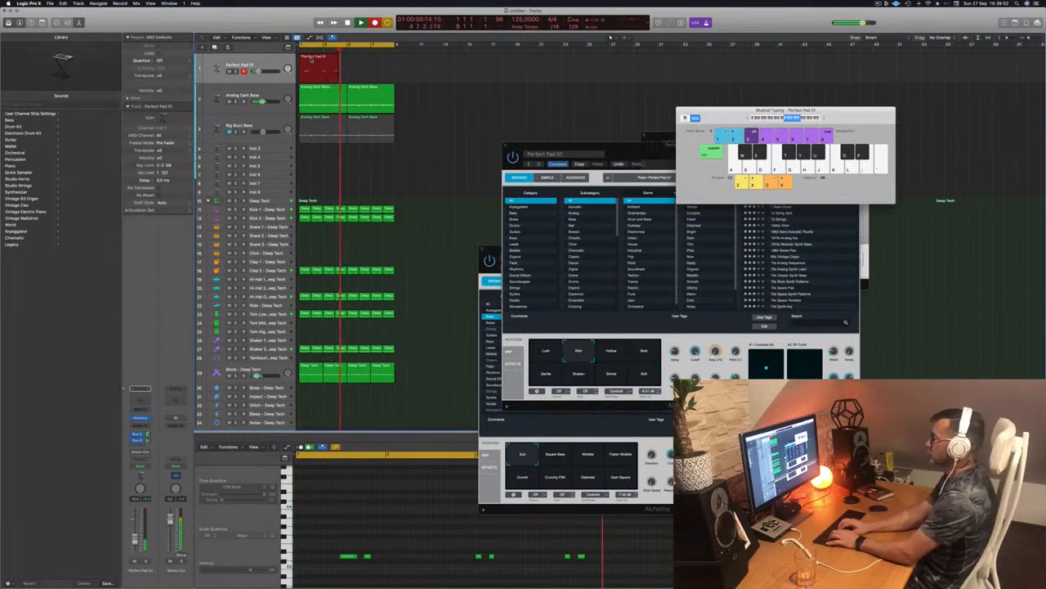
pyautogui.press('s')
pyautogui.press('d')
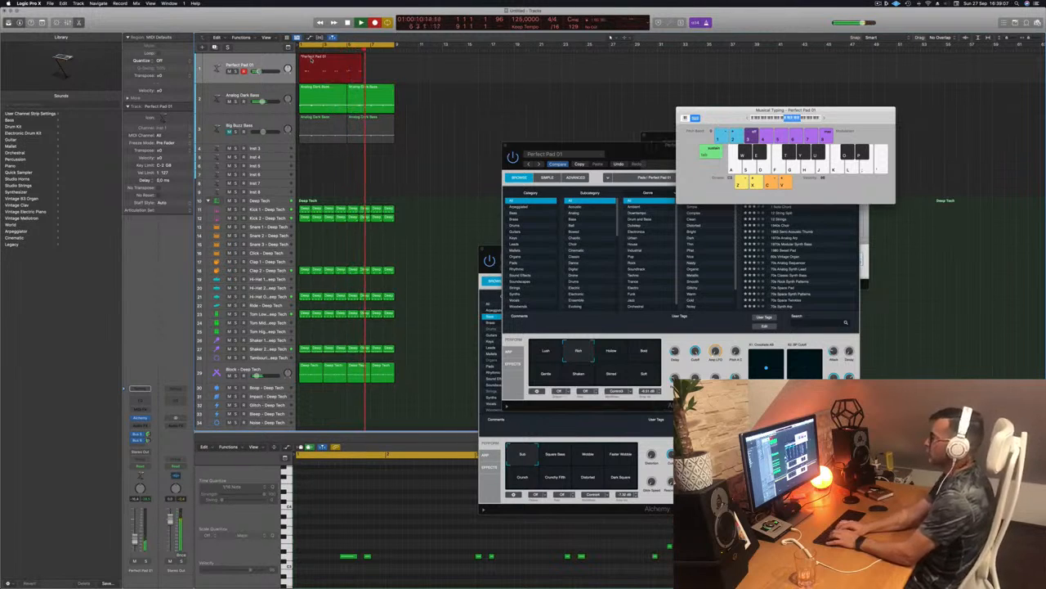
pyautogui.press('f')
pyautogui.press('a')
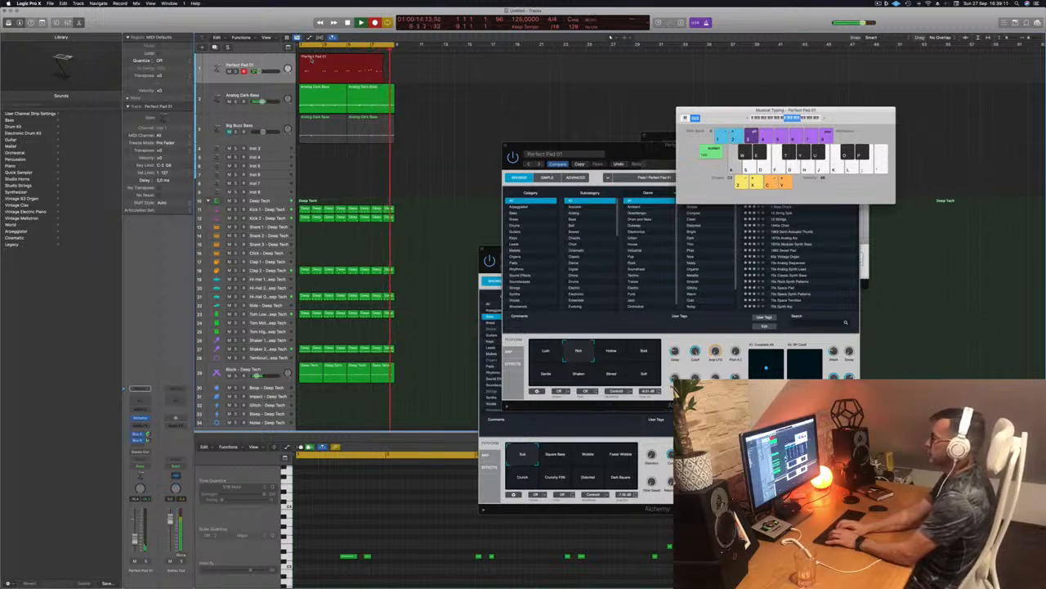
pyautogui.press('space')
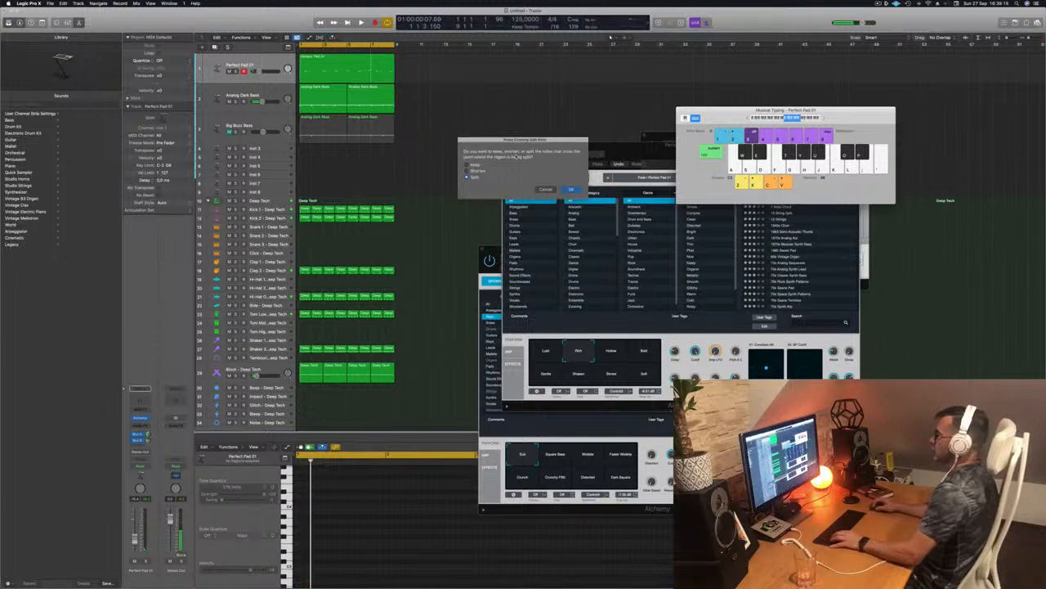
# Split the recorded pad region, including crossing notes, and keep only its two-bar closing part at the loop's start
pyautogui.click(572, 190)
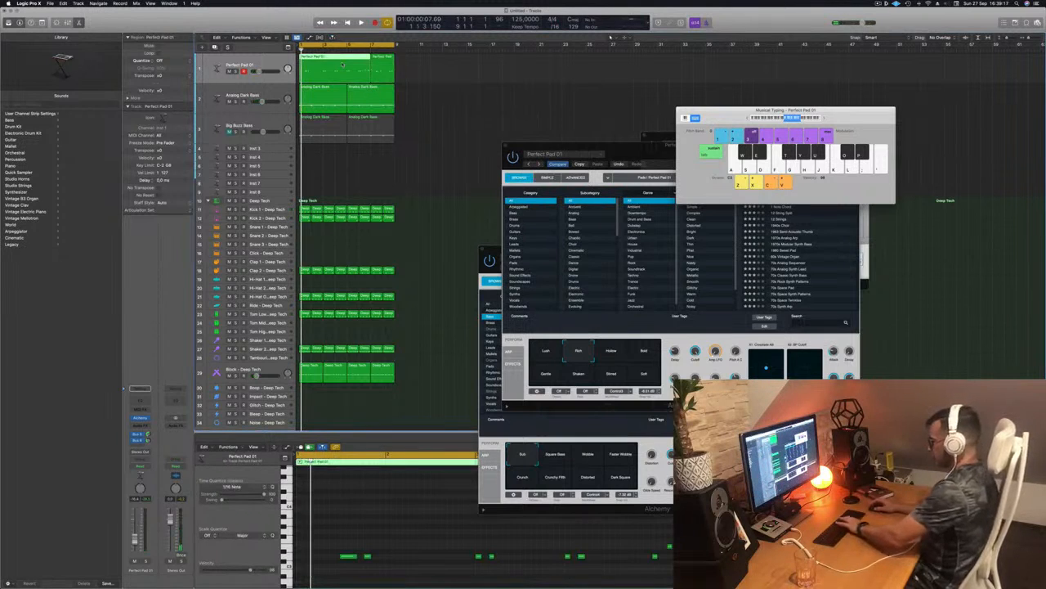
pyautogui.moveTo(342, 64); pyautogui.dragTo(313, 64)
pyautogui.click(300, 520)
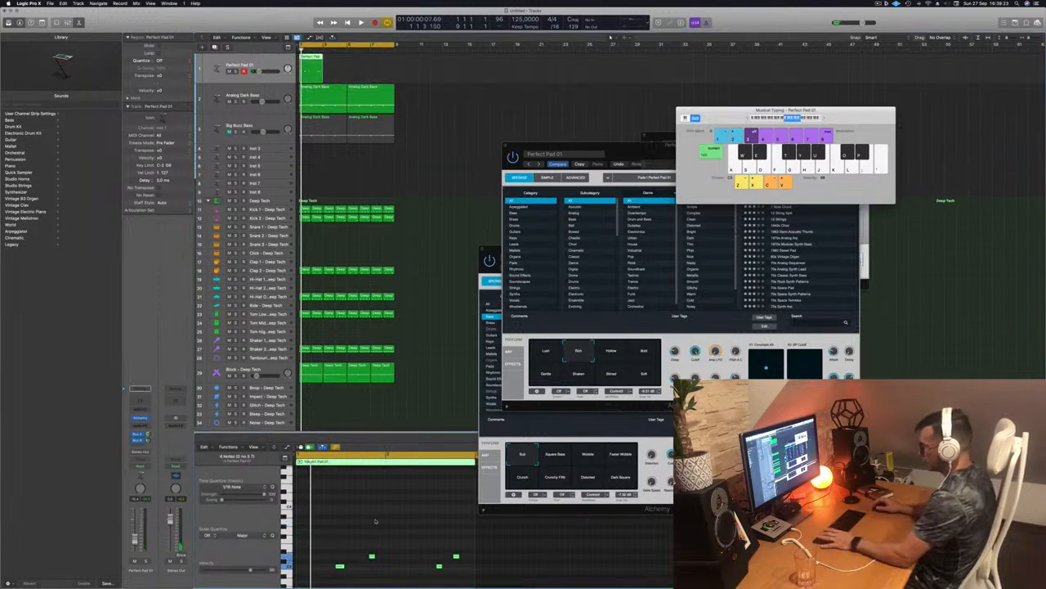
# Shift the timing of the short pad region's notes in the Piano Roll while the loop plays
pyautogui.press('space')
pyautogui.press('w')
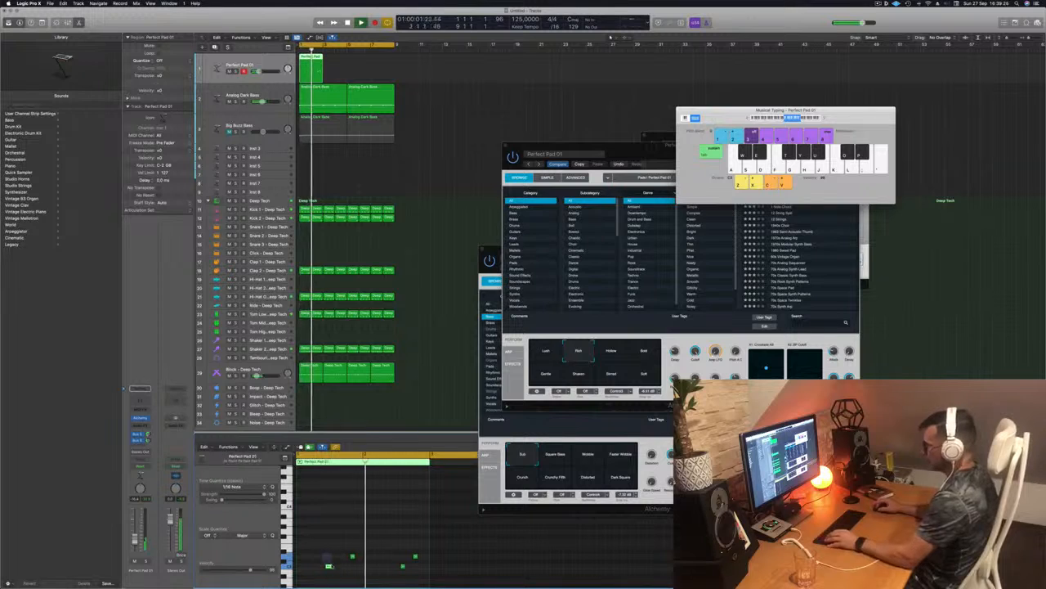
pyautogui.press('a')
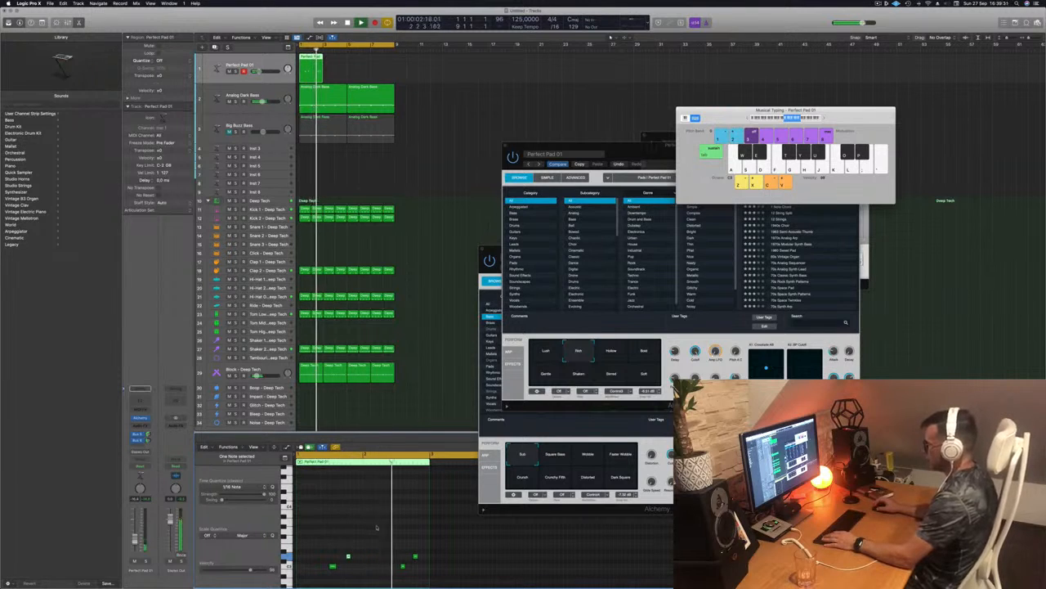
pyautogui.moveTo(387, 549); pyautogui.dragTo(417, 569)
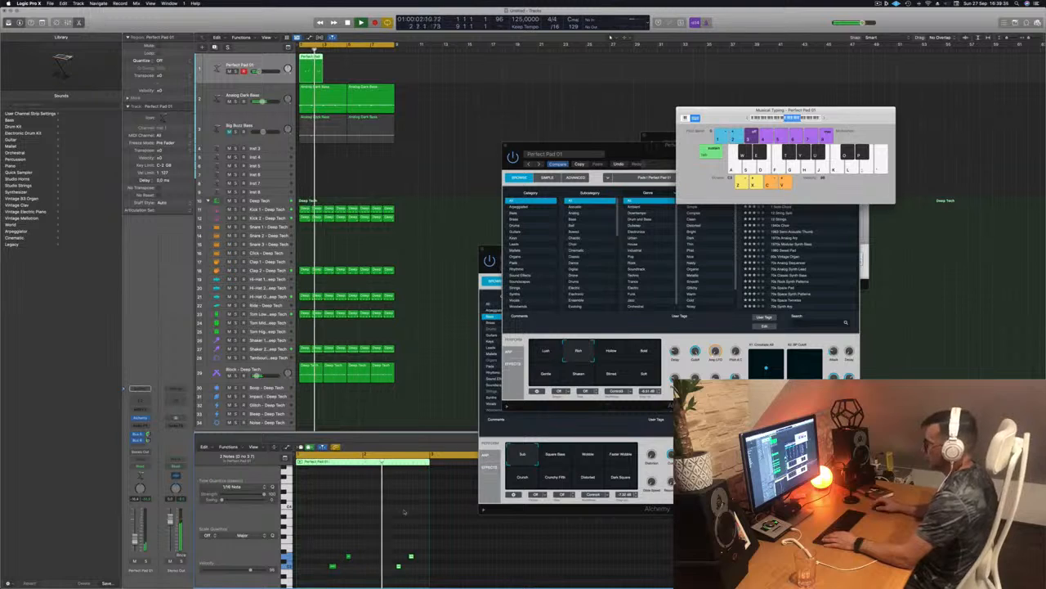
# Stop playback, delete the short pad region and switch Perfect Pad 01 to the Hollow snapshot
pyautogui.press('space')
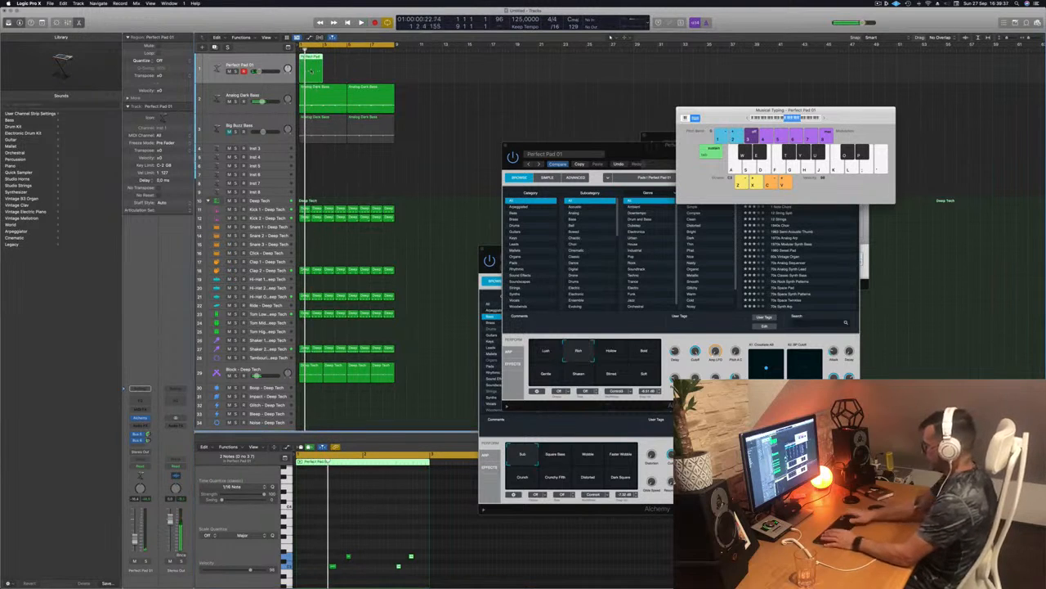
pyautogui.press('Delete')
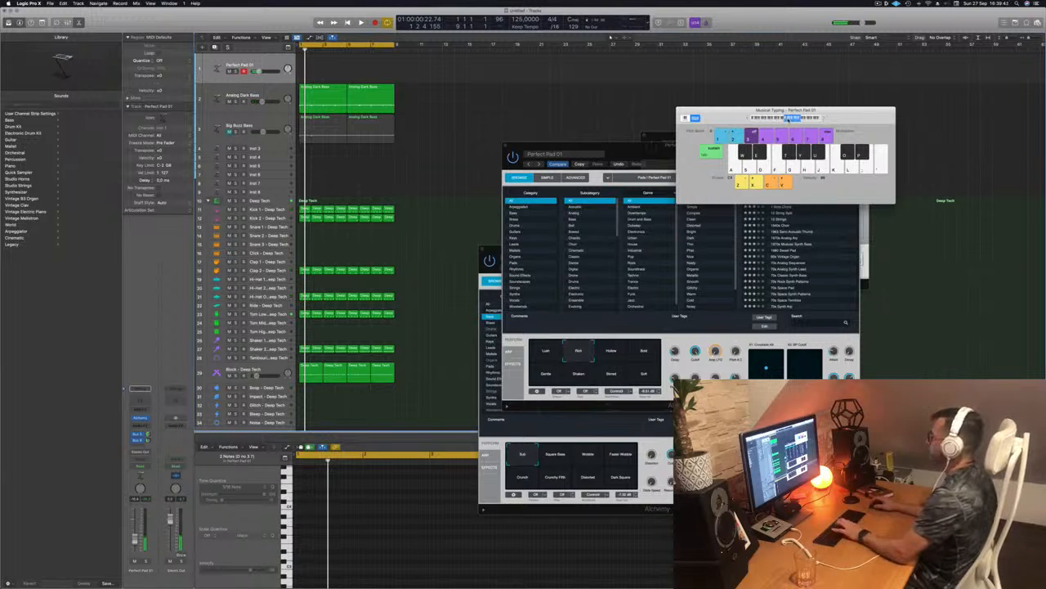
pyautogui.click(612, 353)
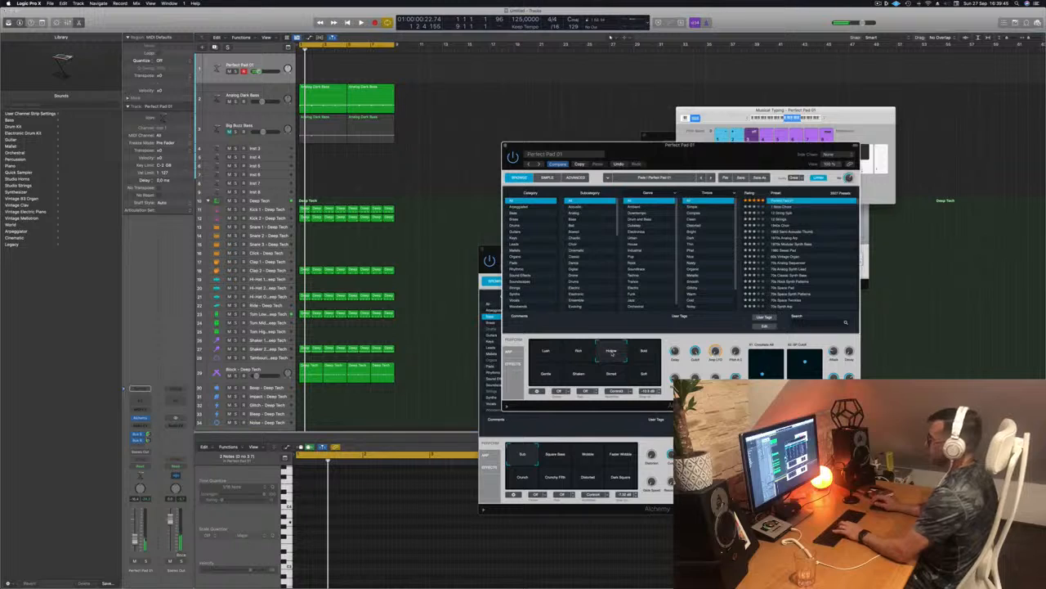
# Try the Bold snapshot, switch Perfect Pad 01 to Lush, and test notes while adjusting the Musical Typing octave range
pyautogui.click(645, 351)
pyautogui.click(546, 352)
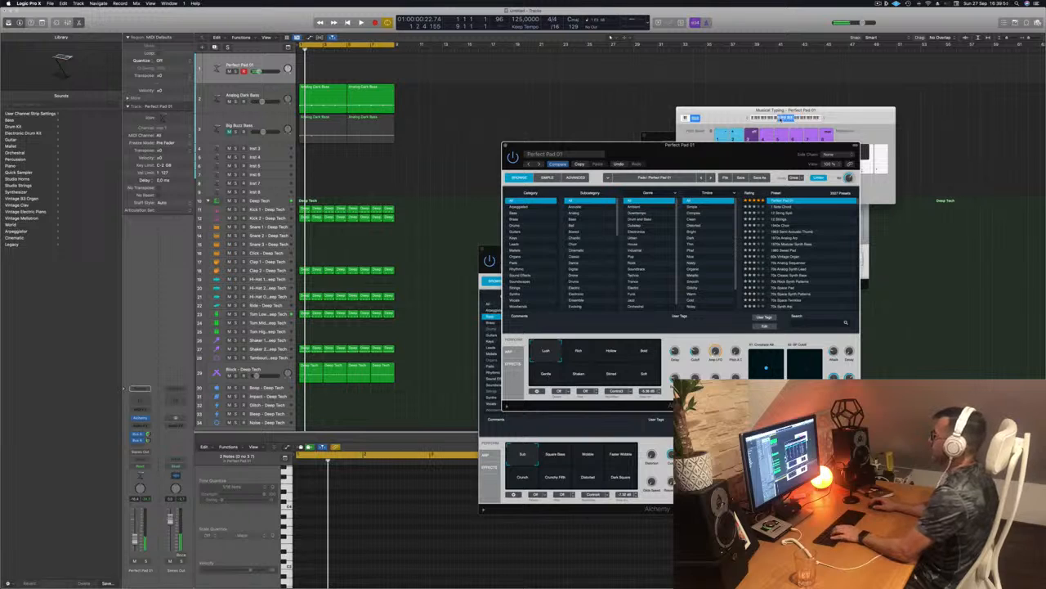
pyautogui.click(780, 120)
pyautogui.press('d')
pyautogui.moveTo(789, 119); pyautogui.dragTo(796, 116)
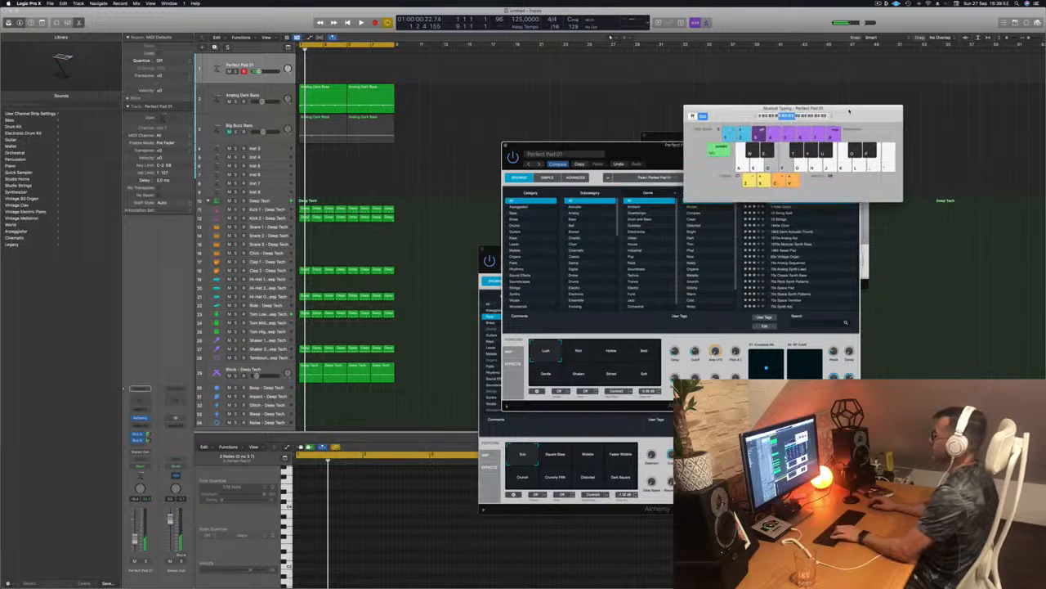
# Raise the Musical Typing octave range and record three held notes on Perfect Pad 01 from the start of the loop
pyautogui.moveTo(635, 145); pyautogui.dragTo(776, 177)
pyautogui.press('space')
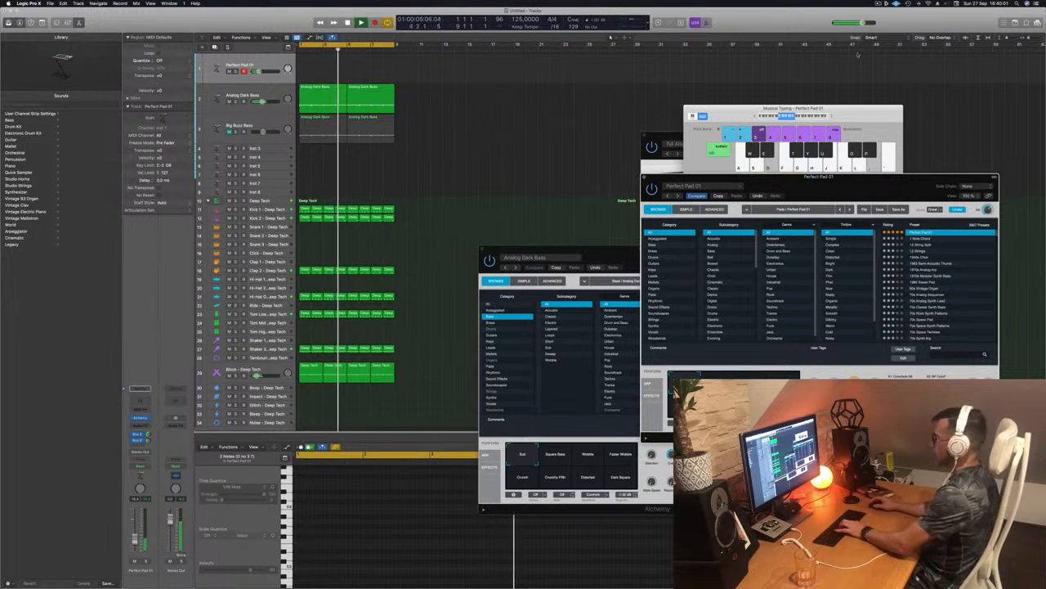
pyautogui.click(829, 117)
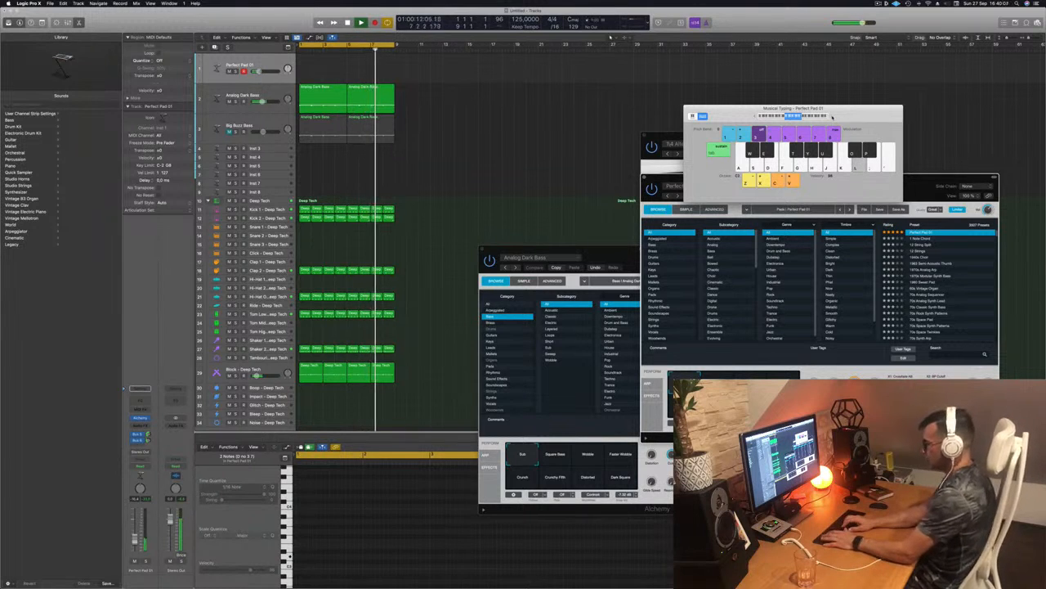
pyautogui.press('r')
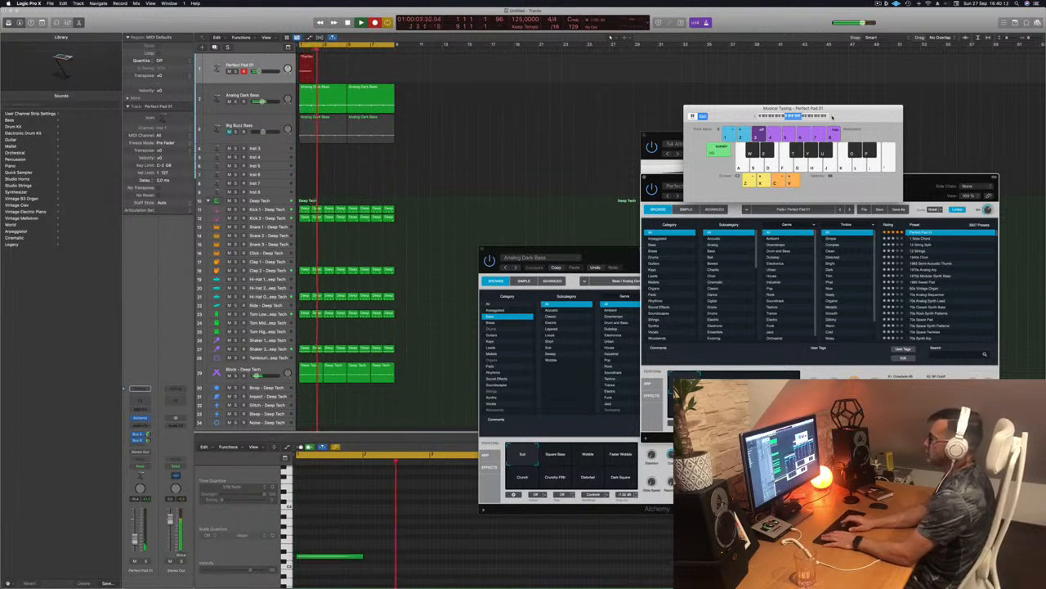
pyautogui.press('a')
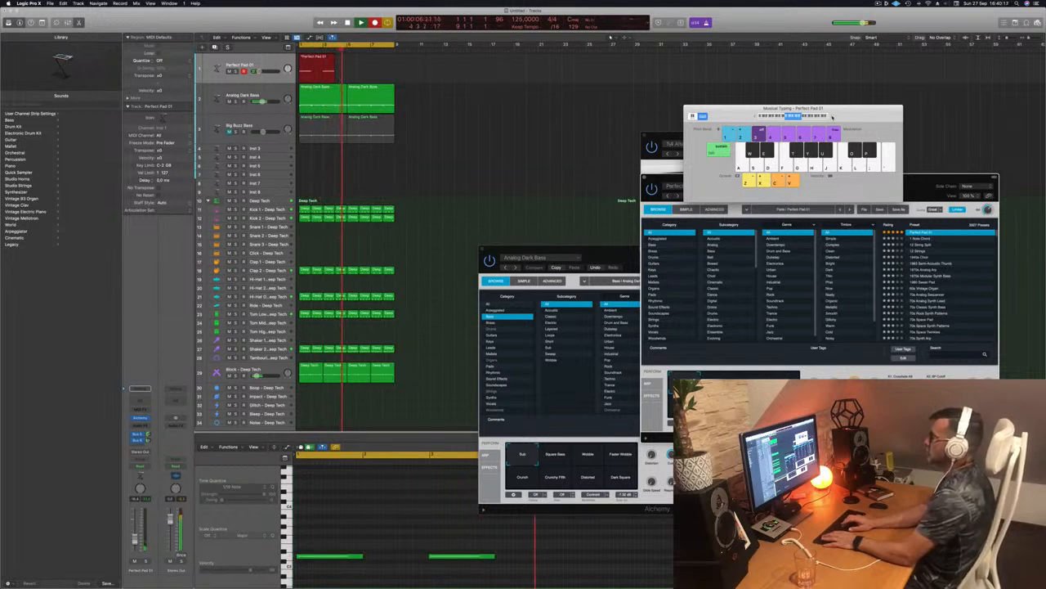
pyautogui.press('a')
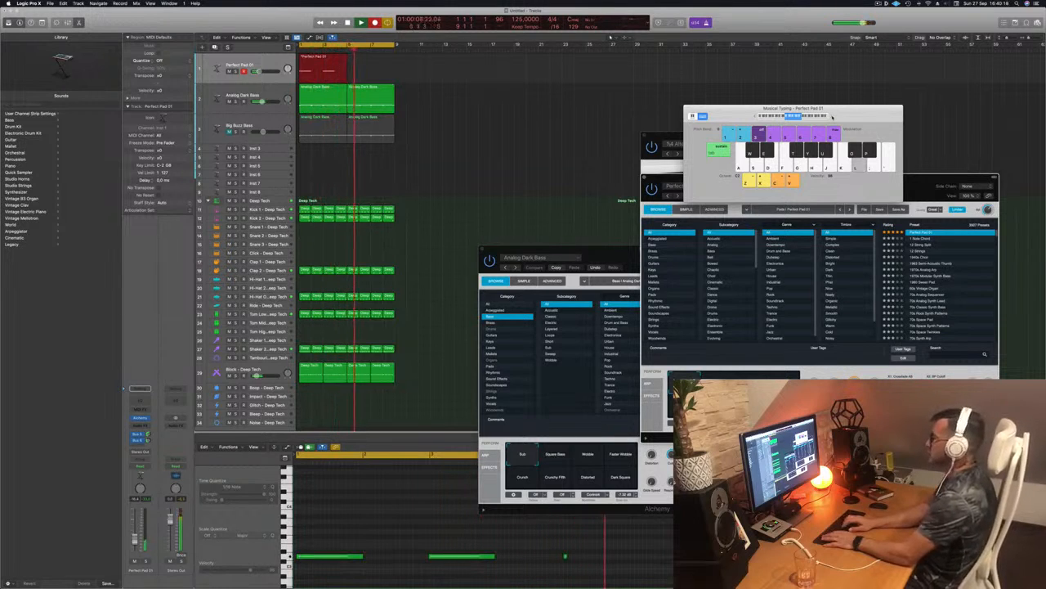
pyautogui.press('space')
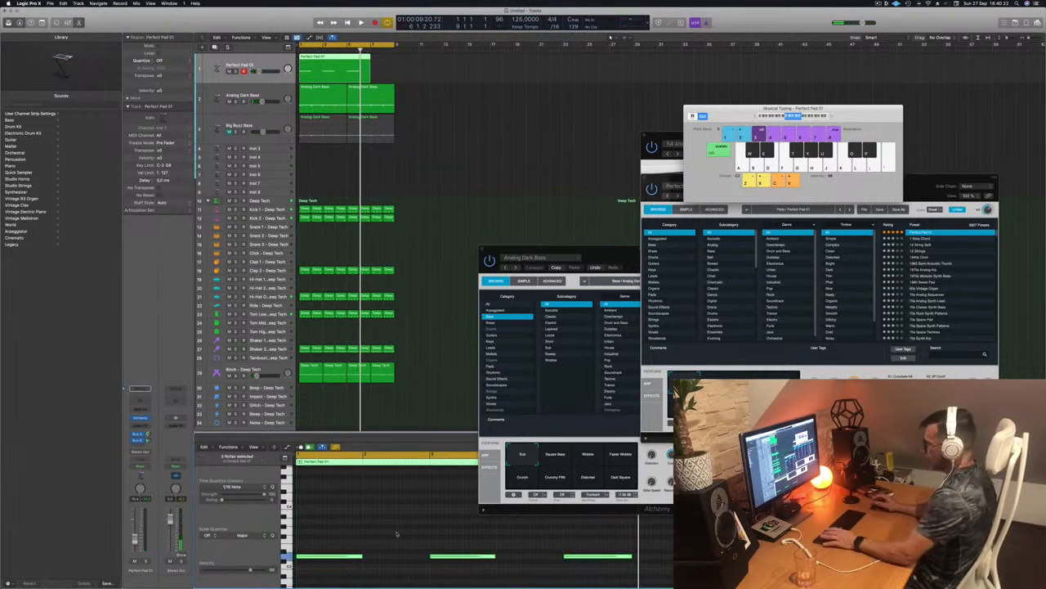
# Trim the recorded pad region to four bars, duplicate it to fill the eight-bar loop and play it back
pyautogui.press('Return')
pyautogui.press('space')
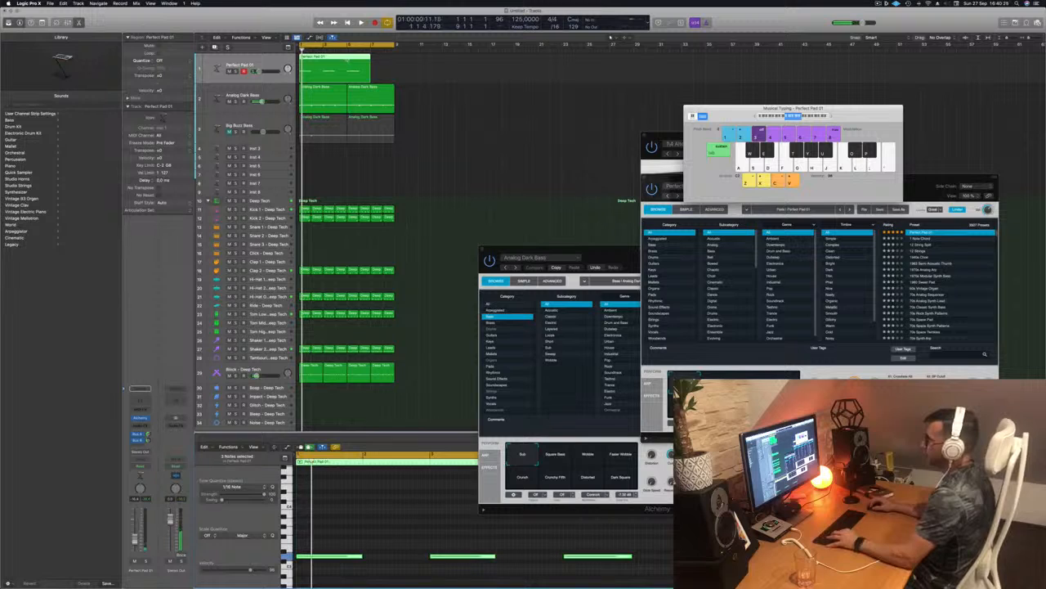
pyautogui.press('super+z')
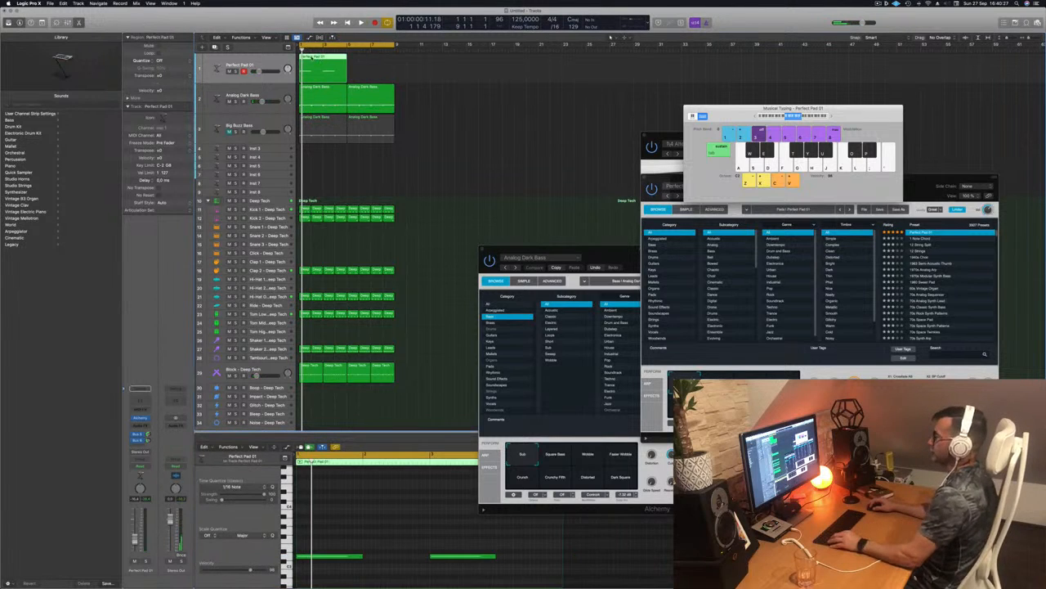
pyautogui.press('shift+super+z')
pyautogui.press('space')
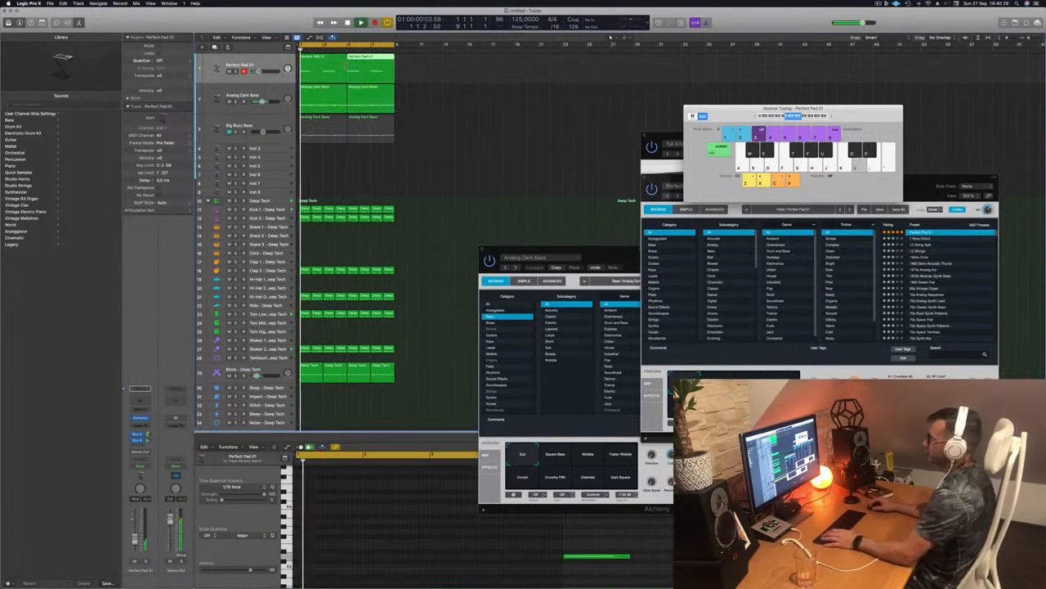
pyautogui.press('super+a')
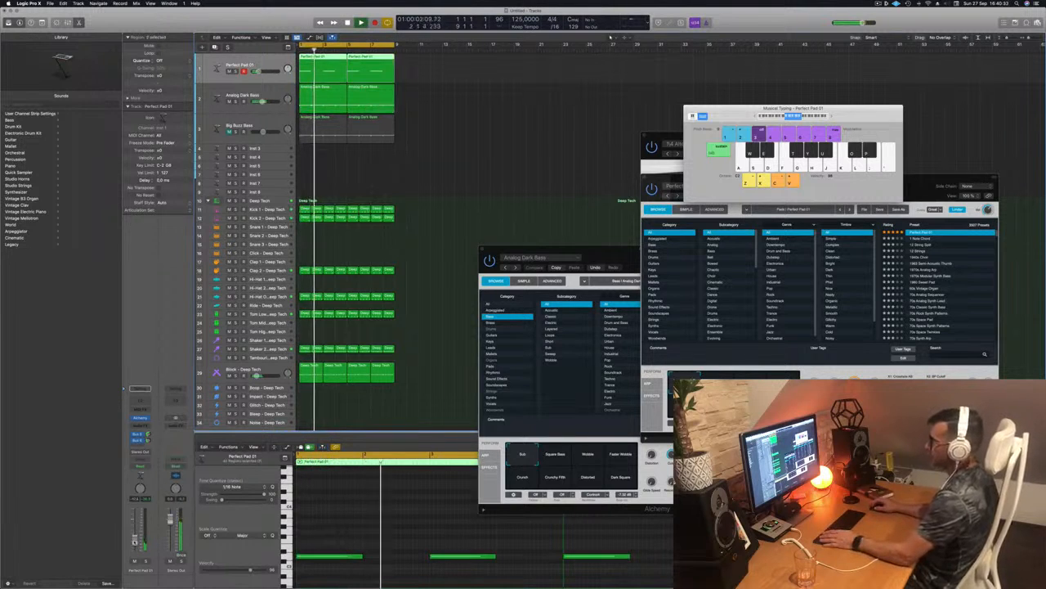
pyautogui.click(450, 214)
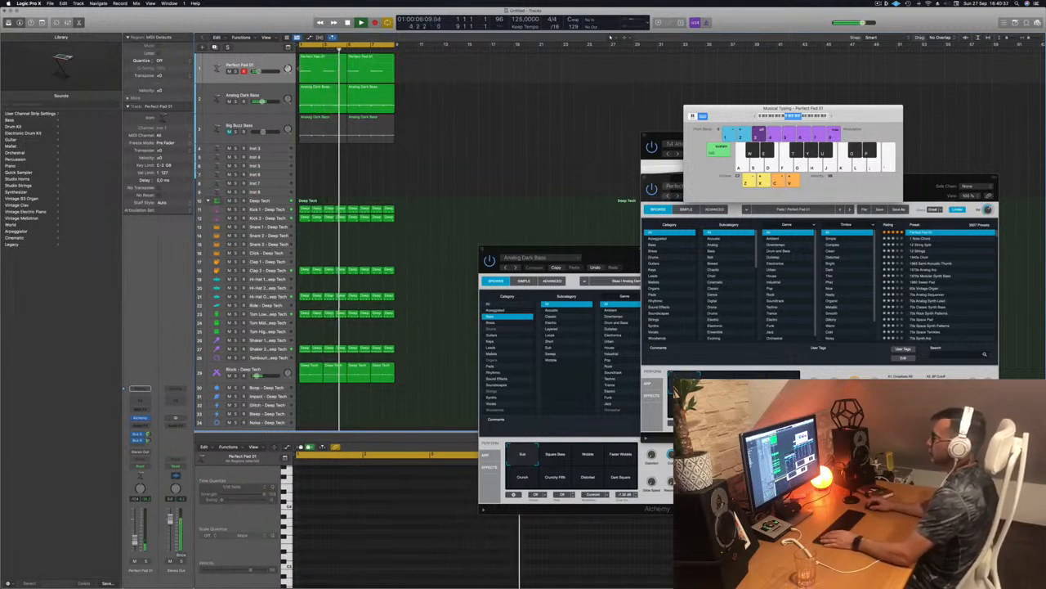
# Compare the Hollow and Rich snapshots on Perfect Pad 01, return to Lush and close its Alchemy window
pyautogui.click(245, 66)
pyautogui.press('Return')
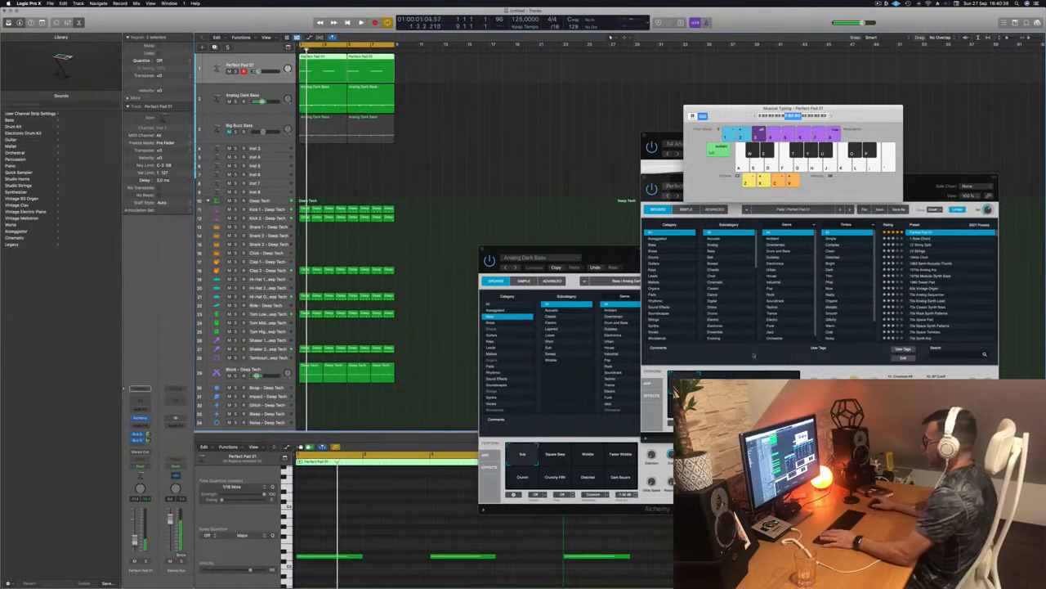
pyautogui.moveTo(950, 176); pyautogui.dragTo(811, 126)
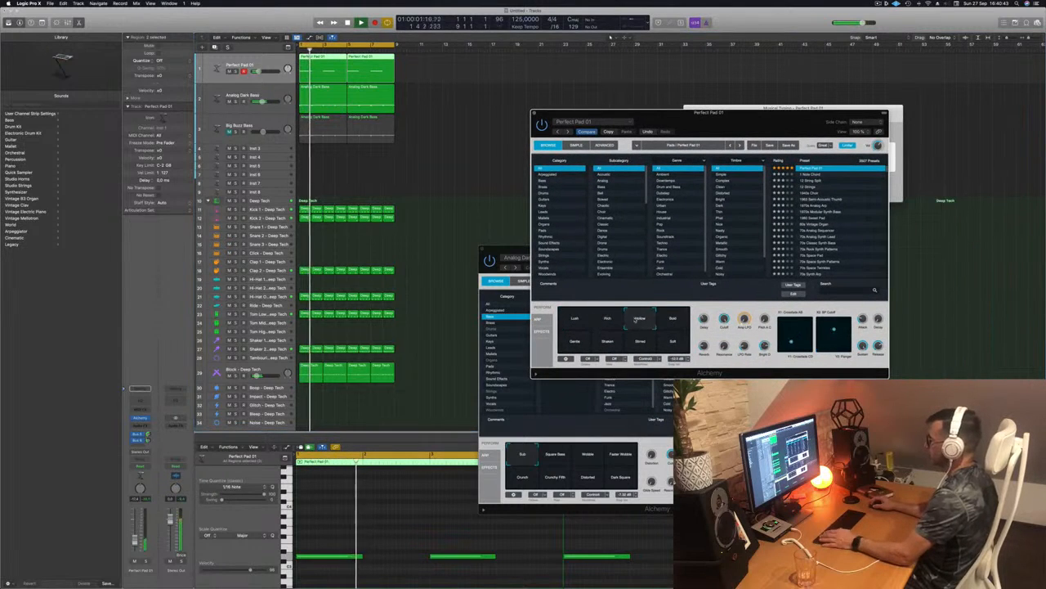
pyautogui.press('space')
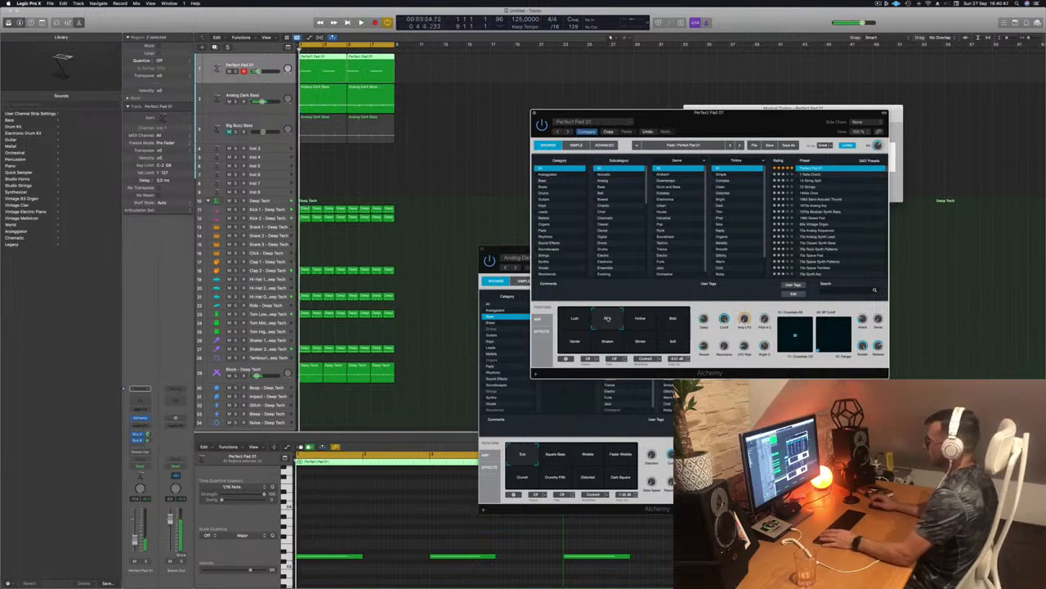
pyautogui.click(563, 322)
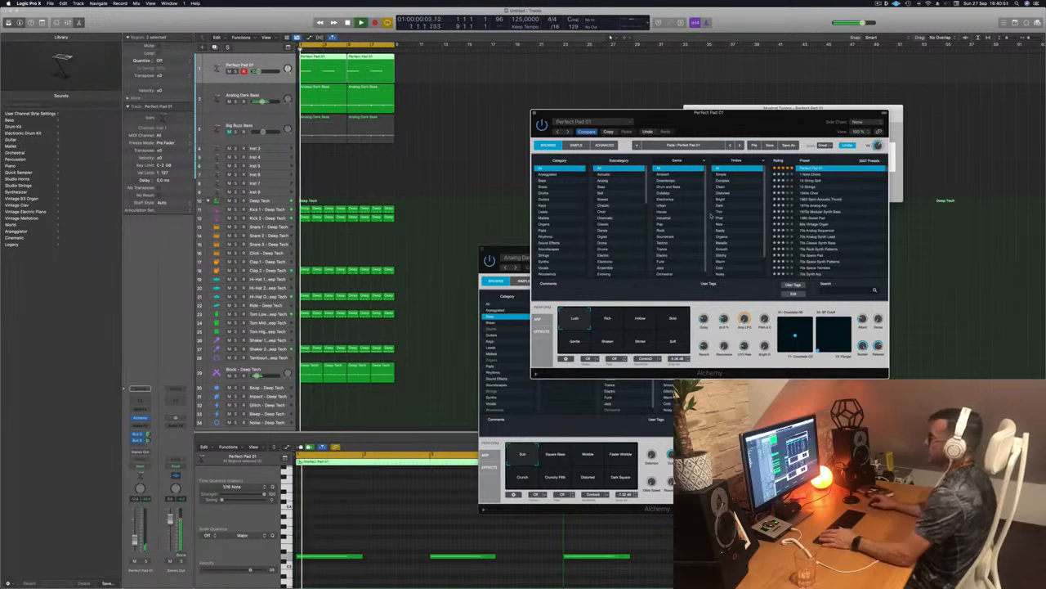
pyautogui.press('super+w')
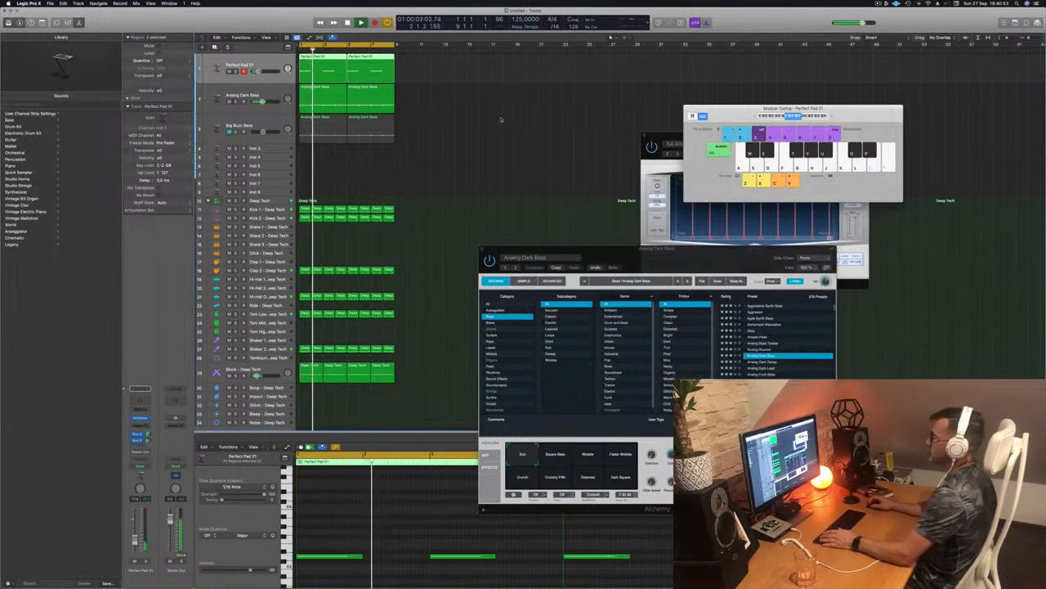
# Copy the first Analog Dark Bass region onto the Inst 3 track at the start of the loop
pyautogui.scroll(-1, 495, 144)
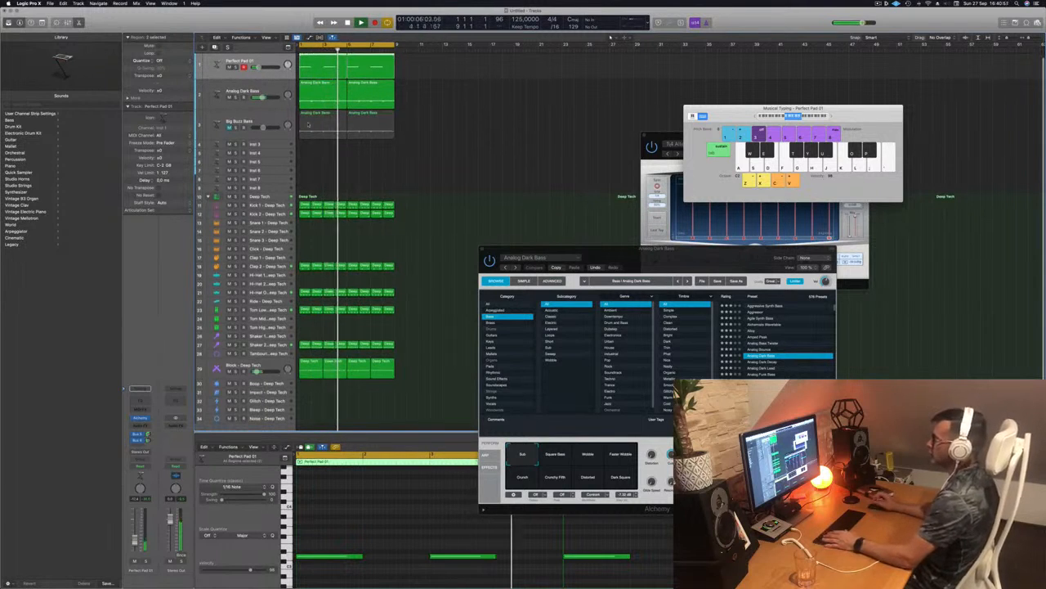
pyautogui.click(316, 90)
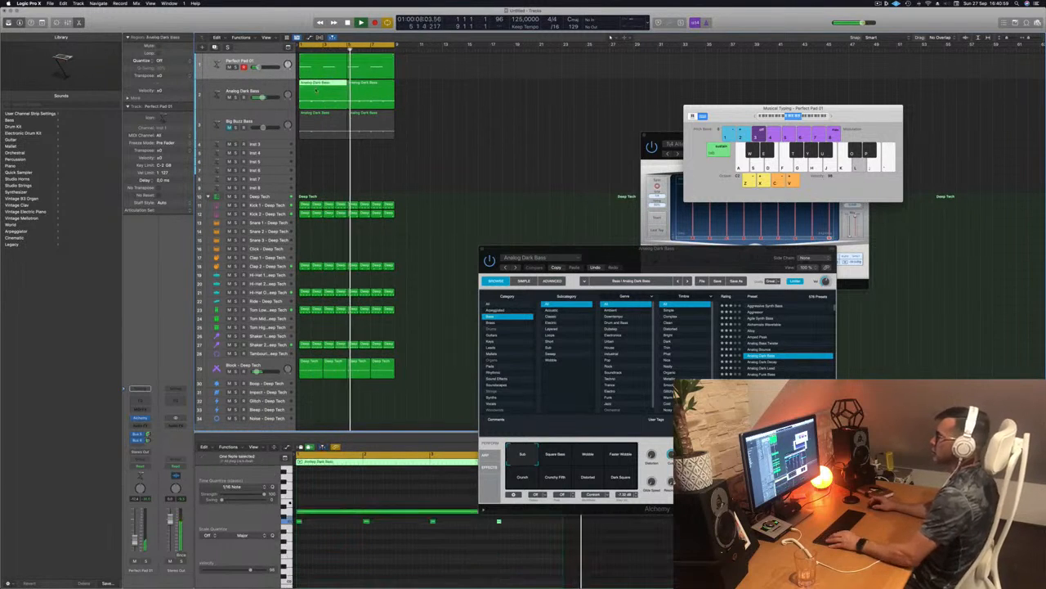
pyautogui.moveTo(315, 90); pyautogui.dragTo(316, 146)
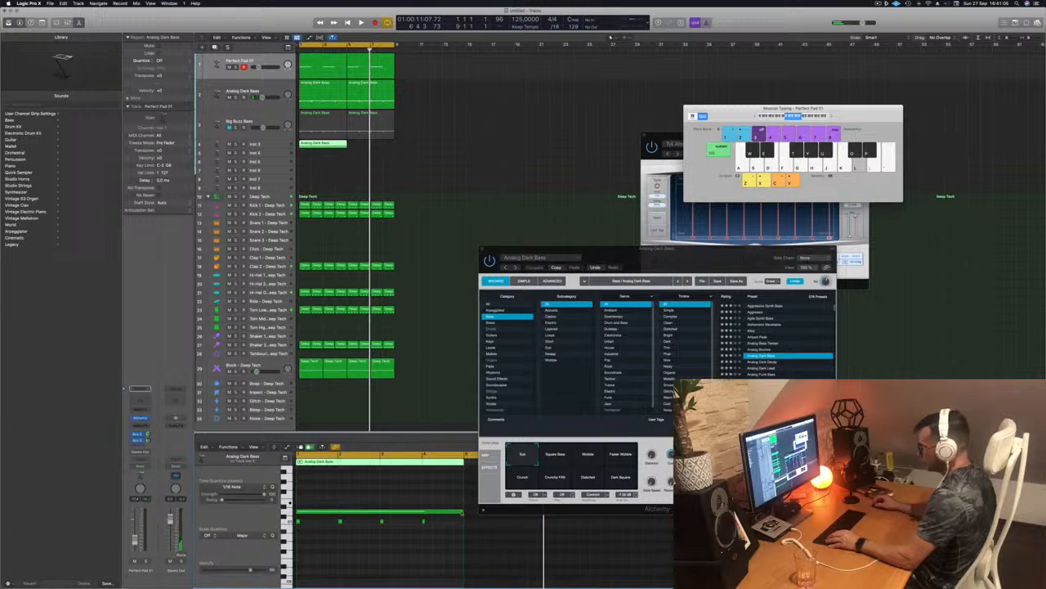
# Reduce the copied Inst 3 region to two short stacked notes, move them to bar 2 and play the loop
pyautogui.moveTo(460, 513)
pyautogui.mouseDown()
pyautogui.moveTo(304, 515)
pyautogui.moveTo(455, 512)
pyautogui.mouseUp()
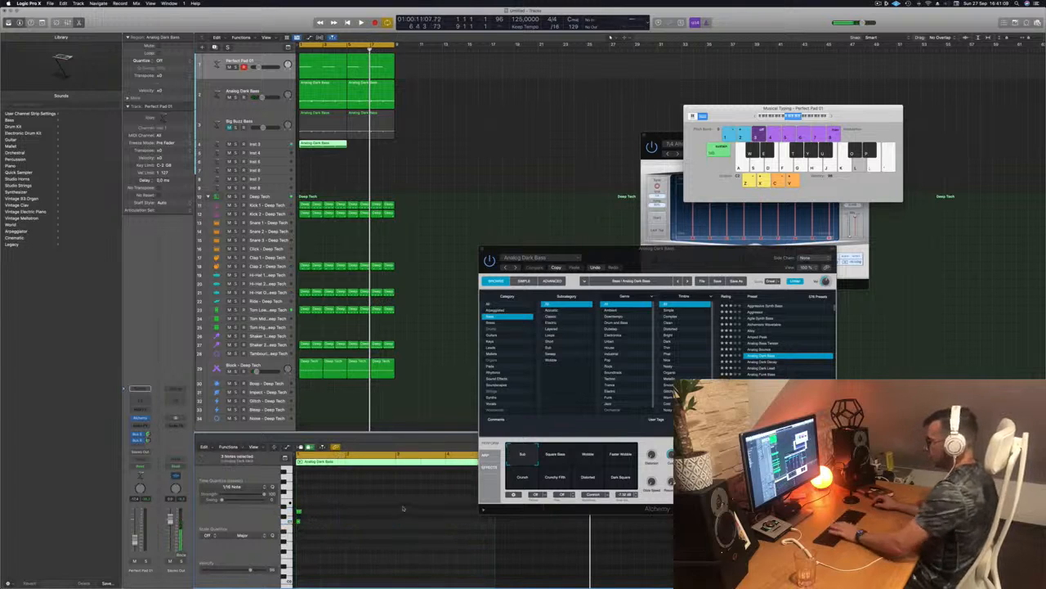
pyautogui.moveTo(309, 533); pyautogui.dragTo(292, 540)
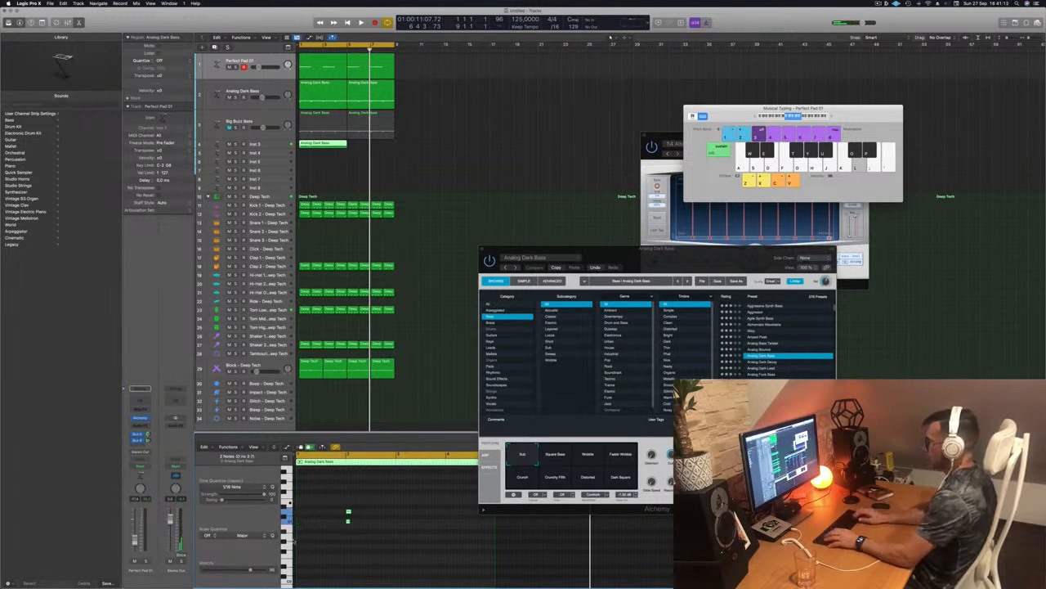
pyautogui.press('Return')
pyautogui.press('space')
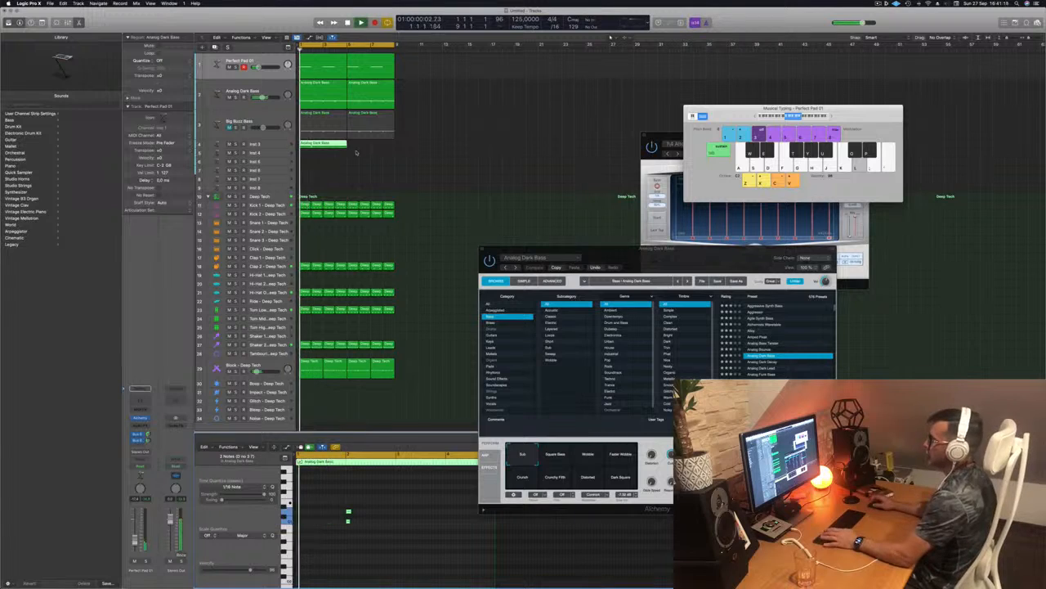
# Trim the Inst 3 region to two bars and repeat it to fill the eight-bar loop
pyautogui.click(216, 144)
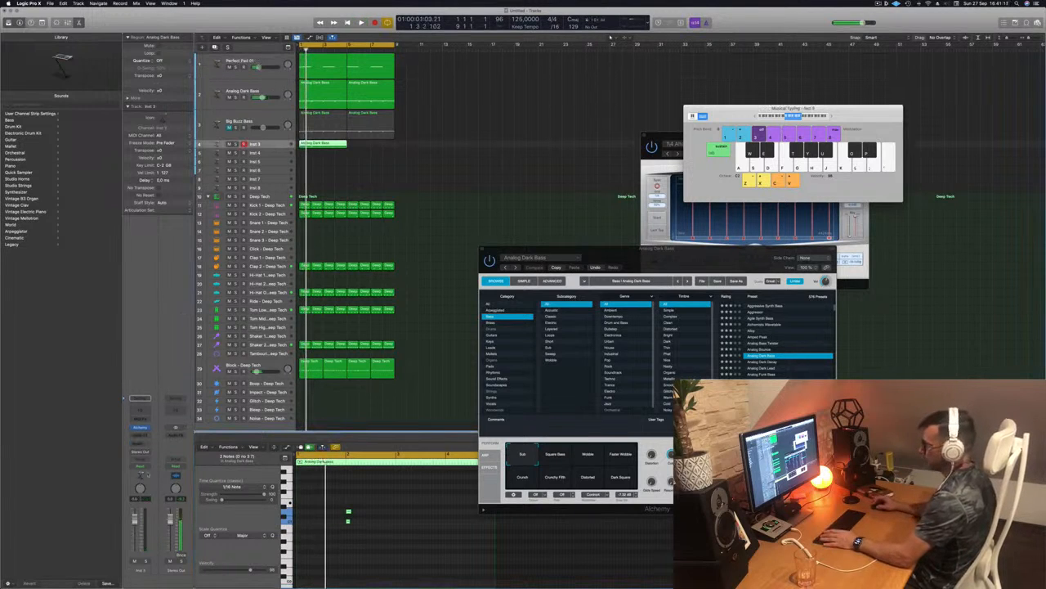
pyautogui.press('space')
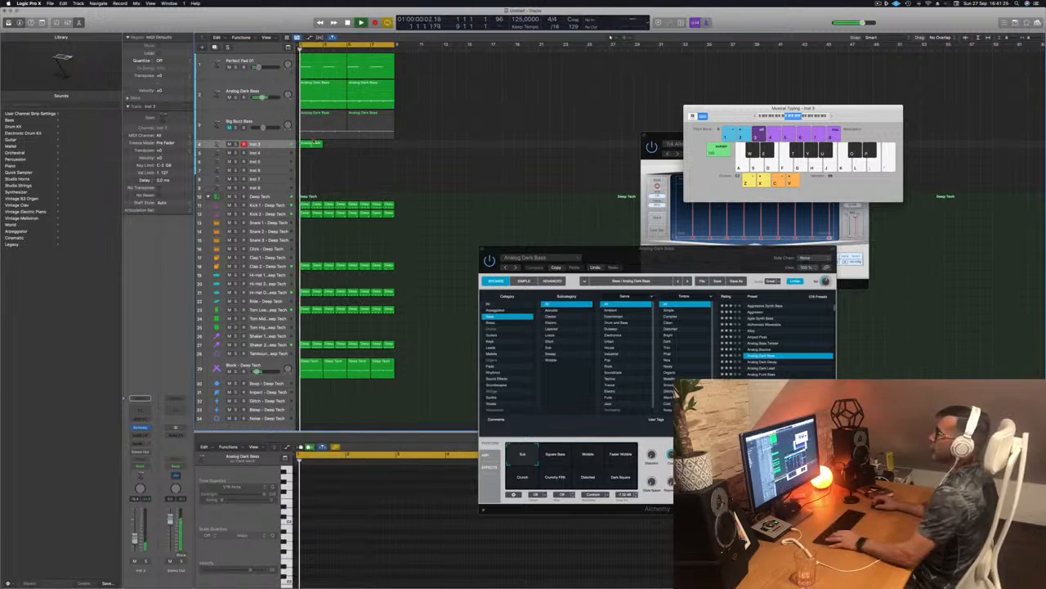
pyautogui.moveTo(315, 145); pyautogui.dragTo(382, 145)
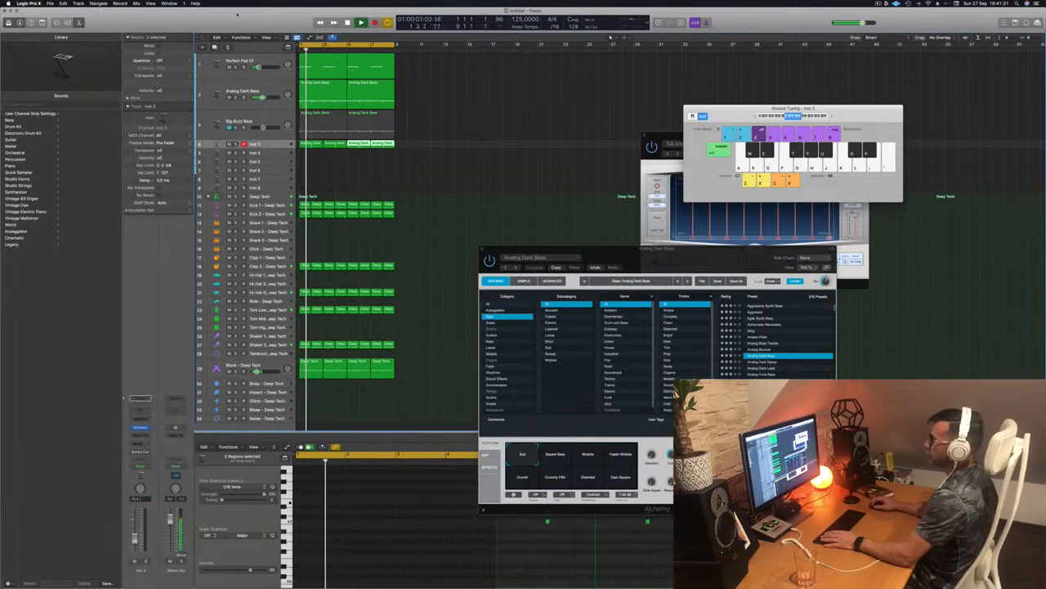
# Show the toolbar and enlarge the Inst 3 track while the loop plays
pyautogui.press('ctrl+alt+super+t')
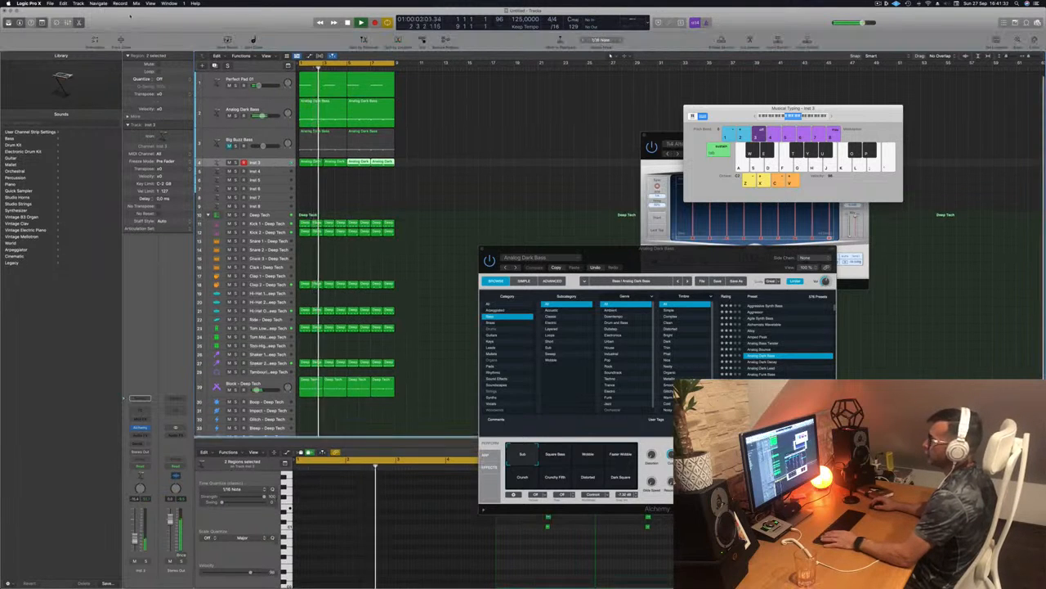
pyautogui.hotkey('ctrl', 'z')
pyautogui.press('space')
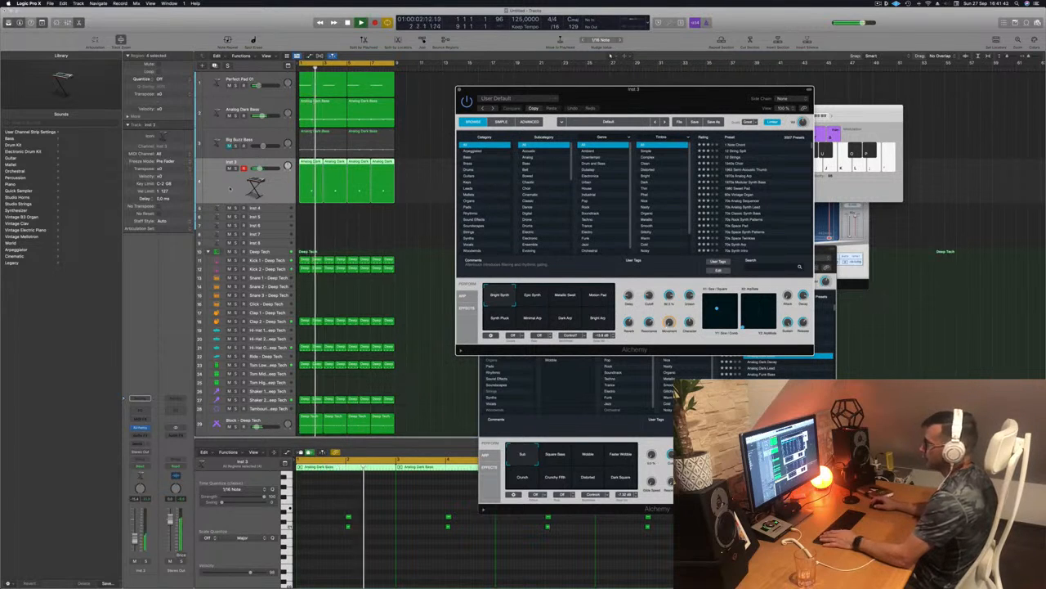
# Reopen the Alchemy instrument on Inst 3 and switch it to the Motion Pad snapshot
pyautogui.press('super+w')
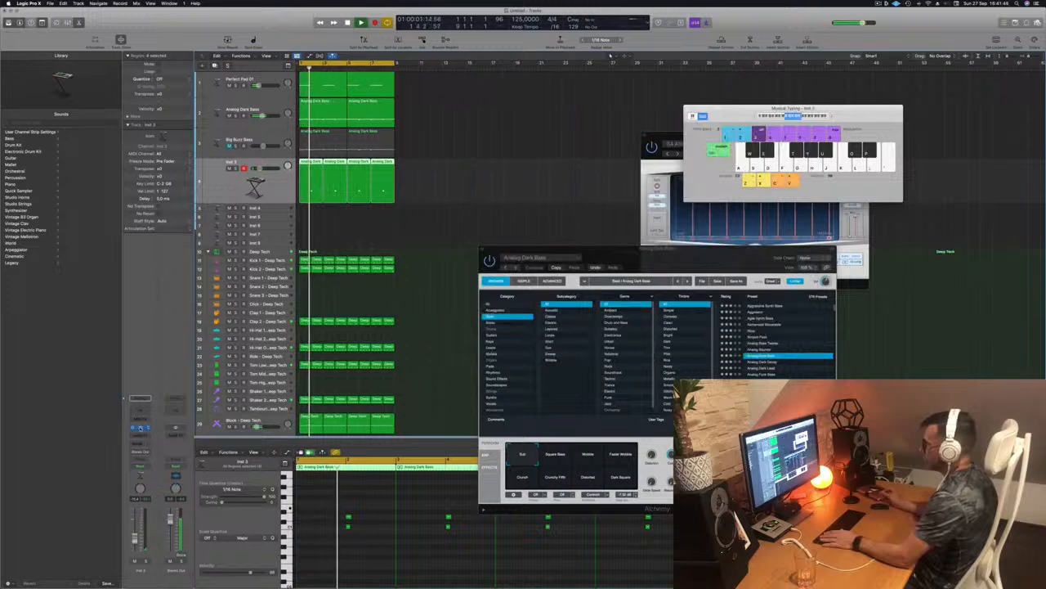
pyautogui.press('v')
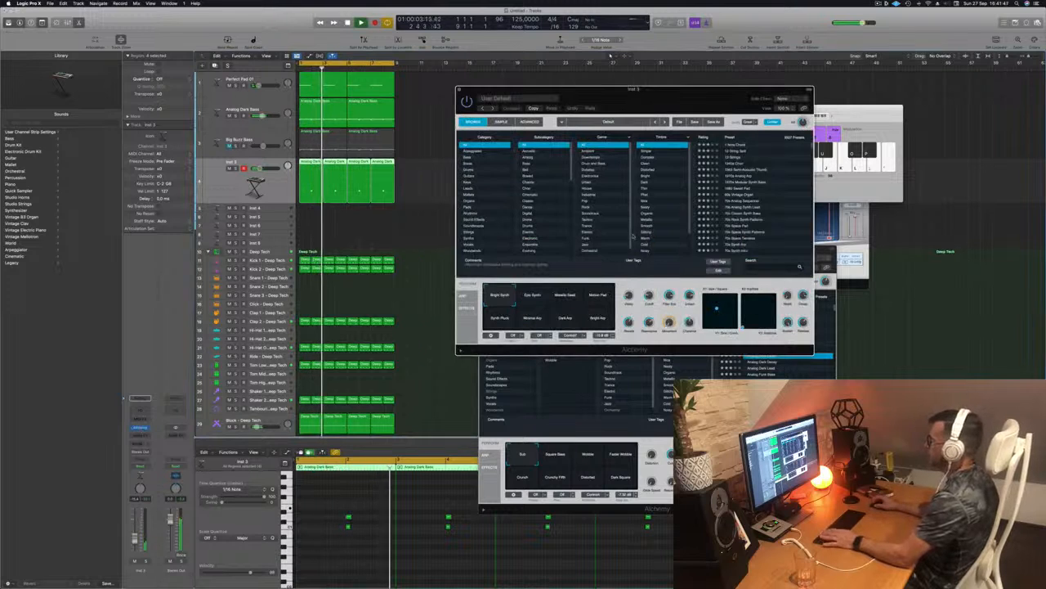
pyautogui.click(599, 298)
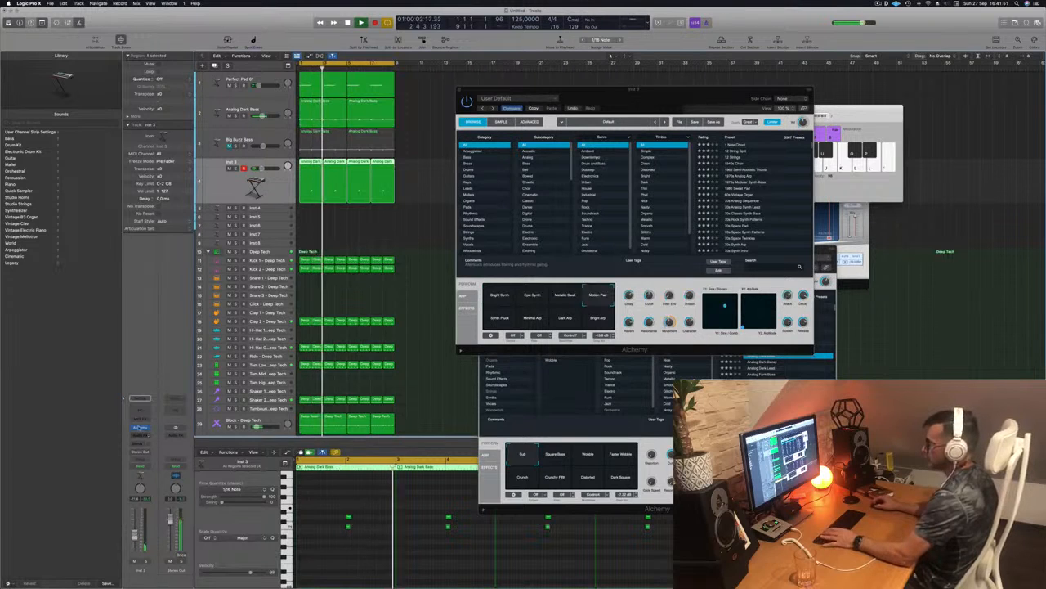
# Add sends to Bus 5 and Bus 6 on the Inst 3 channel and raise their levels
pyautogui.click(140, 442)
pyautogui.moveTo(140, 453)
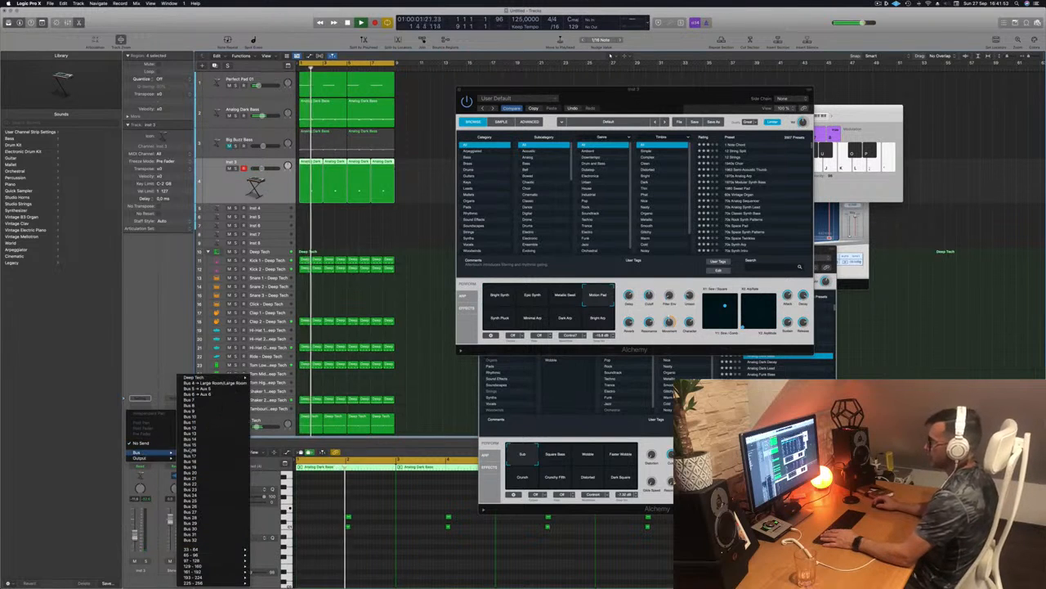
pyautogui.click(205, 389)
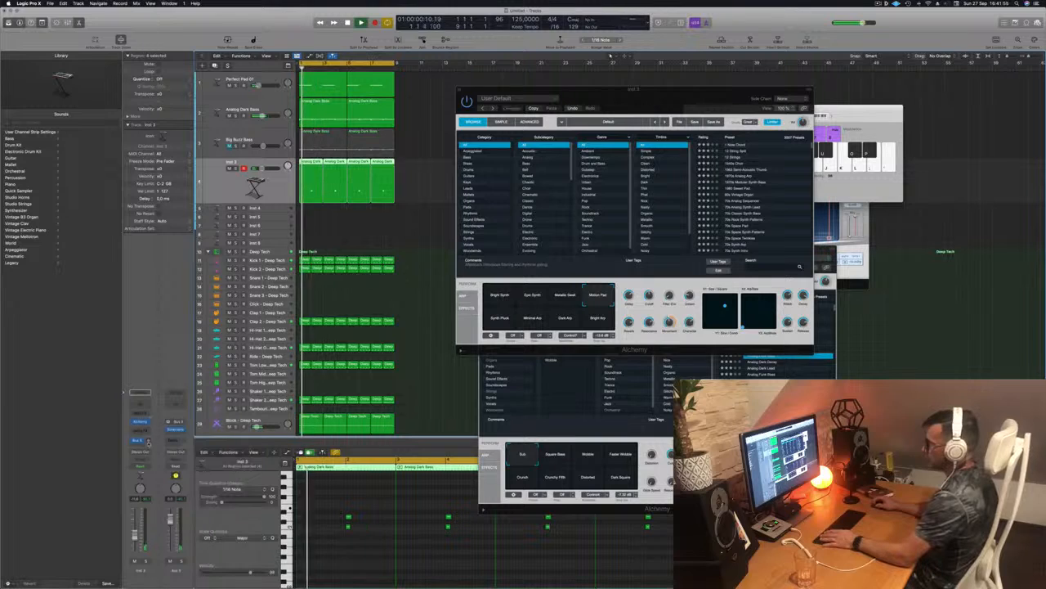
pyautogui.click(140, 443)
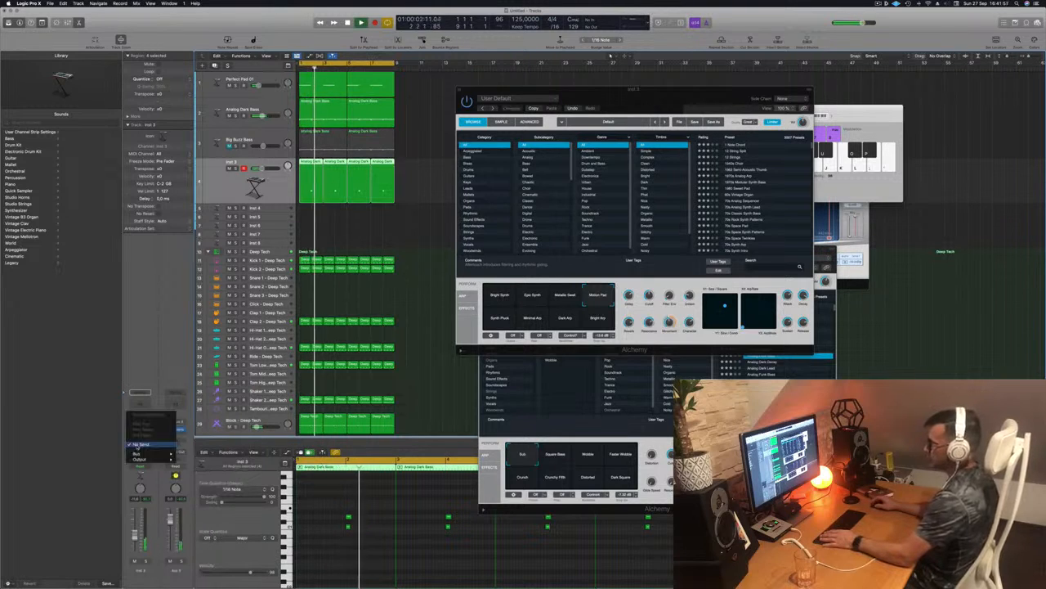
pyautogui.moveTo(138, 453)
pyautogui.click(198, 405)
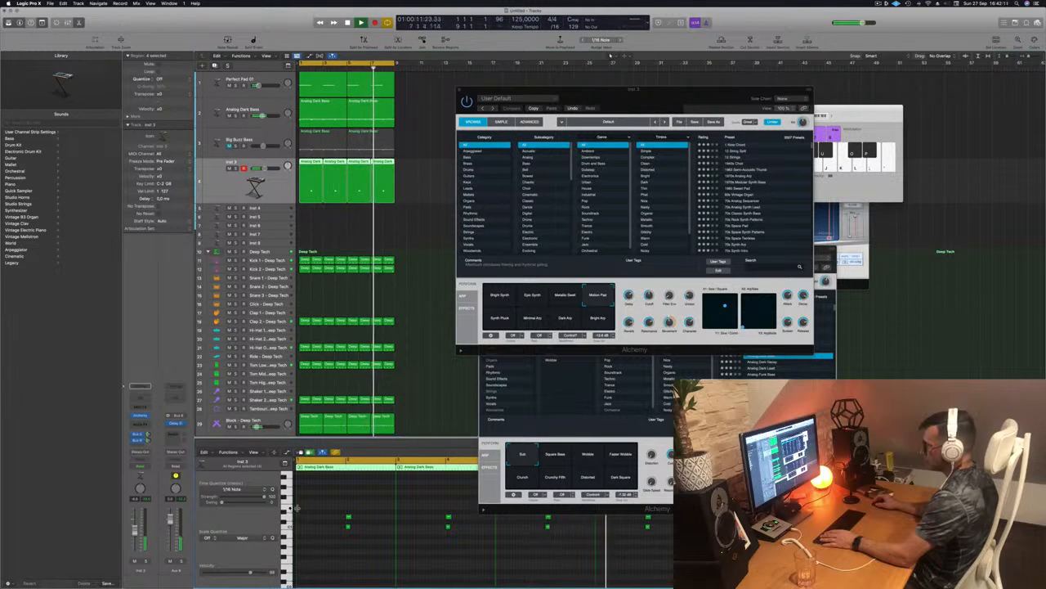
# Try adding a third, higher note to each two-note stab in the Inst 3 regions
pyautogui.press('super+Left')
pyautogui.press('super+Left')
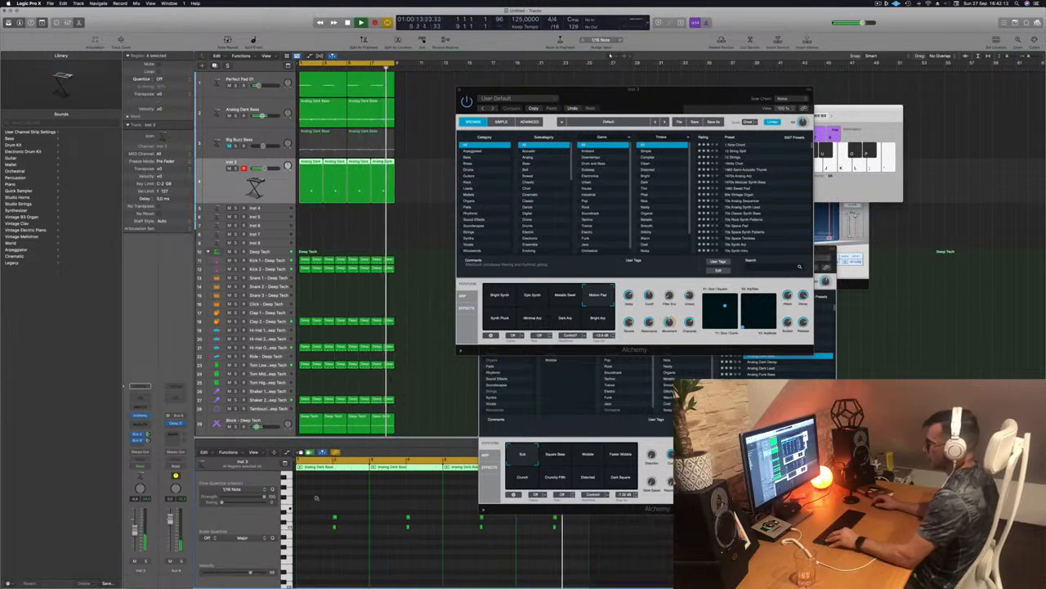
pyautogui.moveTo(388, 508); pyautogui.dragTo(325, 509)
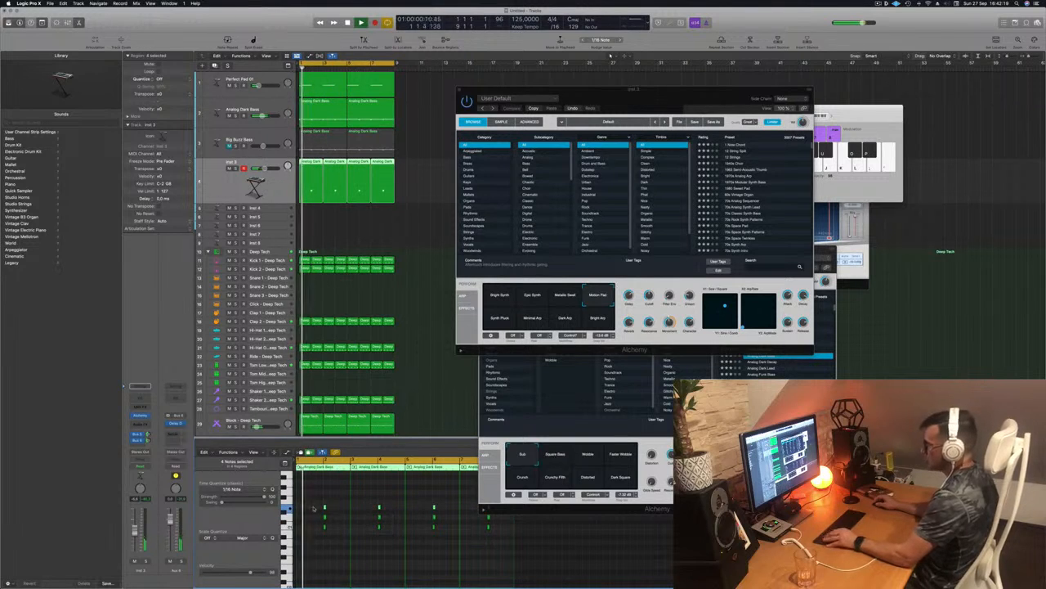
pyautogui.press('super+Right')
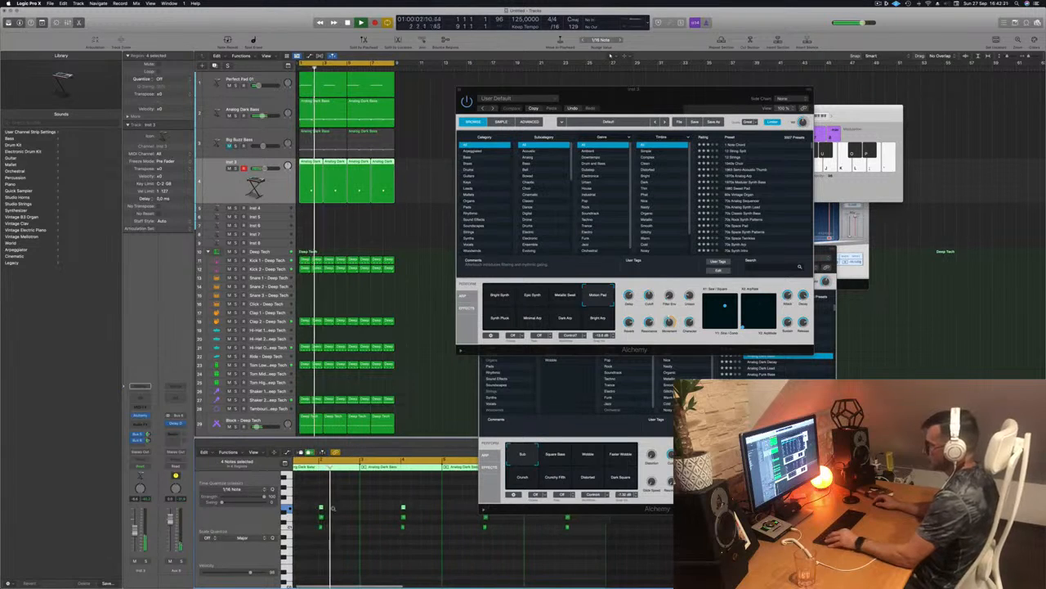
pyautogui.press('super+Left')
pyautogui.press('super+Left')
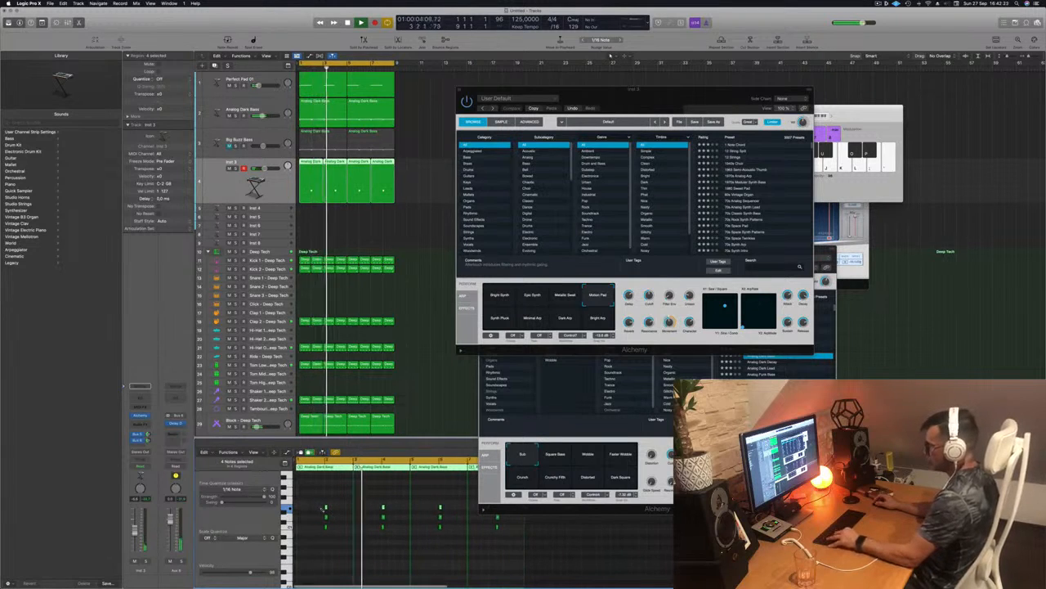
pyautogui.press('super+z')
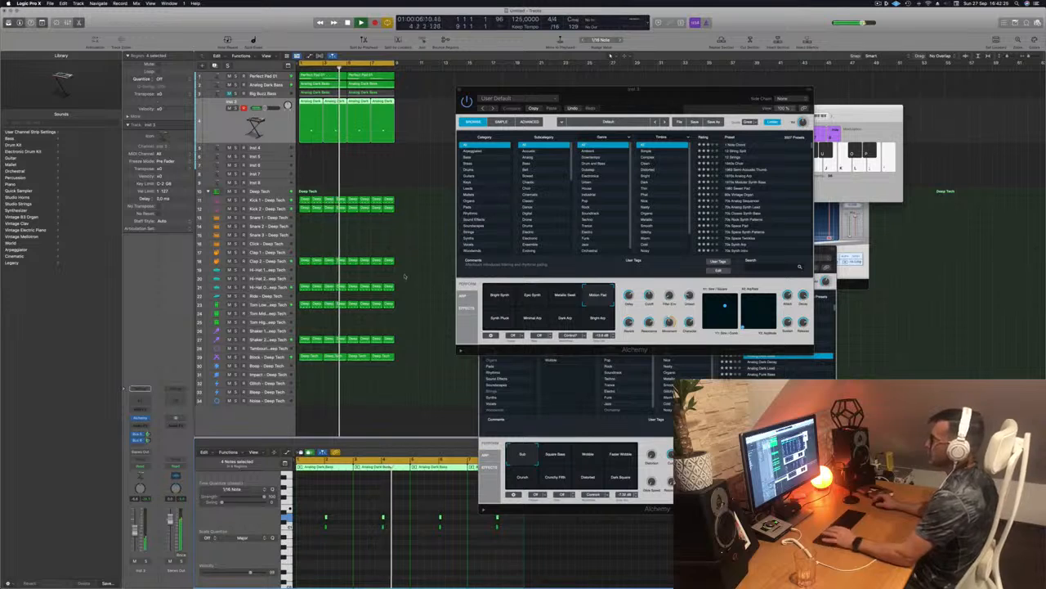
# Restart the loop and audition the Bright Arp and Synth Pluck snapshots on the Inst 3 Alchemy
pyautogui.press('Return')
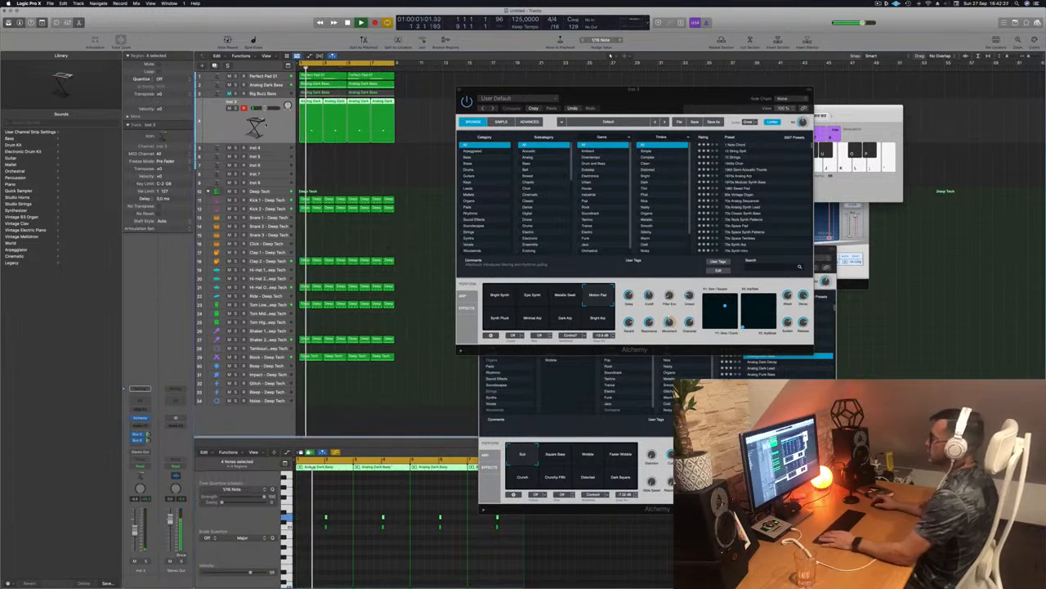
pyautogui.click(598, 319)
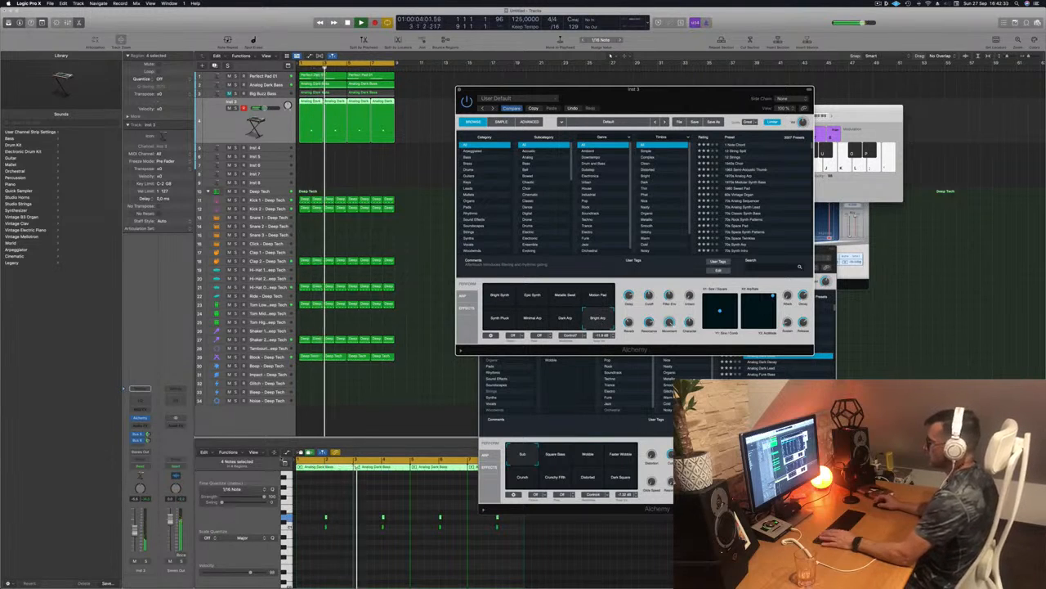
pyautogui.click(551, 360)
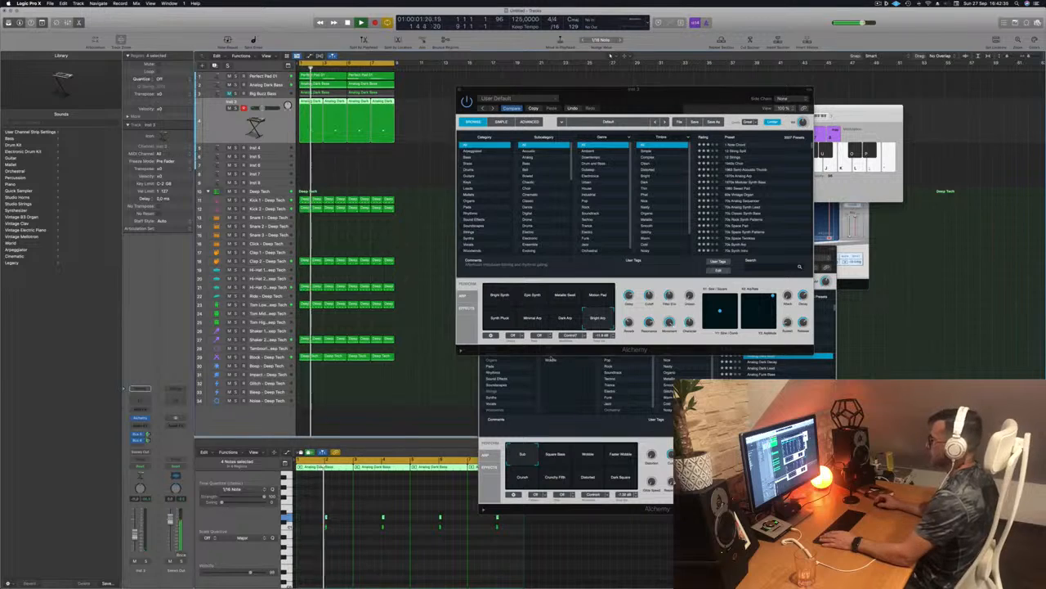
pyautogui.click(498, 317)
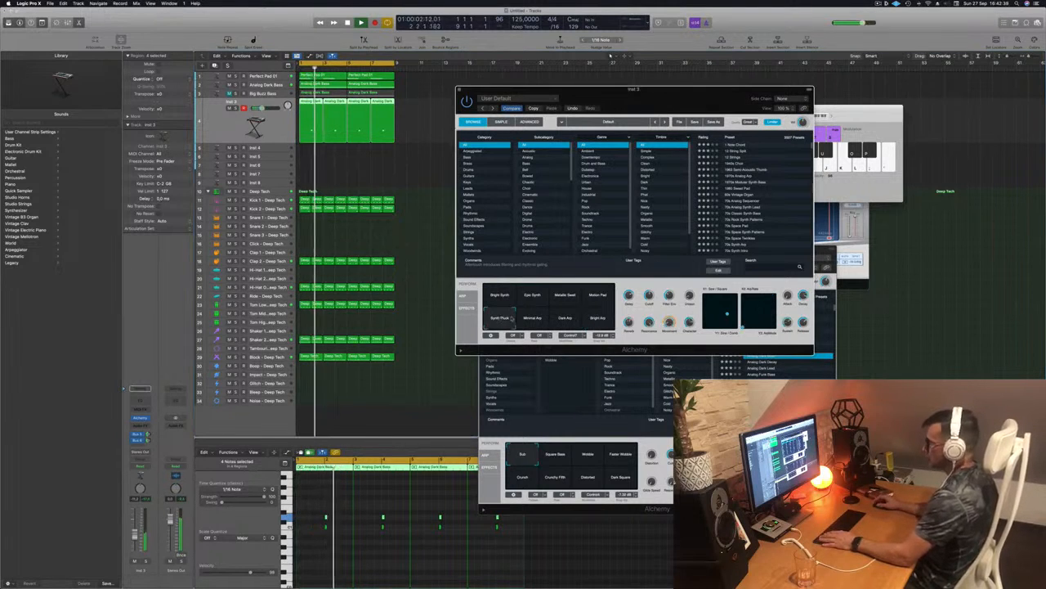
# Audition the Alchemy presets 1 Note Chord and 12 String Split on the stab track
pyautogui.click(740, 145)
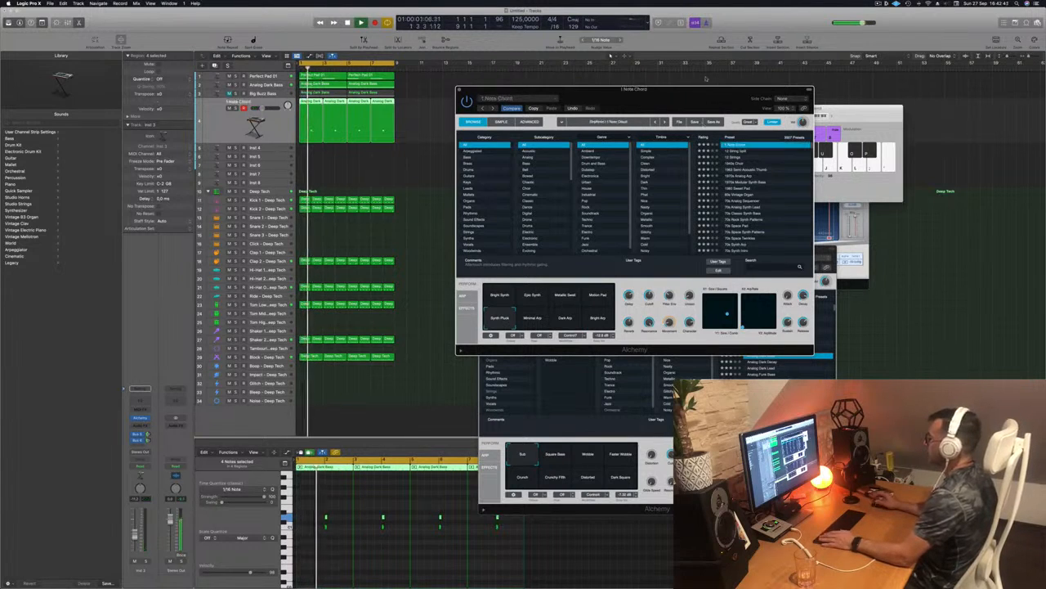
pyautogui.moveTo(703, 97); pyautogui.dragTo(683, 88)
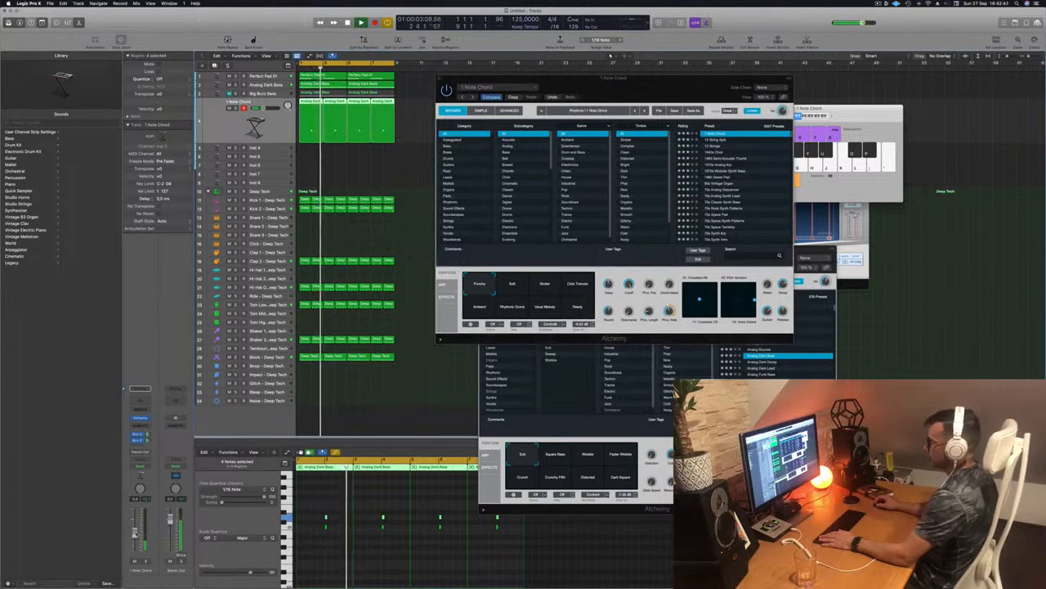
pyautogui.click(717, 143)
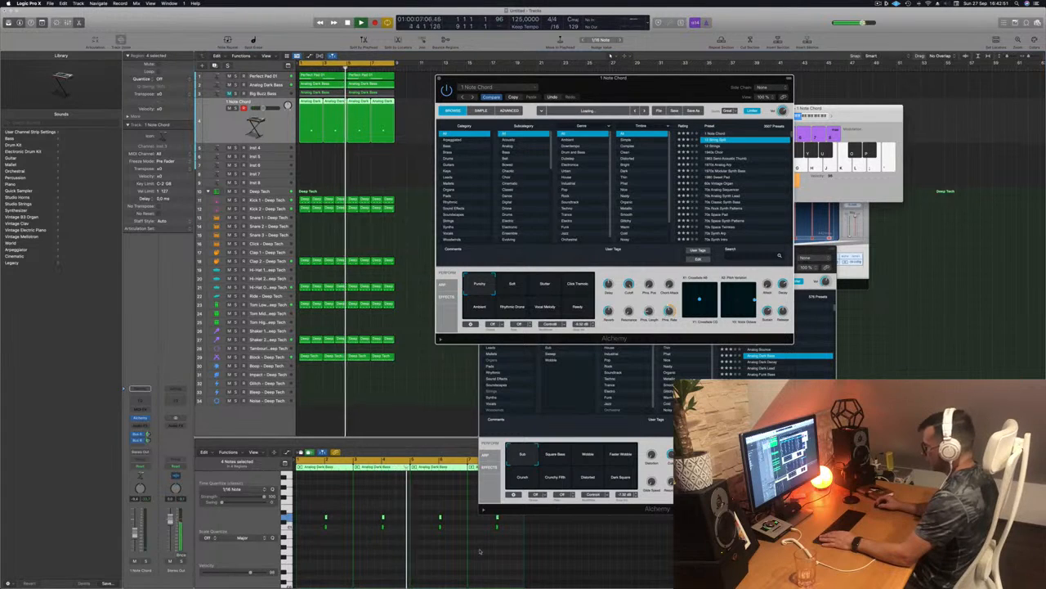
# Select all eight stab notes in the piano roll and lengthen them together
pyautogui.moveTo(316, 504); pyautogui.dragTo(510, 548)
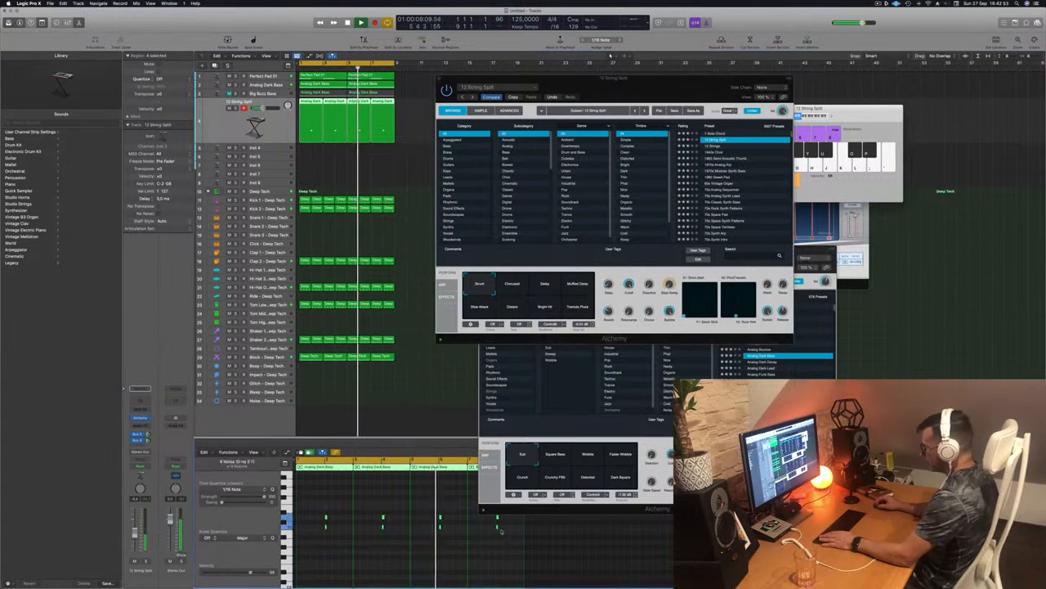
pyautogui.click(499, 525)
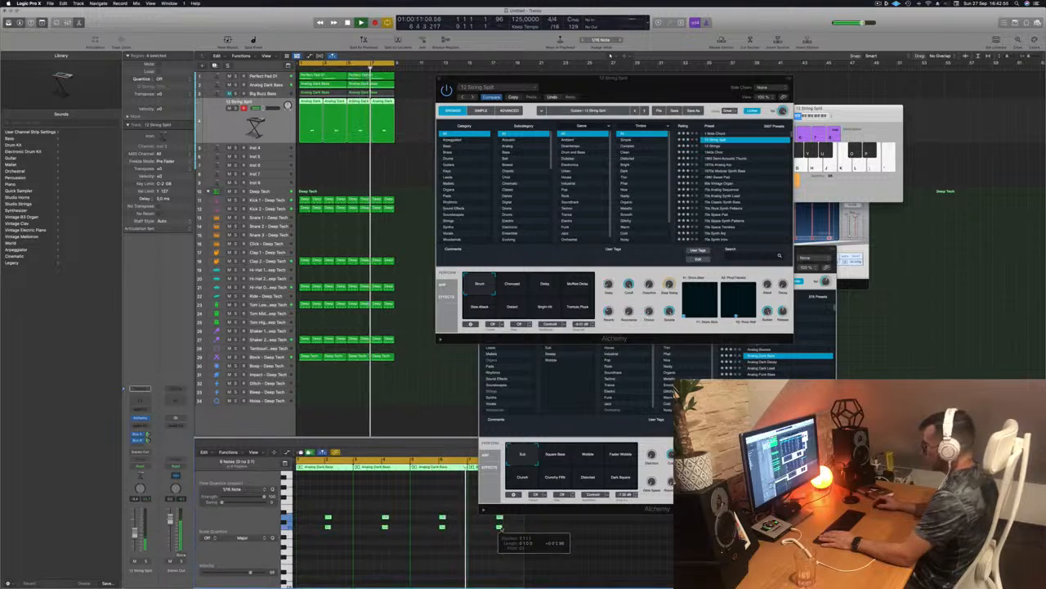
# Load the 1963 Semi-Acoustic Thumb preset on the stab track and audition it briefly in solo
pyautogui.moveTo(666, 82); pyautogui.dragTo(643, 80)
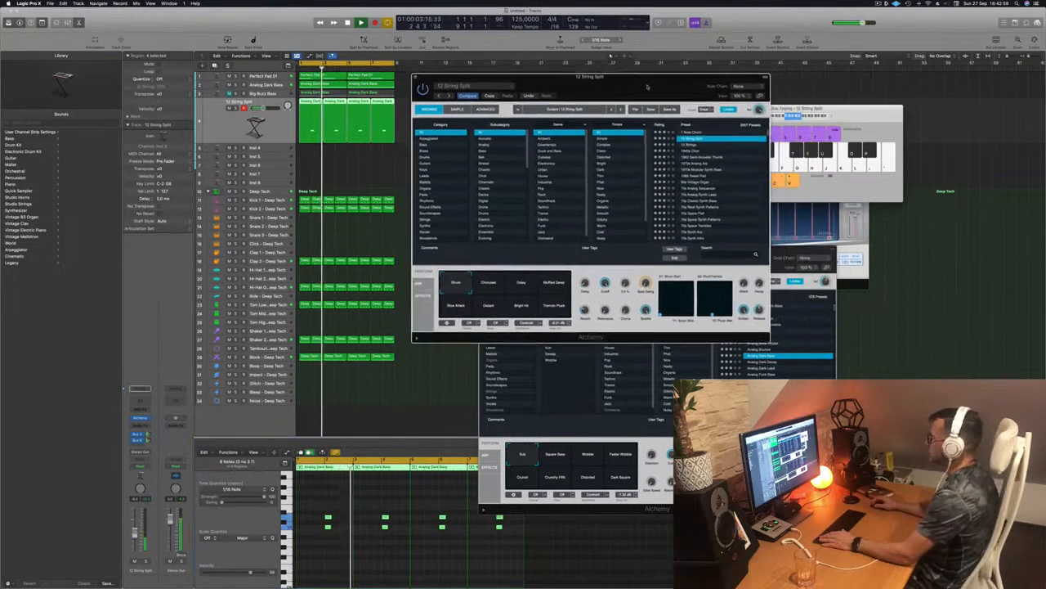
pyautogui.click(724, 158)
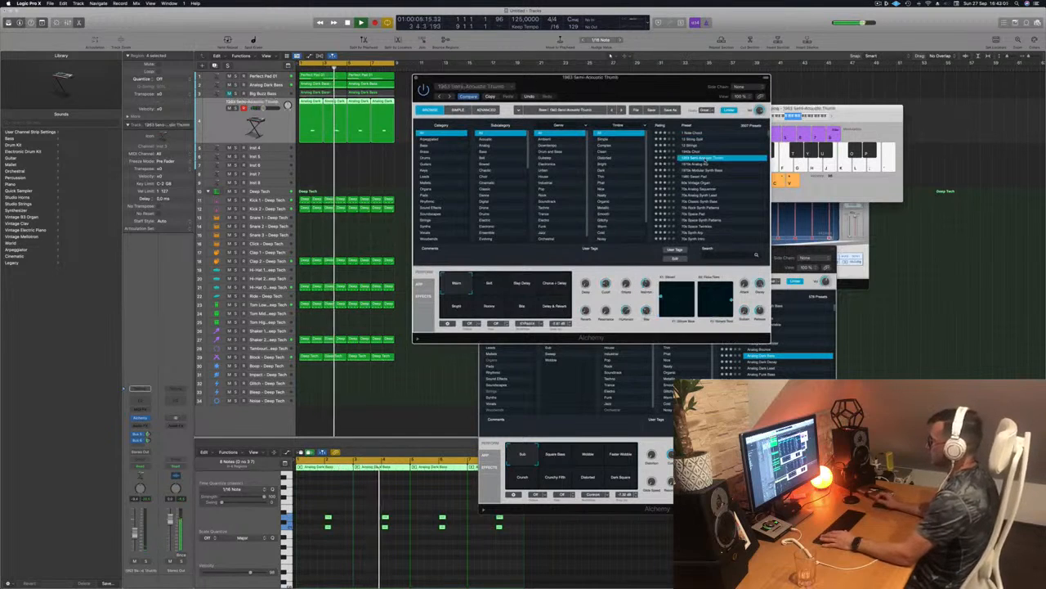
pyautogui.moveTo(638, 77); pyautogui.dragTo(708, 70)
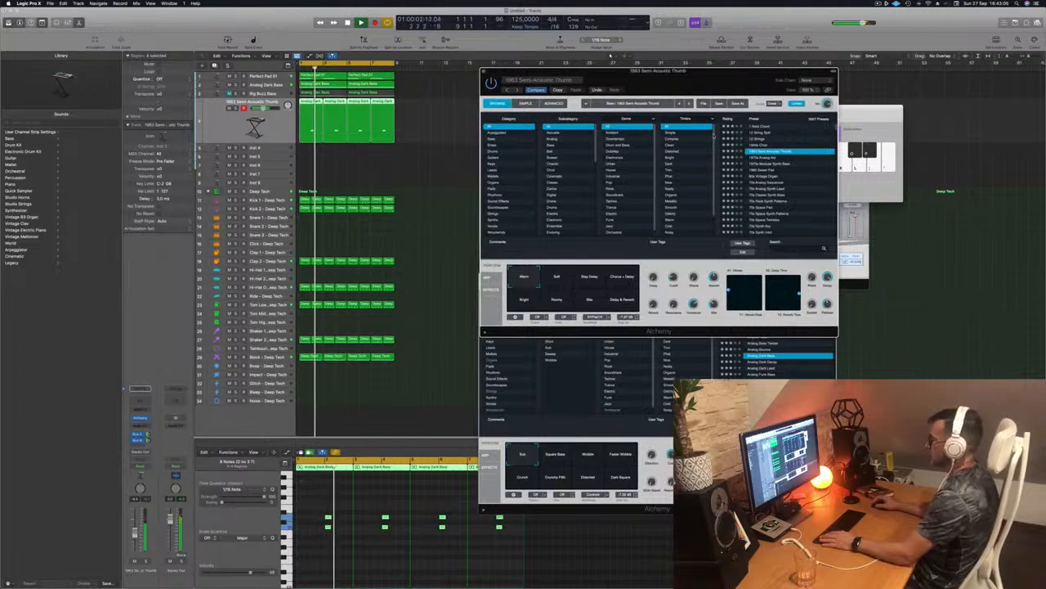
pyautogui.click(234, 107)
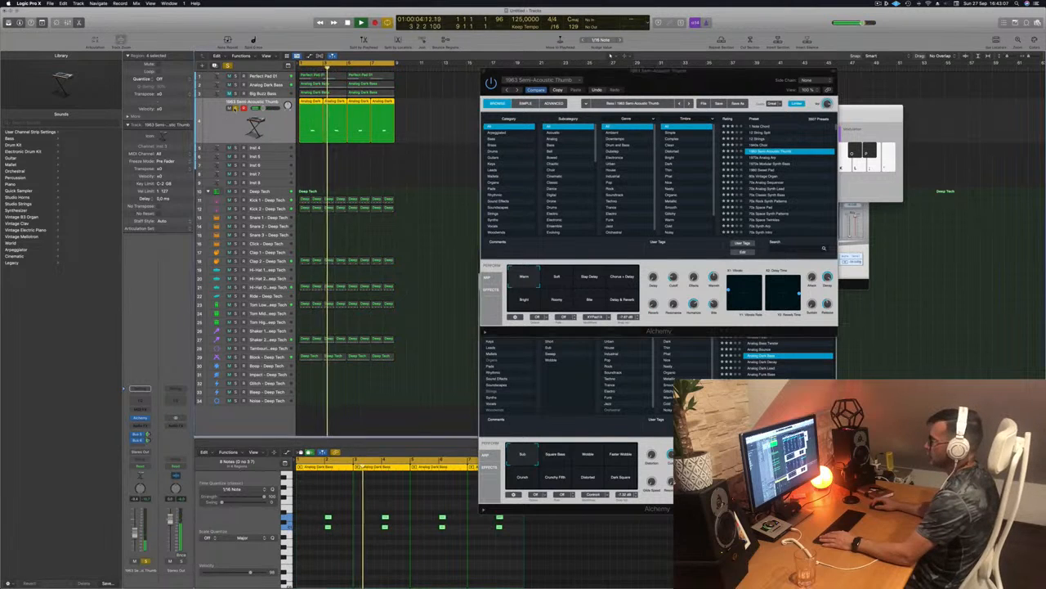
pyautogui.click(235, 107)
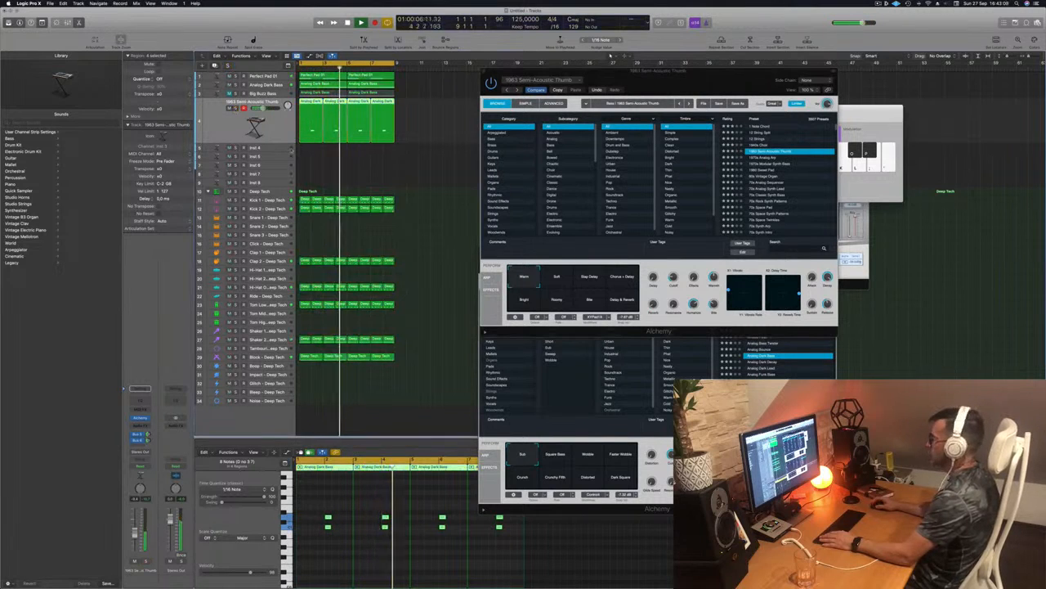
# Audition the 1970s Modular Synth Bass preset with its Glide 2 snapshot and the 80s Vintage Organ preset
pyautogui.click(766, 164)
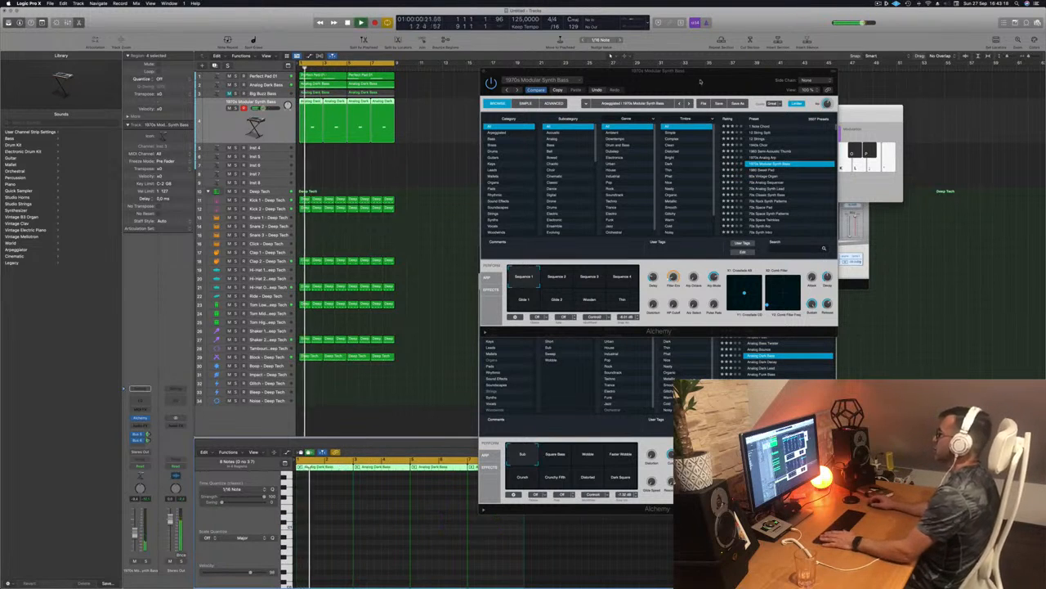
pyautogui.moveTo(658, 71); pyautogui.dragTo(625, 71)
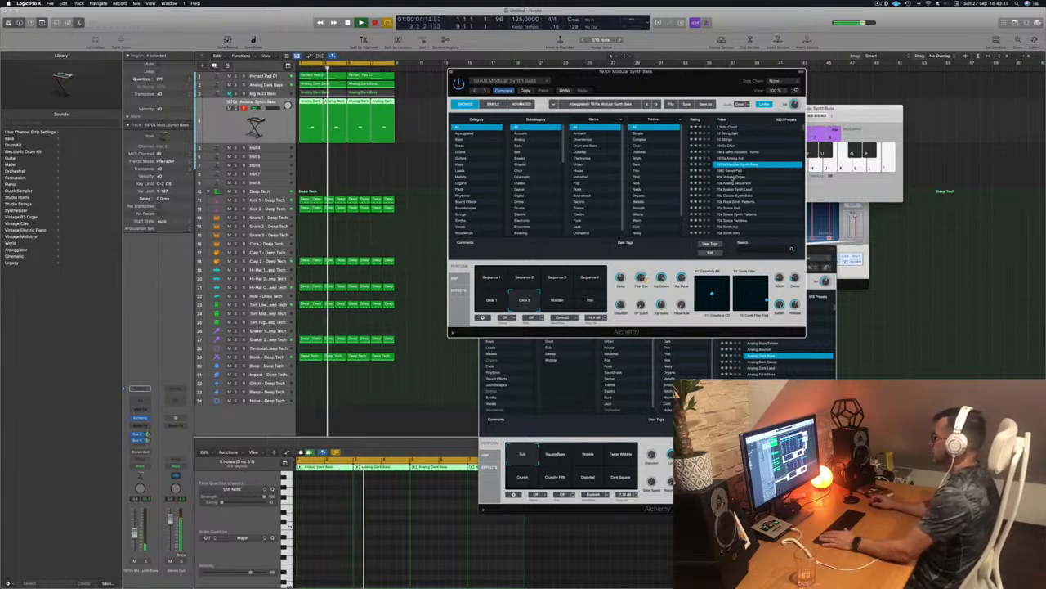
pyautogui.click(732, 178)
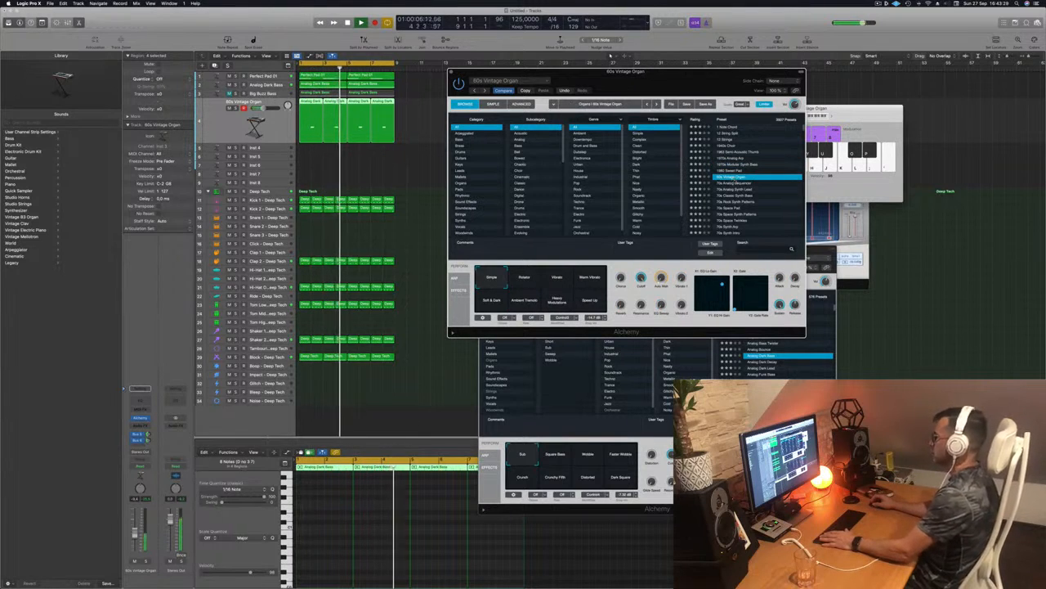
# Load the 70s Analog Sequencer preset, move its window clear of the arrangement and play the loop with the stab regions selected
pyautogui.click(736, 184)
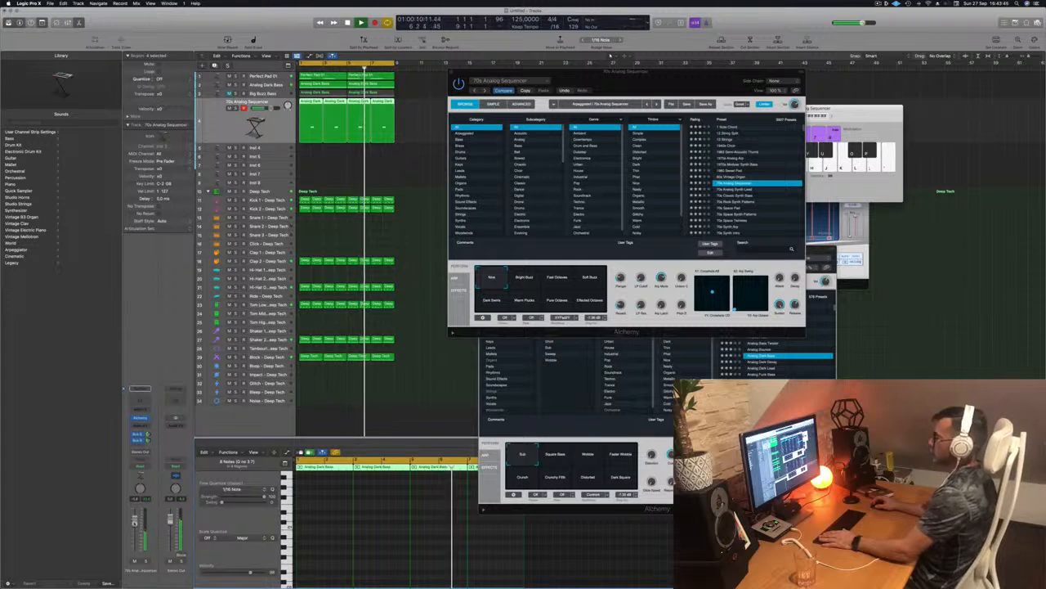
pyautogui.moveTo(635, 89); pyautogui.dragTo(759, 87)
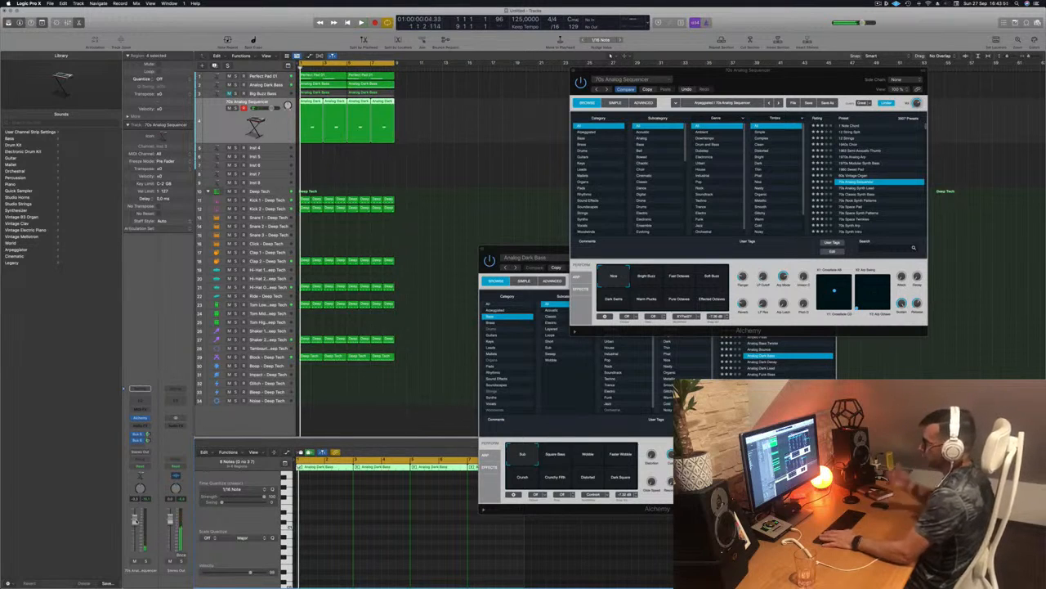
pyautogui.press('space')
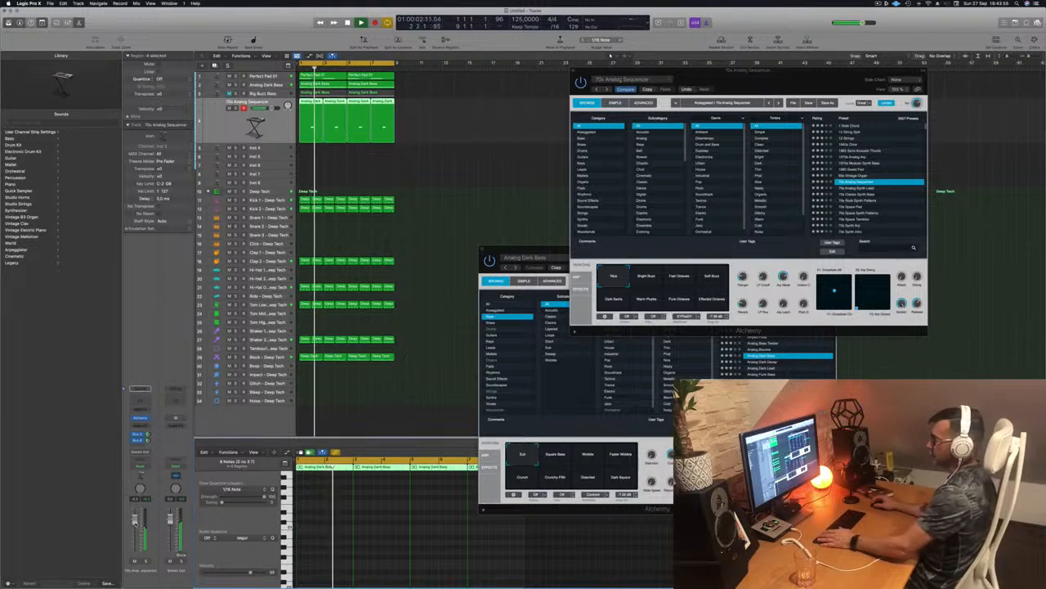
pyautogui.click(487, 139)
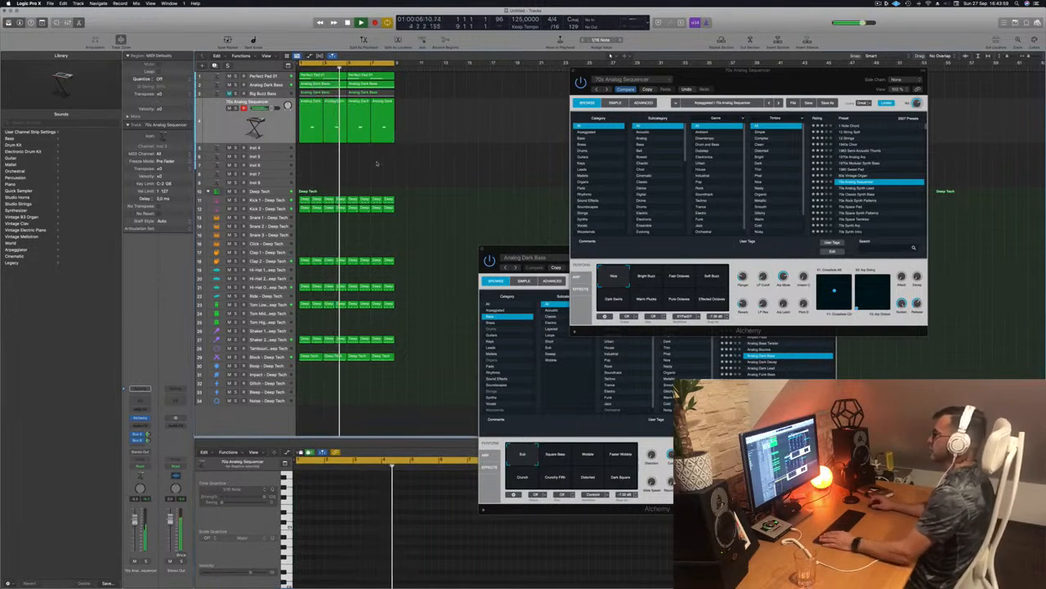
pyautogui.press('super+a')
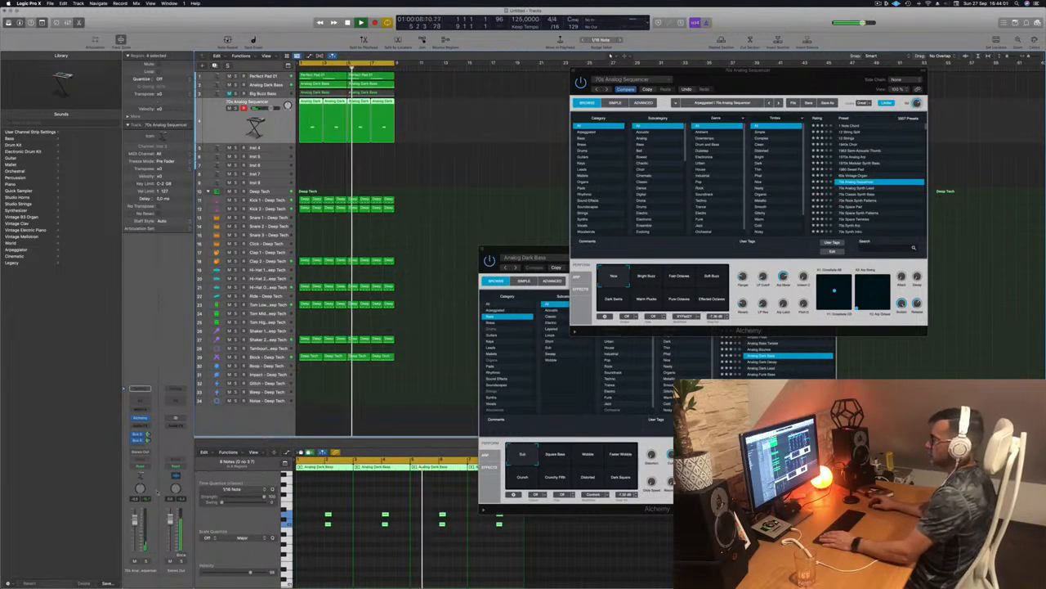
# Duplicate the Analog Dark Bass track and copy its first region onto the new track at bar 1
pyautogui.click(262, 84)
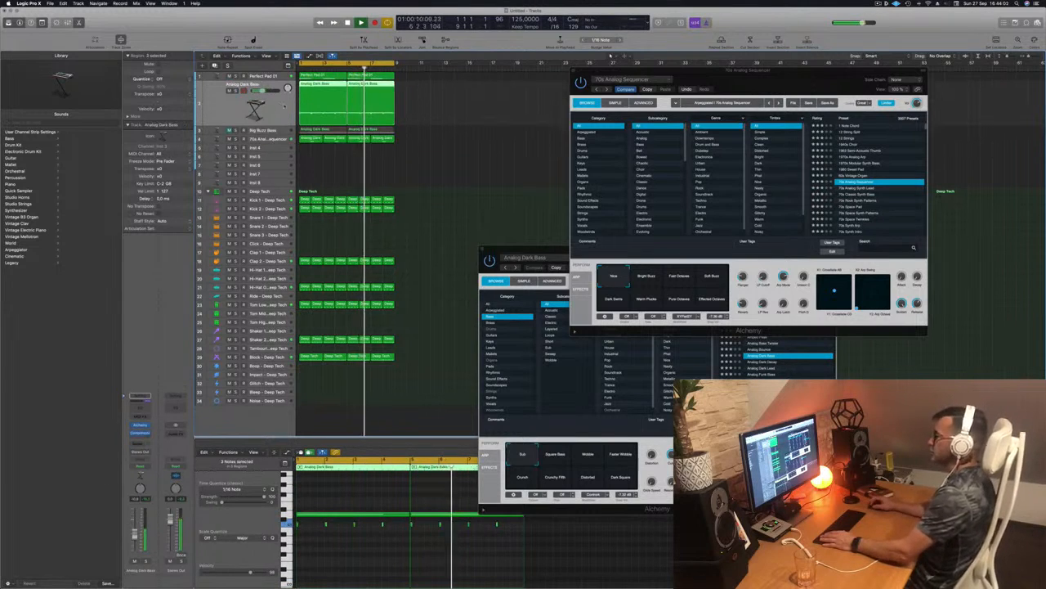
pyautogui.click(475, 215)
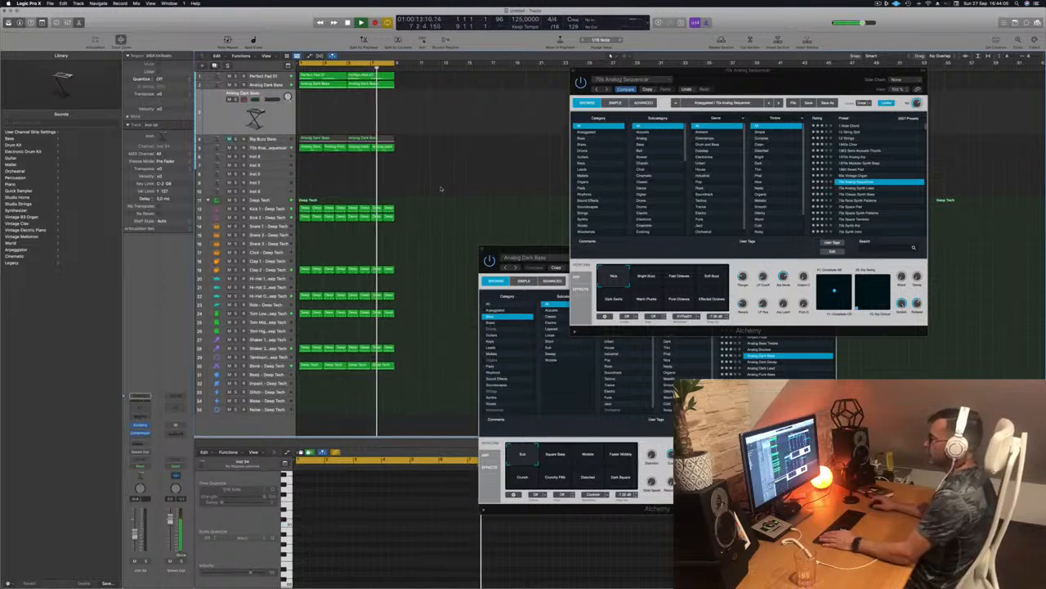
pyautogui.press('Return')
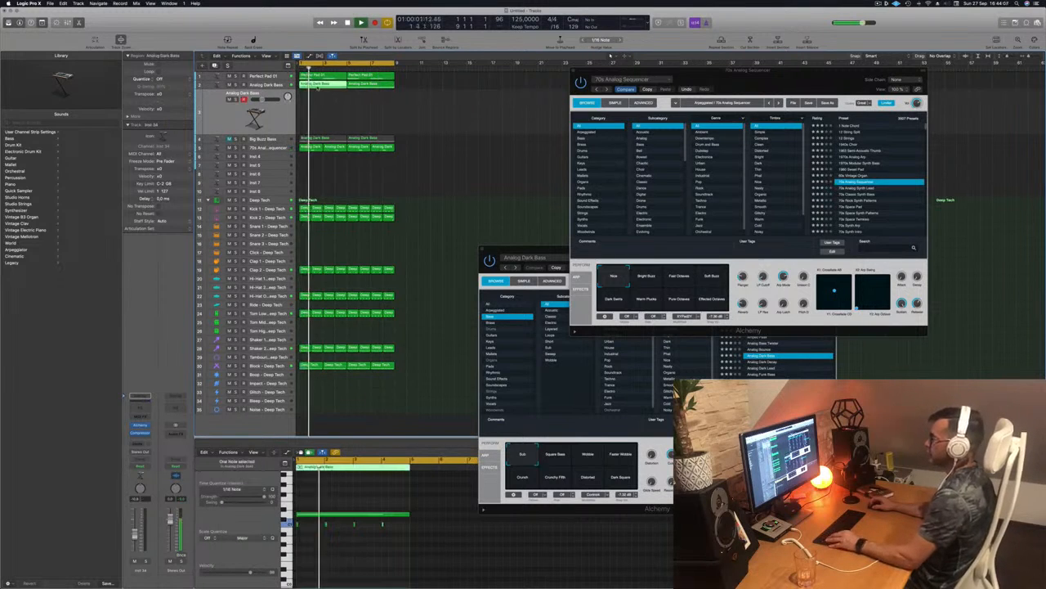
pyautogui.moveTo(314, 85); pyautogui.dragTo(318, 106)
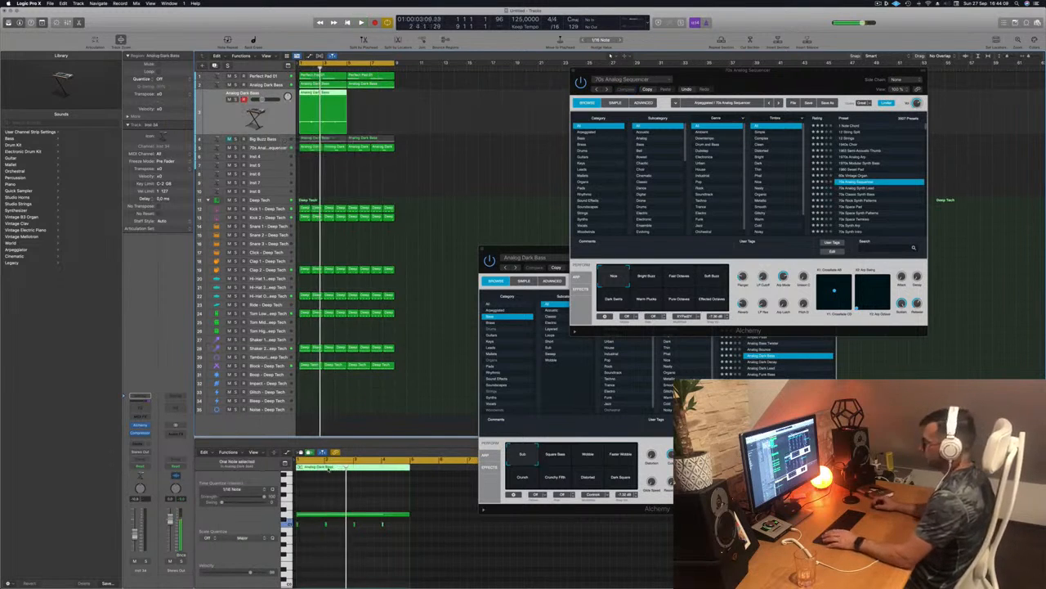
# Delete the long sustained note from the duplicated bass track's region, copy the region to bar 5 and play the loop
pyautogui.click(339, 516)
pyautogui.press('Delete')
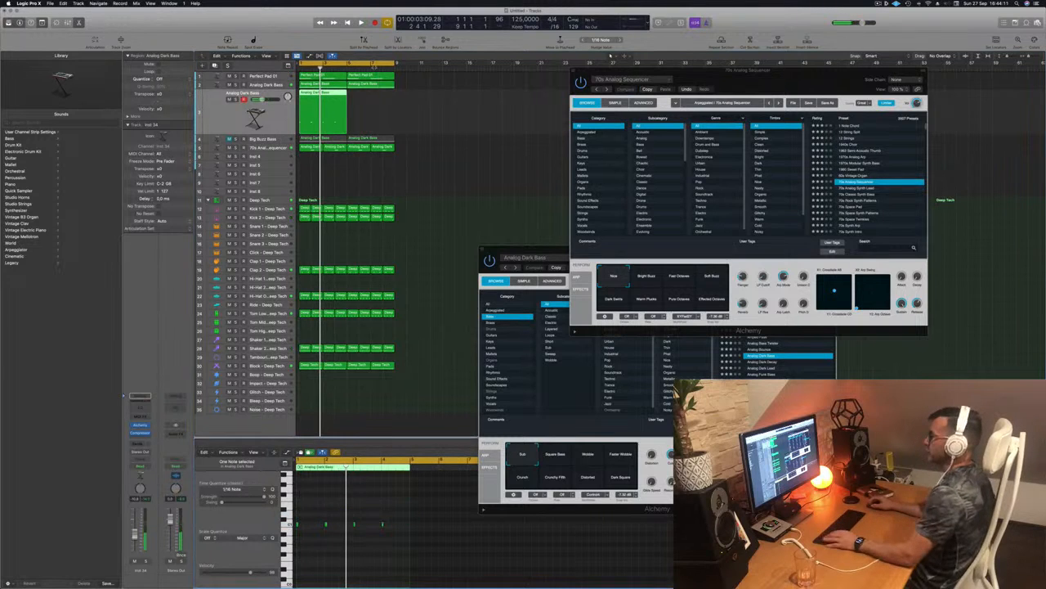
pyautogui.moveTo(323, 110); pyautogui.dragTo(372, 110)
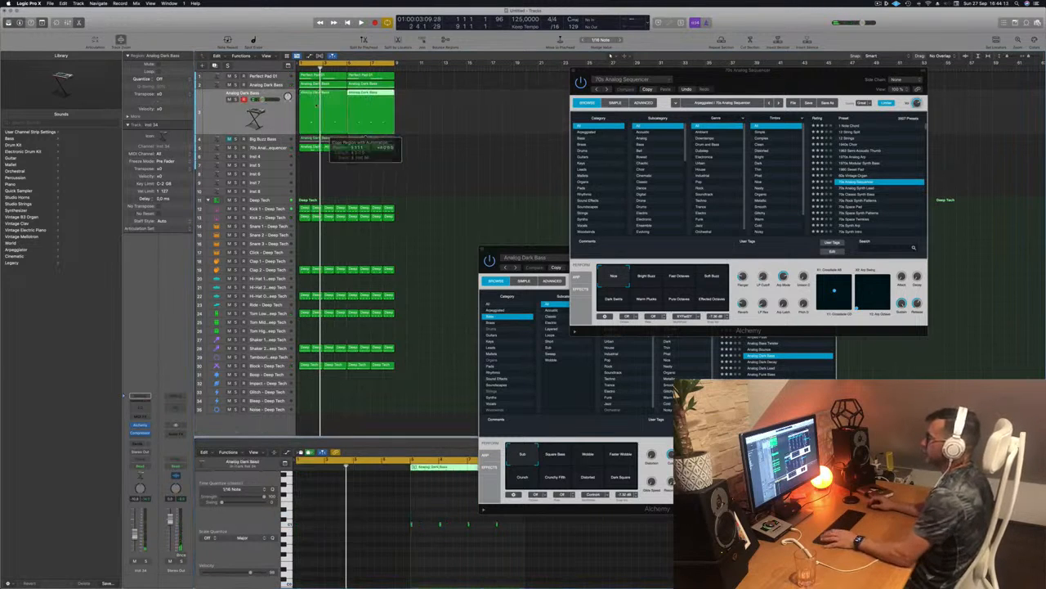
pyautogui.press('space')
# Open Alchemy on the duplicated bass track and load the Analog Glide Lead preset
pyautogui.click(274, 115)
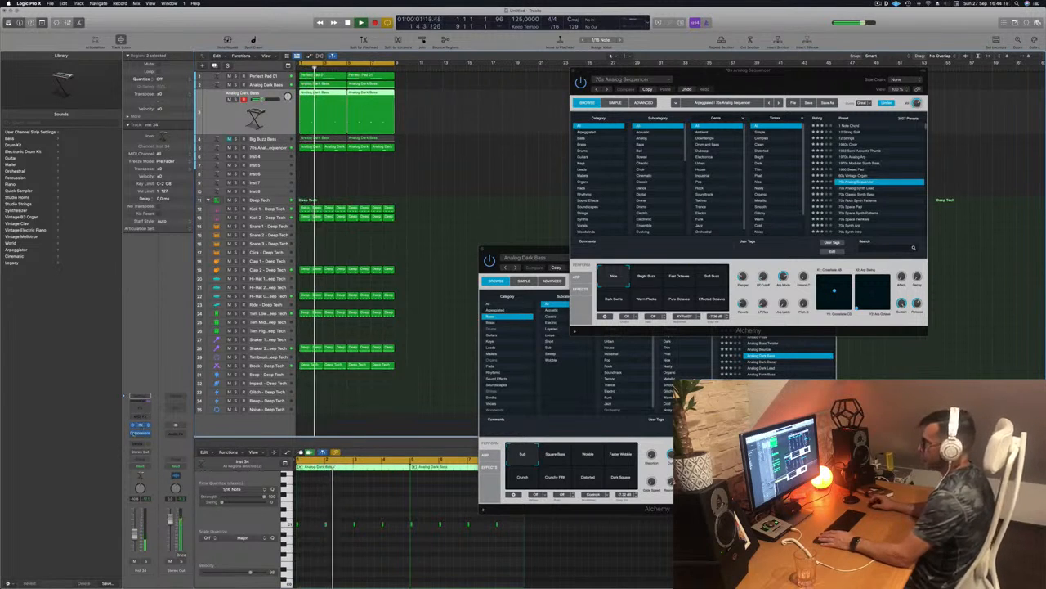
pyautogui.click(141, 425)
pyautogui.moveTo(487, 98); pyautogui.dragTo(600, 140)
pyautogui.click(722, 211)
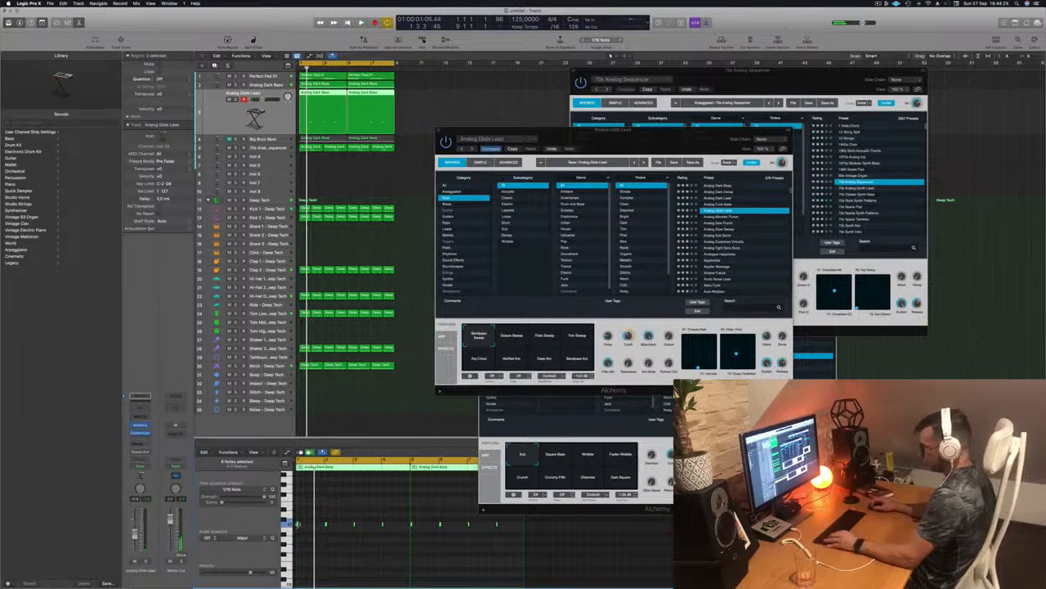
# Lengthen all eight notes in the two regions and play the loop, moving the Alchemy window clear of the arrangement
pyautogui.moveTo(297, 524); pyautogui.dragTo(299, 524)
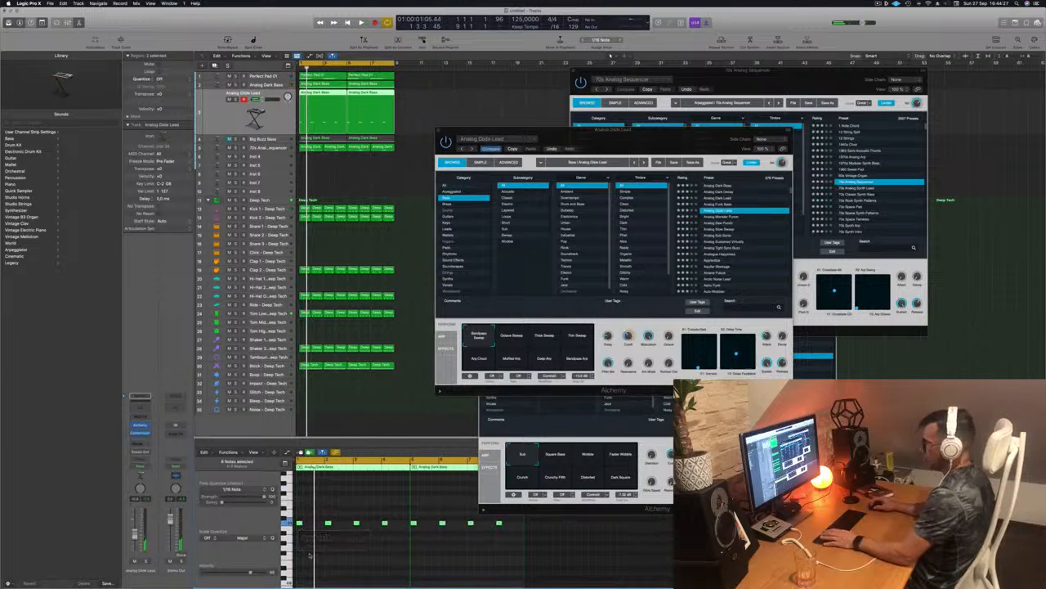
pyautogui.press('space')
pyautogui.moveTo(548, 133); pyautogui.dragTo(483, 117)
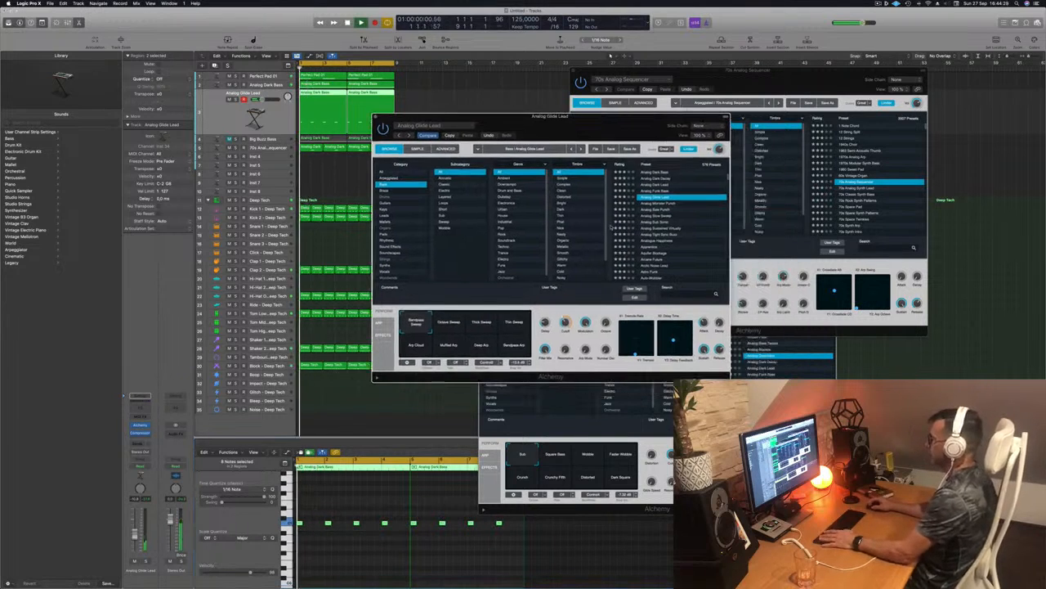
pyautogui.click(364, 582)
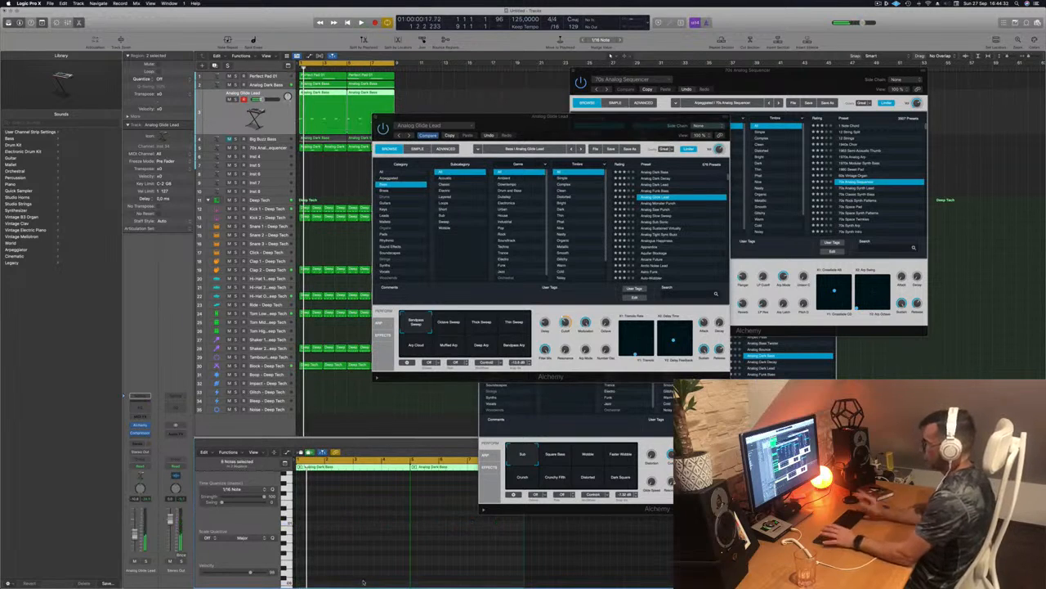
pyautogui.moveTo(615, 127); pyautogui.dragTo(738, 110)
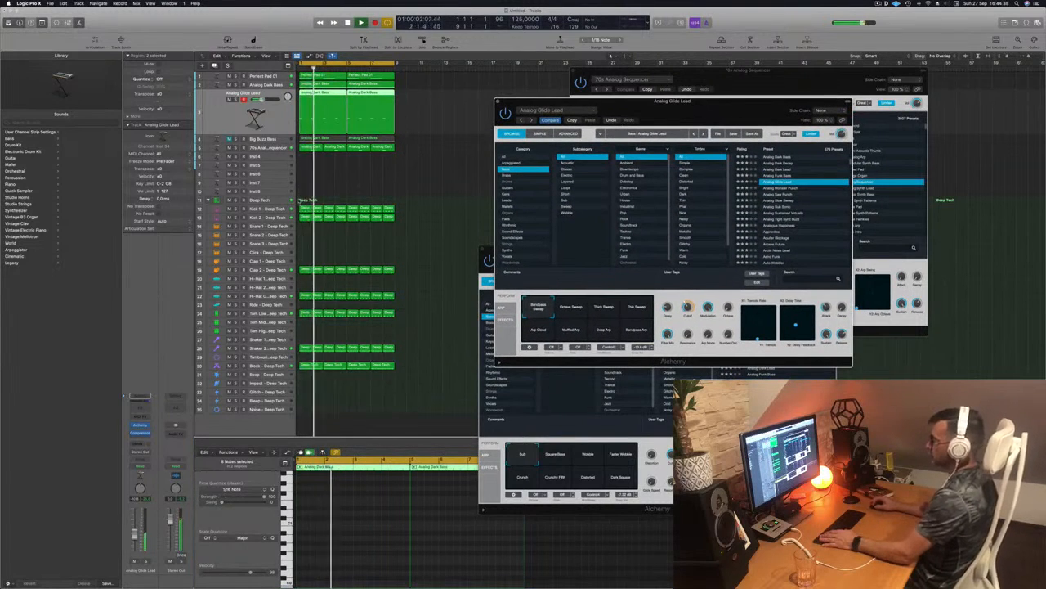
pyautogui.click(680, 55)
# Delete the second and fourth notes from the first region on the Analog Glide Lead track
pyautogui.click(327, 102)
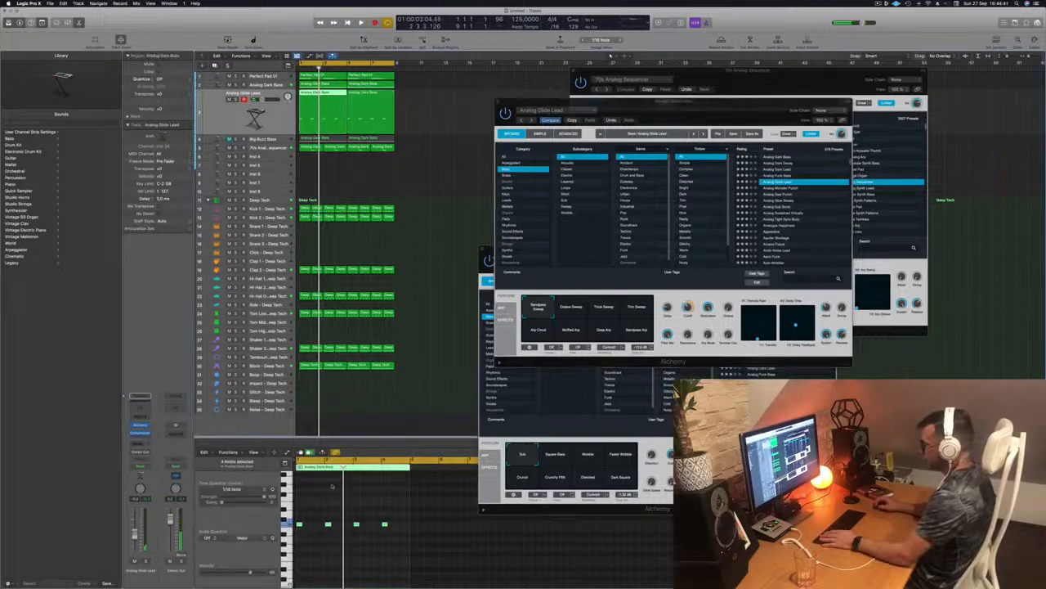
pyautogui.click(329, 548)
pyautogui.click(384, 523)
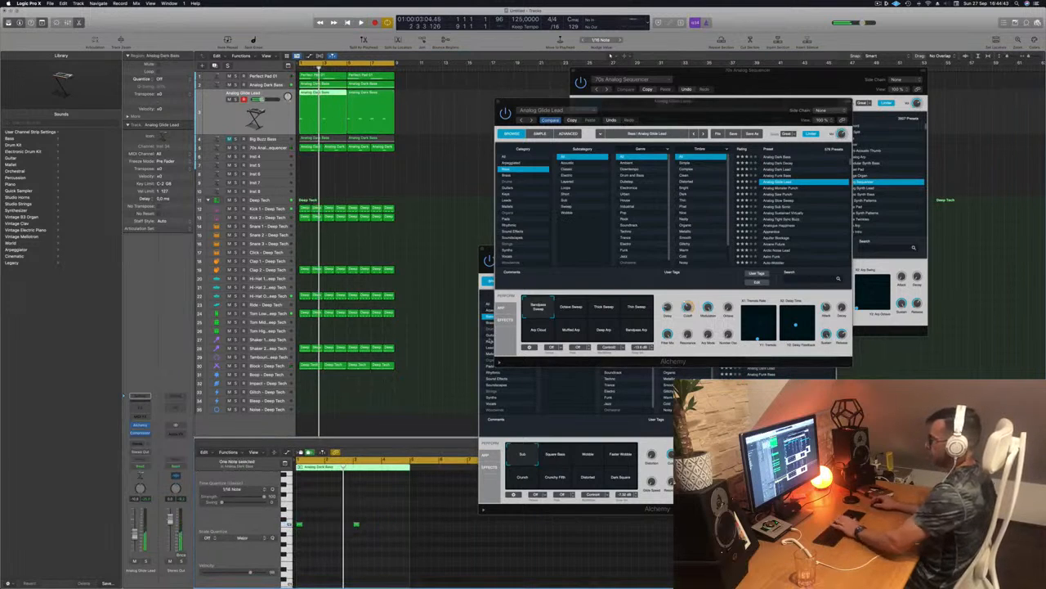
# Replace the second region with a copy of the first region at bar 5 and play the loop
pyautogui.click(372, 98)
pyautogui.press('Delete')
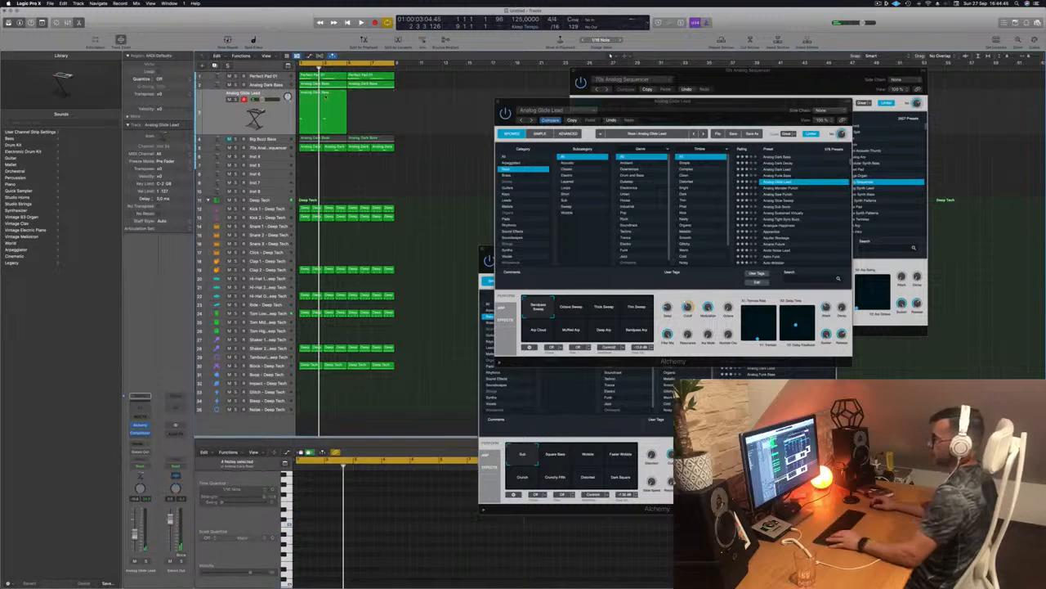
pyautogui.click(316, 99)
pyautogui.moveTo(316, 98); pyautogui.dragTo(364, 99)
pyautogui.press('space')
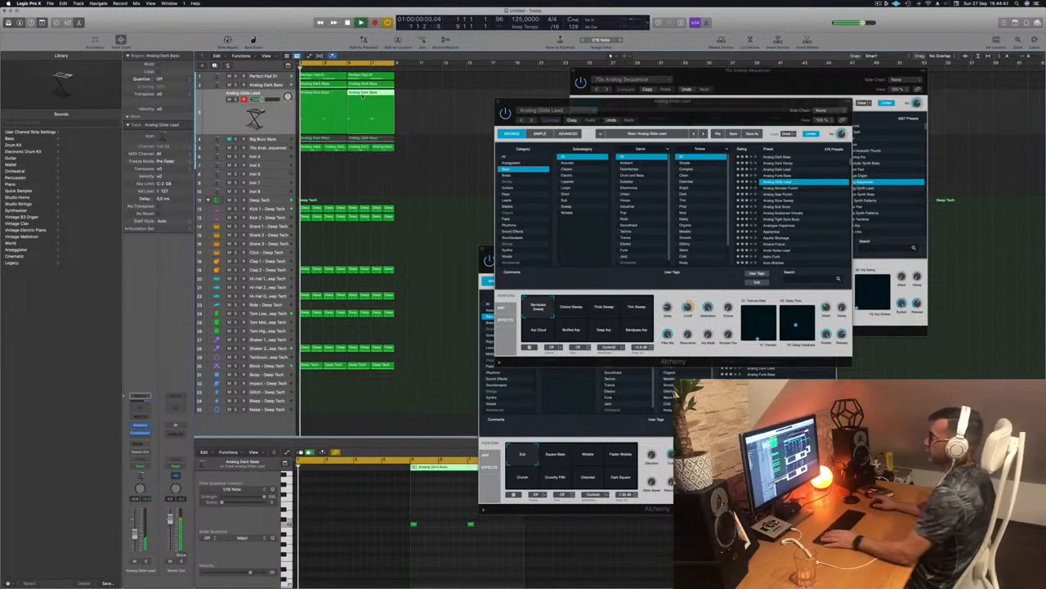
# Audition the Analog Monster Punch, Analog Saw Punch, Analog Slow Sweep and Analog Sub Sonic presets on the duplicated track
pyautogui.moveTo(674, 106); pyautogui.dragTo(609, 123)
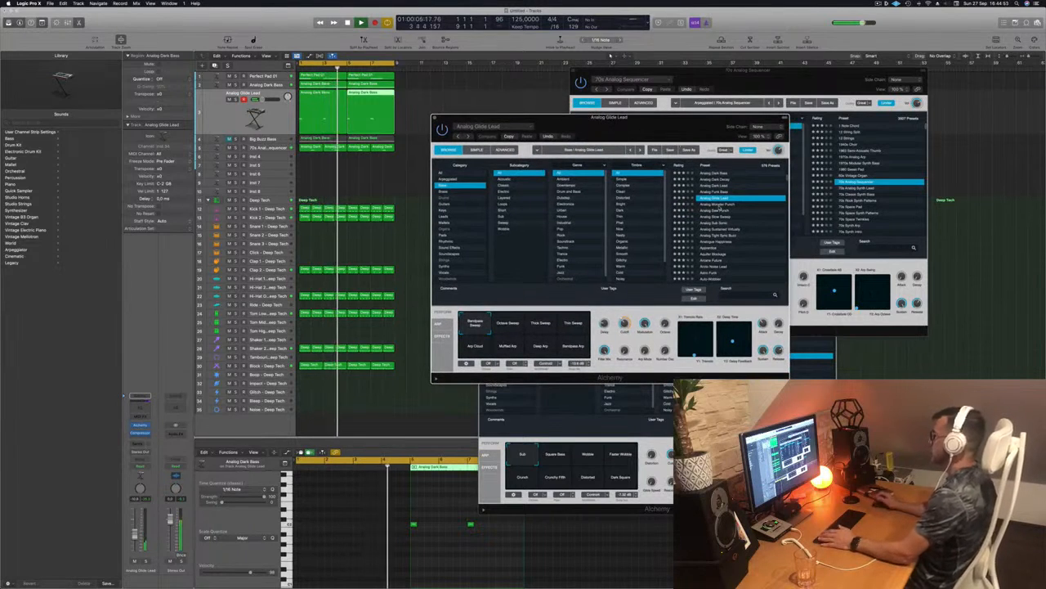
pyautogui.click(717, 205)
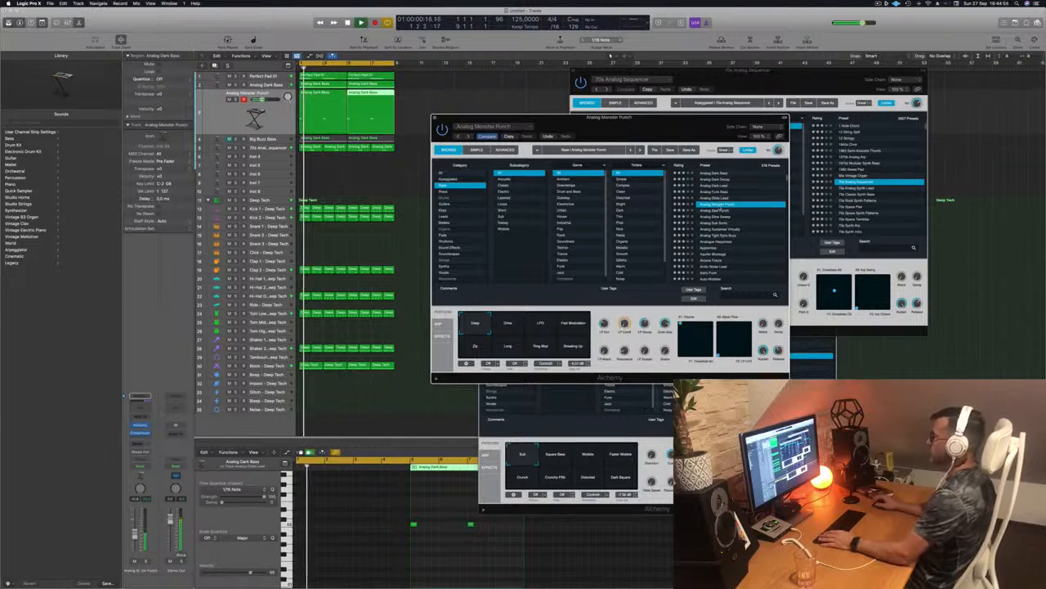
pyautogui.click(718, 211)
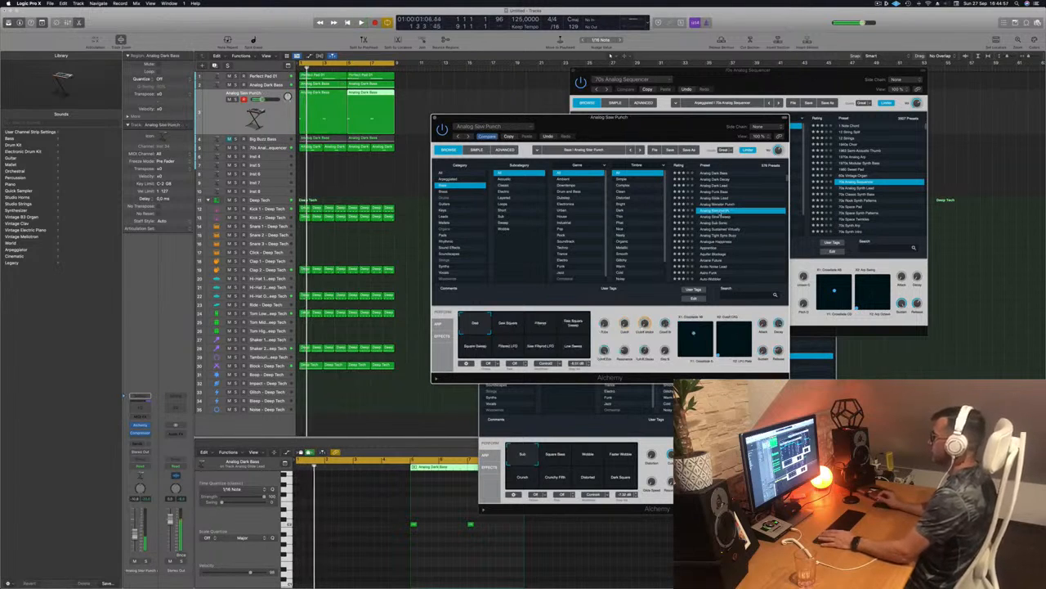
pyautogui.click(718, 217)
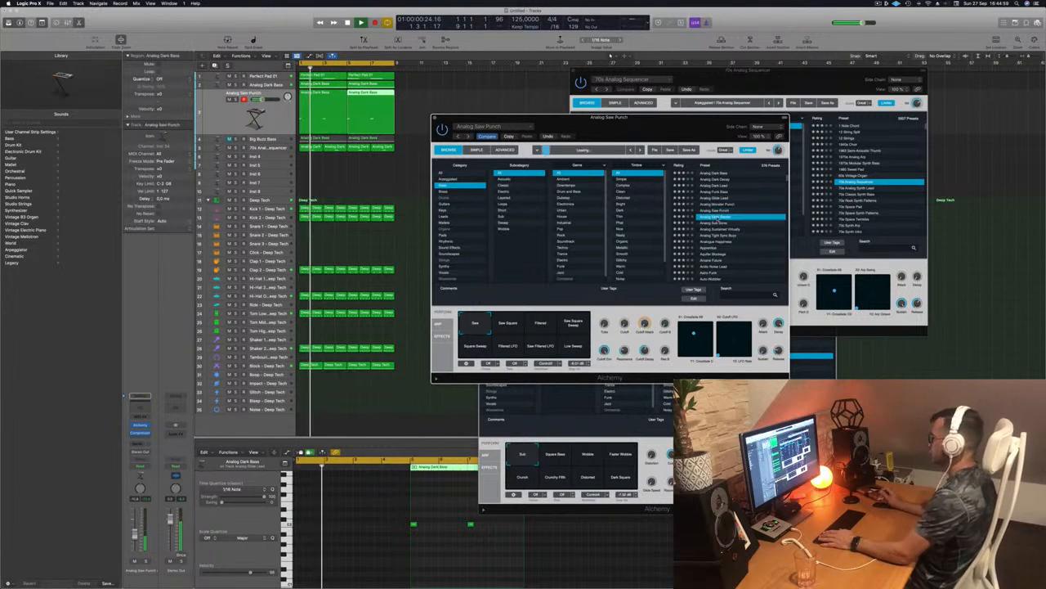
pyautogui.click(718, 223)
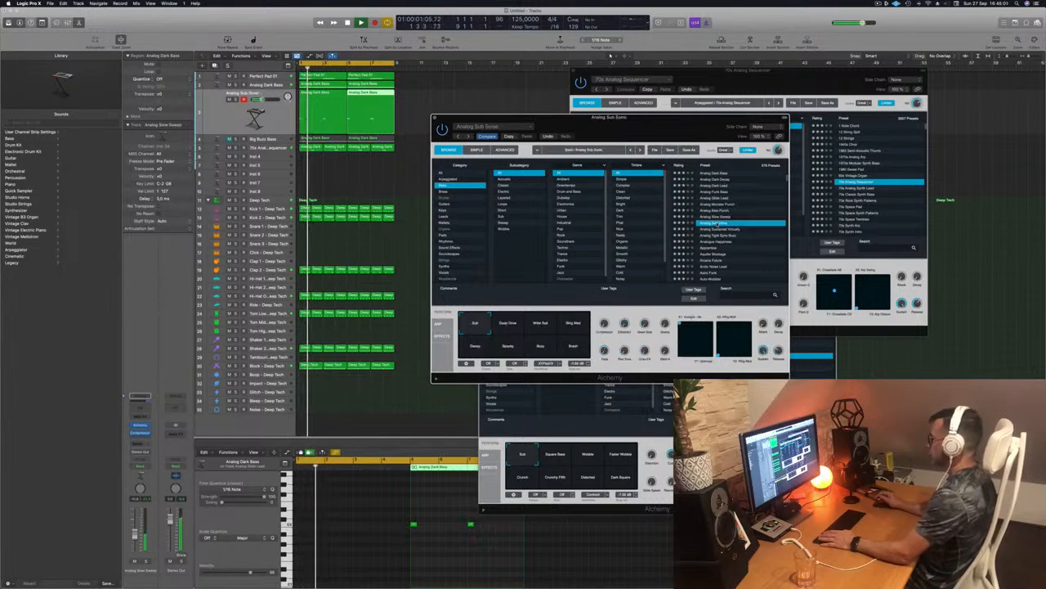
# Audition the Analog Sustained Virtually, Analog Tight Sync Buzz, Analogue Happiness and Aquifer Blockage presets
pyautogui.click(723, 229)
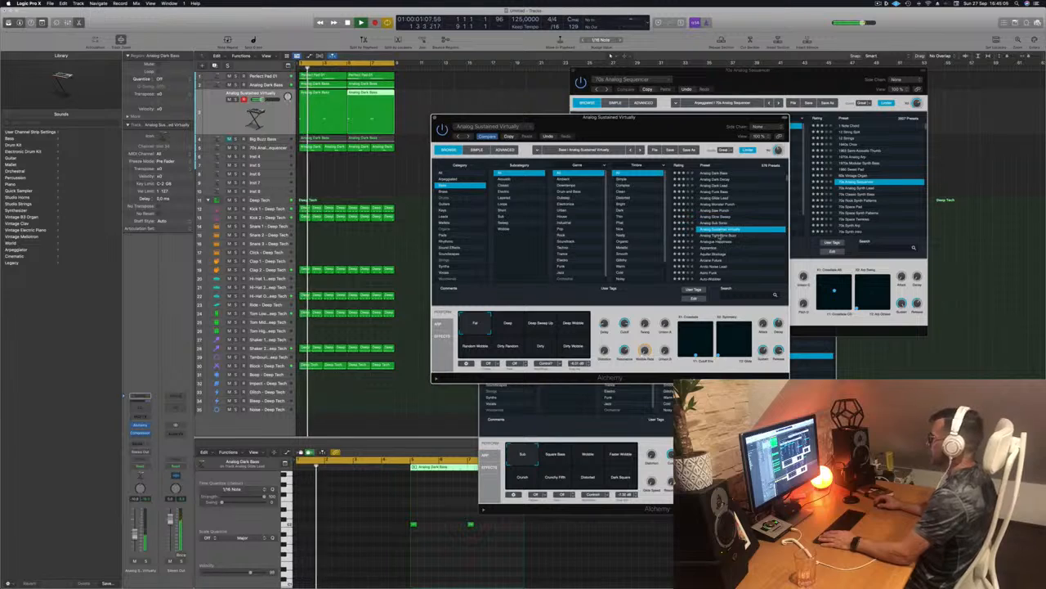
pyautogui.click(719, 235)
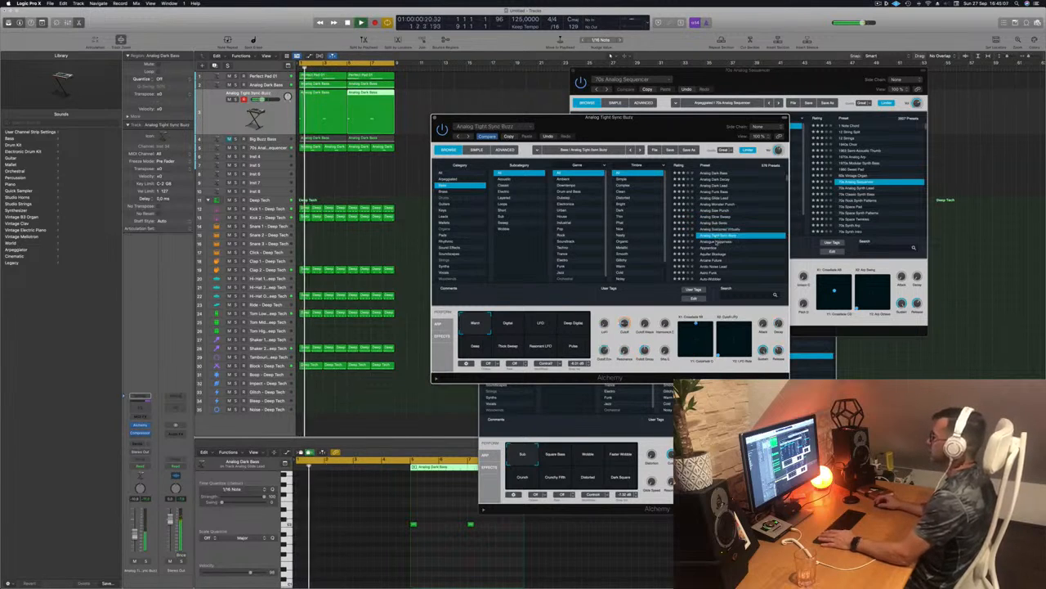
pyautogui.click(718, 242)
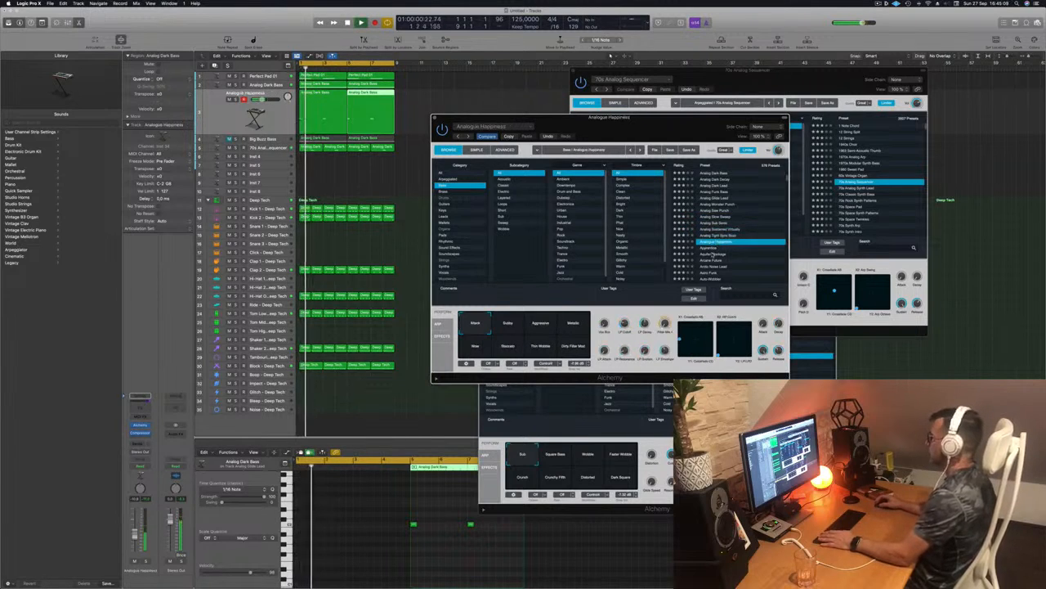
pyautogui.click(712, 254)
# Audition the Baby Dropper, Bad Intentions, Ball Bass and Battered Bass presets against the playing loop
pyautogui.scroll(-3, 739, 235)
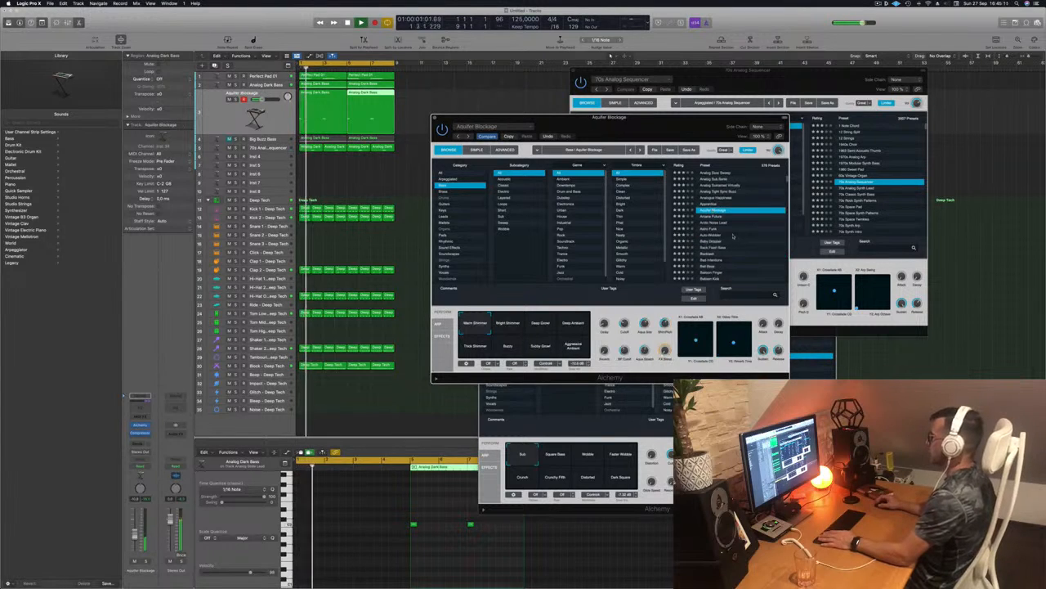
pyautogui.click(714, 242)
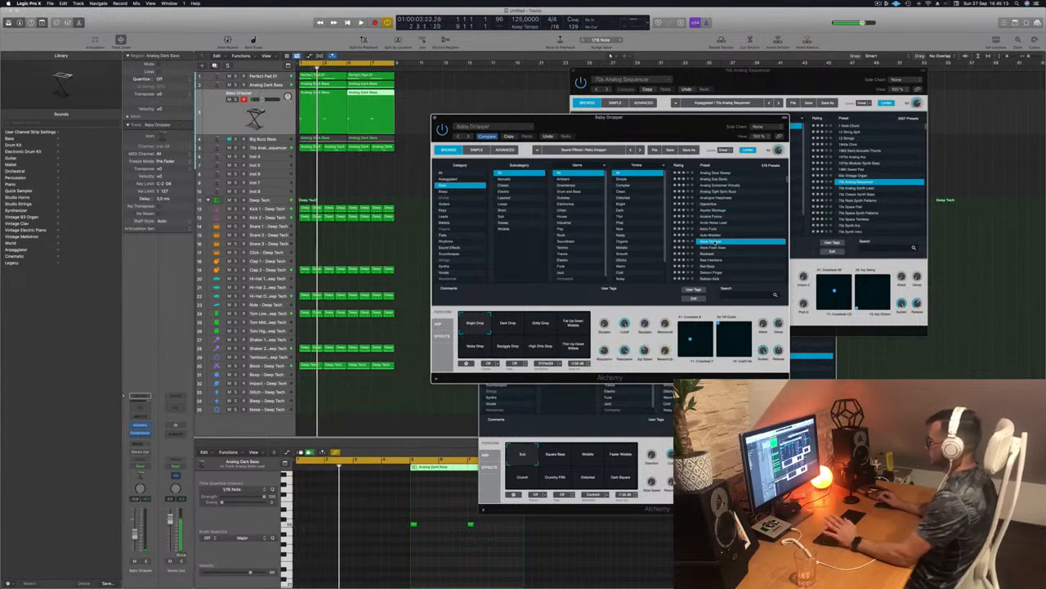
pyautogui.scroll(-3, 713, 242)
pyautogui.click(713, 226)
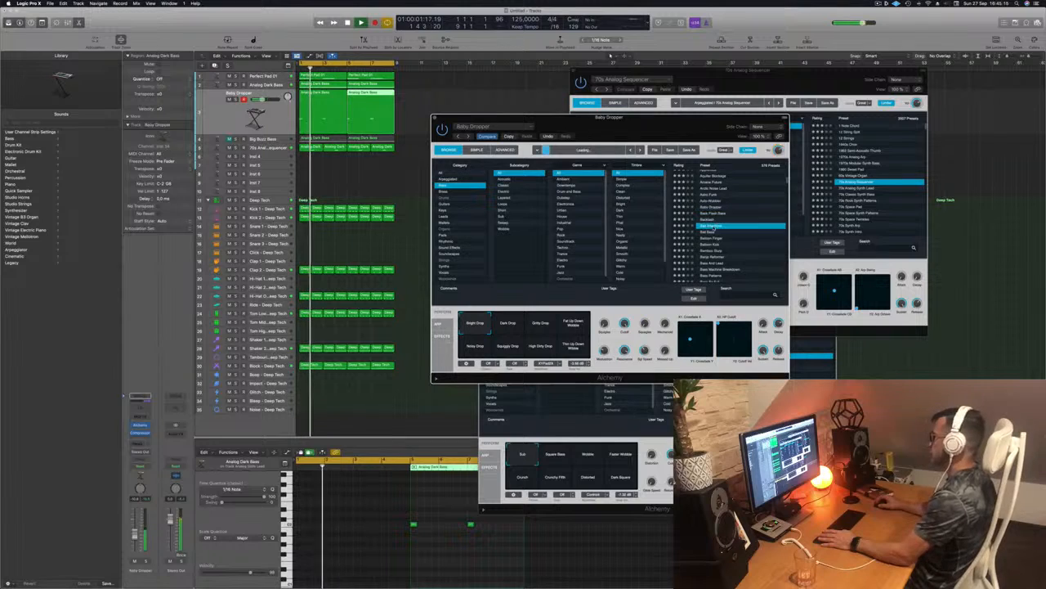
pyautogui.scroll(-2, 740, 216)
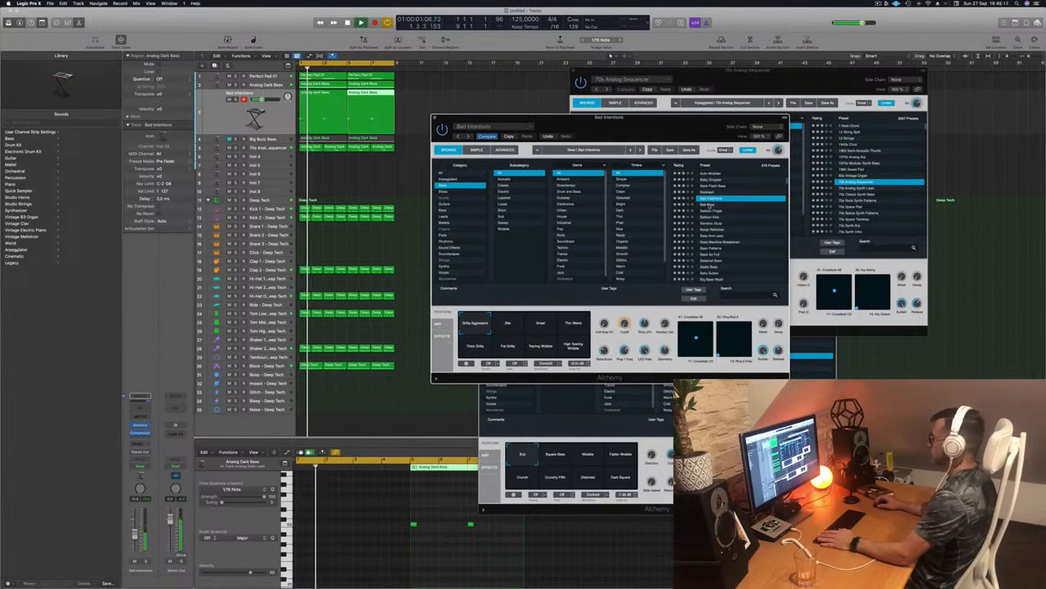
pyautogui.click(710, 205)
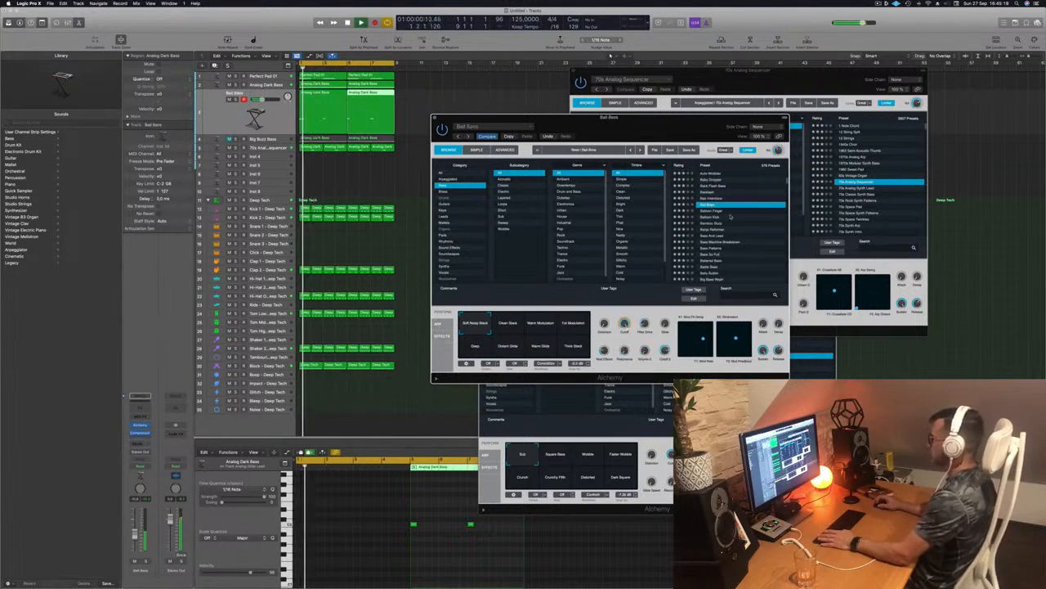
pyautogui.scroll(-4, 730, 216)
pyautogui.click(706, 219)
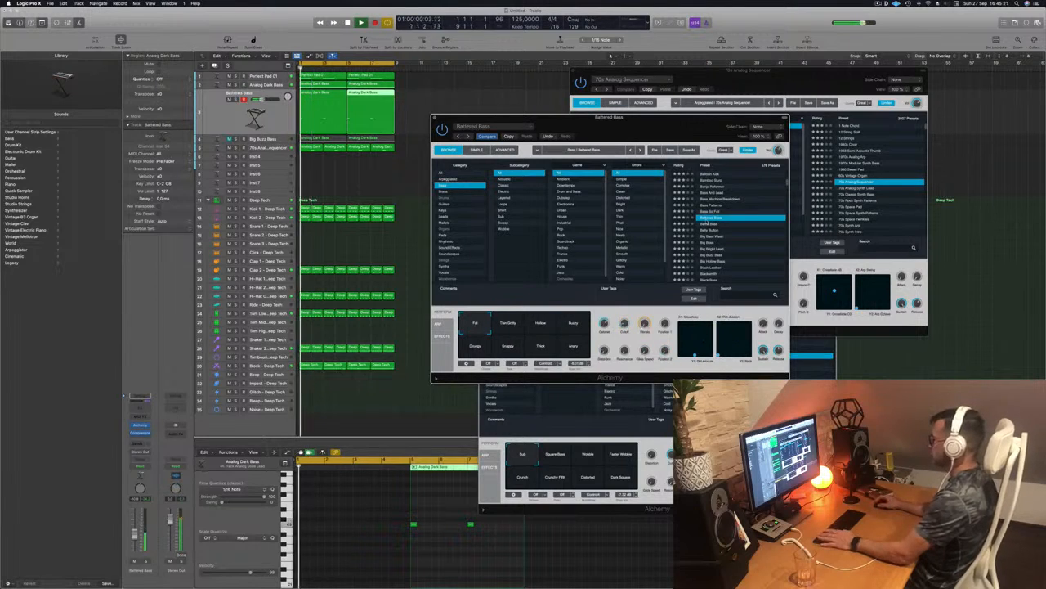
# Load the Big Bright Lead preset and audition its Focused, Hollow and Noise FX snapshots
pyautogui.scroll(-2, 733, 218)
pyautogui.click(714, 215)
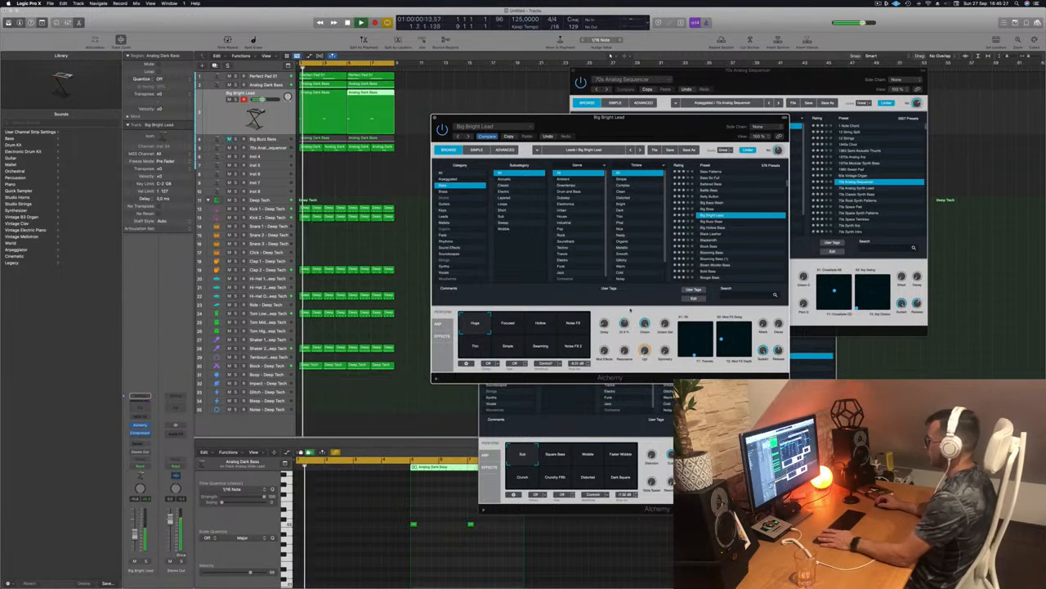
pyautogui.click(505, 325)
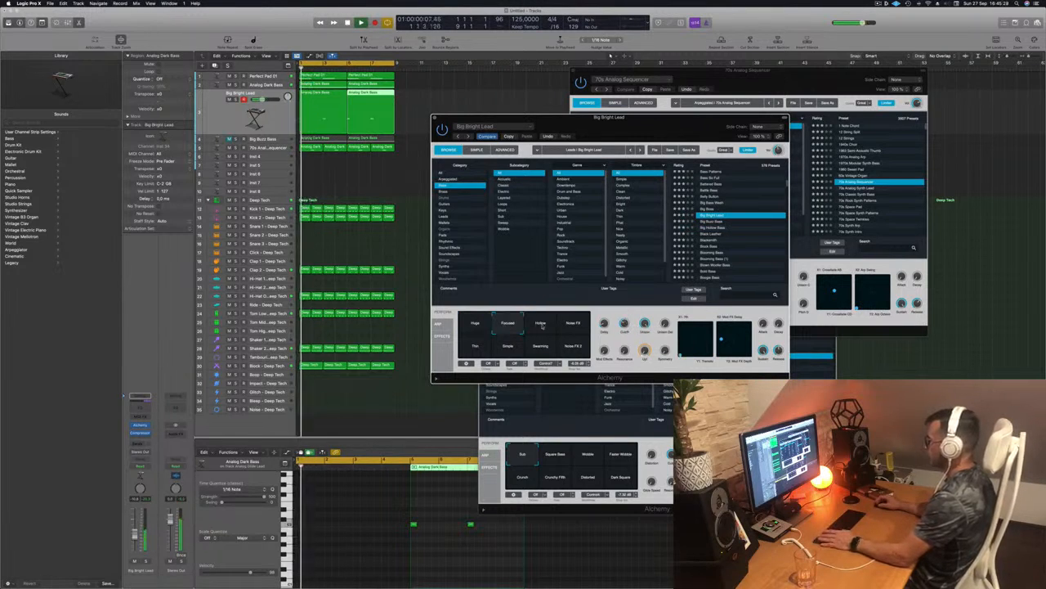
pyautogui.click(541, 325)
pyautogui.click(574, 325)
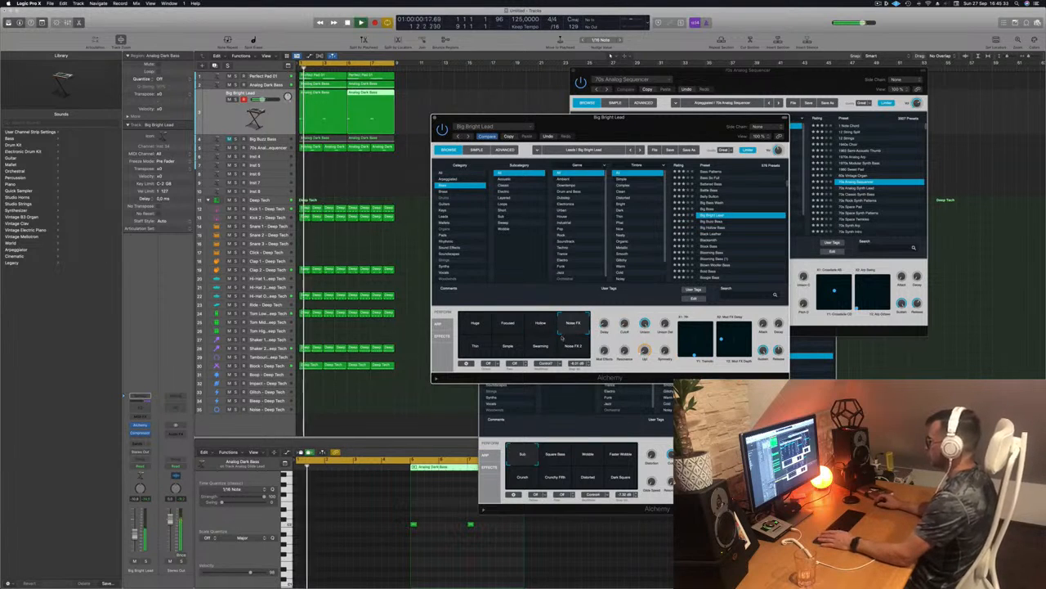
# Compare the Thin, Simple, Swarming and Noise FX 2 snapshots of Big Bright Lead and return to Noise FX
pyautogui.click(466, 351)
pyautogui.click(511, 352)
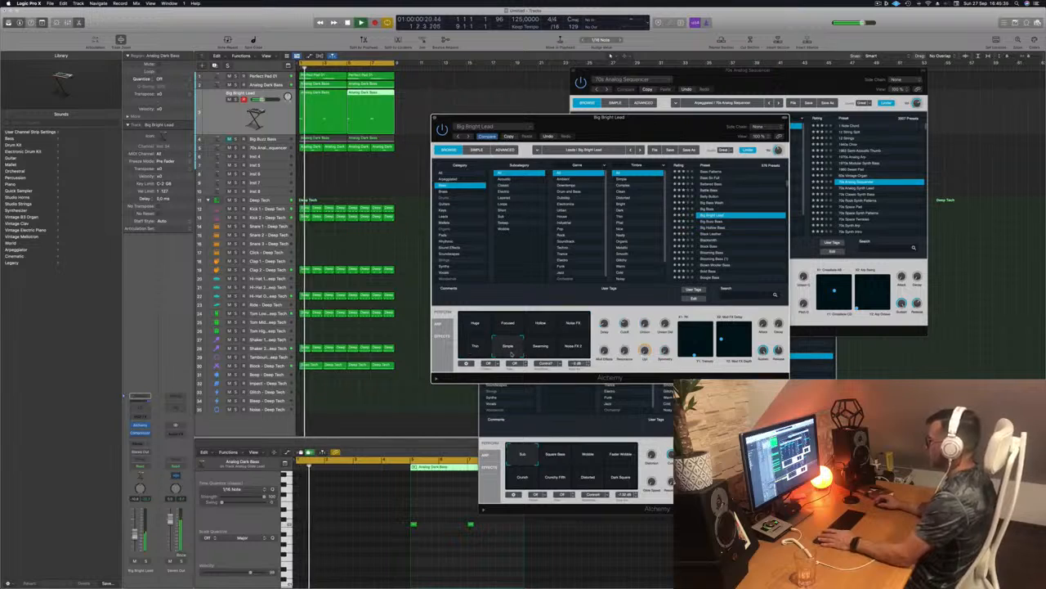
pyautogui.click(541, 347)
pyautogui.click(572, 348)
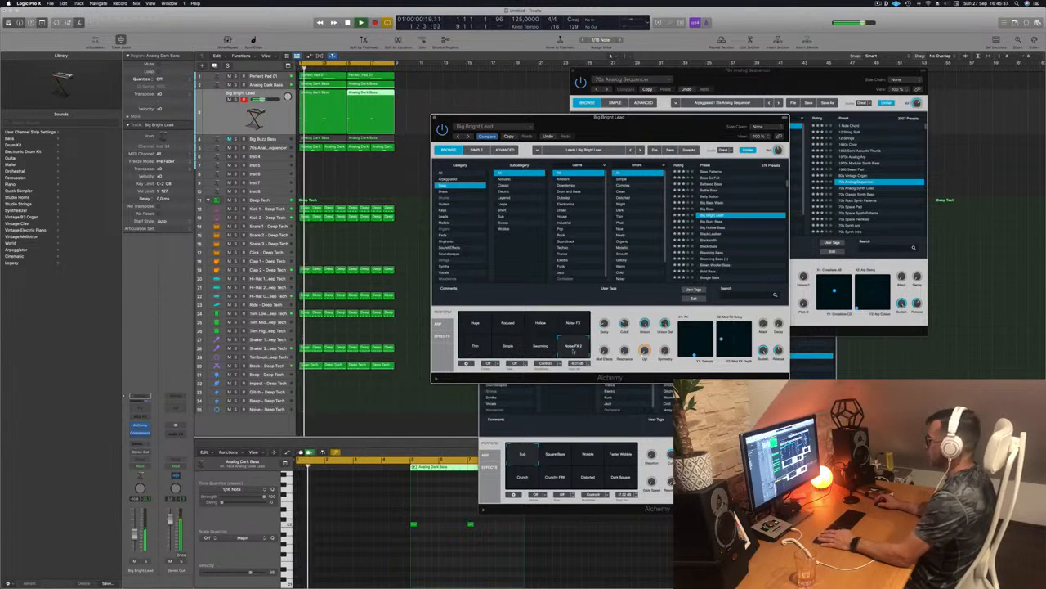
pyautogui.click(575, 325)
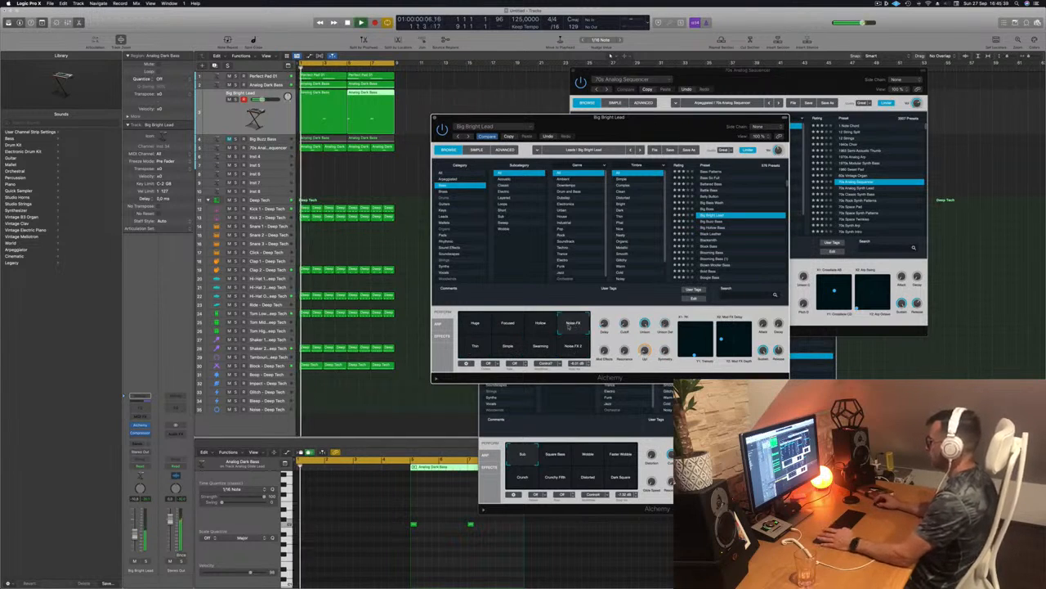
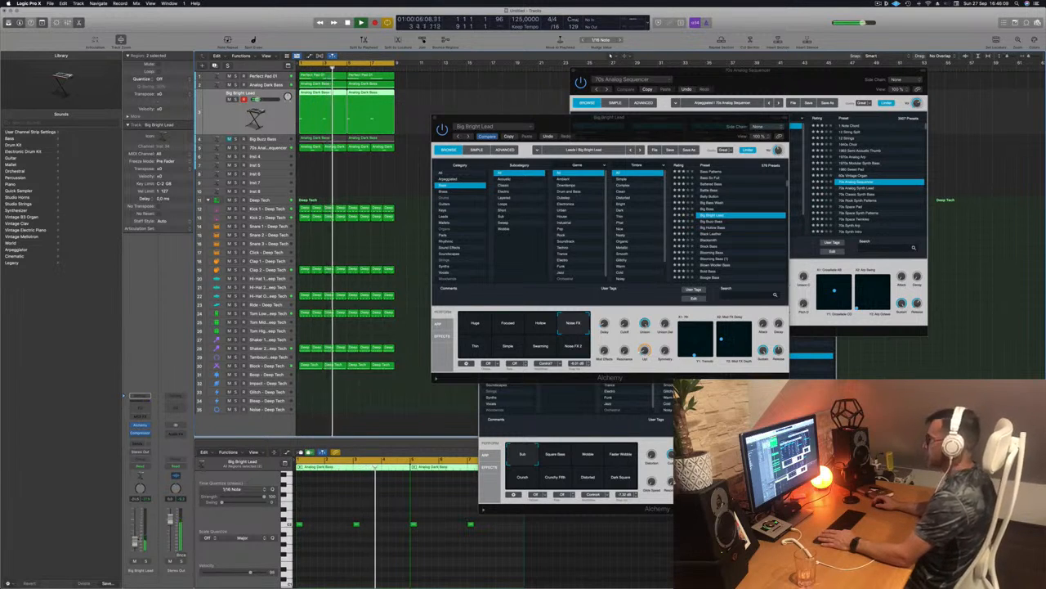
# Audition the Noise FX 2, Swarming, Simple and Thin snapshots of Big Bright Lead against the loop
pyautogui.press('space')
pyautogui.press('space')
pyautogui.click(578, 352)
pyautogui.press('space')
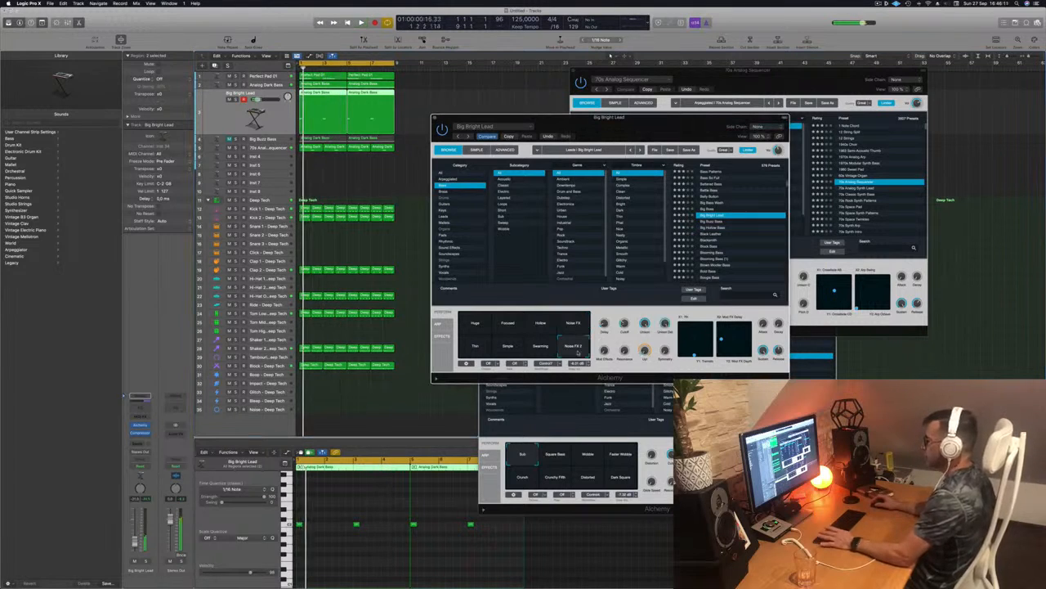
pyautogui.click(539, 347)
pyautogui.click(508, 346)
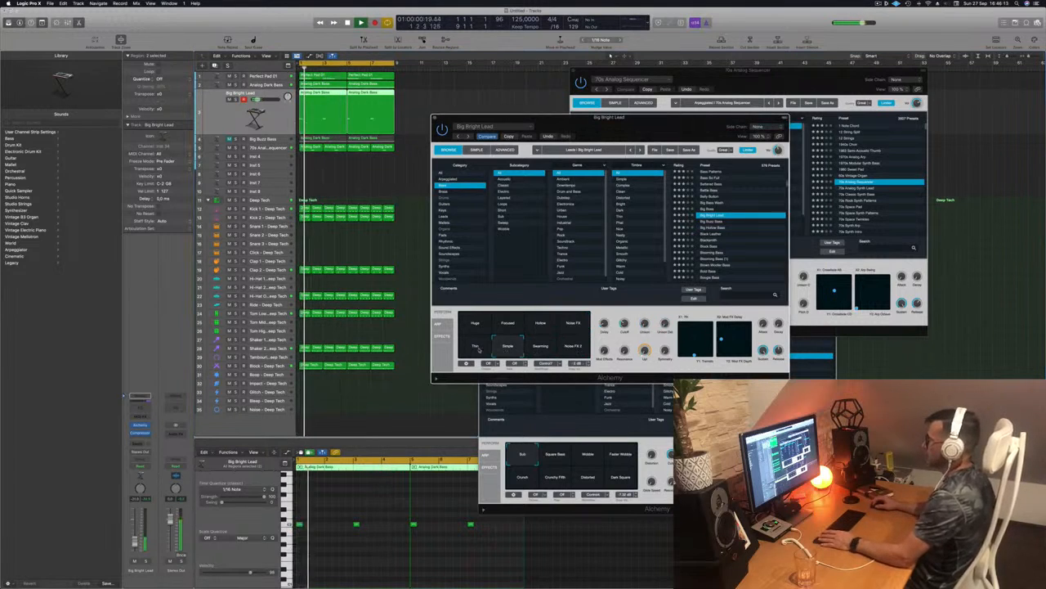
pyautogui.click(474, 348)
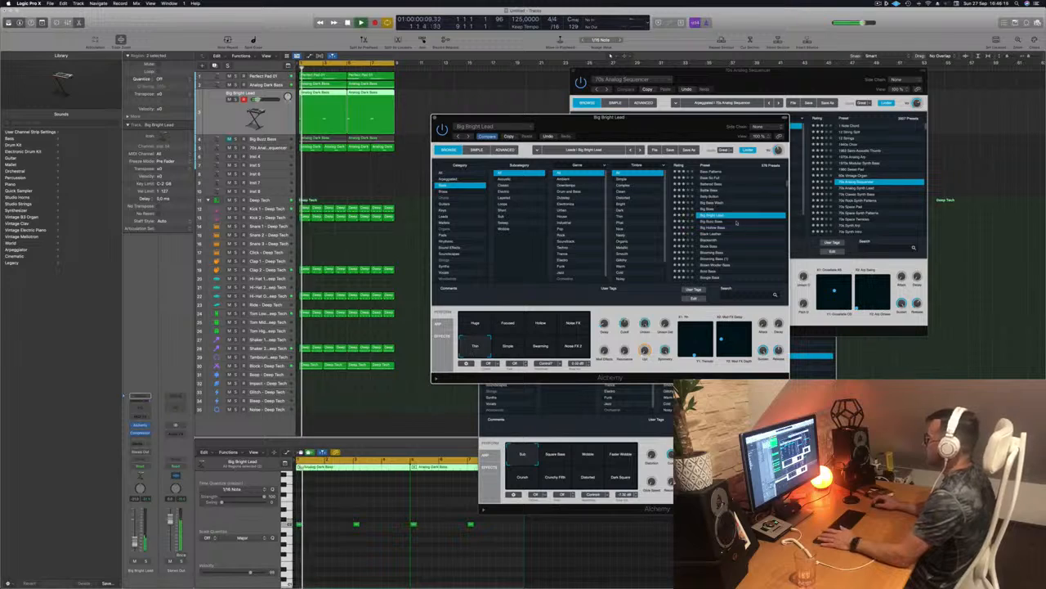
# Audition the Black Leather, Blooming Bass, Blown Woofer Bass and Bold Bass presets against the playing loop
pyautogui.click(712, 235)
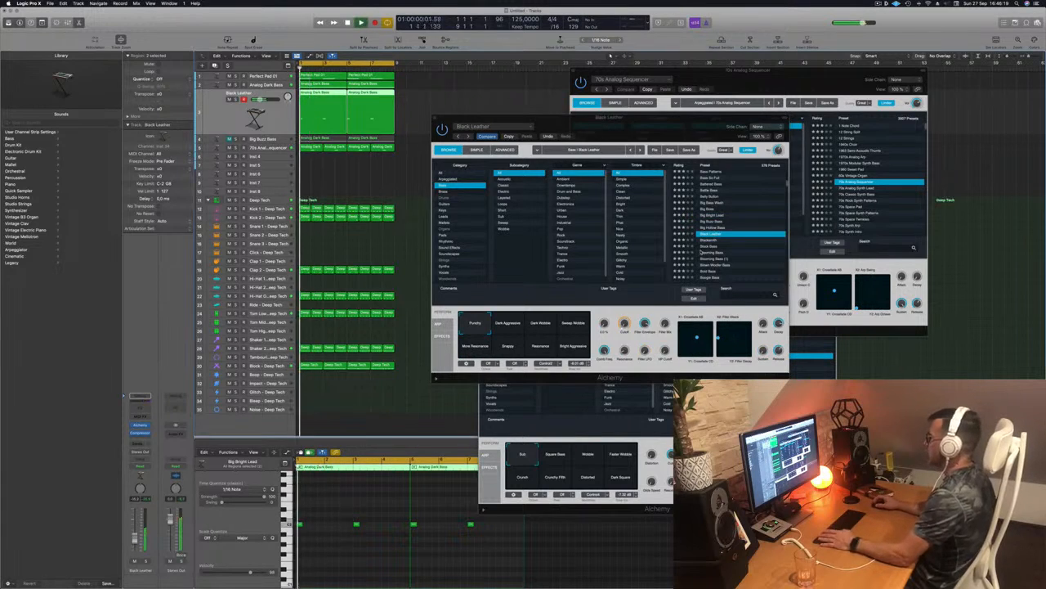
pyautogui.scroll(-2, 713, 245)
pyautogui.click(717, 235)
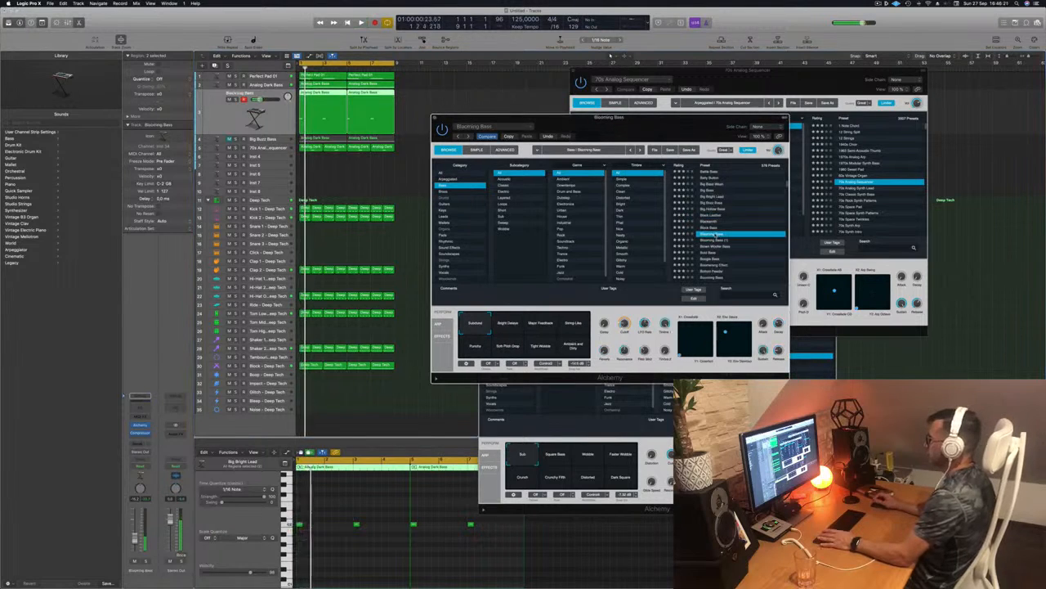
pyautogui.scroll(-2, 741, 249)
pyautogui.click(716, 233)
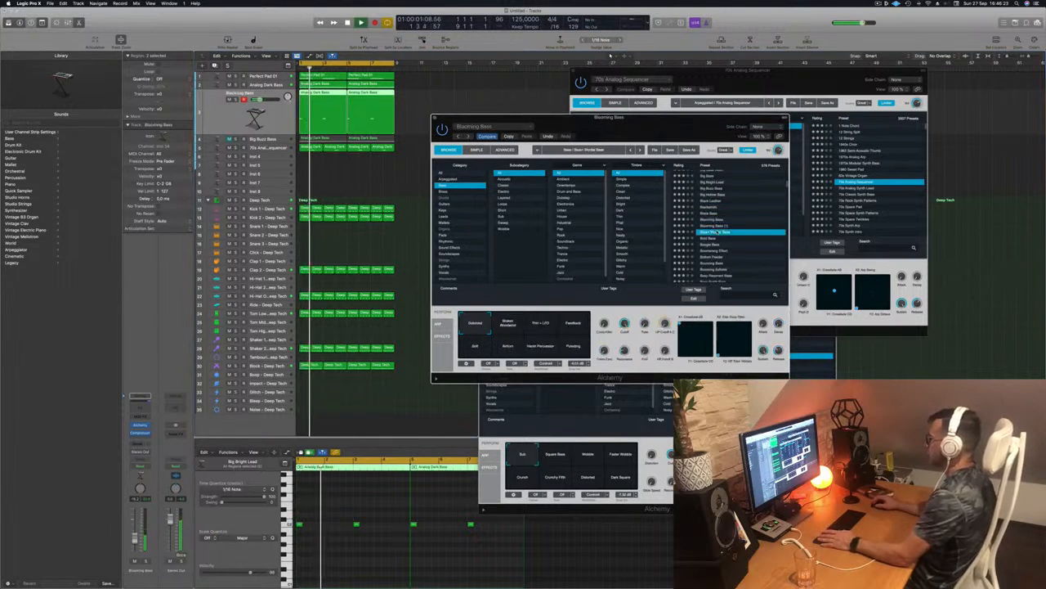
pyautogui.click(704, 239)
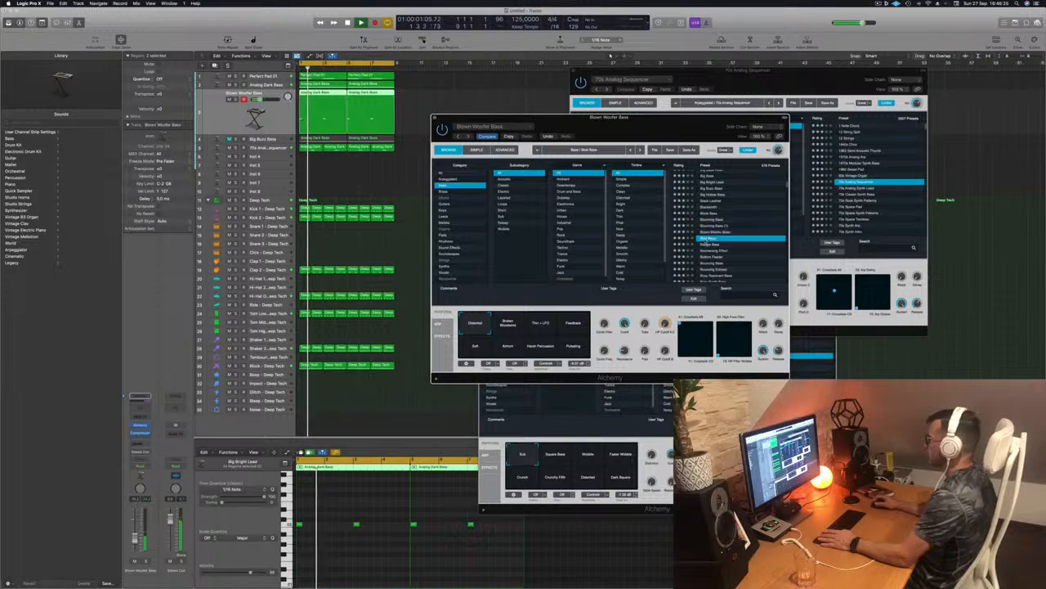
# Audition the Bottom Feeder and Bouncing Echoes presets over the loop
pyautogui.scroll(-3, 726, 244)
pyautogui.click(716, 235)
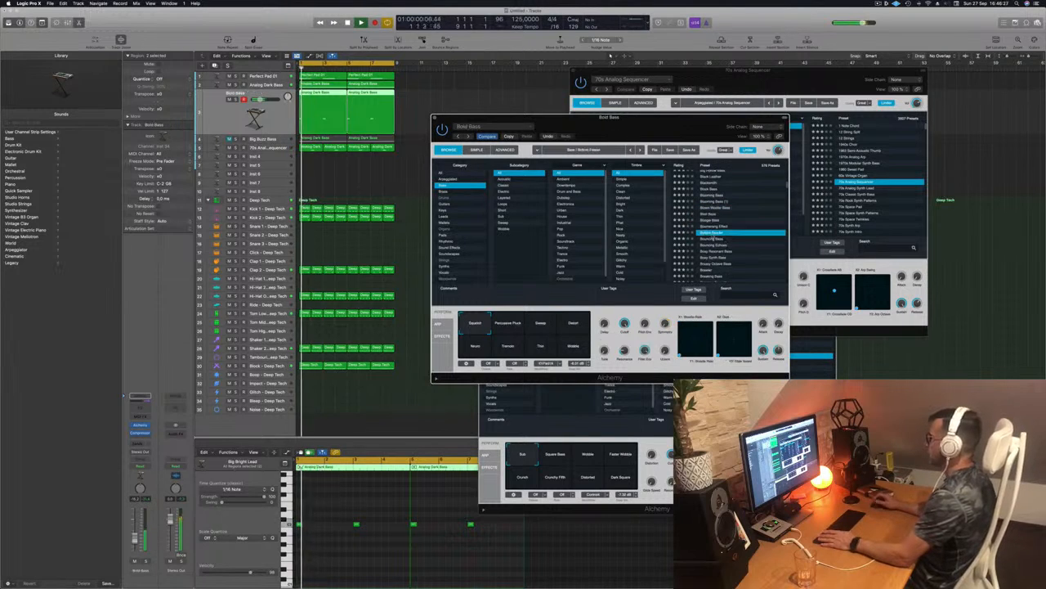
pyautogui.scroll(-3, 738, 237)
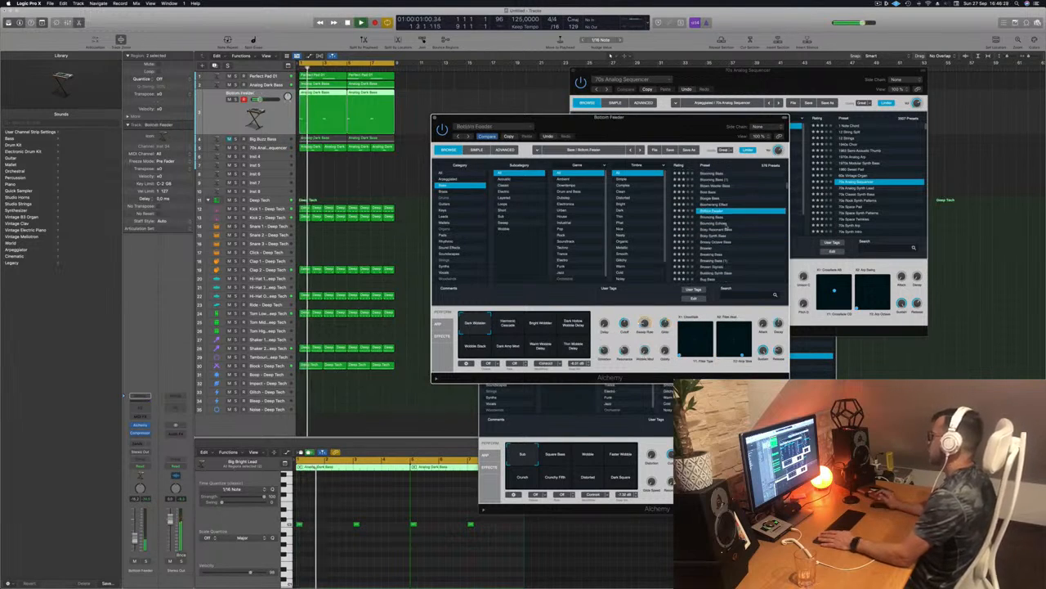
pyautogui.click(724, 223)
pyautogui.scroll(-3, 747, 218)
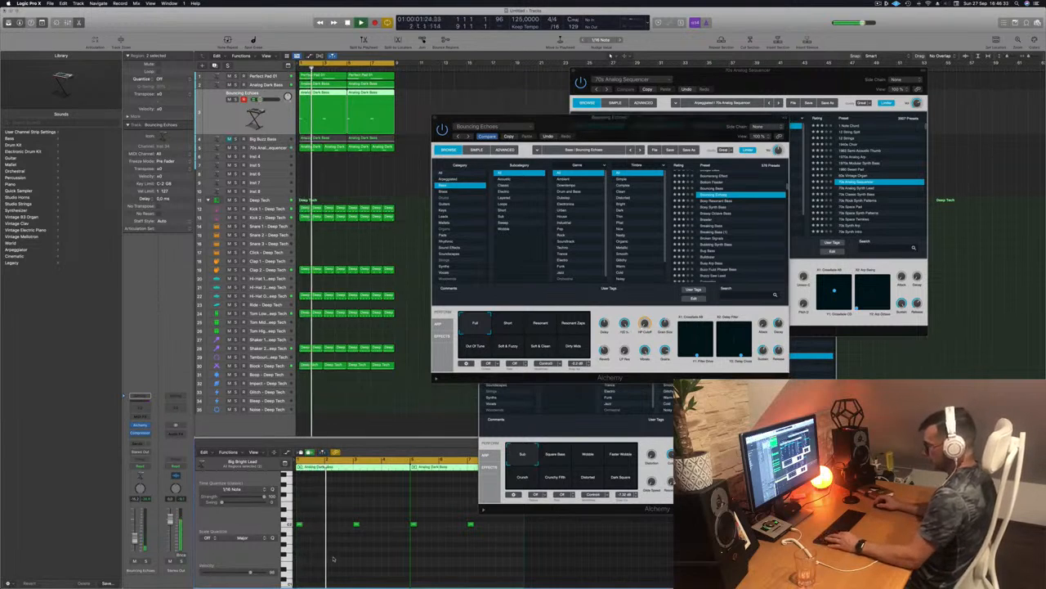
# Duplicate the four selected Piano Roll notes at the same pitch so each copy closely follows its original
pyautogui.press('super+Right')
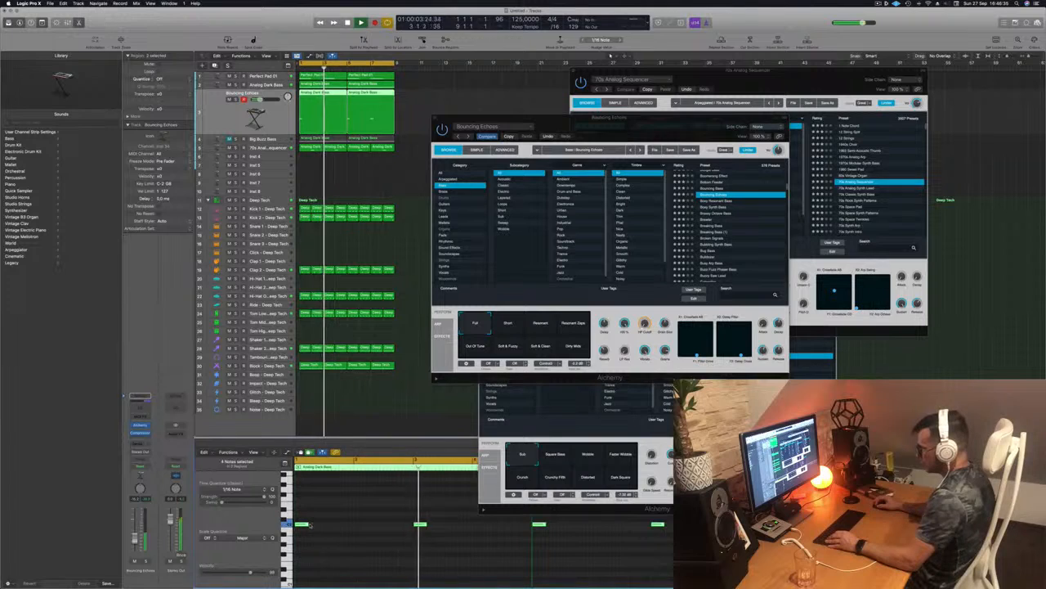
pyautogui.moveTo(305, 525); pyautogui.dragTo(311, 528)
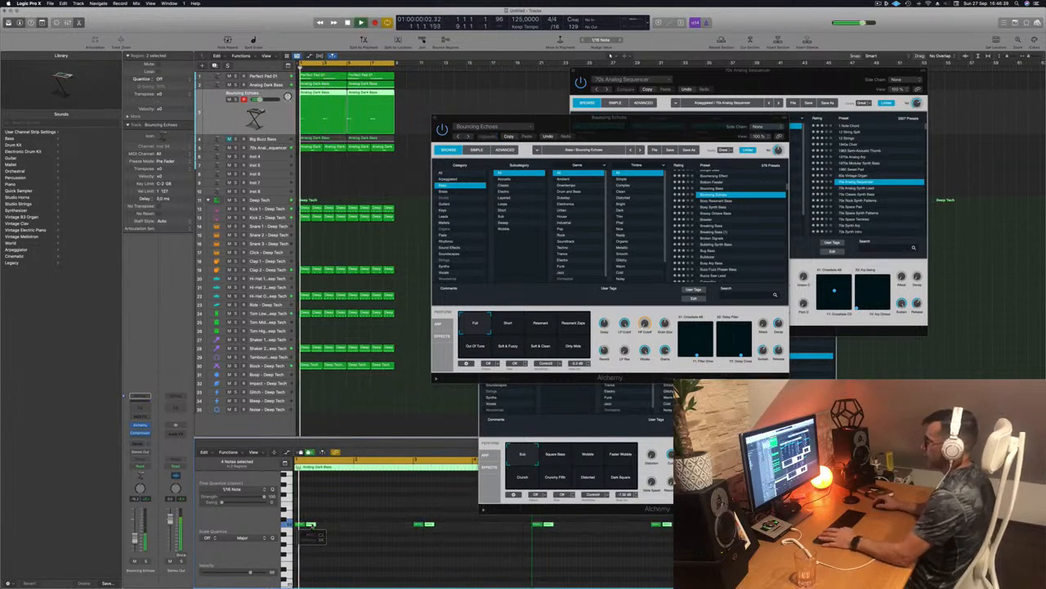
# Audition further bass presets with the doubled notes, from the octave bass through Breaking Bass to Busy Arp Bass
pyautogui.click(720, 213)
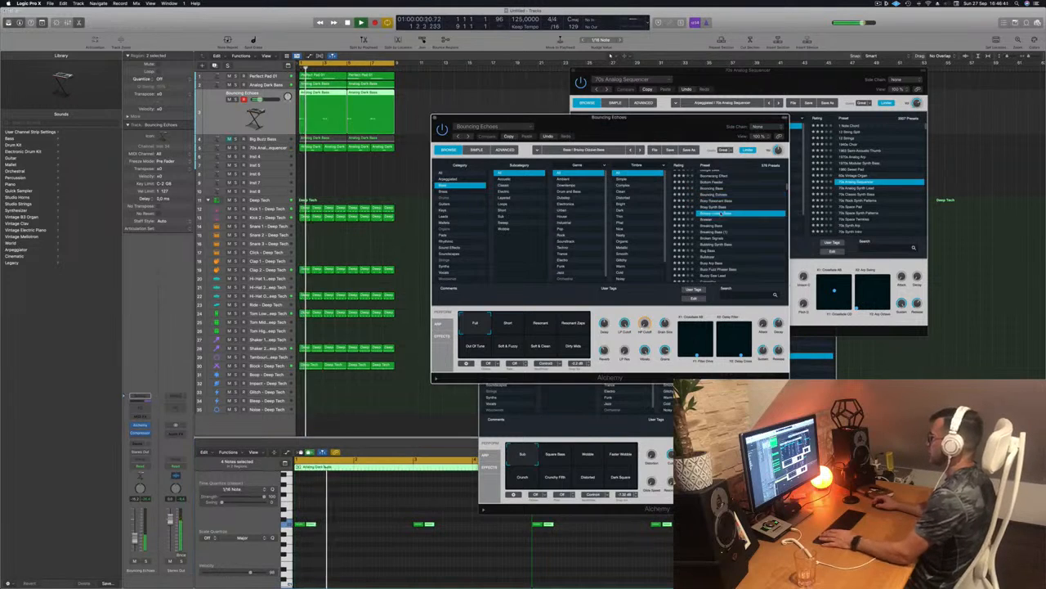
pyautogui.click(712, 219)
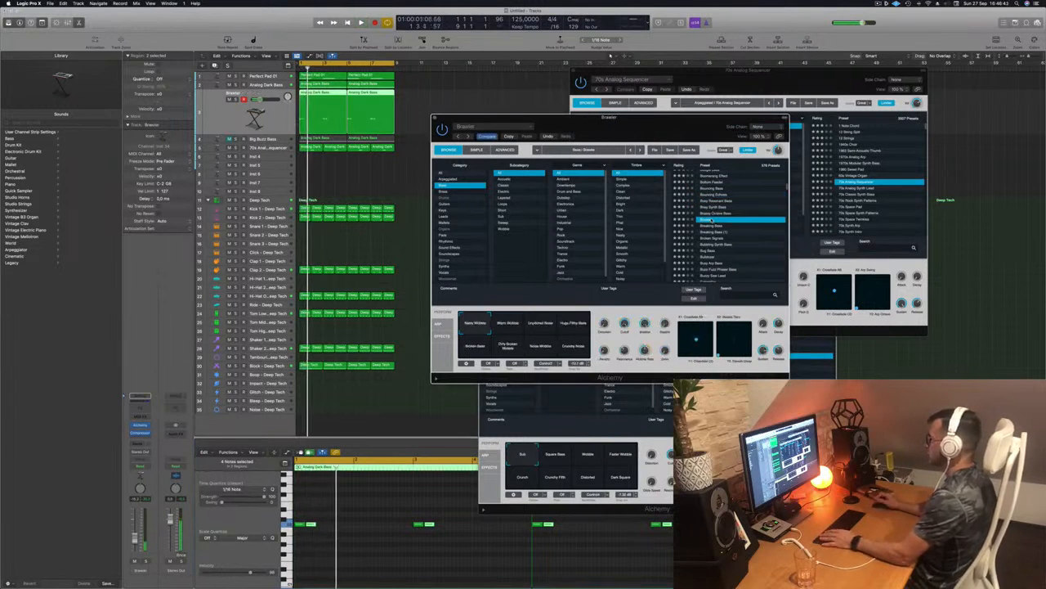
pyautogui.click(713, 225)
pyautogui.scroll(-3, 715, 228)
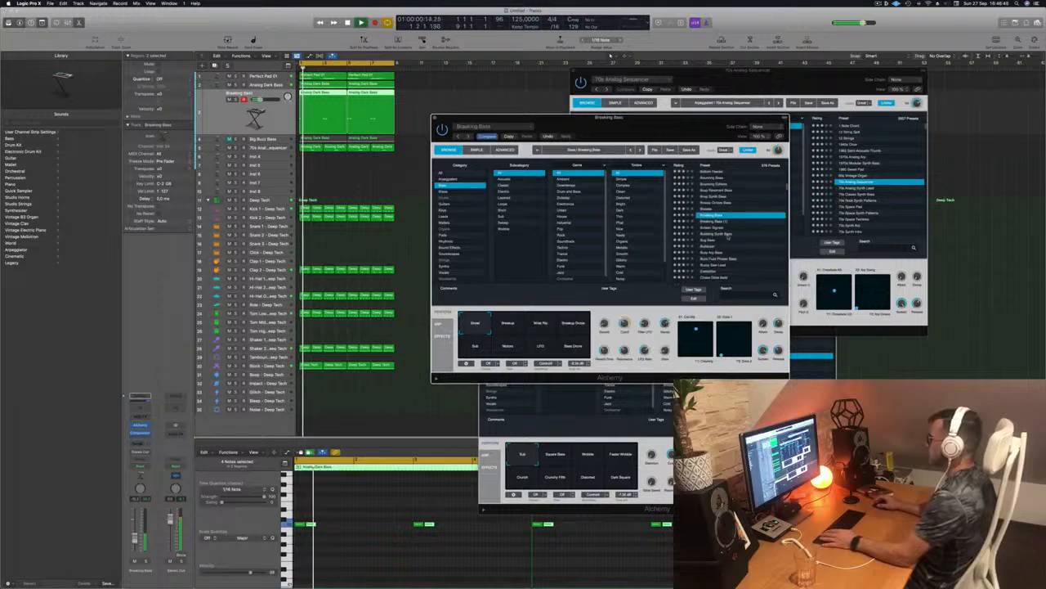
pyautogui.click(716, 226)
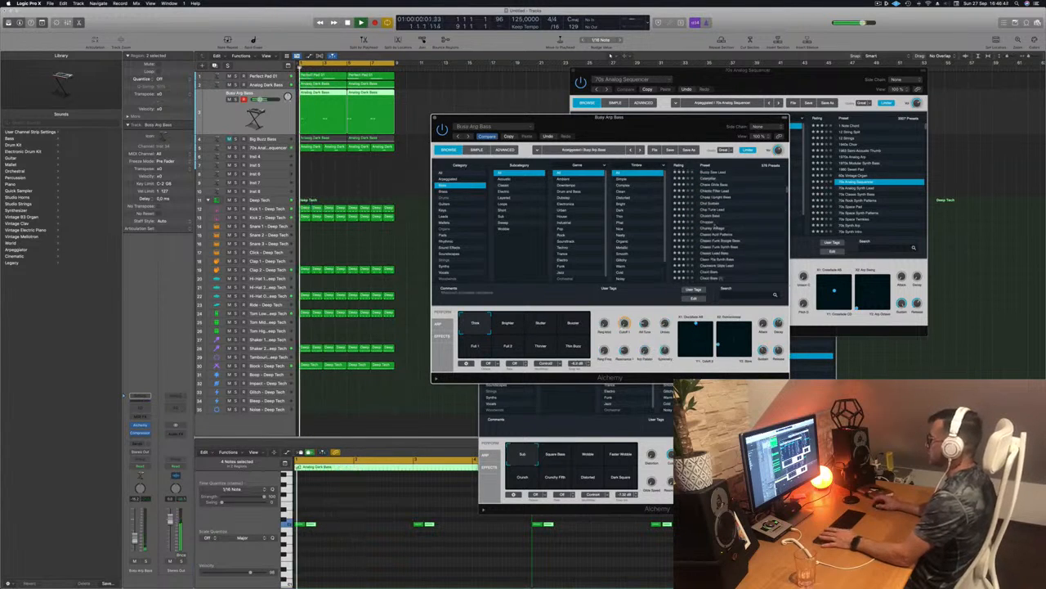
# Audition the Buzzy Saw Lead, Chaos Glide Bass and Chill Sustain presets over the loop
pyautogui.scroll(-1, 718, 225)
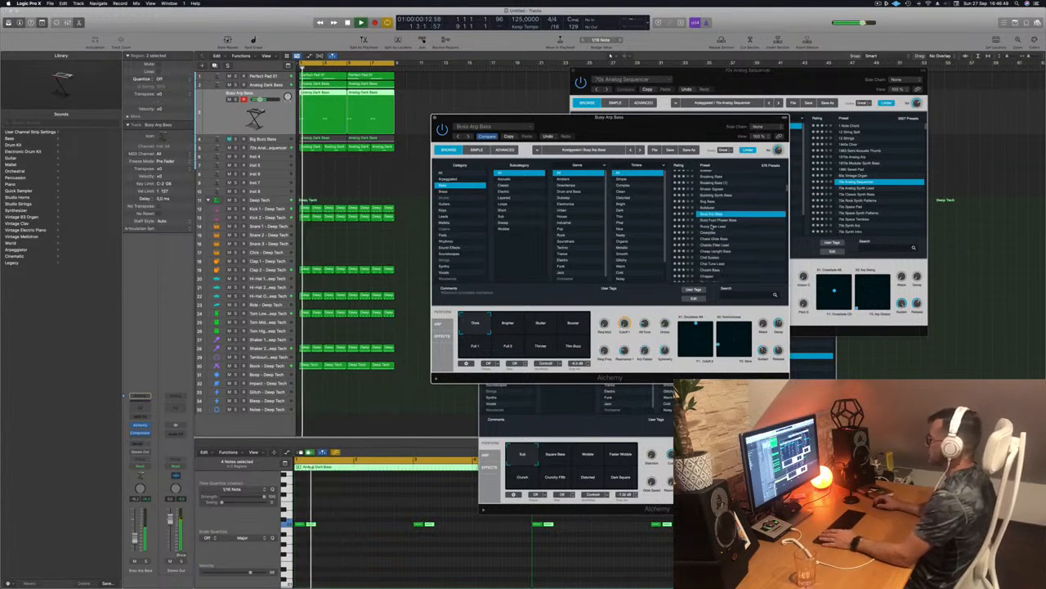
pyautogui.click(711, 227)
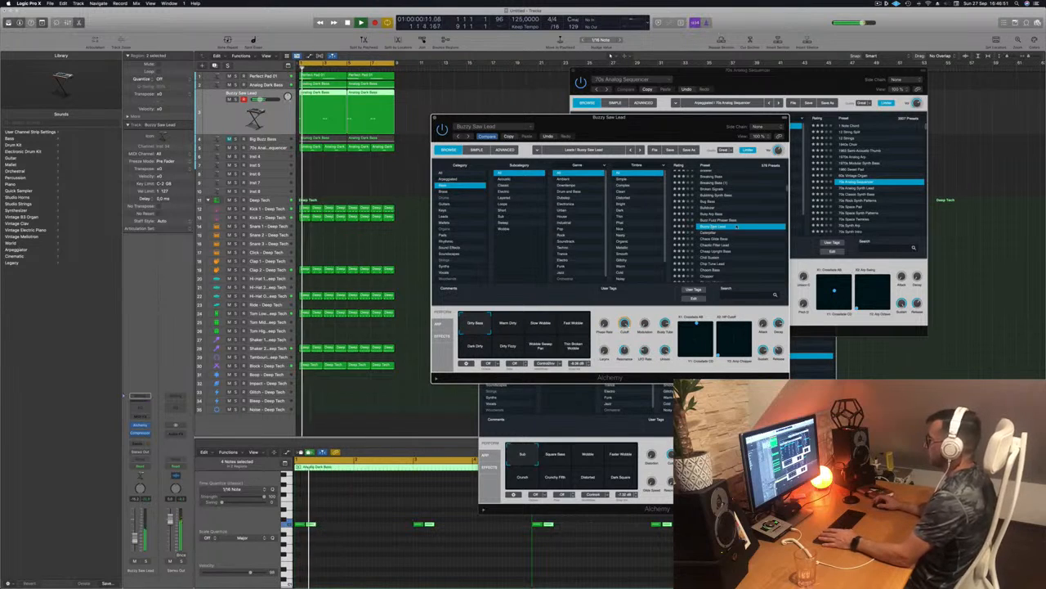
pyautogui.scroll(-2, 736, 227)
pyautogui.scroll(-1, 722, 231)
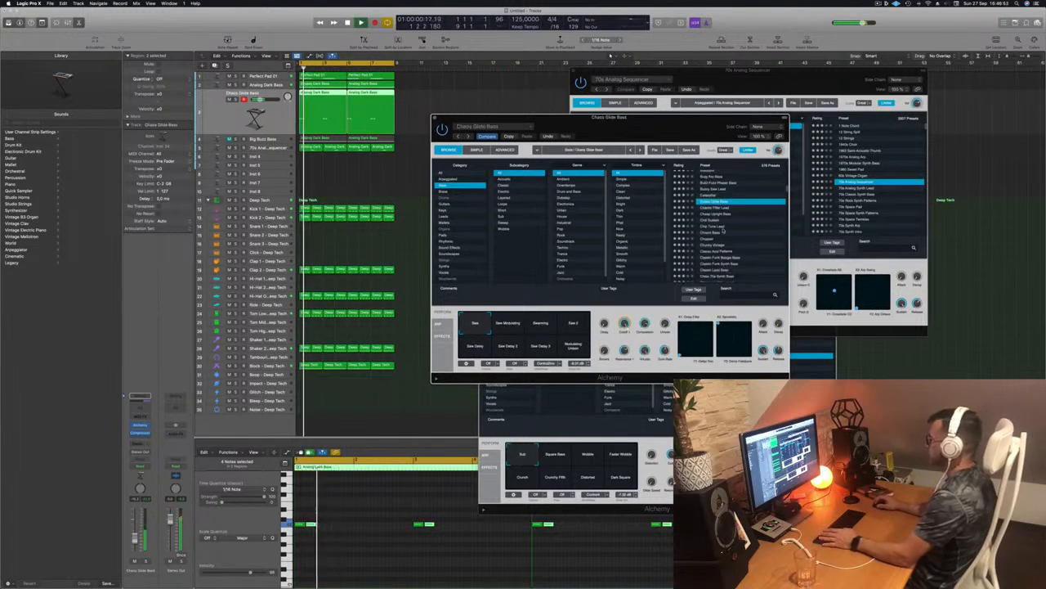
pyautogui.click(715, 220)
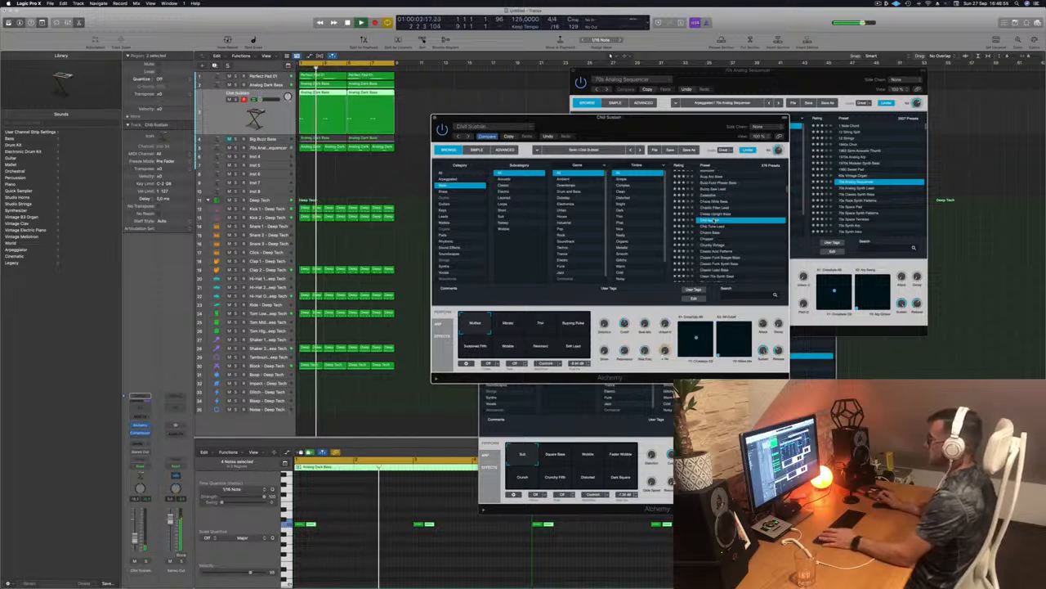
# Audition the Chunky Vintage, Classic Funk Synth Bass and Club Bass presets over the loop
pyautogui.scroll(-2, 717, 219)
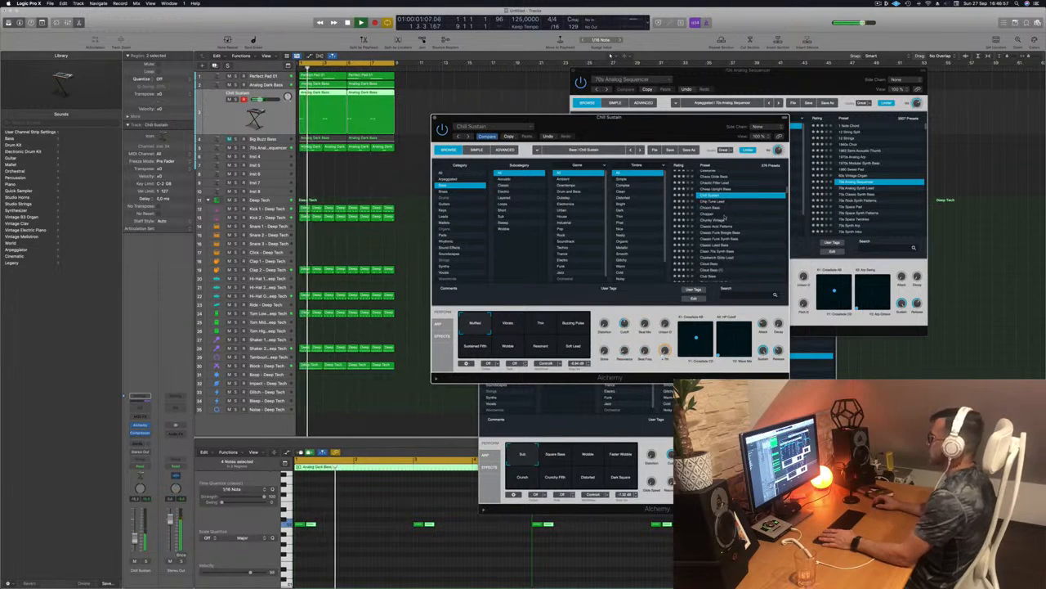
pyautogui.click(717, 220)
pyautogui.scroll(-2, 718, 220)
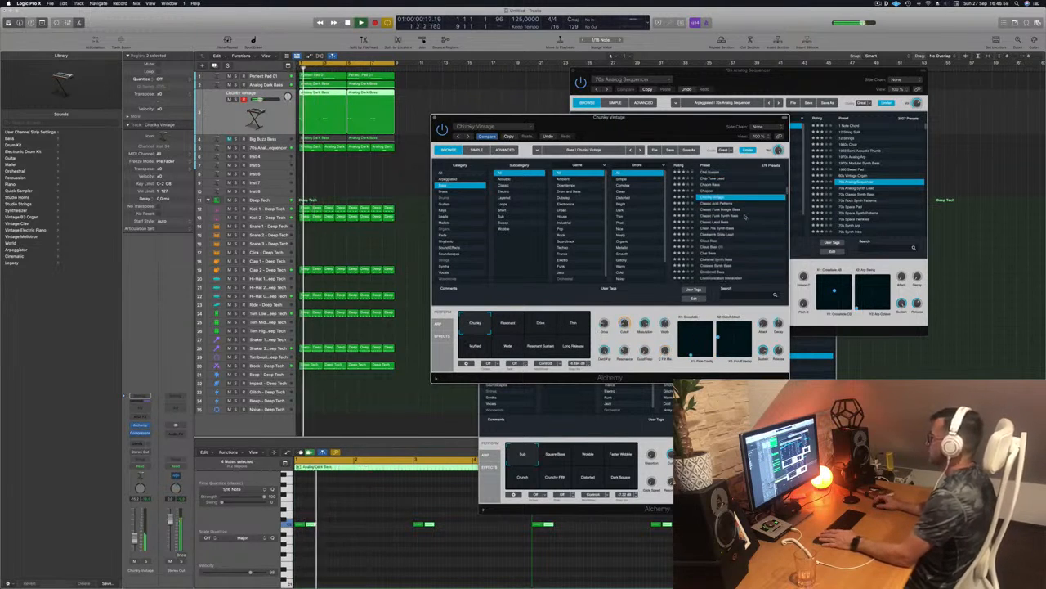
pyautogui.click(725, 216)
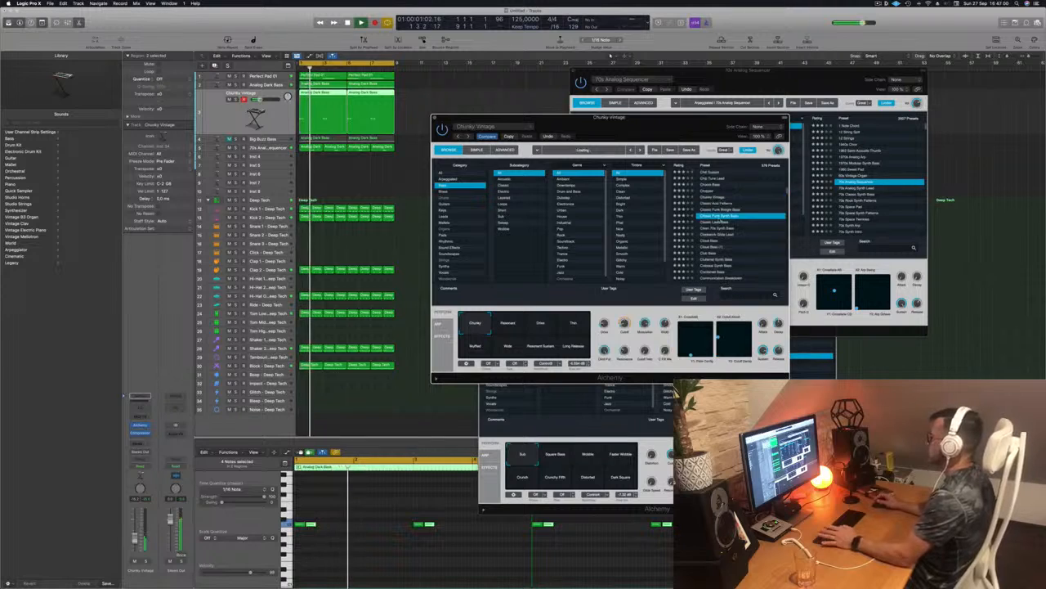
pyautogui.click(719, 252)
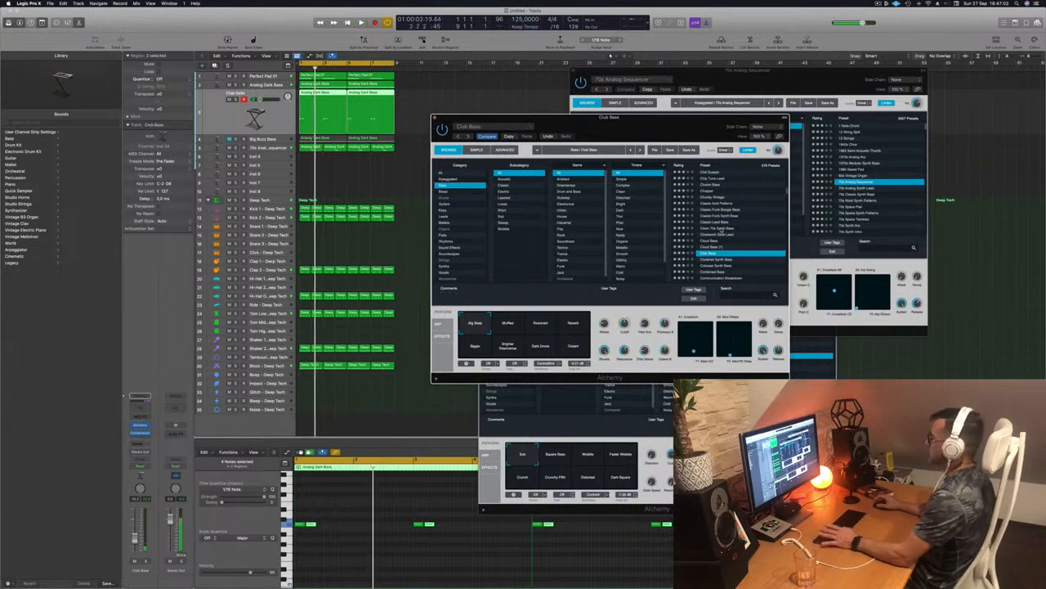
# Audition the Concussion Bass, Corrosion and Dark And Deep Bass presets over the loop
pyautogui.scroll(-2, 723, 232)
pyautogui.click(712, 255)
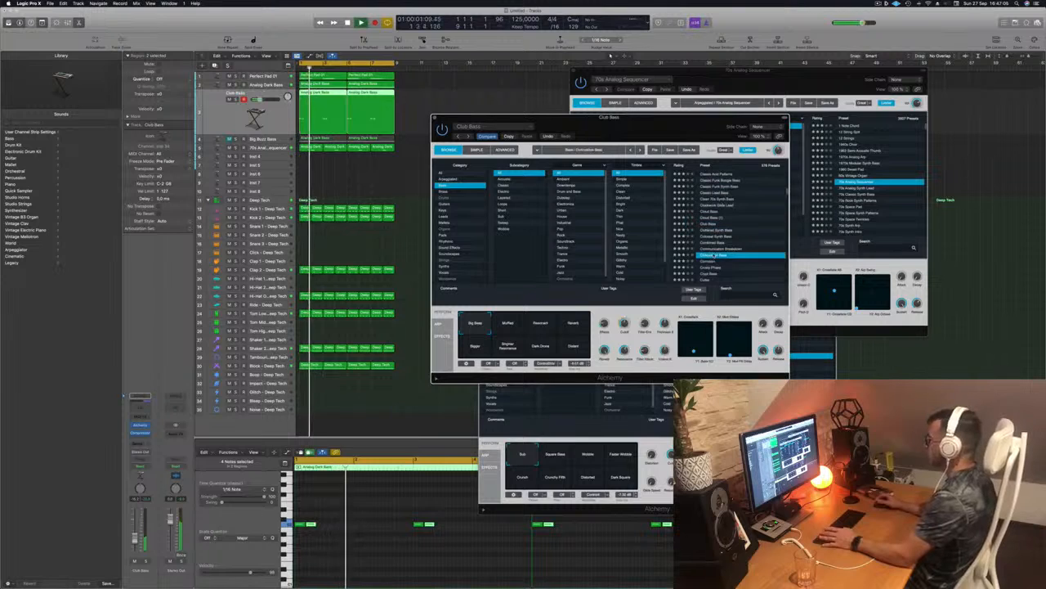
pyautogui.scroll(-2, 711, 237)
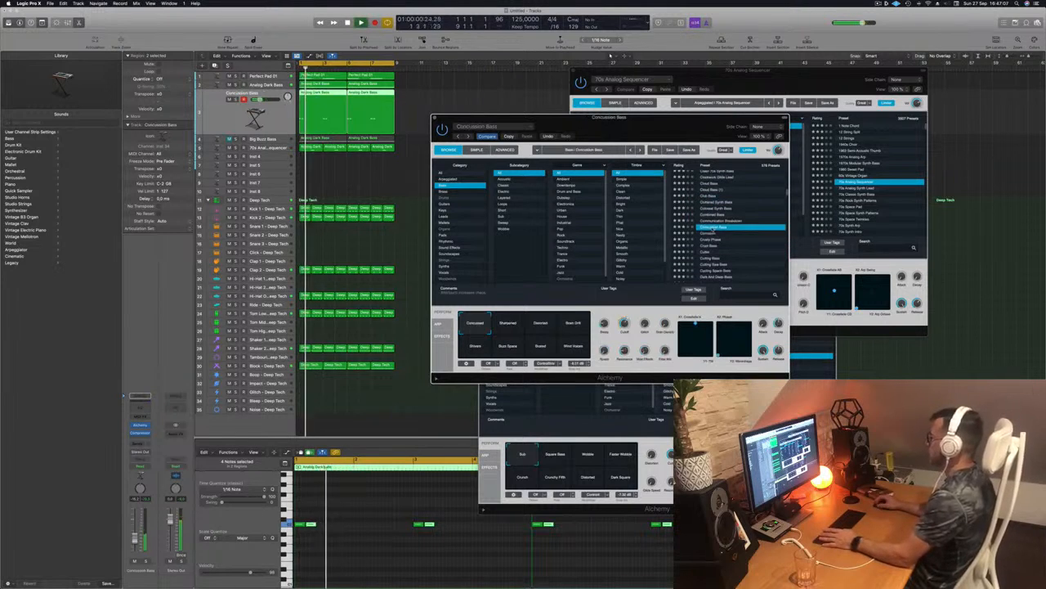
pyautogui.click(711, 233)
pyautogui.scroll(-2, 712, 241)
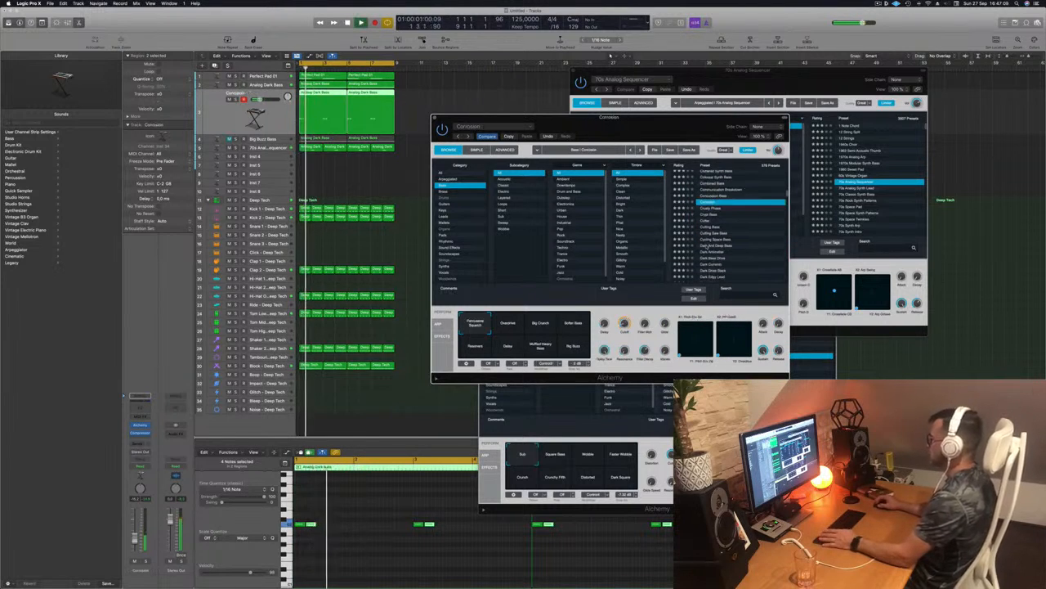
pyautogui.click(706, 247)
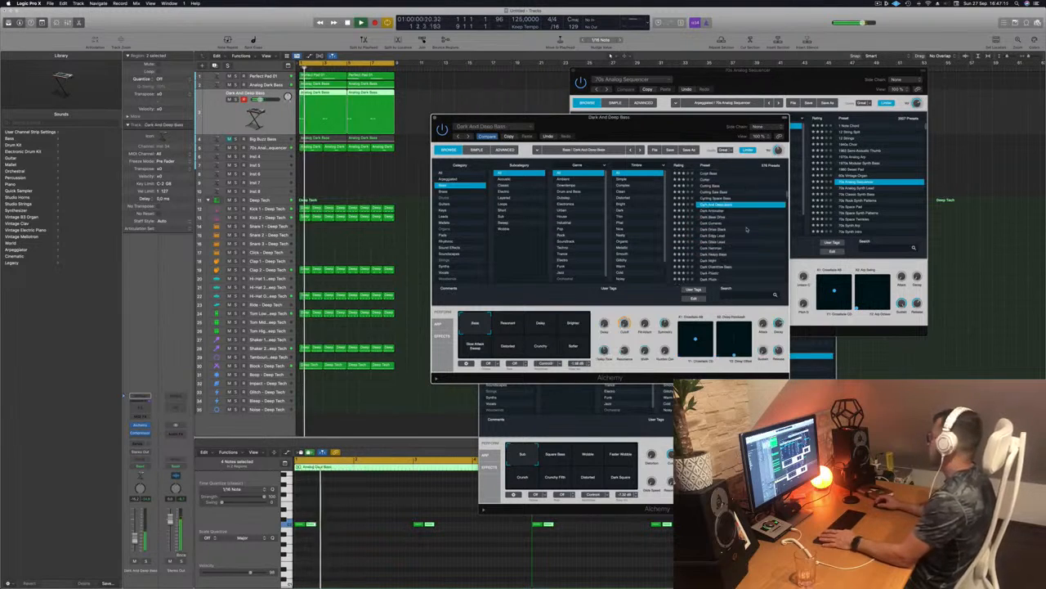
# Audition the Dark Drive Stack, Dark Edgy Lead, Dark Glide Lead, Dark Hammer and Dark Night presets over the loop
pyautogui.scroll(-3, 736, 229)
pyautogui.click(711, 231)
pyautogui.press('space')
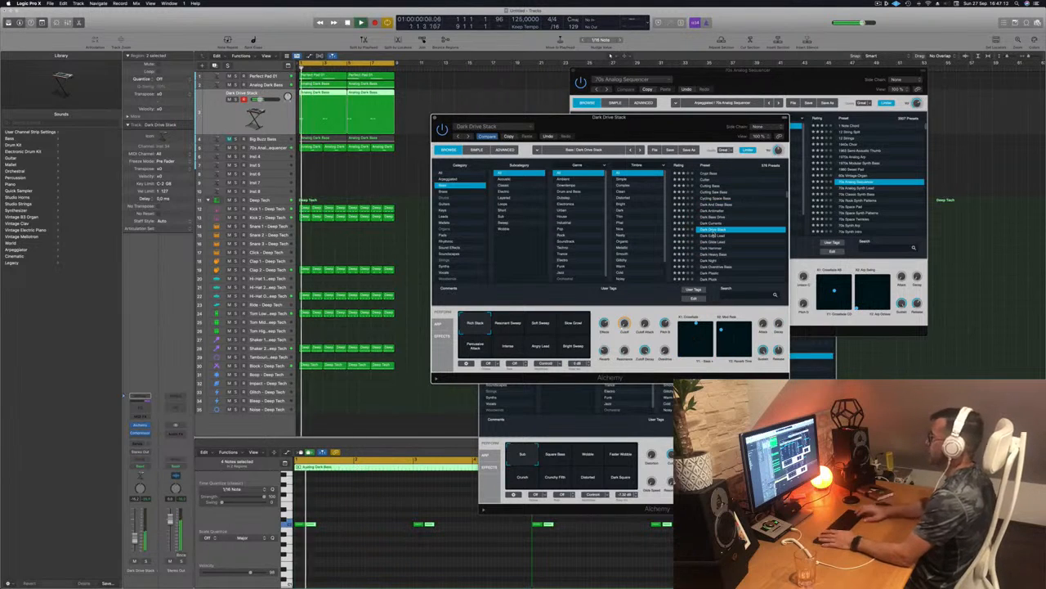
pyautogui.click(713, 235)
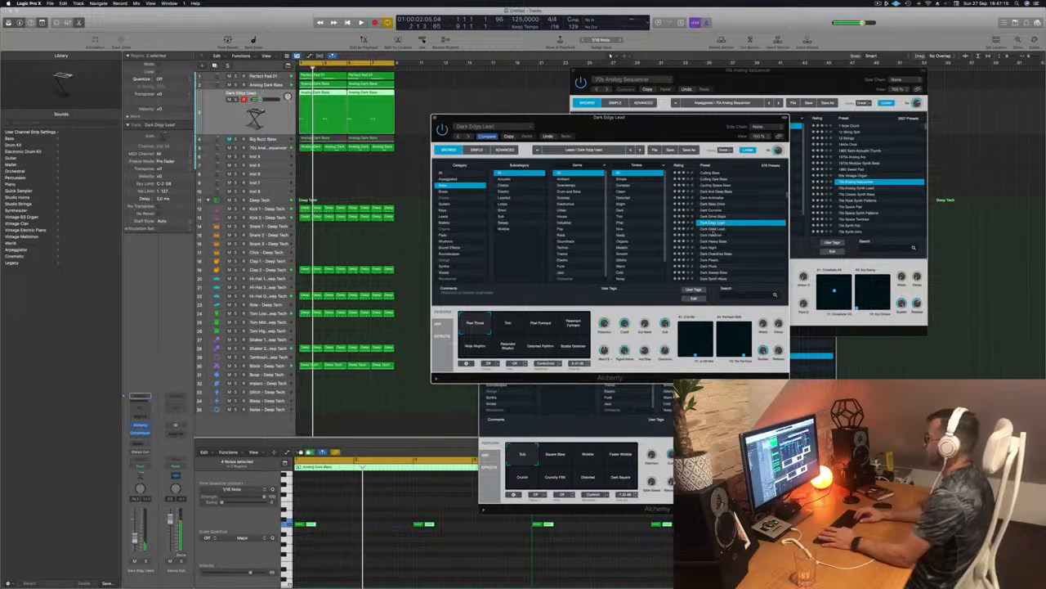
pyautogui.click(713, 230)
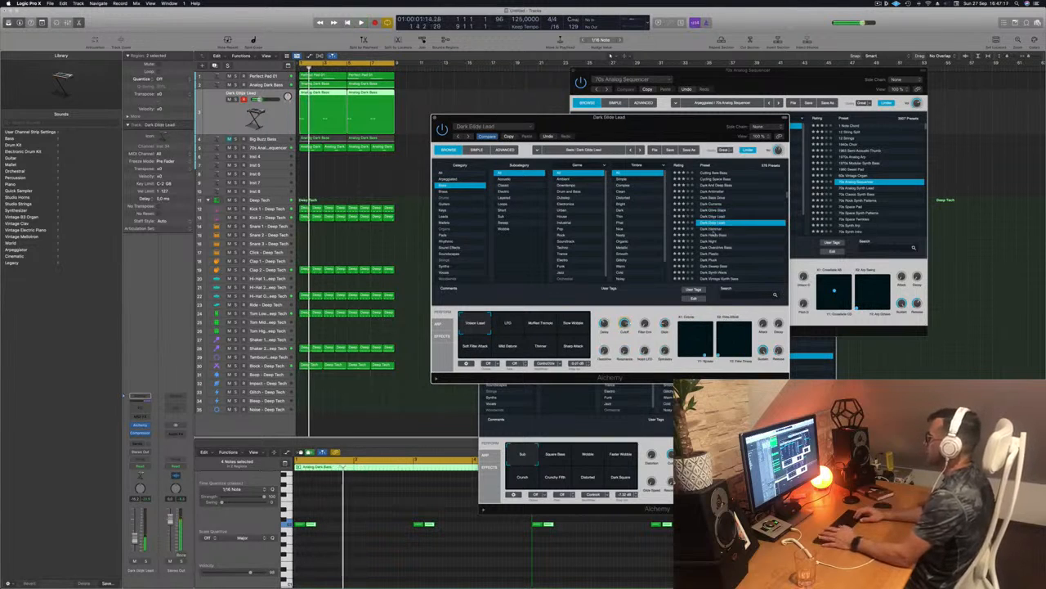
pyautogui.click(713, 229)
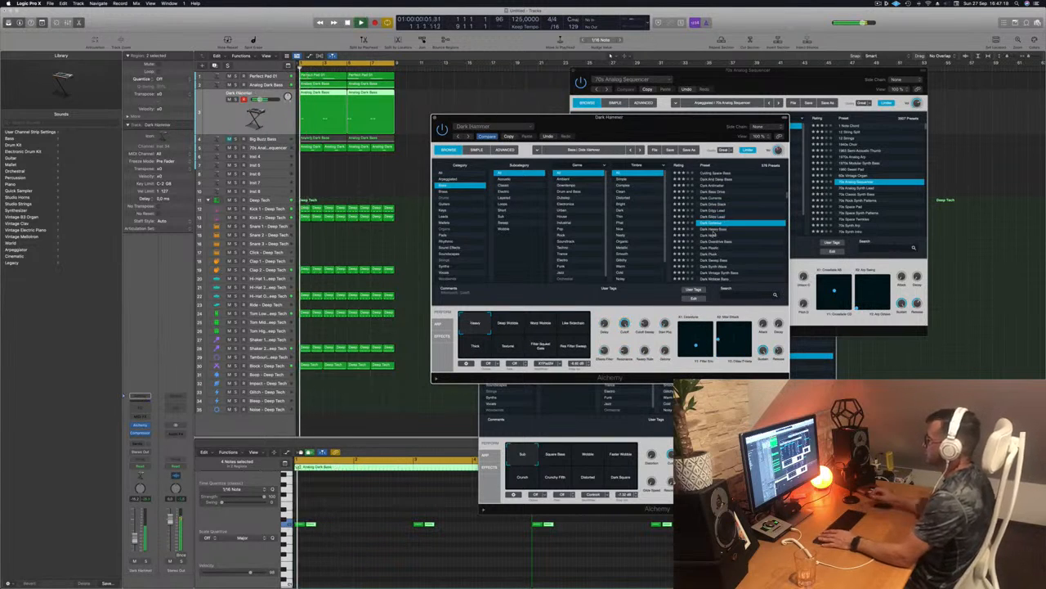
pyautogui.click(712, 234)
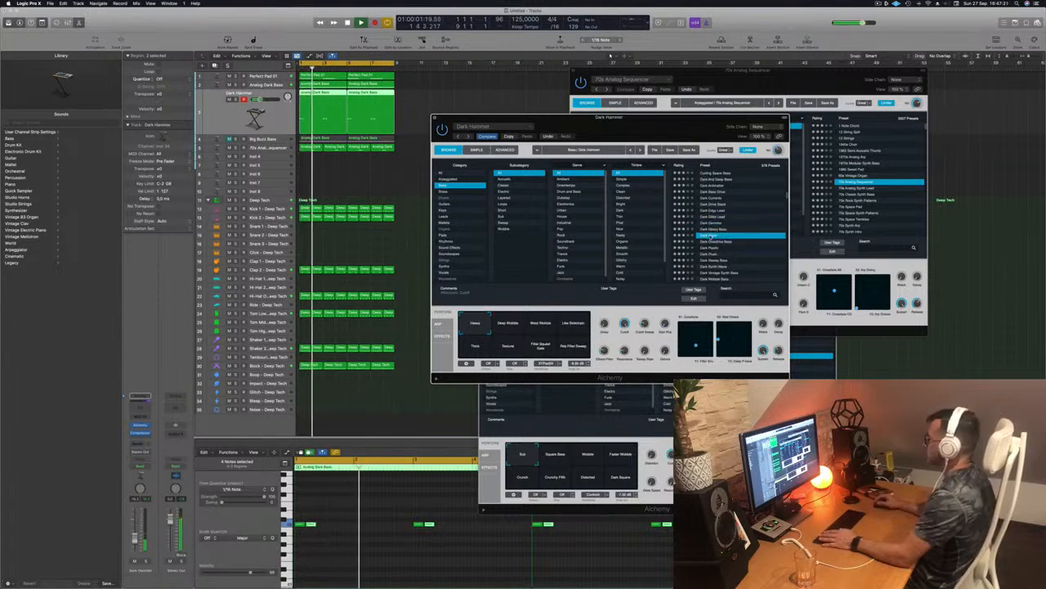
# Return to the start of the Bass preset list and load its first preset
pyautogui.scroll(10, 719, 229)
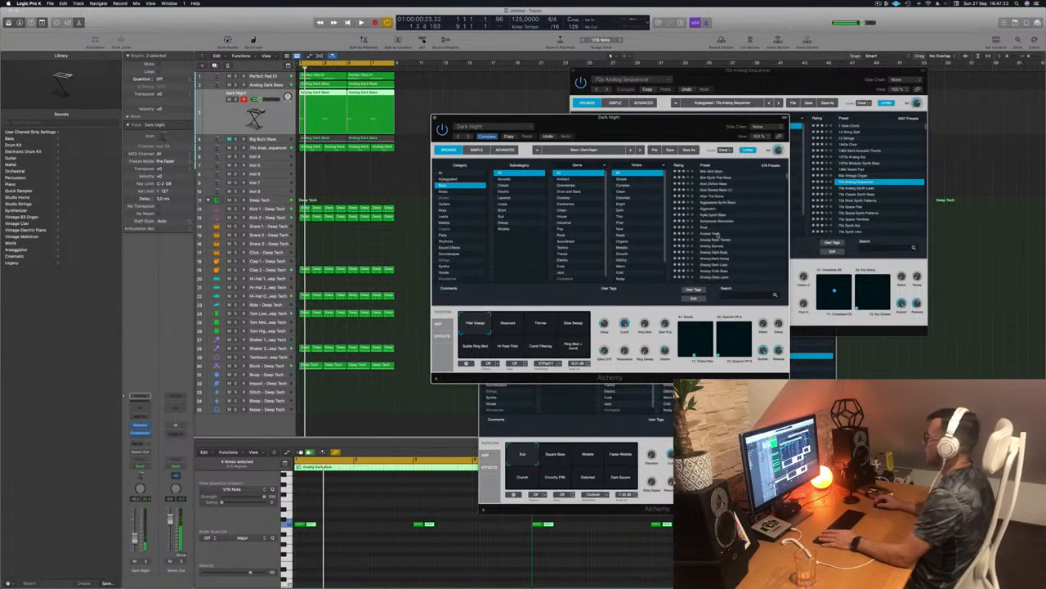
pyautogui.click(718, 173)
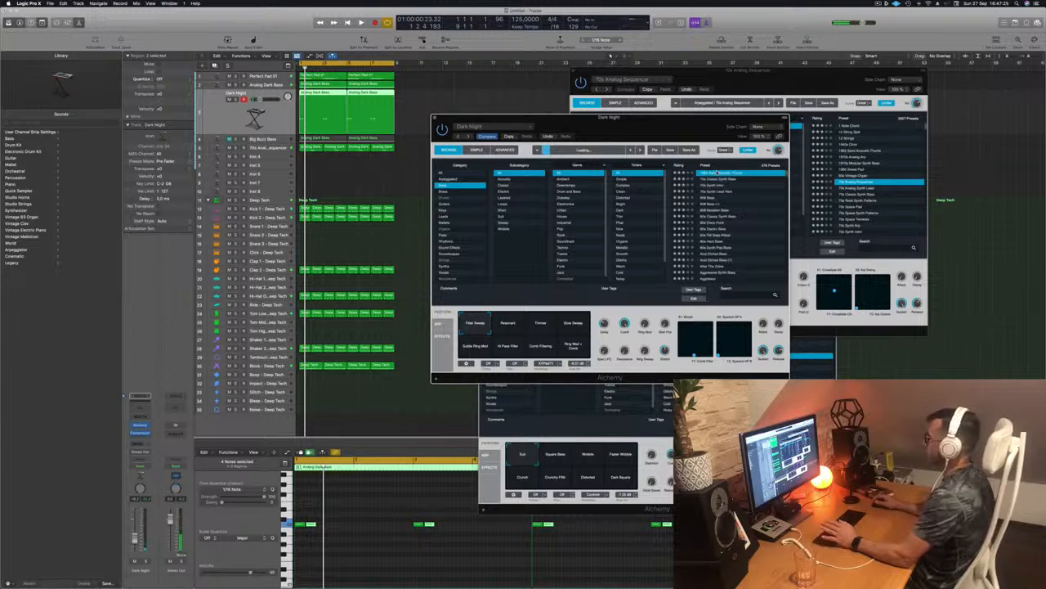
# Load the 70s Classic Synth Bass preset and audition its Bright, Mod Sequence and Short & Dirty variations over the loop
pyautogui.click(716, 179)
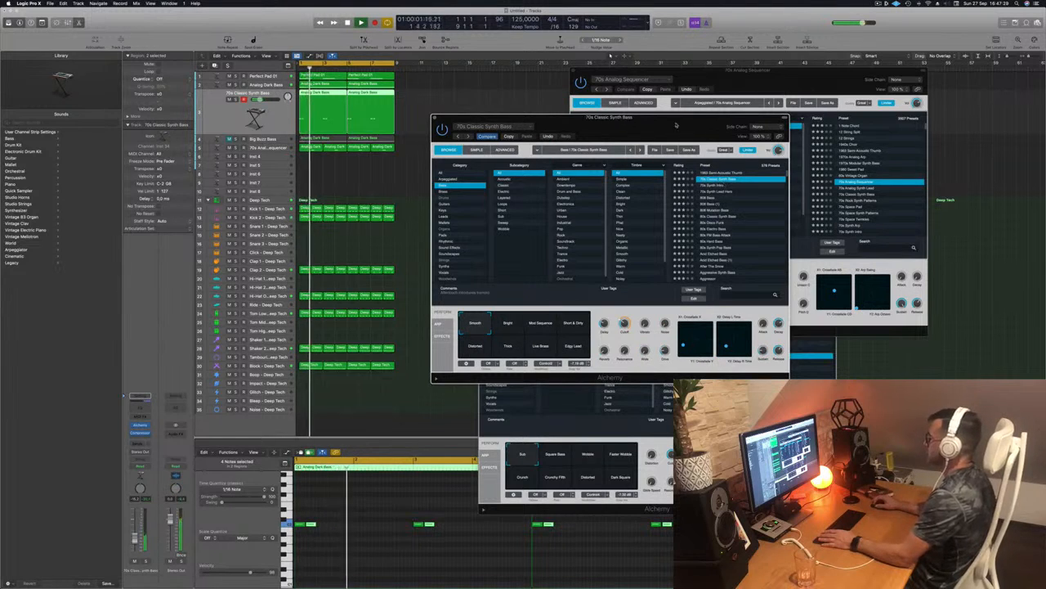
pyautogui.moveTo(676, 124); pyautogui.dragTo(694, 128)
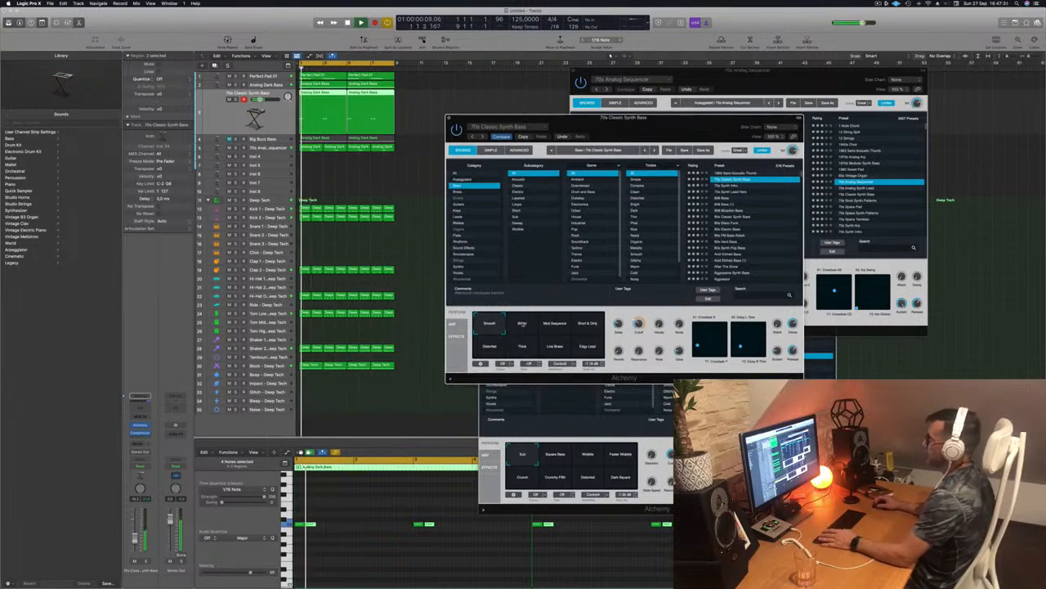
pyautogui.click(521, 323)
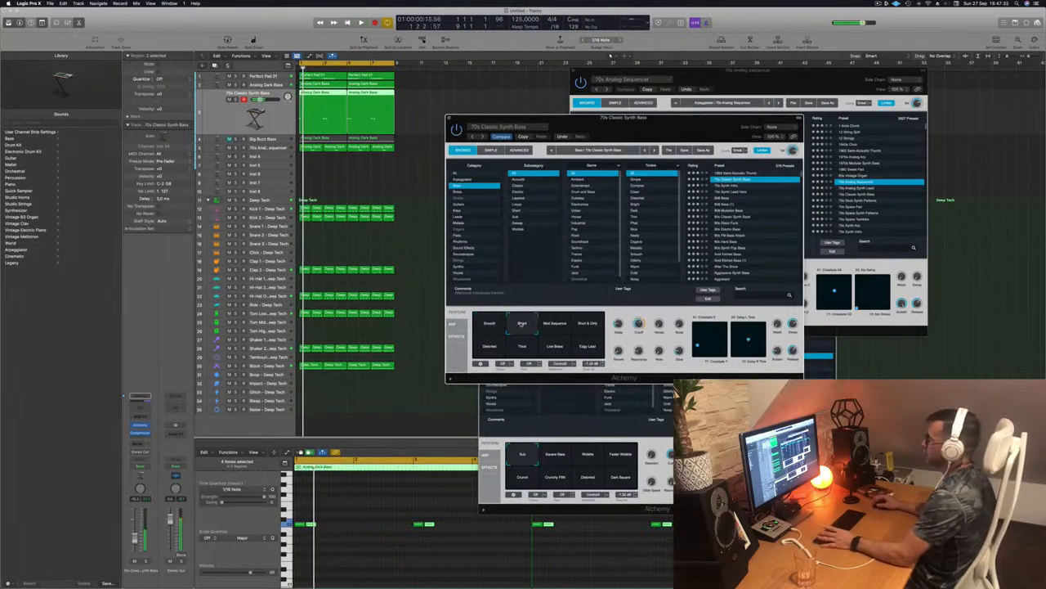
pyautogui.click(574, 324)
pyautogui.click(556, 324)
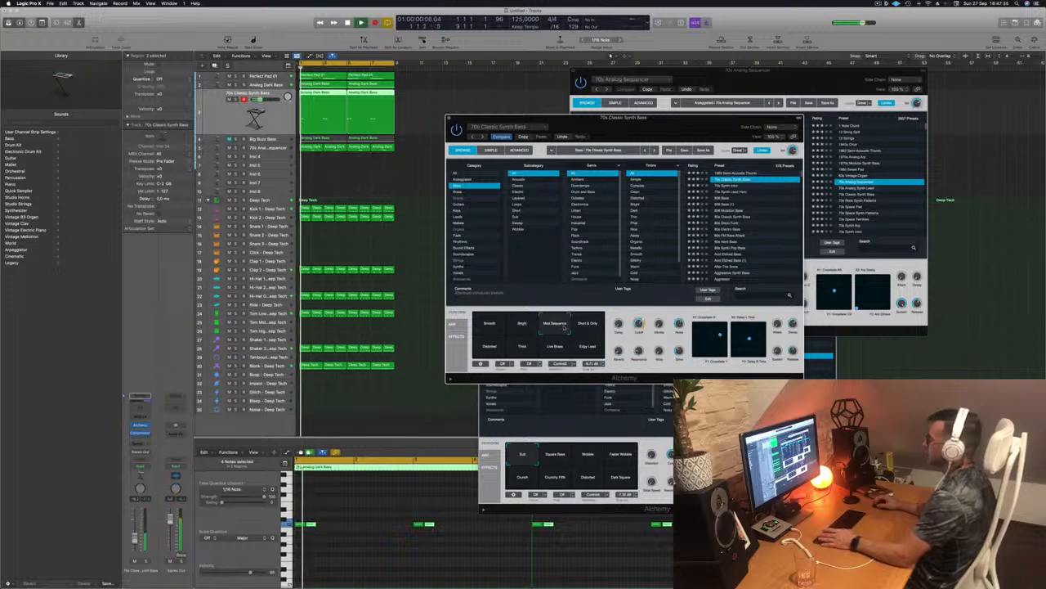
pyautogui.click(588, 324)
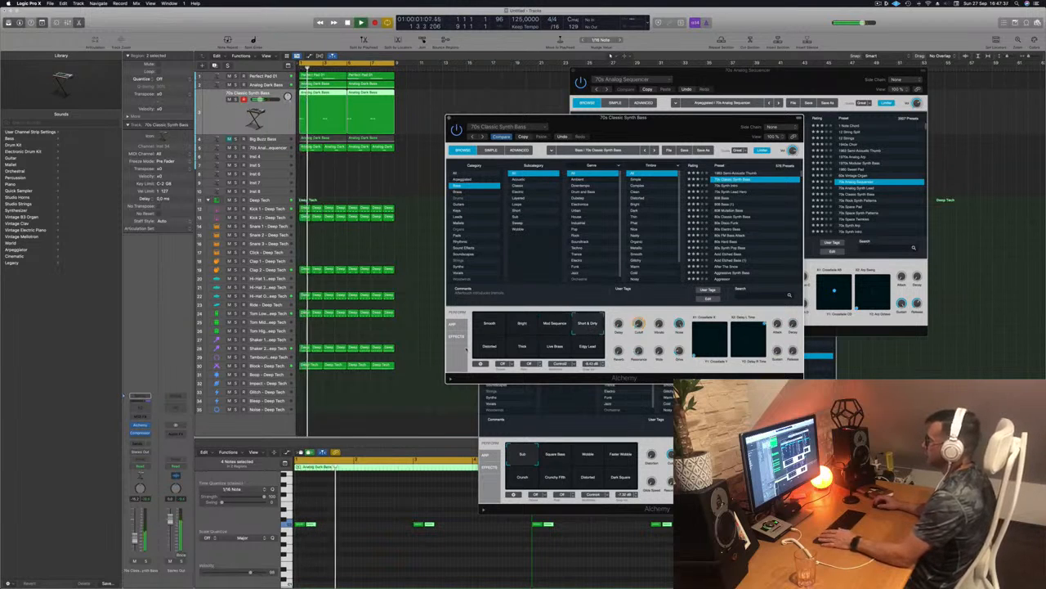
# Audition the preset's Distorted, Thick, Live Brass and Edgy Lead variations, then return to Smooth
pyautogui.click(483, 350)
pyautogui.click(521, 350)
pyautogui.press('space')
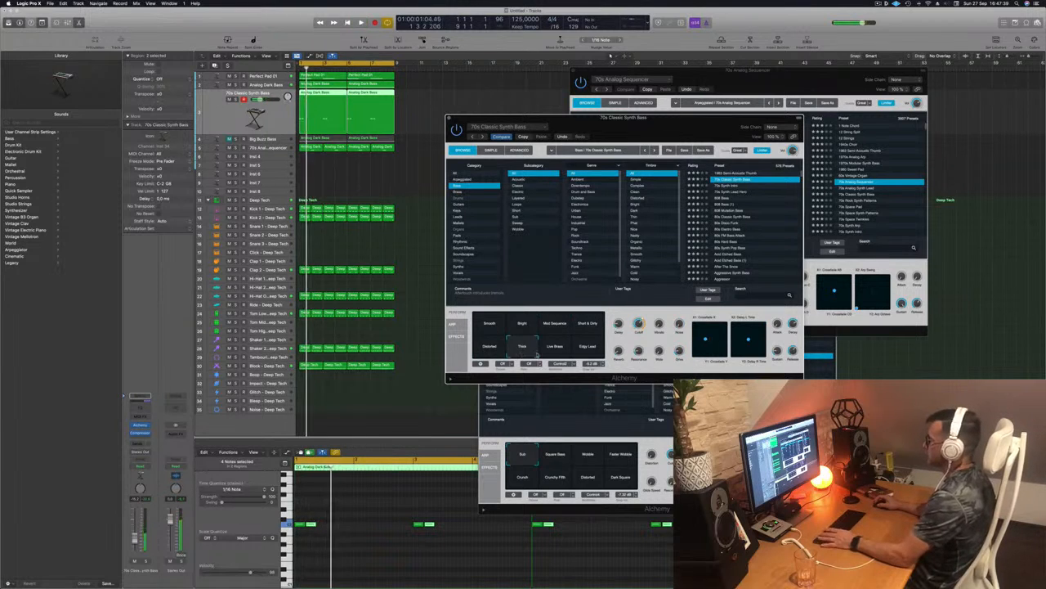
pyautogui.click(555, 349)
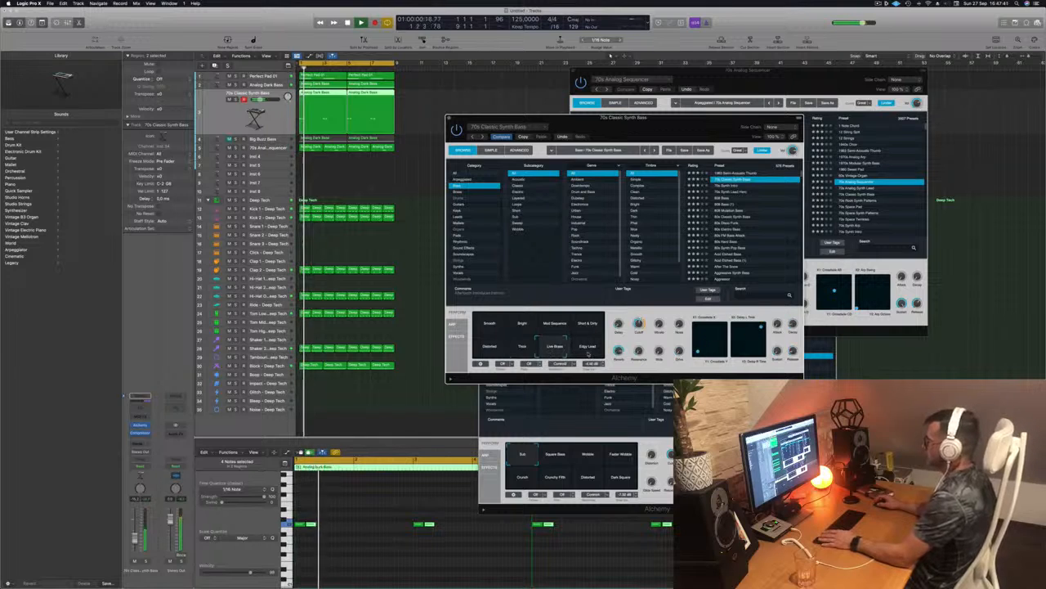
pyautogui.click(587, 350)
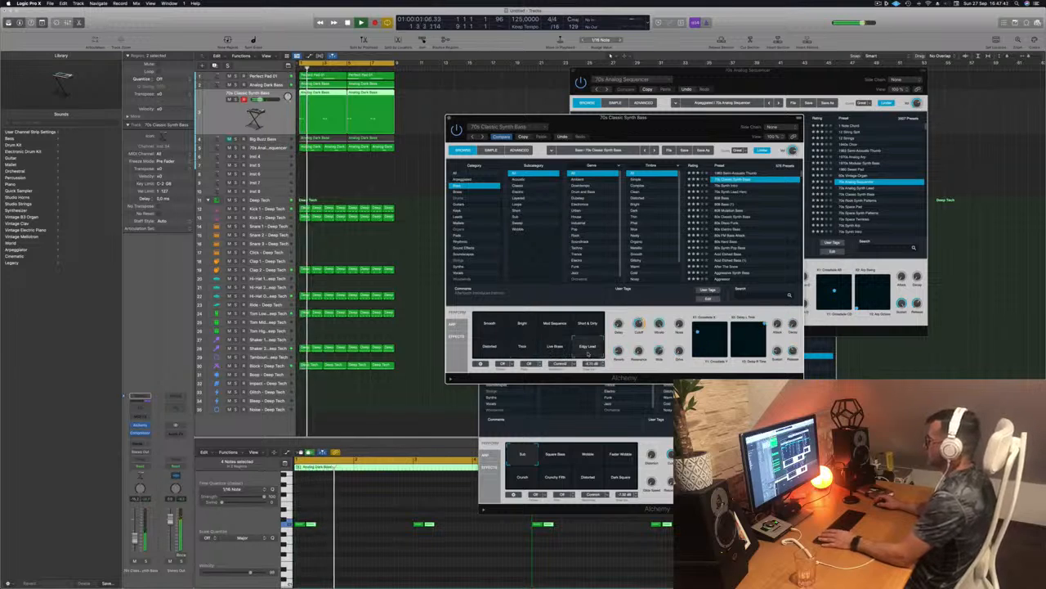
pyautogui.click(490, 325)
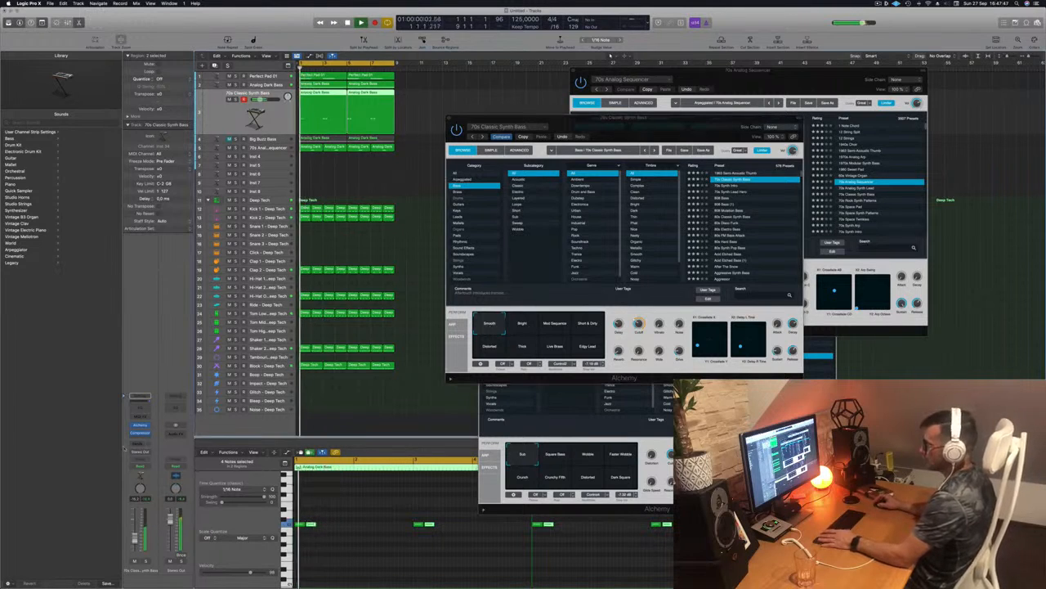
# Add a send to Bus 6 on the 70s Classic Synth Bass channel and play the loop
pyautogui.click(139, 397)
pyautogui.moveTo(164, 452)
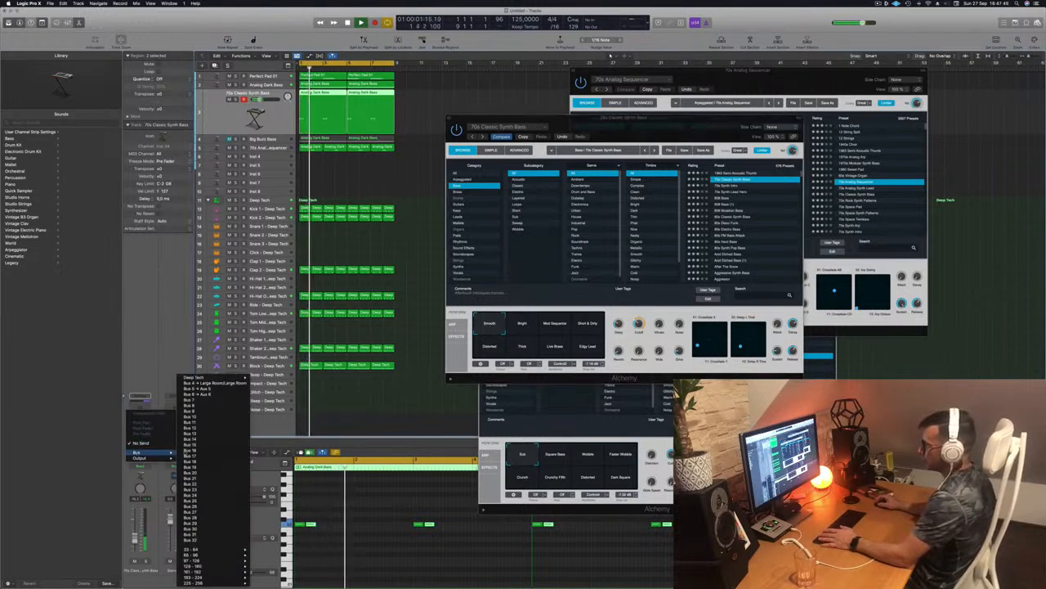
pyautogui.click(193, 394)
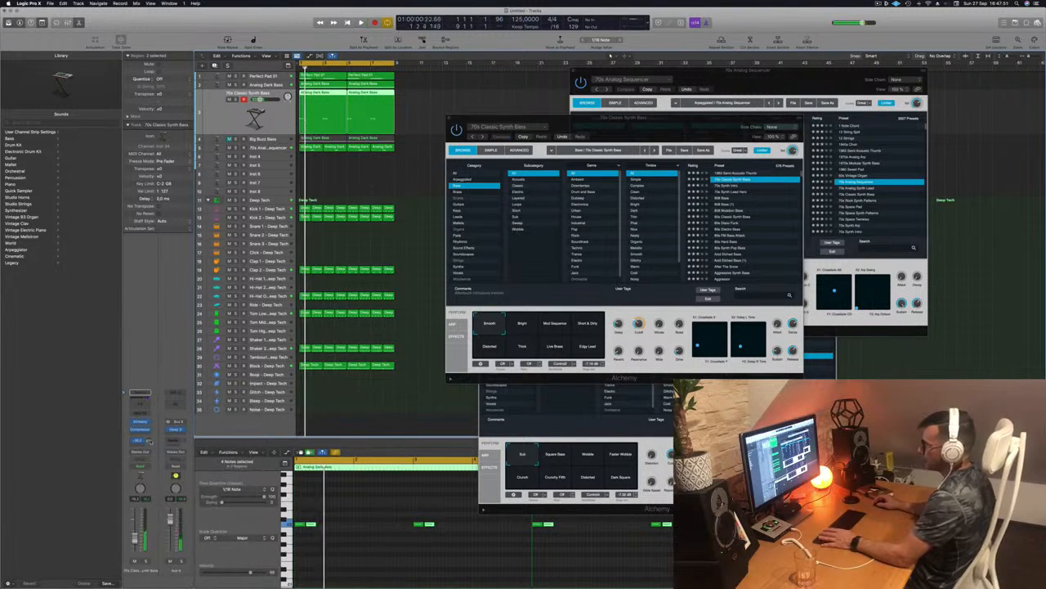
pyautogui.press('space')
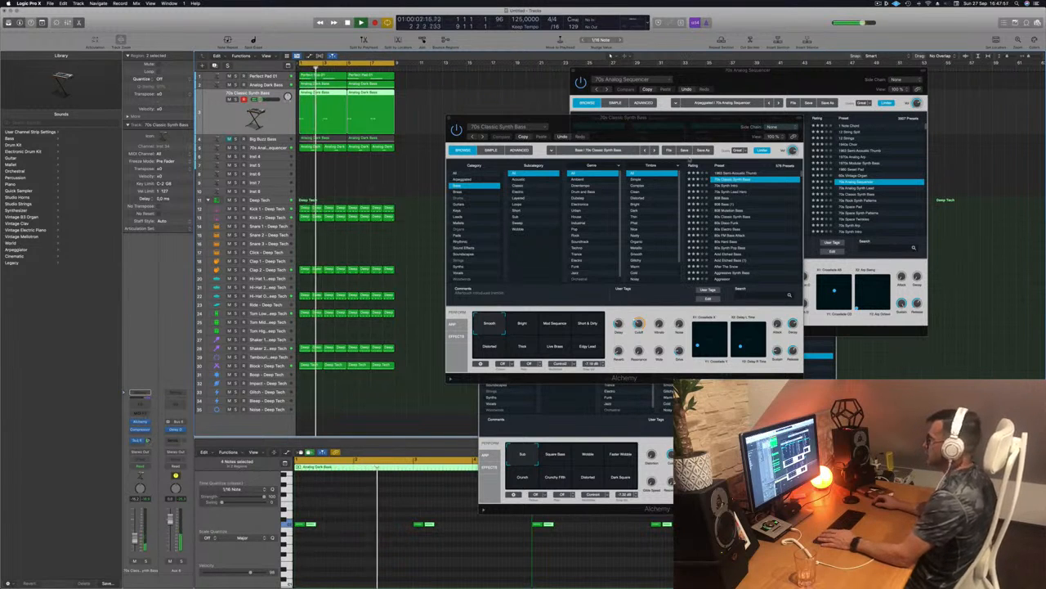
# Audition the Bright, Short & Dirty and Distorted variations of 70s Classic Synth Bass with the new send active
pyautogui.moveTo(672, 120); pyautogui.dragTo(702, 159)
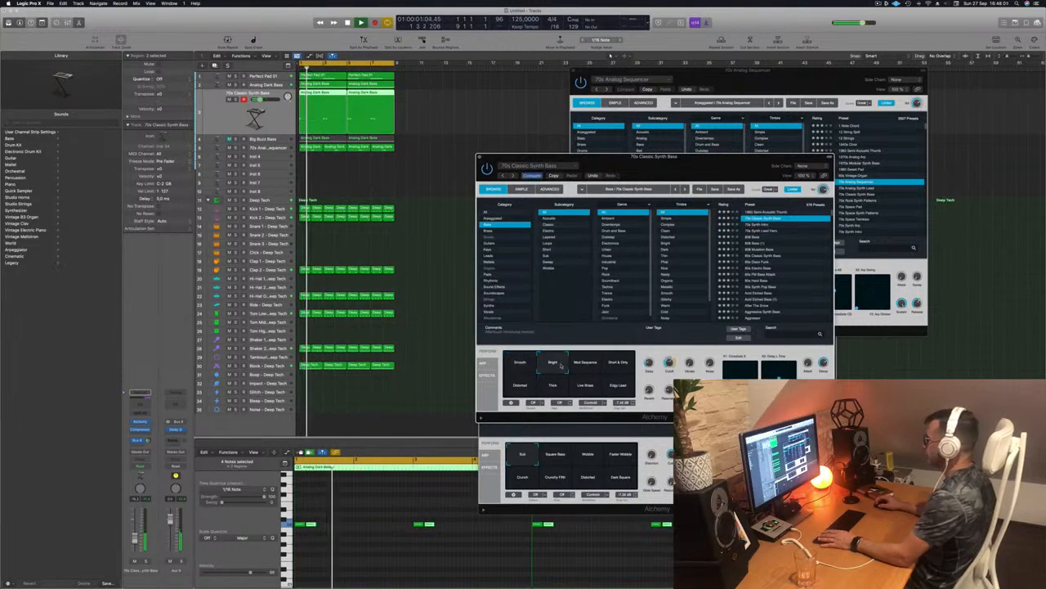
pyautogui.moveTo(520, 363); pyautogui.dragTo(623, 367)
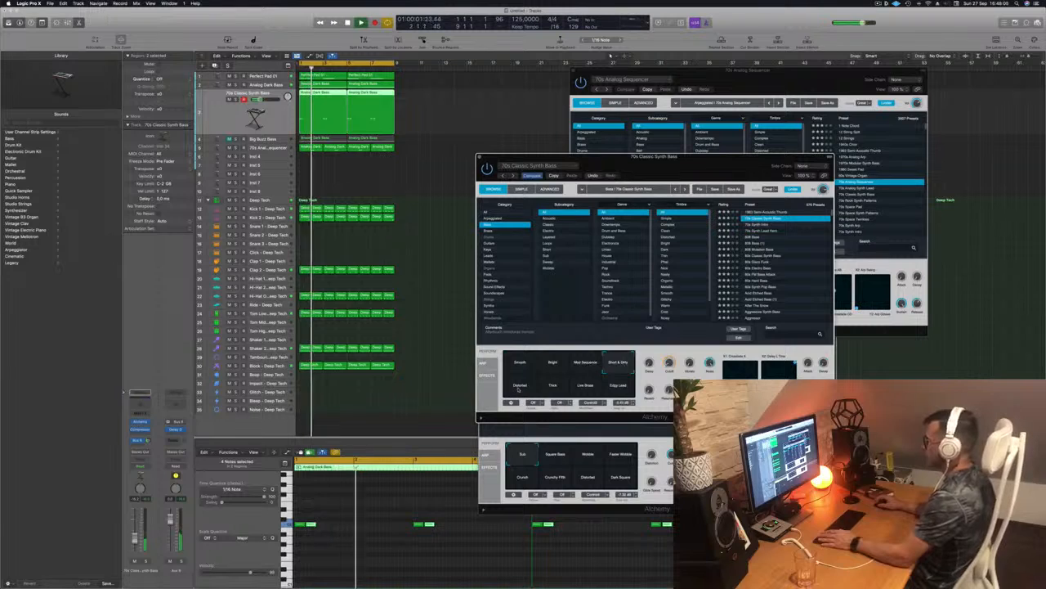
pyautogui.click(518, 388)
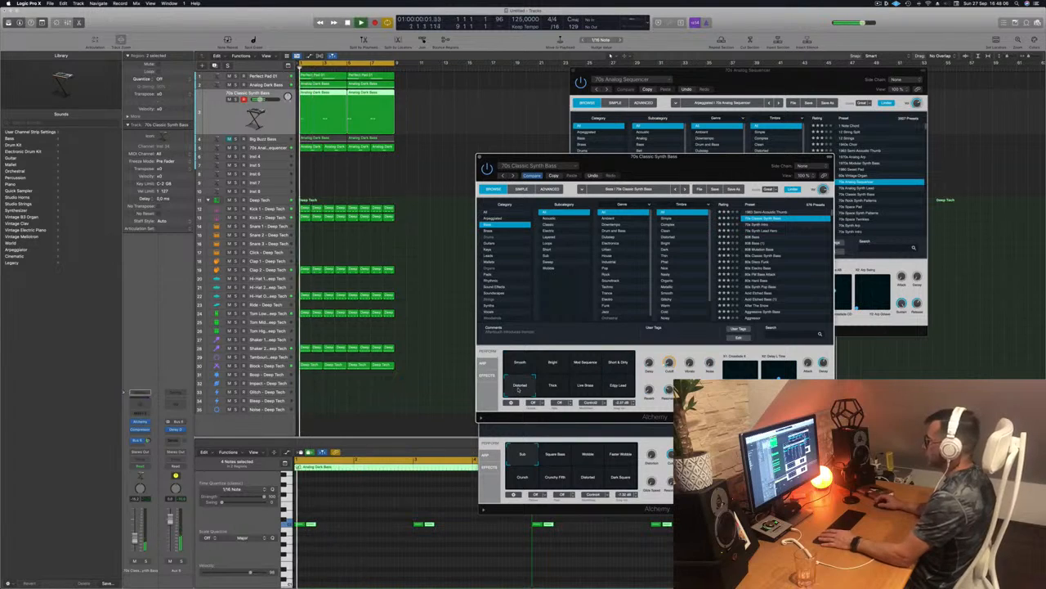
# Audition the 70s Synth Intro, 70s Synth Lead Hero, 808 Bass, 80s Classic Synth Bass and 80s Electric Bass presets over the loop
pyautogui.click(767, 225)
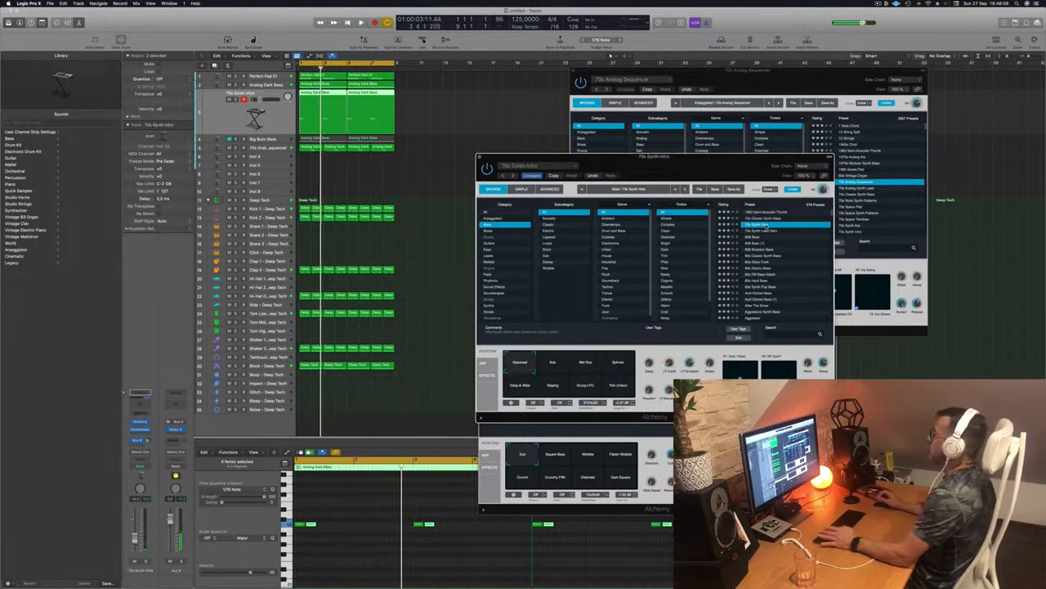
pyautogui.click(760, 230)
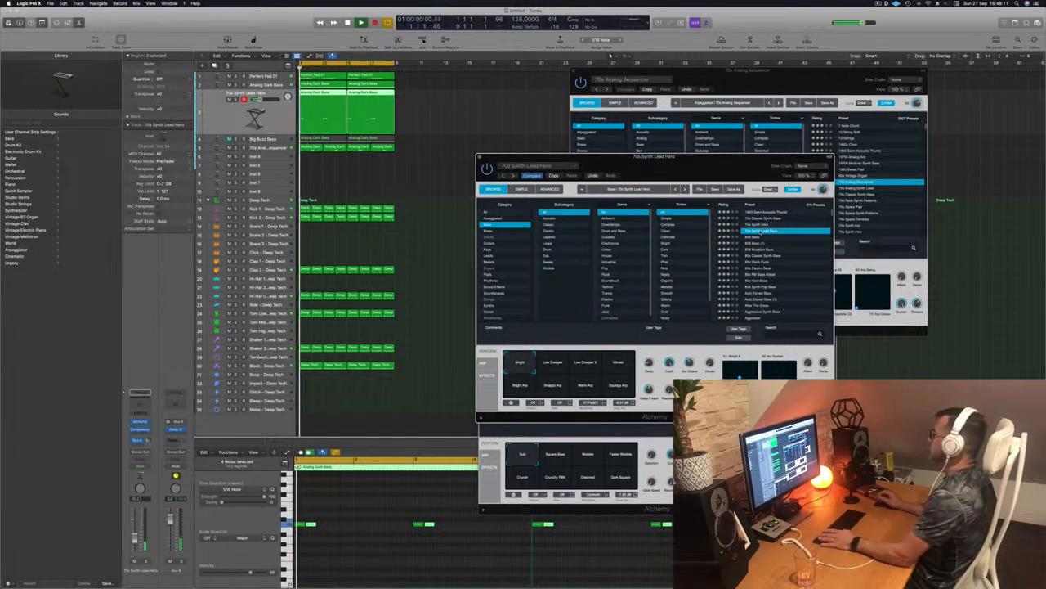
pyautogui.click(761, 243)
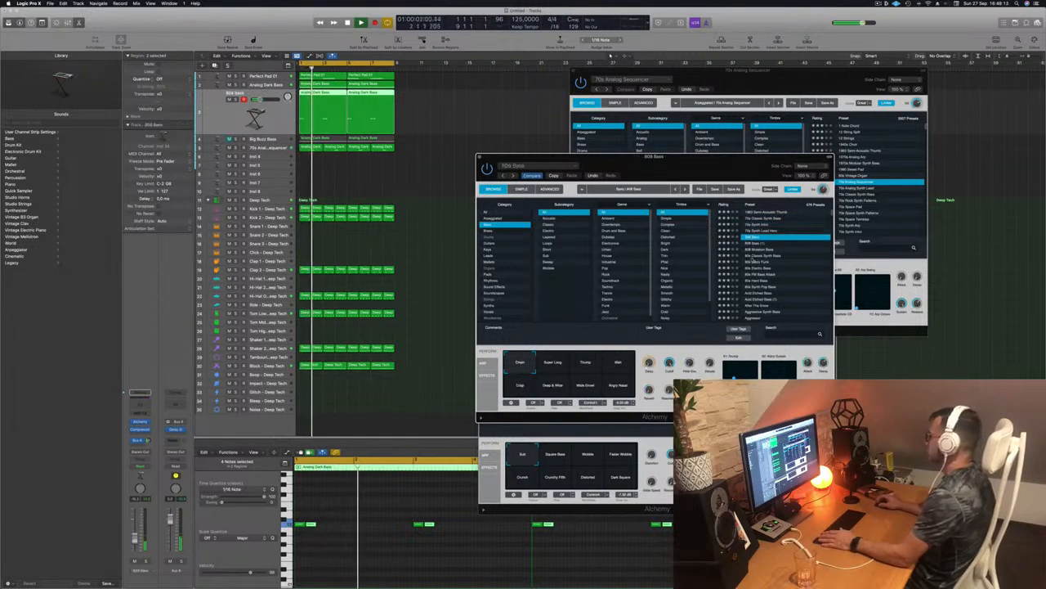
pyautogui.click(764, 256)
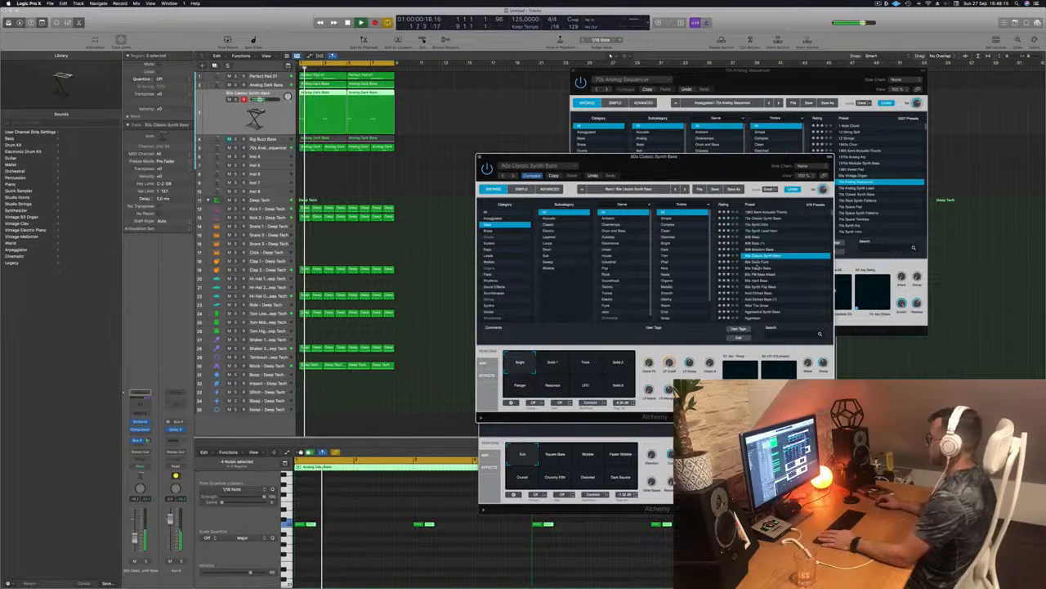
pyautogui.click(759, 267)
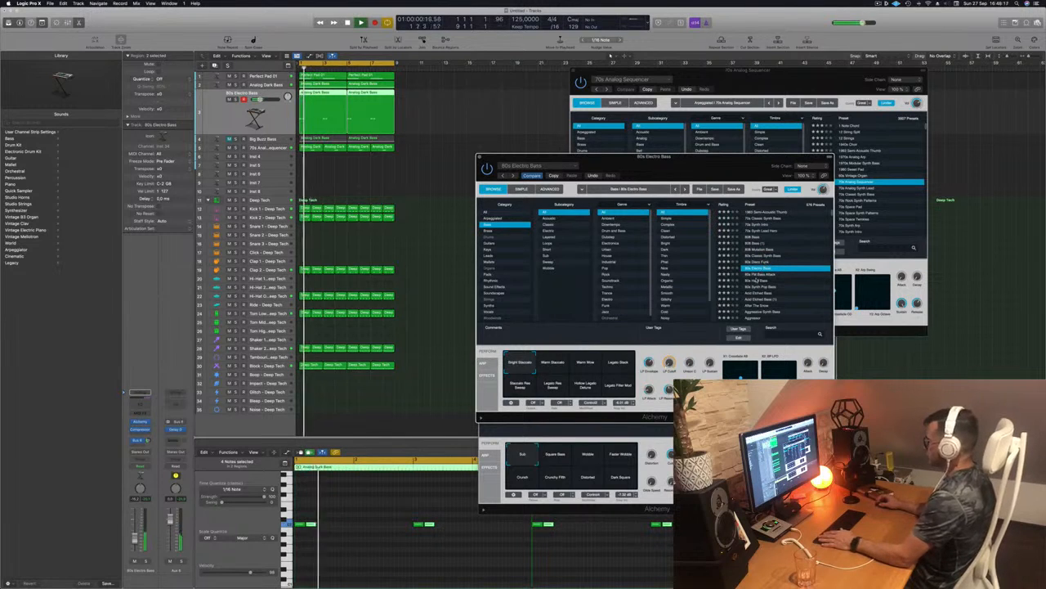
# Audition the 80s Hard Bass, Acid Etched Bass and Aggressive Synth Bass presets over the loop
pyautogui.click(757, 280)
pyautogui.press('Down')
pyautogui.press('Down')
pyautogui.press('Down')
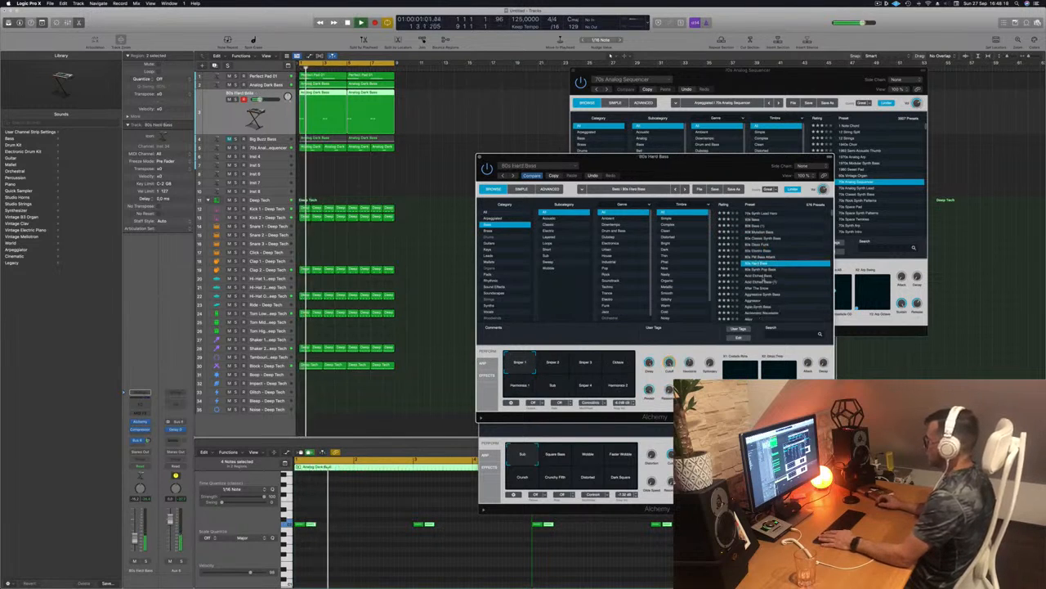
pyautogui.press('Down')
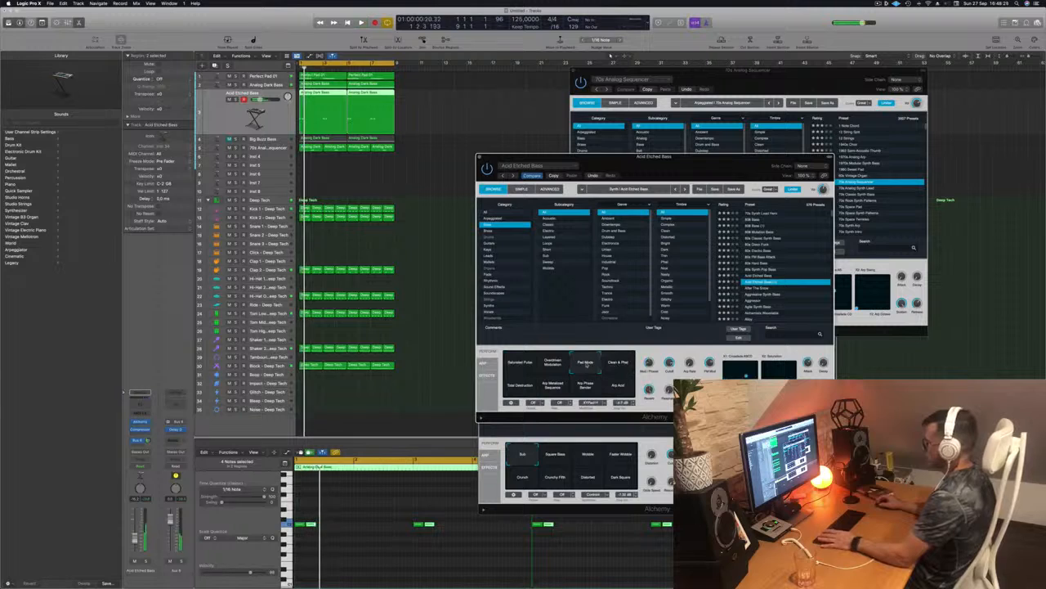
pyautogui.press('Down')
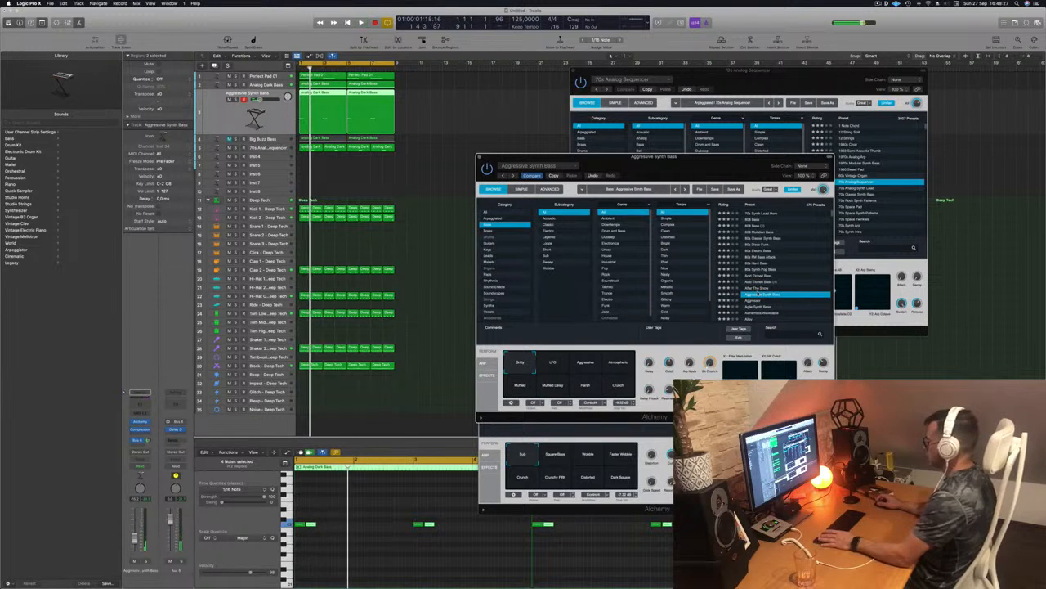
pyautogui.press('Down')
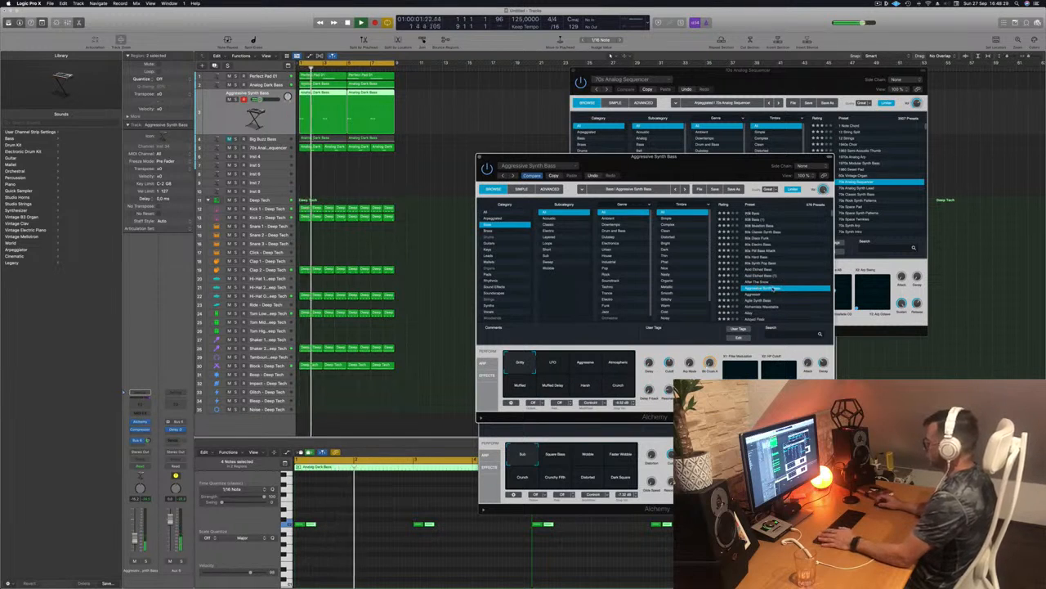
# Audition the Agile Synth Bass and Amped Peak presets, then load Analog Glide Lead on the extra layer
pyautogui.scroll(-1, 774, 288)
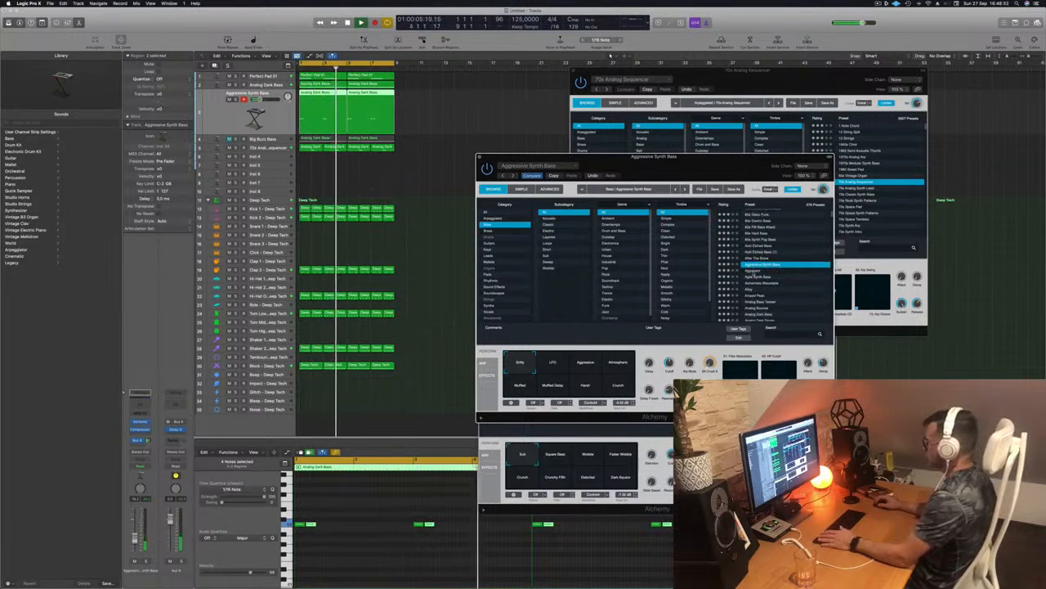
pyautogui.press('Down')
pyautogui.press('Down')
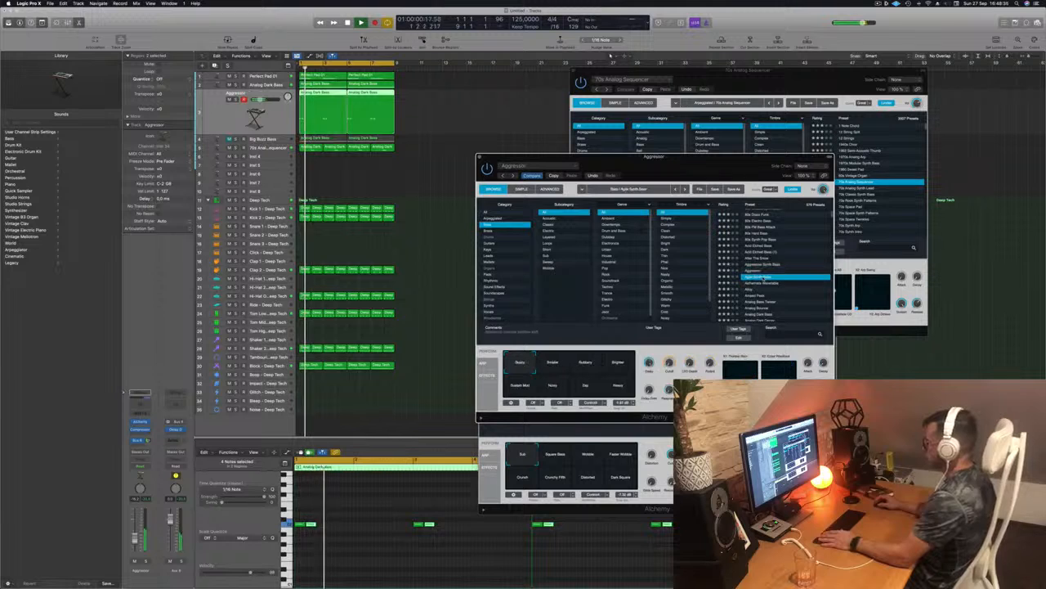
pyautogui.click(785, 296)
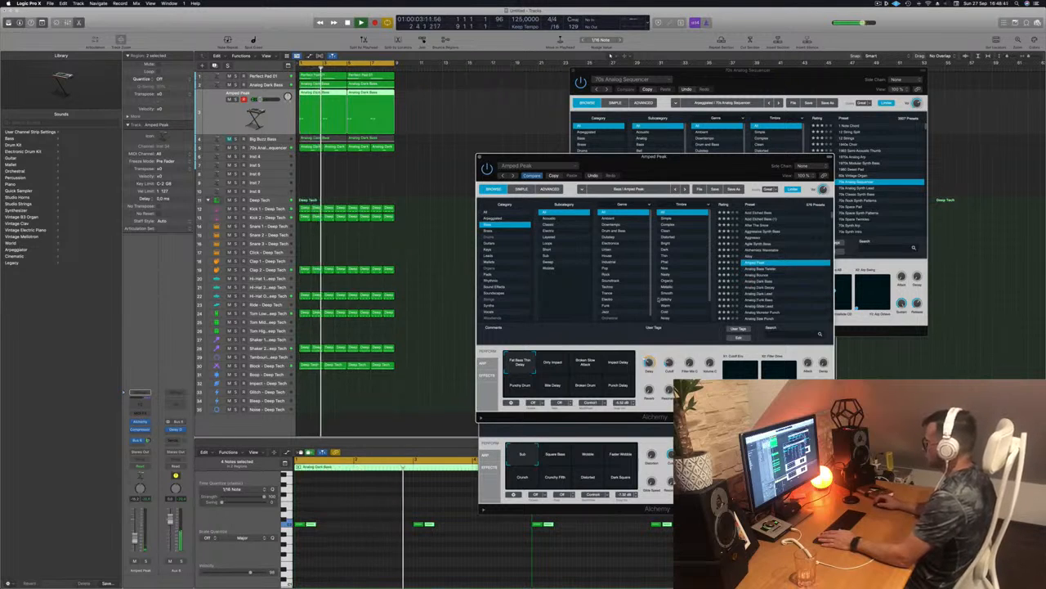
pyautogui.click(768, 307)
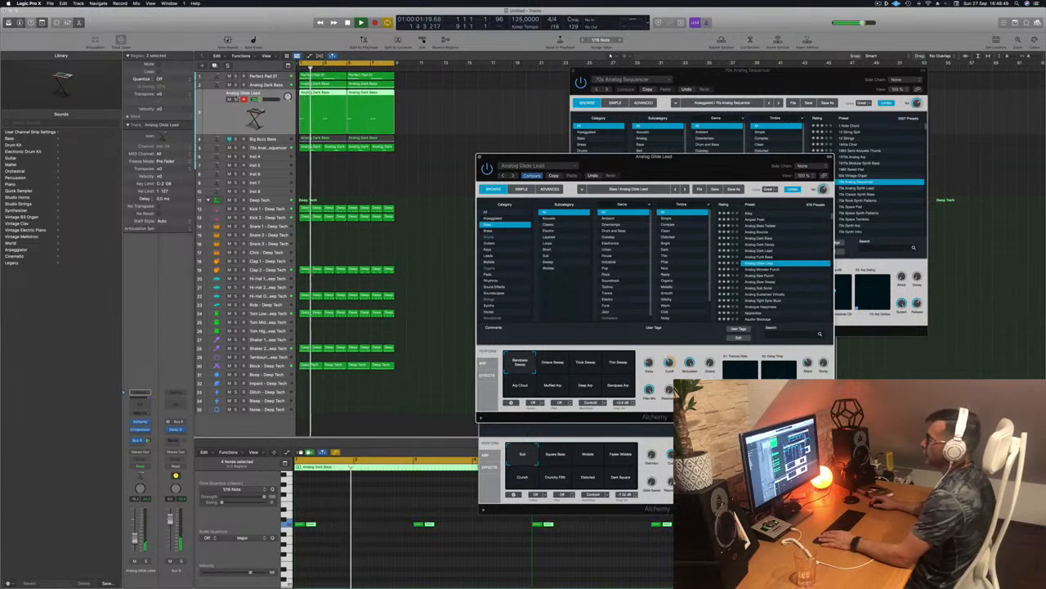
# Mute the Analog Glide Lead track and close the three open Alchemy instrument windows
pyautogui.click(218, 121)
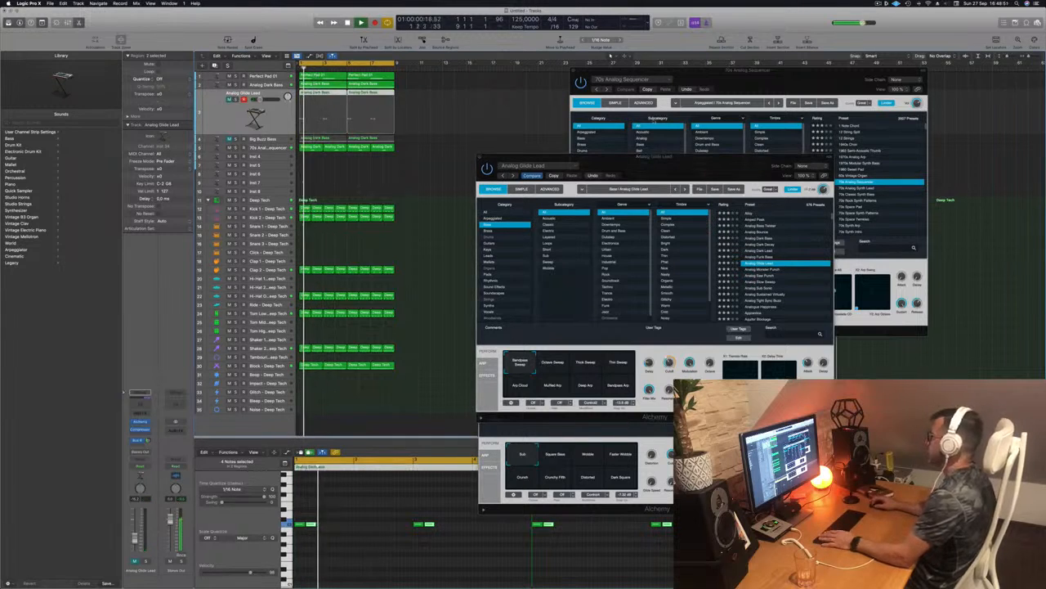
pyautogui.moveTo(517, 168); pyautogui.dragTo(488, 160)
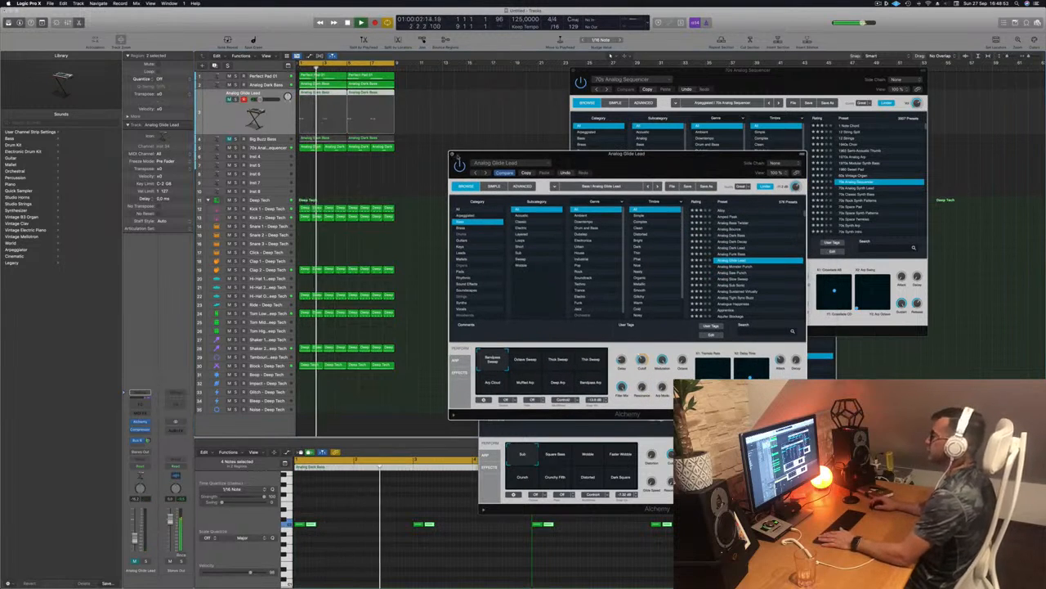
pyautogui.click(452, 153)
pyautogui.click(574, 70)
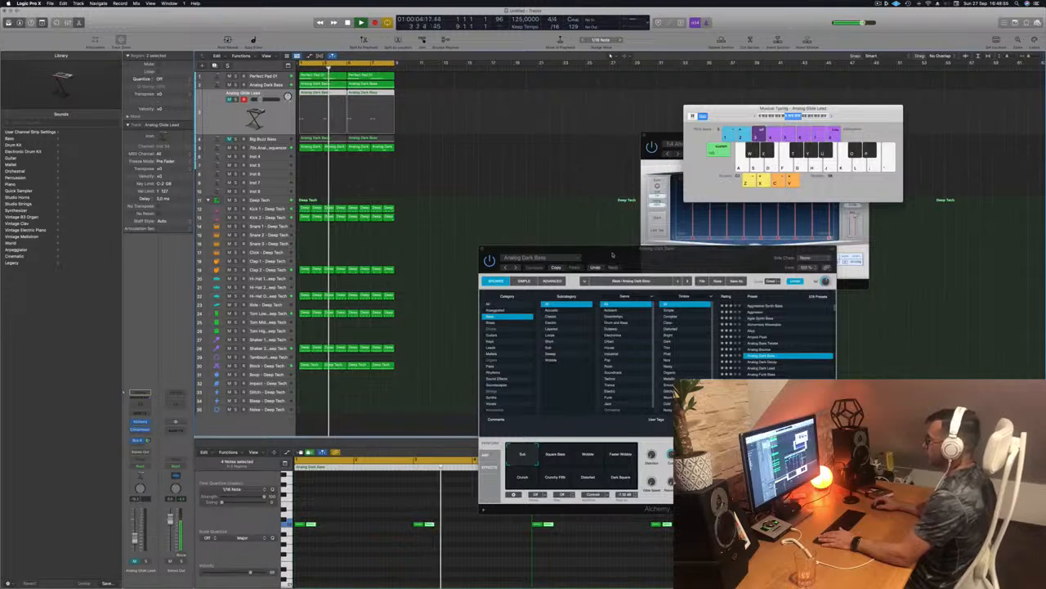
pyautogui.moveTo(572, 256); pyautogui.dragTo(588, 233)
pyautogui.click(499, 225)
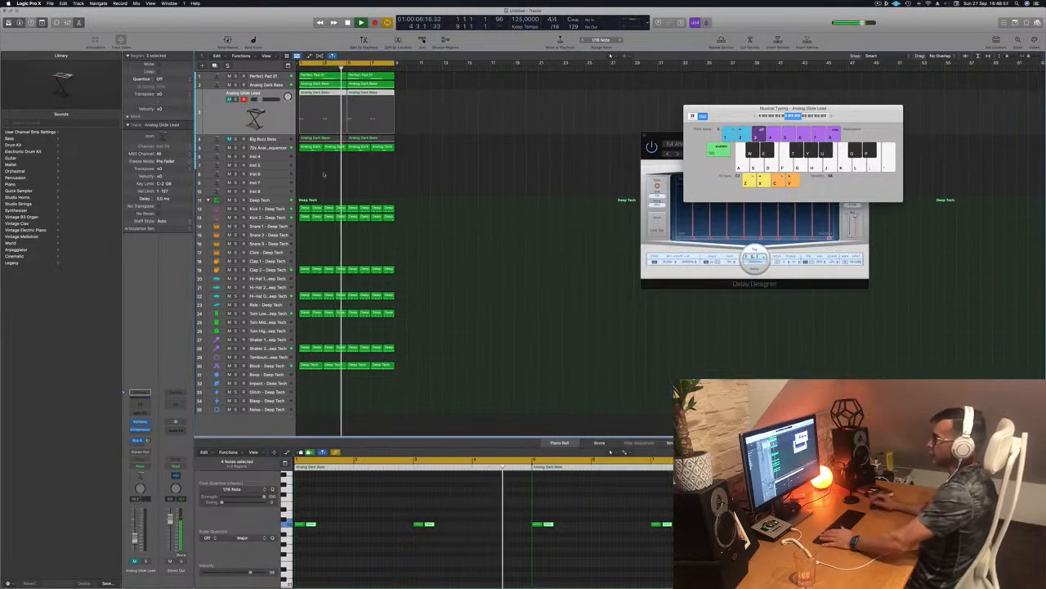
# Step through the instrument tracks from Perfect Pad 01 to Inst 4 to review their regions and notes
pyautogui.press('Up')
pyautogui.press('Up')
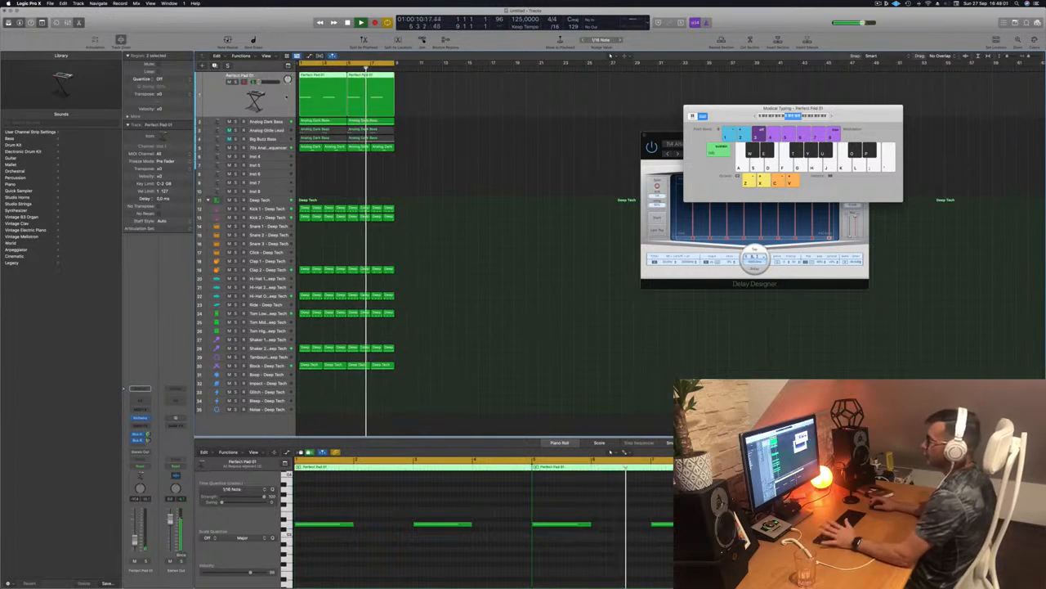
pyautogui.press('Down')
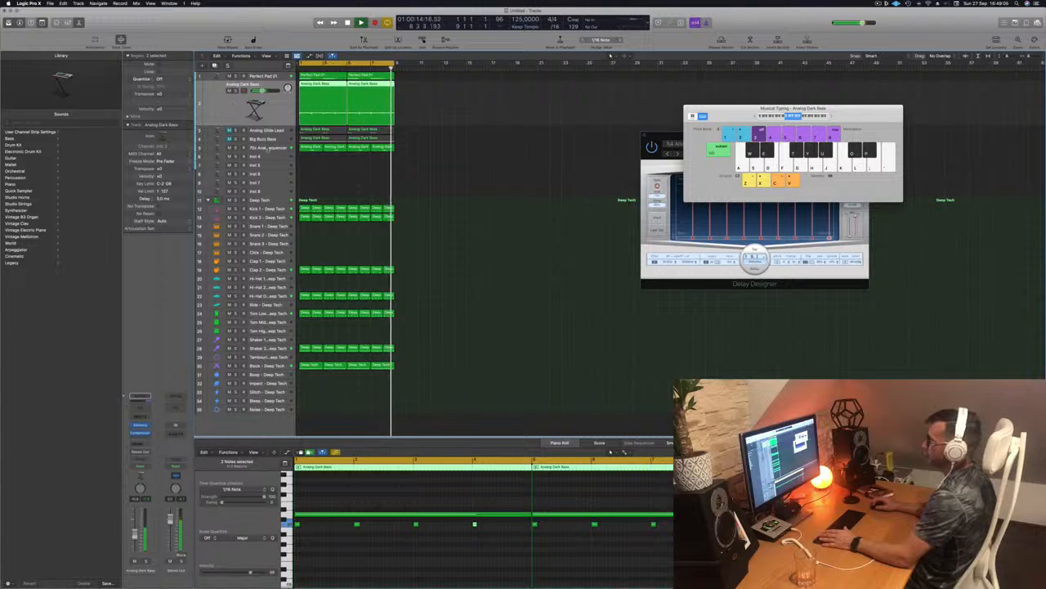
pyautogui.press('Down')
pyautogui.press('Down')
pyautogui.press('Down')
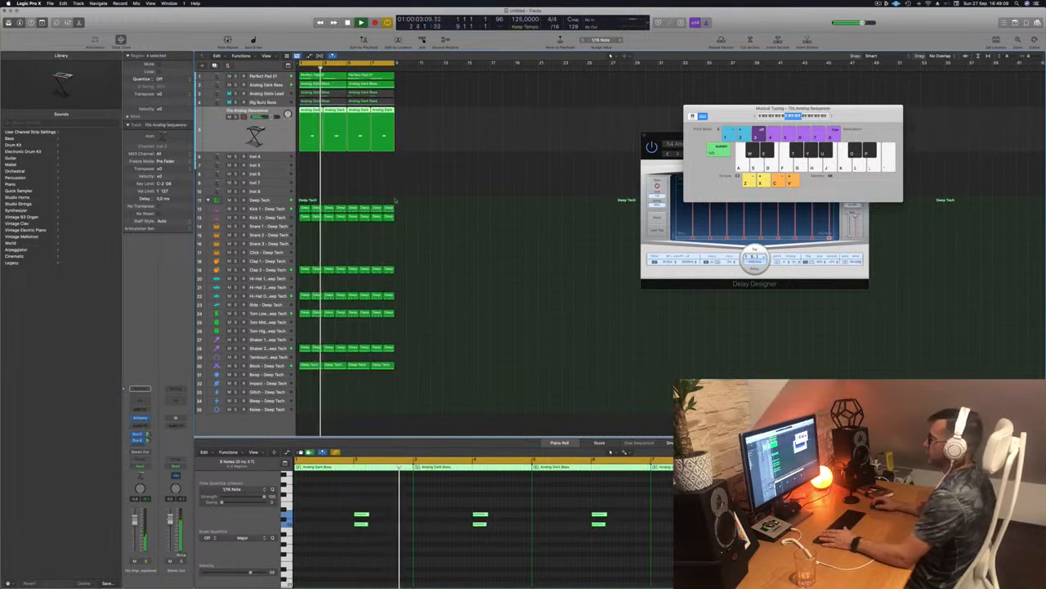
pyautogui.click(305, 166)
pyautogui.press('Down')
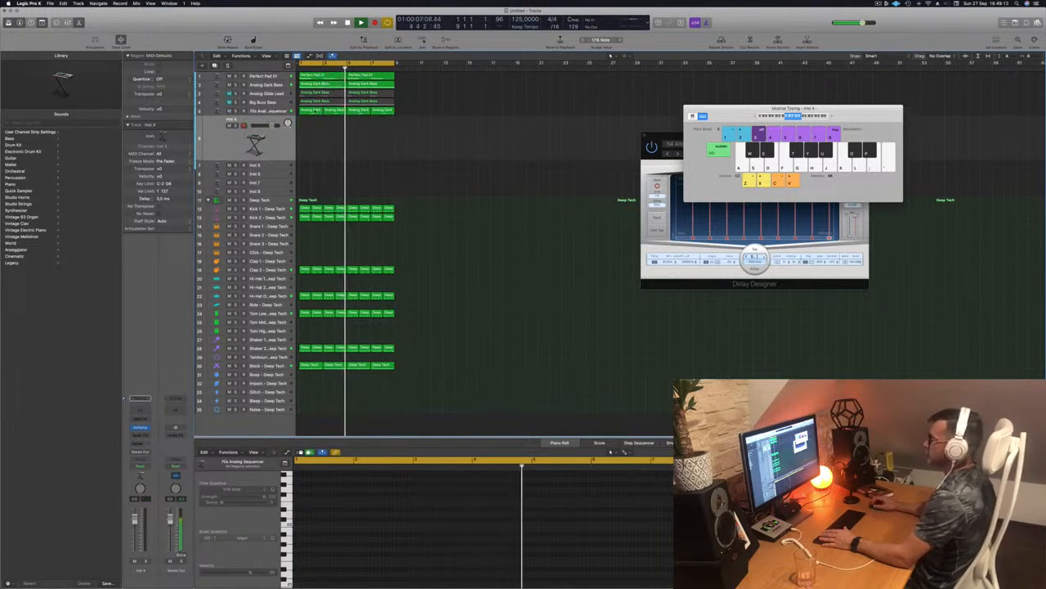
# Duplicate the 70s Analog Sequencer track with its settings and copy its first region onto the new track
pyautogui.click(307, 110)
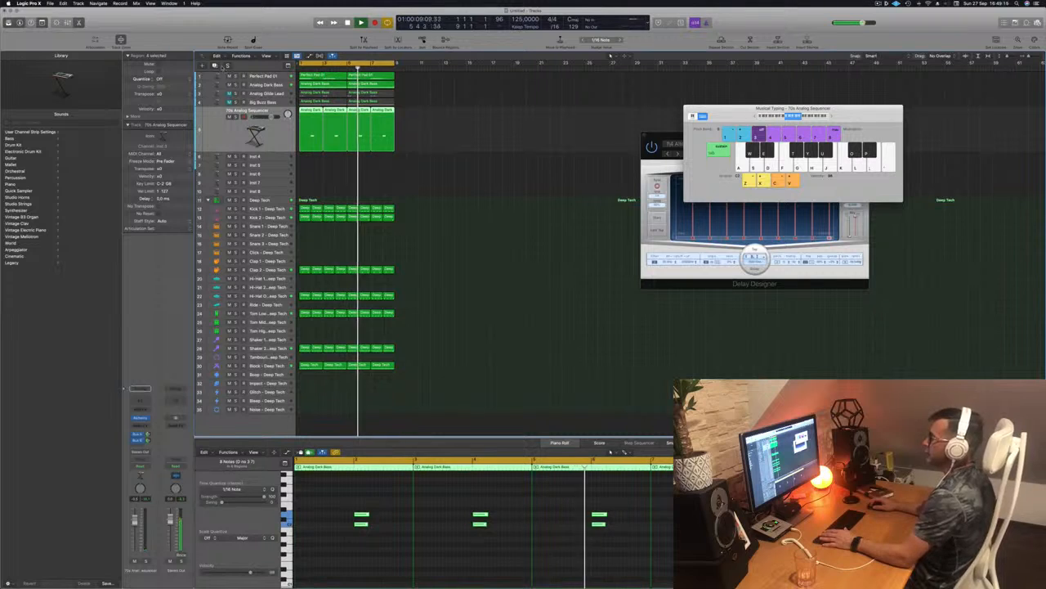
pyautogui.press('super+d')
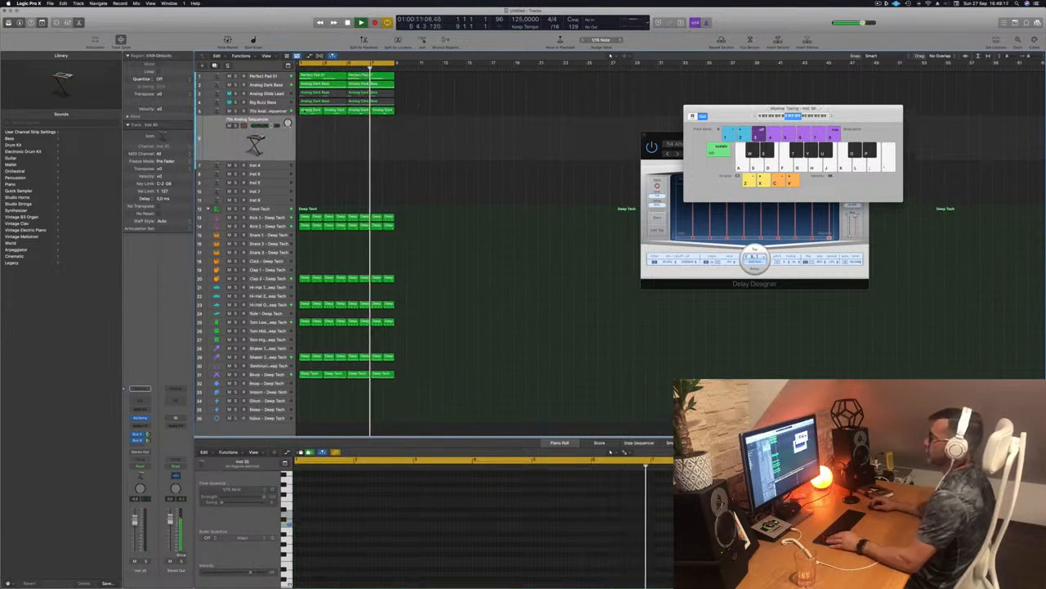
pyautogui.moveTo(309, 110); pyautogui.dragTo(308, 128)
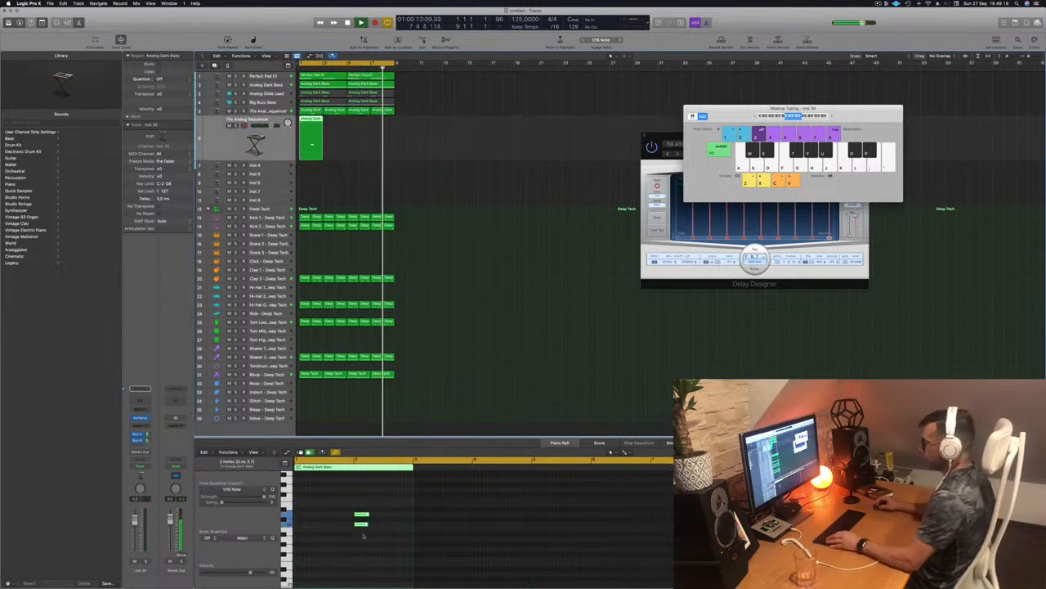
# Nudge the two notes in the copied region earlier, to the start of bar 1
pyautogui.hotkey('alt', 'Left')
pyautogui.hotkey('alt', 'Left')
pyautogui.hotkey('alt', 'Left')
pyautogui.hotkey('alt', 'Left')
pyautogui.hotkey('alt', 'Left')
pyautogui.hotkey('alt', 'Left')
pyautogui.hotkey('alt', 'Left')
pyautogui.hotkey('alt', 'Left')
pyautogui.hotkey('alt', 'Left')
pyautogui.hotkey('alt', 'Left')
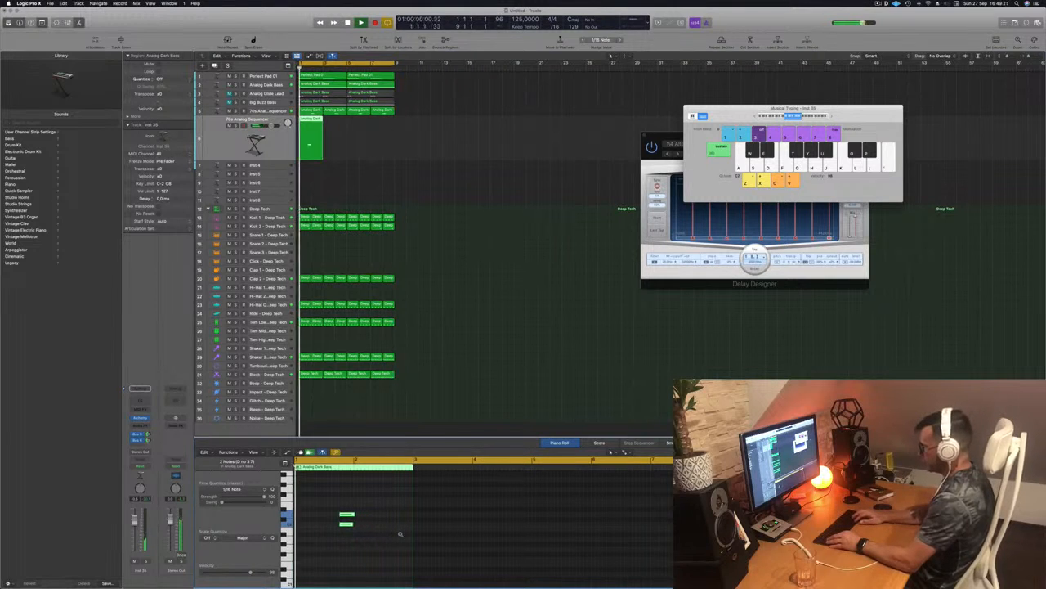
pyautogui.hotkey('alt', 'Left')
pyautogui.hotkey('alt', 'Left')
pyautogui.hotkey('alt', 'Left')
pyautogui.hotkey('alt', 'Left')
pyautogui.hotkey('alt', 'Left')
pyautogui.hotkey('alt', 'Left')
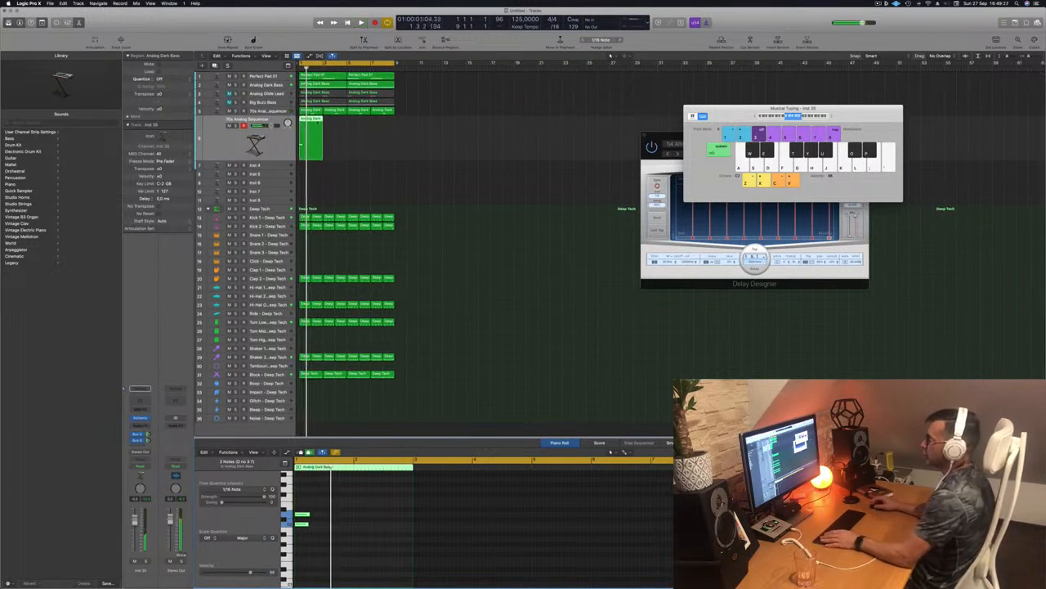
# Repeat the region on the duplicated track to make four in a row, with each note pair on beat 3 of its first bar
pyautogui.moveTo(309, 120); pyautogui.dragTo(334, 121)
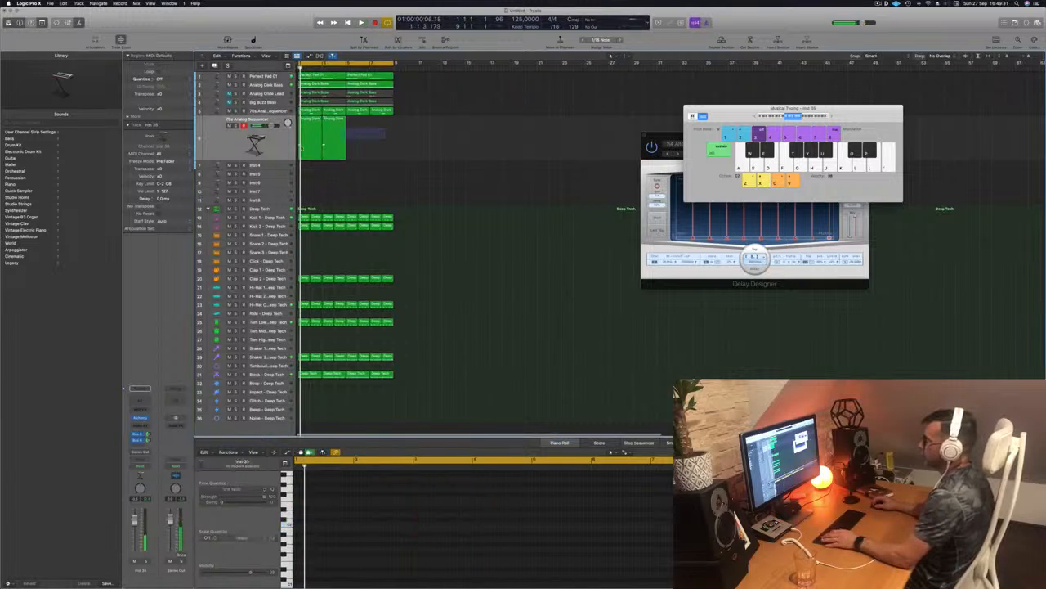
pyautogui.click(354, 516)
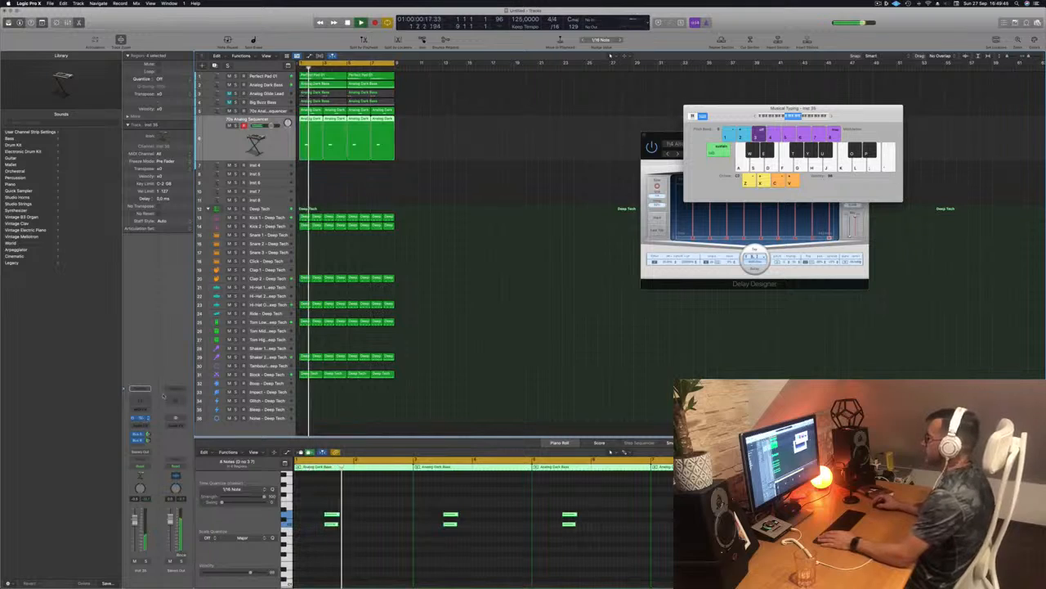
# Open the duplicated track's Alchemy instrument, filter its presets to the Keys category and load Aquatic Mallets
pyautogui.click(139, 417)
pyautogui.moveTo(547, 99); pyautogui.dragTo(624, 78)
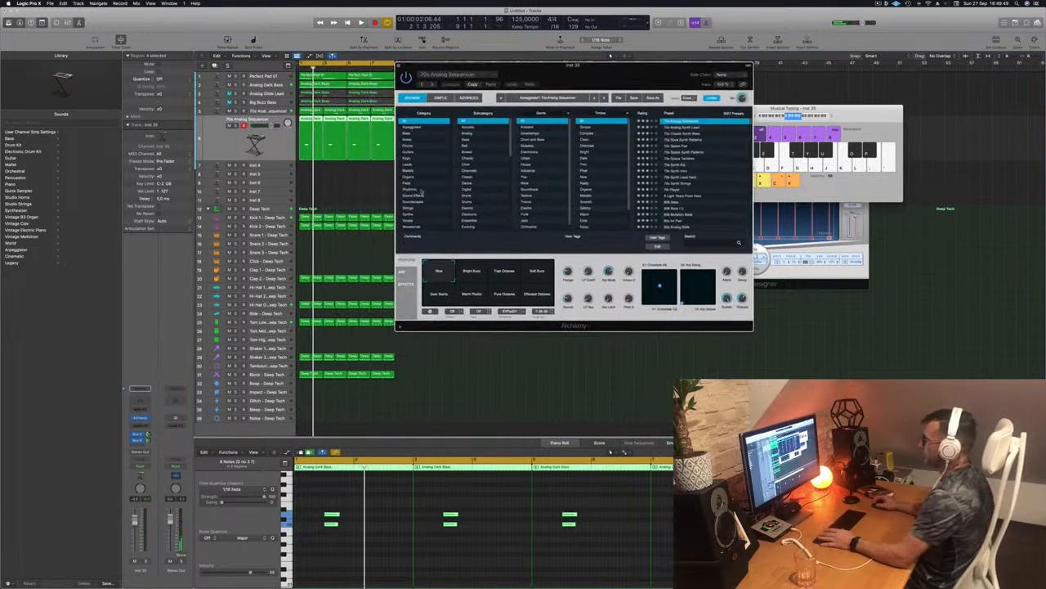
pyautogui.click(409, 159)
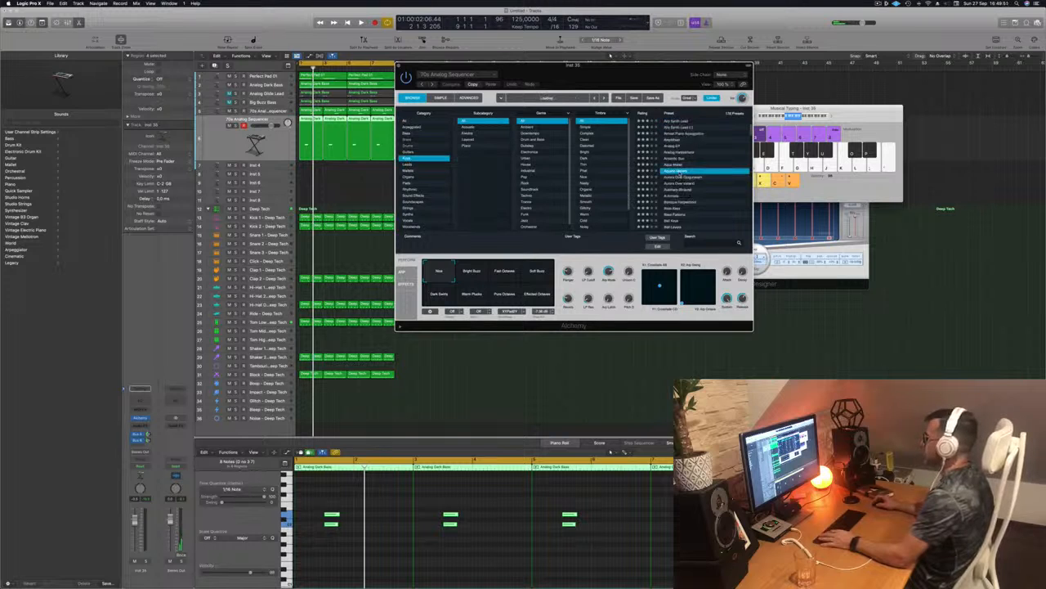
pyautogui.moveTo(620, 77); pyautogui.dragTo(671, 58)
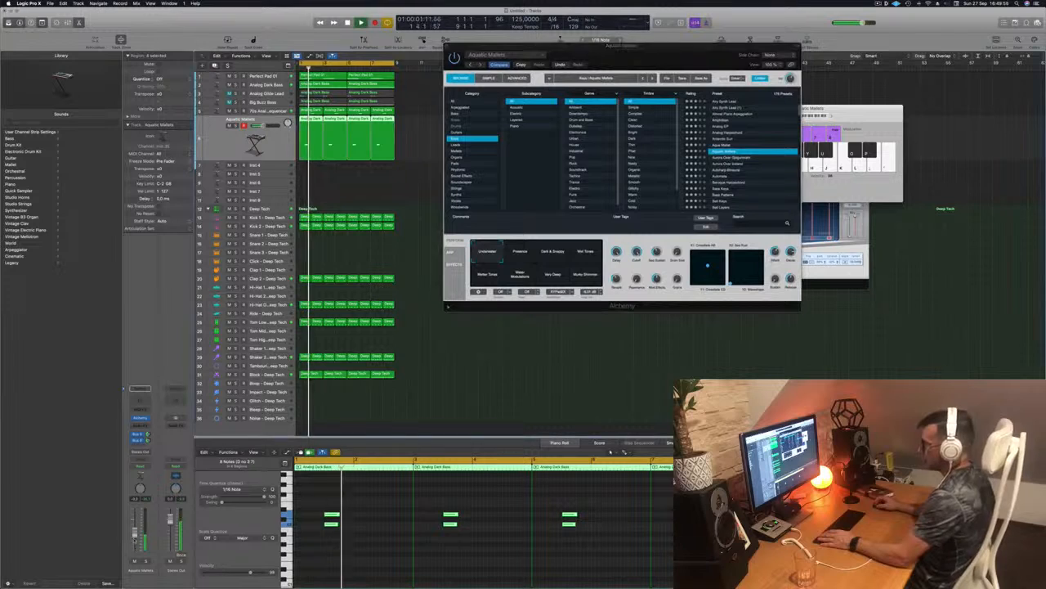
# Audition the two Aurora Over presets, Autoharp-Binaural and Bell Keys on the duplicated track
pyautogui.click(733, 158)
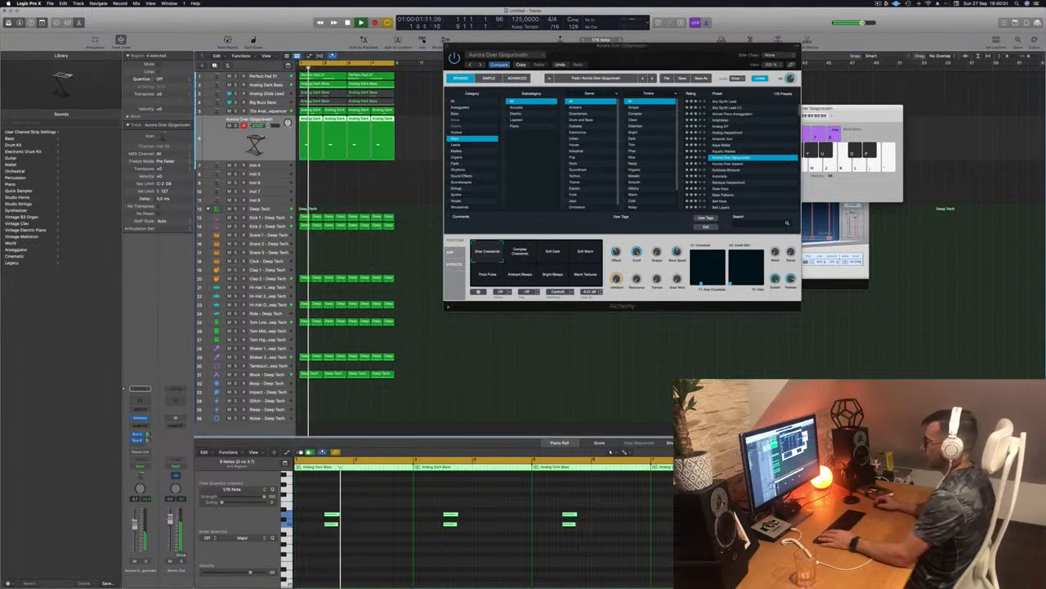
pyautogui.click(725, 164)
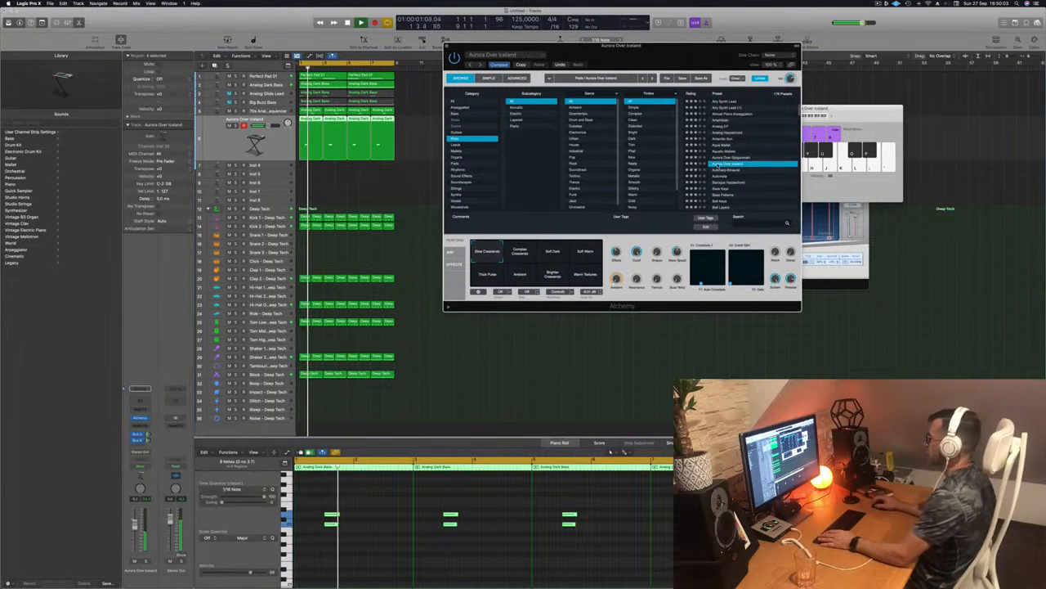
pyautogui.click(722, 170)
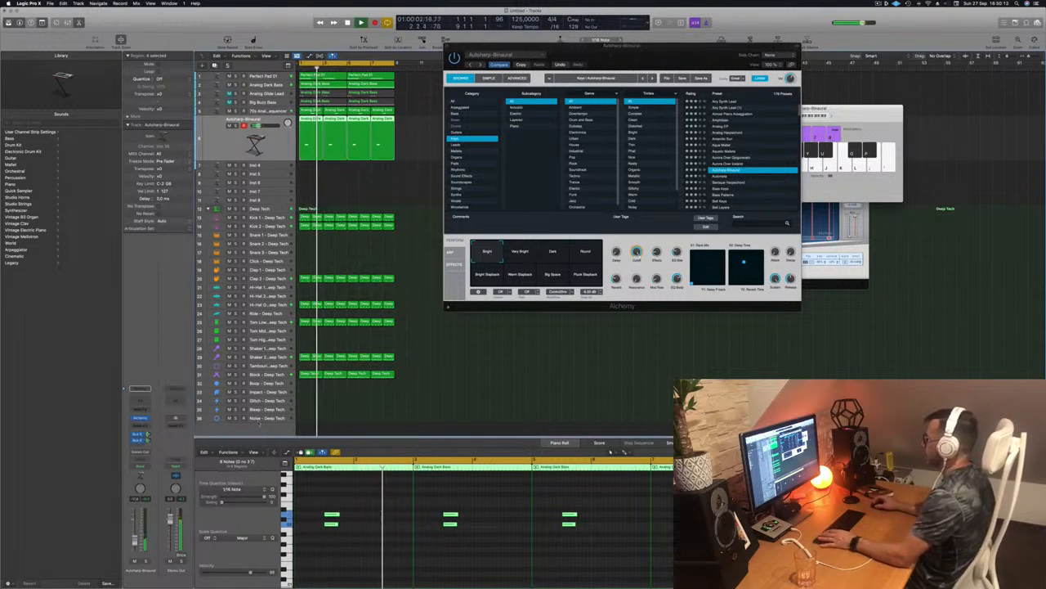
pyautogui.scroll(-2, 739, 199)
pyautogui.click(717, 183)
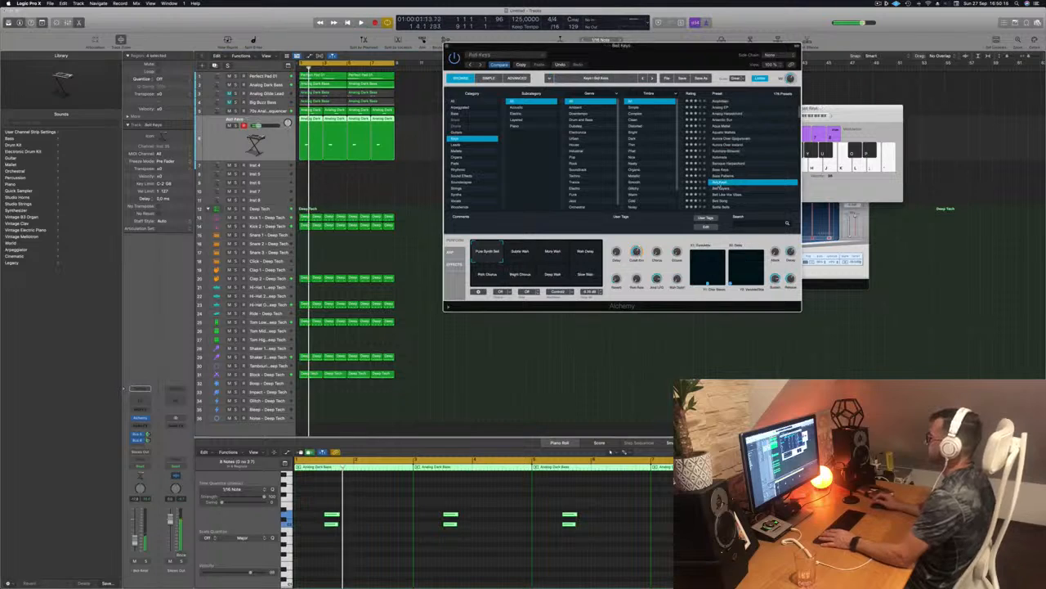
# Load the Chill Keys preset on the duplicated track and browse further down the preset list
pyautogui.scroll(-3, 720, 187)
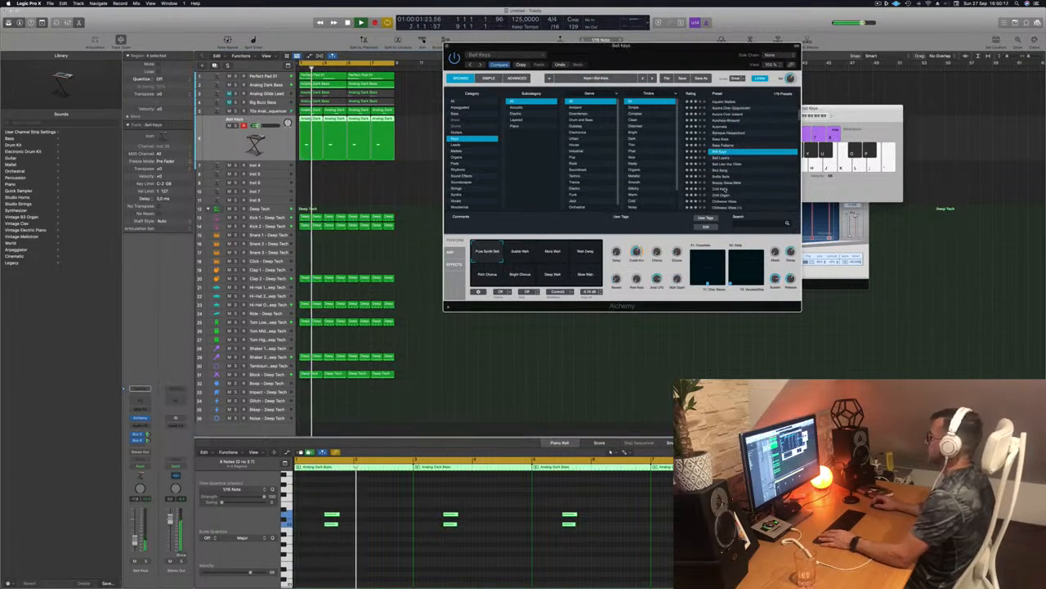
pyautogui.click(724, 189)
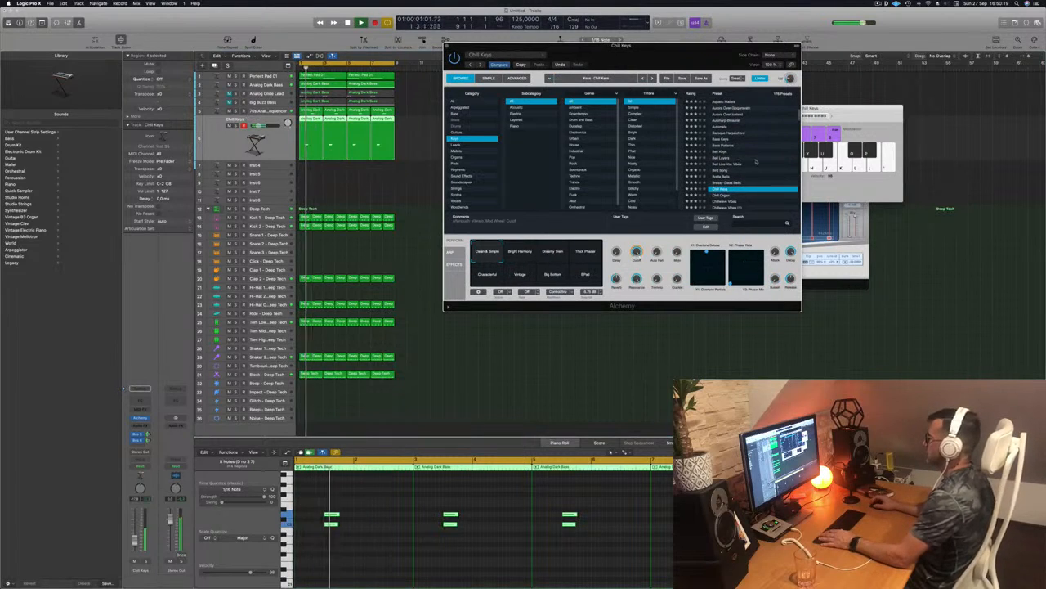
pyautogui.scroll(-2, 755, 161)
pyautogui.scroll(-1, 757, 161)
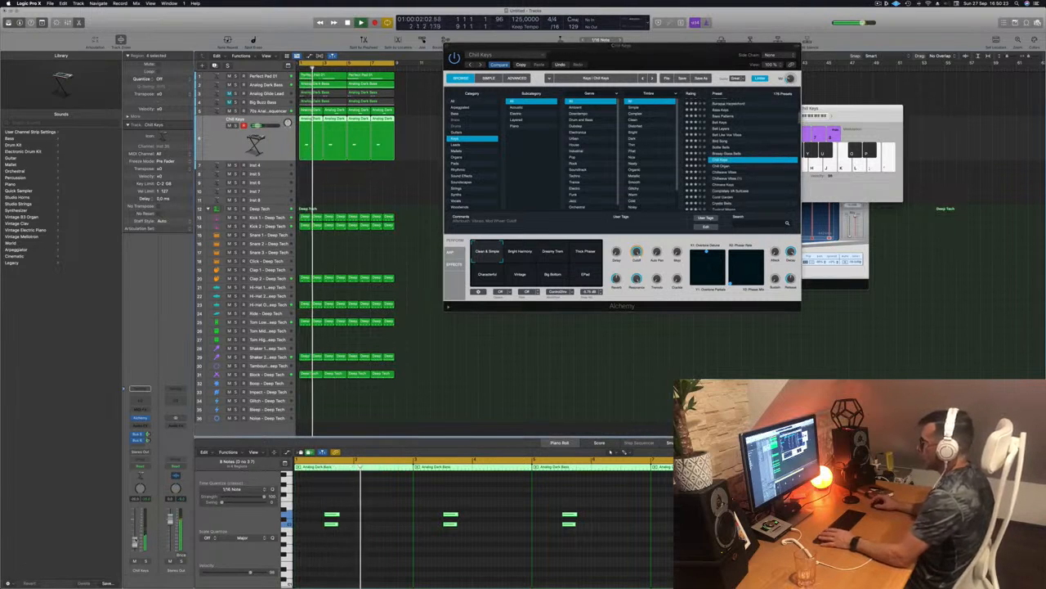
# Audition the Chill Keys performance variations from Bright Harmony to Big Bottom and select Characterful
pyautogui.click(522, 259)
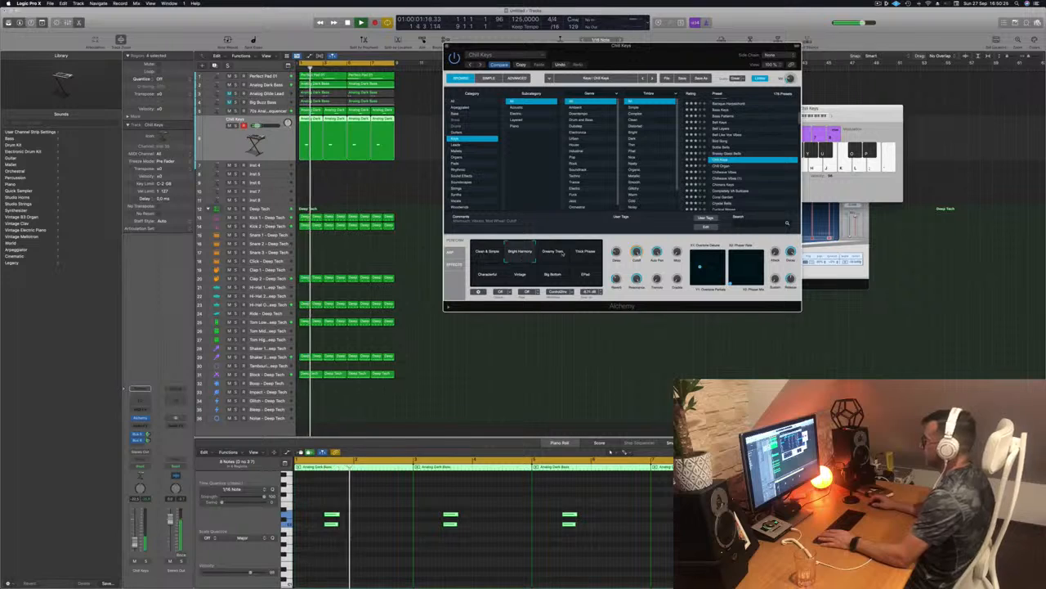
pyautogui.click(558, 260)
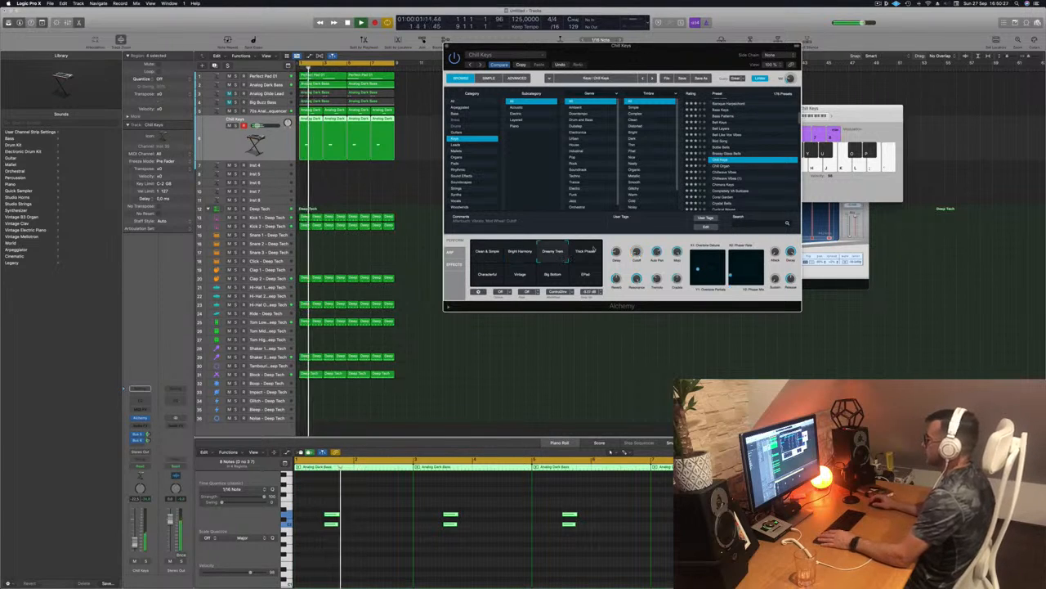
pyautogui.click(584, 253)
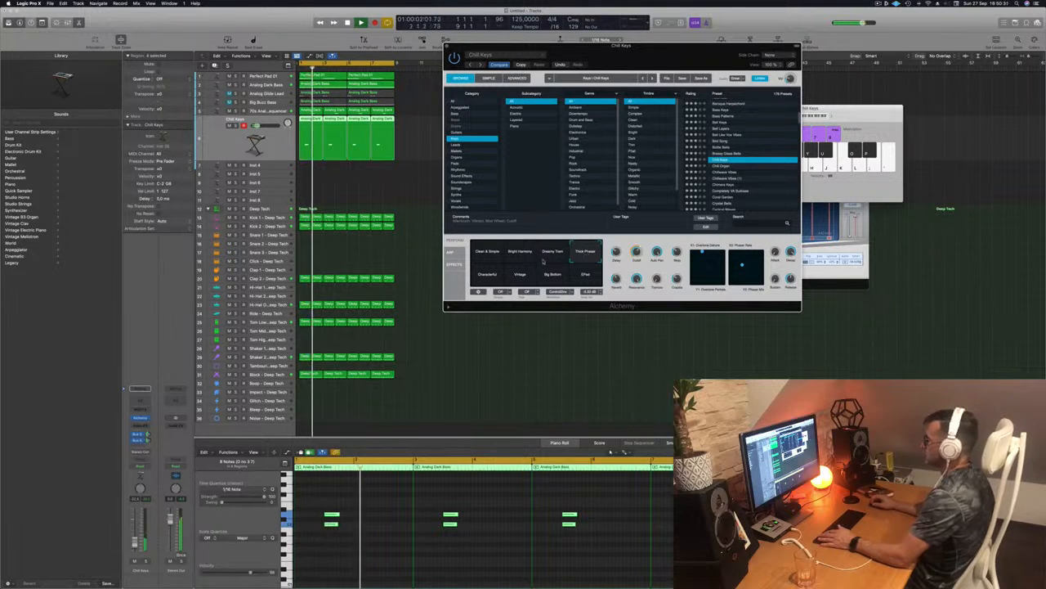
pyautogui.click(484, 278)
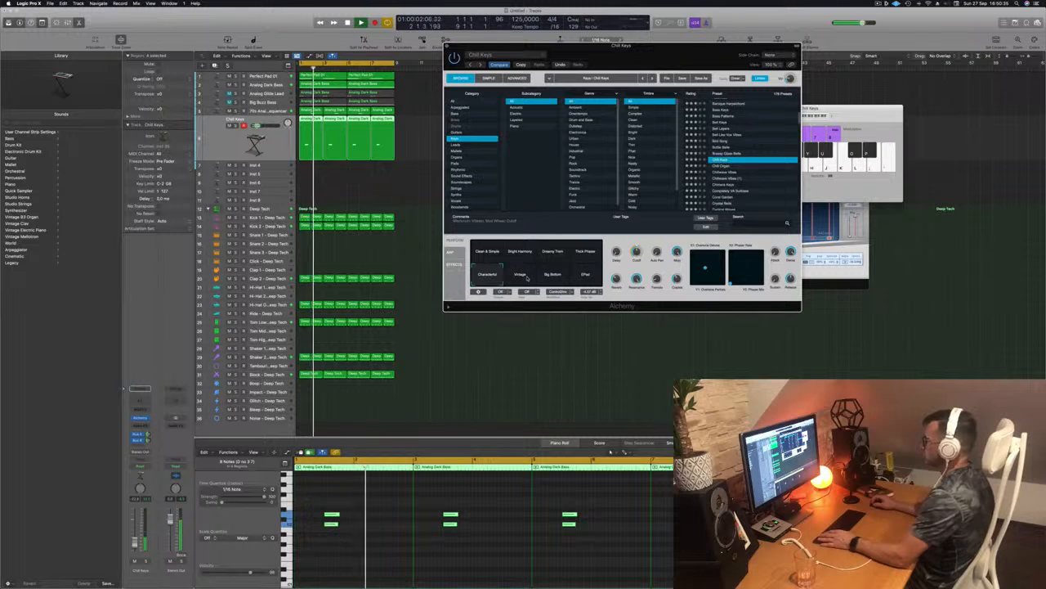
pyautogui.click(527, 279)
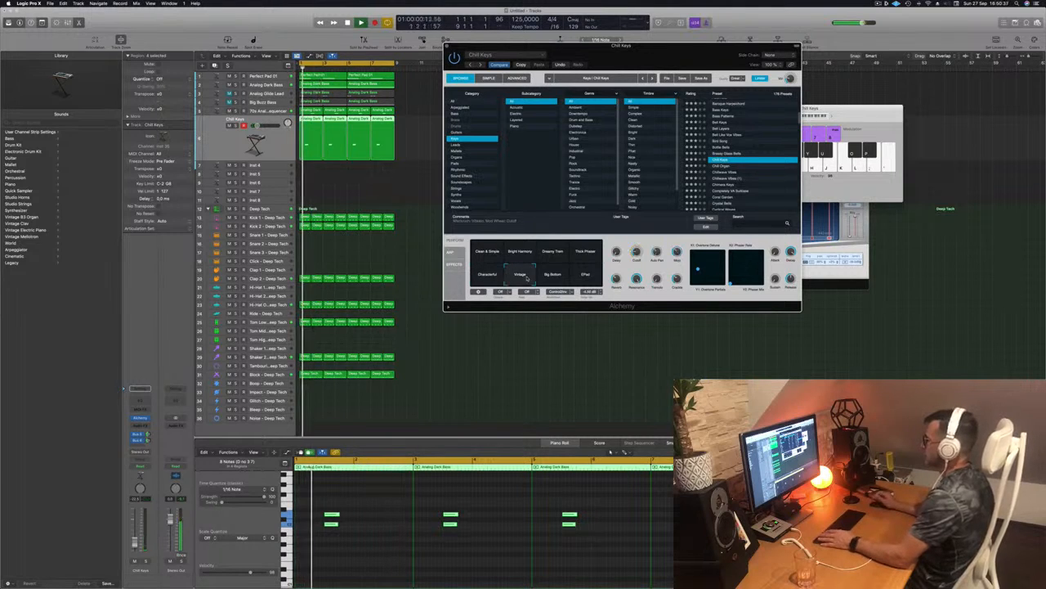
pyautogui.click(553, 278)
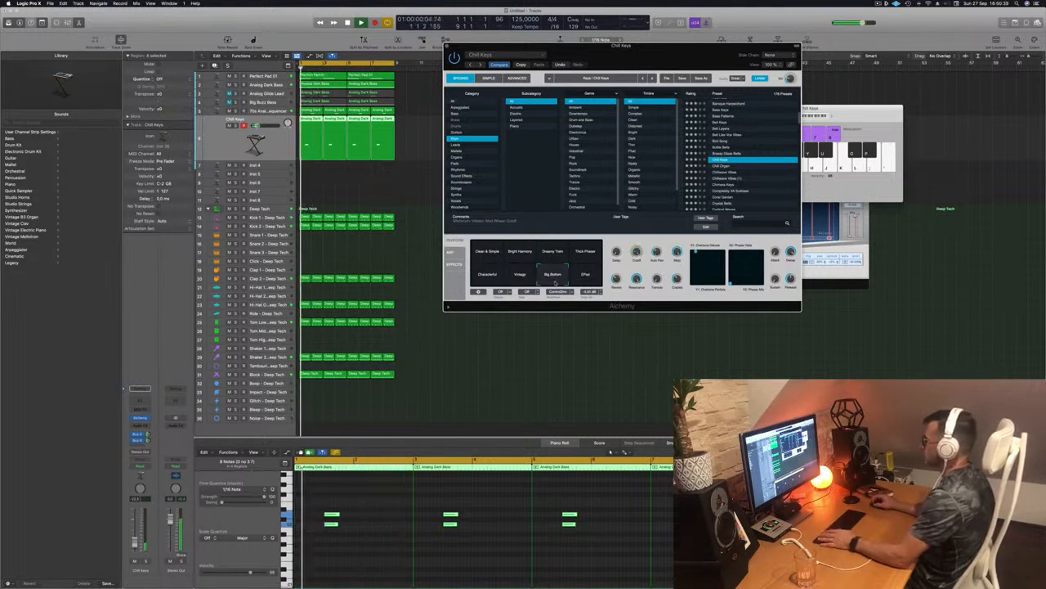
pyautogui.click(487, 270)
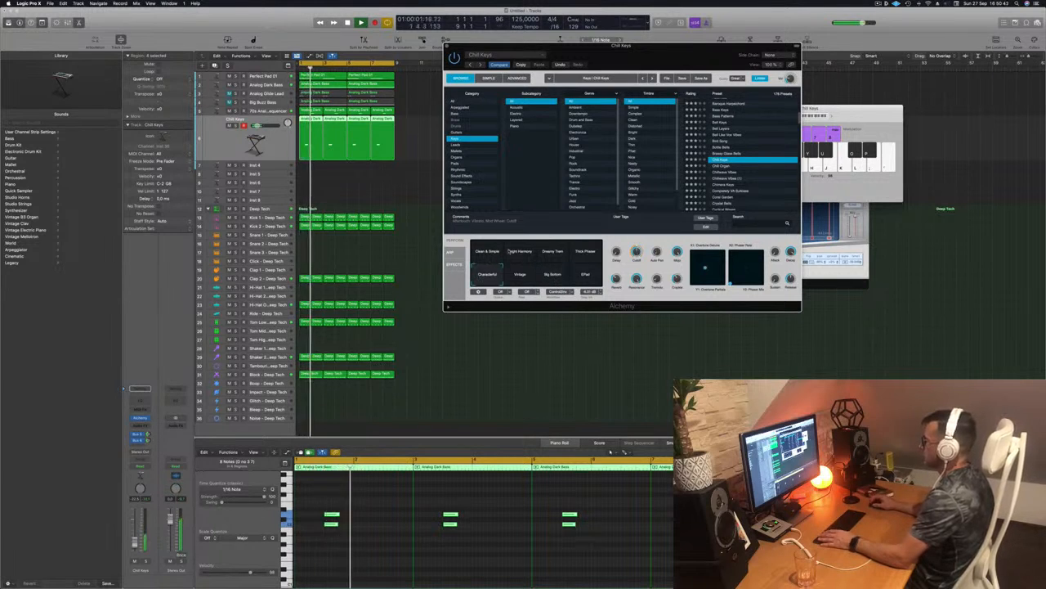
# Close the Alchemy window and adjust the first bus send on the Chill Keys track
pyautogui.moveTo(667, 60); pyautogui.dragTo(605, 167)
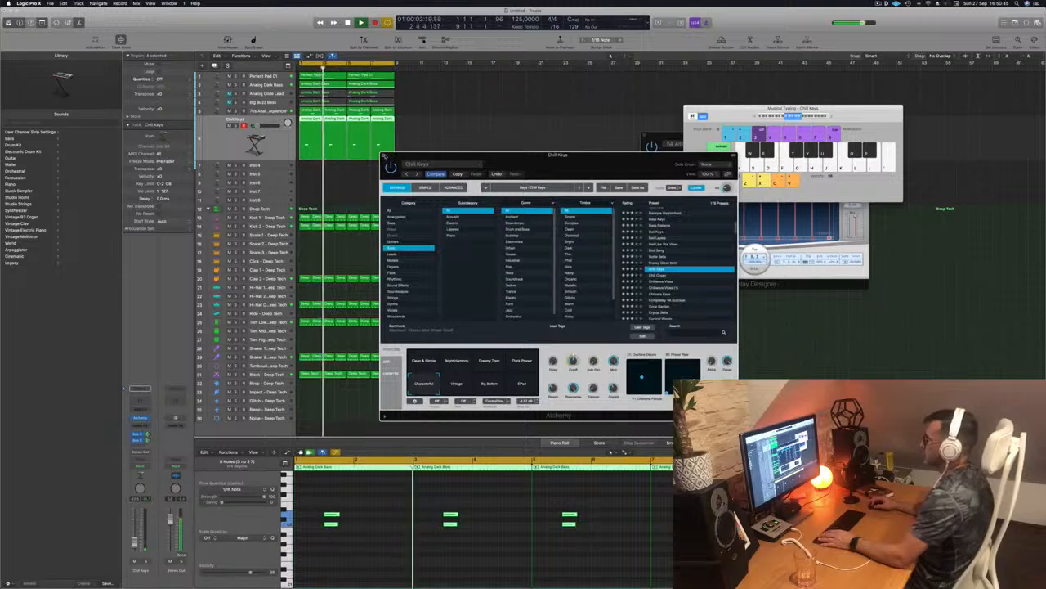
pyautogui.press('super+w')
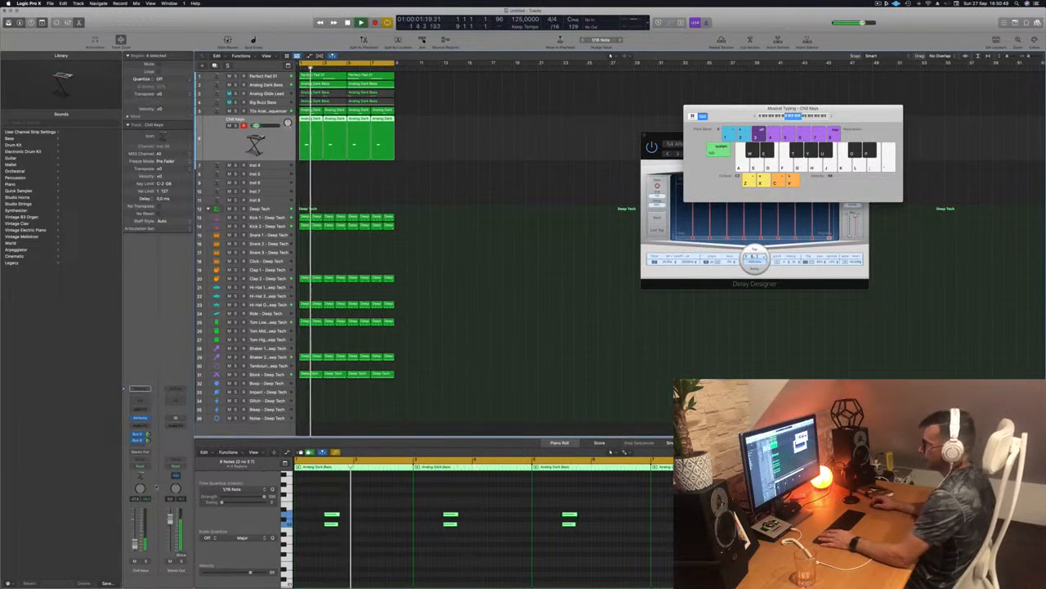
pyautogui.click(149, 435)
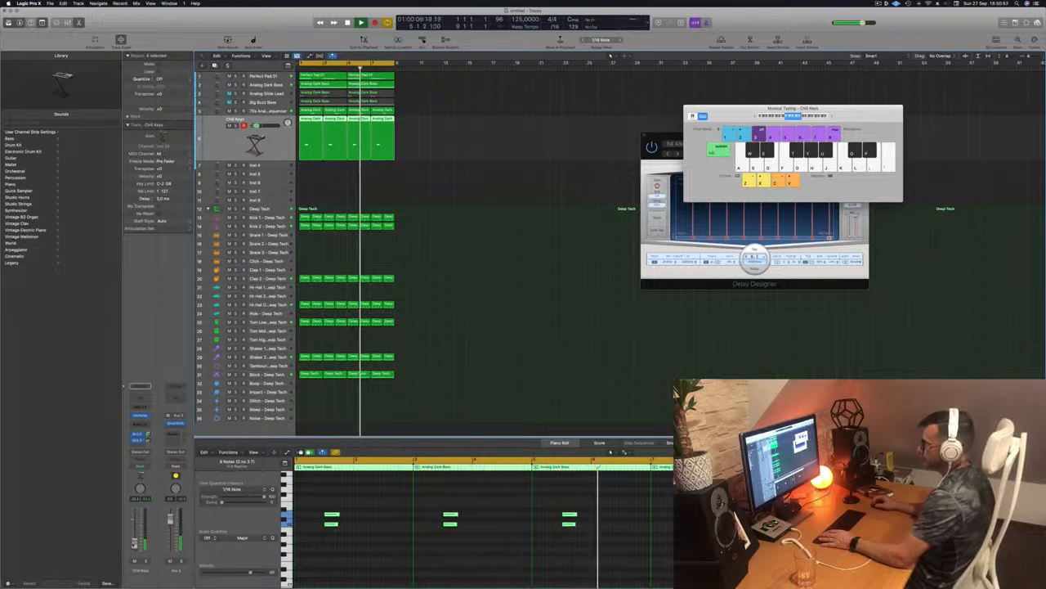
# Duplicate the Perfect Pad 01 track directly below the original
pyautogui.click(485, 278)
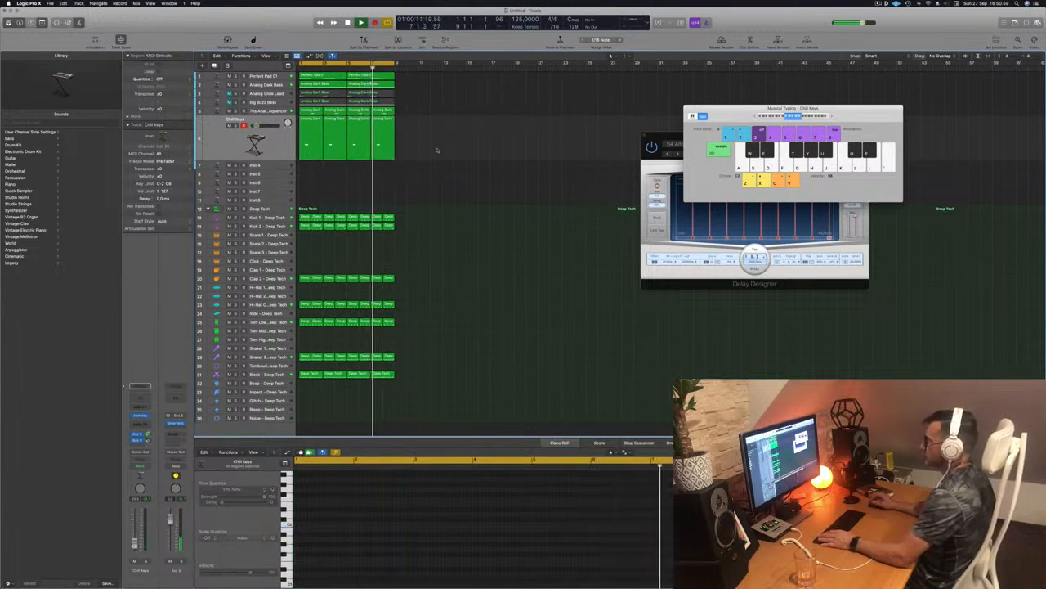
pyautogui.press('super+a')
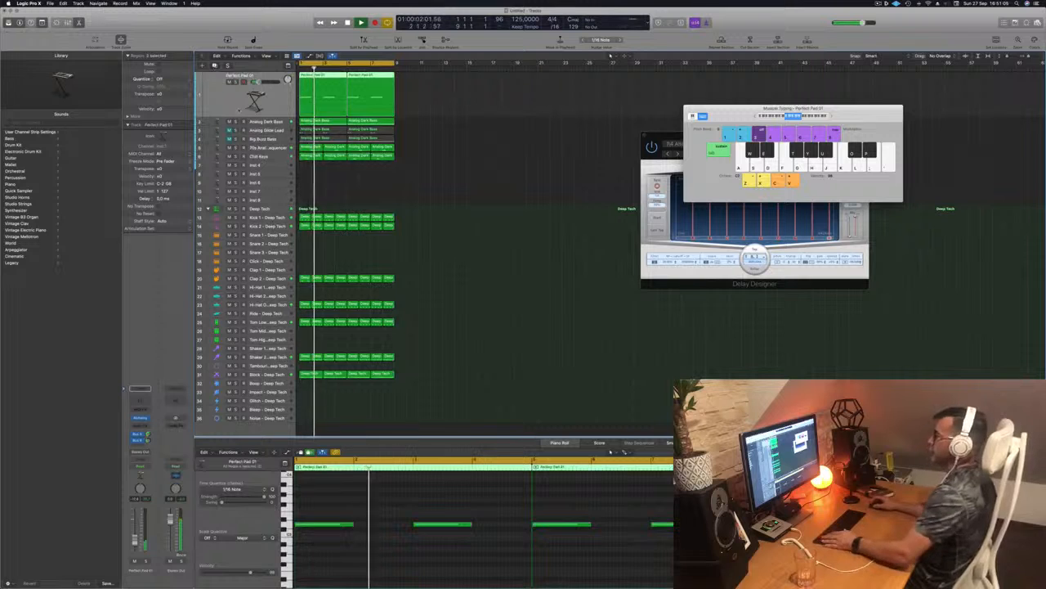
pyautogui.press('super+d')
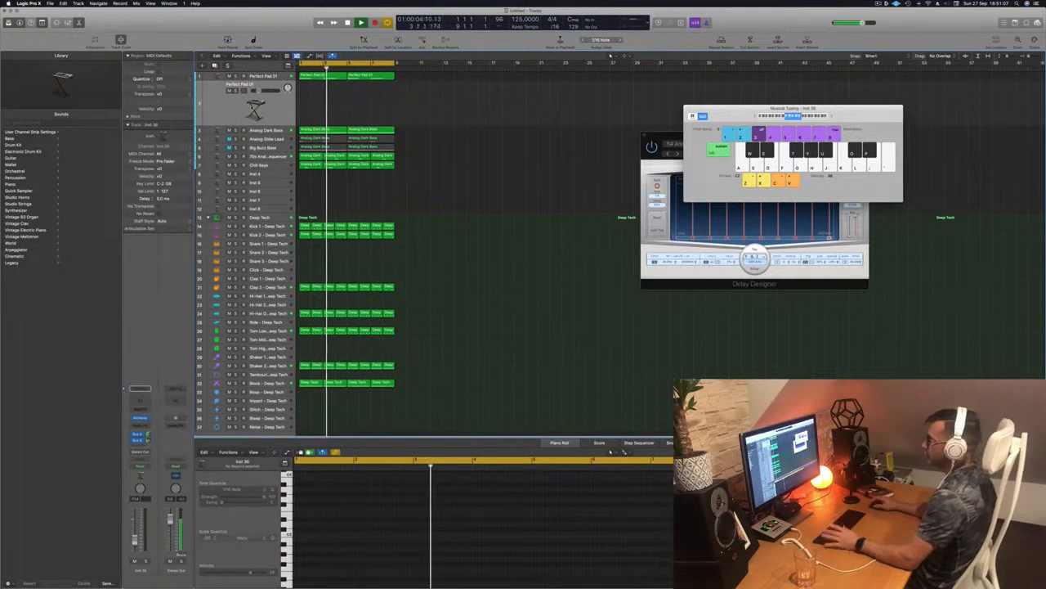
# Repeat all regions until the arrangement reaches bar 33 and extend the cycle range to the same point
pyautogui.press('super+a')
pyautogui.press('super+r')
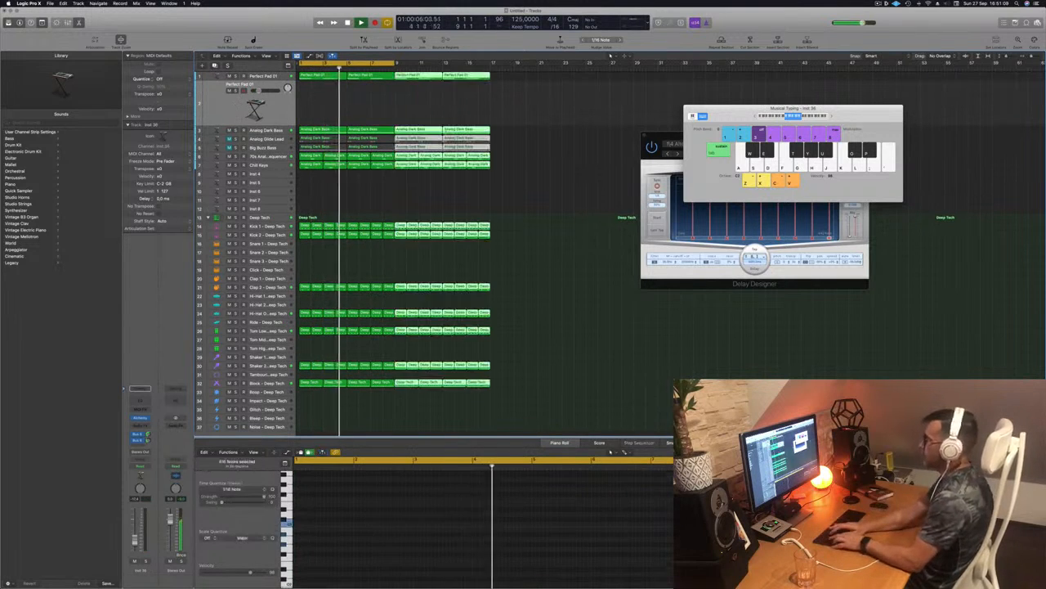
pyautogui.press('super+r')
pyautogui.press('super+r')
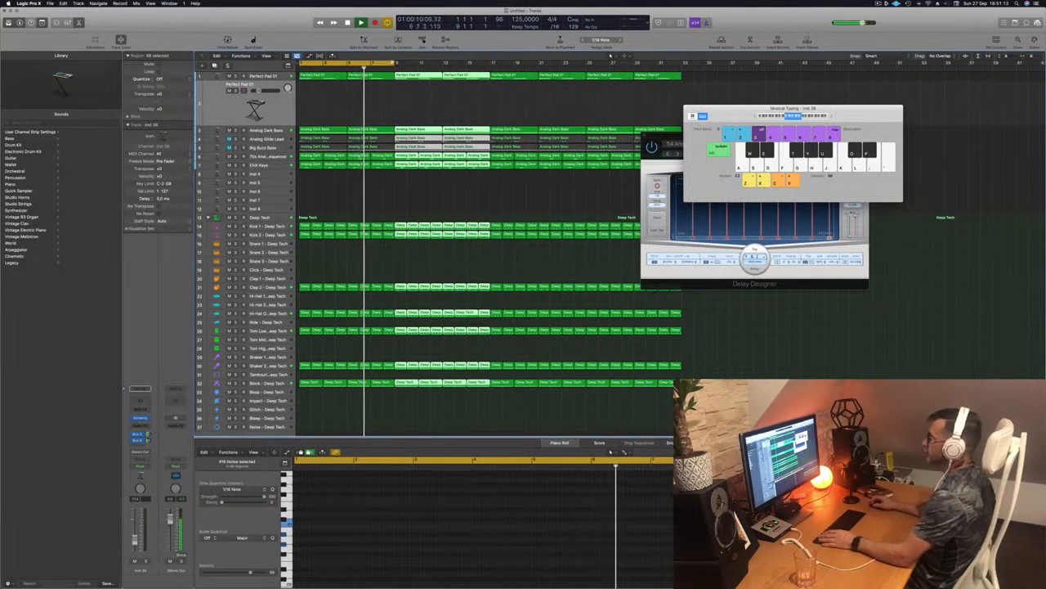
pyautogui.click(395, 76)
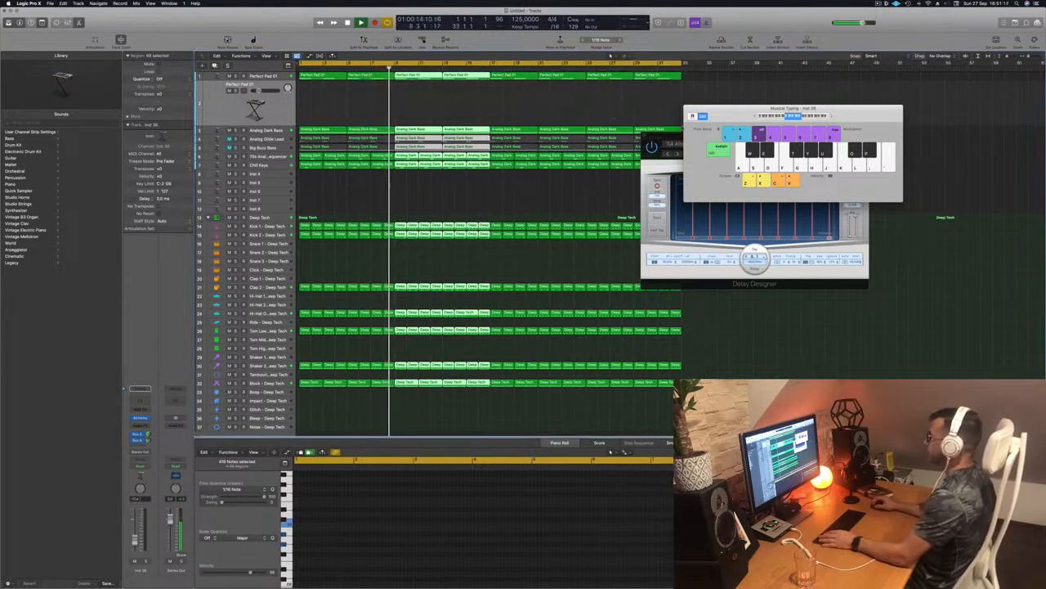
# Move the Musical Typing and Delay Designer windows aside and check the Block - Deep Tech part soloed from the song start
pyautogui.moveTo(792, 108); pyautogui.dragTo(933, 107)
pyautogui.moveTo(752, 139); pyautogui.dragTo(936, 296)
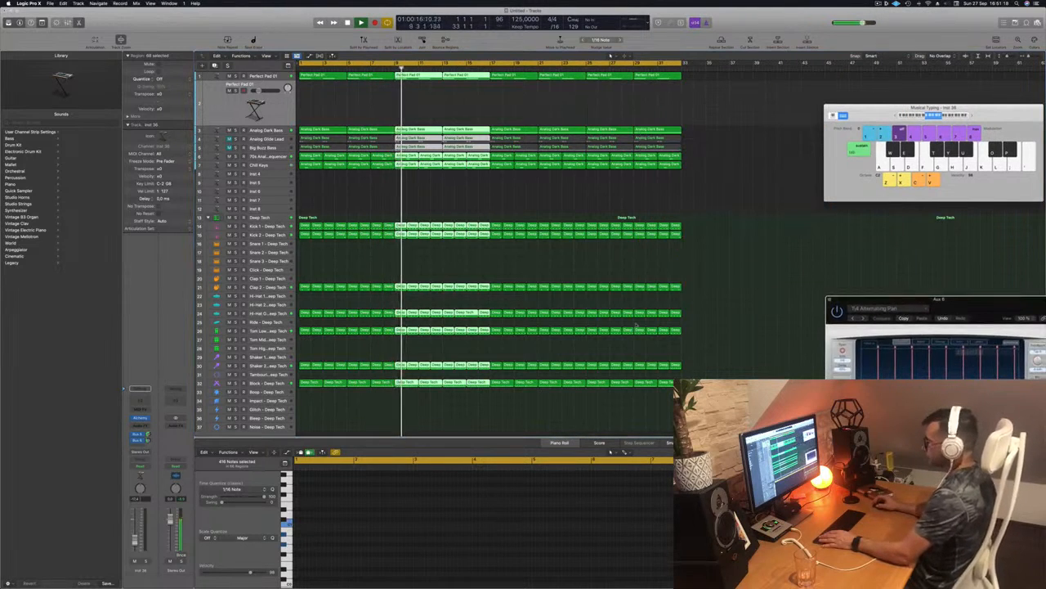
pyautogui.press('Return')
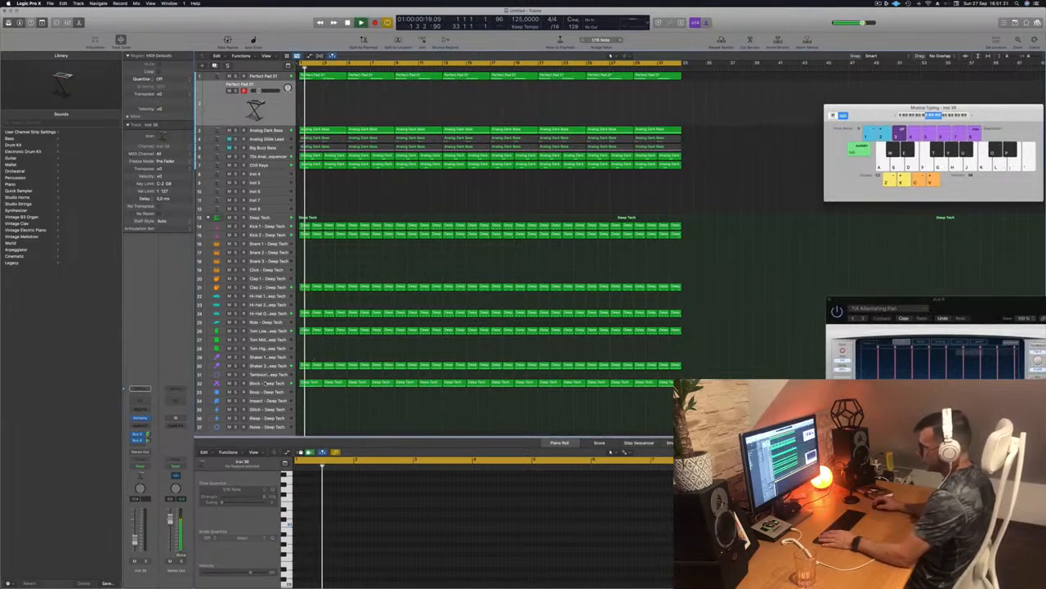
pyautogui.click(449, 382)
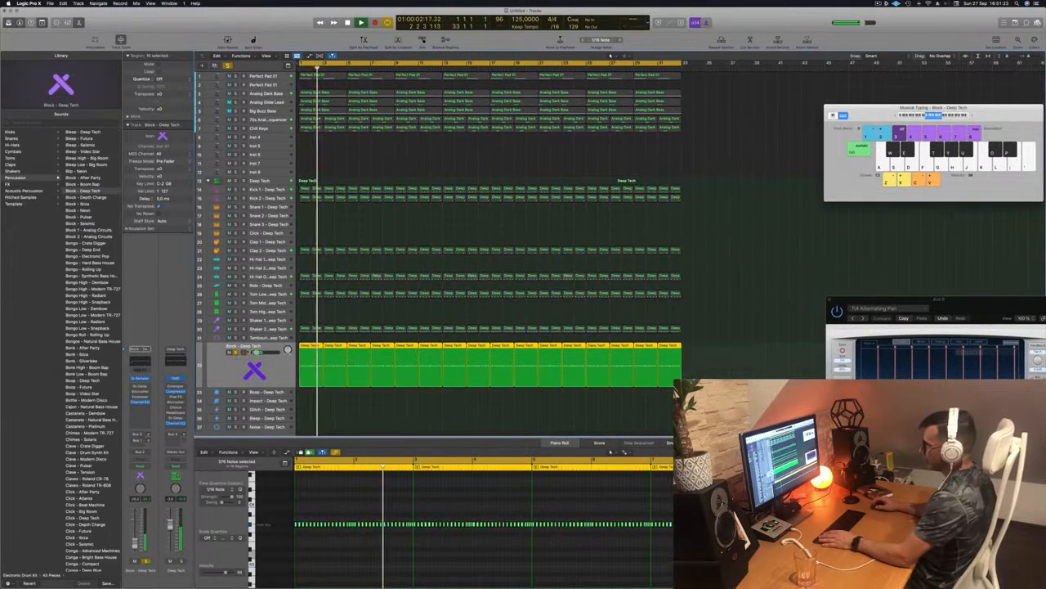
pyautogui.press('Return')
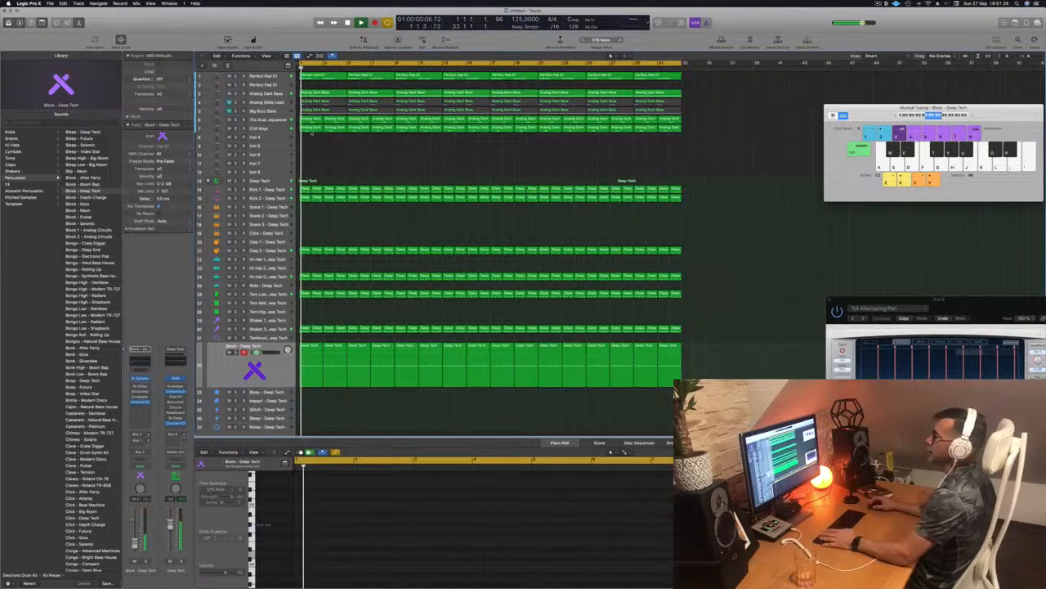
# Select the duplicated Perfect Pad 01 track and try out notes on it with Musical Typing
pyautogui.click(262, 84)
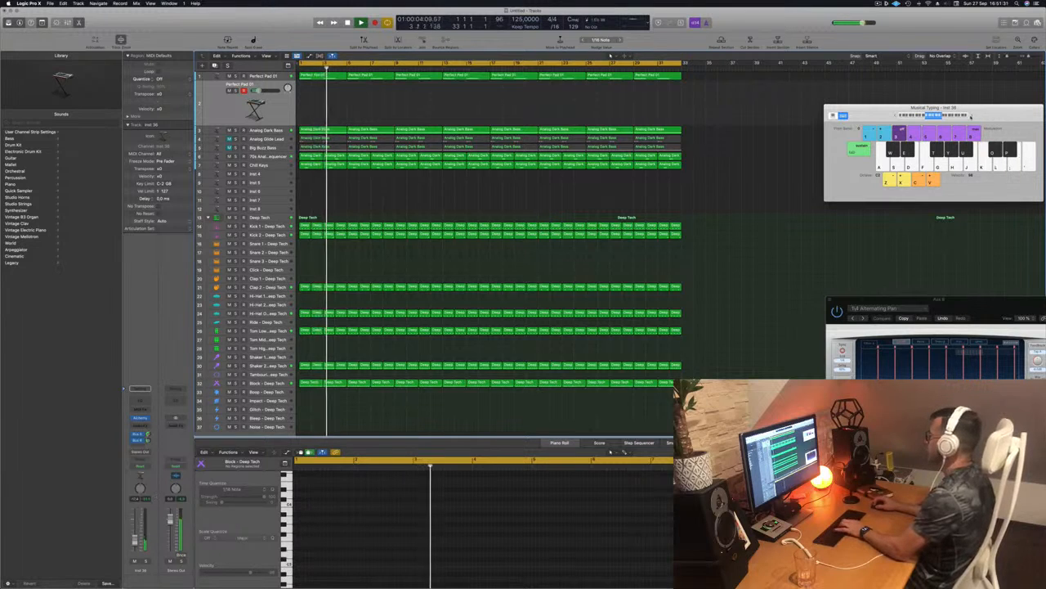
pyautogui.moveTo(990, 115); pyautogui.dragTo(841, 116)
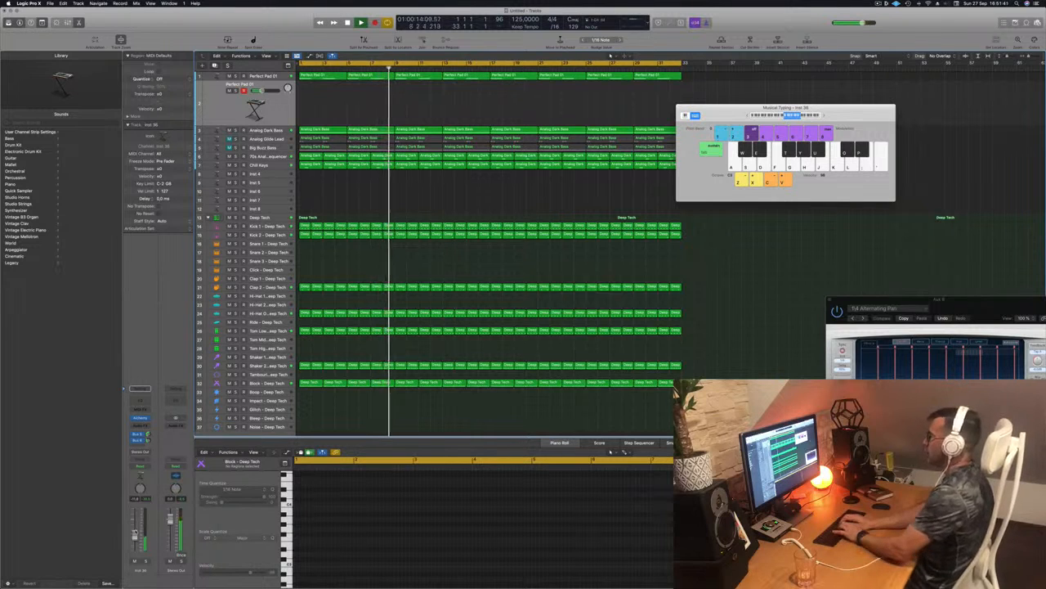
pyautogui.press('l')
pyautogui.press('k')
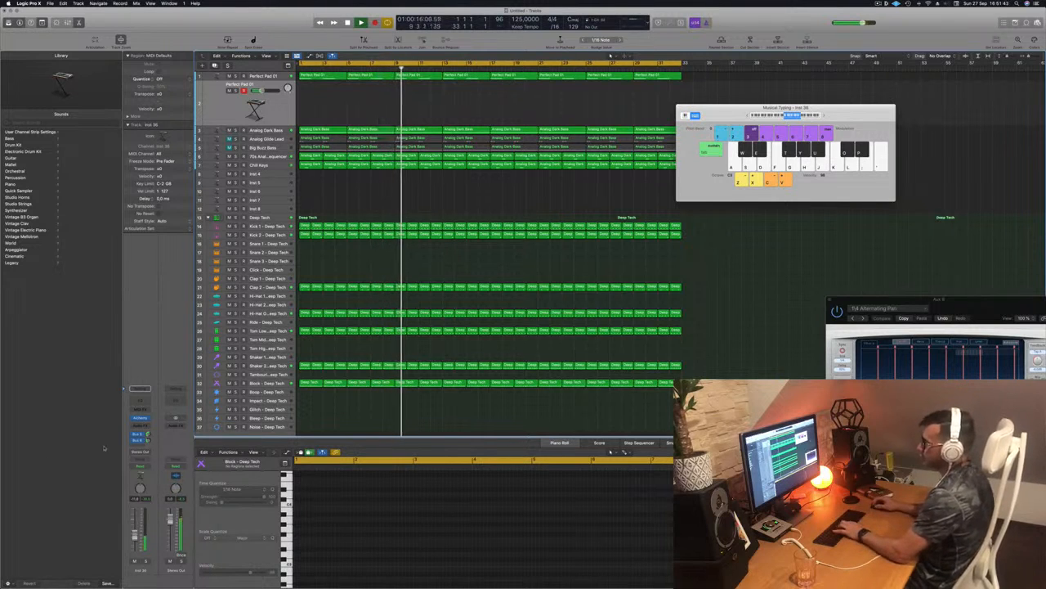
# Open Alchemy on the duplicated pad track, compare the Rich and Hollow variations, select Rich and move the window aside
pyautogui.click(141, 418)
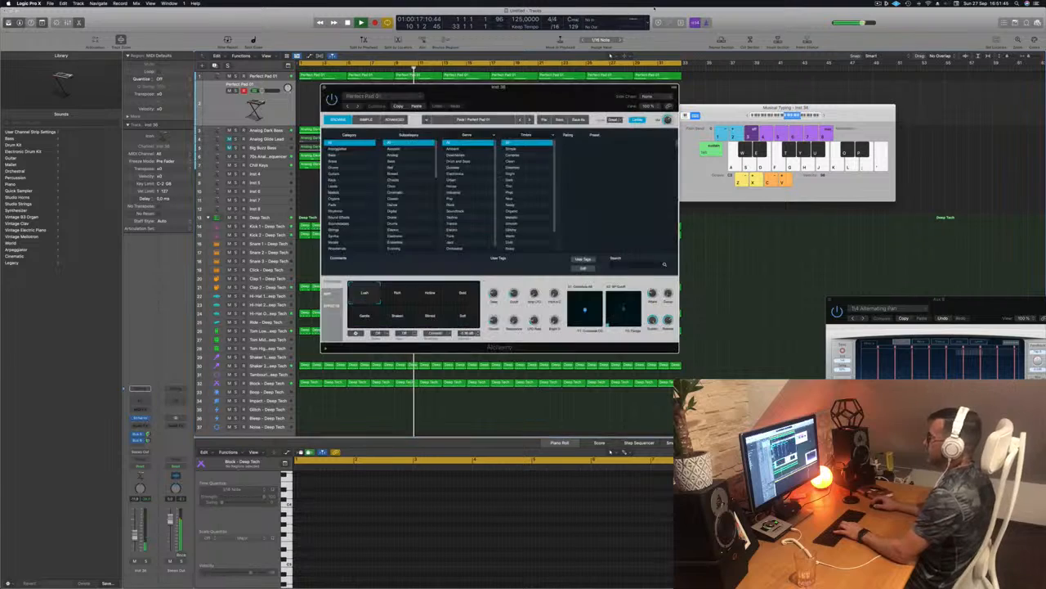
pyautogui.moveTo(495, 100); pyautogui.dragTo(657, 114)
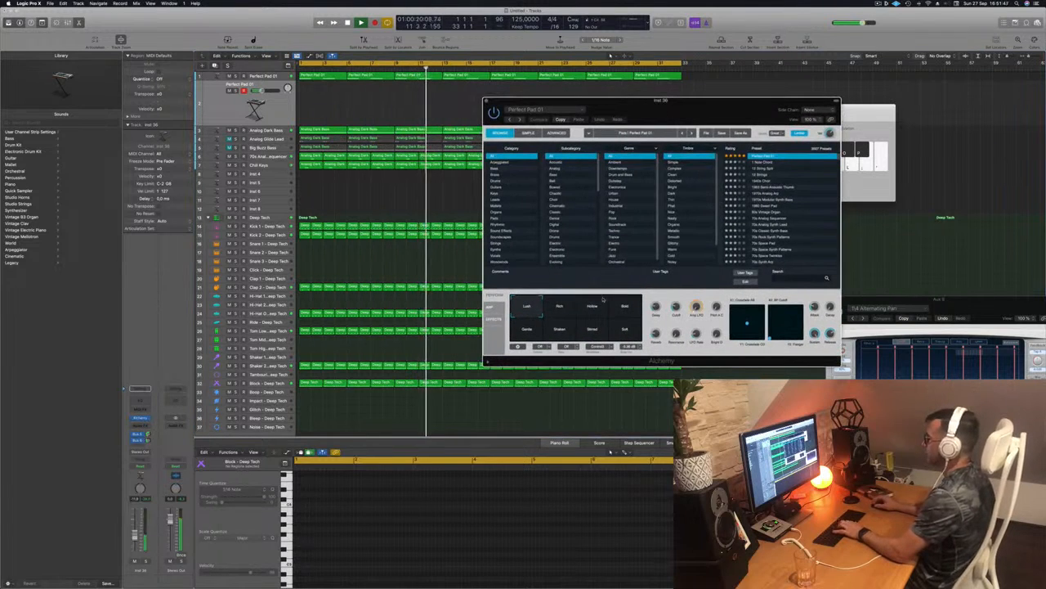
pyautogui.click(560, 306)
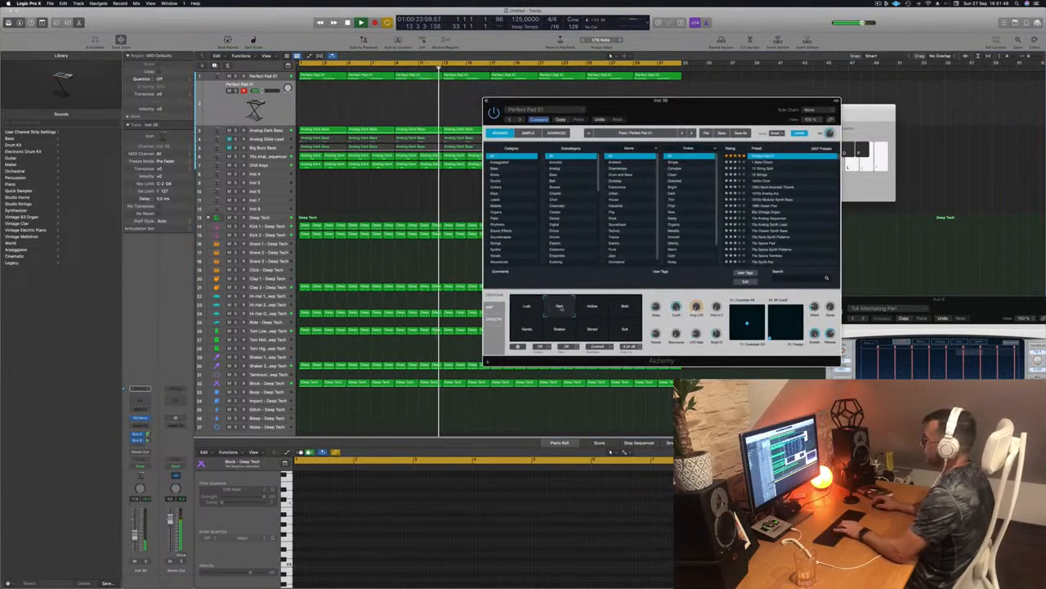
pyautogui.click(593, 306)
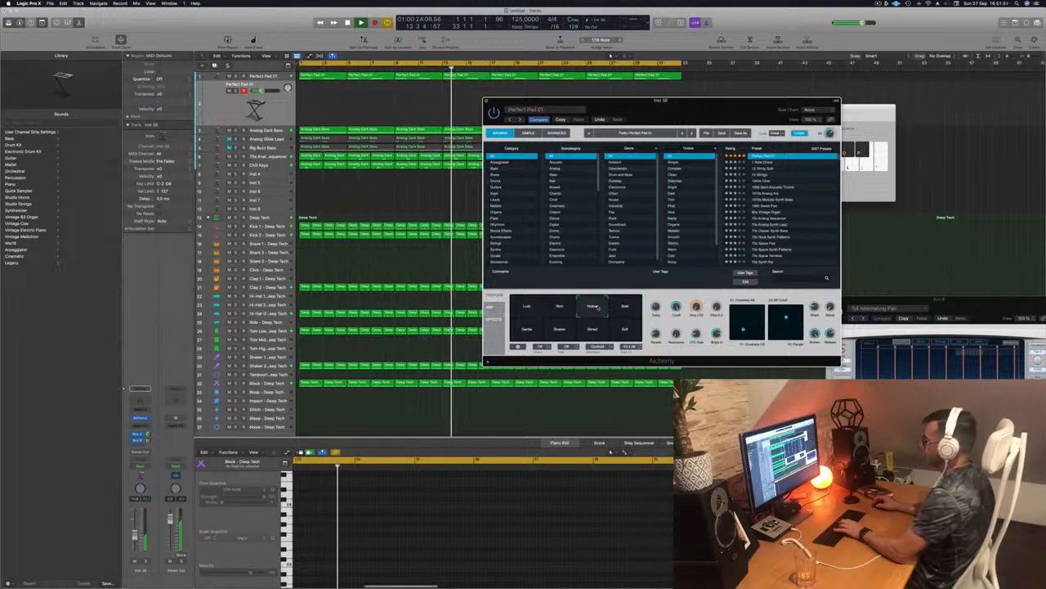
pyautogui.click(560, 306)
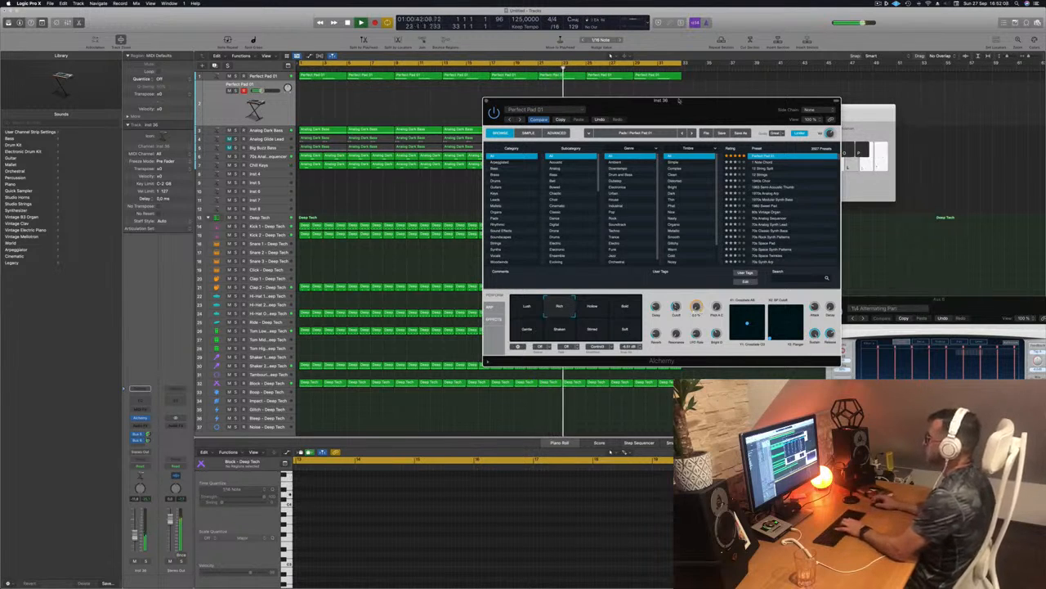
pyautogui.moveTo(679, 100); pyautogui.dragTo(815, 101)
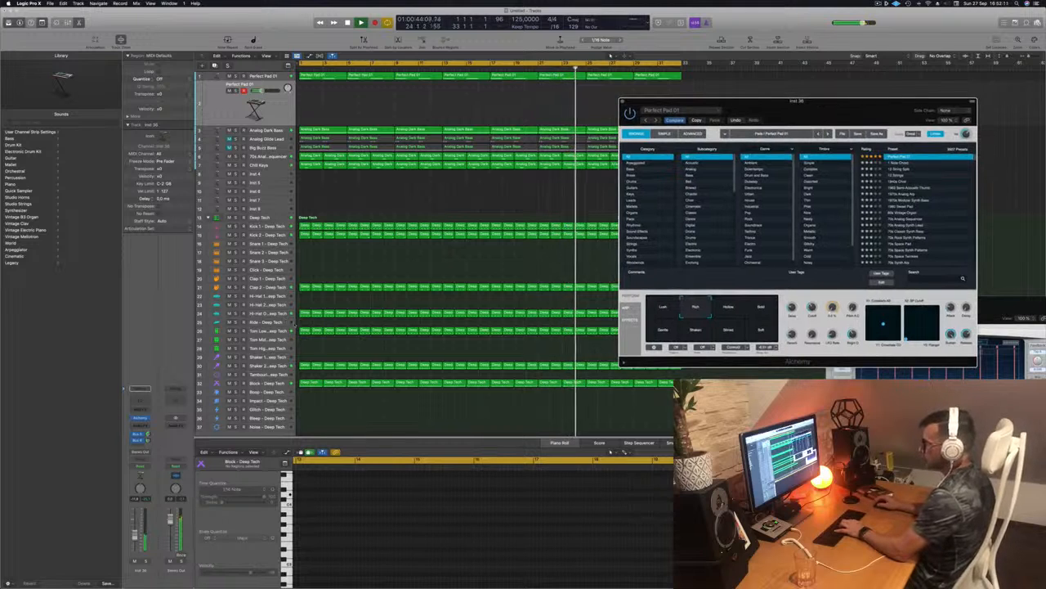
# Return the playhead to the song start and audition more Perfect Pad 01 variations on the duplicated track, choosing Bold
pyautogui.click(282, 365)
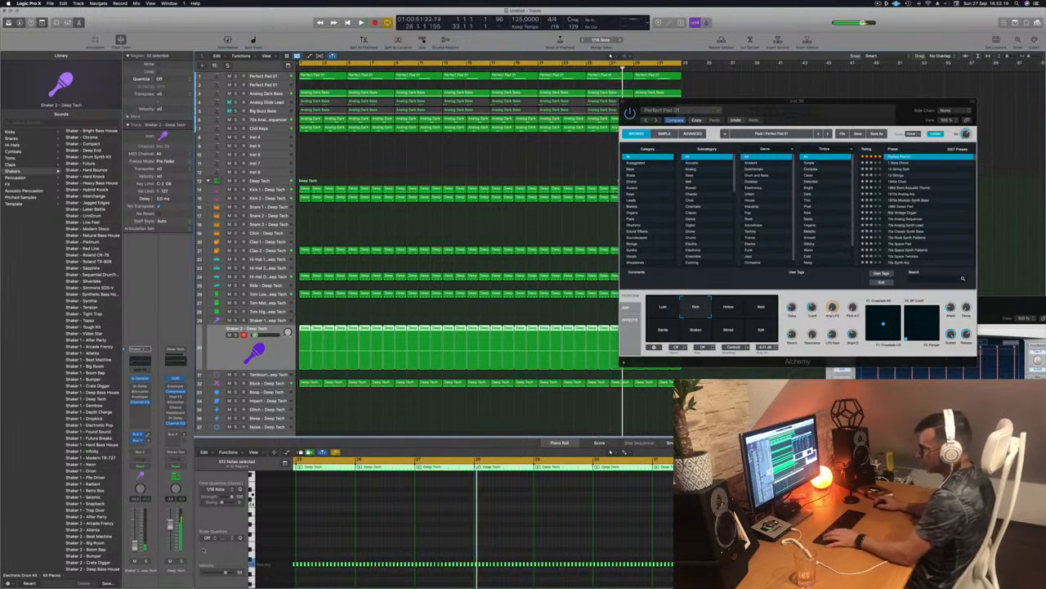
pyautogui.press('Return')
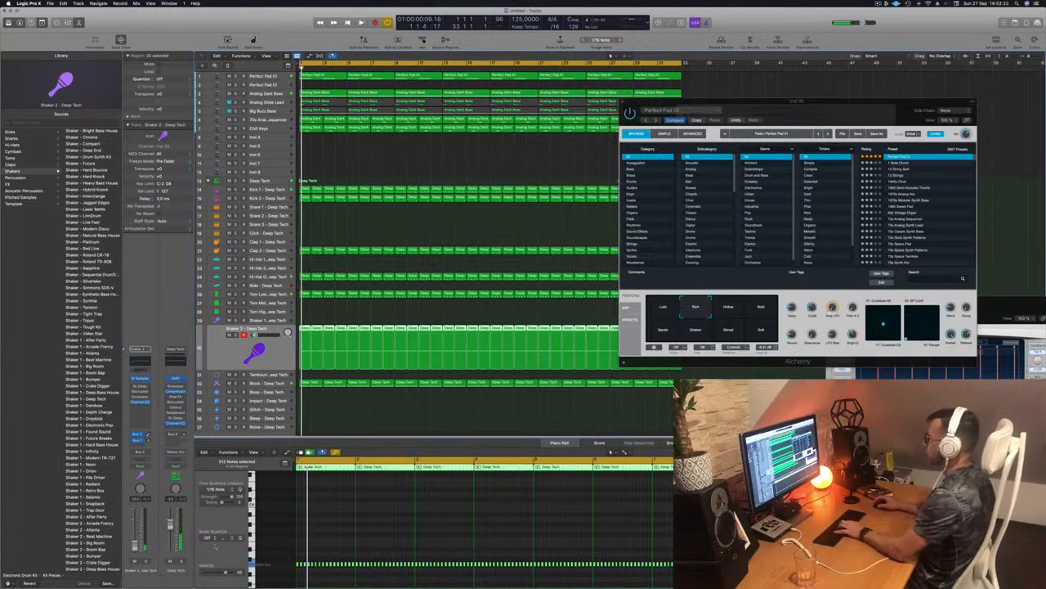
pyautogui.click(266, 85)
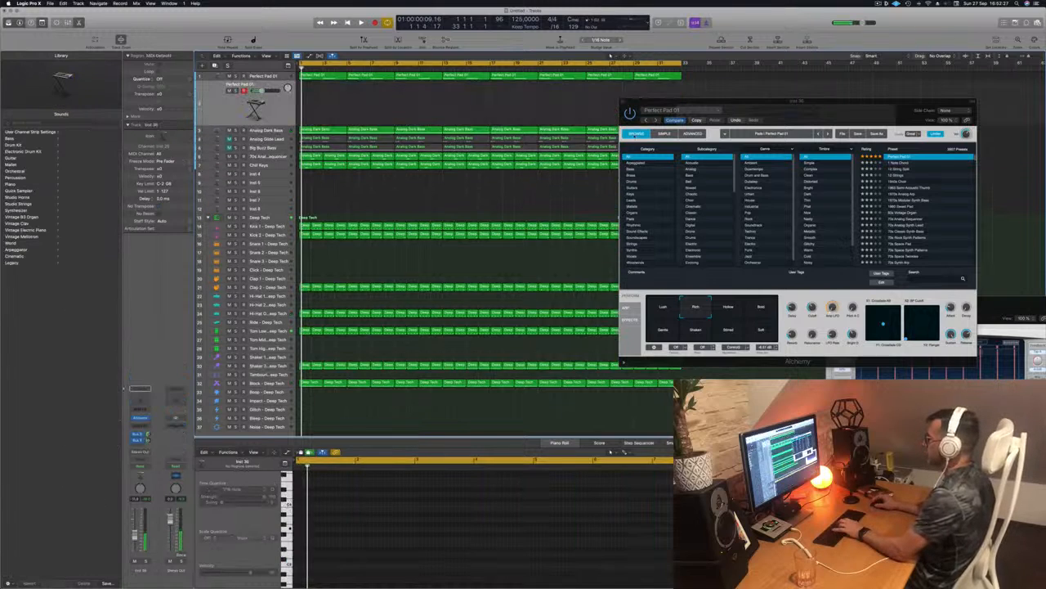
pyautogui.click(761, 330)
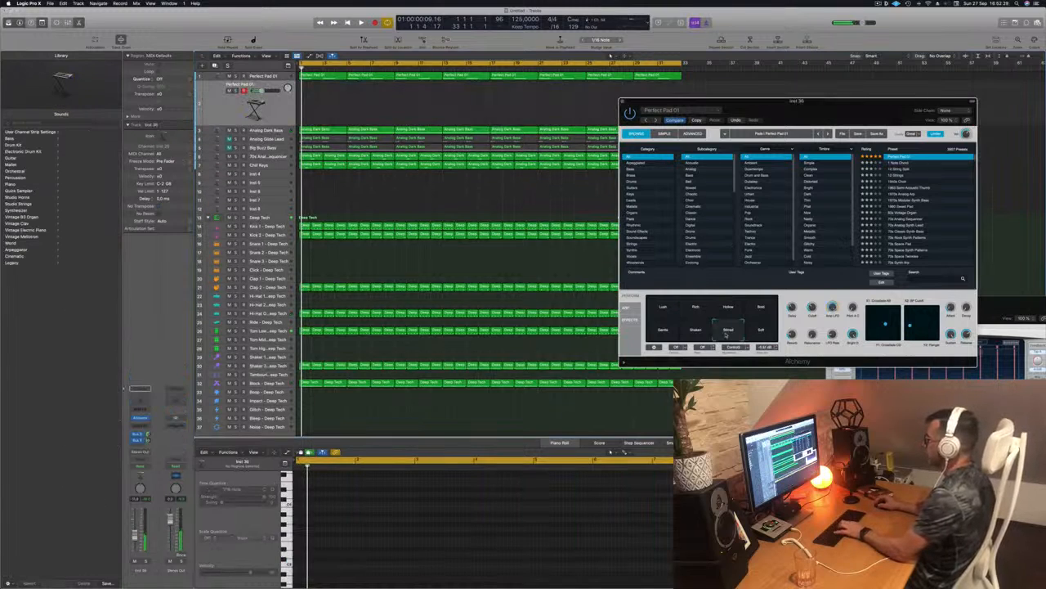
pyautogui.click(660, 331)
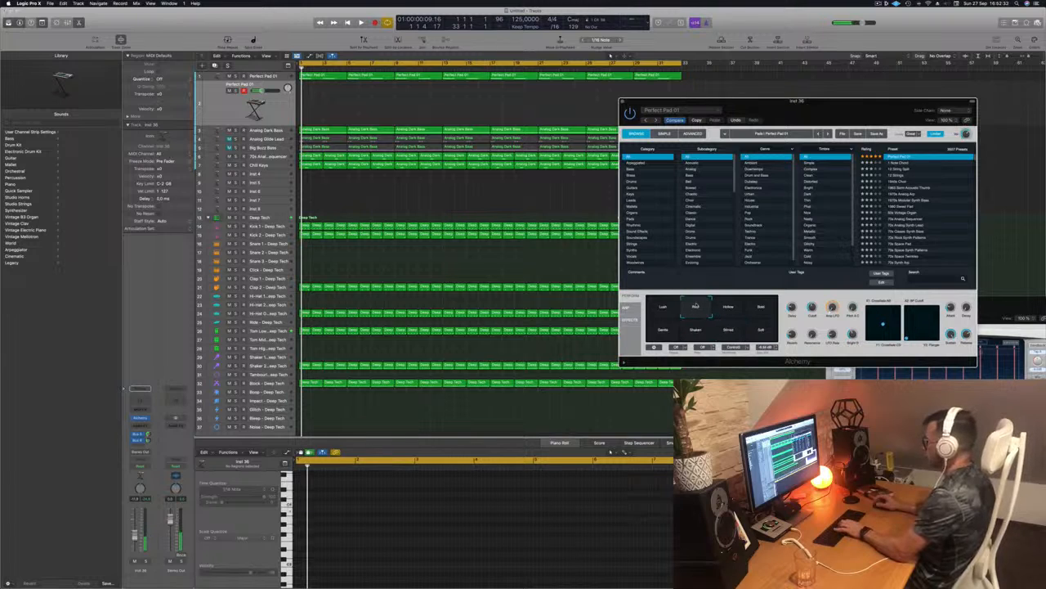
pyautogui.click(759, 306)
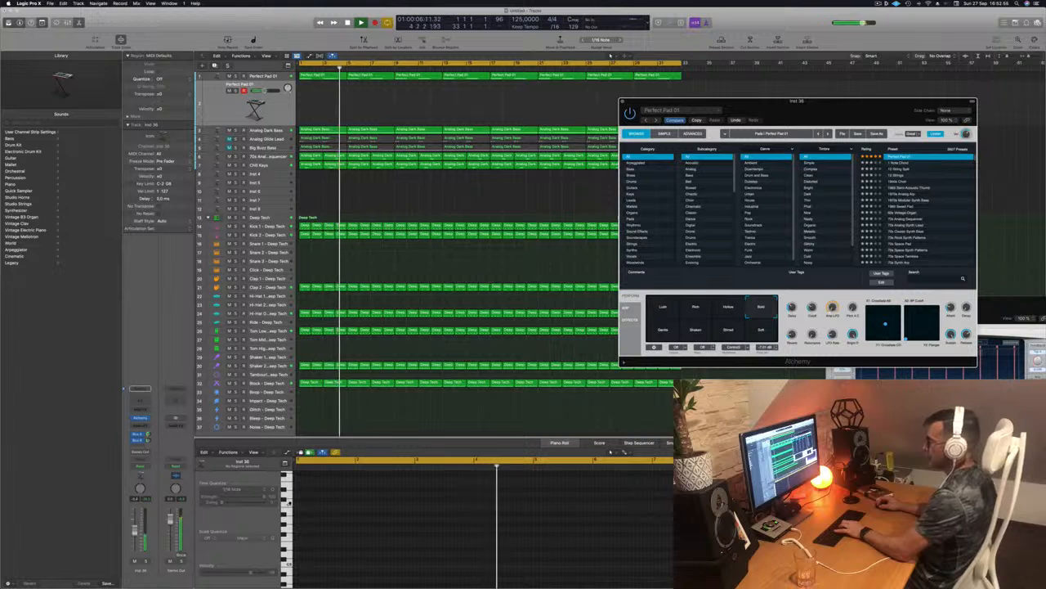
# Mute the Block - Deep Tech track and play back the arrangement
pyautogui.click(610, 56)
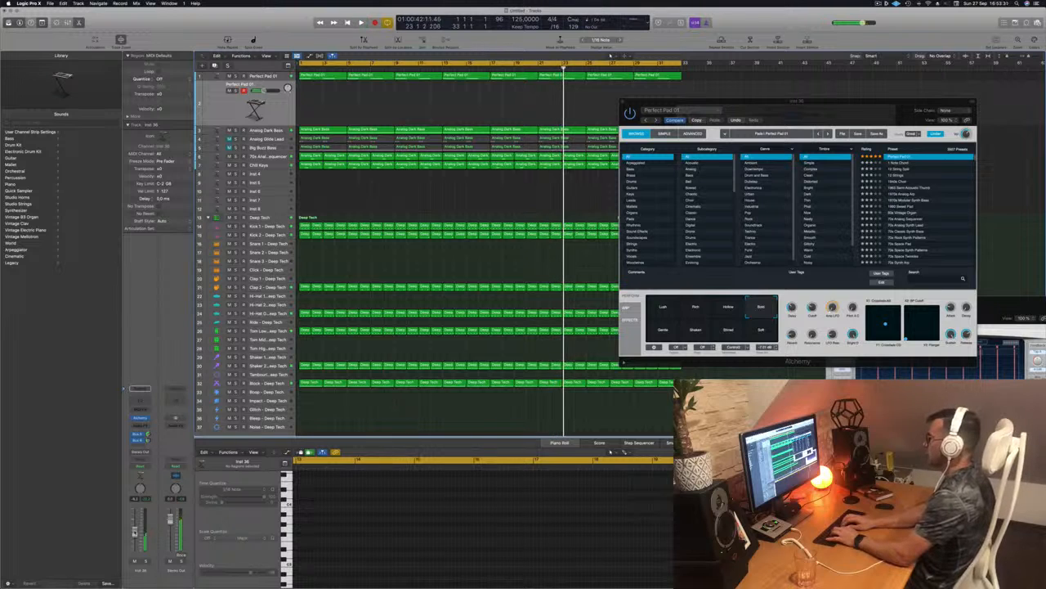
pyautogui.press('Return')
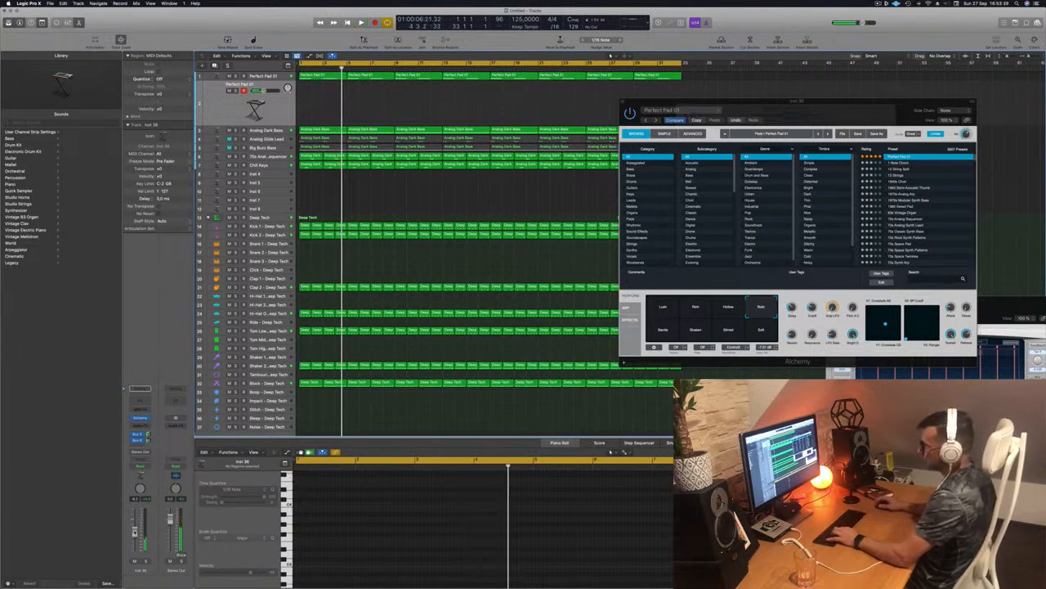
pyautogui.click(229, 383)
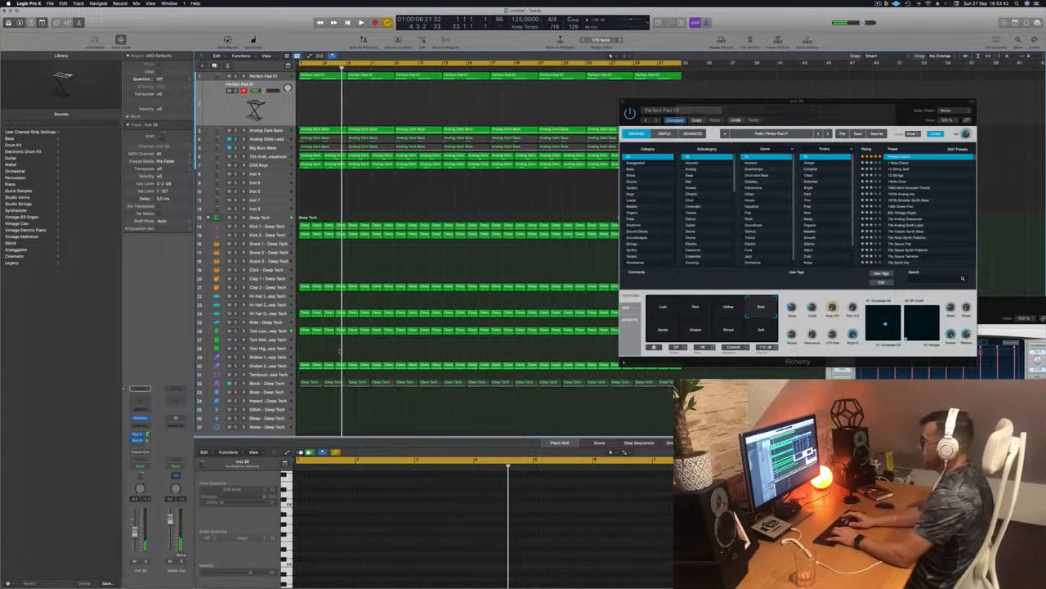
pyautogui.press('space')
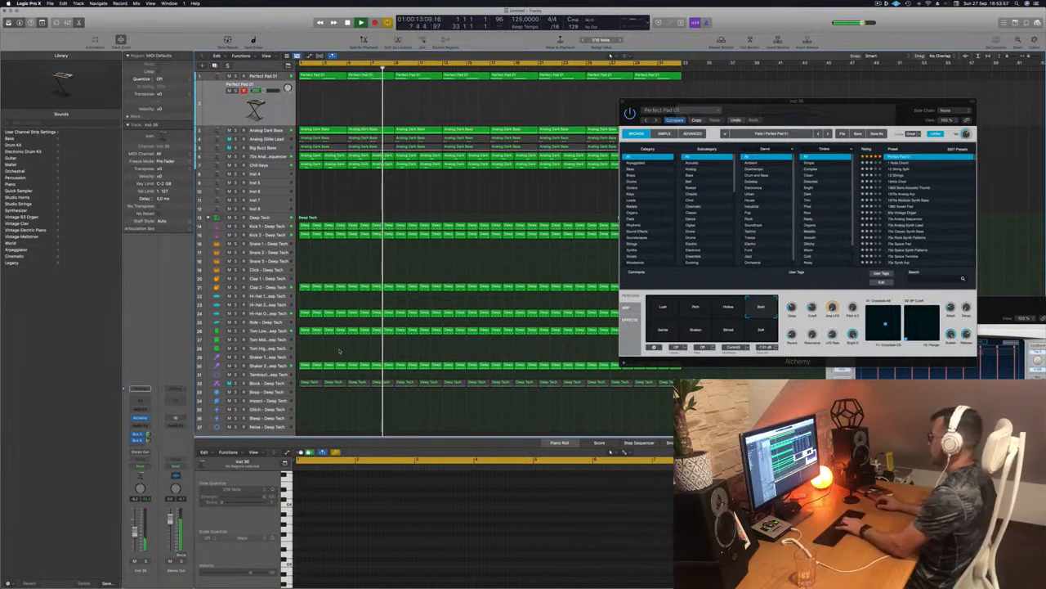
# Adjust the Cutoff in Alchemy and record a MIDI melody on the duplicated pad track from about bar 15 to bar 25
pyautogui.click(813, 298)
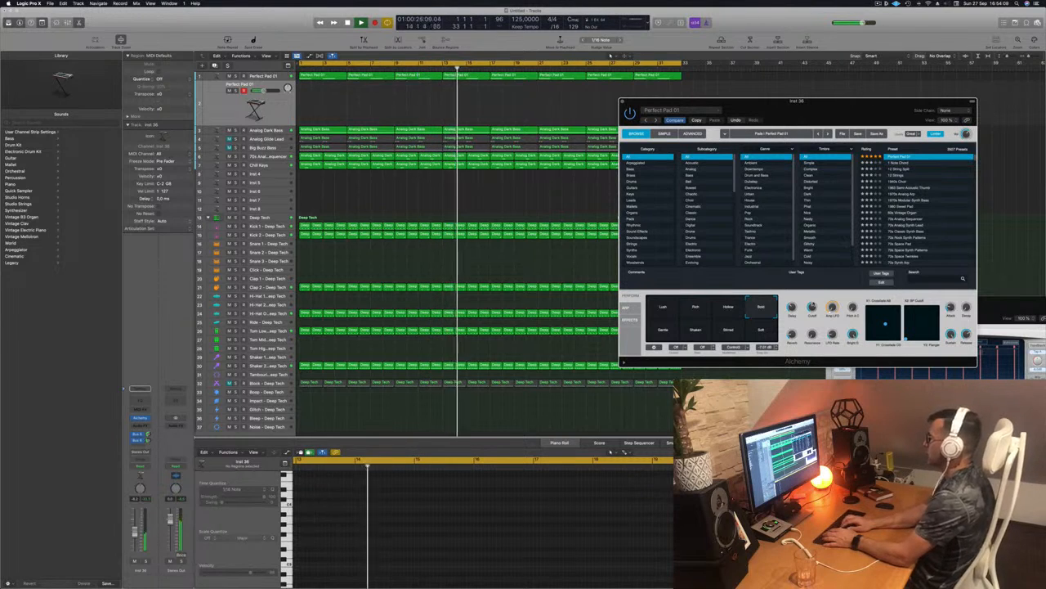
pyautogui.press('r')
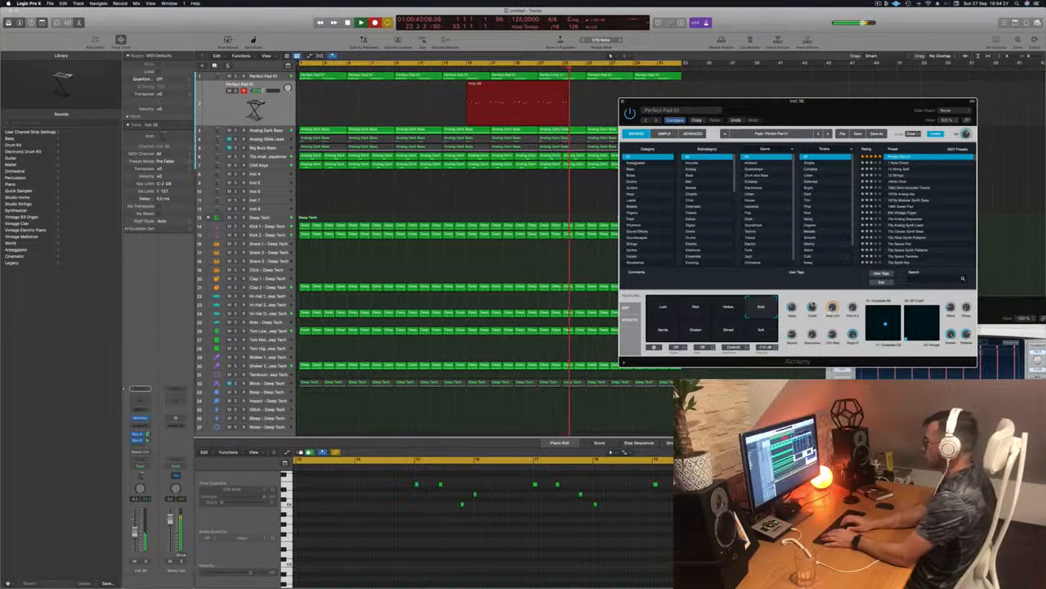
pyautogui.press('space')
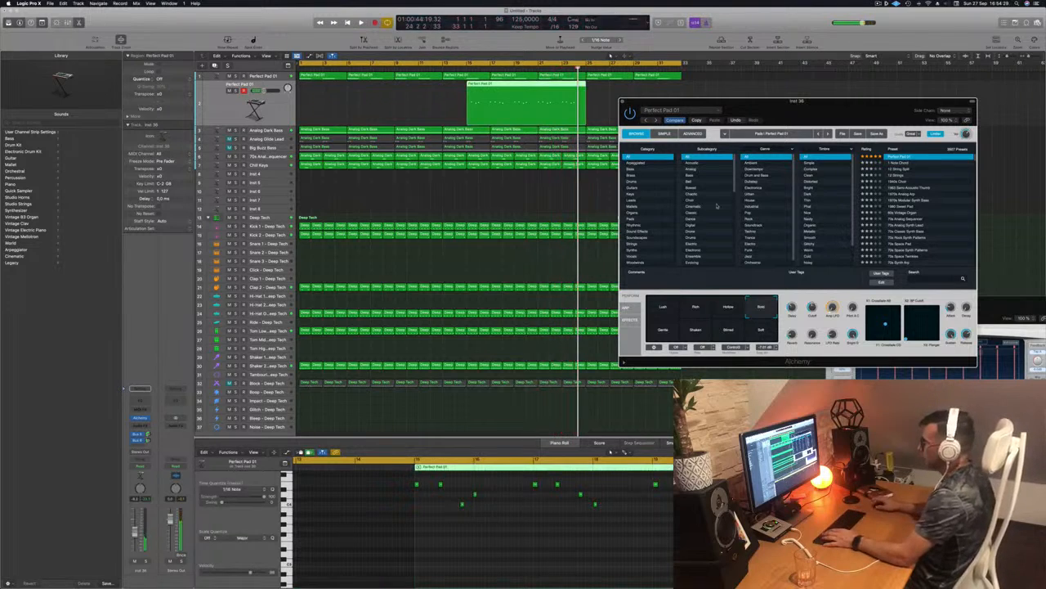
# Open the Stereo Delay on the Tom Low - Deep Tech track, start playback and move the plug-in window aside
pyautogui.click(268, 332)
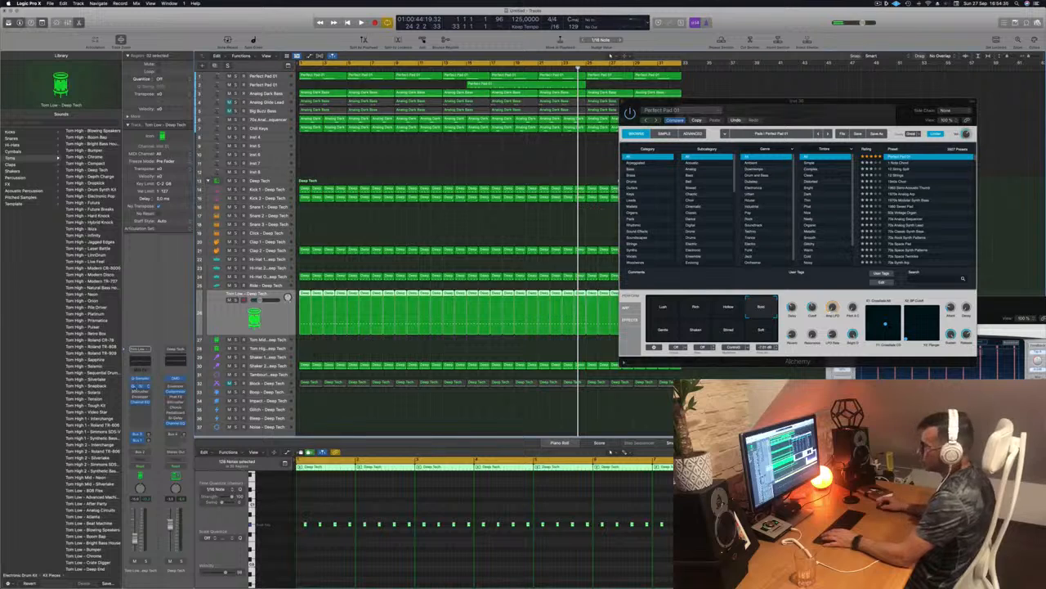
pyautogui.click(141, 398)
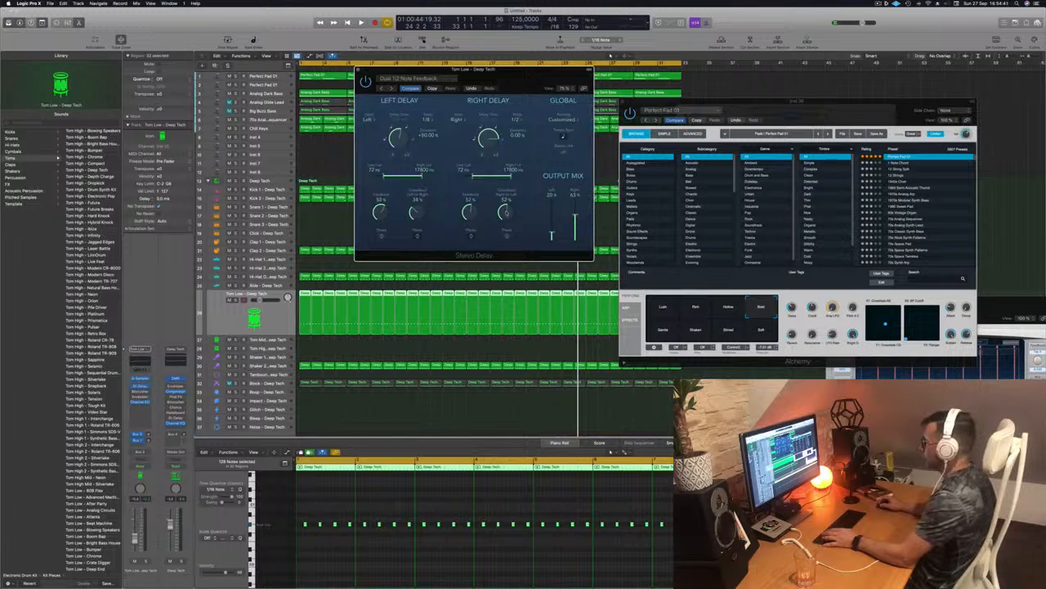
pyautogui.press('space')
pyautogui.moveTo(489, 70); pyautogui.dragTo(521, 72)
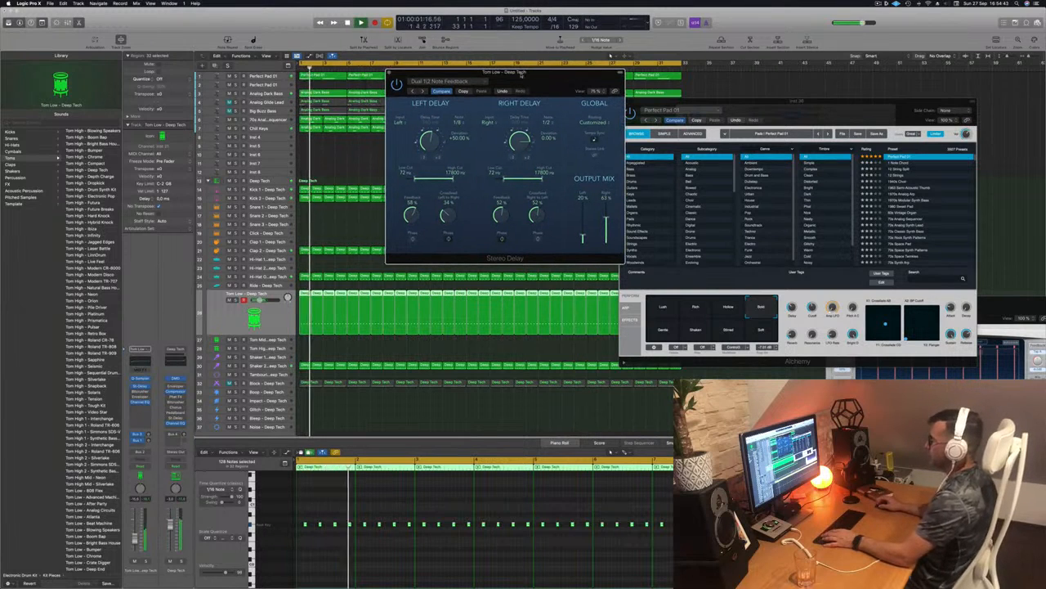
# Close the Stereo Delay, unsolo the Tom Low - Deep Tech track and bring up Musical Typing clear of the Alchemy window
pyautogui.press('super+w')
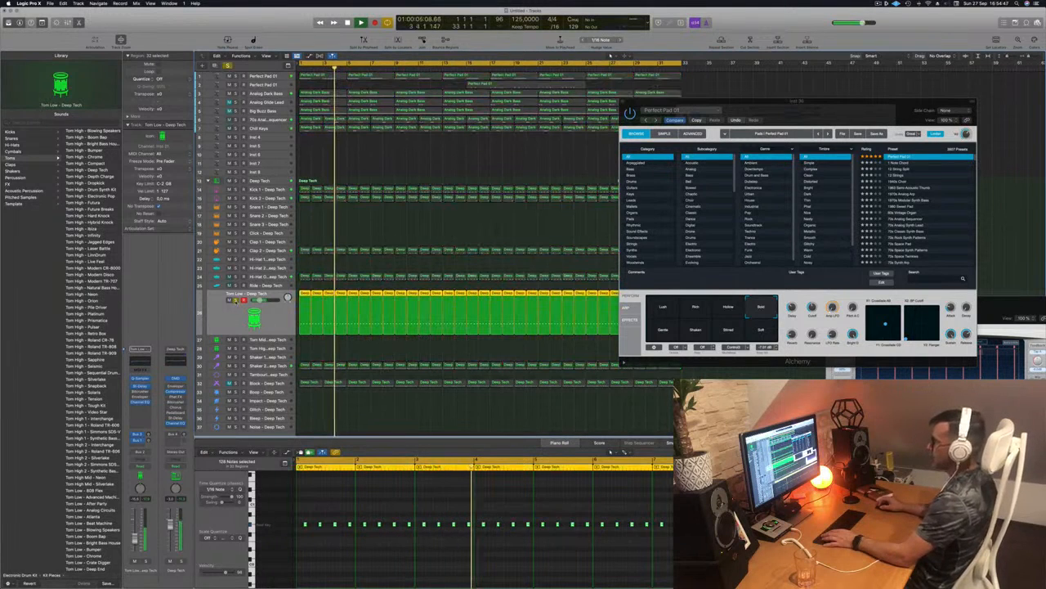
pyautogui.click(235, 300)
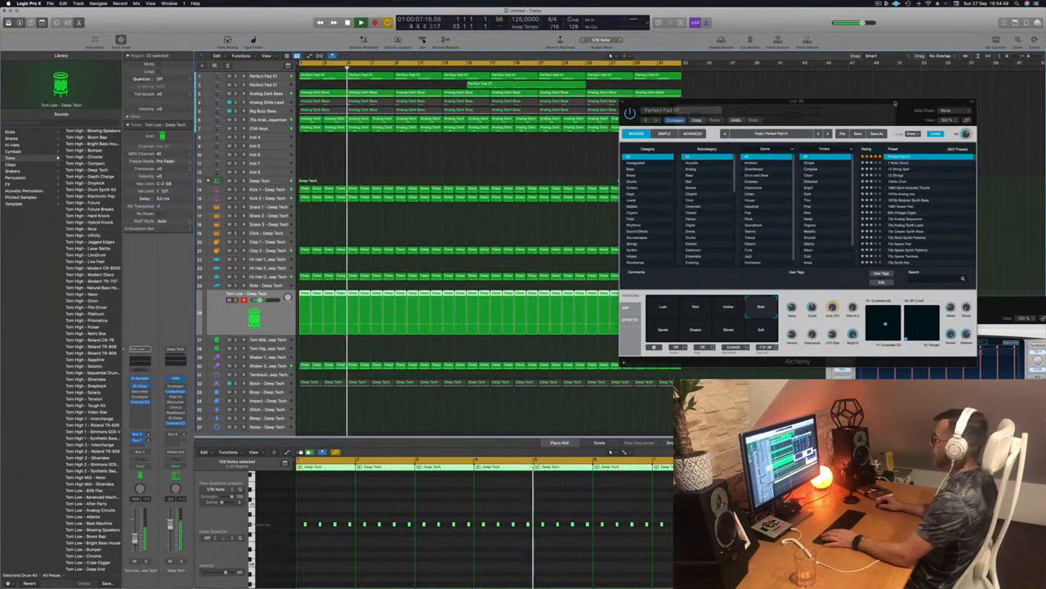
pyautogui.press('super+k')
pyautogui.moveTo(895, 103); pyautogui.dragTo(921, 187)
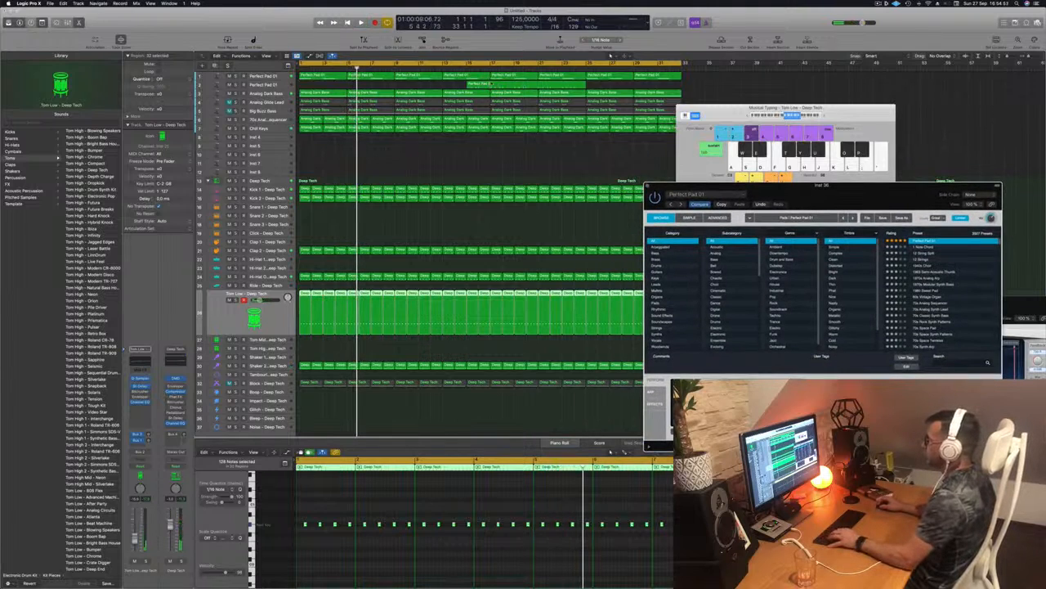
# Split the recorded Perfect Pad 01 melody region at bar 19, delete its first part and move the remainder to bar 1
pyautogui.click(489, 69)
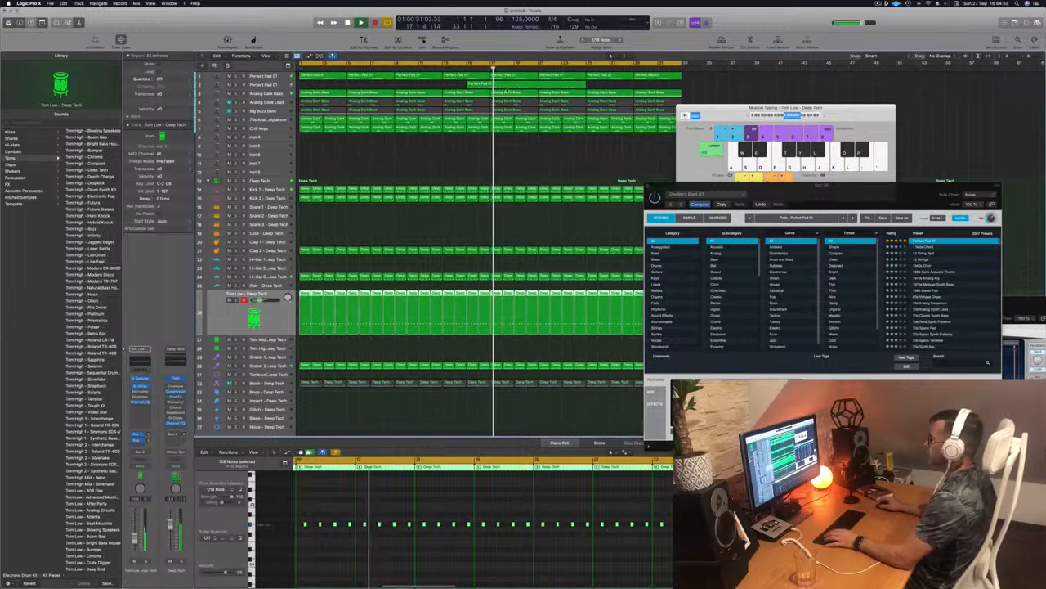
pyautogui.click(513, 82)
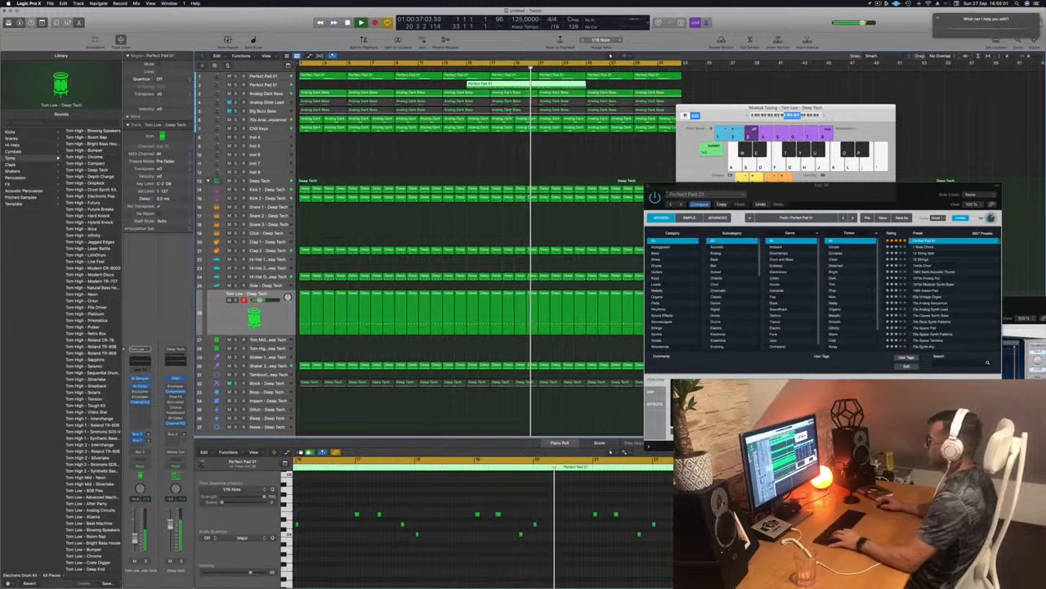
pyautogui.click(509, 129)
pyautogui.click(517, 85)
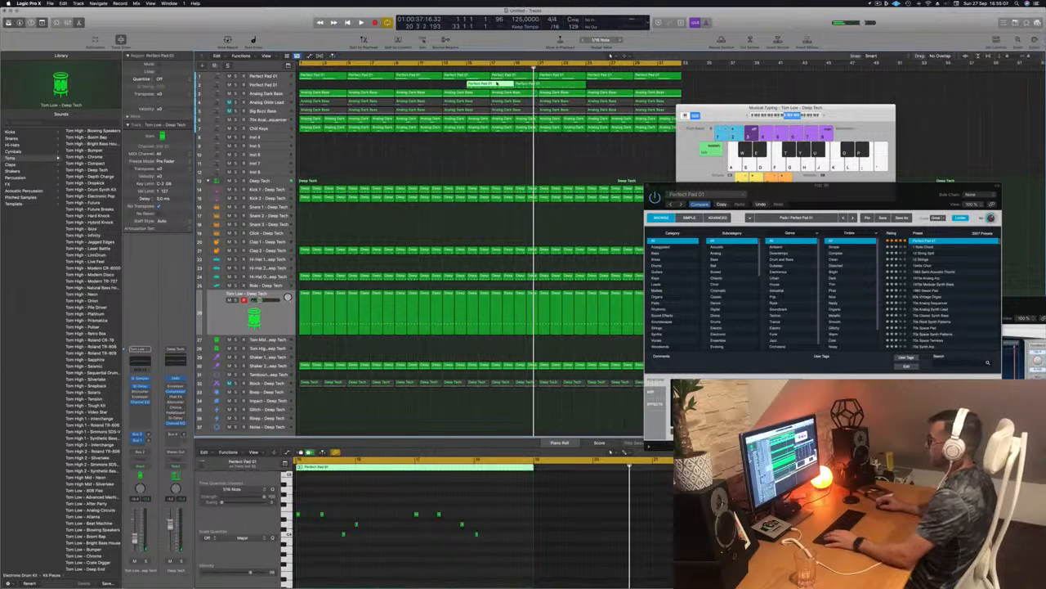
pyautogui.moveTo(496, 83); pyautogui.dragTo(322, 88)
# Play back the moved melody region, split it at bar 5 and delete the part after the split
pyautogui.press('space')
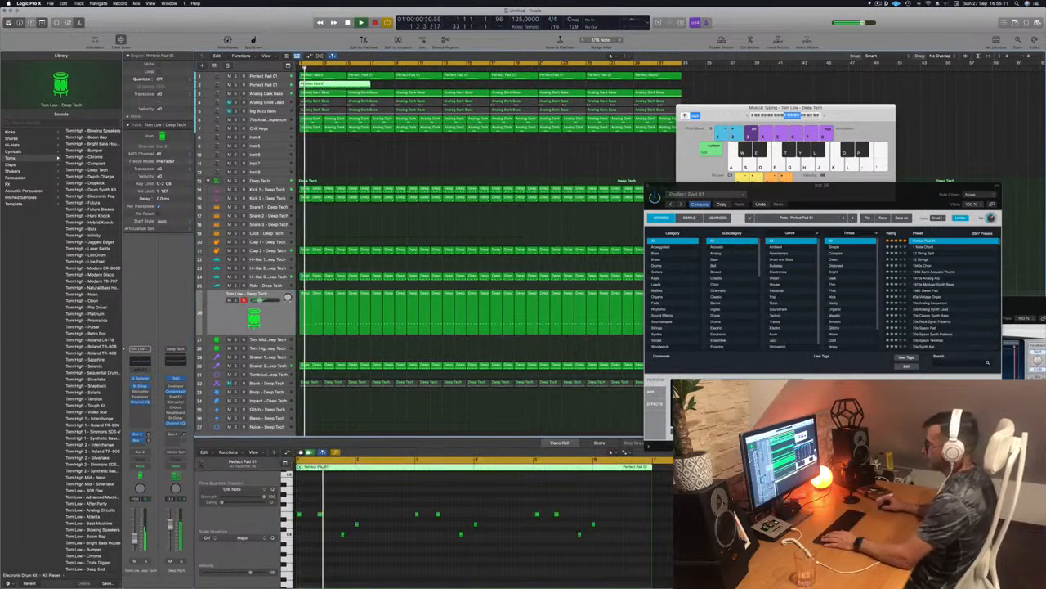
pyautogui.click(378, 559)
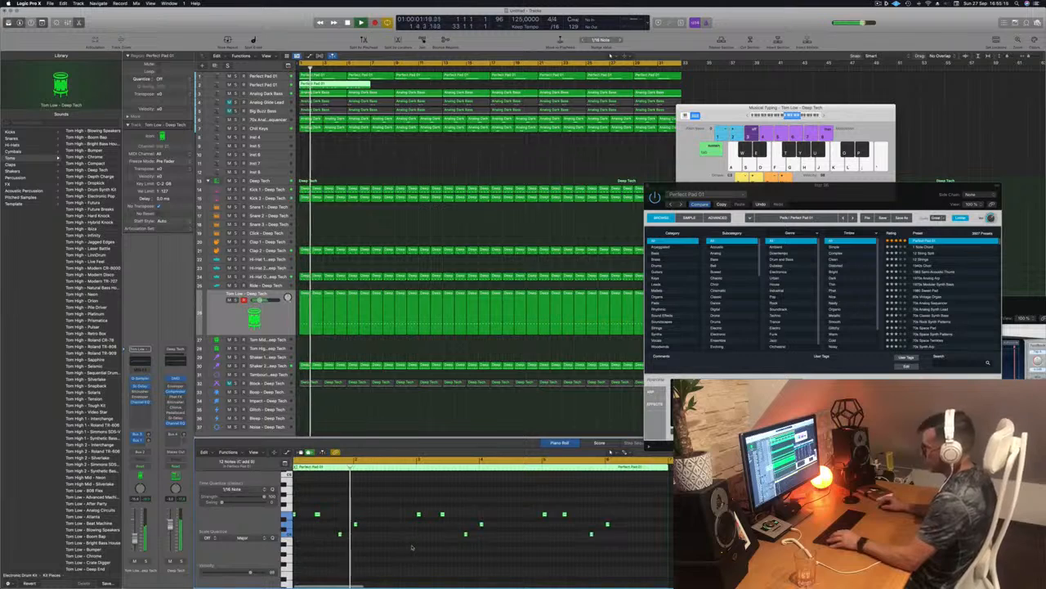
pyautogui.press('super+Left')
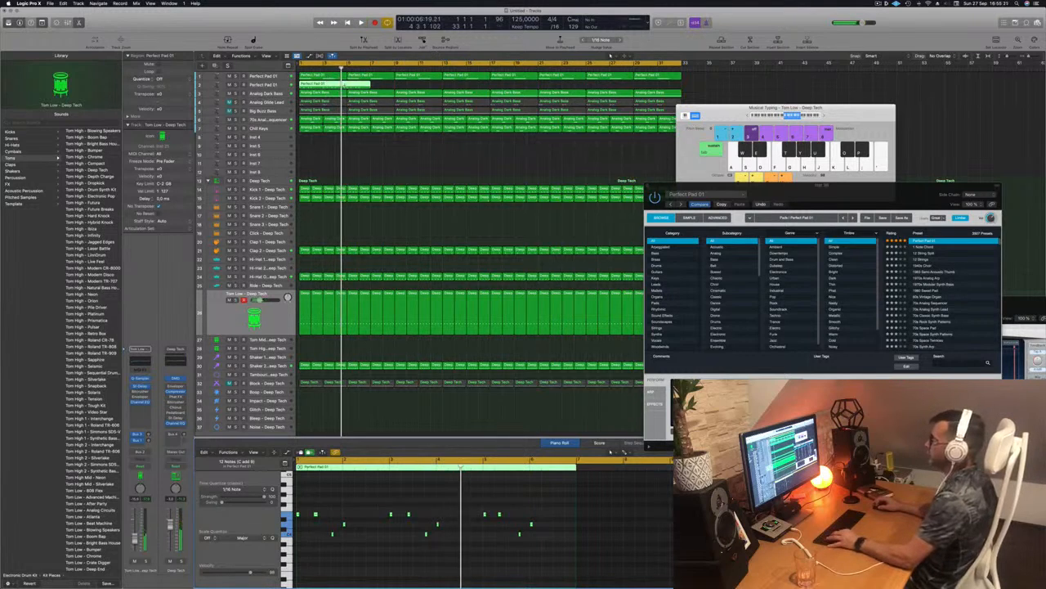
pyautogui.press('super+t')
pyautogui.press('super+z')
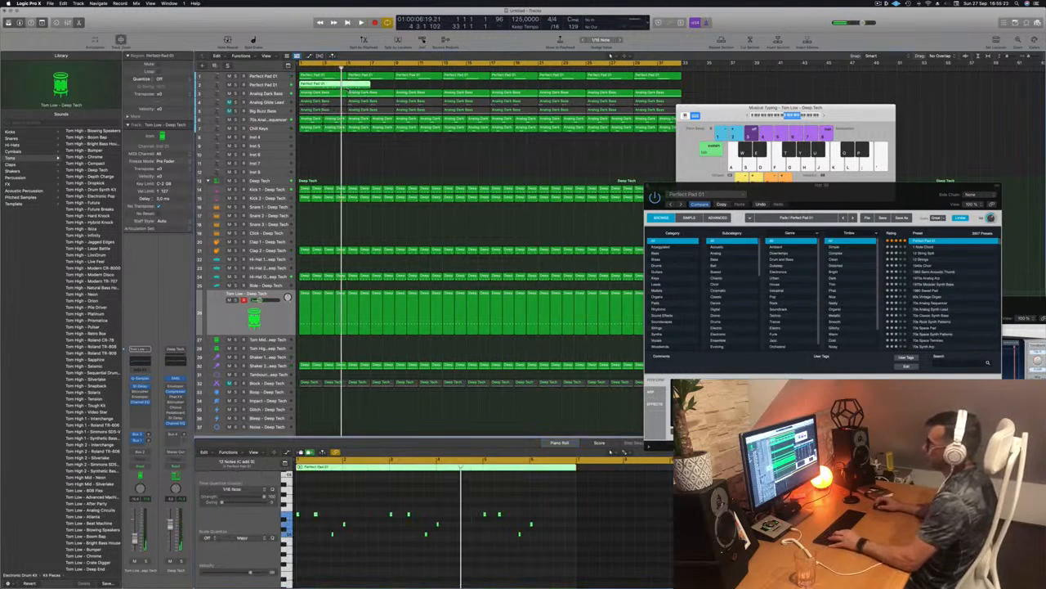
pyautogui.press('super+t')
pyautogui.press('Delete')
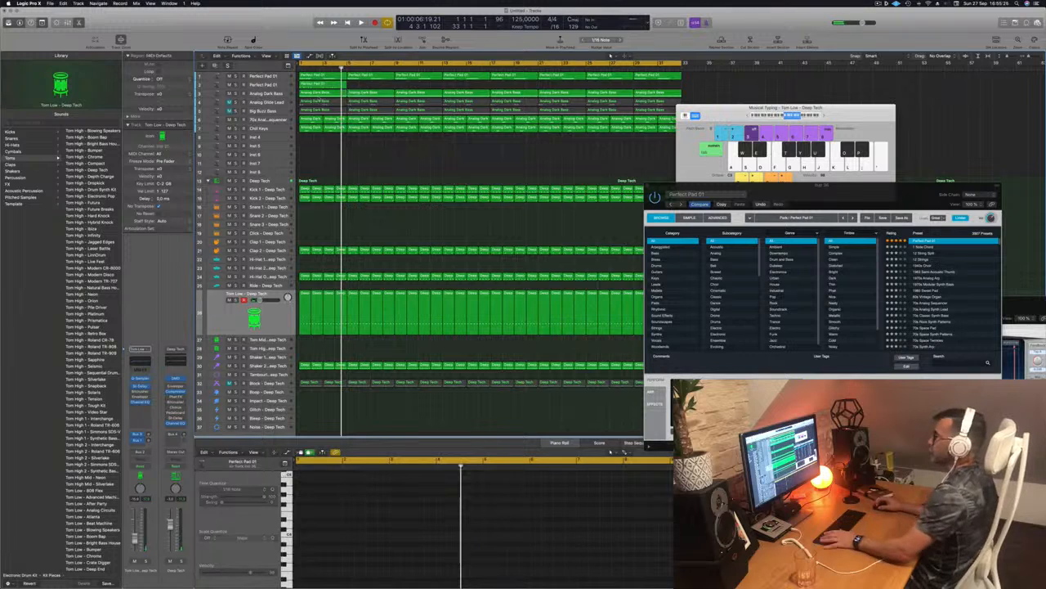
# Select the duplicated pad track and compare Alchemy's Lush, Rich and Bold variations during playback from the song start, ending on Bold
pyautogui.press('Return')
pyautogui.press('space')
pyautogui.hotkey('ctrl', 'z')
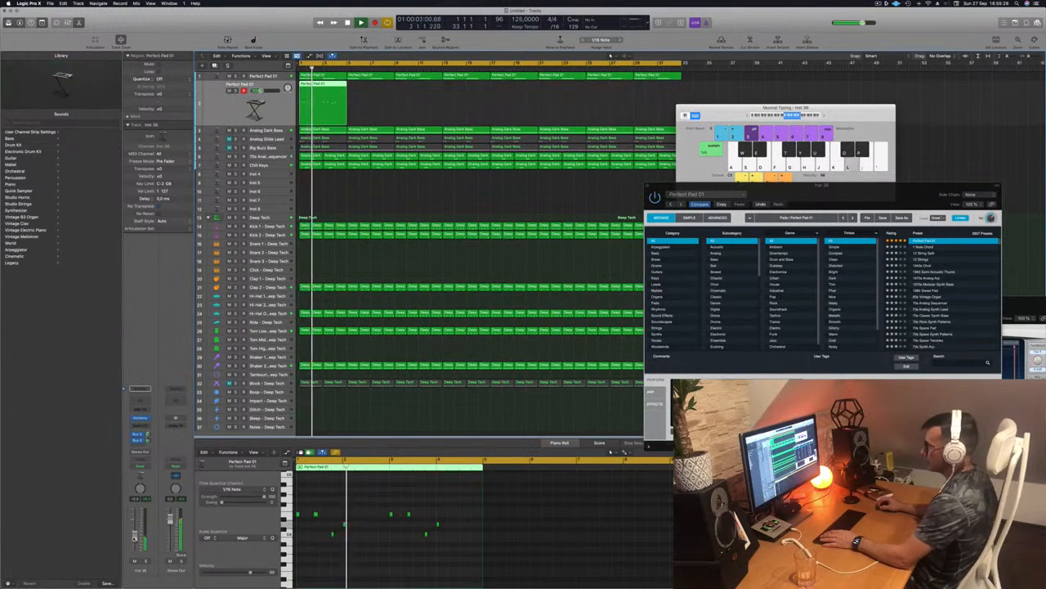
pyautogui.moveTo(898, 195); pyautogui.dragTo(701, 193)
pyautogui.click(490, 390)
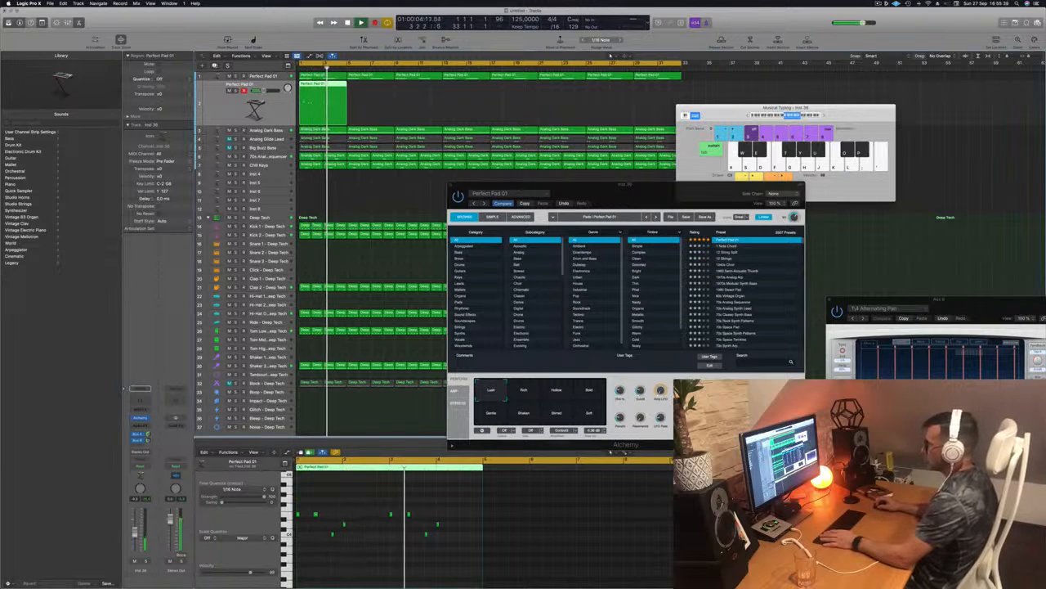
pyautogui.click(531, 389)
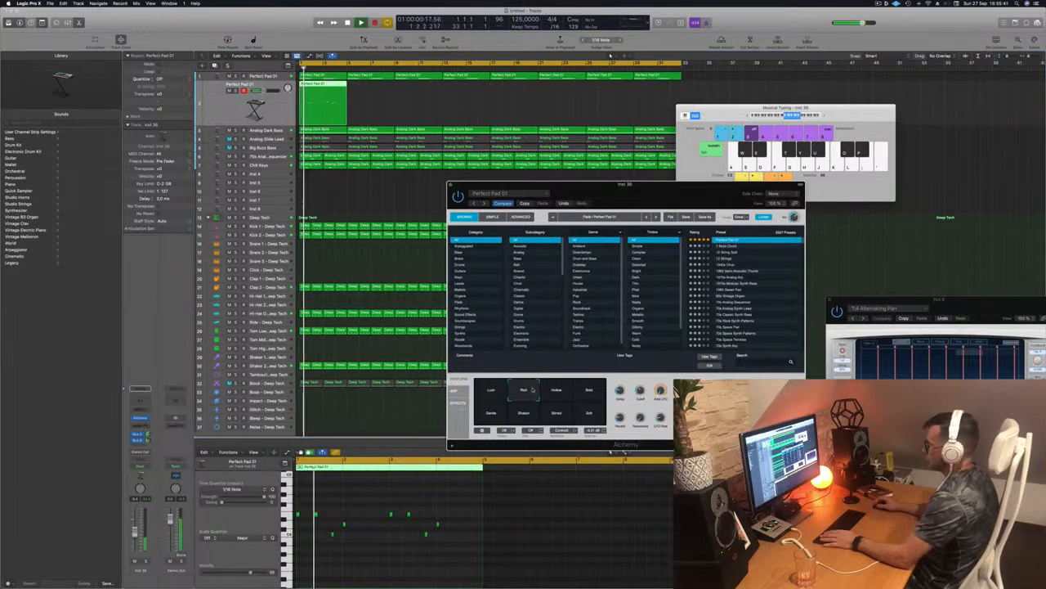
pyautogui.click(588, 390)
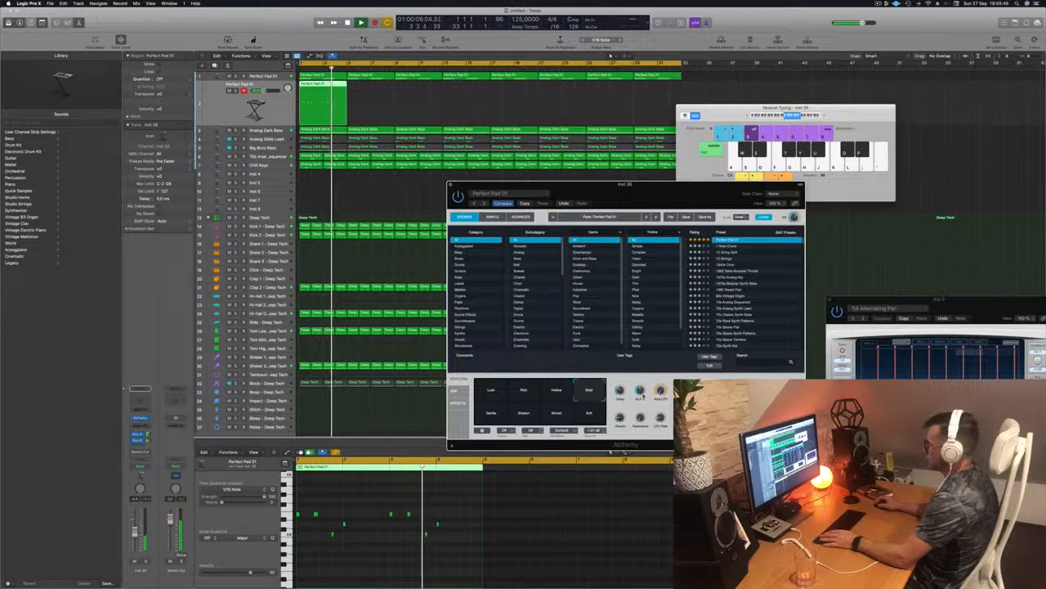
pyautogui.press('Return')
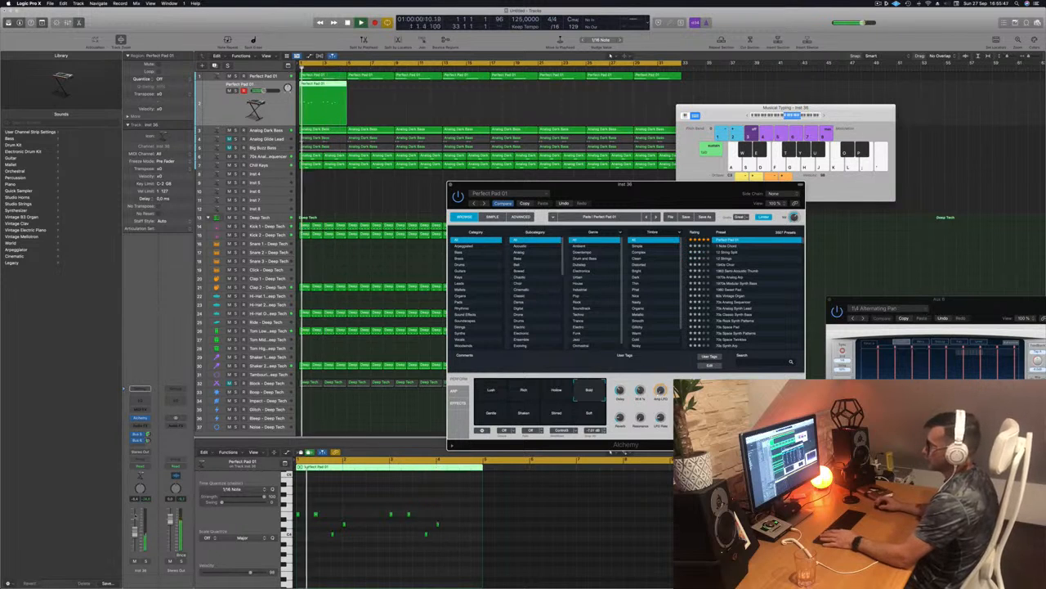
# Add a Channel EQ to the duplicated pad track with a low cut at 366 Hz and close its window
pyautogui.click(142, 401)
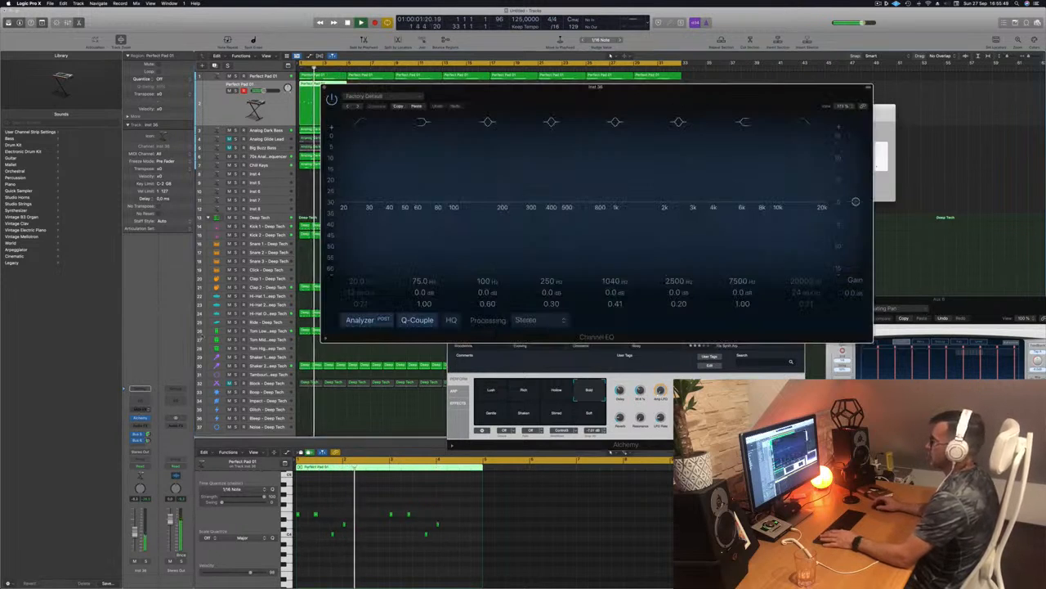
pyautogui.click(359, 122)
pyautogui.moveTo(379, 189); pyautogui.dragTo(546, 214)
pyautogui.moveTo(467, 110); pyautogui.dragTo(480, 112)
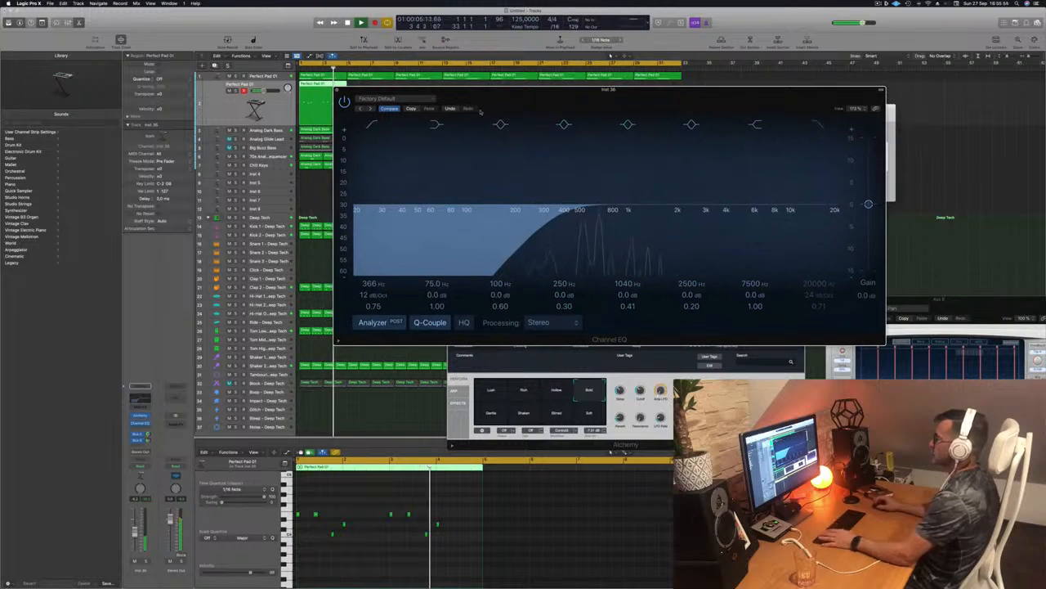
pyautogui.press('super+w')
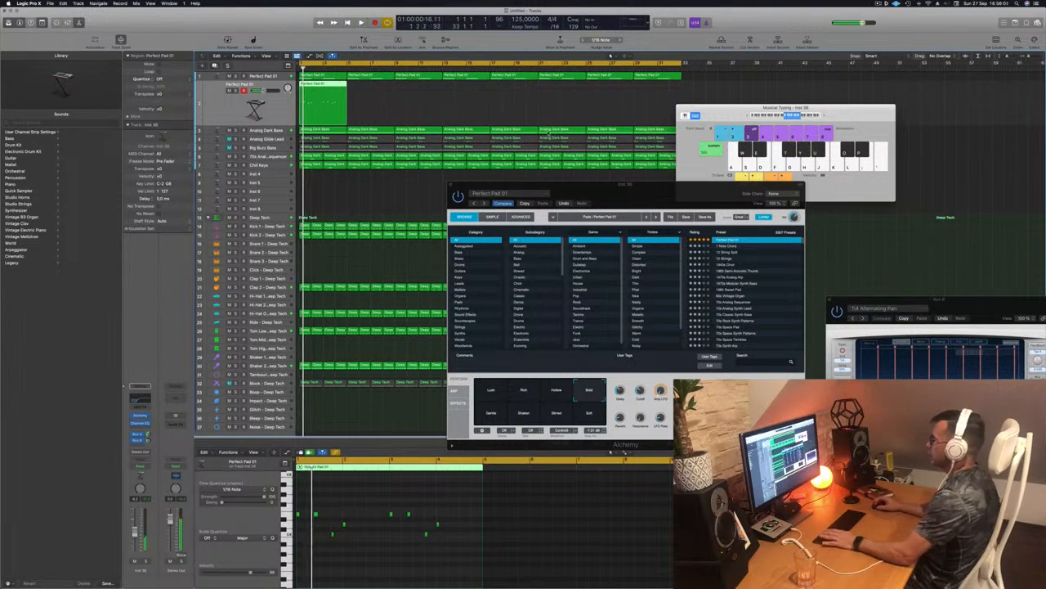
# Duplicate the pad track again and place the four-bar melody region on the new track
pyautogui.press('space')
pyautogui.moveTo(613, 189); pyautogui.dragTo(573, 178)
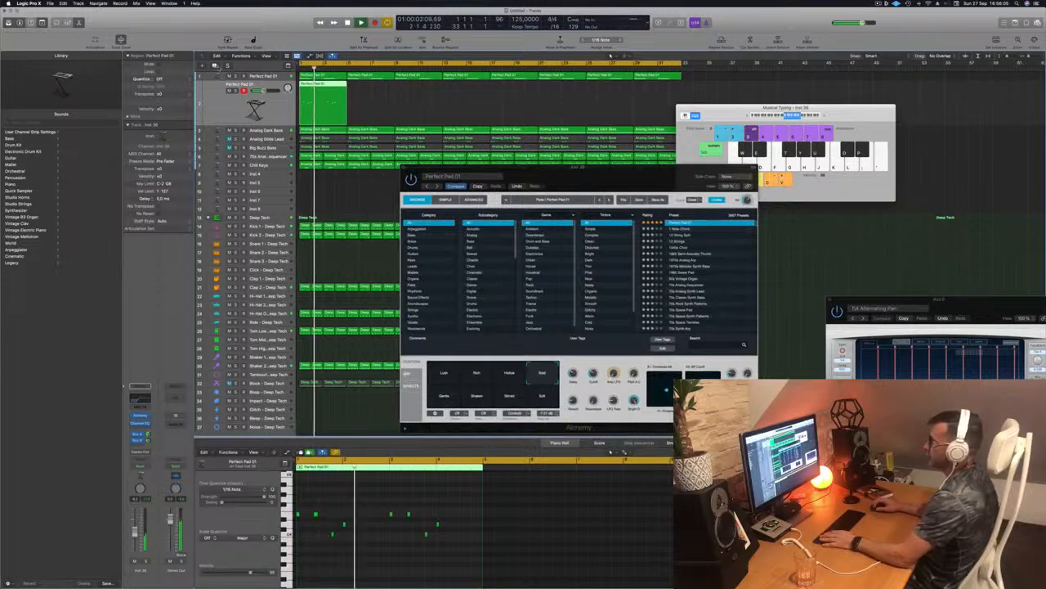
pyautogui.press('Delete')
pyautogui.press('r')
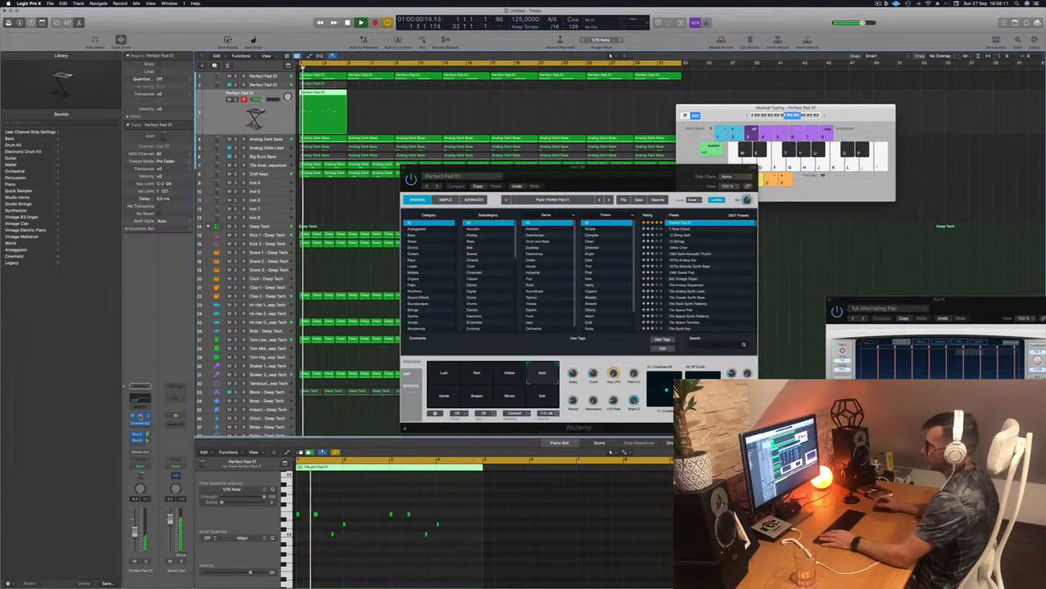
# Open Alchemy on the new track, sort the presets by rating, load Deeper Emotion and audition its Flanger and Rattling variations
pyautogui.moveTo(627, 169); pyautogui.dragTo(621, 149)
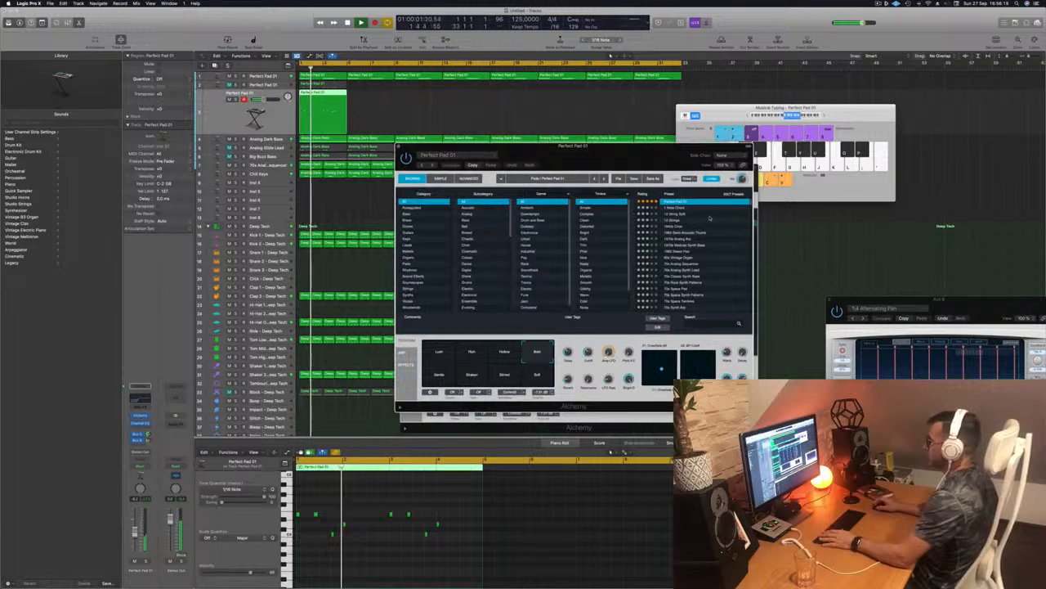
pyautogui.click(645, 194)
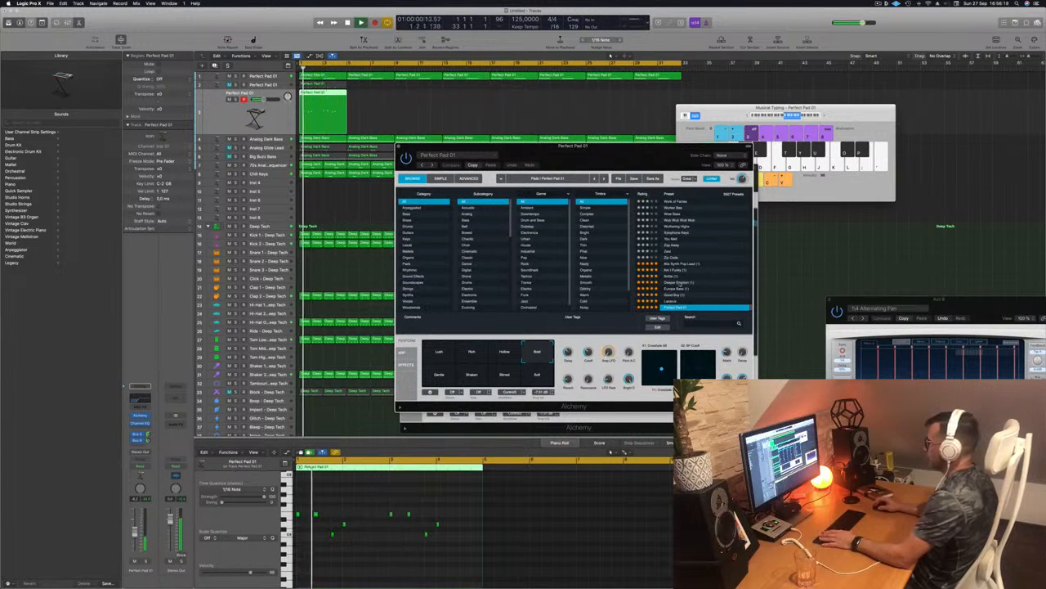
pyautogui.click(686, 282)
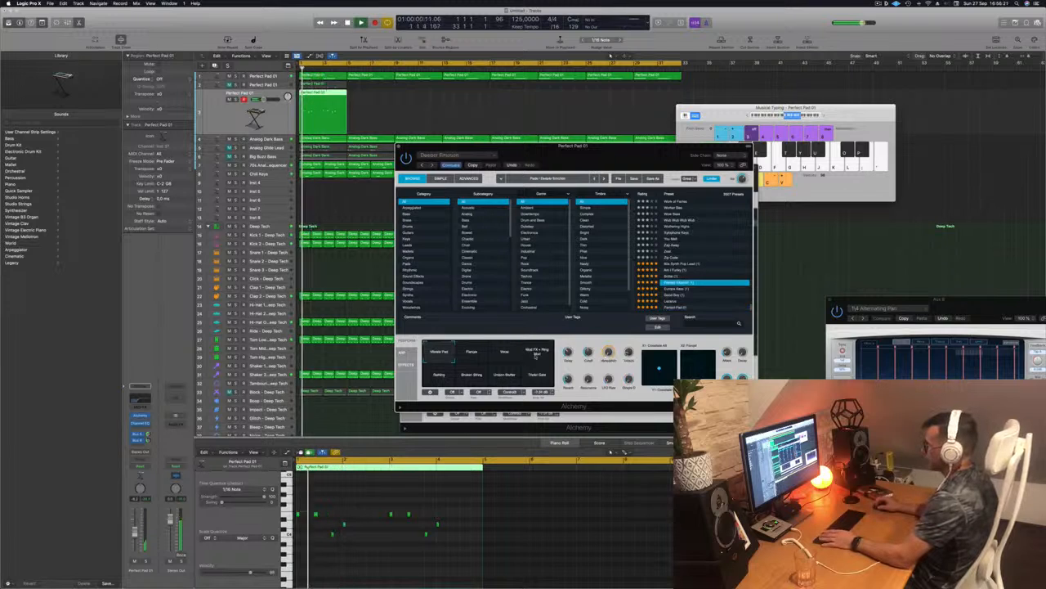
pyautogui.click(503, 351)
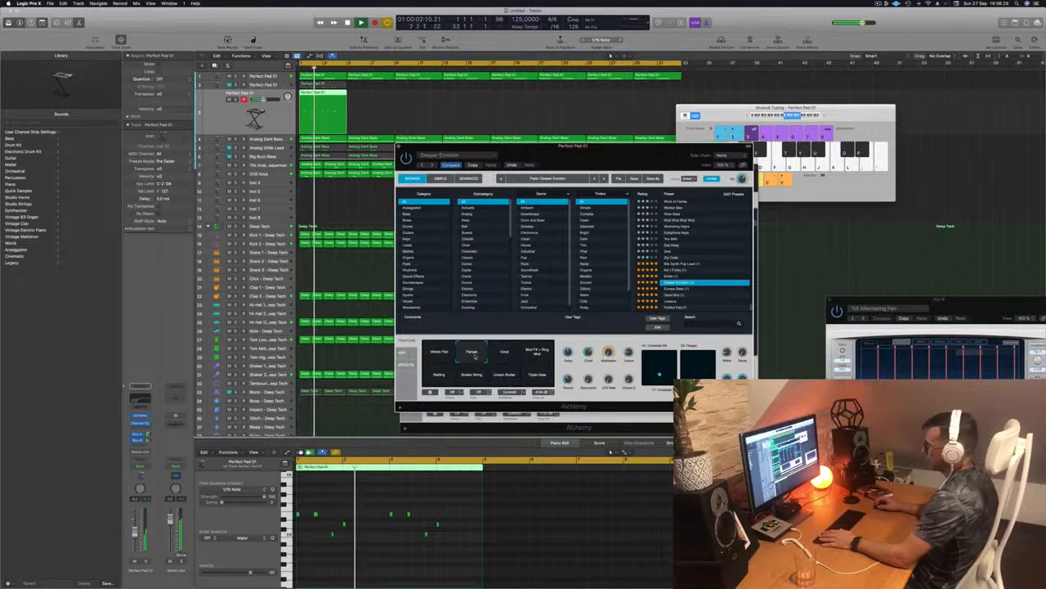
pyautogui.click(439, 374)
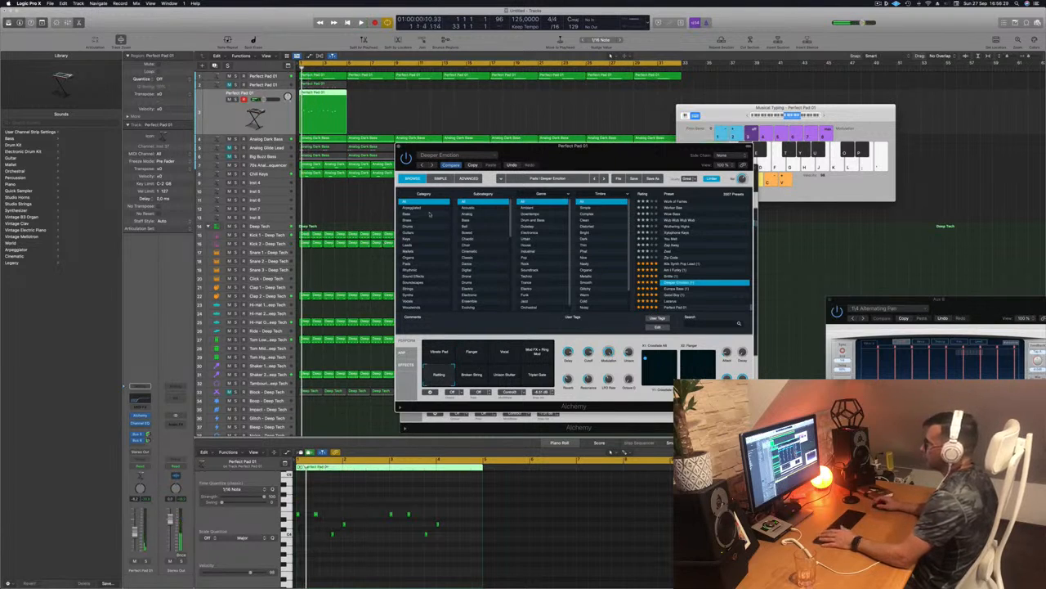
# Filter the Alchemy presets to Pads with the Fast Attack subcategory and load 90s Luscious Pad
pyautogui.click(412, 263)
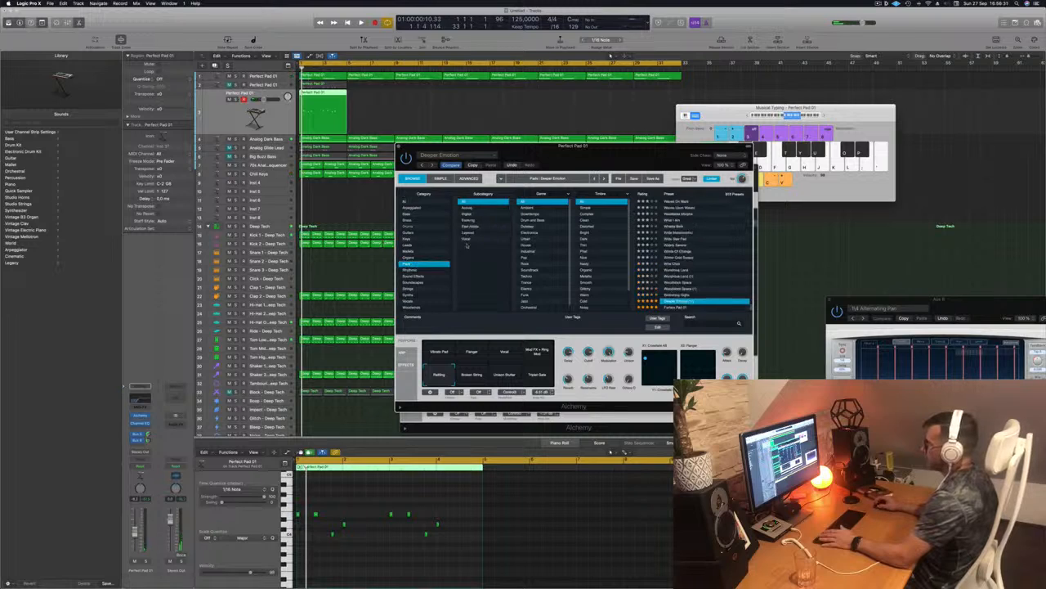
pyautogui.scroll(-1, 547, 250)
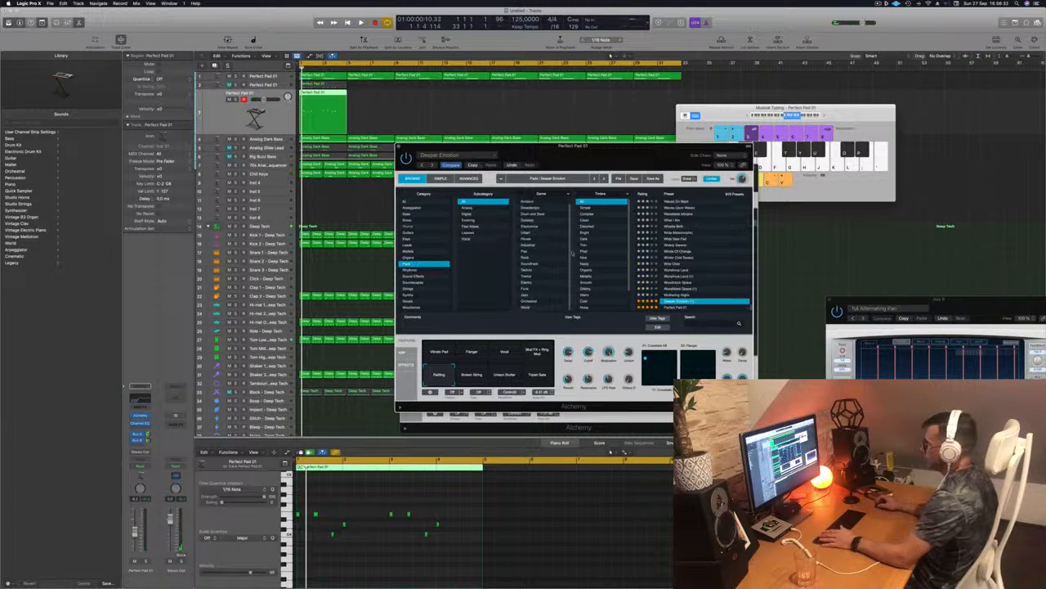
pyautogui.scroll(1, 550, 247)
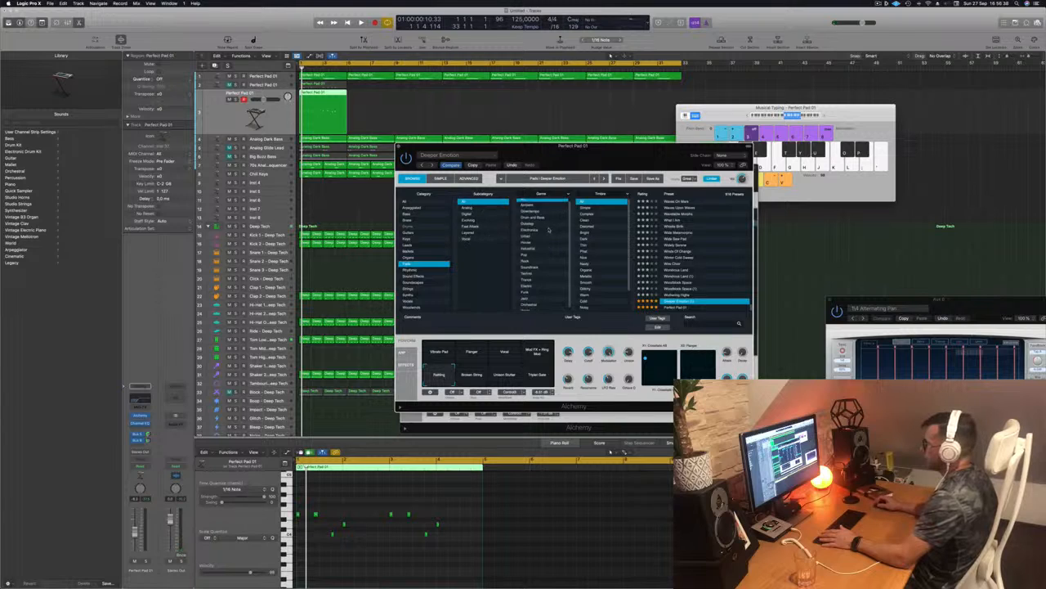
pyautogui.scroll(-1, 606, 229)
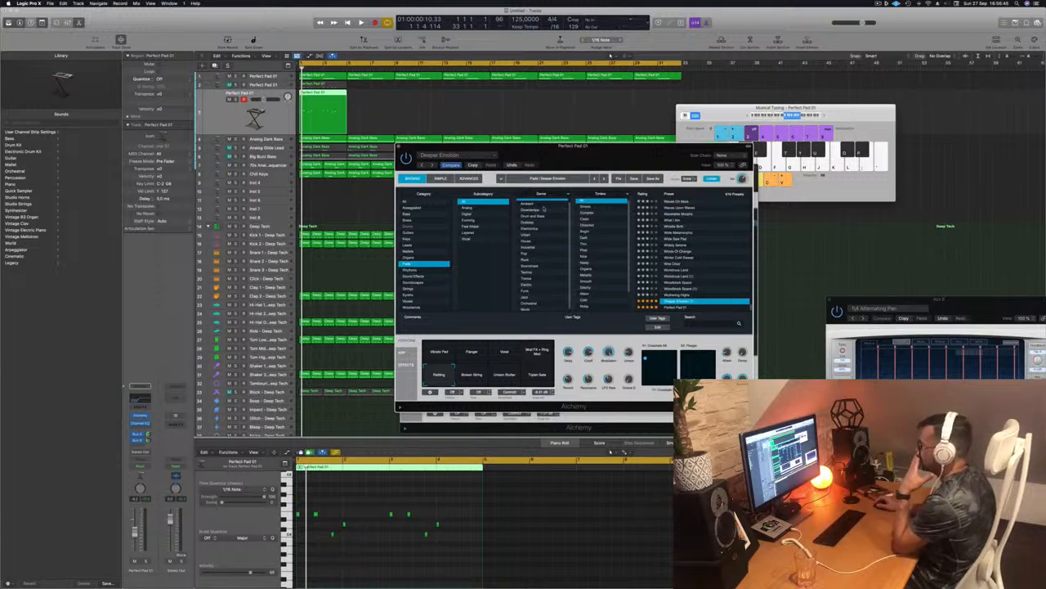
pyautogui.click(471, 227)
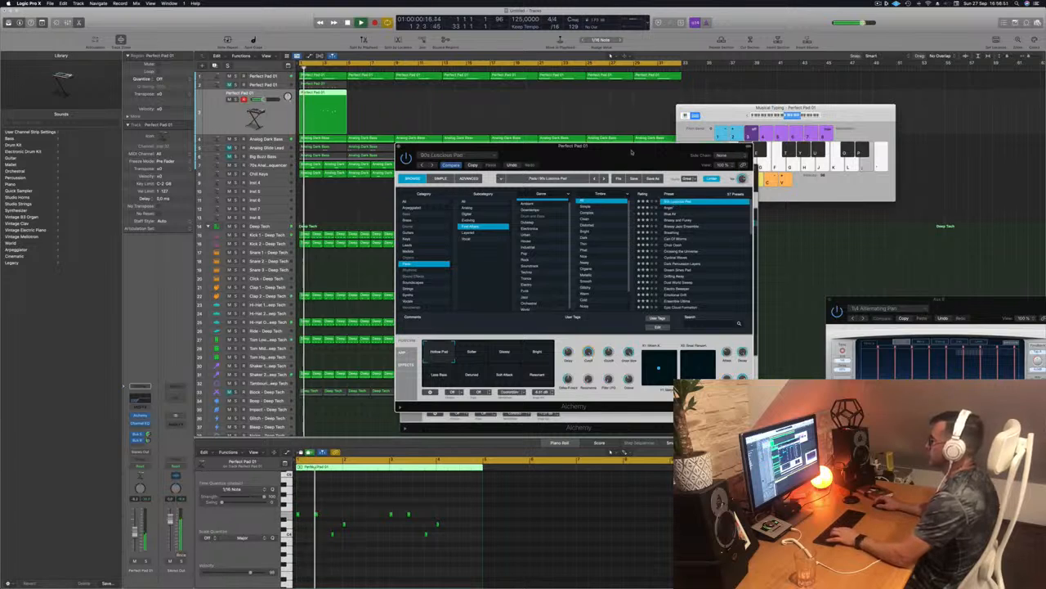
# Adjust the Cutoff of 90s Luscious Pad and audition its Softer and Glassy variations during playback
pyautogui.moveTo(612, 155); pyautogui.dragTo(662, 146)
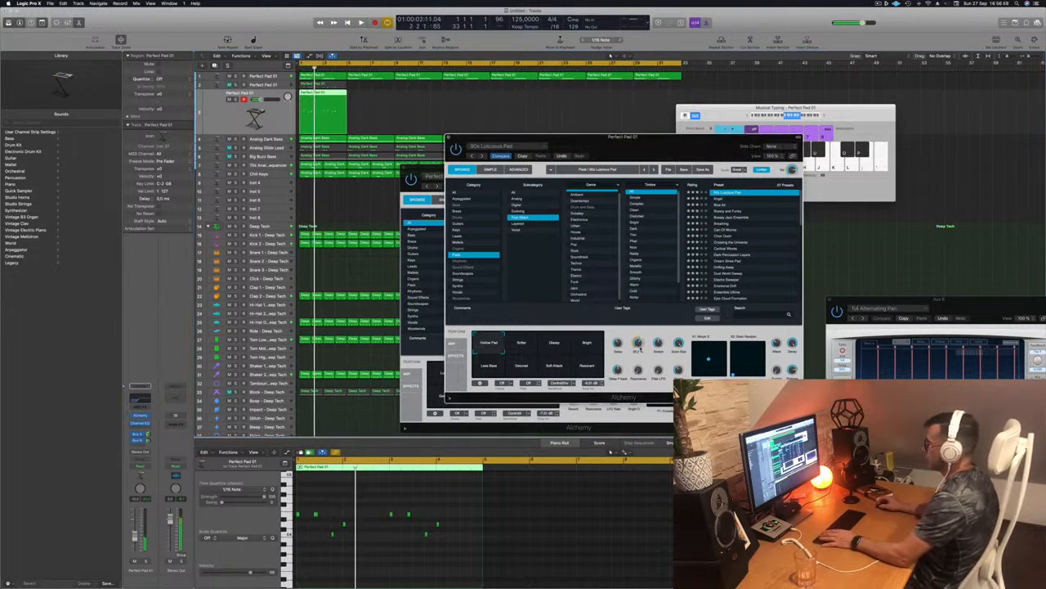
pyautogui.moveTo(650, 144); pyautogui.dragTo(686, 120)
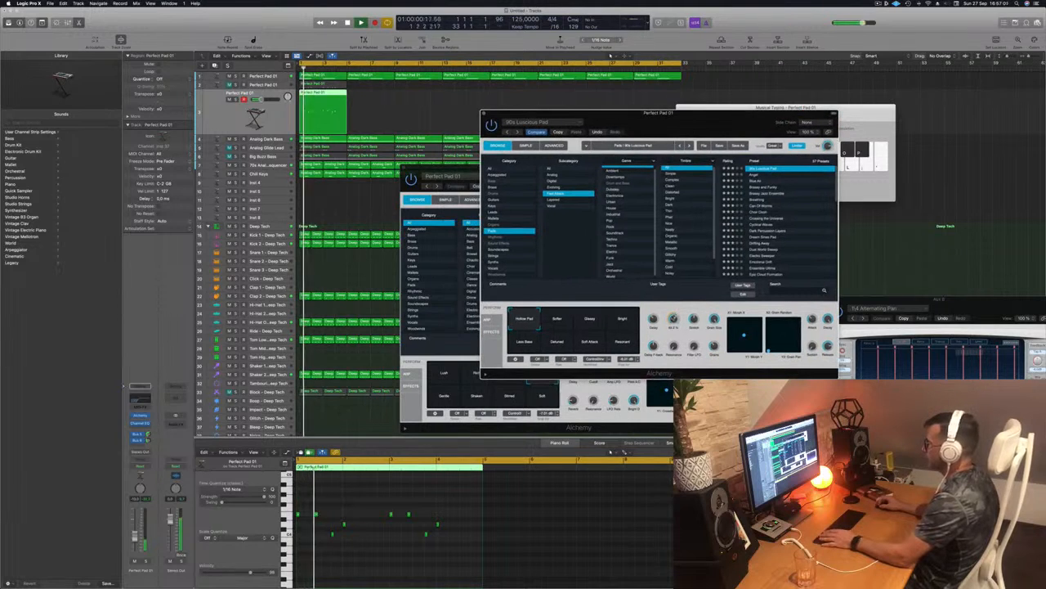
pyautogui.click(559, 321)
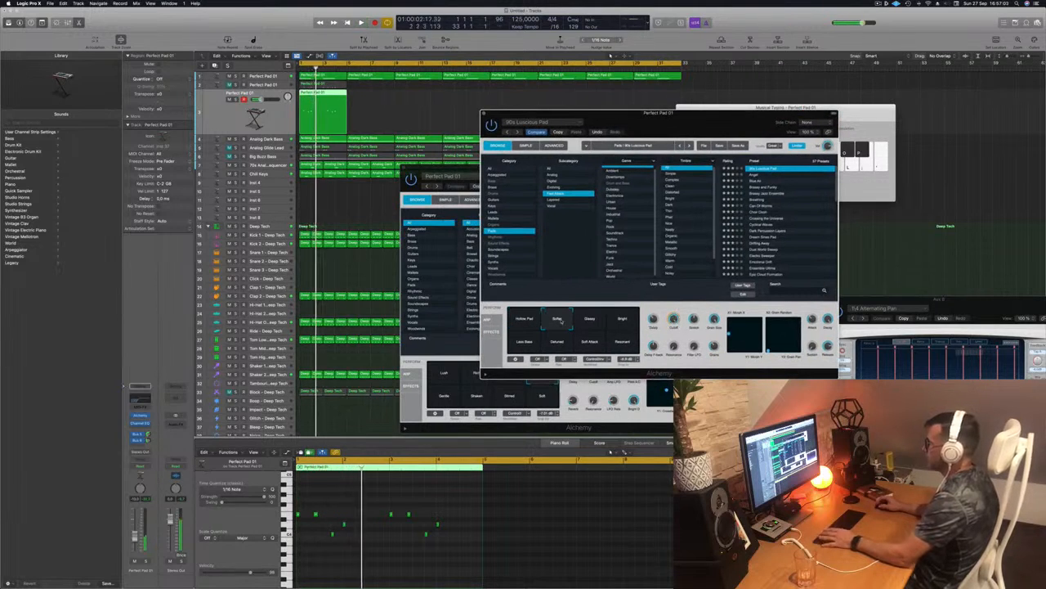
pyautogui.click(589, 319)
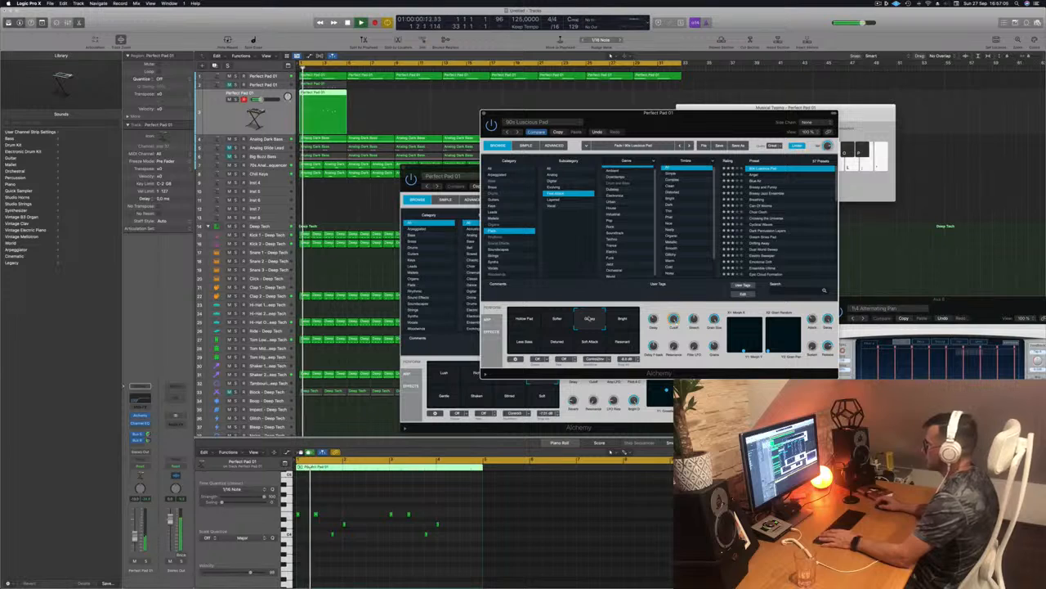
# Audition the Bright, Less Bass, Detuned, Soft Attack and Resonant variations of 90s Luscious Pad, and settle on Hollow Pad
pyautogui.click(623, 321)
pyautogui.click(525, 343)
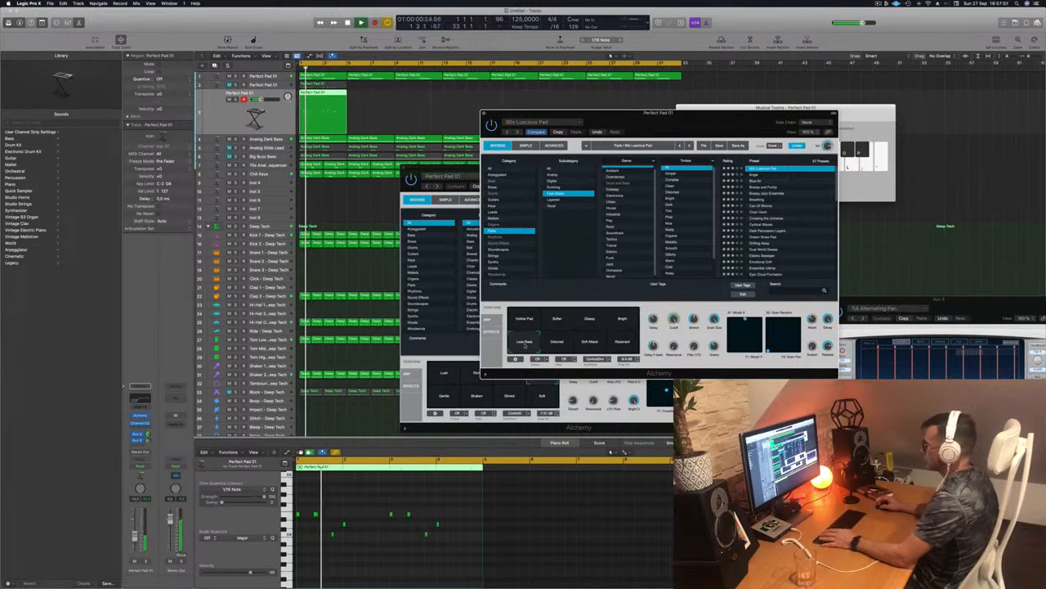
pyautogui.click(559, 343)
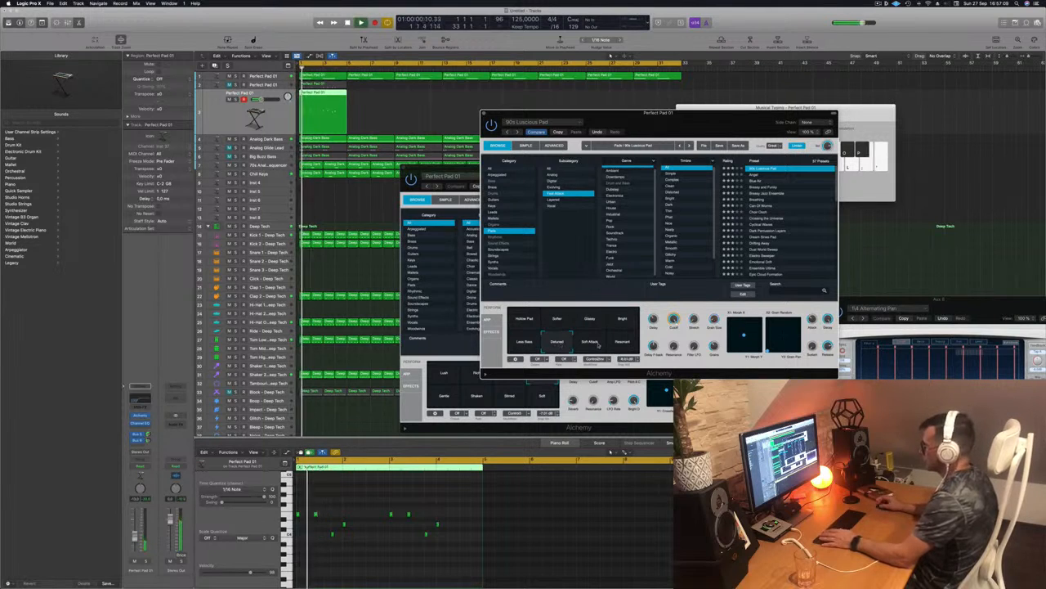
pyautogui.click(594, 346)
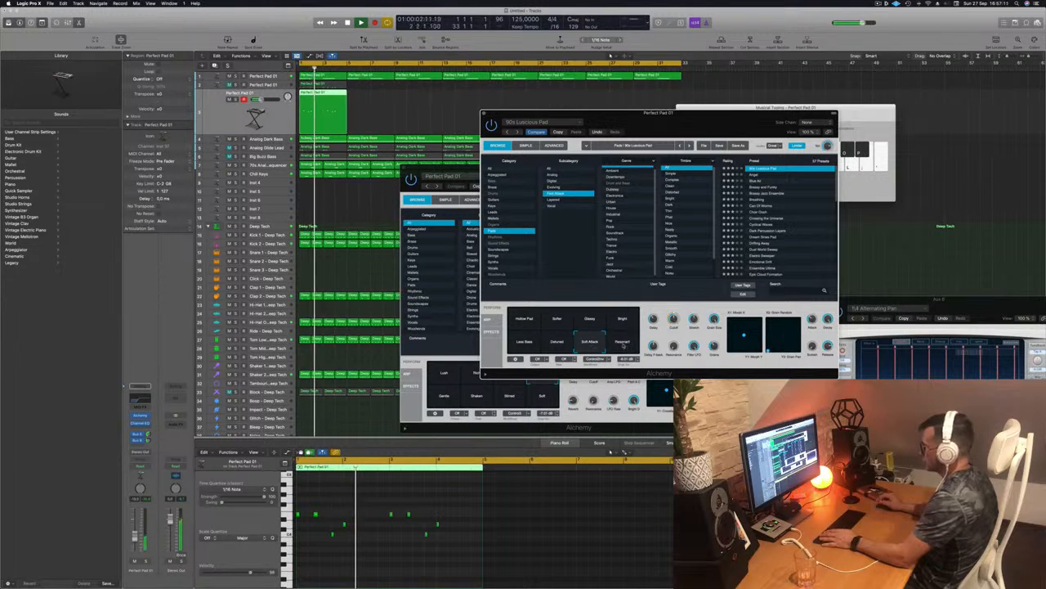
pyautogui.click(623, 344)
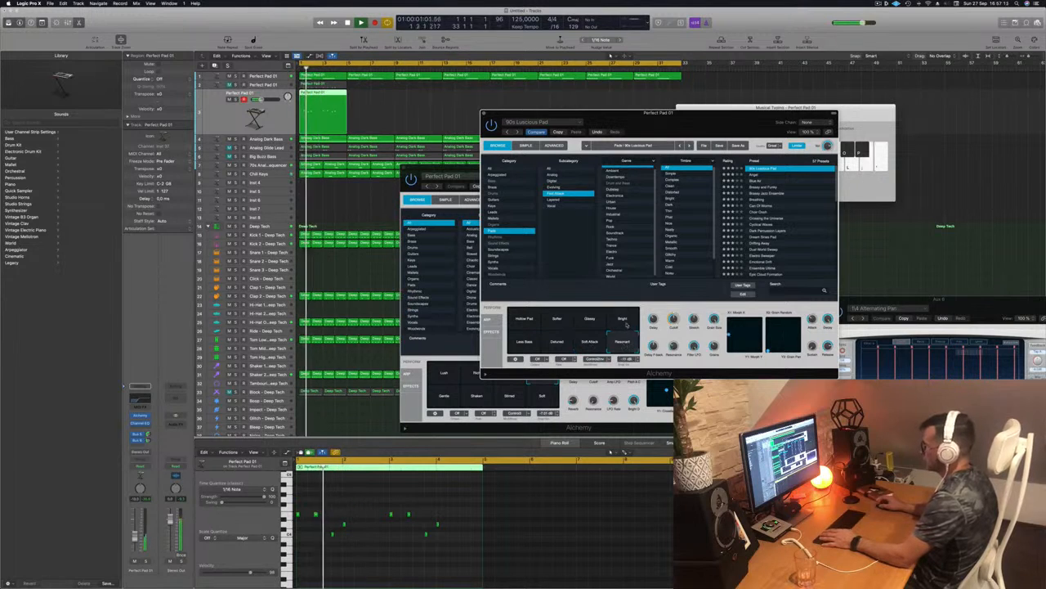
pyautogui.click(528, 320)
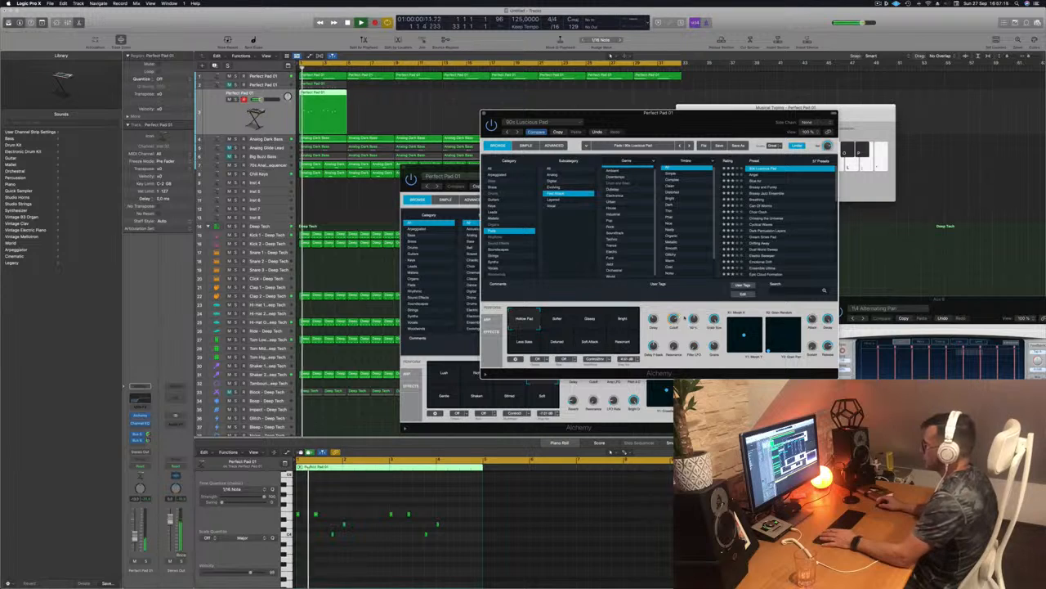
# Copy the four-bar pad region until it fills sixteen bars, trying the Angel preset with its Whistling variation in Alchemy along the way
pyautogui.moveTo(720, 124); pyautogui.dragTo(738, 115)
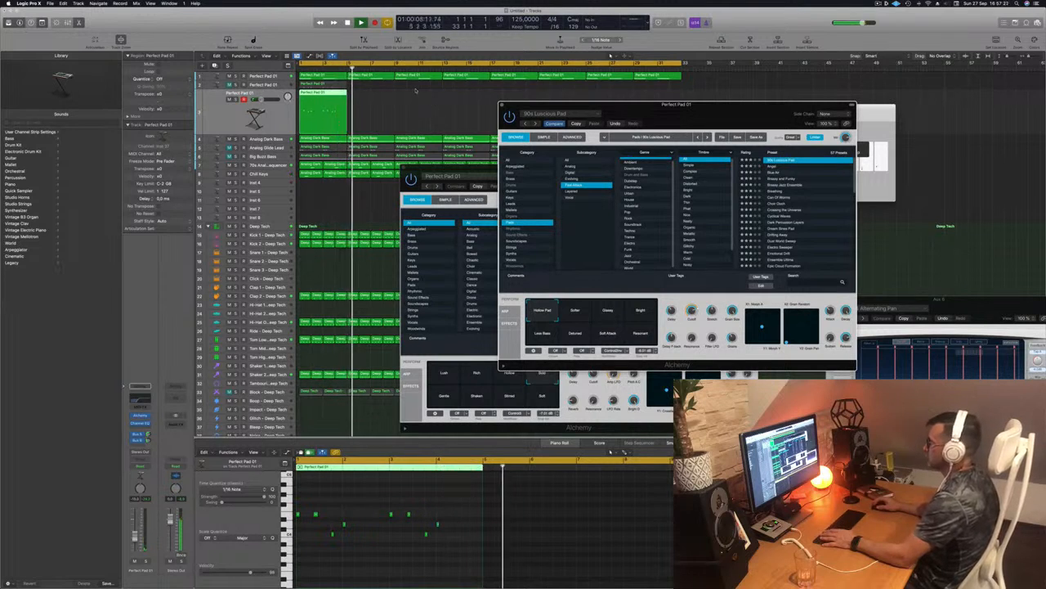
pyautogui.moveTo(331, 93); pyautogui.dragTo(378, 93)
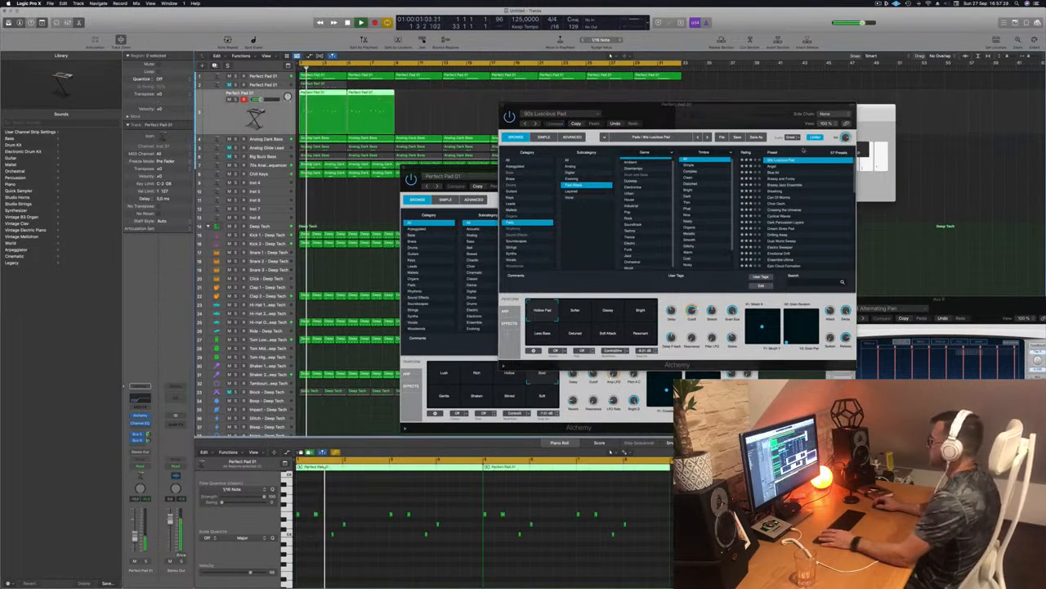
pyautogui.click(772, 166)
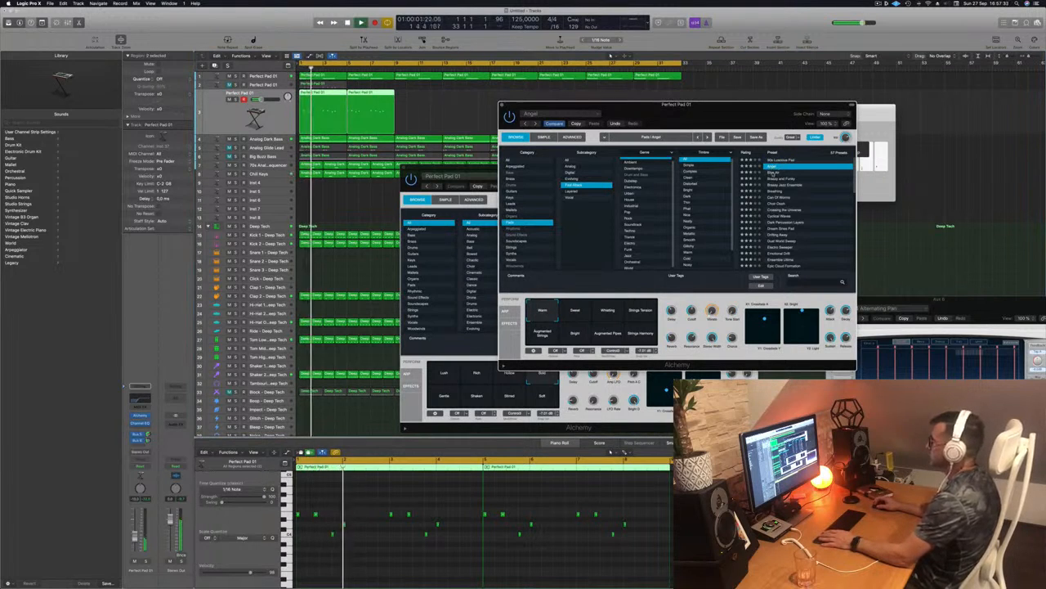
pyautogui.press('super+k')
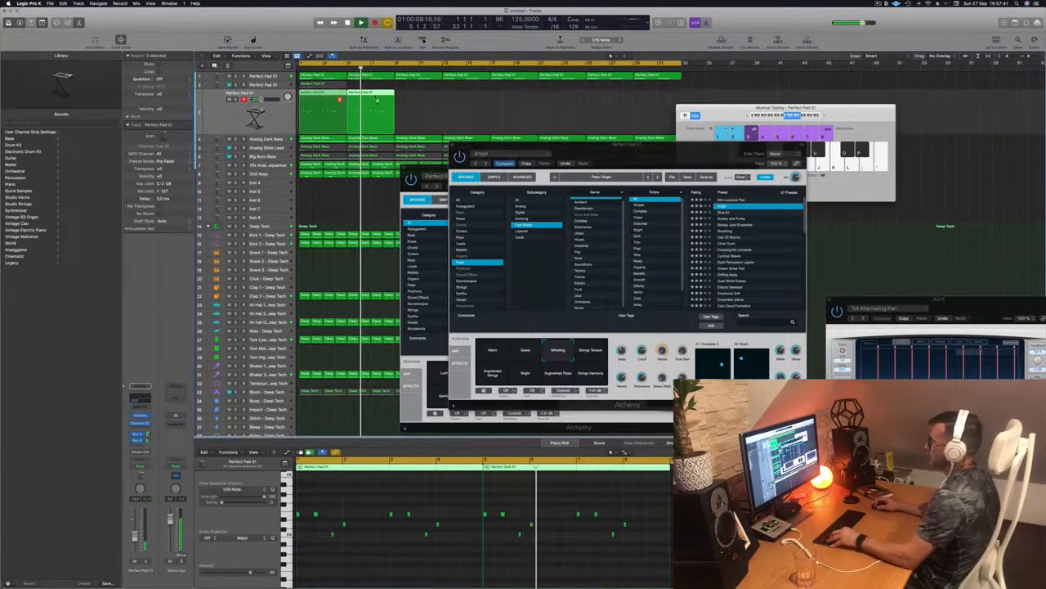
pyautogui.moveTo(372, 106); pyautogui.dragTo(419, 103)
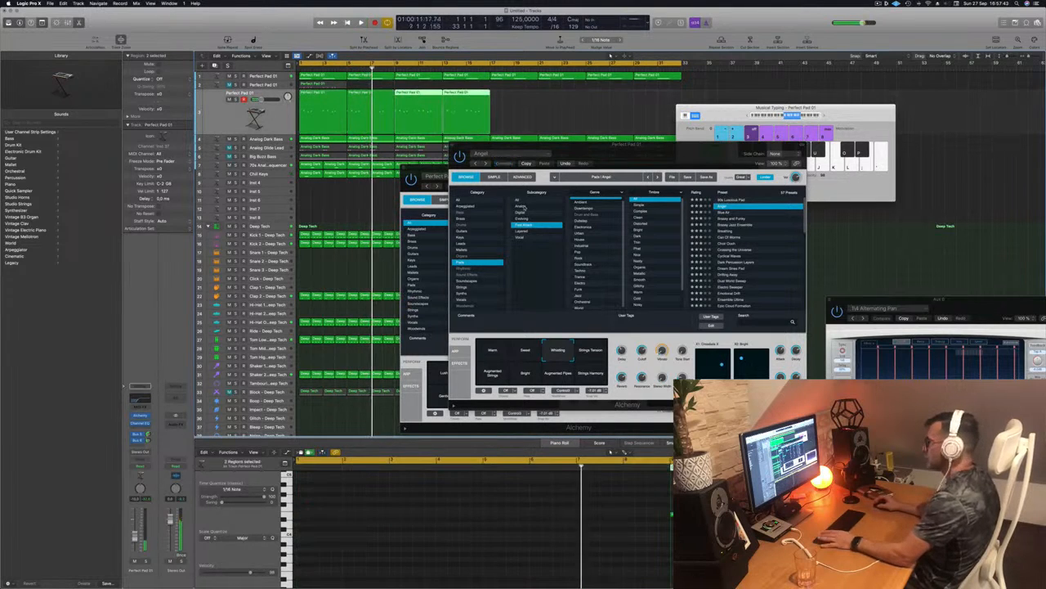
# Audition Angel's Strings Tension and Augmented Strings variations from the start, and reload the 90s Luscious Pad preset
pyautogui.press('Return')
pyautogui.click(488, 376)
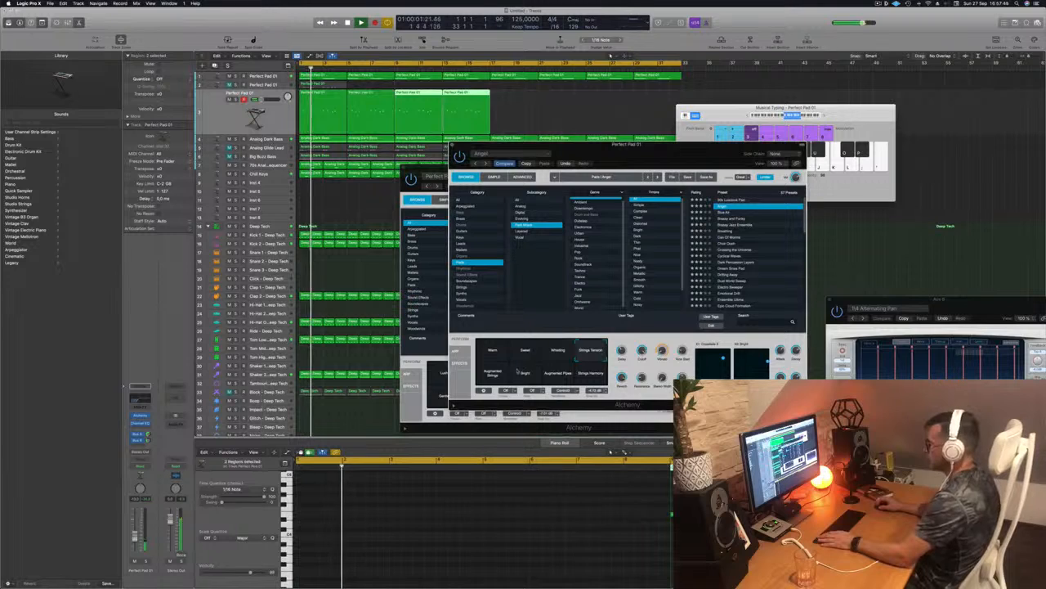
pyautogui.click(488, 376)
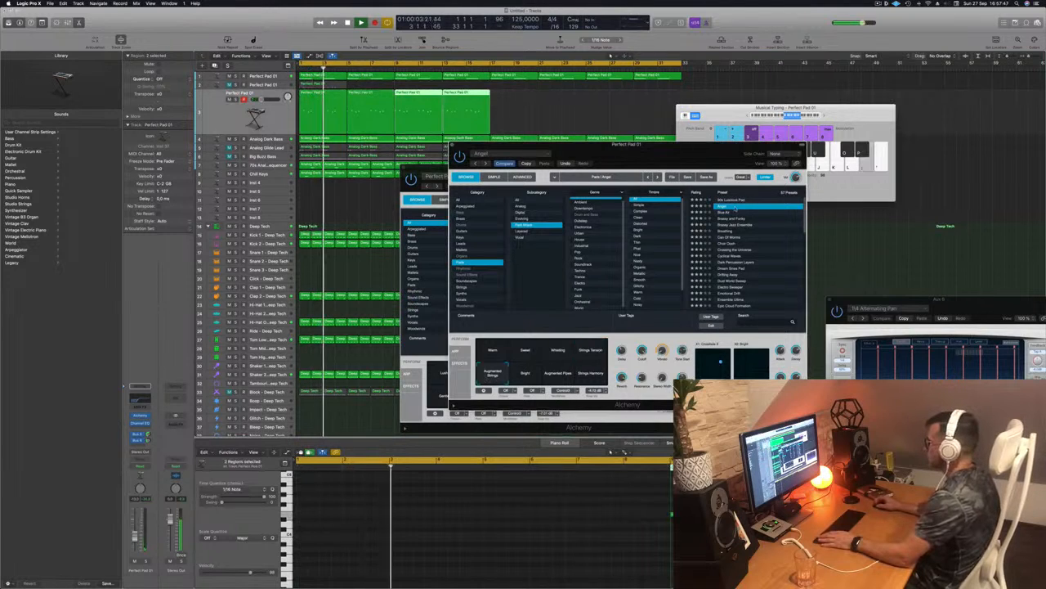
pyautogui.press('Up')
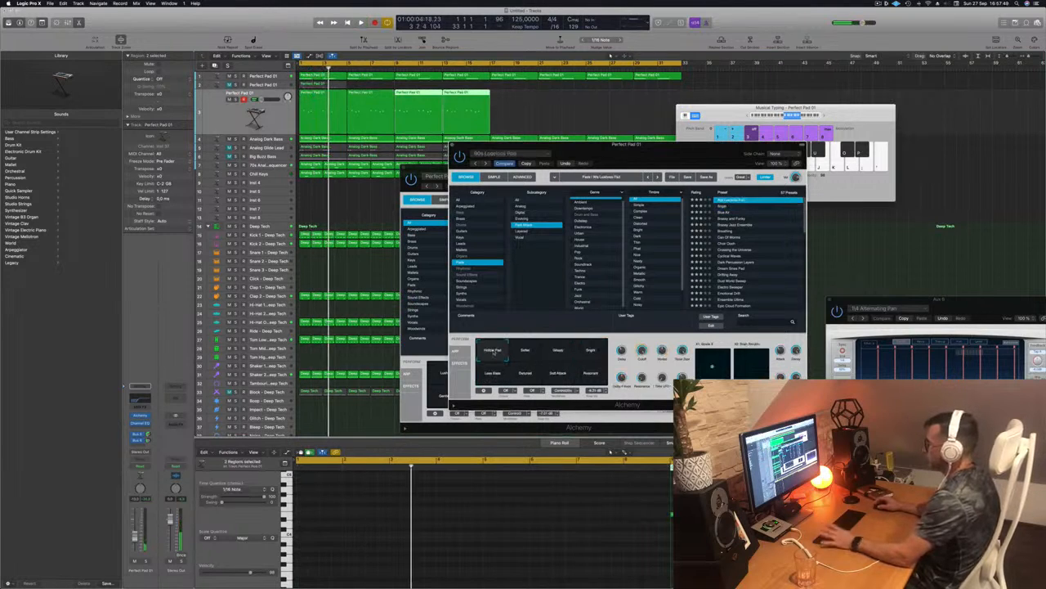
# Listen to the arrangement from the beginning with the new pad and close the open Alchemy windows
pyautogui.press('Return')
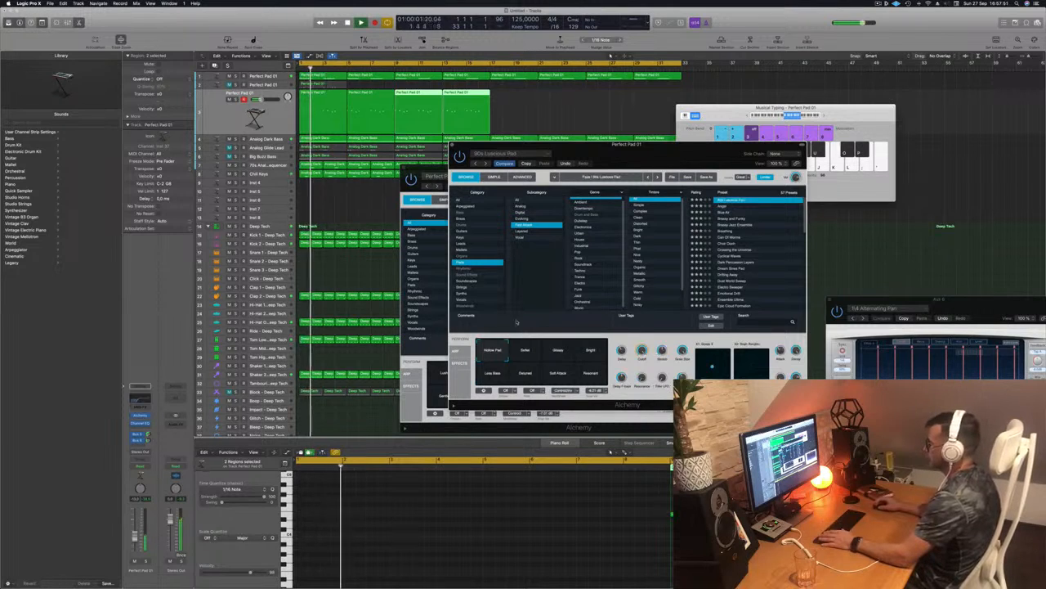
pyautogui.press('Return')
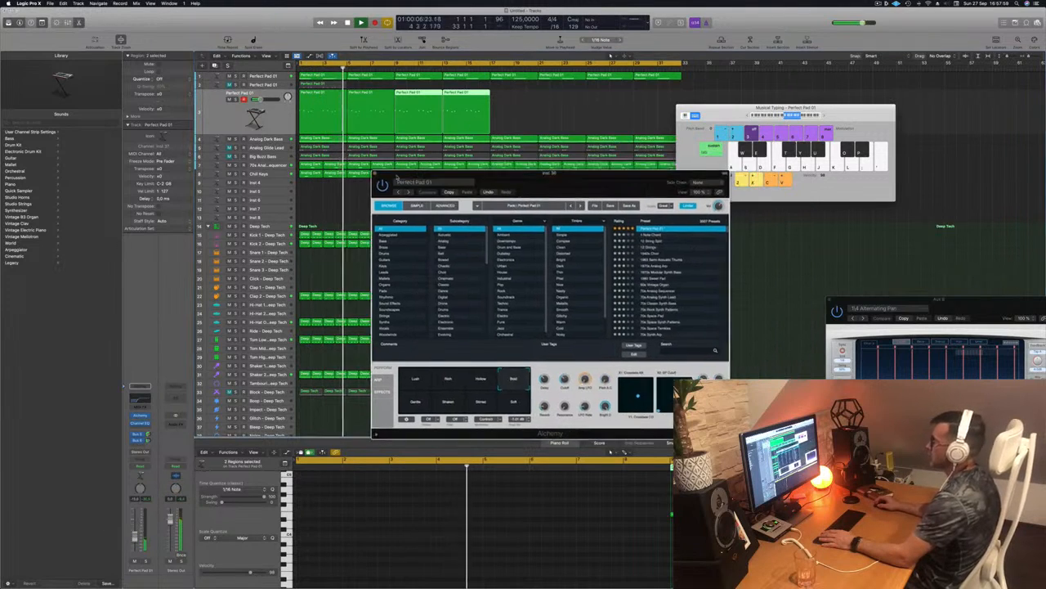
pyautogui.click(377, 174)
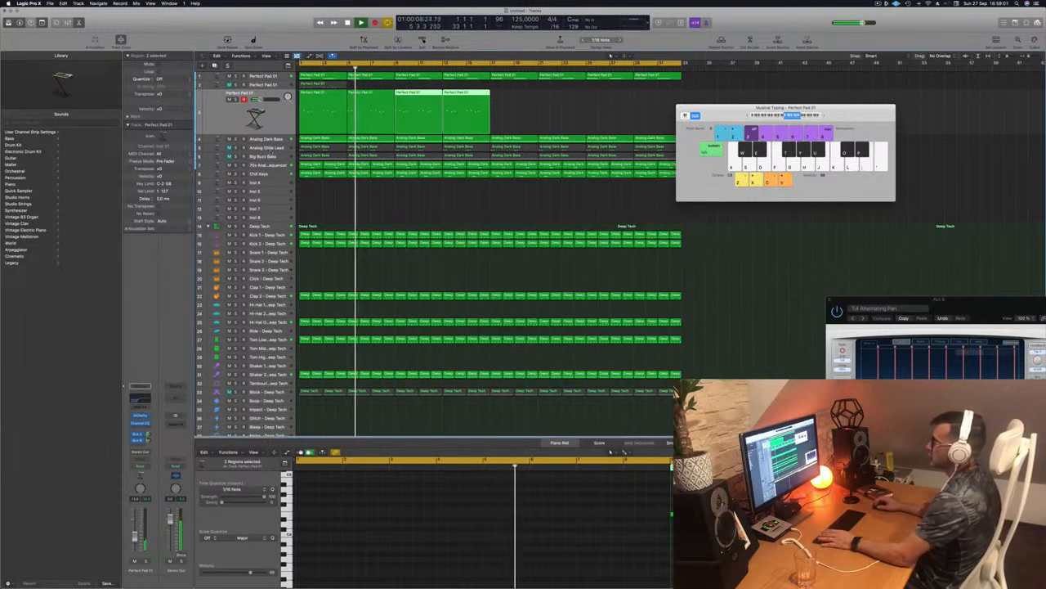
pyautogui.press('Return')
# Add a Channel EQ to the Analog Dark Bass track and set its high cut to 169 Hz with a 48 dB/Oct slope
pyautogui.press('Down')
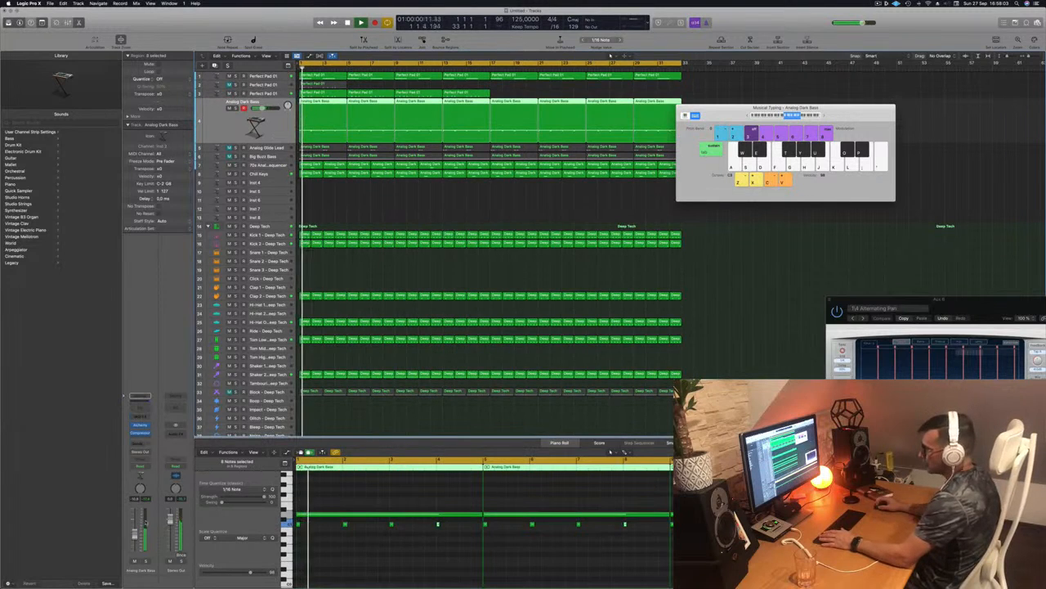
pyautogui.press('Return')
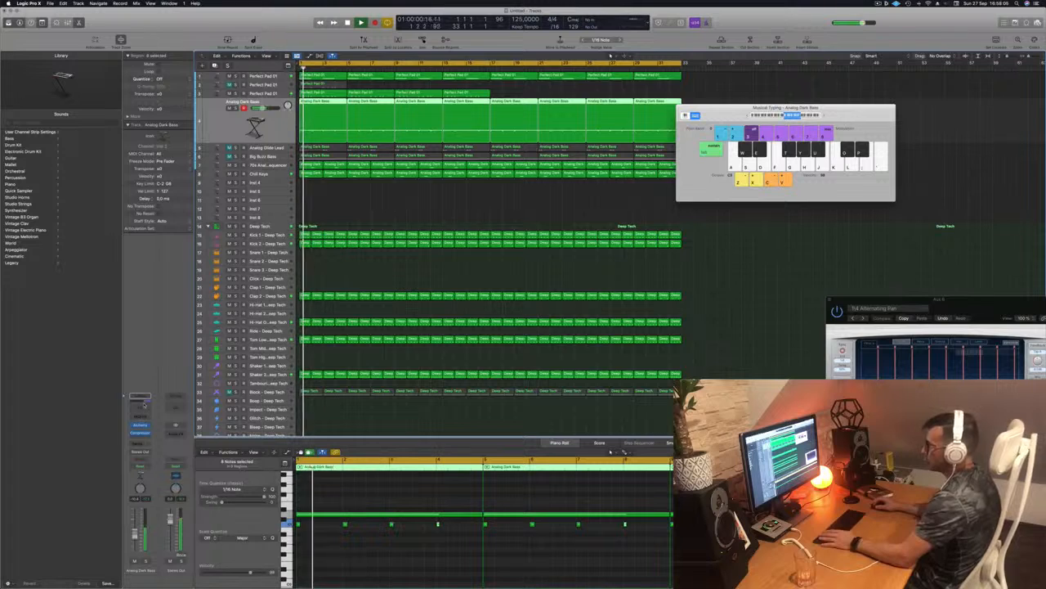
pyautogui.click(144, 405)
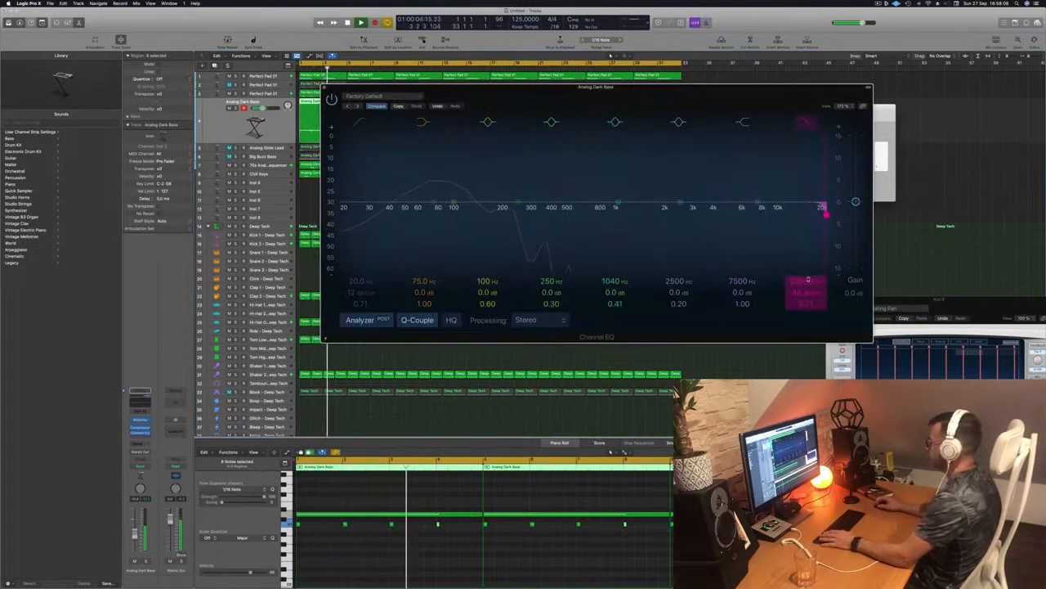
pyautogui.moveTo(826, 214); pyautogui.dragTo(490, 215)
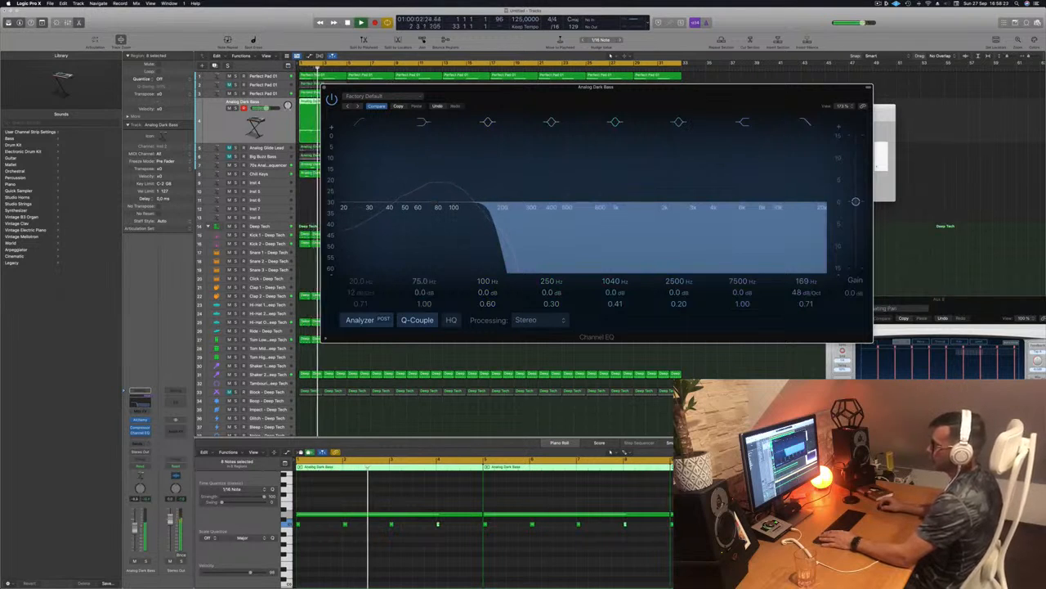
# Lower the bass high cut to 114 Hz, compare the sound with the EQ bypassed and active, and close the EQ
pyautogui.press('super+w')
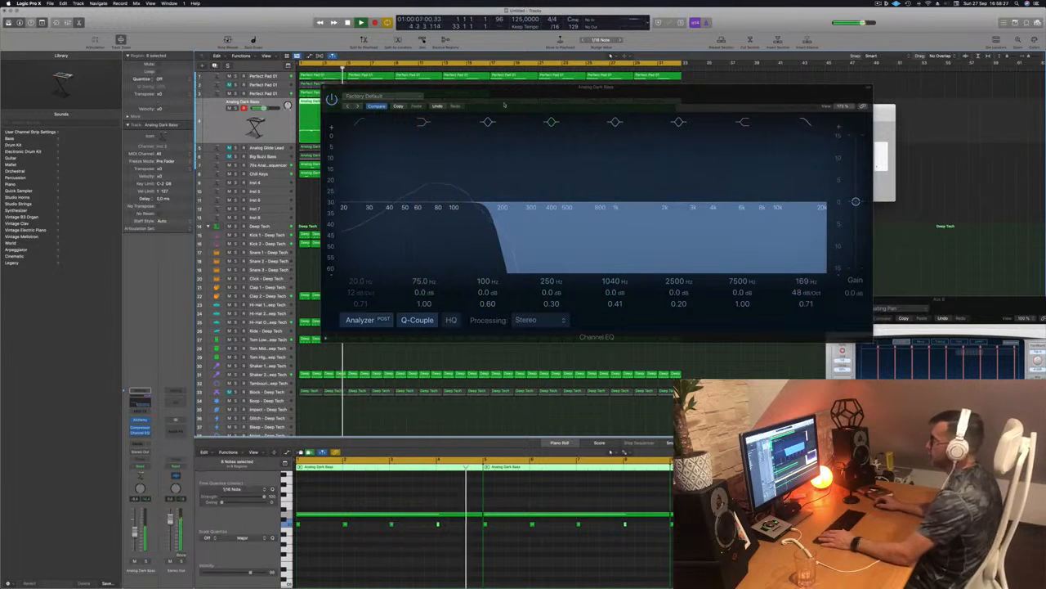
pyautogui.moveTo(505, 104); pyautogui.dragTo(495, 120)
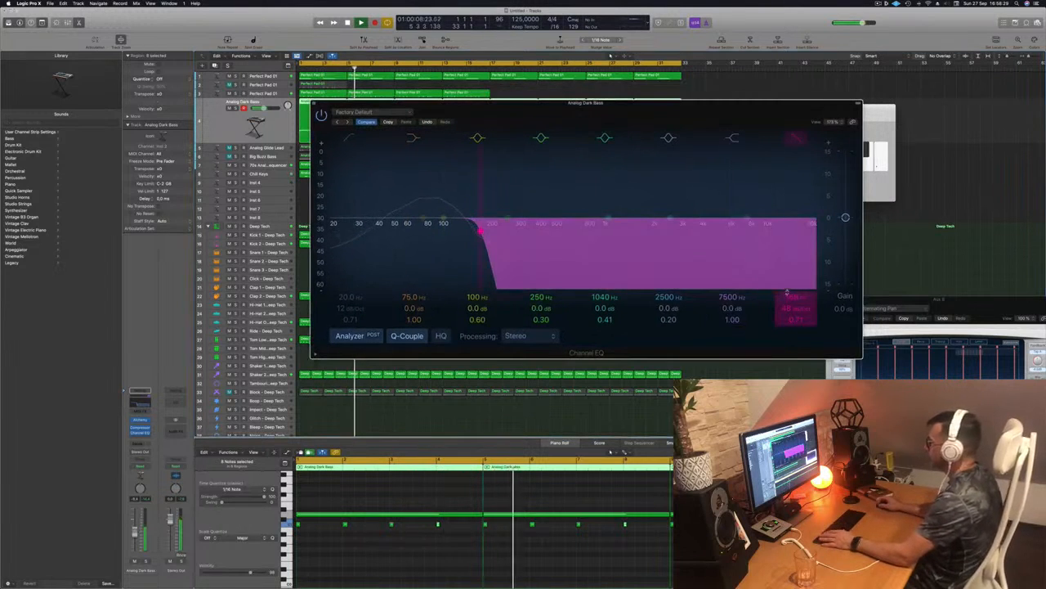
pyautogui.moveTo(480, 231); pyautogui.dragTo(450, 230)
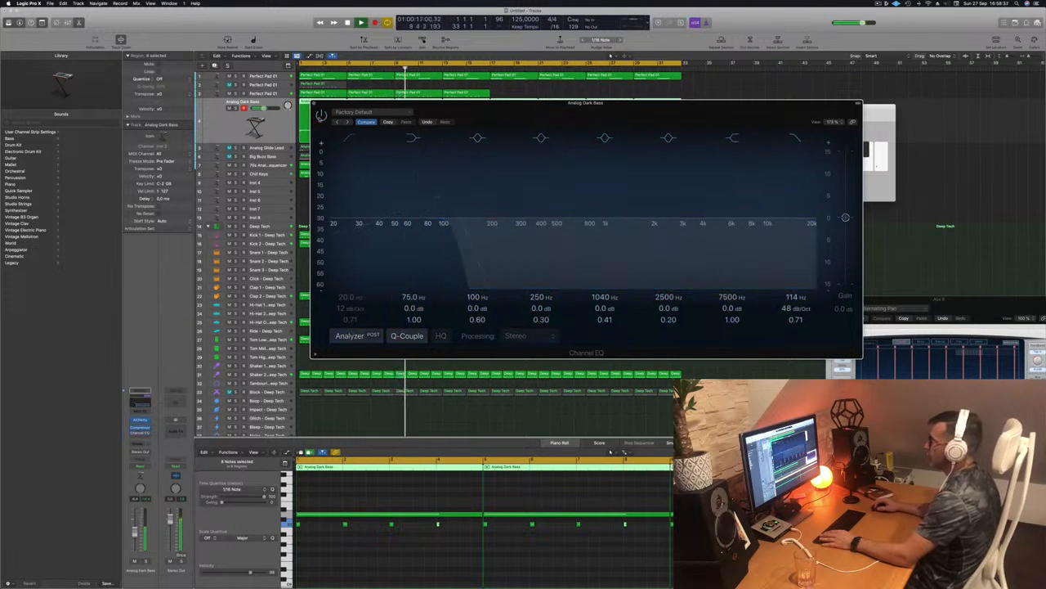
pyautogui.click(320, 117)
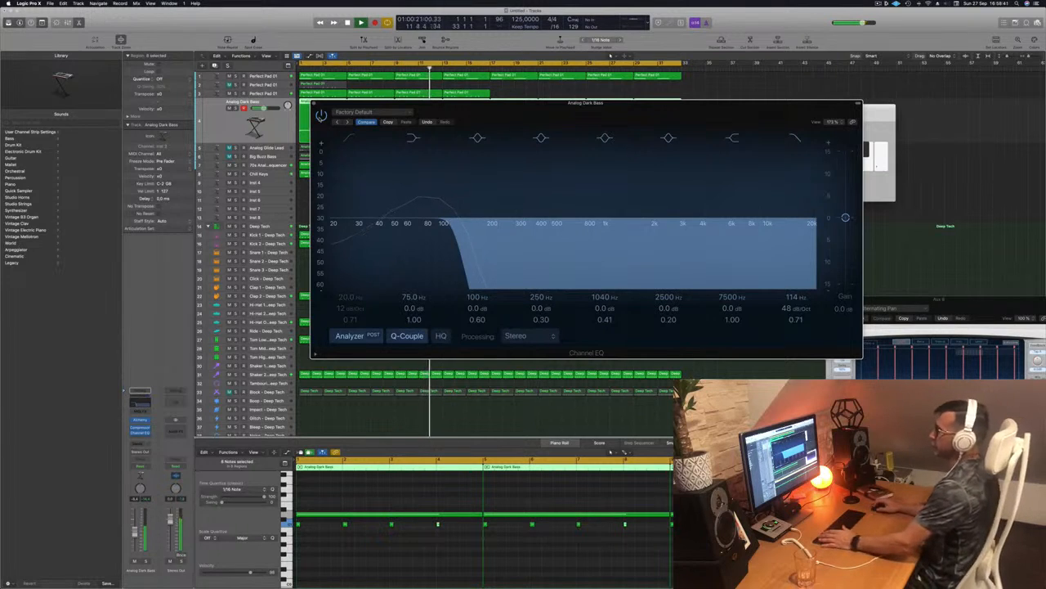
pyautogui.press('super+w')
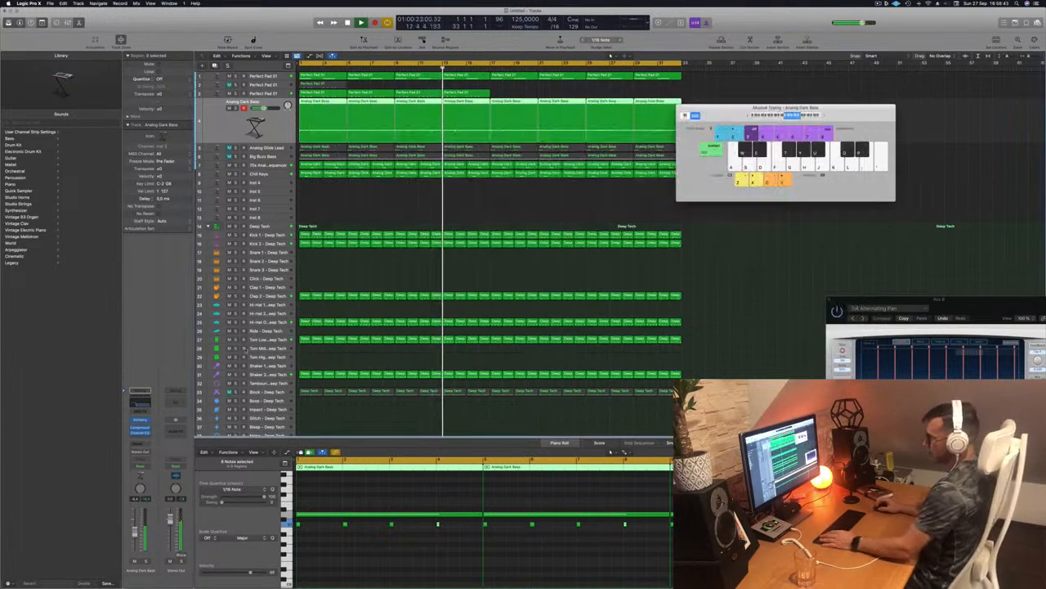
# Set the low cut in the Block - Deep Tech track's Channel EQ to 119 Hz with a Q of 0.88
pyautogui.click(271, 375)
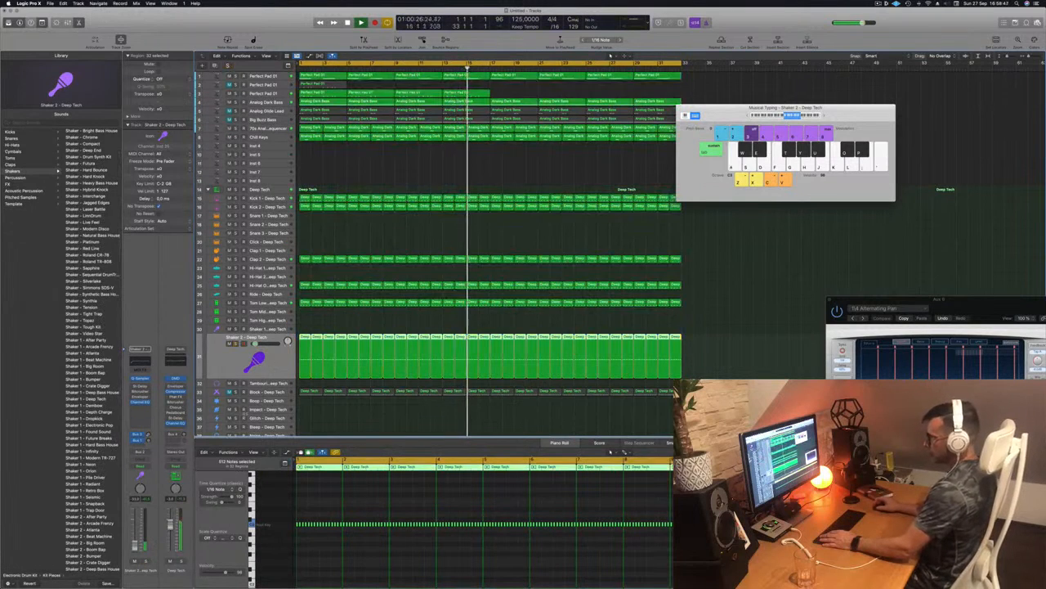
pyautogui.press('super+a')
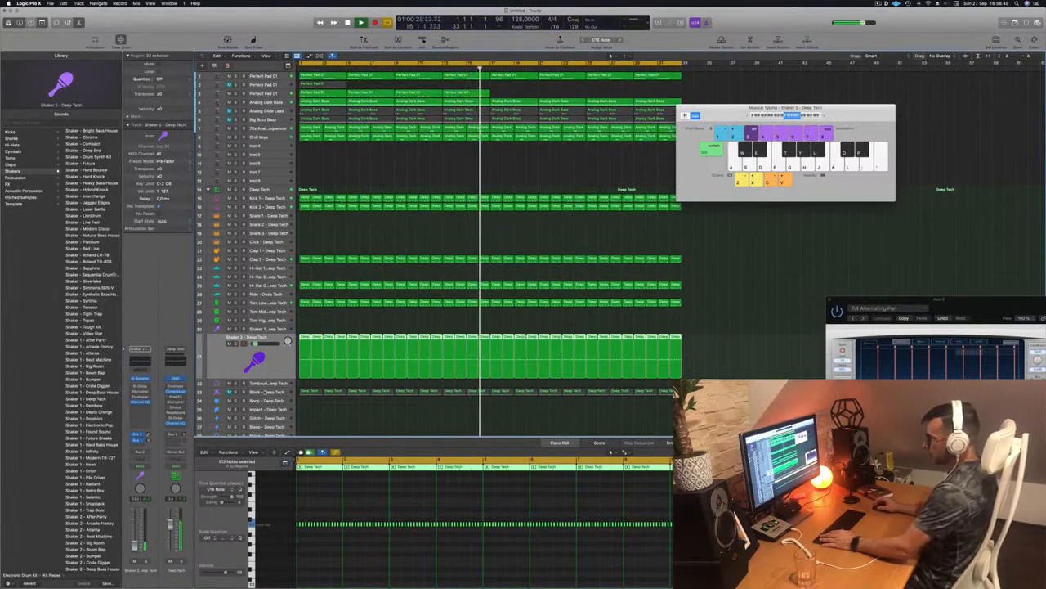
pyautogui.click(222, 392)
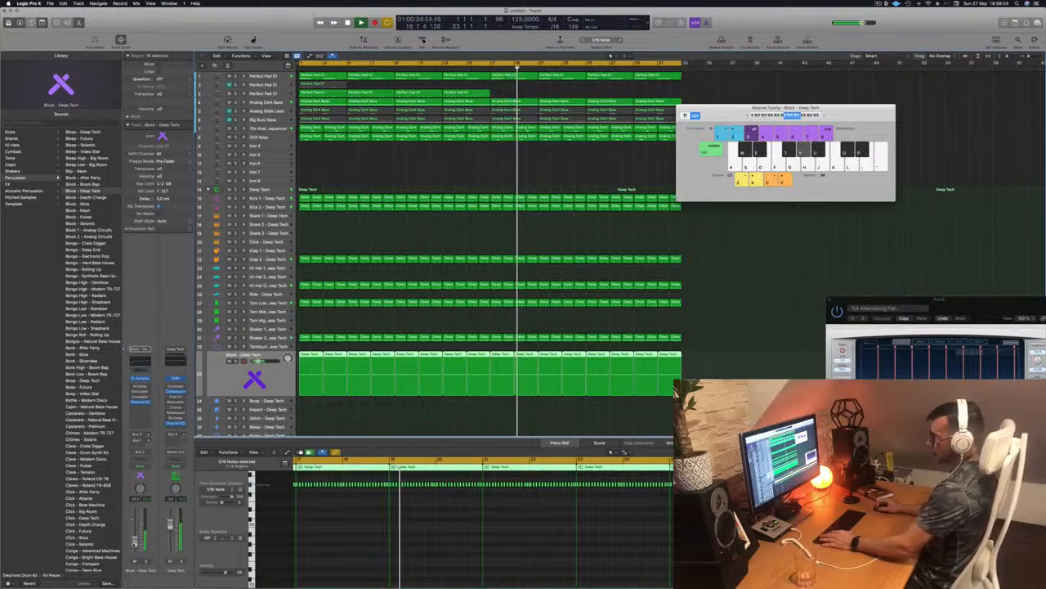
pyautogui.click(133, 359)
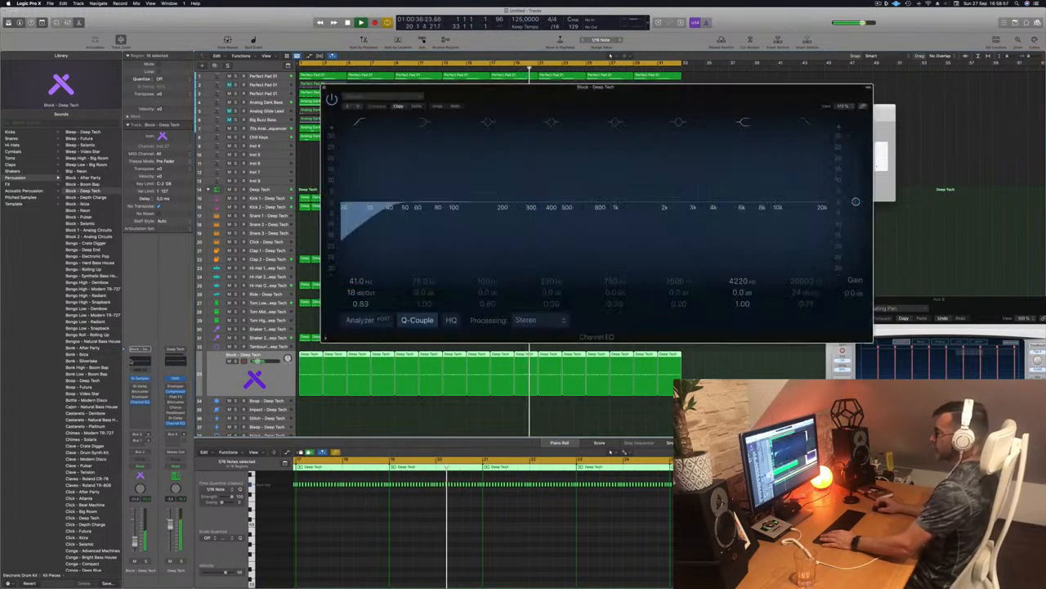
pyautogui.click(361, 124)
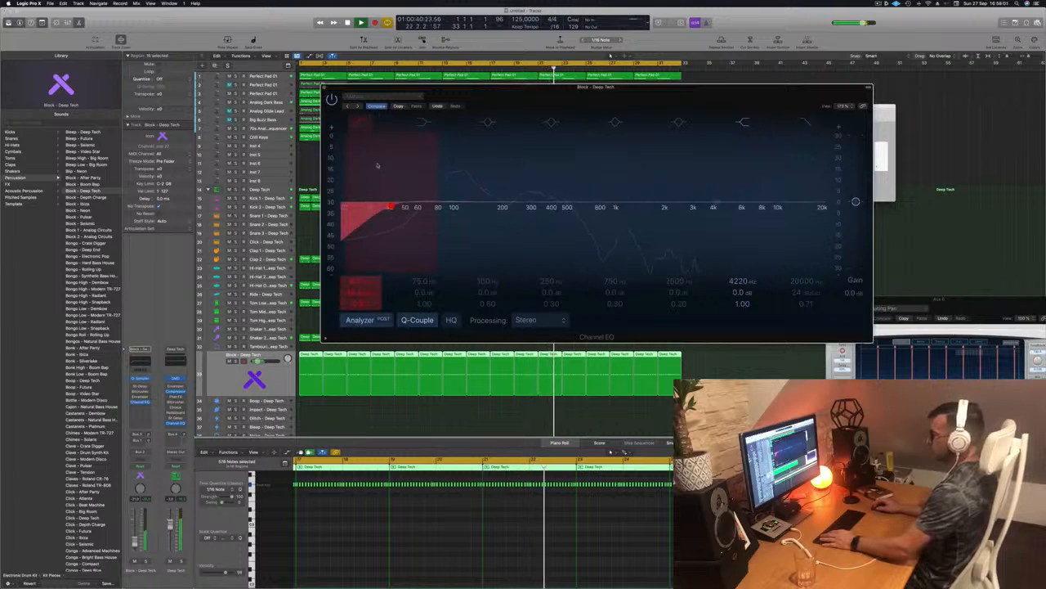
pyautogui.moveTo(375, 193); pyautogui.dragTo(458, 182)
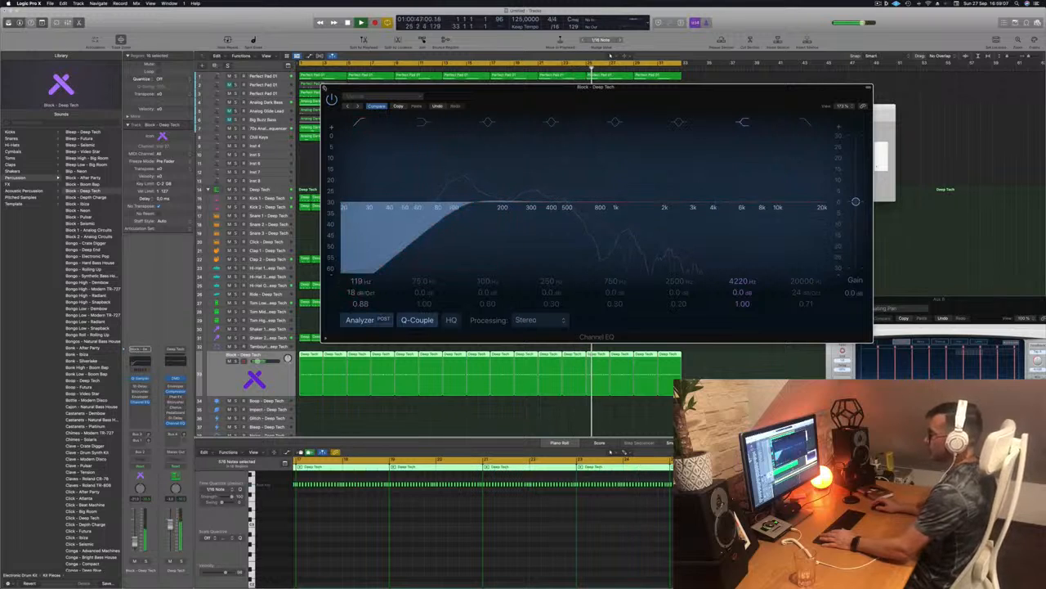
pyautogui.press('super+w')
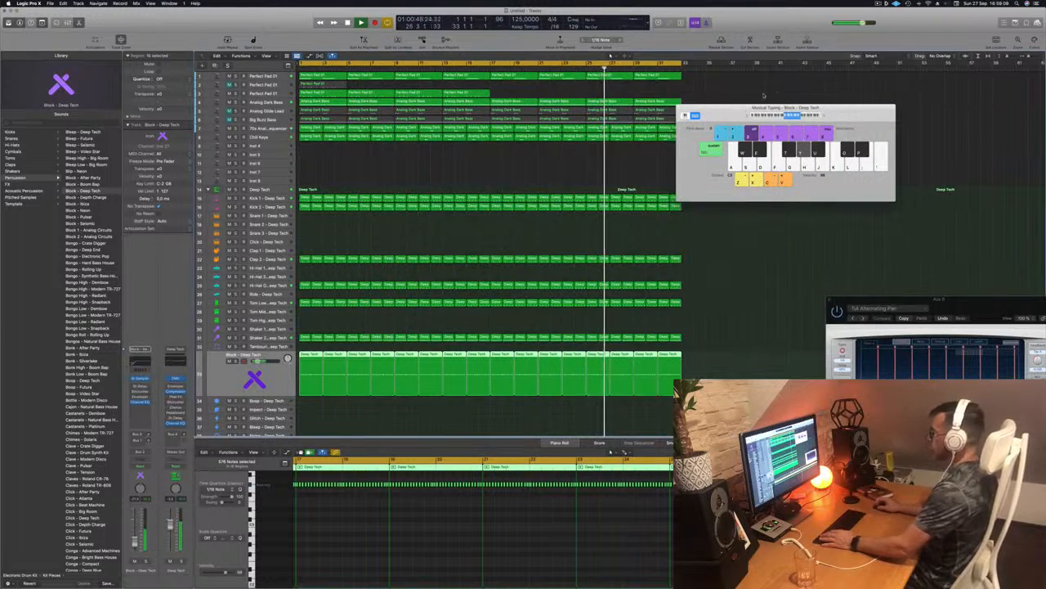
# Move the Musical Typing keyboard lower over the arrangement, and hide and reopen Logic Pro X
pyautogui.moveTo(717, 110); pyautogui.dragTo(699, 209)
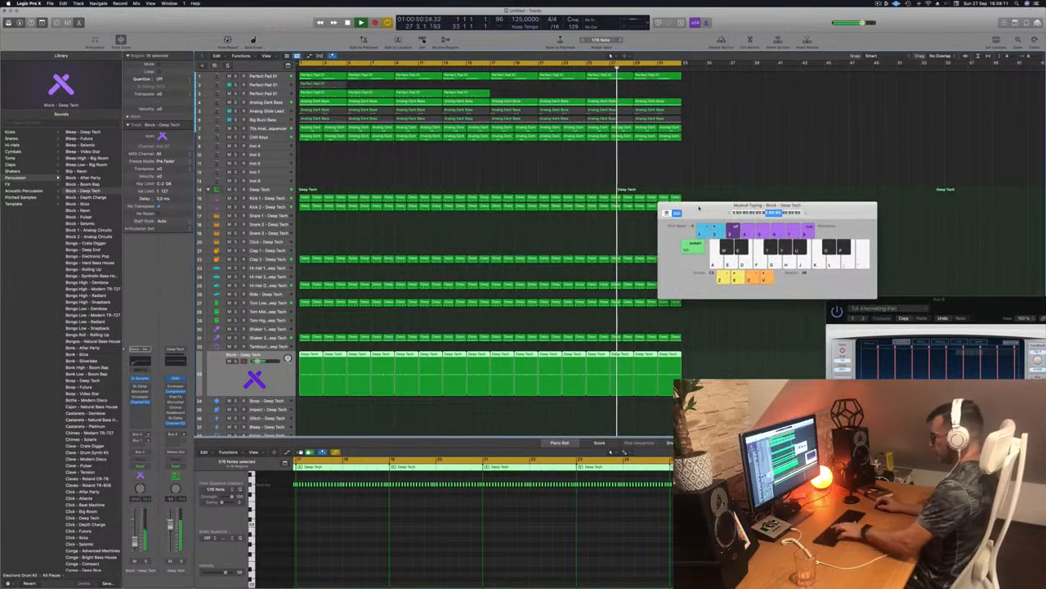
pyautogui.press('super+h')
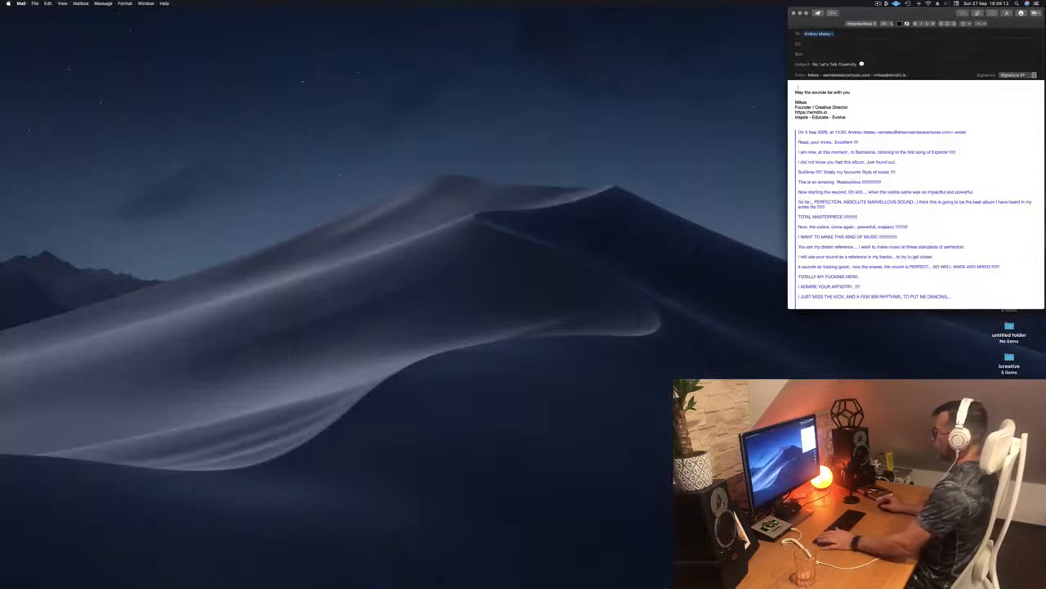
pyautogui.moveTo(572, 582)
pyautogui.click(513, 575)
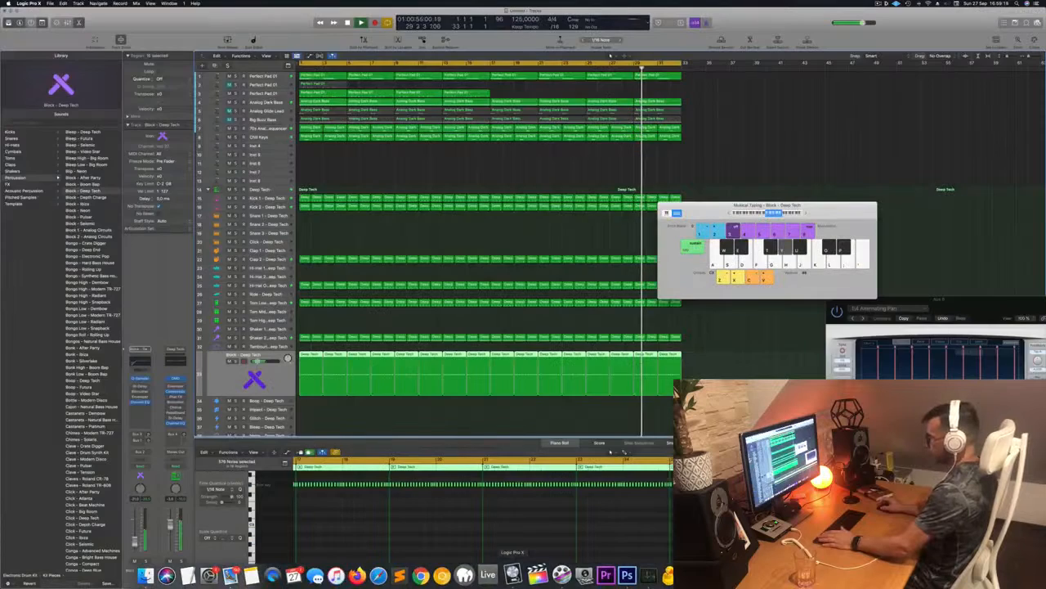
# Play the arrangement from the start and move the Musical Typing keyboard clear of the regions
pyautogui.press('Return')
pyautogui.press('space')
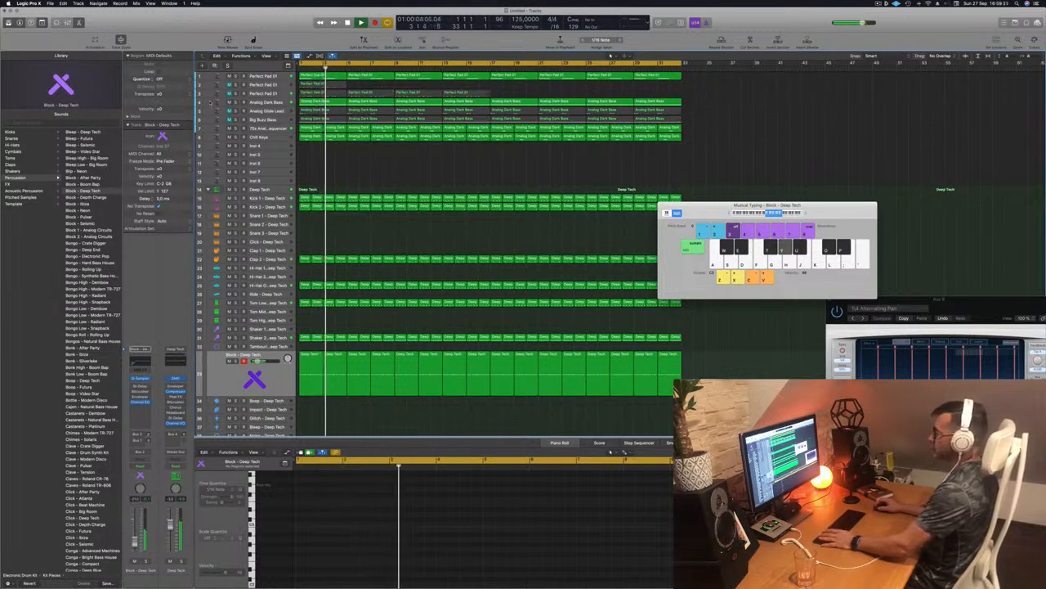
pyautogui.press('Return')
pyautogui.moveTo(699, 212); pyautogui.dragTo(733, 171)
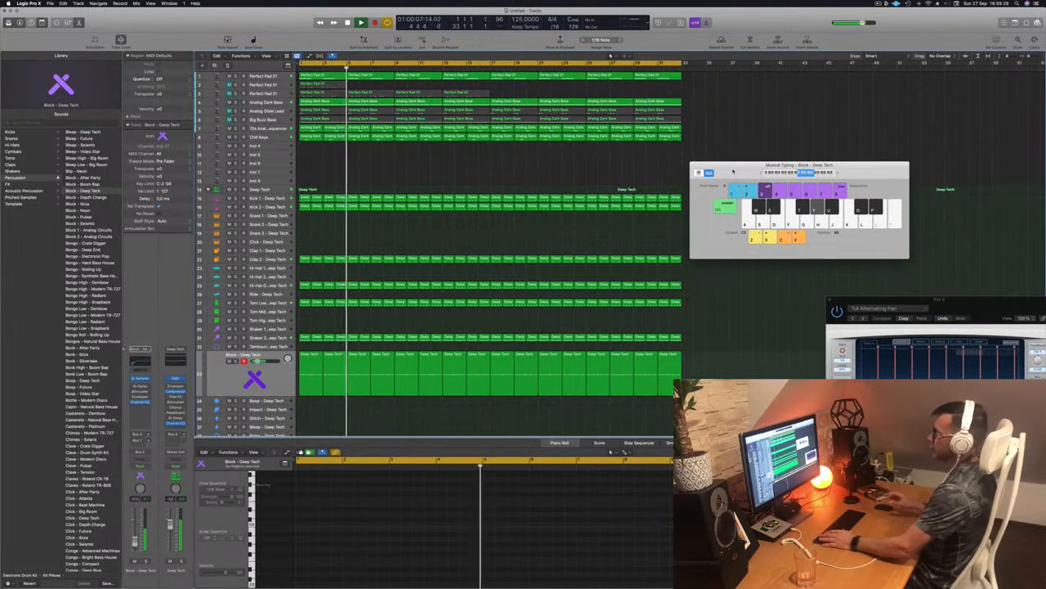
pyautogui.moveTo(733, 171); pyautogui.dragTo(772, 138)
pyautogui.press('Return')
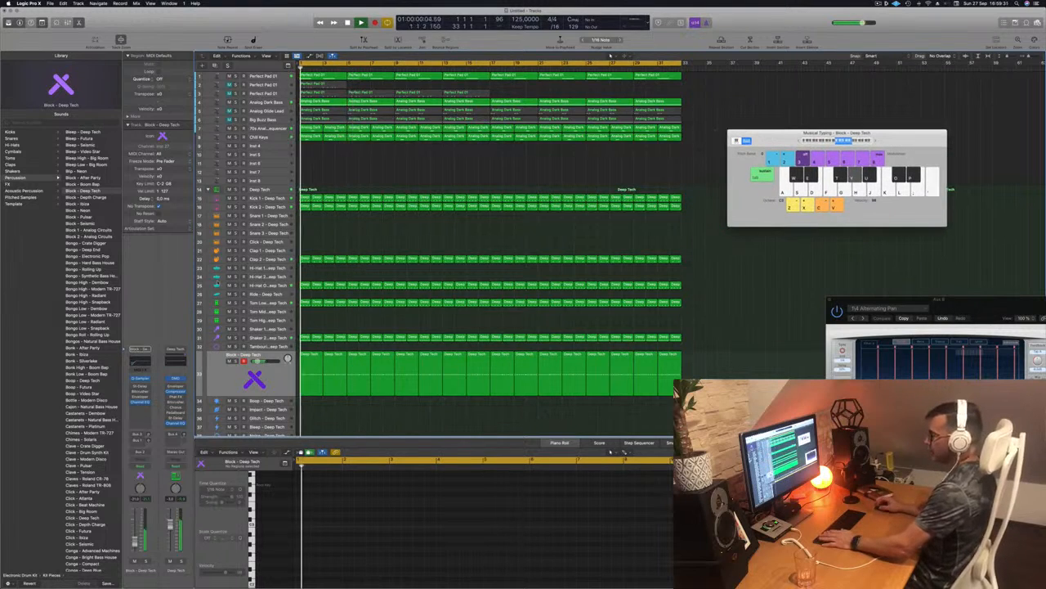
# Select the Hi-Hat Open - Deep Tech track and listen to the arrangement from about bar 17
pyautogui.press('Up')
pyautogui.press('Up')
pyautogui.press('Up')
pyautogui.press('Up')
pyautogui.press('Up')
pyautogui.press('Up')
pyautogui.press('Up')
pyautogui.press('Up')
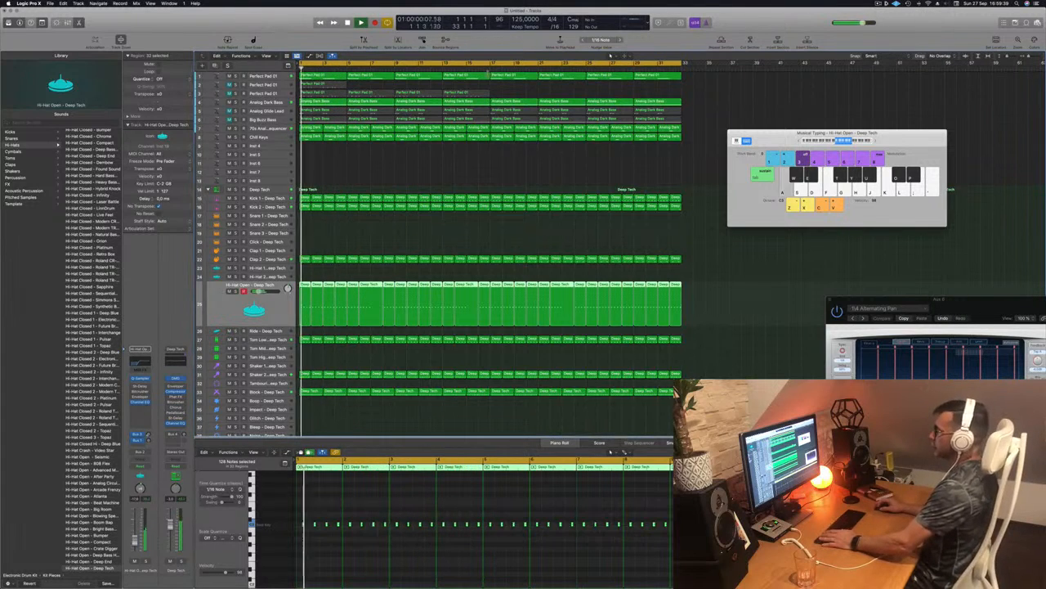
pyautogui.click(478, 62)
pyautogui.click(515, 91)
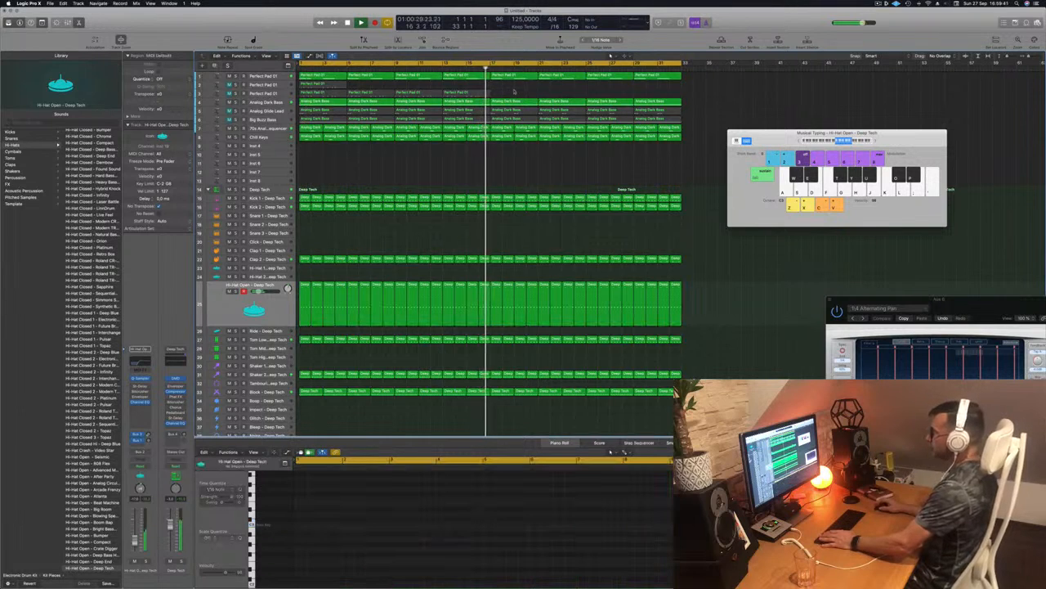
# Select the Block - Deep Tech track, restart playback from the beginning and open its Quick Sampler over the arrangement
pyautogui.scroll(-1, 277, 382)
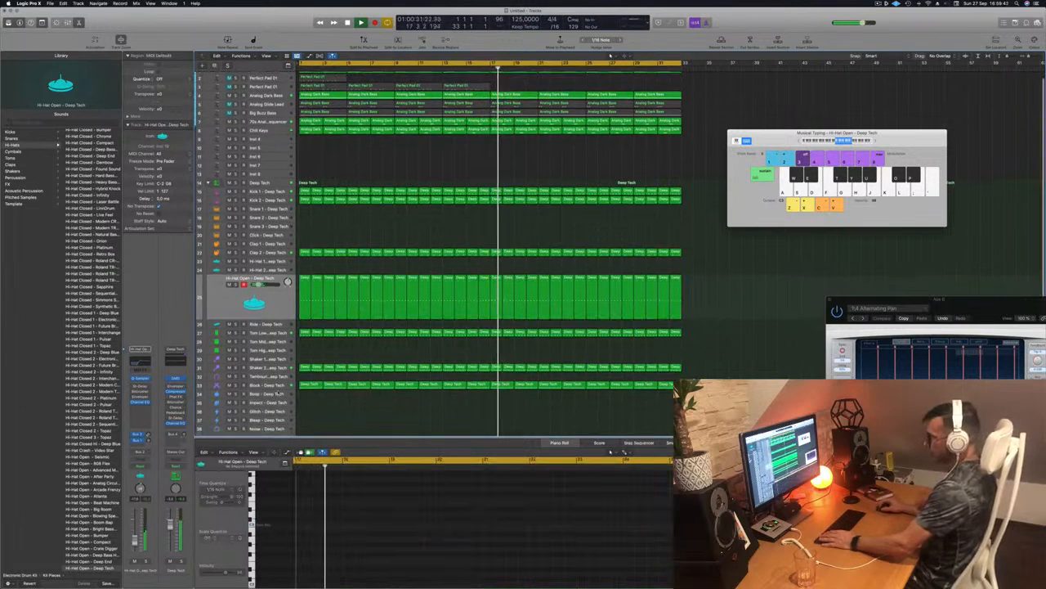
pyautogui.click(278, 383)
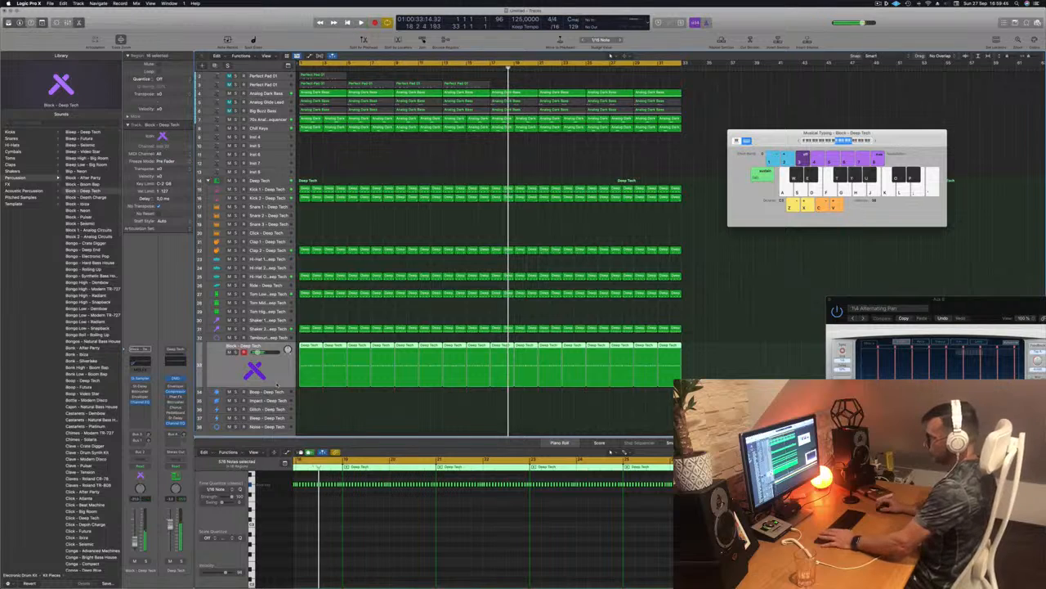
pyautogui.press('Return')
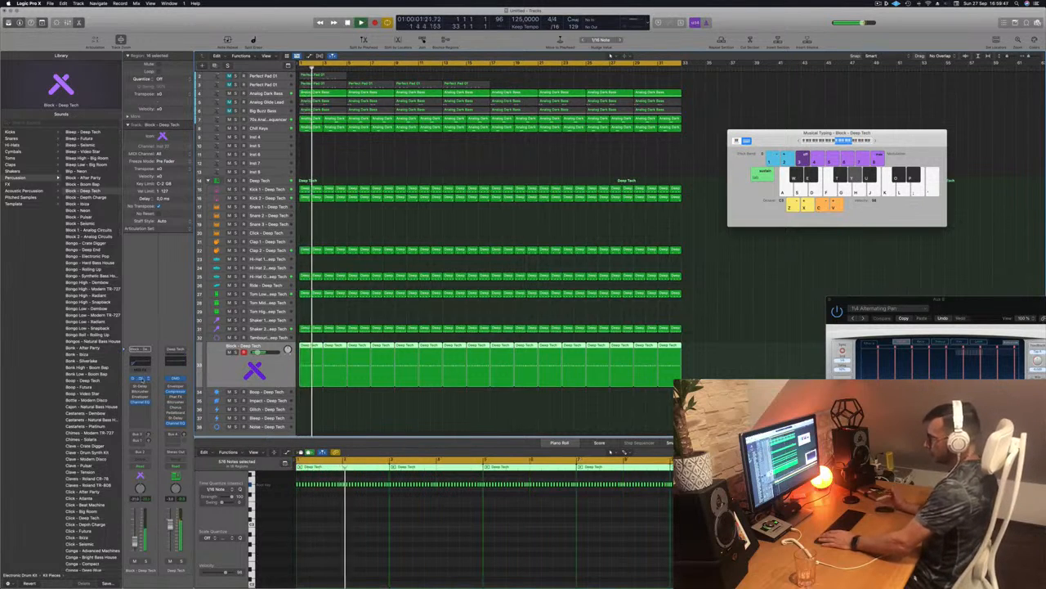
pyautogui.press('v')
pyautogui.moveTo(650, 93); pyautogui.dragTo(740, 133)
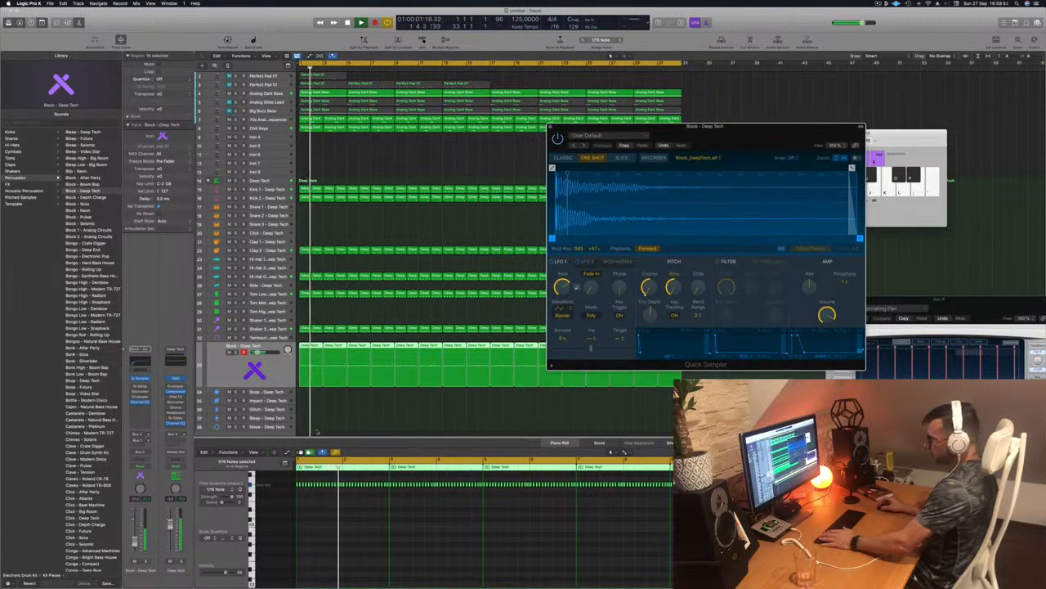
# Try recording a Coarse pitch move from the Quick Sampler with the Block - Deep Tech track's automation in Touch mode
pyautogui.click(141, 472)
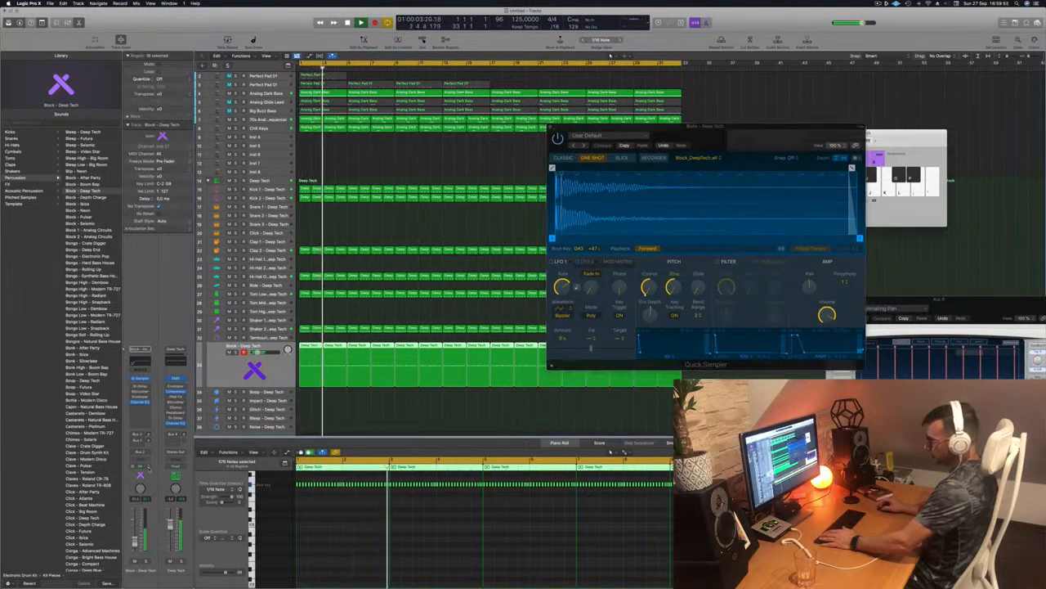
pyautogui.click(145, 474)
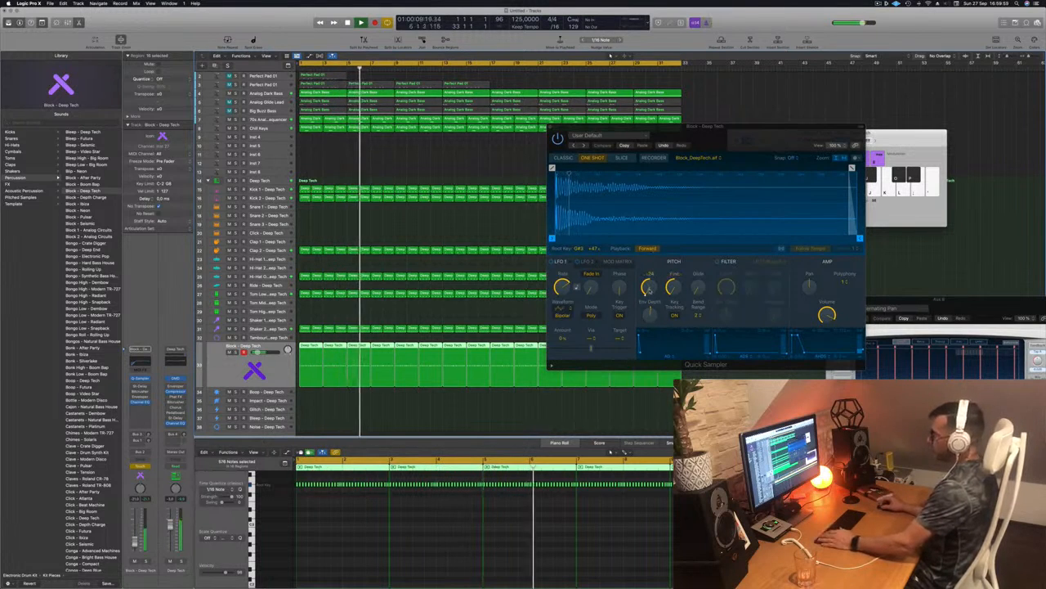
pyautogui.moveTo(646, 287); pyautogui.dragTo(646, 261)
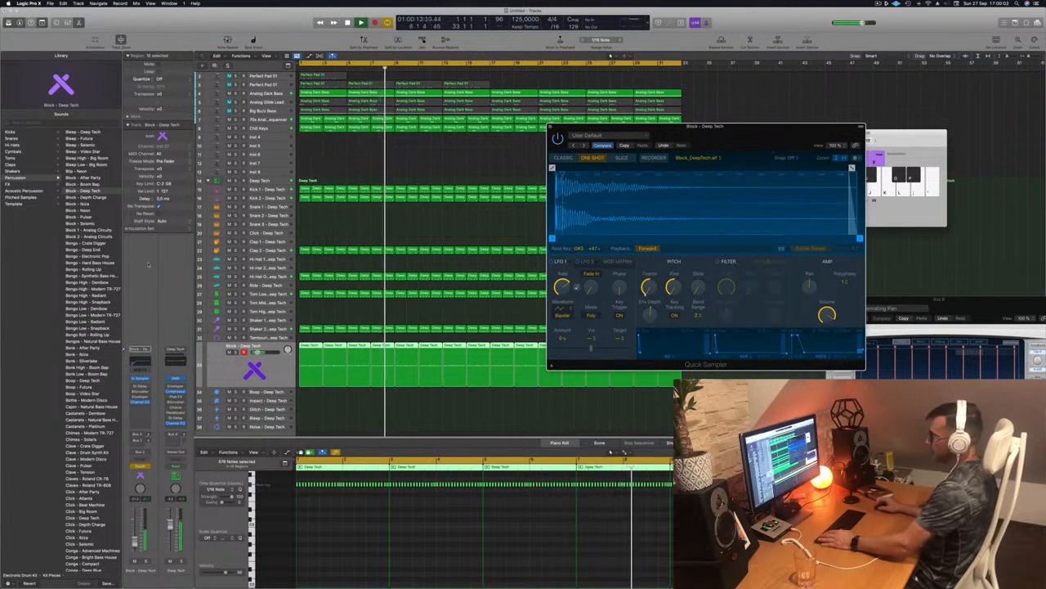
pyautogui.click(610, 54)
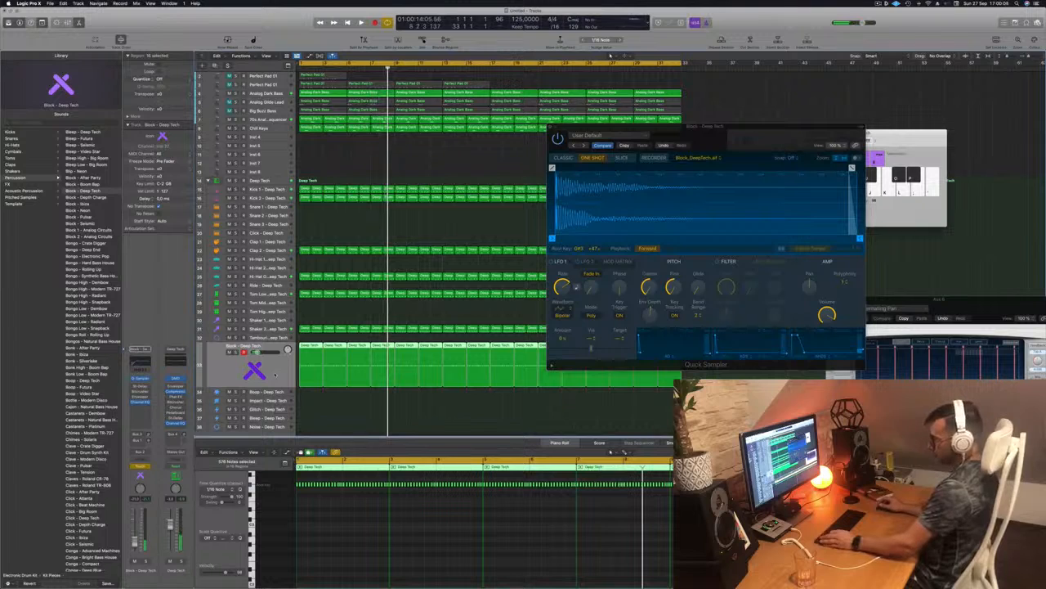
pyautogui.click(322, 314)
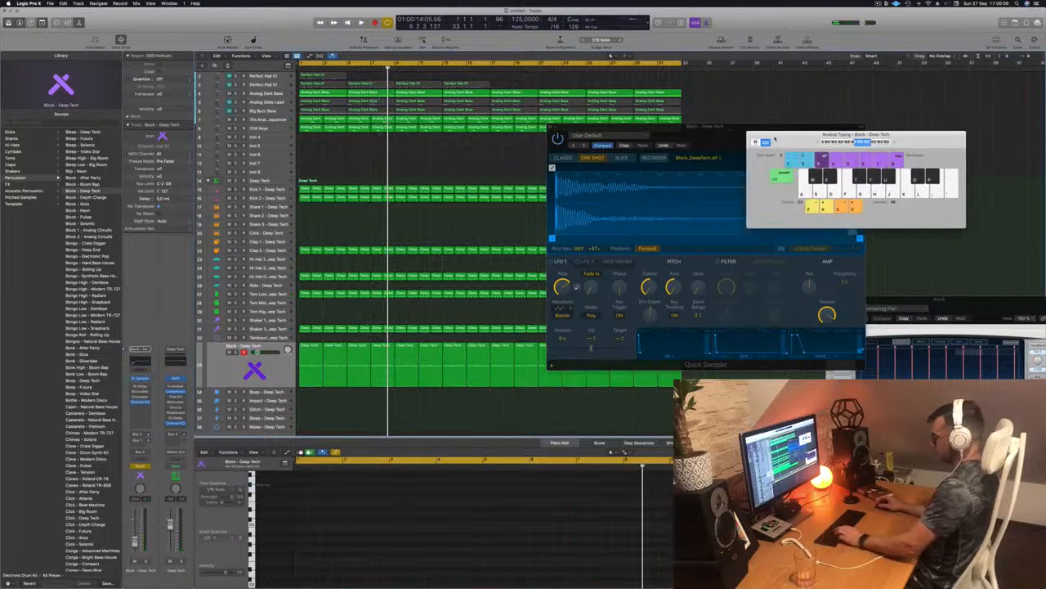
# Close the Musical Typing keyboard, show track automation and set the Block - Deep Tech track's automation mode to Read
pyautogui.click(752, 137)
pyautogui.click(379, 297)
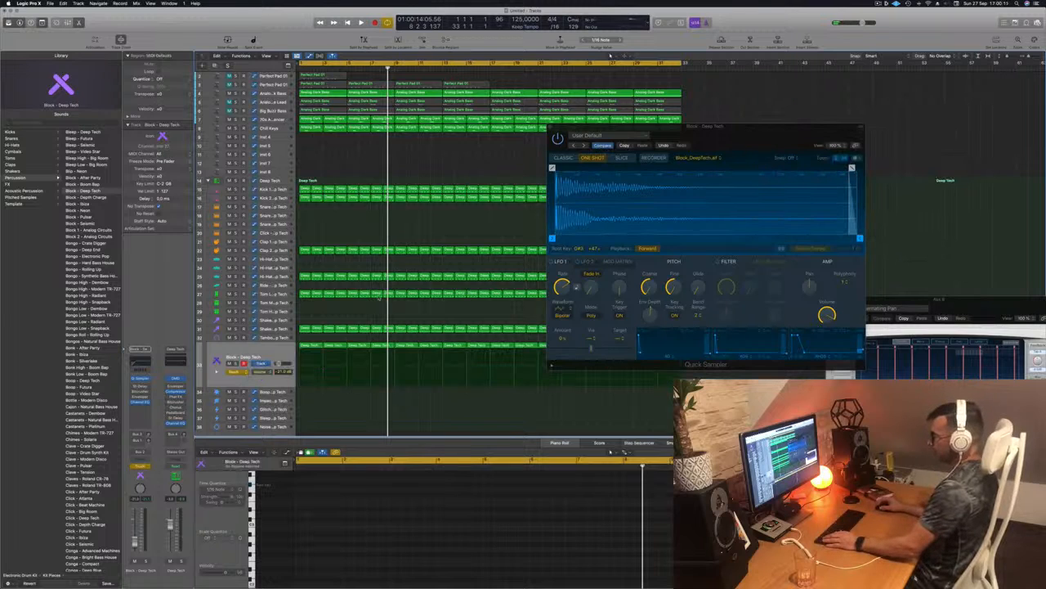
pyautogui.click(242, 372)
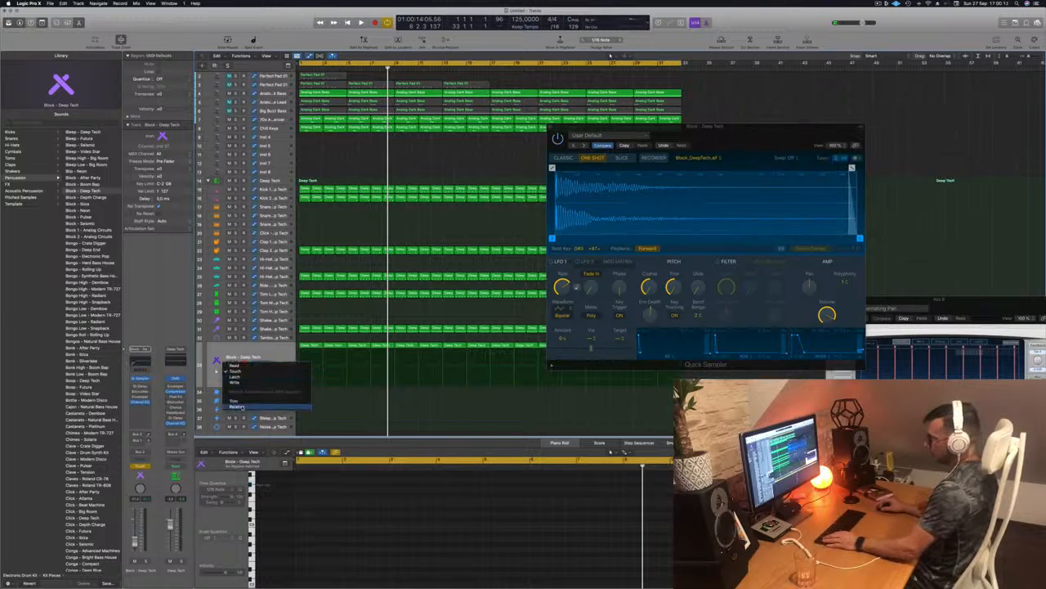
pyautogui.click(235, 365)
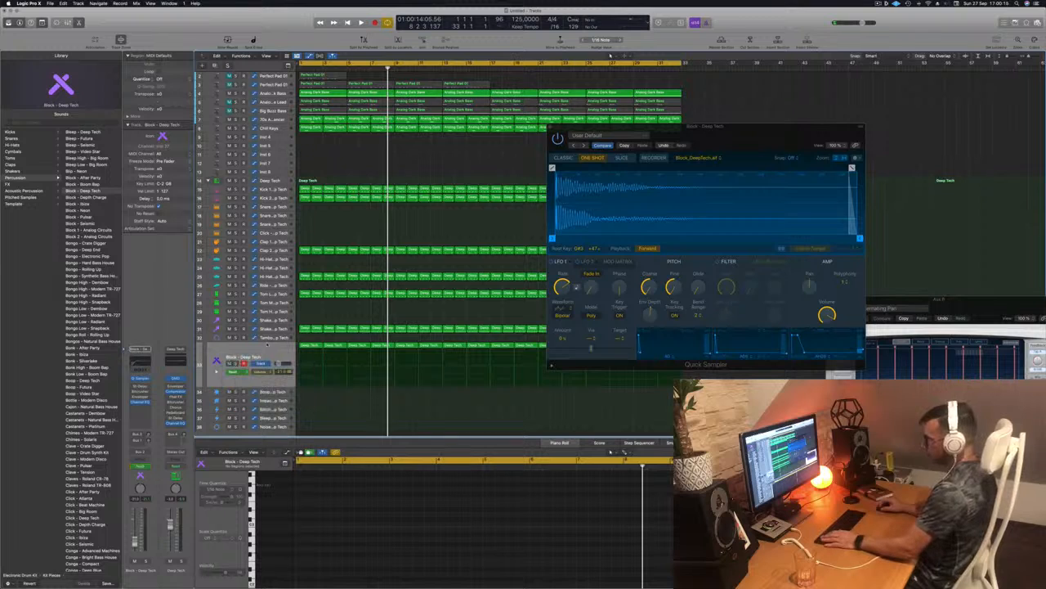
# Replay the arrangement from the start and move the Quick Sampler window closer to the track headers
pyautogui.press('Return')
pyautogui.press('space')
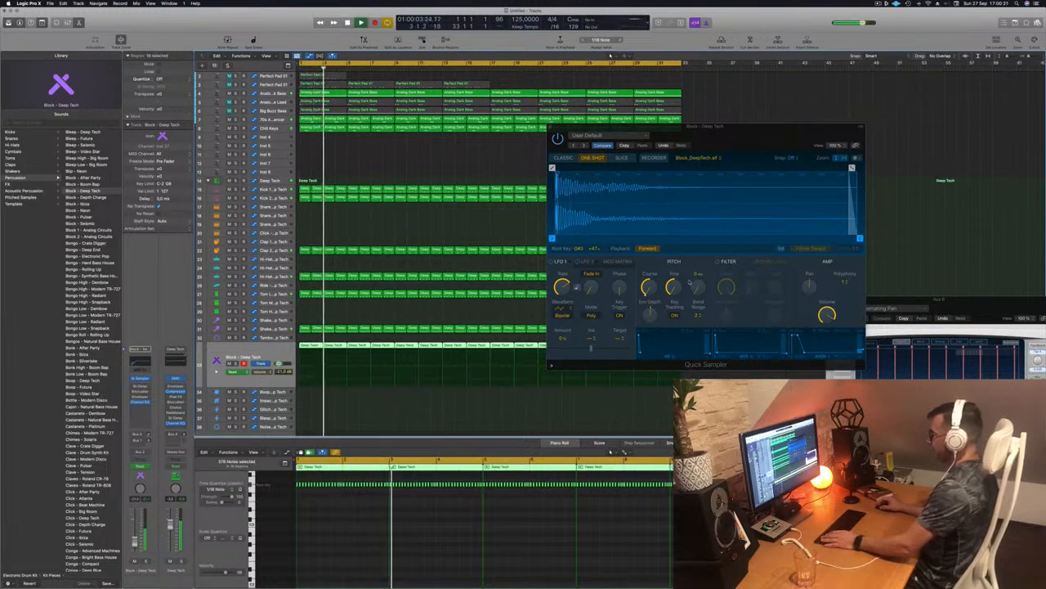
pyautogui.moveTo(765, 139); pyautogui.dragTo(639, 165)
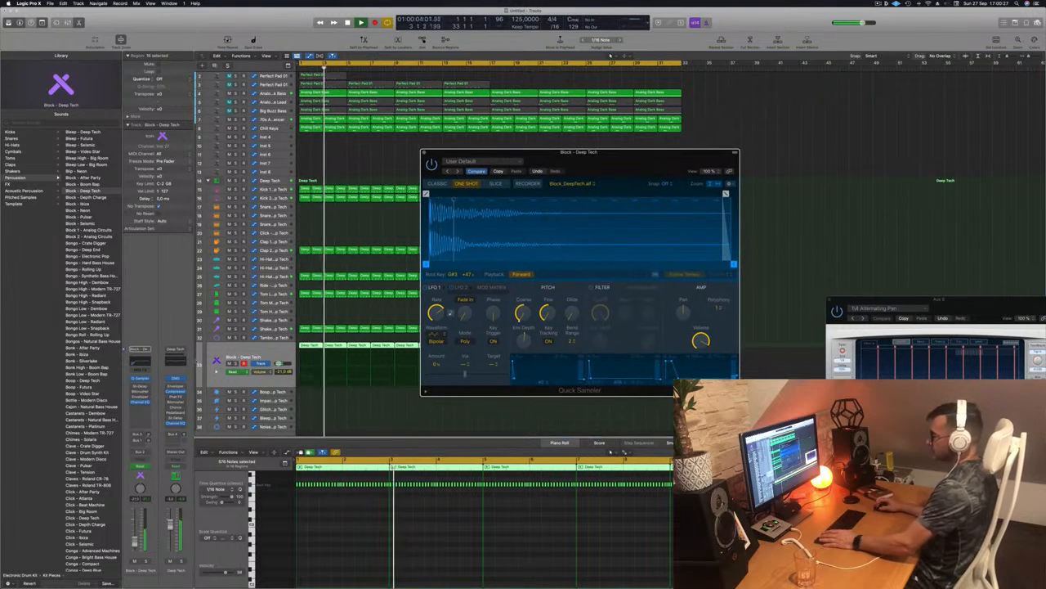
# Try recording Coarse pitch automation in Touch mode during playback, close the Quick Sampler and clear the recorded curve
pyautogui.click(266, 350)
pyautogui.click(147, 466)
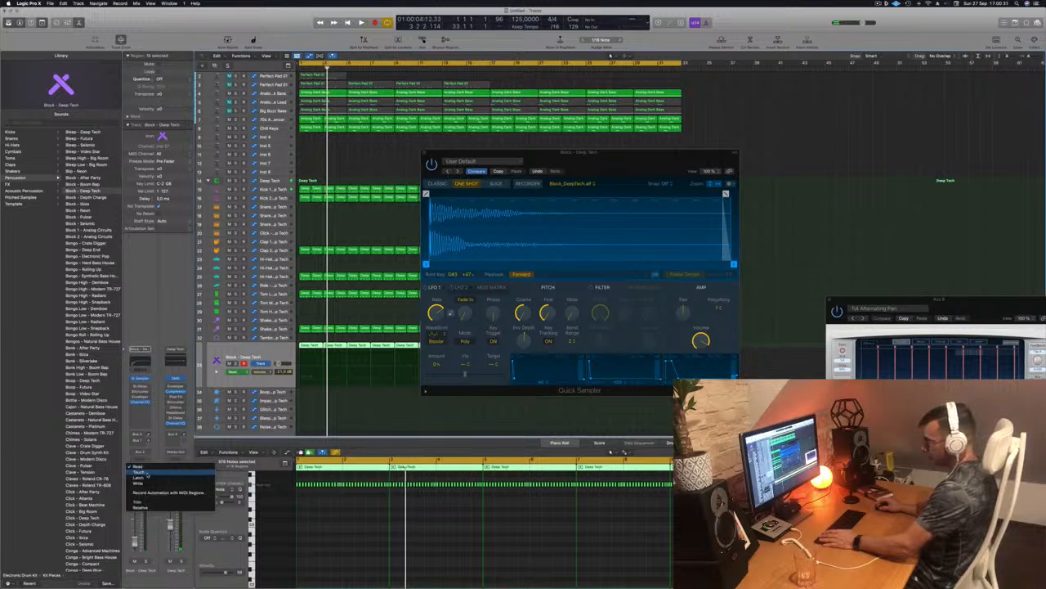
pyautogui.click(139, 471)
pyautogui.press('space')
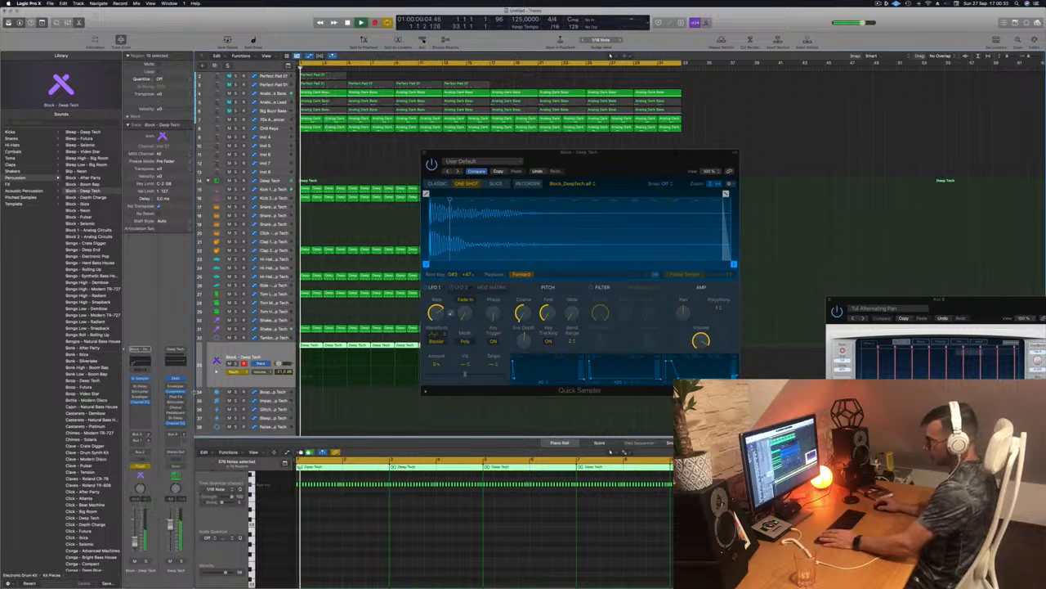
pyautogui.click(521, 314)
pyautogui.moveTo(522, 314); pyautogui.dragTo(521, 302)
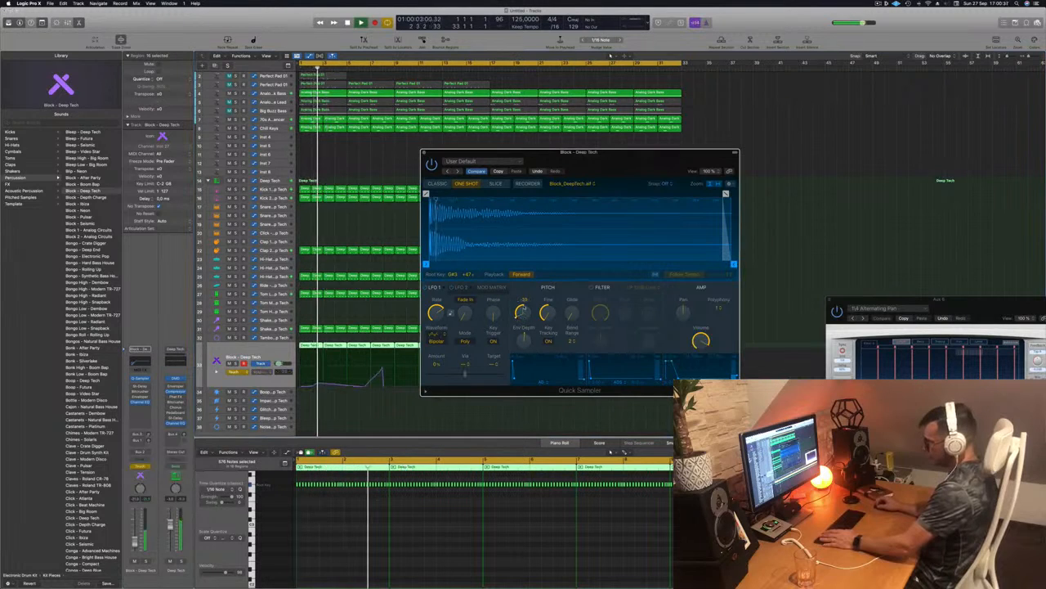
pyautogui.click(425, 152)
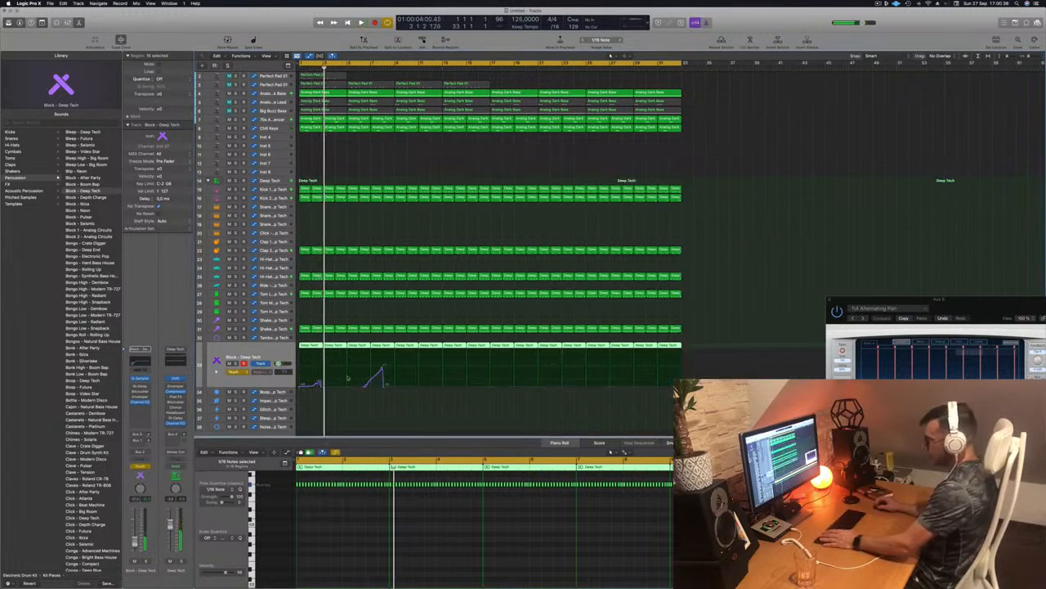
pyautogui.click(384, 386)
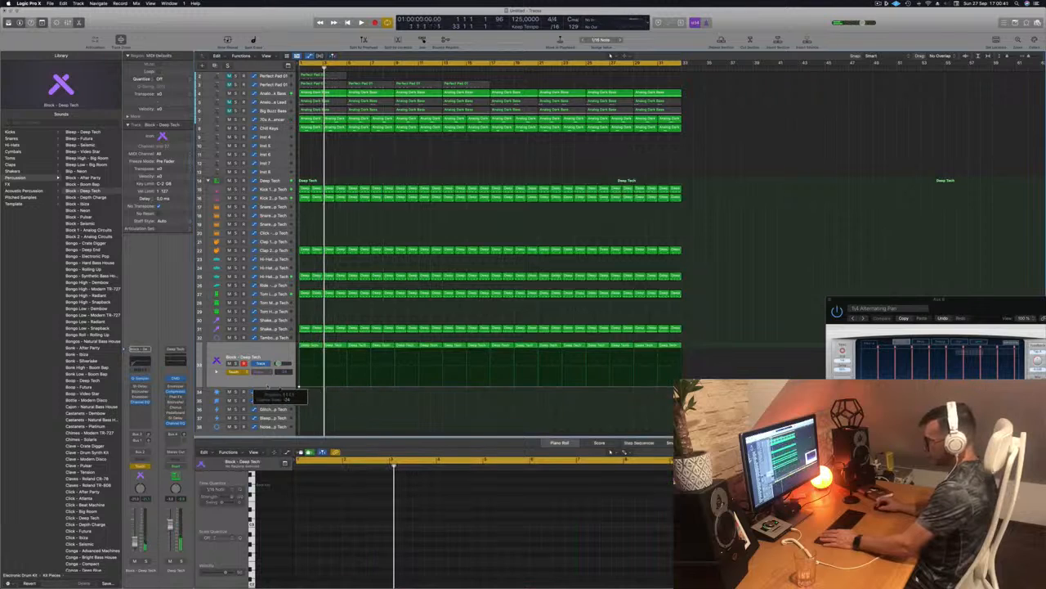
# Set the Block - Deep Tech automation to Read and draw a rising Coarse pitch ramp from about bar 7 to bar 9
pyautogui.click(236, 372)
pyautogui.click(233, 365)
pyautogui.press('space')
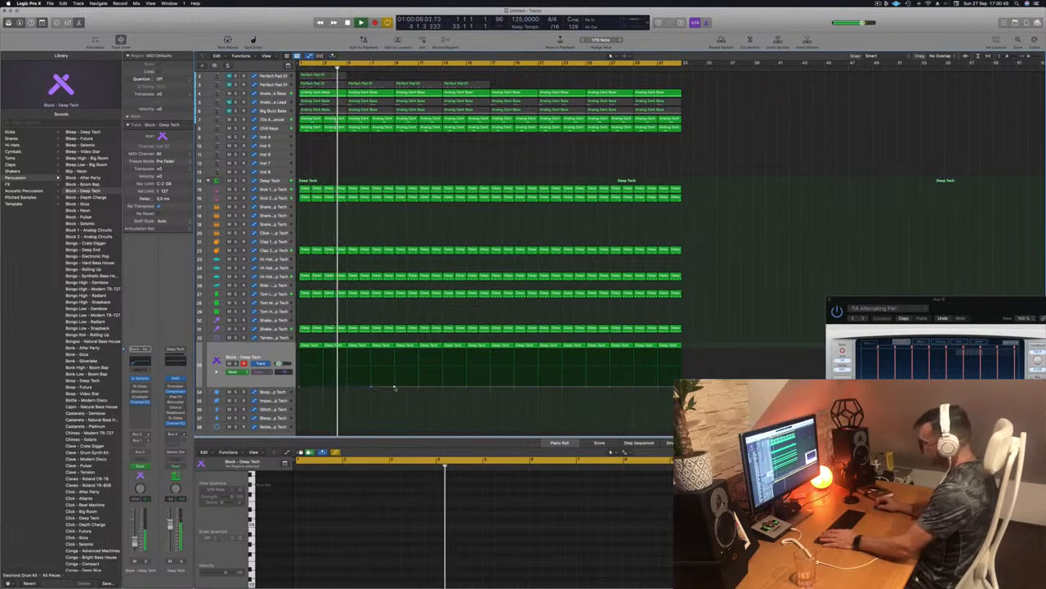
pyautogui.moveTo(393, 390)
pyautogui.mouseDown()
pyautogui.moveTo(395, 350)
pyautogui.moveTo(399, 385)
pyautogui.moveTo(394, 370)
pyautogui.mouseUp()
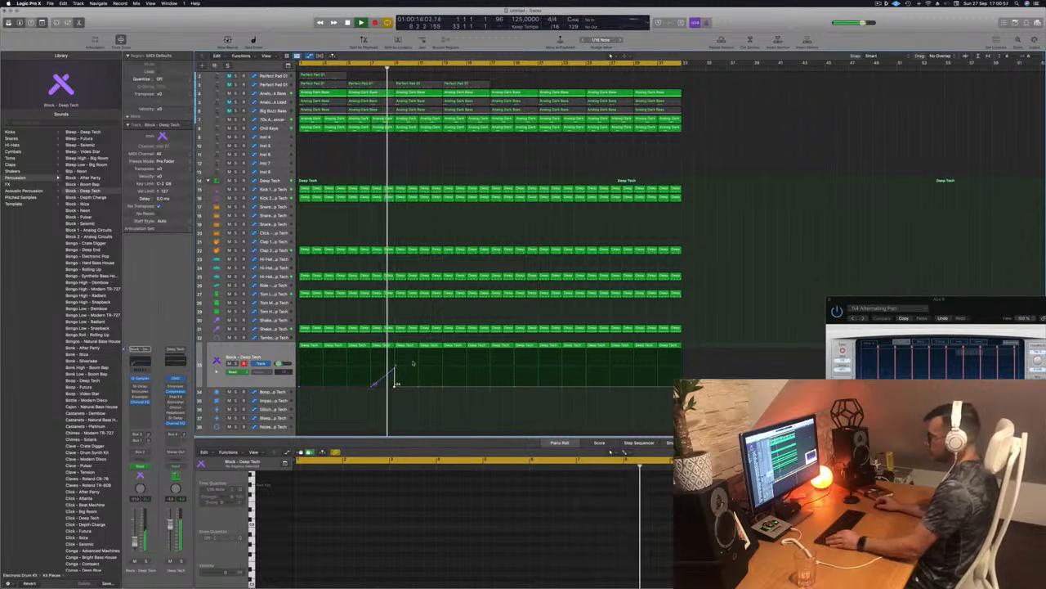
# Copy the Deep Tech region at bar 9 from the Block track to the Impact track and leave only one note in it
pyautogui.press('super+Right')
pyautogui.press('super+Right')
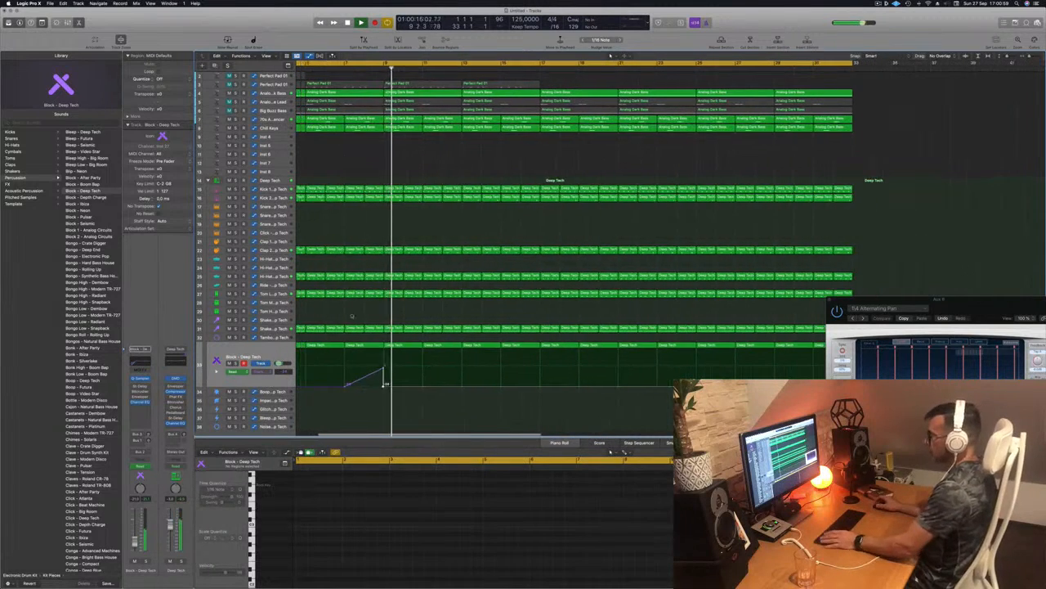
pyautogui.press('super+Left')
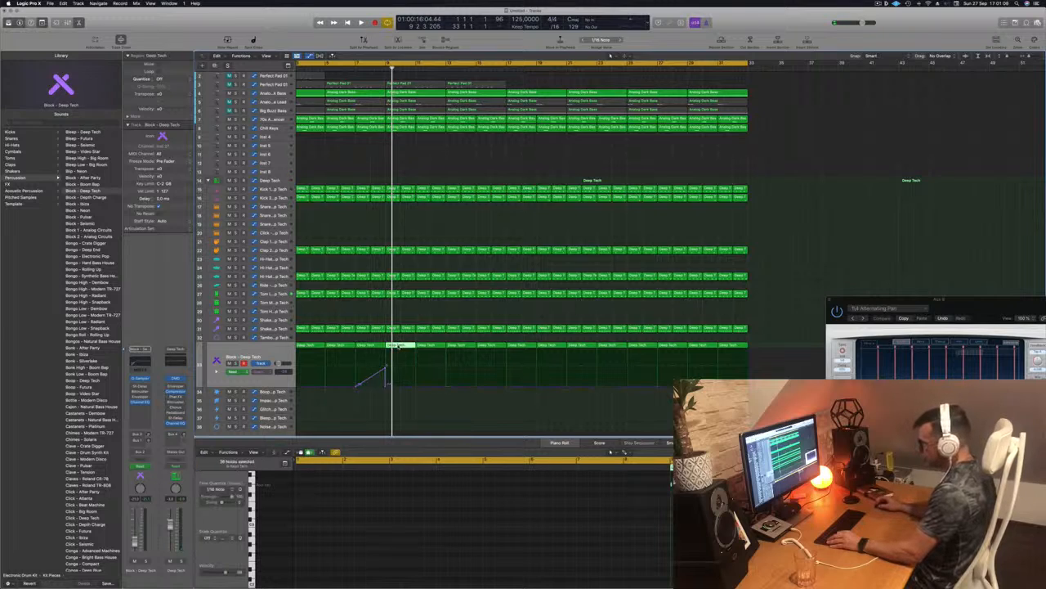
pyautogui.moveTo(397, 345); pyautogui.dragTo(400, 396)
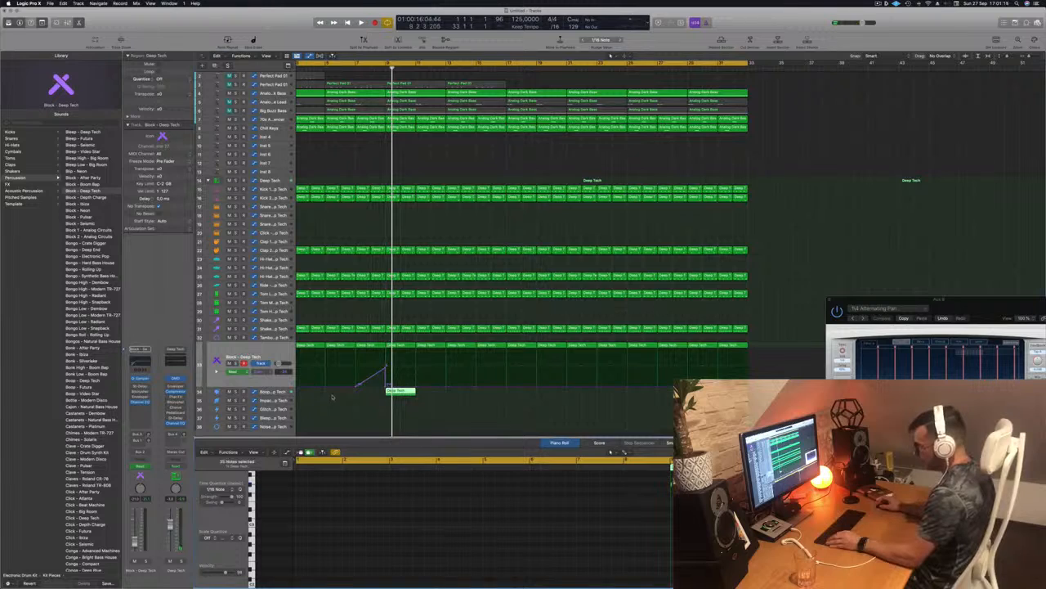
pyautogui.moveTo(399, 393); pyautogui.dragTo(400, 402)
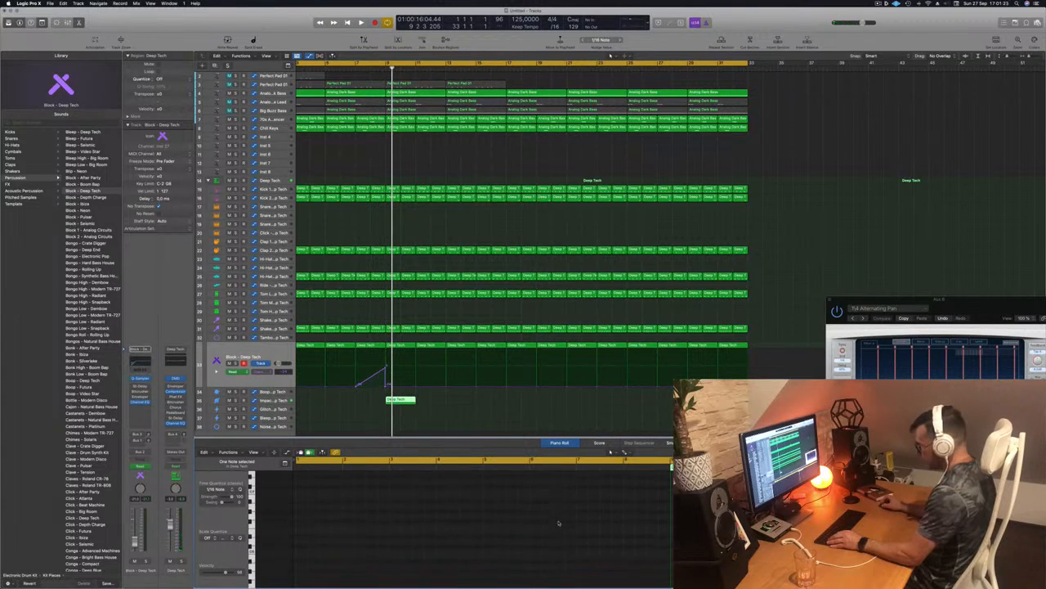
pyautogui.scroll(2, 558, 523)
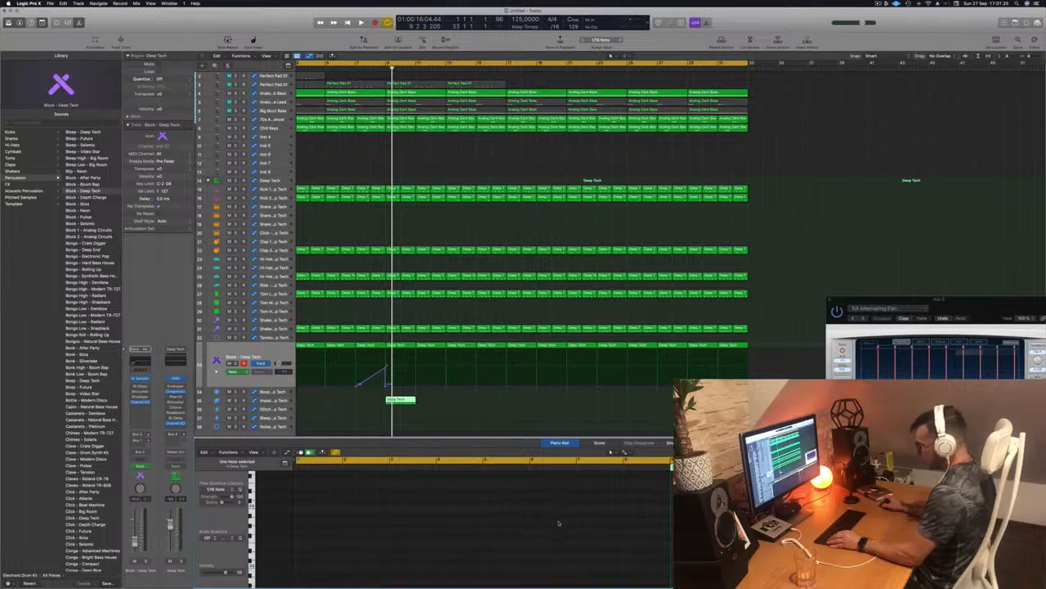
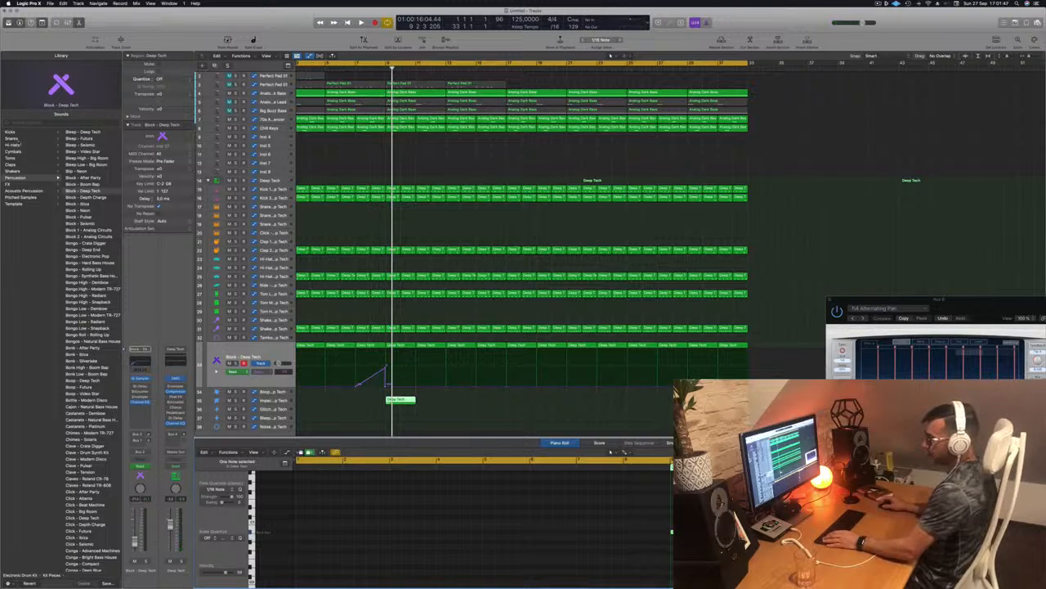
# Audition the Cymbals patches Crash - 808 Flex and Crash - Chrome on the Block - Deep Tech track
pyautogui.click(16, 152)
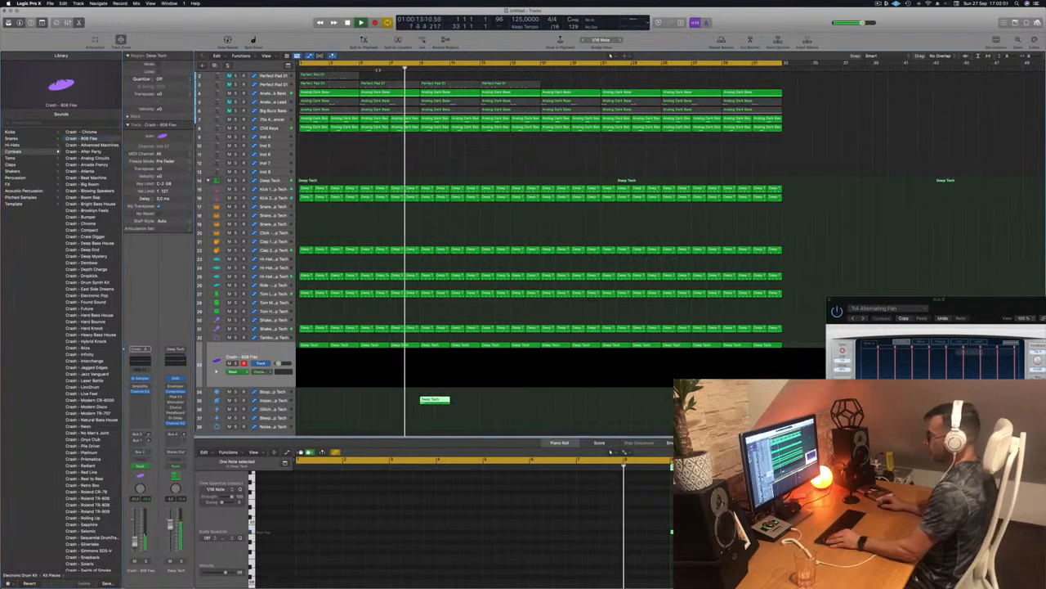
pyautogui.press('super+Left')
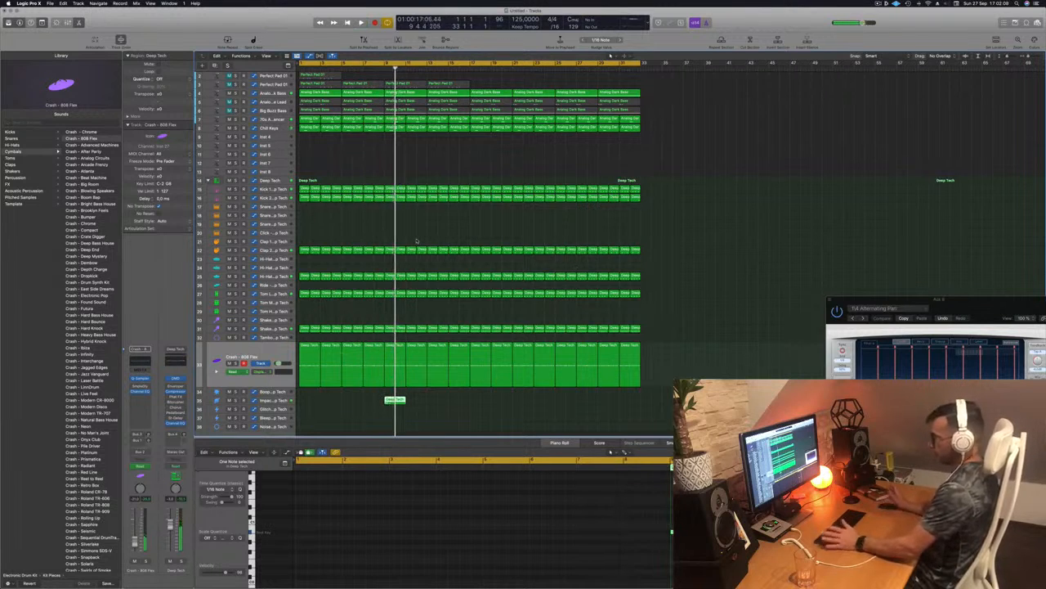
pyautogui.click(274, 353)
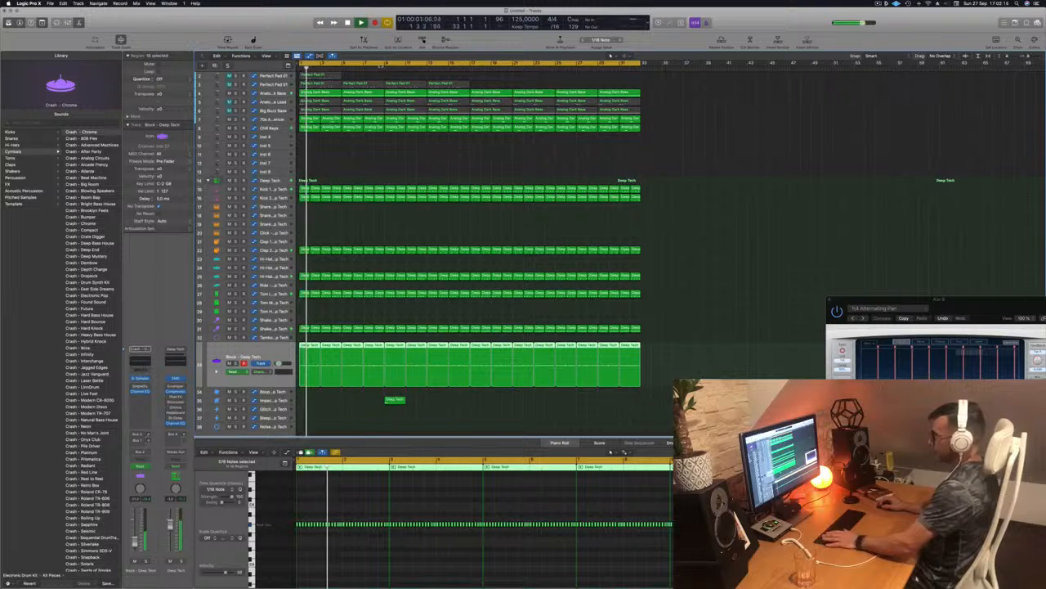
# Load the Crash - 808 Flex cymbal patch on the Impact - Deep Tech track and raise the note in its region by an octave
pyautogui.press('super+BackSpace')
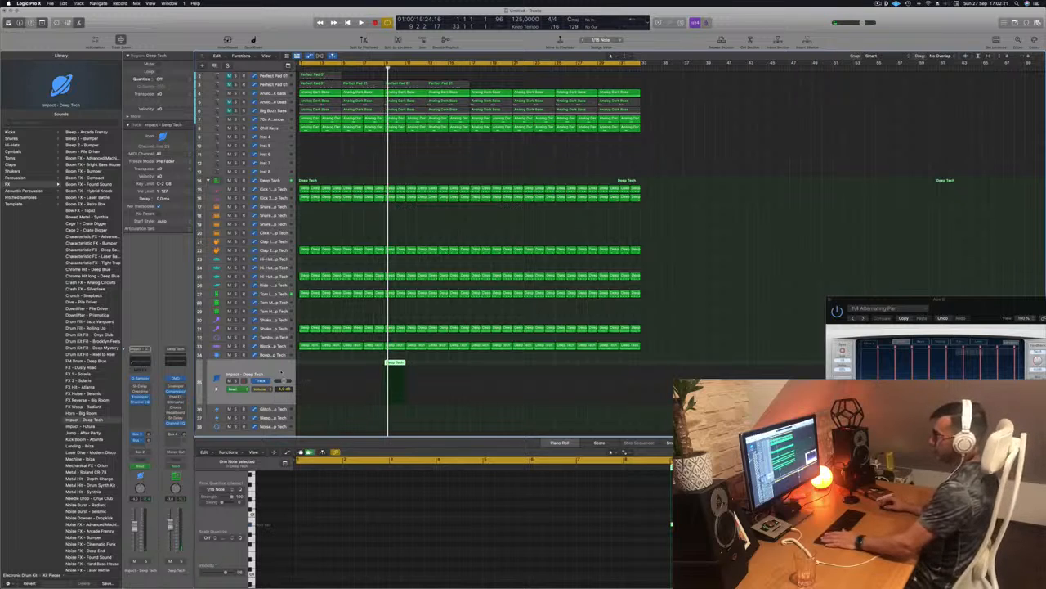
pyautogui.click(13, 152)
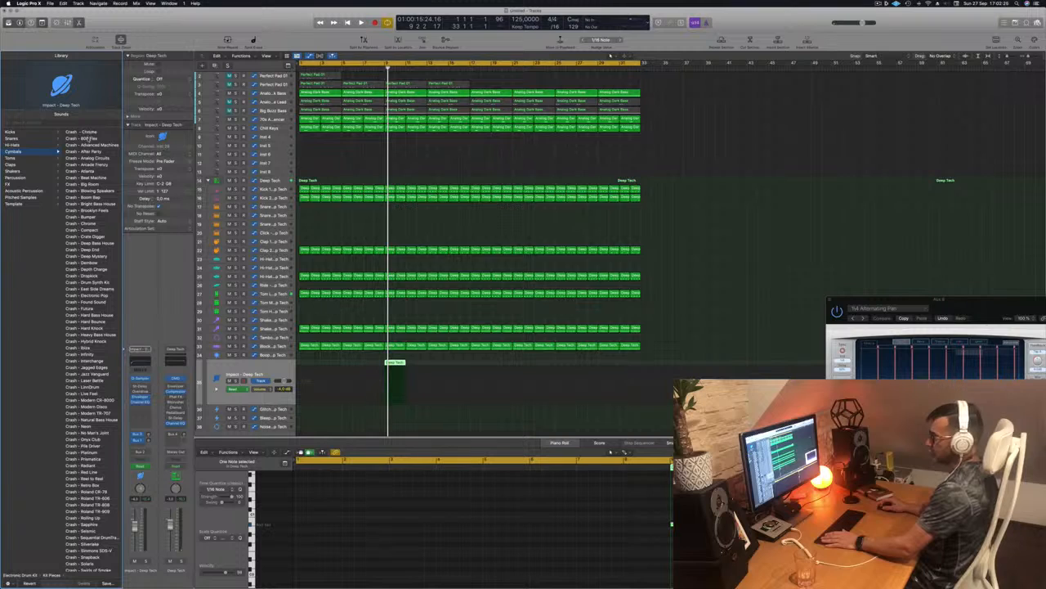
pyautogui.press('space')
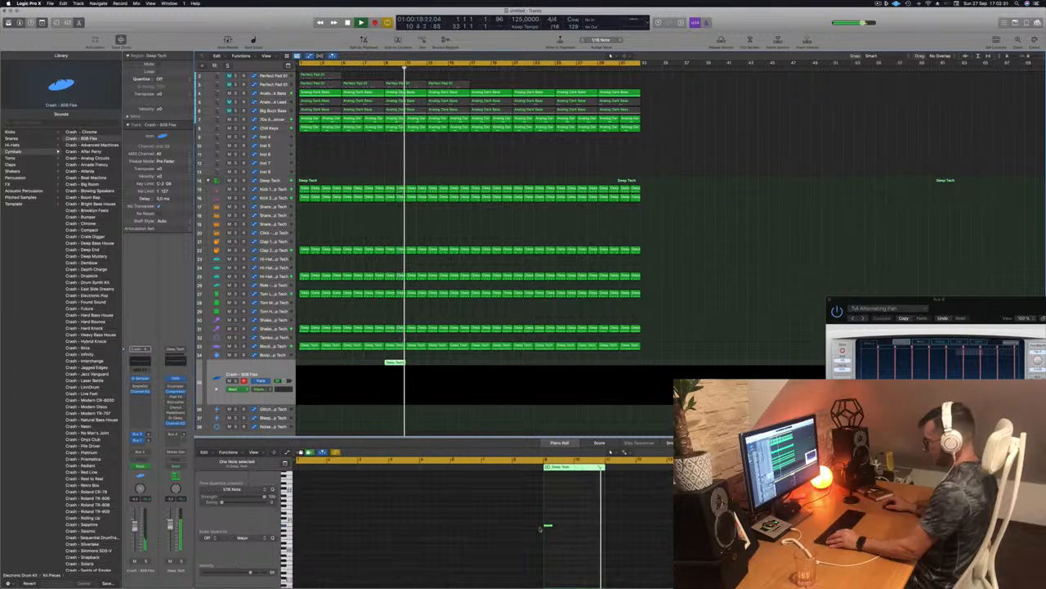
pyautogui.moveTo(535, 519); pyautogui.dragTo(574, 542)
pyautogui.hotkey('alt', 'shift', 'Up')
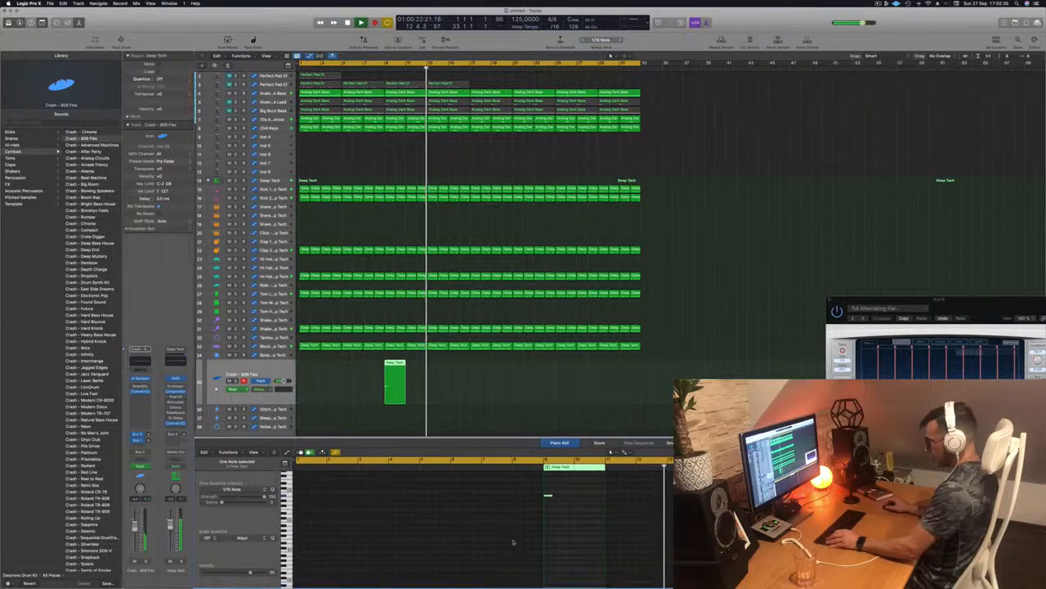
# Look at the crash note in the piano roll and replay the arrangement from the beginning
pyautogui.scroll(-3, 514, 541)
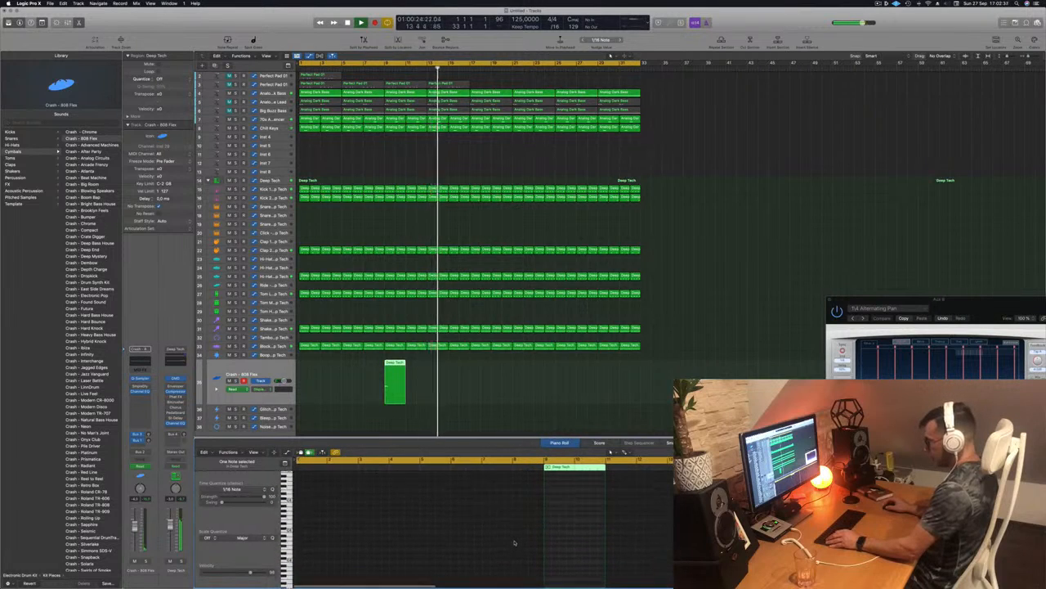
pyautogui.scroll(3, 514, 542)
pyautogui.keyDown('ctrl'); pyautogui.keyDown('alt'); pyautogui.click(515, 541); pyautogui.keyUp('alt'); pyautogui.keyUp('ctrl')
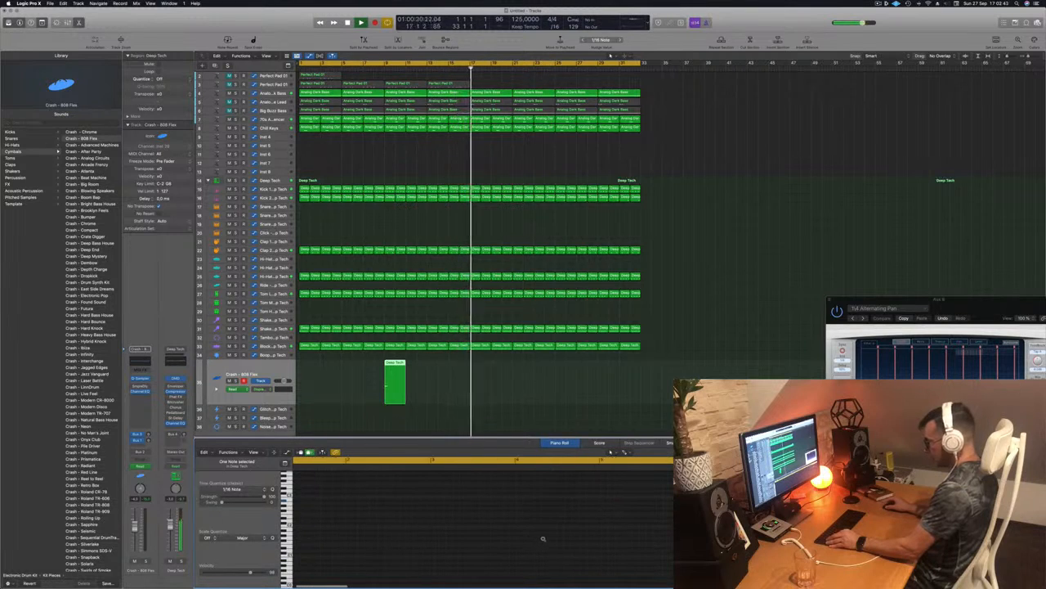
pyautogui.keyDown('ctrl'); pyautogui.keyDown('alt'); pyautogui.click(545, 539); pyautogui.keyUp('alt'); pyautogui.keyUp('ctrl')
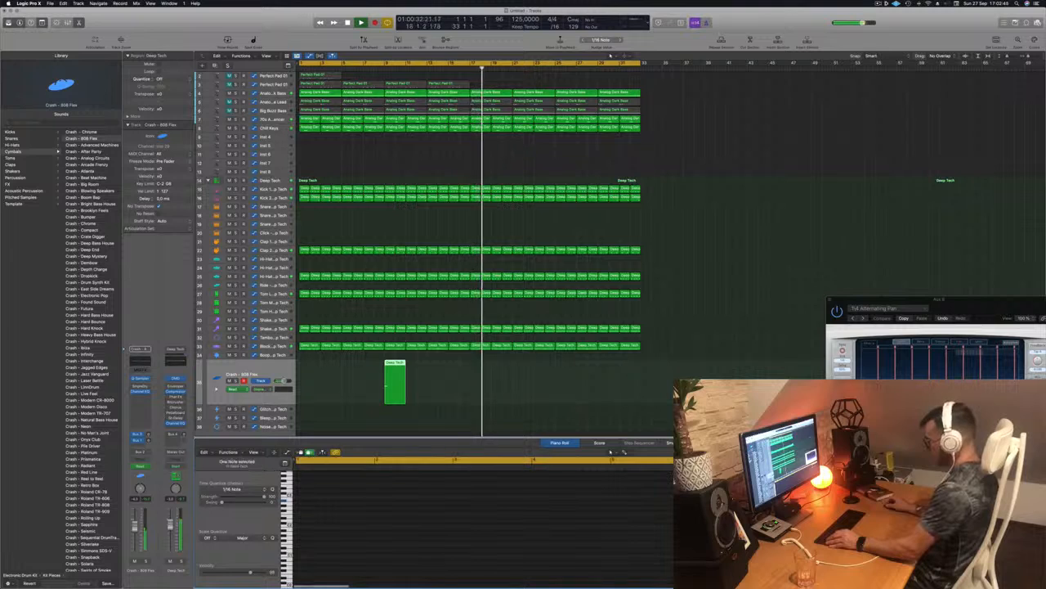
pyautogui.press('Return')
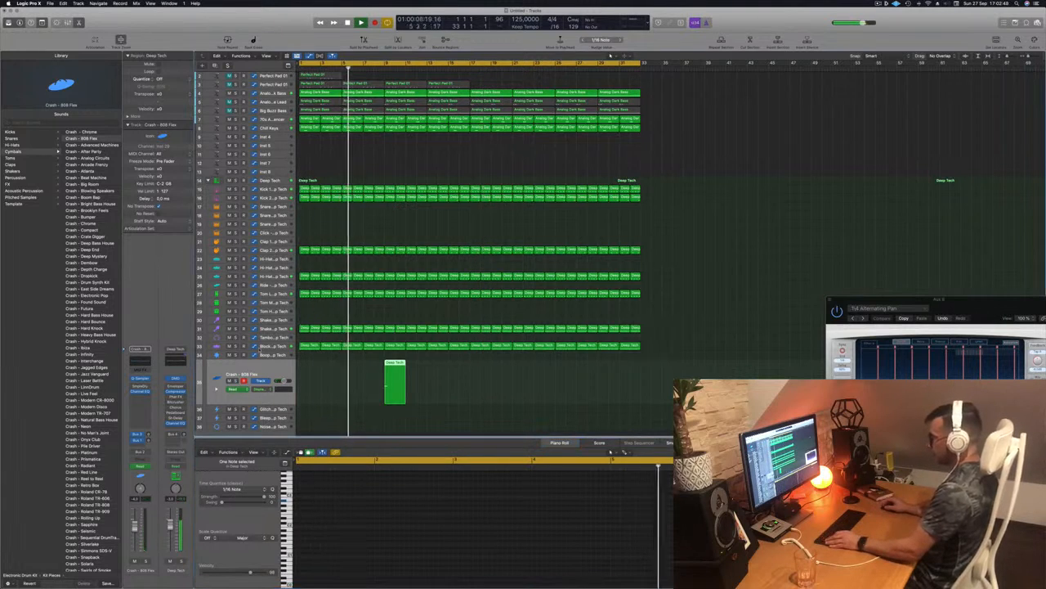
# Compare the Block - Deep Tech track with the crash region by replaying the passage leading into bar 9
pyautogui.click(258, 349)
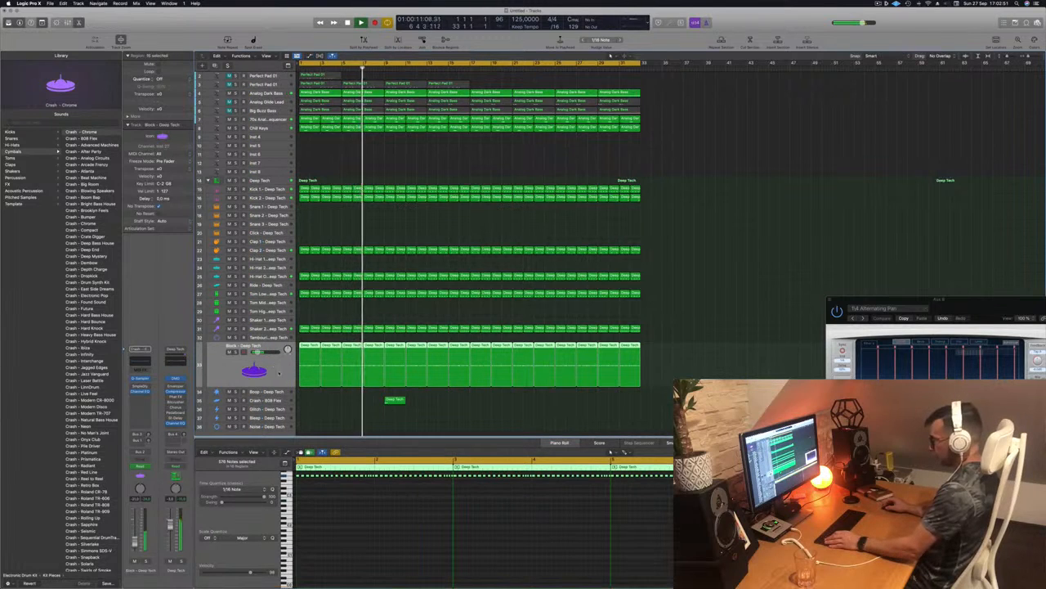
pyautogui.press('a')
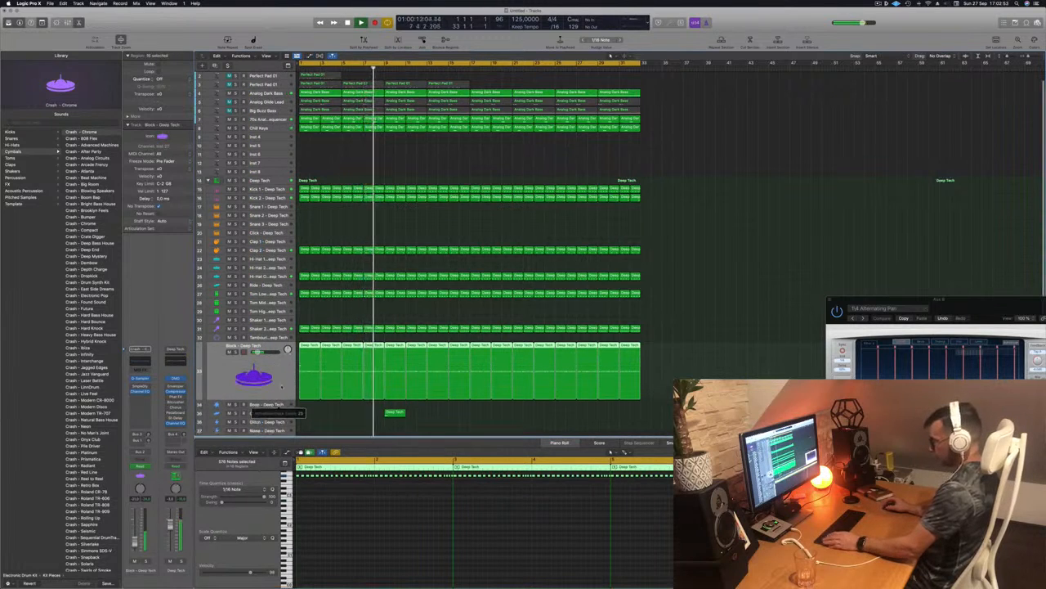
pyautogui.press('a')
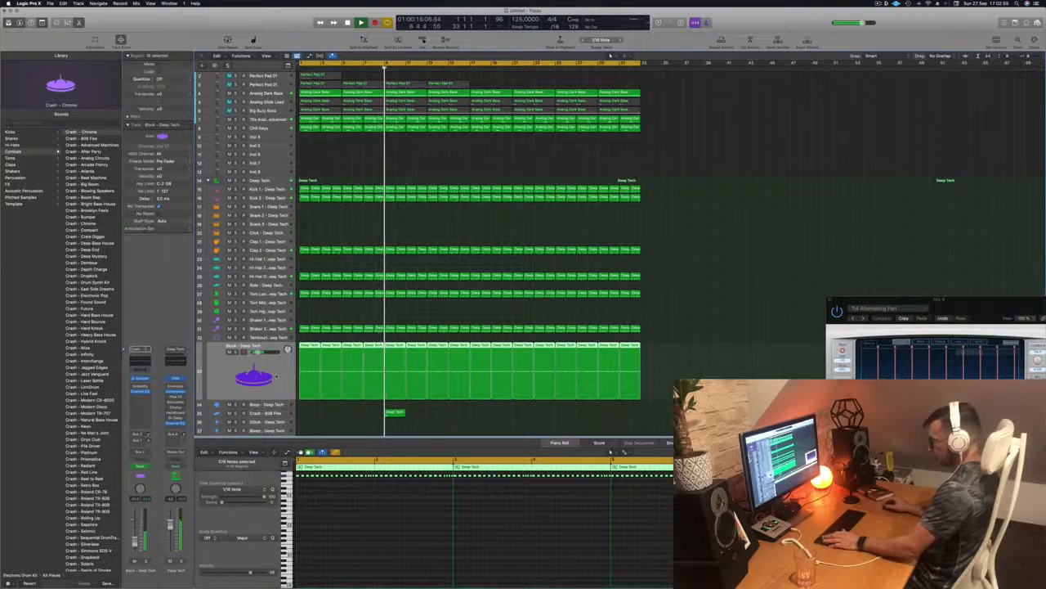
pyautogui.press('a')
pyautogui.click(395, 413)
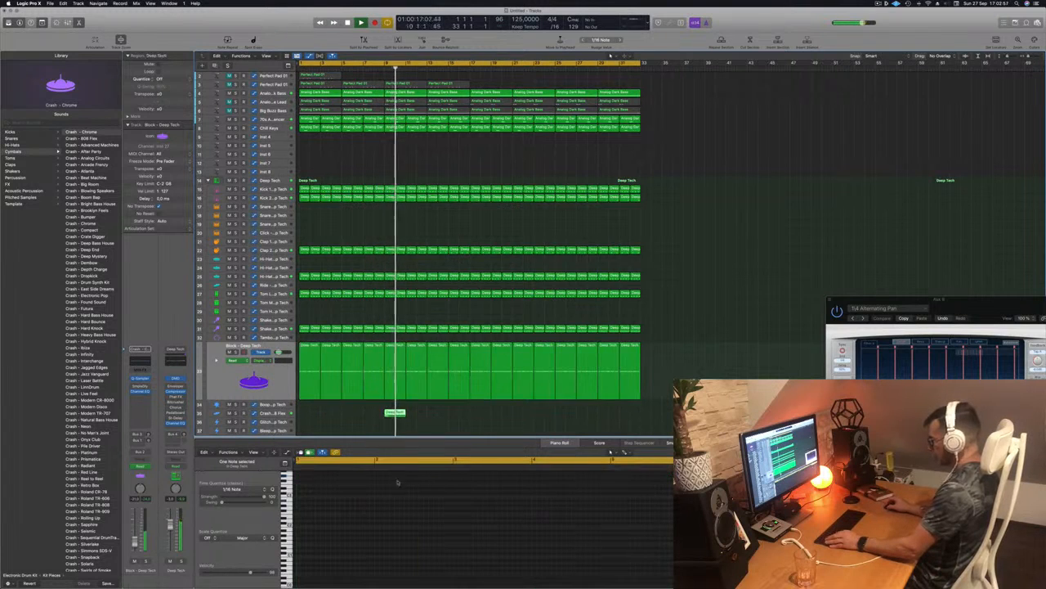
pyautogui.click(664, 521)
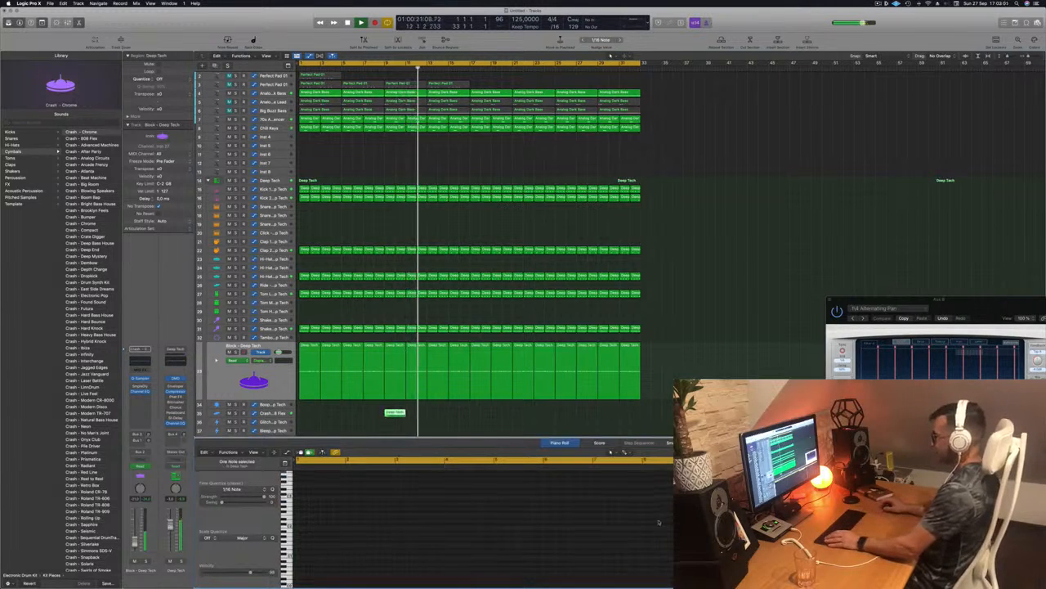
pyautogui.press('Return')
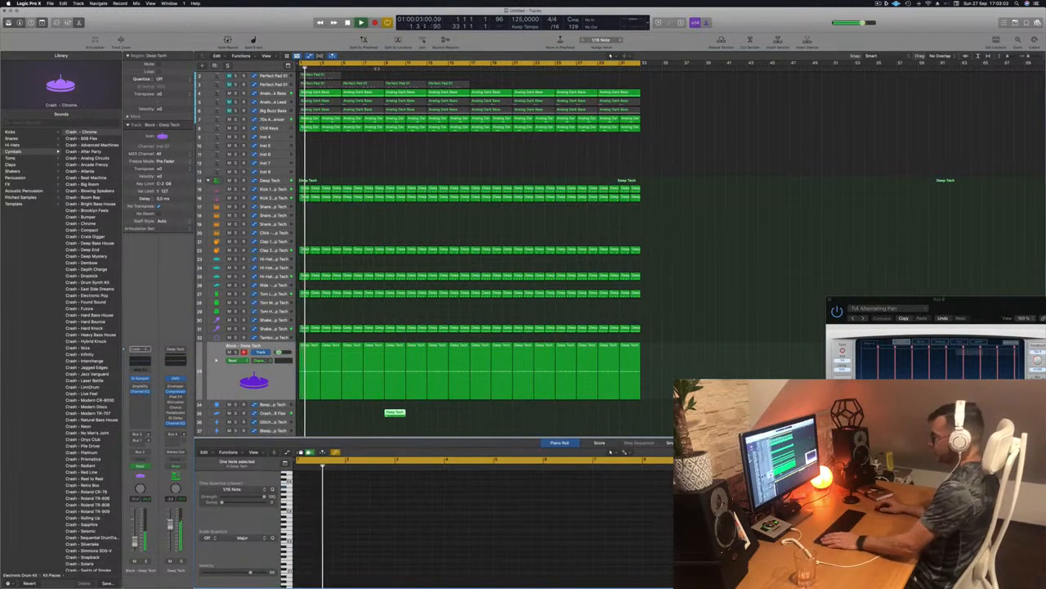
pyautogui.click(375, 70)
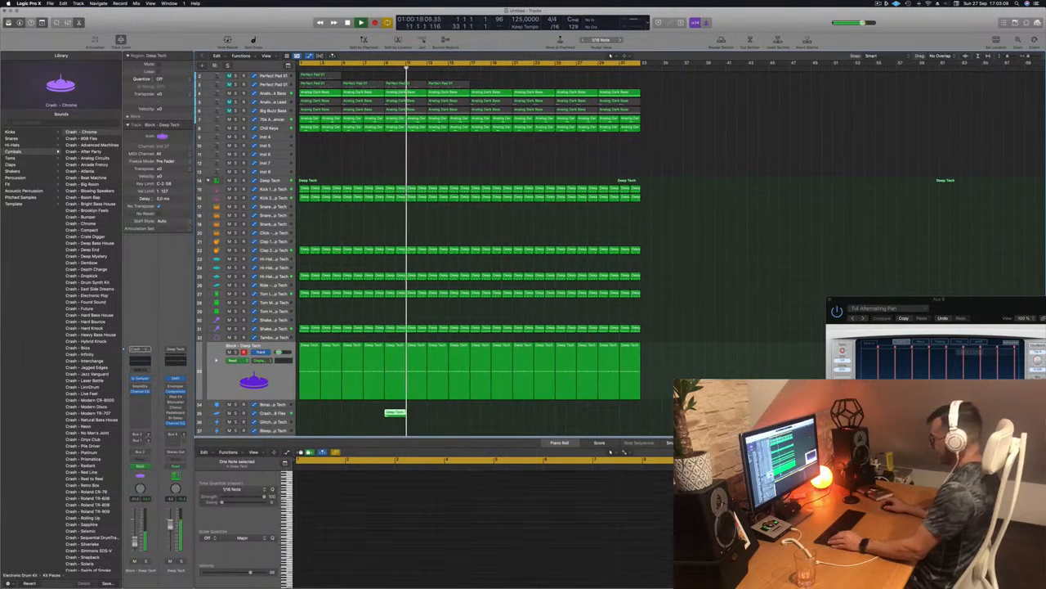
pyautogui.scroll(-2, 655, 498)
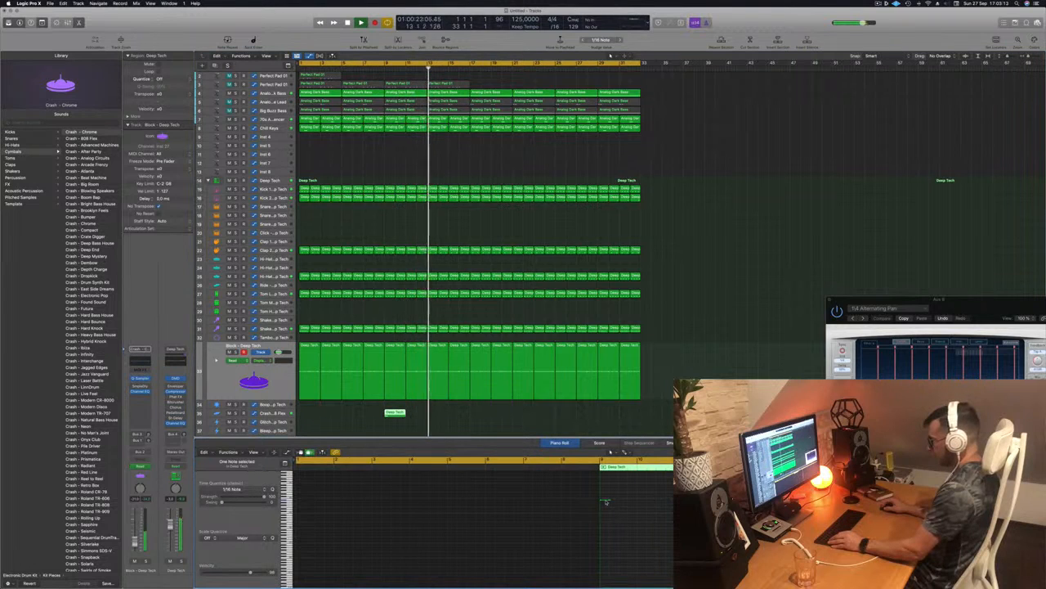
# Open the floating event display to check the crash region's position, and replay the transition into bar 9
pyautogui.press('super+0')
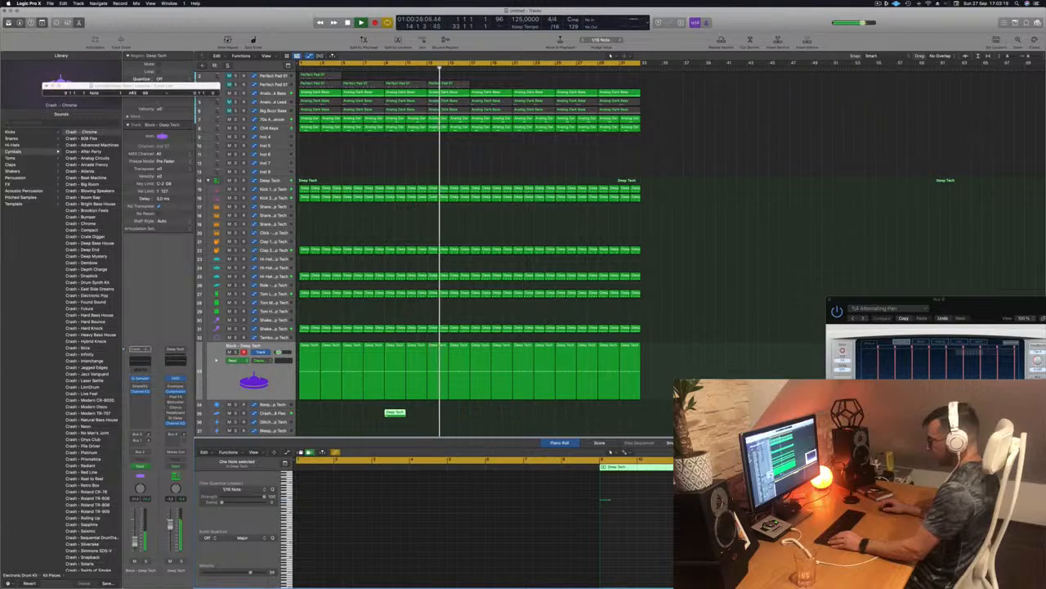
pyautogui.click(395, 412)
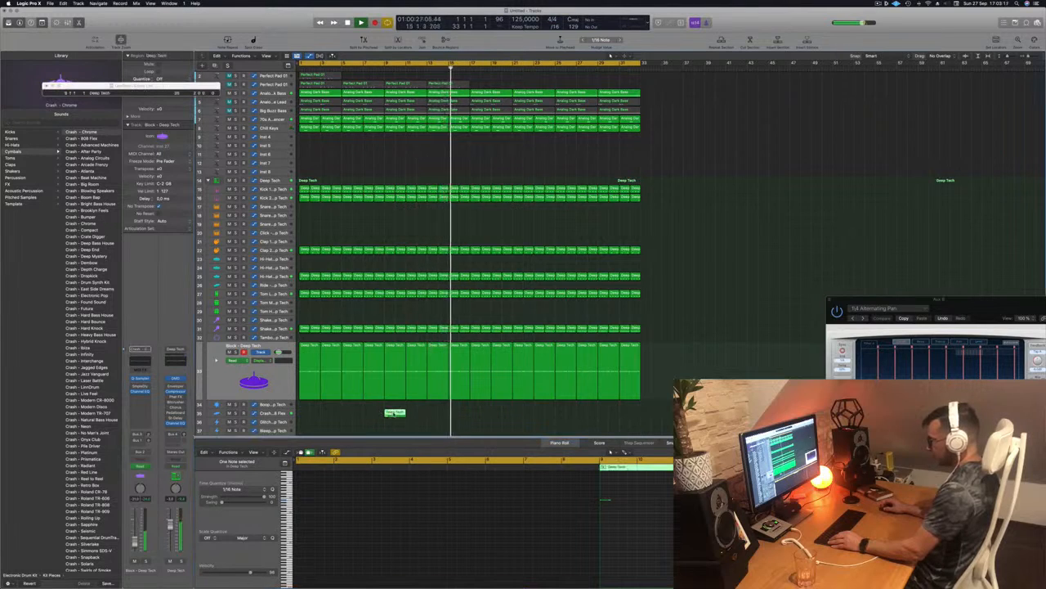
pyautogui.click(381, 66)
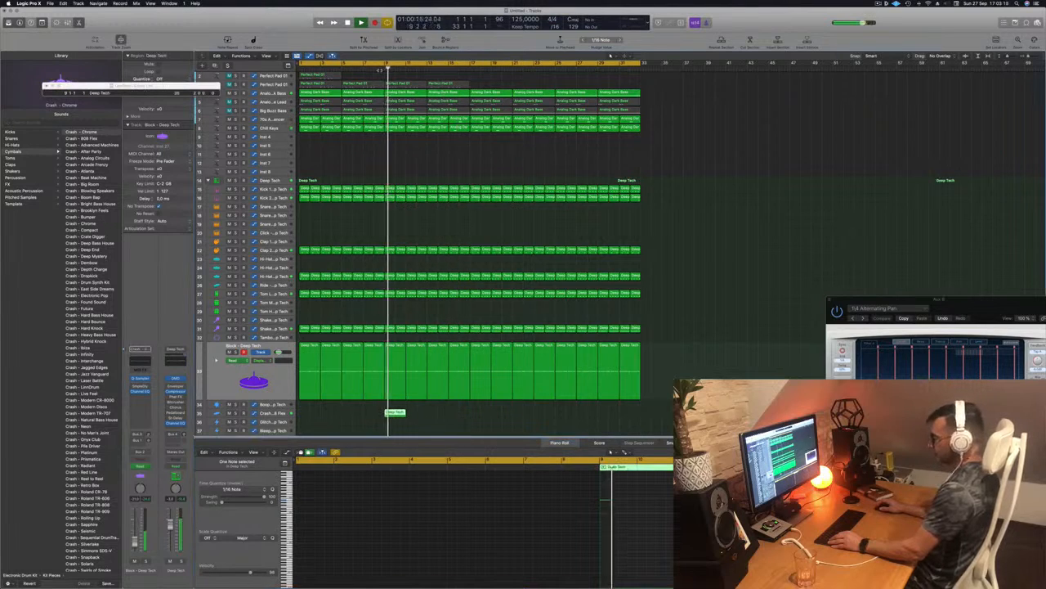
pyautogui.press('Return')
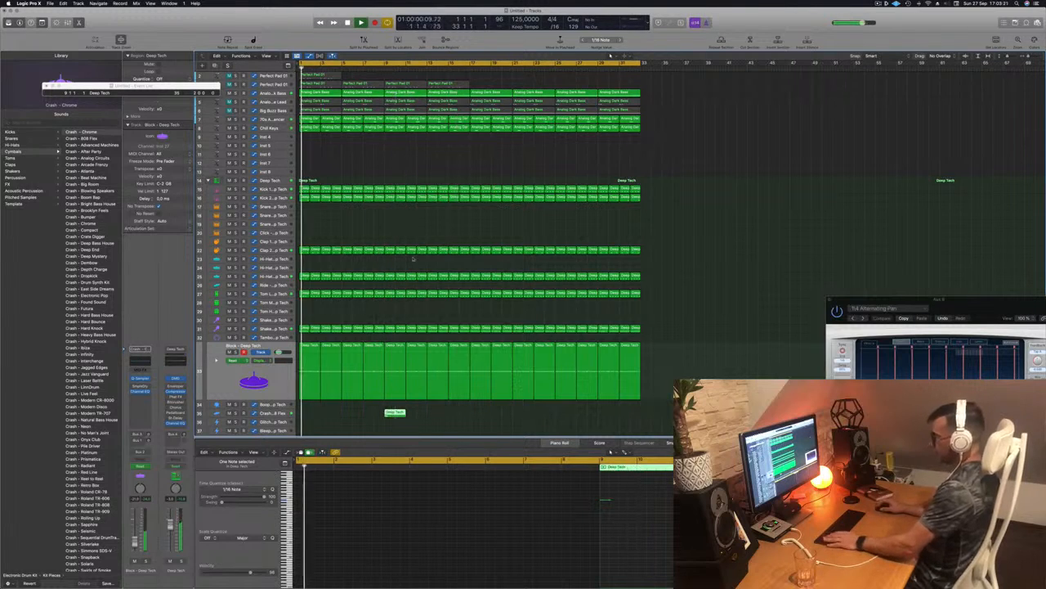
pyautogui.click(374, 65)
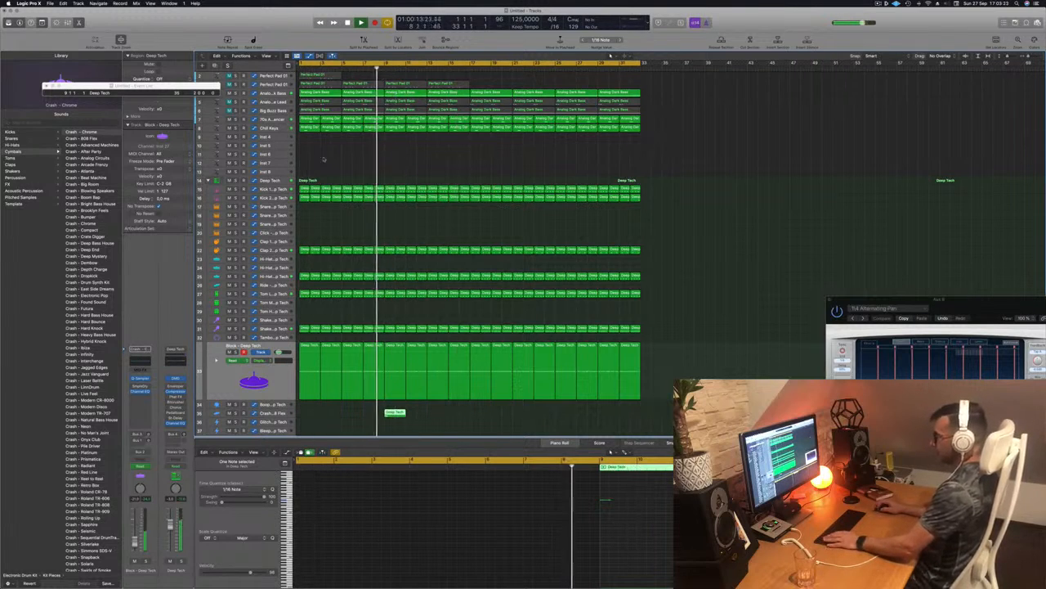
# Expand the Block - Deep Tech automation lane, move the peak of the Coarse ramp to just before bar 9, and replay the transition
pyautogui.click(287, 396)
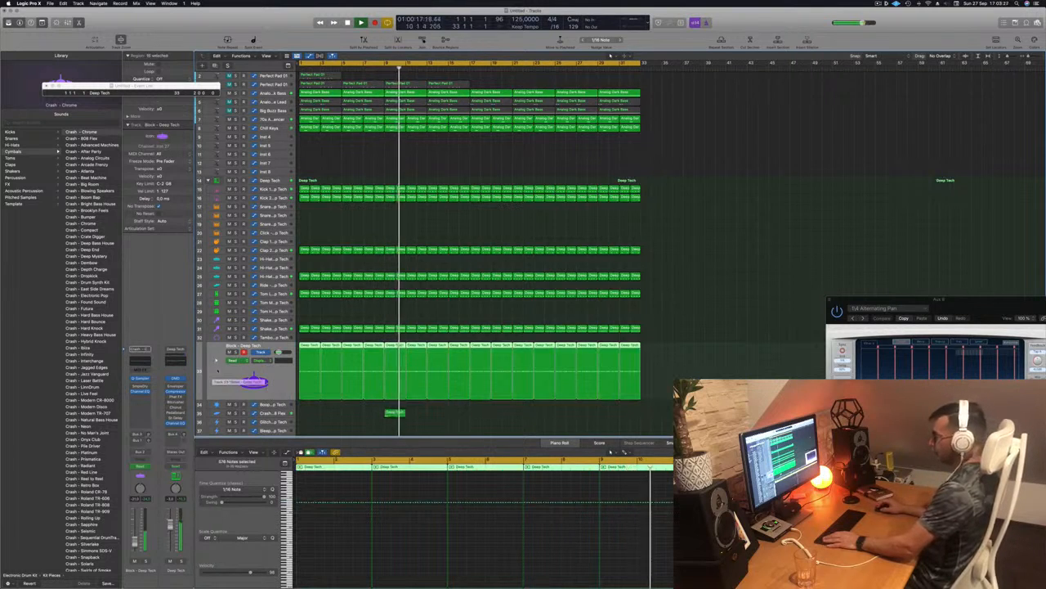
pyautogui.scroll(-2, 400, 413)
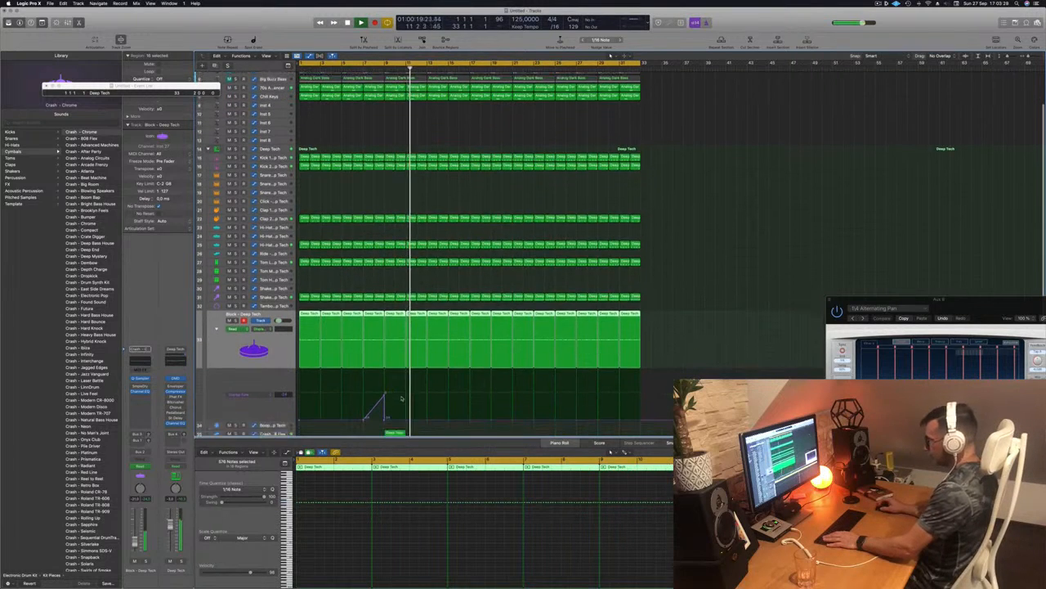
pyautogui.click(385, 412)
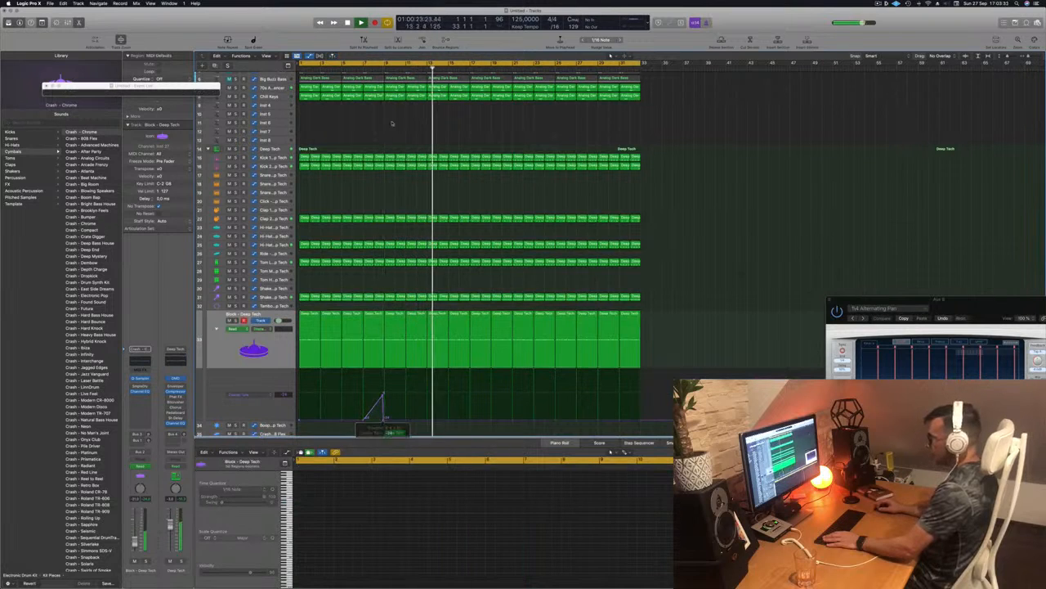
pyautogui.press(',')
pyautogui.press(',')
pyautogui.press(',')
pyautogui.press(',')
pyautogui.press(',')
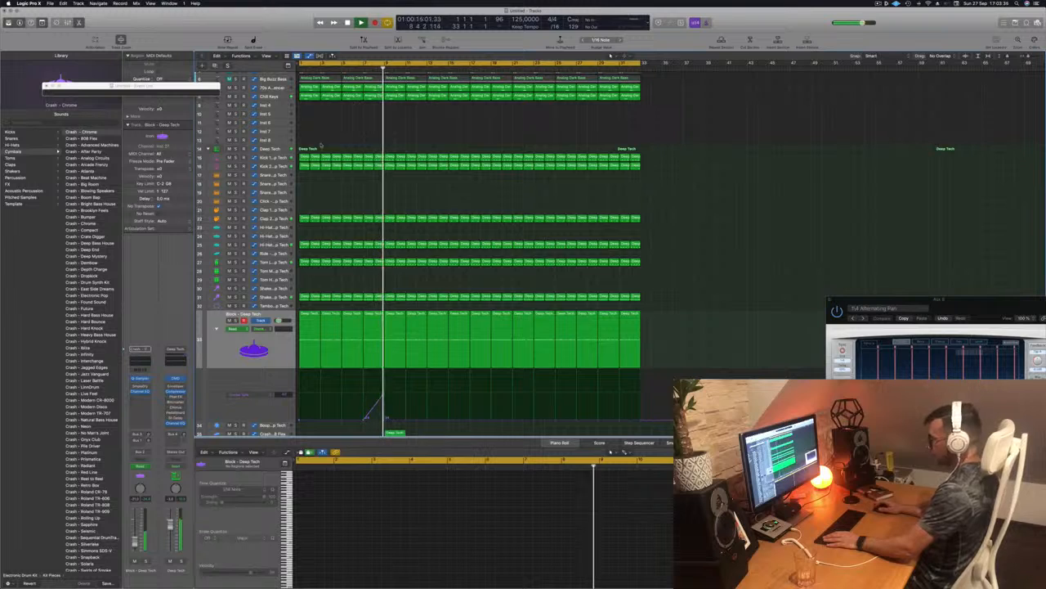
# Keep the Crash - 808 Flex track's automation in Read mode, expand its automation lane and add a point just before bar 9
pyautogui.scroll(-2, 441, 413)
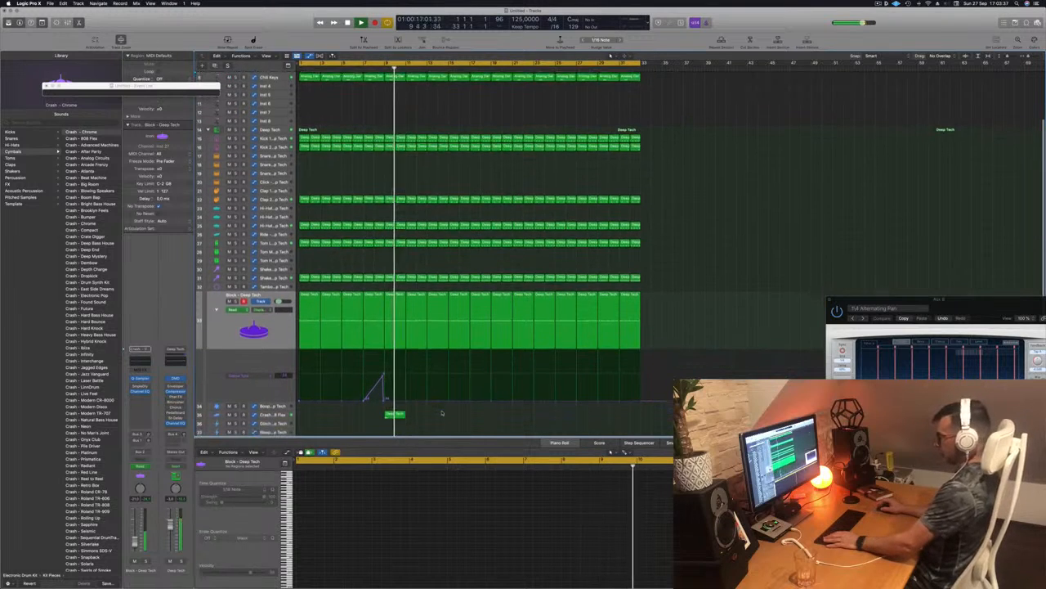
pyautogui.scroll(-1, 442, 413)
pyautogui.click(394, 410)
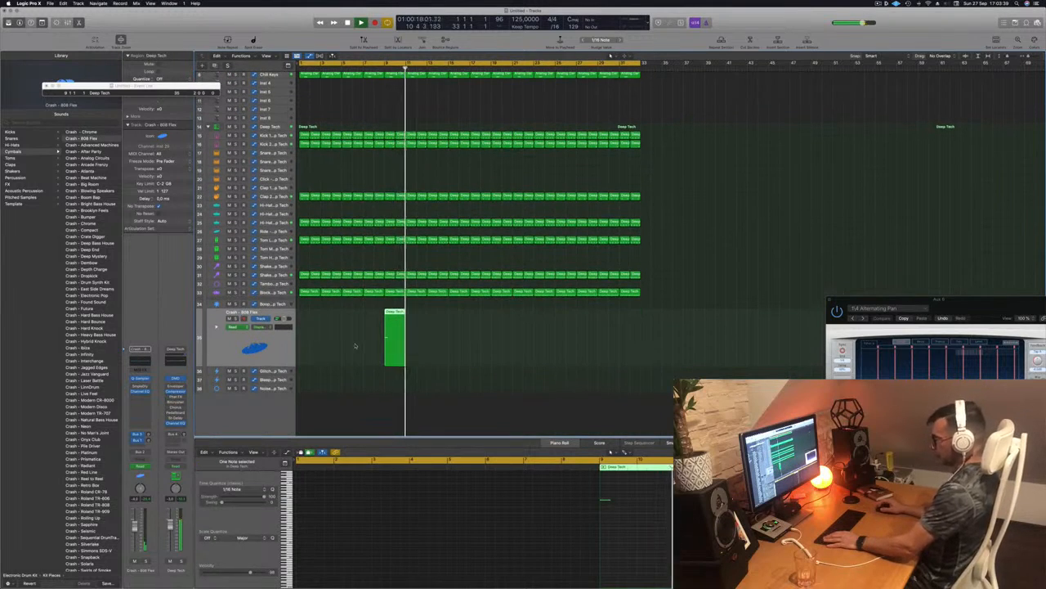
pyautogui.click(235, 326)
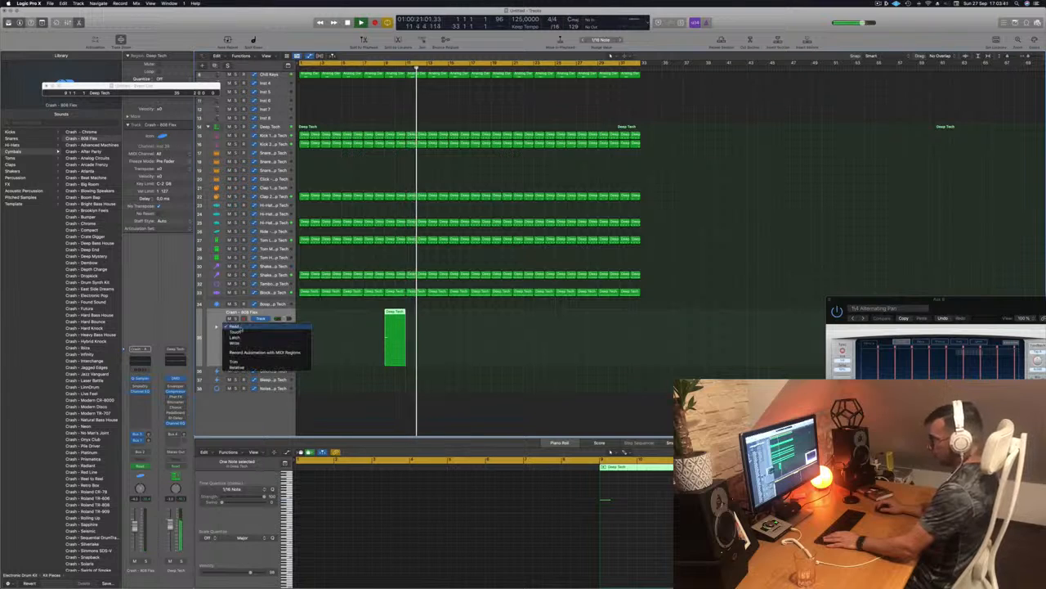
pyautogui.click(234, 343)
pyautogui.scroll(1, 235, 343)
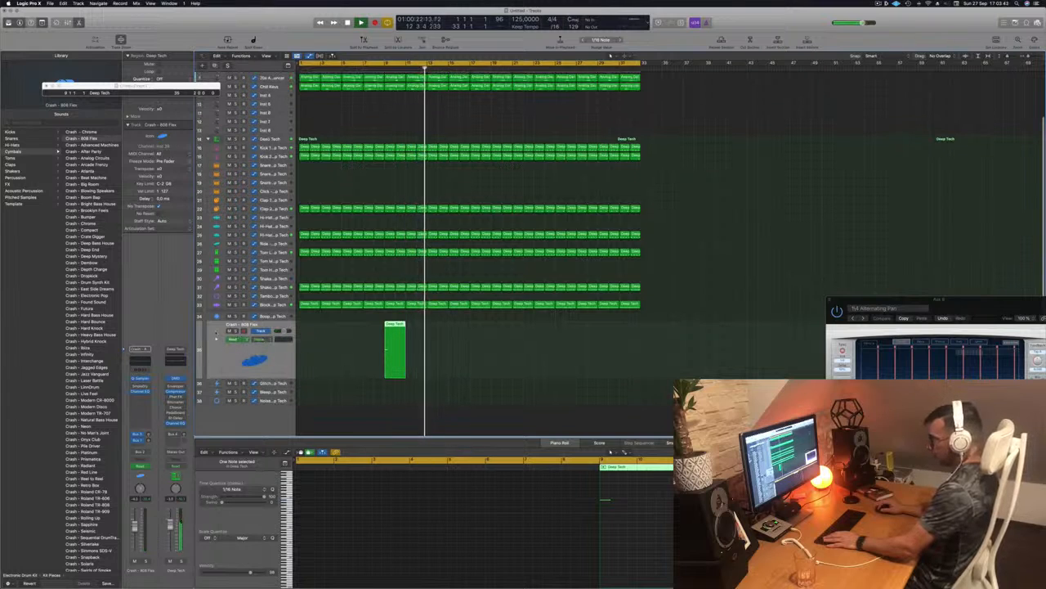
pyautogui.click(216, 339)
pyautogui.click(399, 416)
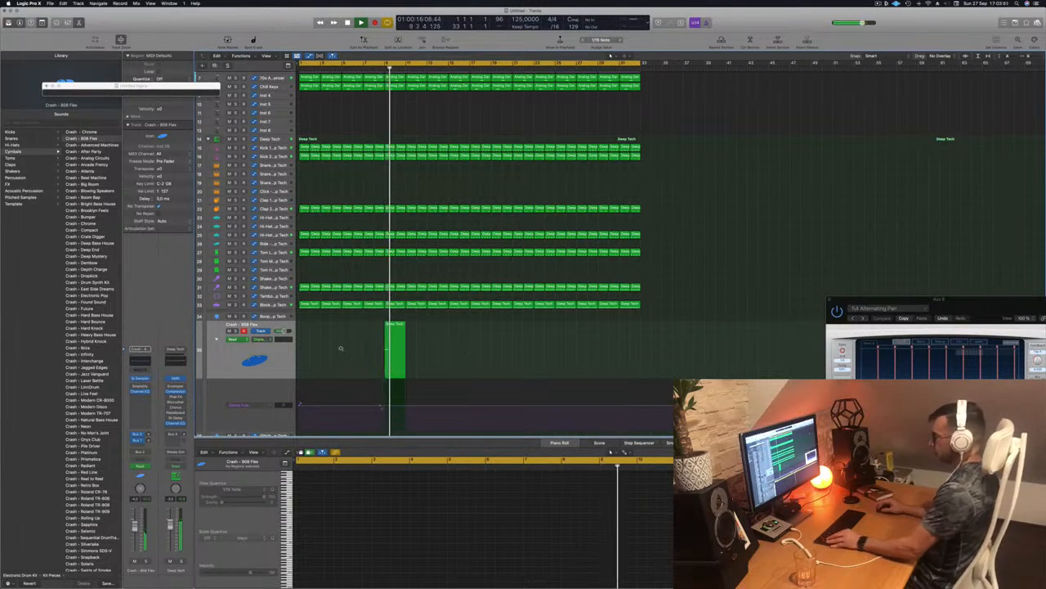
# Unmute the third Perfect Pad 01 track and delete its region at bar 5, keeping the regions at bars 9 and 13
pyautogui.press('super+Up')
pyautogui.press('super+Up')
pyautogui.press('super+Up')
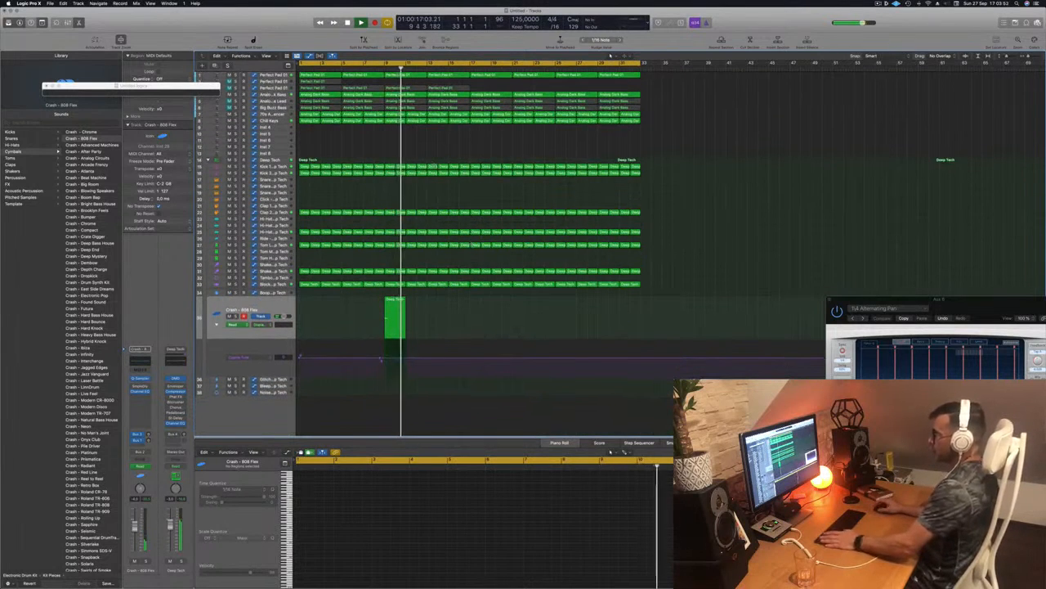
pyautogui.press('Return')
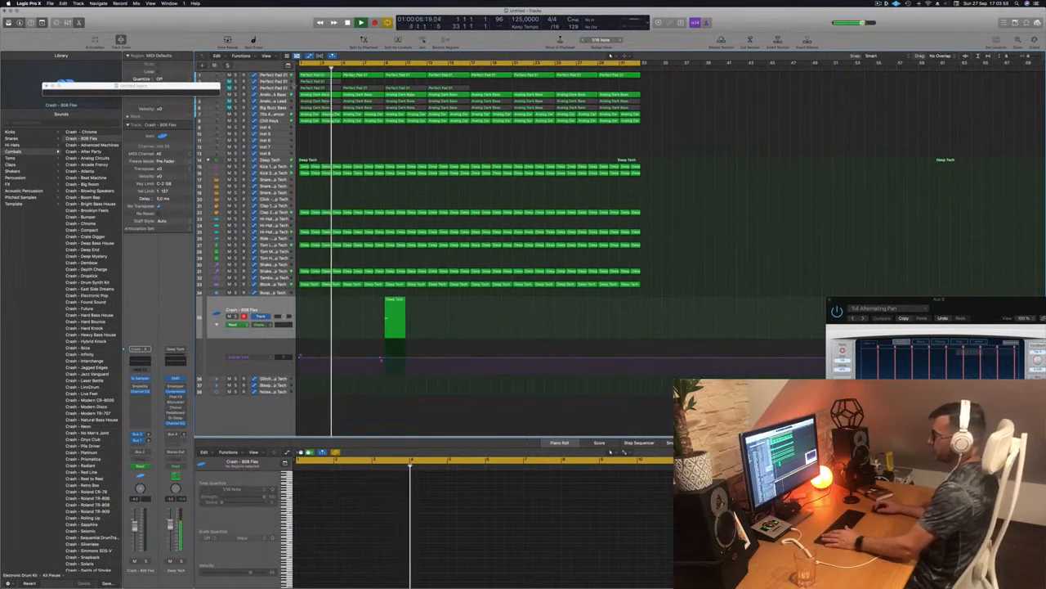
pyautogui.click(330, 88)
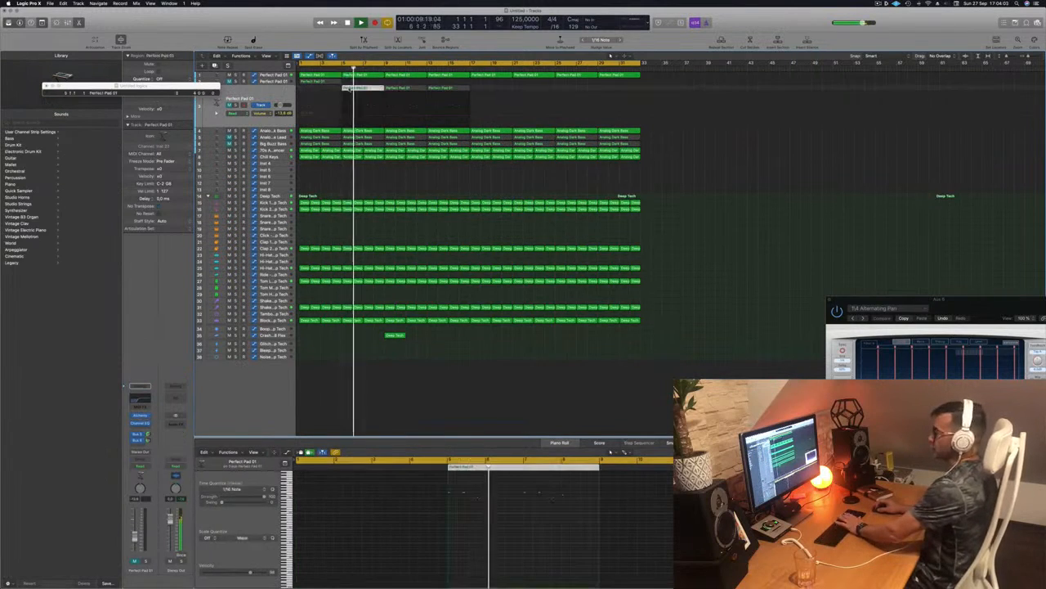
pyautogui.click(246, 98)
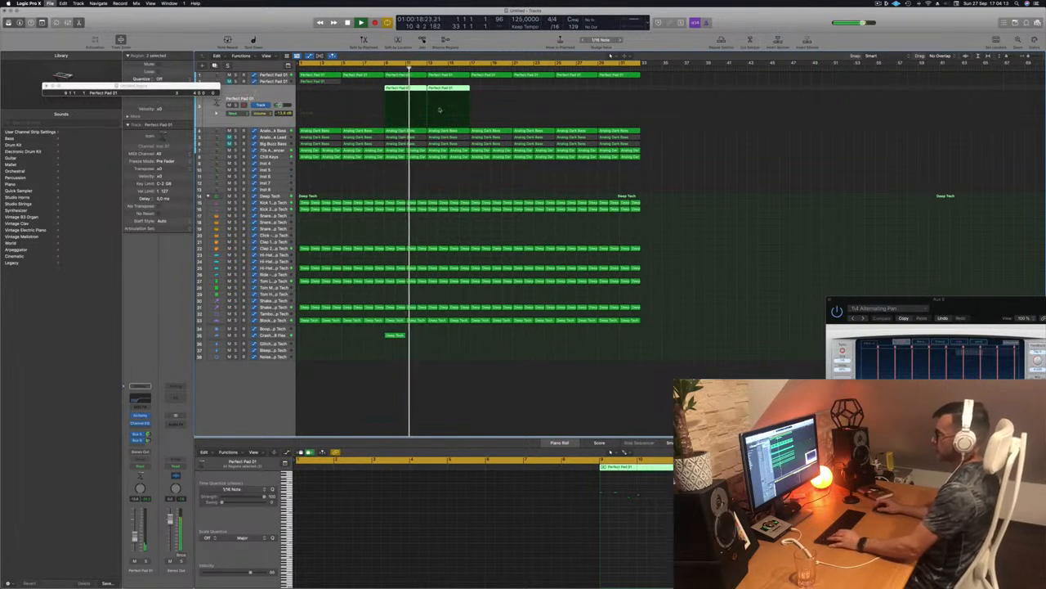
# Save the project as EP145 Guys in the Logic folder, clear the region selection and play the arrangement from the start
pyautogui.press('super+s')
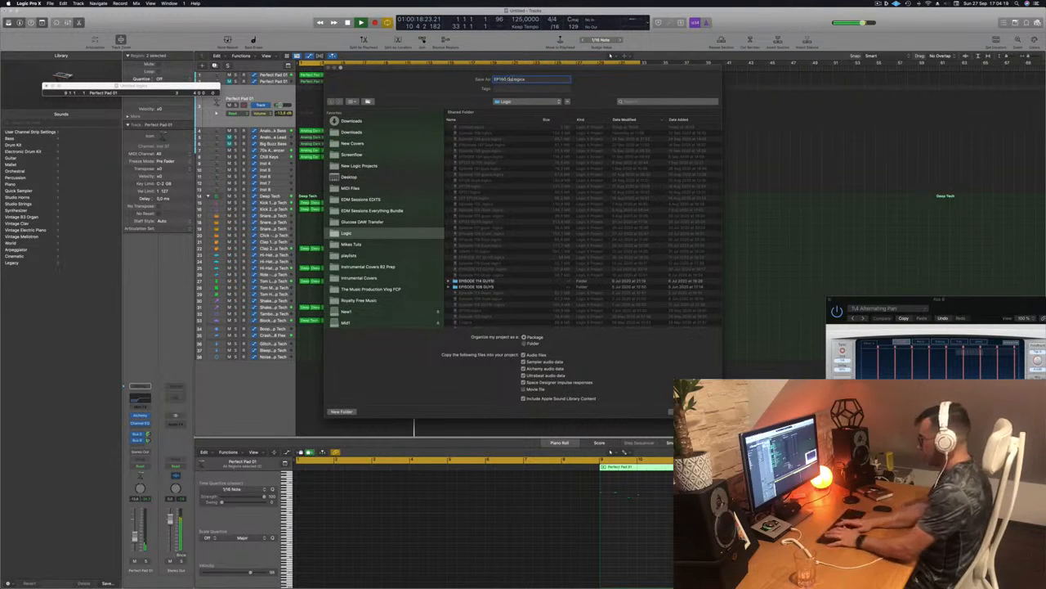
pyautogui.press('Return')
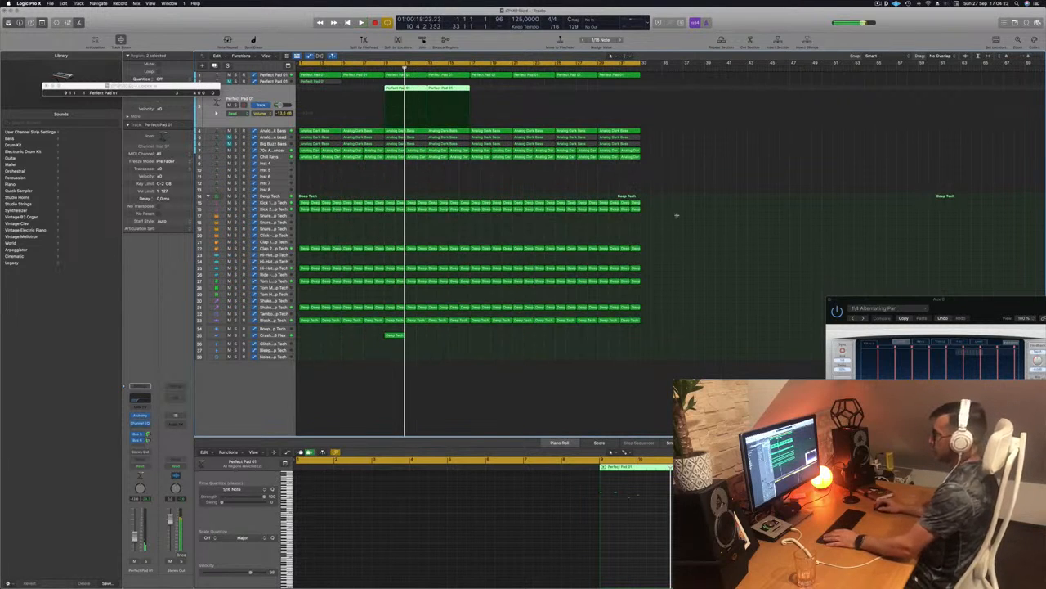
pyautogui.click(527, 180)
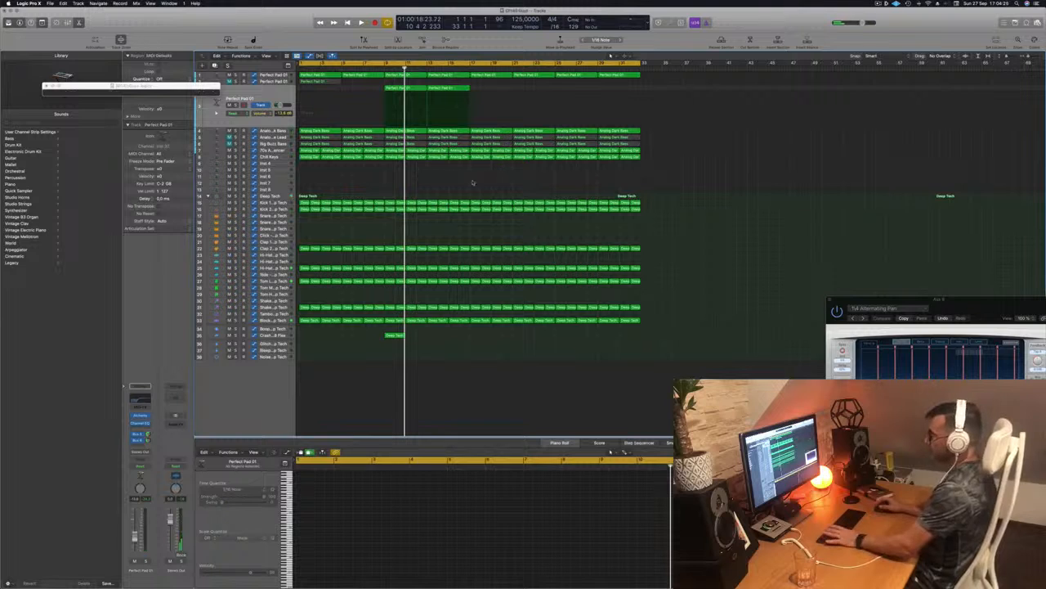
pyautogui.press('space')
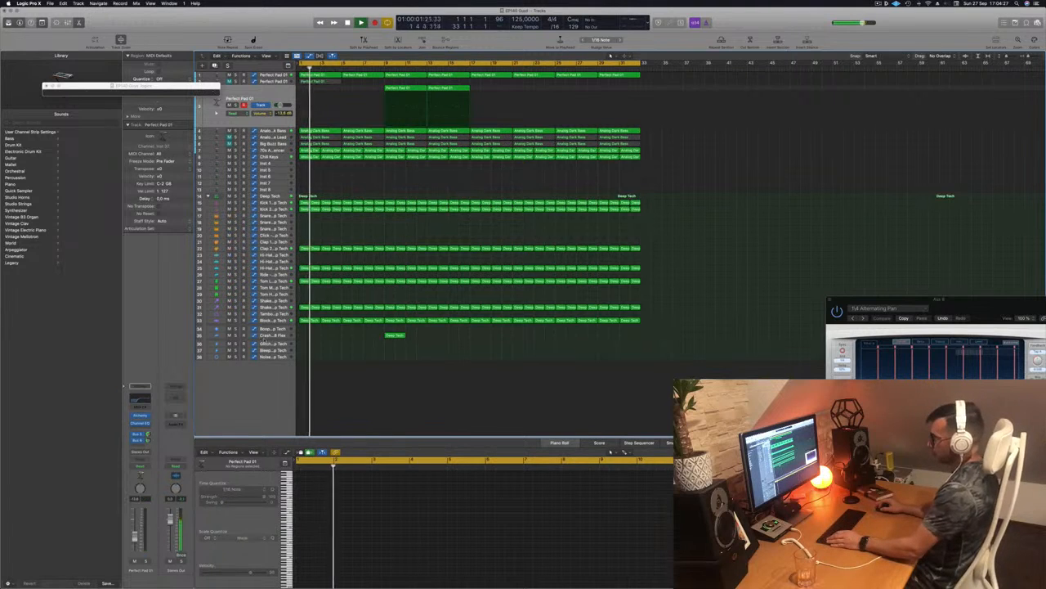
# Expand the Block - Deep Tech automation lane and move the peak of its ramp to the start of bar 9
pyautogui.click(395, 336)
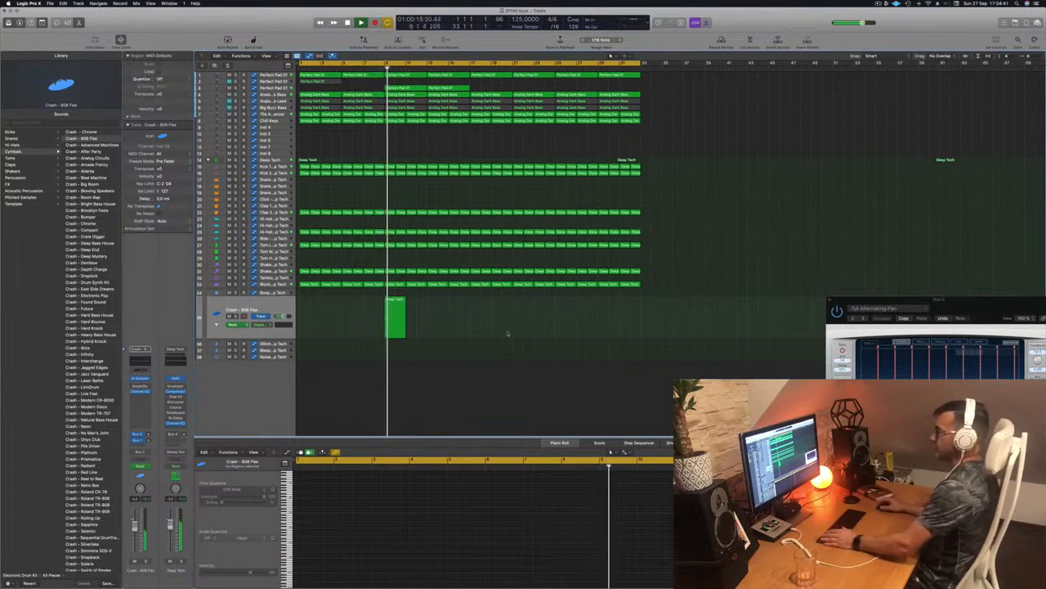
pyautogui.press('super+Right')
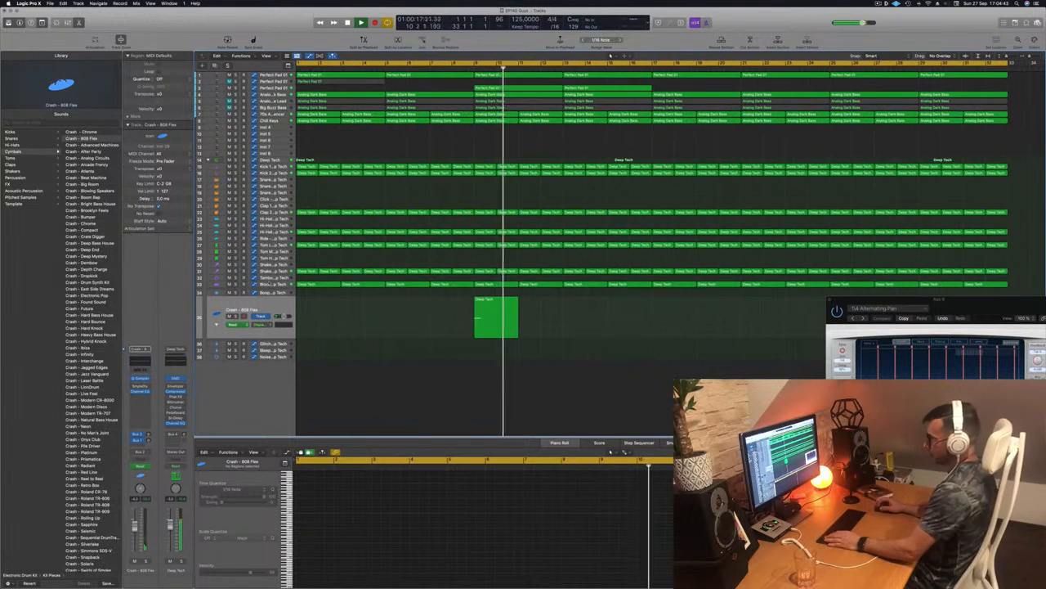
pyautogui.press('Up')
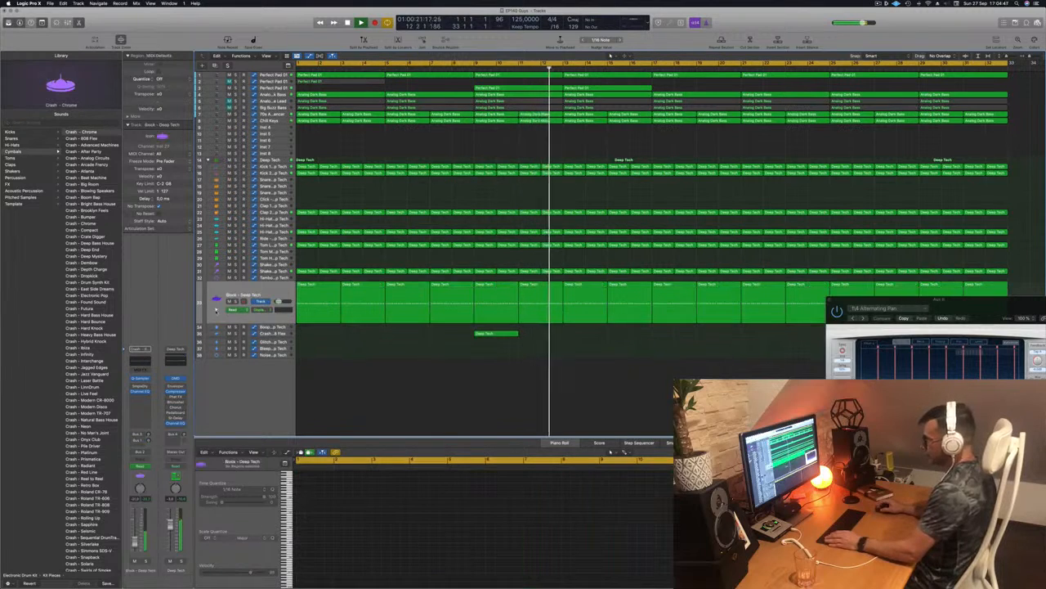
pyautogui.press('alt+super+n')
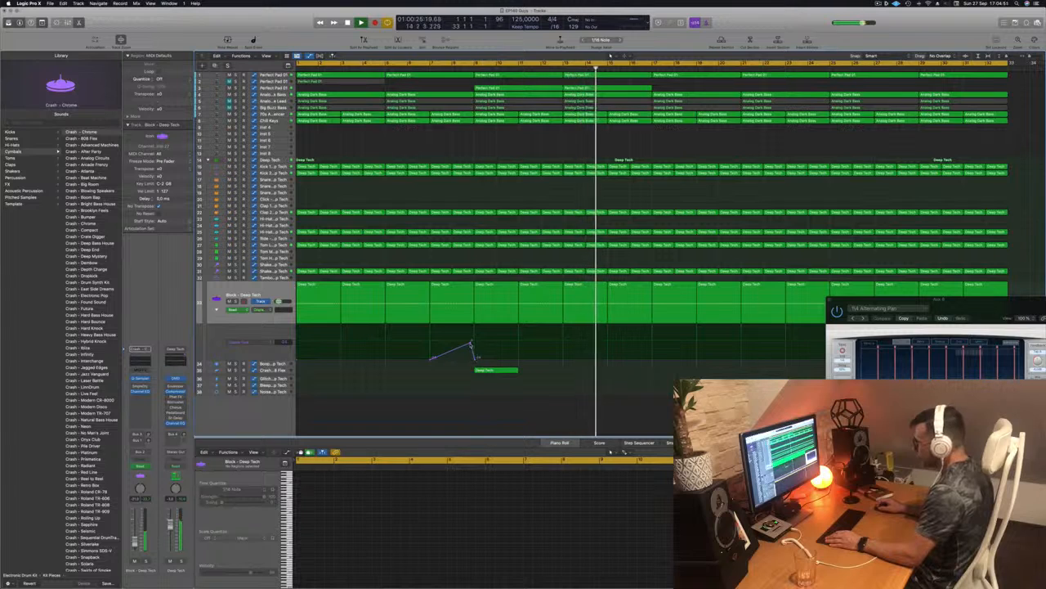
pyautogui.click(426, 199)
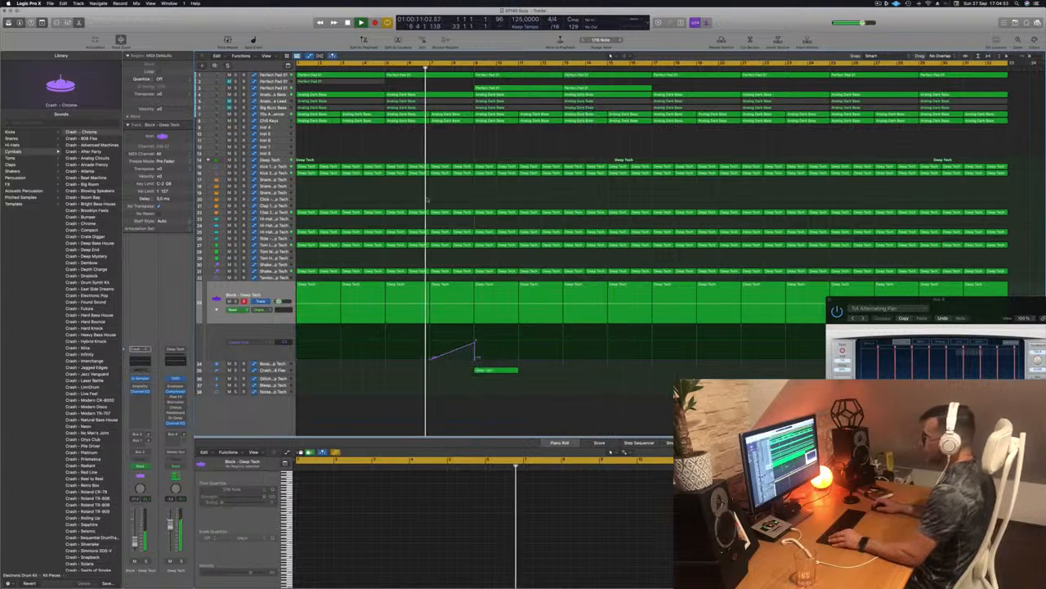
# Replay the transition from bar 7 to check the Block - Deep Tech ramp against the crash region at bar 9
pyautogui.press('super+Left')
pyautogui.press('super+Left')
pyautogui.press('super+Left')
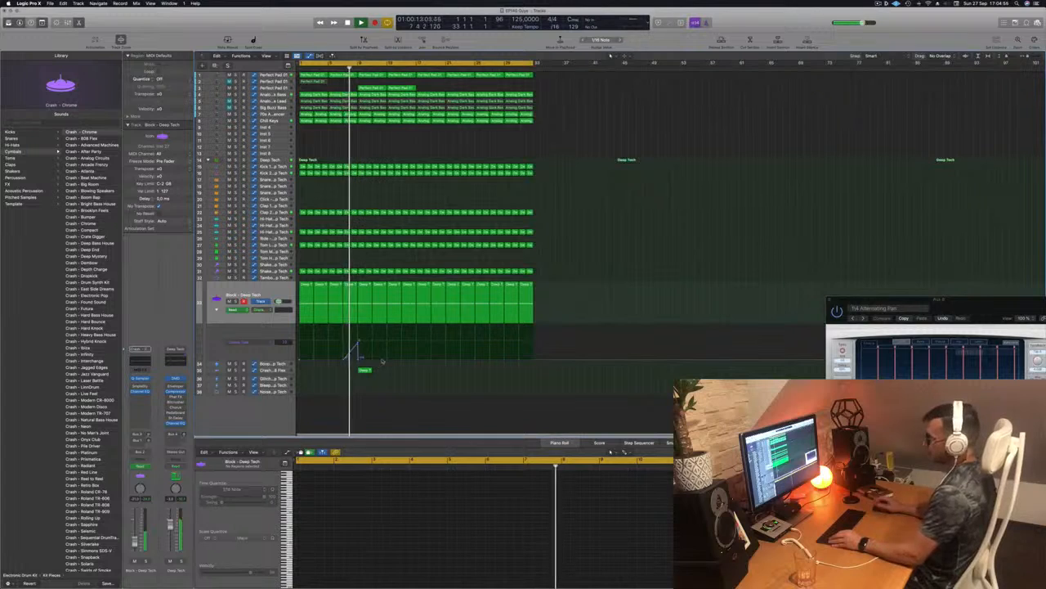
pyautogui.press('super+Right')
pyautogui.press('super+Right')
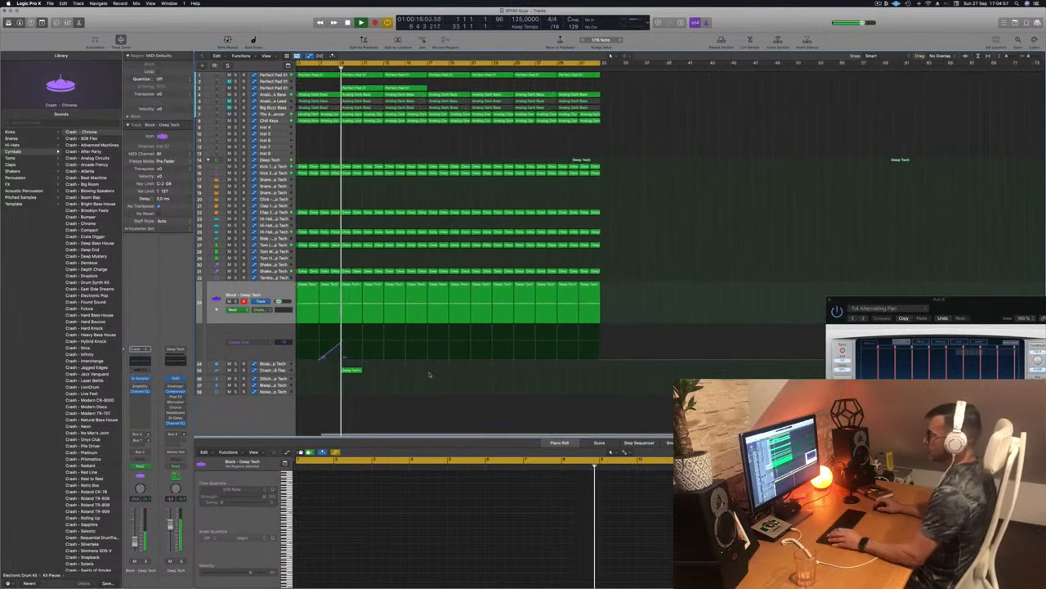
pyautogui.press('super+Right')
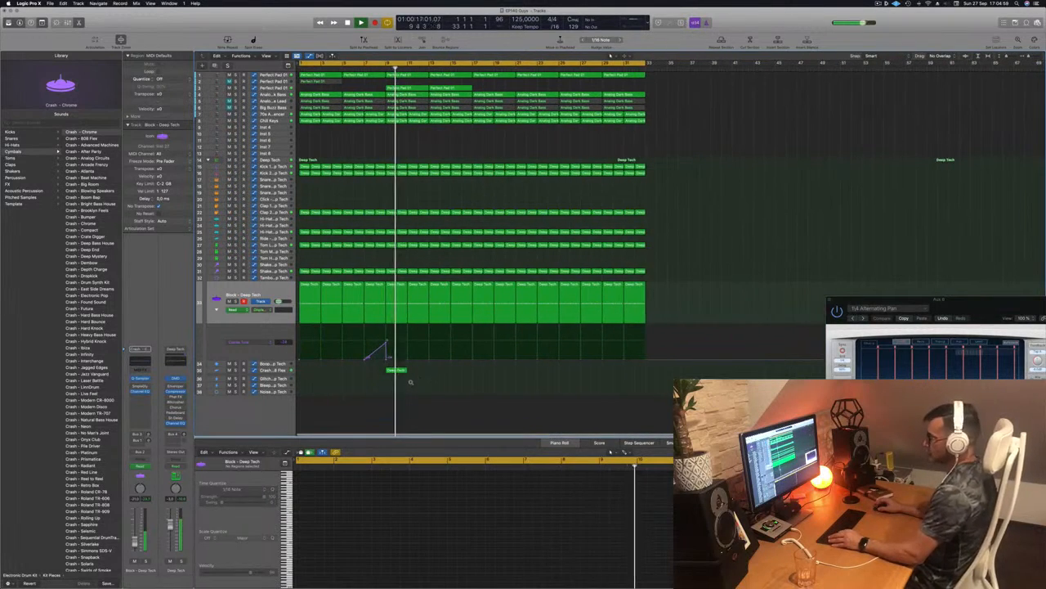
pyautogui.press('super+Left')
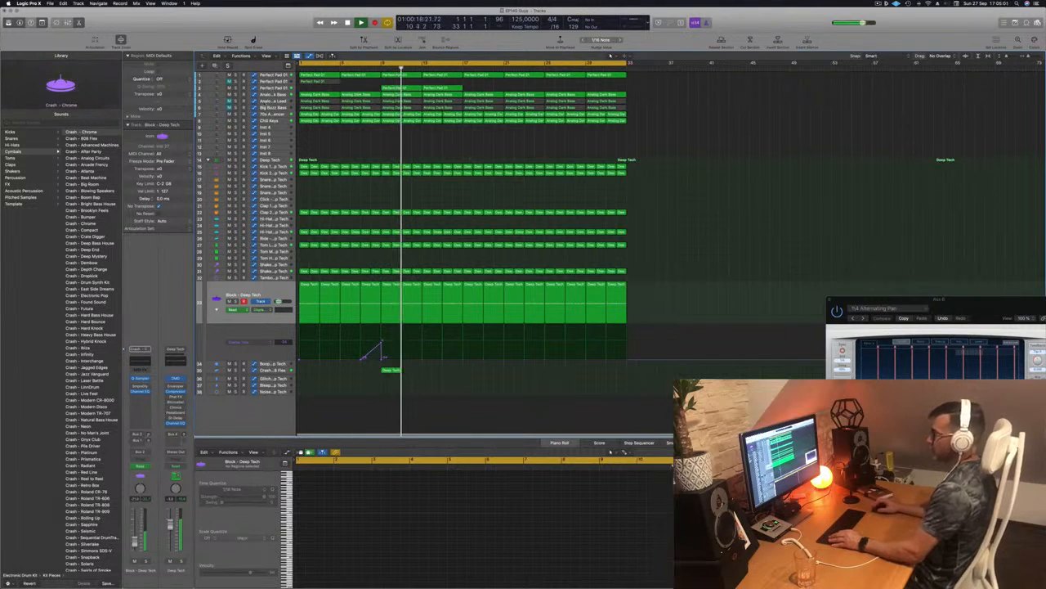
# Check the third Perfect Pad 01 track and the Chill Keys track, playing the arrangement from the start
pyautogui.click(273, 87)
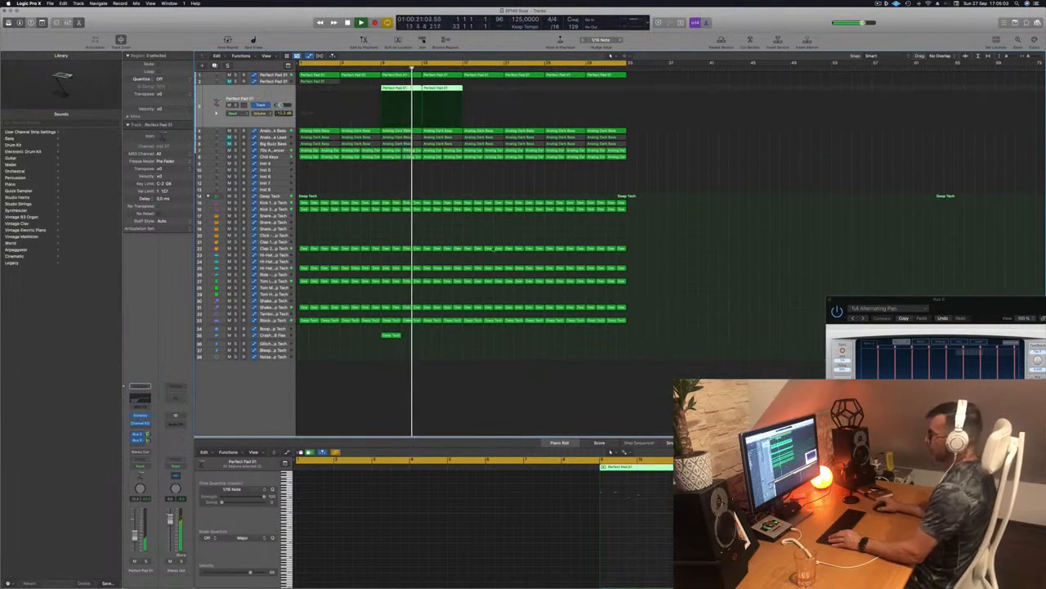
pyautogui.click(501, 180)
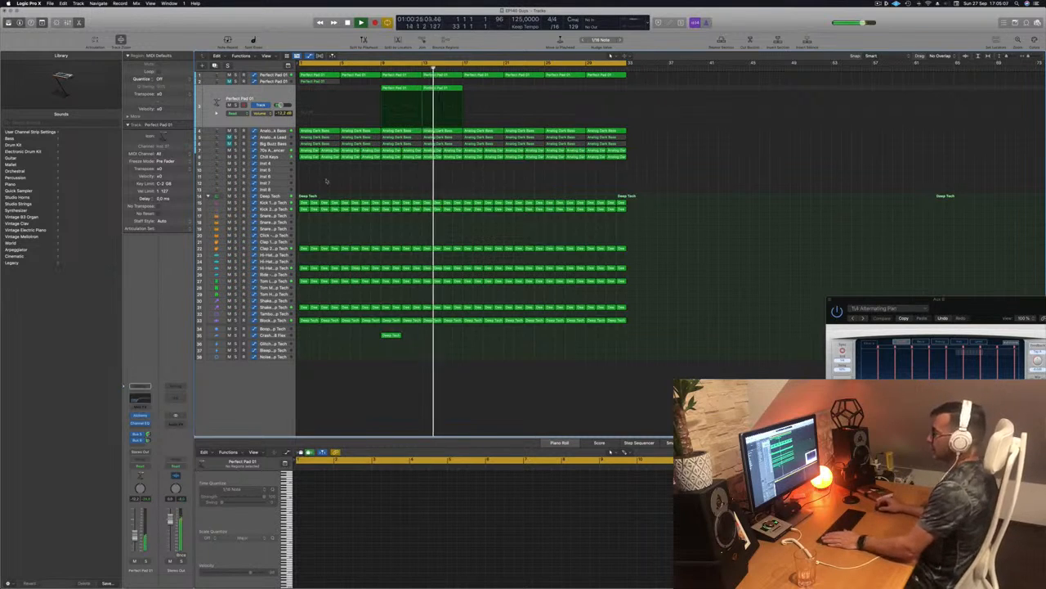
pyautogui.click(278, 158)
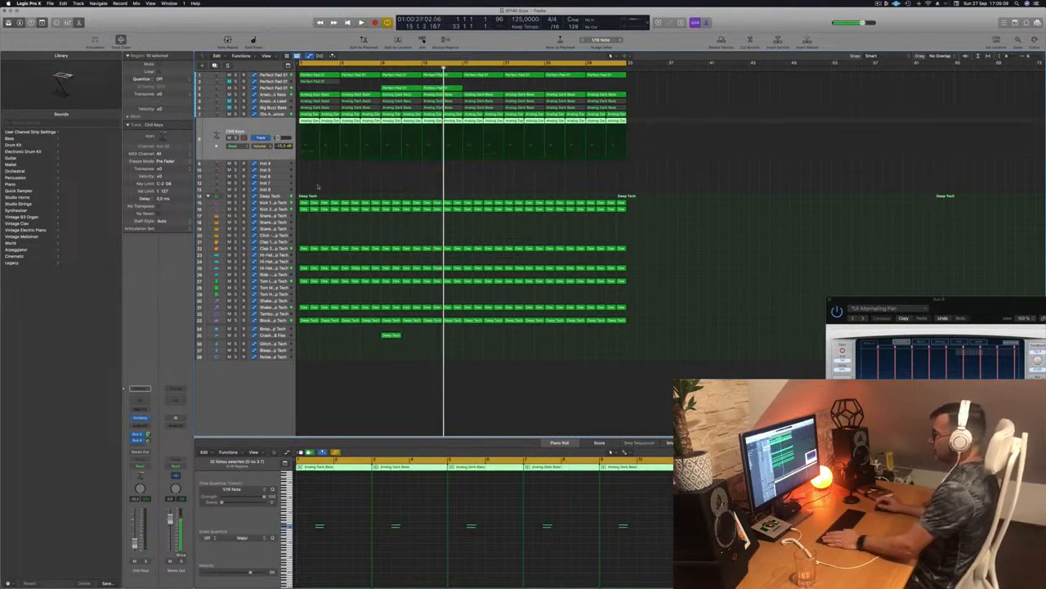
pyautogui.press('Return')
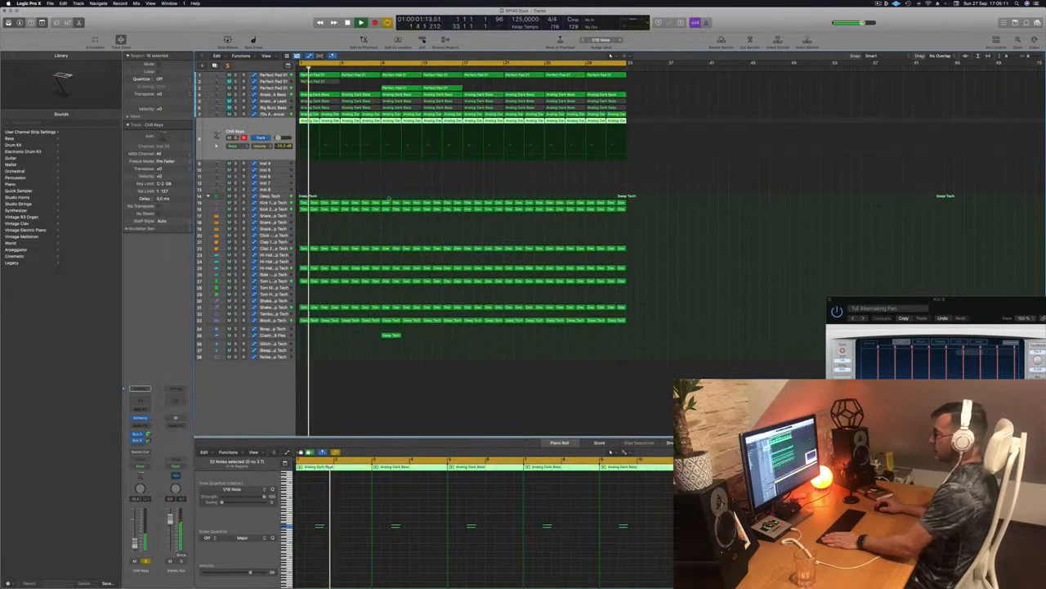
pyautogui.click(333, 178)
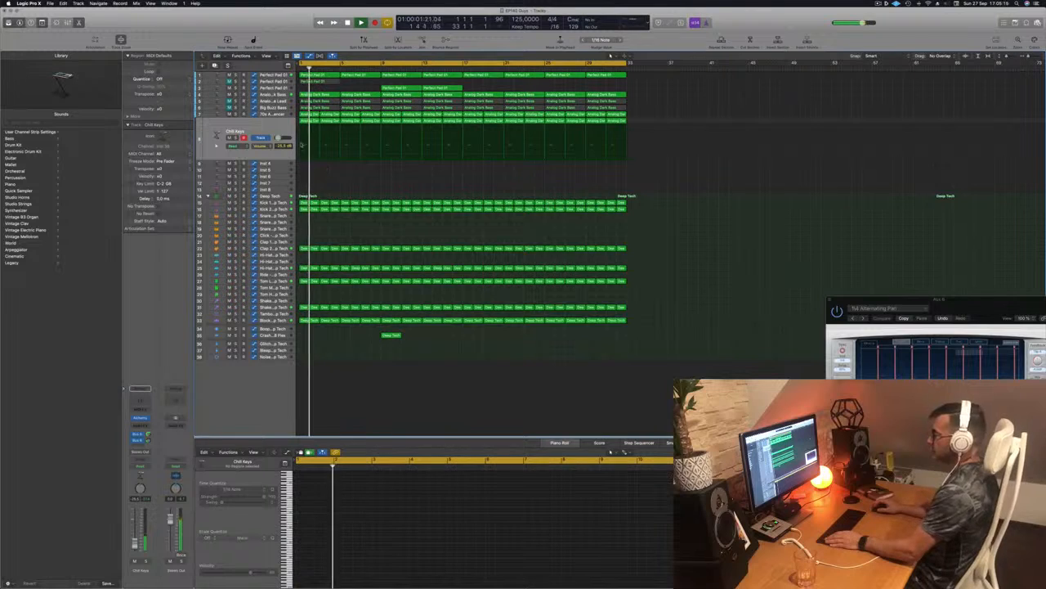
# Select the Analog Glide Lead track, unmute it and play the arrangement from the start
pyautogui.click(266, 107)
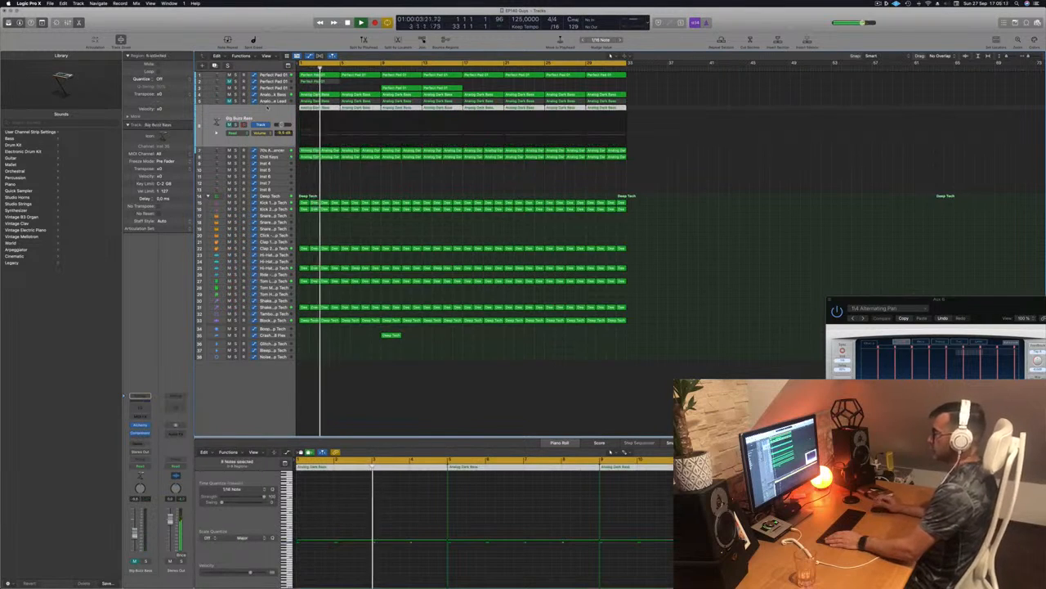
pyautogui.click(271, 100)
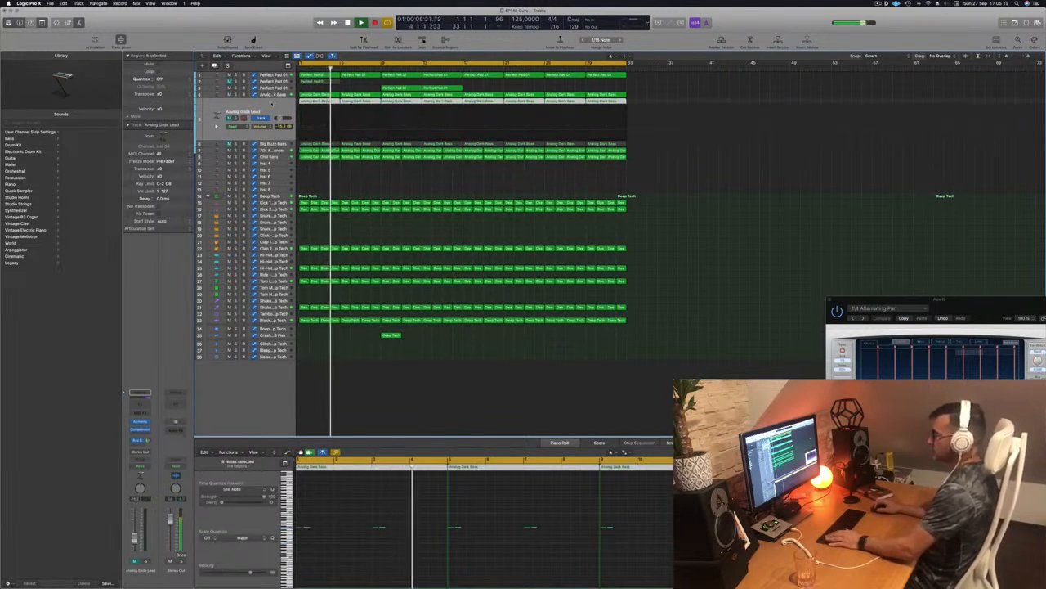
pyautogui.press('space')
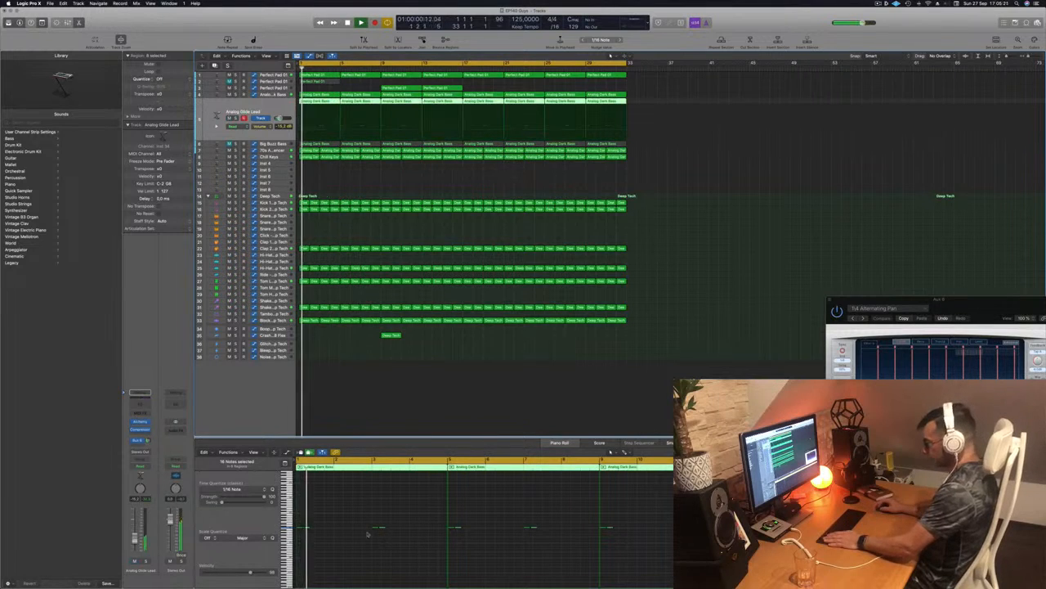
# Select all notes in the Analog Glide Lead regions, transpose them up and replay from the start
pyautogui.click(344, 551)
pyautogui.press('space')
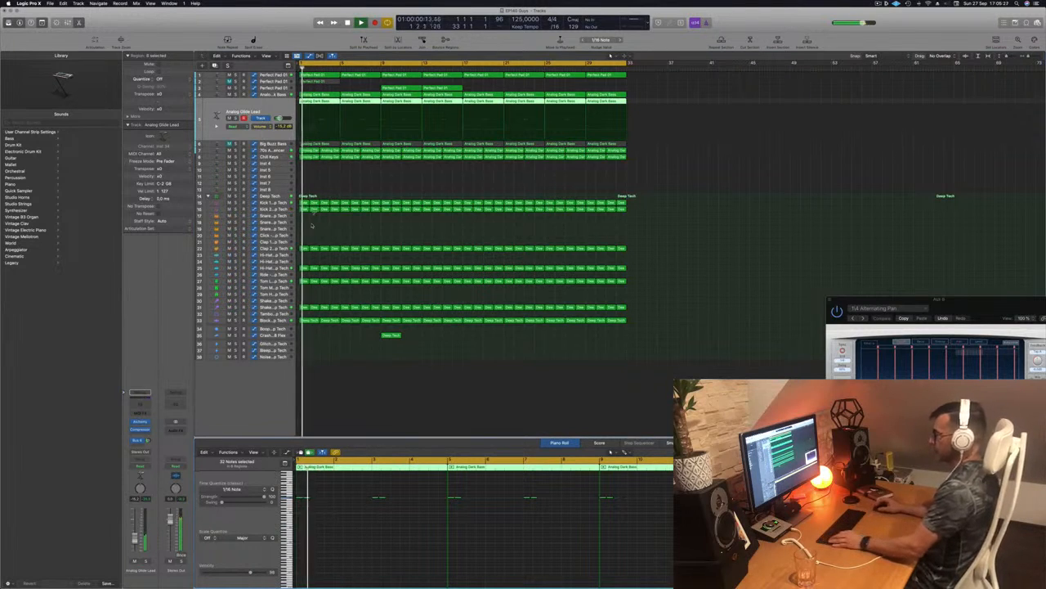
# Open the first Analog Glide Lead region in the Piano Roll and delete its opening note, keeping the second one
pyautogui.keyDown('ctrl'); pyautogui.keyDown('alt'); pyautogui.click(358, 543); pyautogui.keyUp('alt'); pyautogui.keyUp('ctrl')
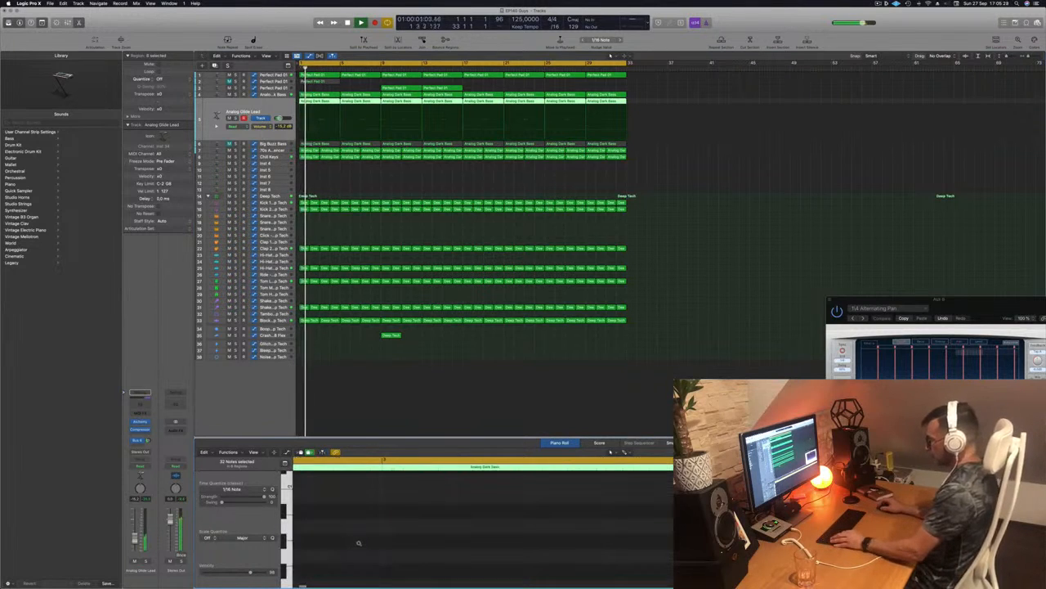
pyautogui.click(323, 100)
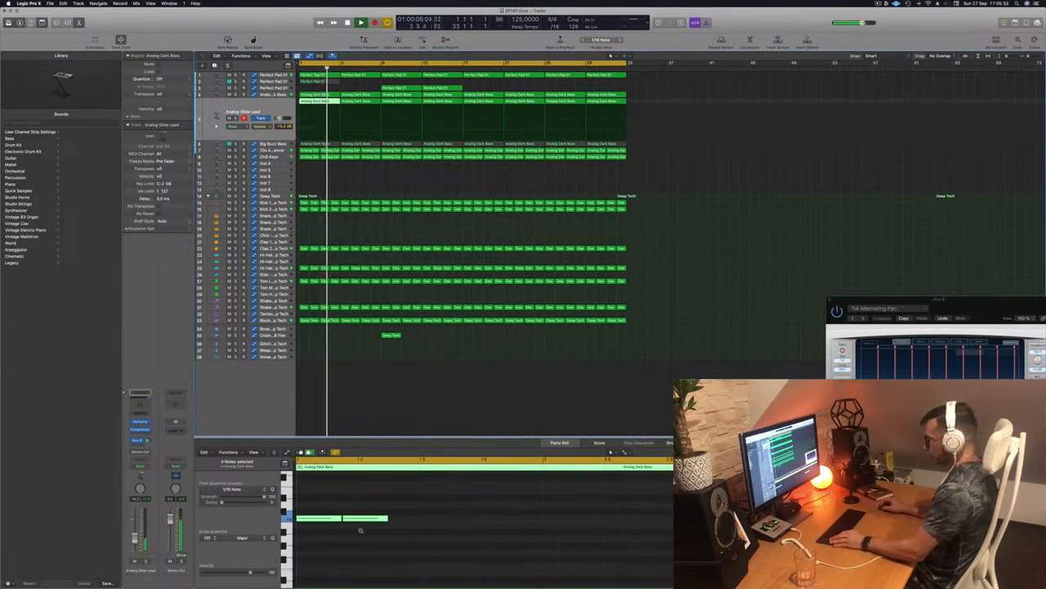
pyautogui.moveTo(320, 493); pyautogui.dragTo(326, 551)
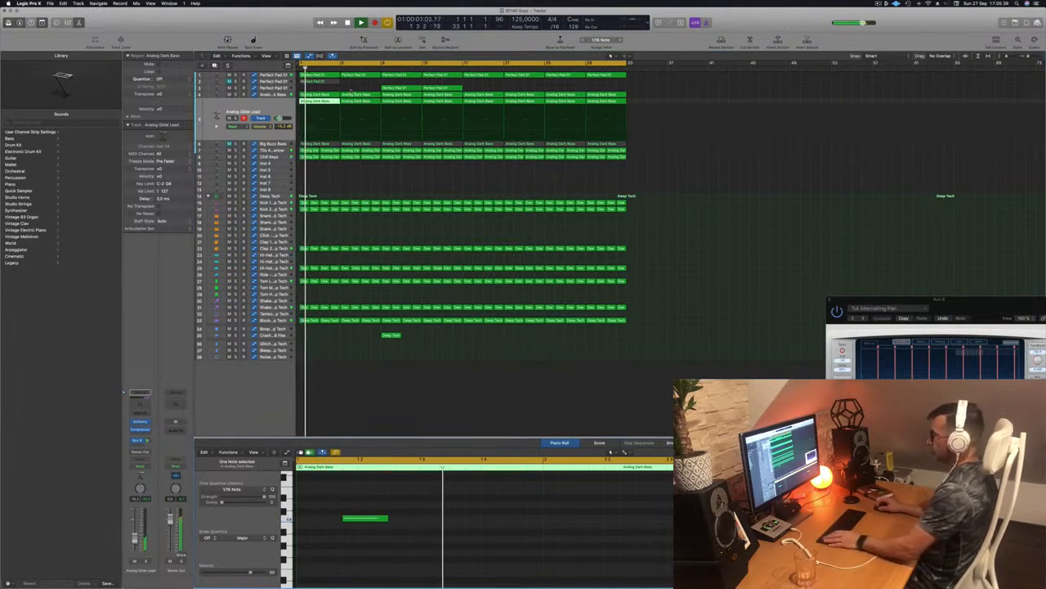
# Replace the remaining Analog Glide Lead regions with copies of the edited first region up to bar 33, and replay from the start
pyautogui.moveTo(648, 101); pyautogui.dragTo(442, 102)
pyautogui.click(312, 106)
pyautogui.keyDown('shift'); pyautogui.click(359, 100); pyautogui.keyUp('shift')
pyautogui.click(309, 106)
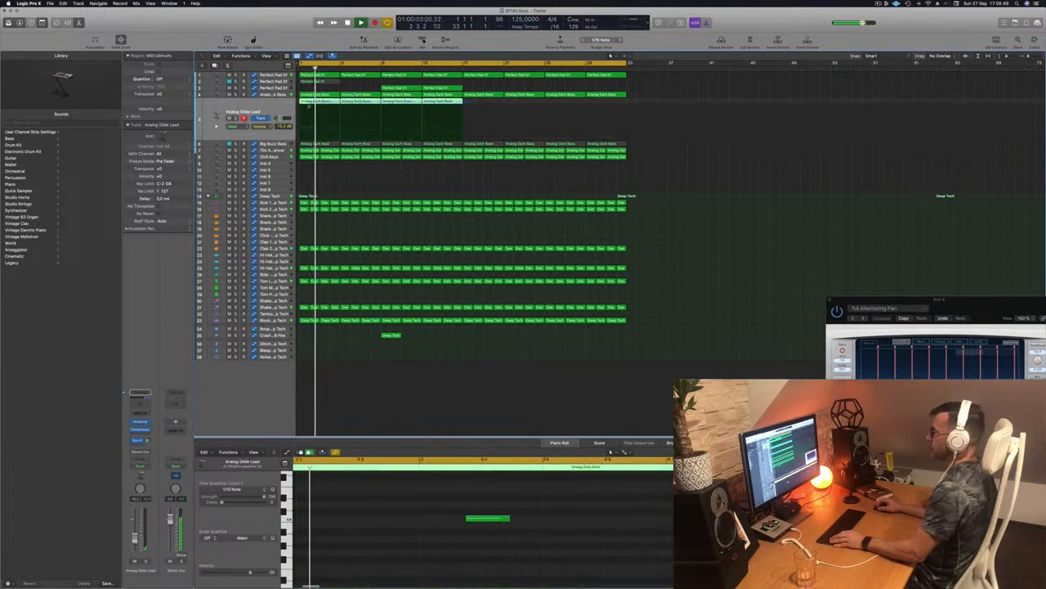
pyautogui.moveTo(316, 99); pyautogui.dragTo(479, 108)
pyautogui.press('Return')
pyautogui.press('space')
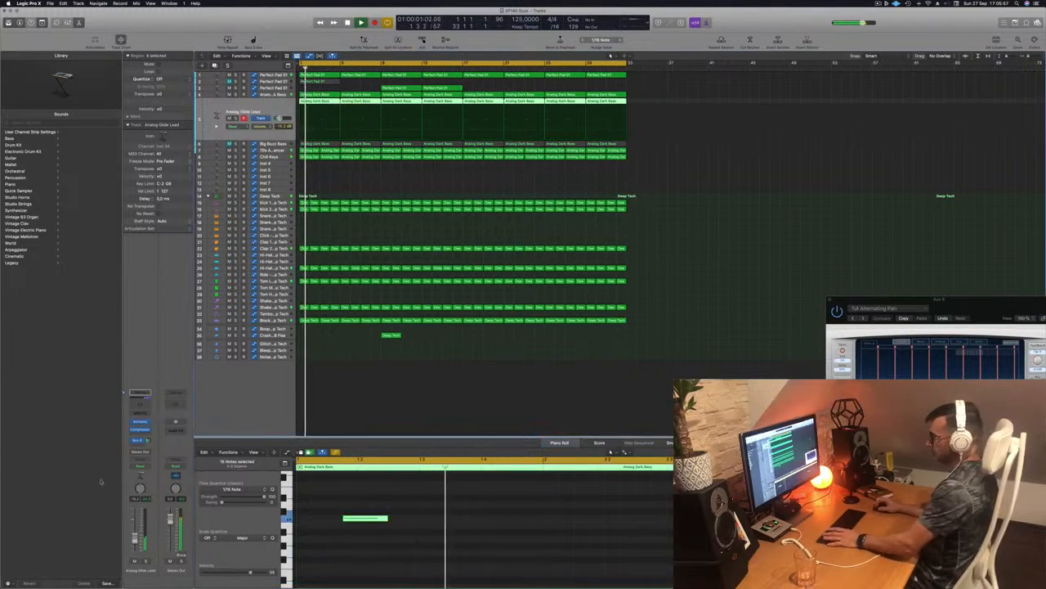
# Show the Analog Glide Lead track's Alchemy synth, filter the presets to the Rhythmic category and load Chaotic Pattern Echoes
pyautogui.press('v')
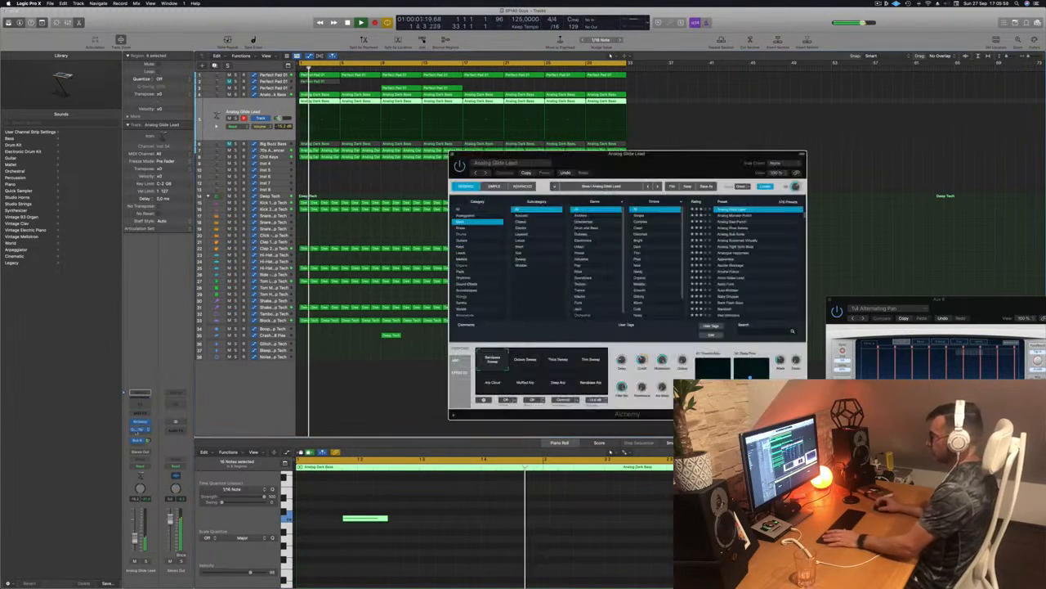
pyautogui.click(471, 278)
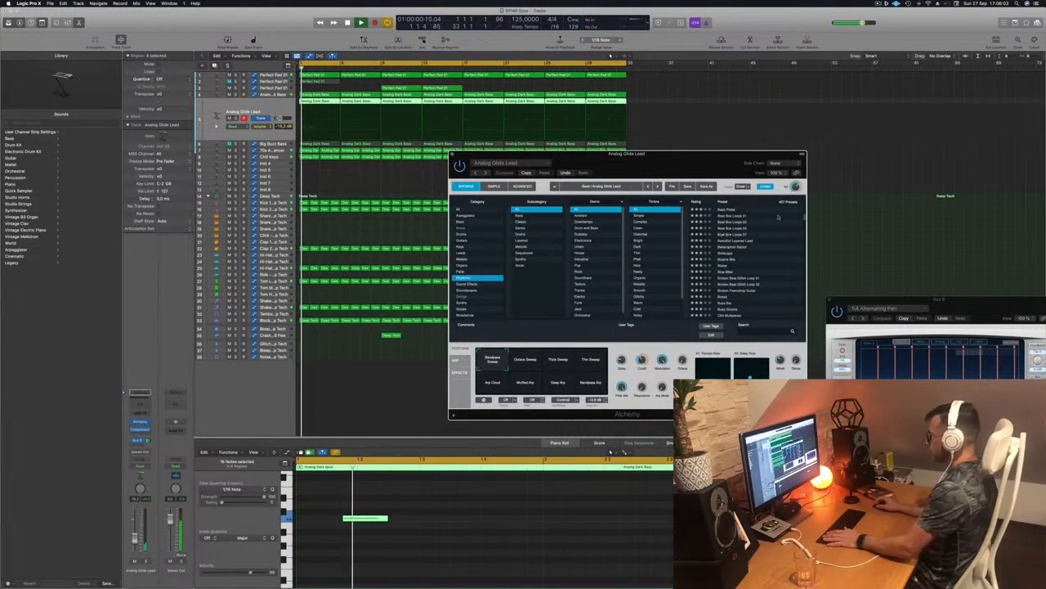
pyautogui.scroll(-5, 727, 259)
pyautogui.click(727, 254)
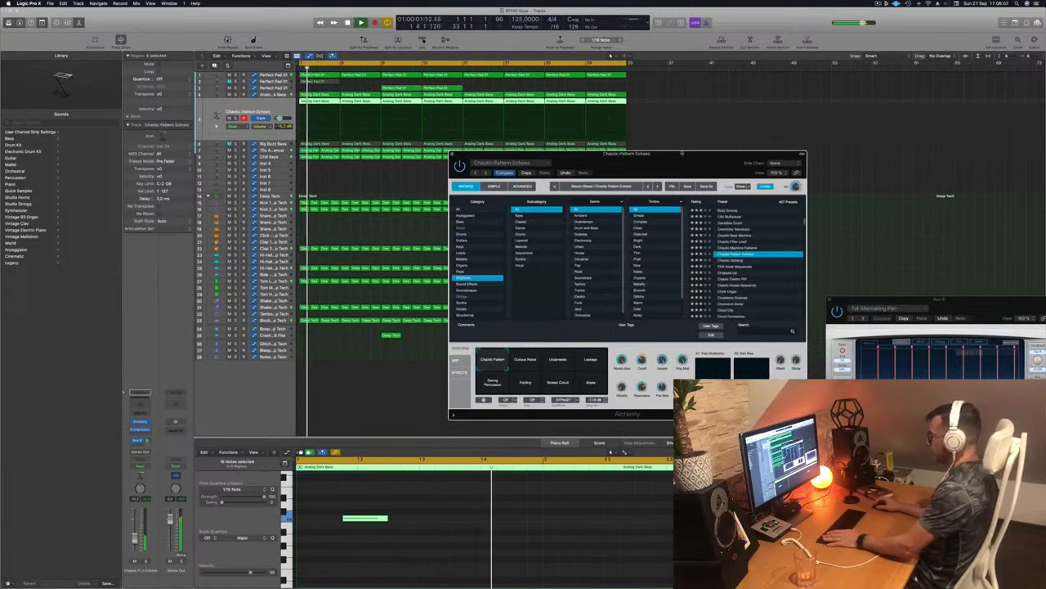
pyautogui.moveTo(682, 153); pyautogui.dragTo(598, 92)
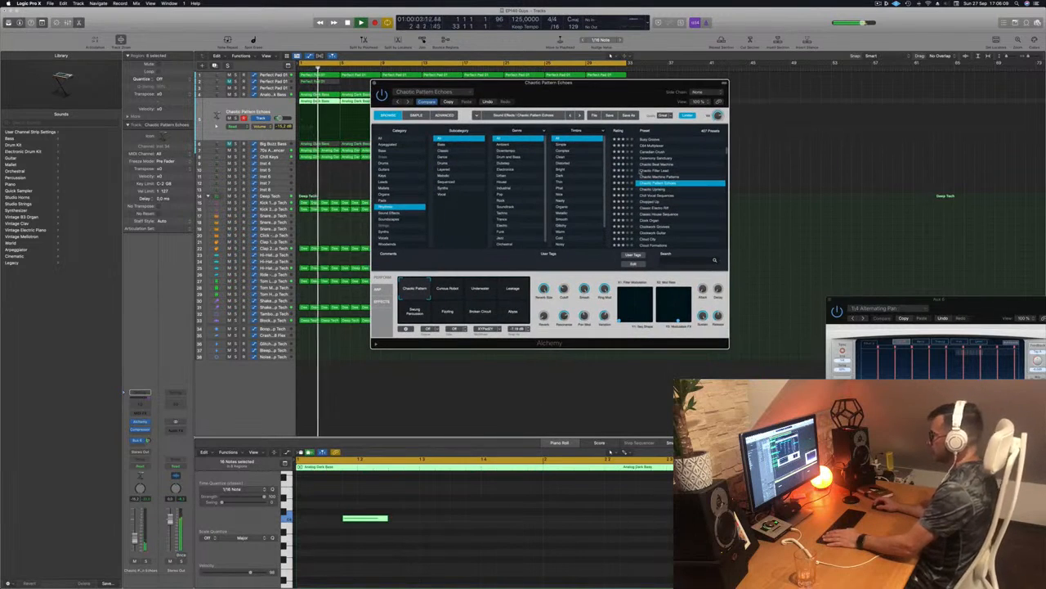
# Audition Alchemy's Rhythmic presets Chaotic Uprising, Chopped Up, Clock Organ and Clockwork Guitar against the track
pyautogui.click(652, 189)
pyautogui.press('space')
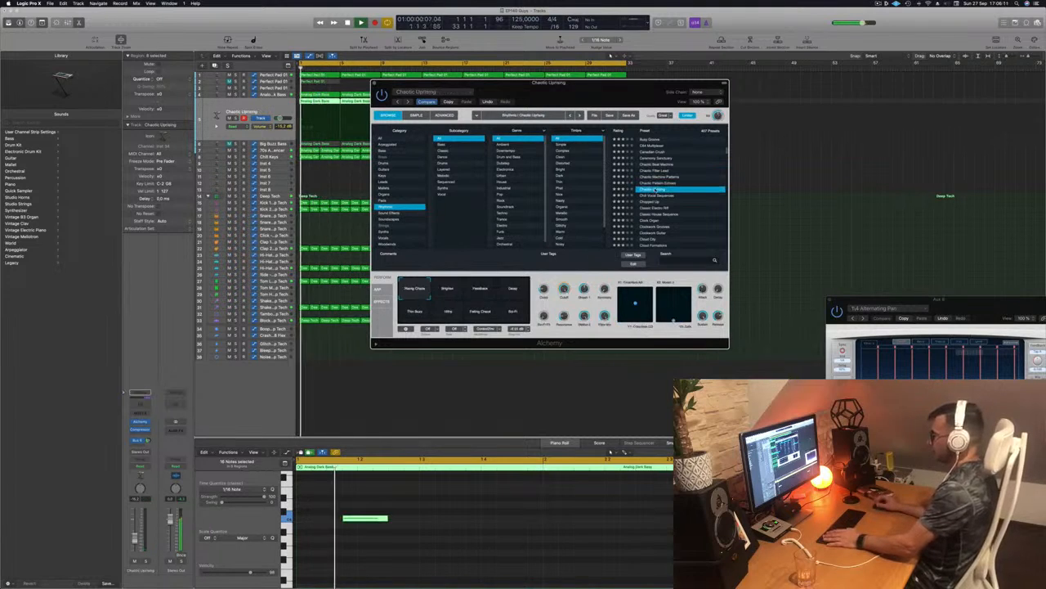
pyautogui.click(654, 201)
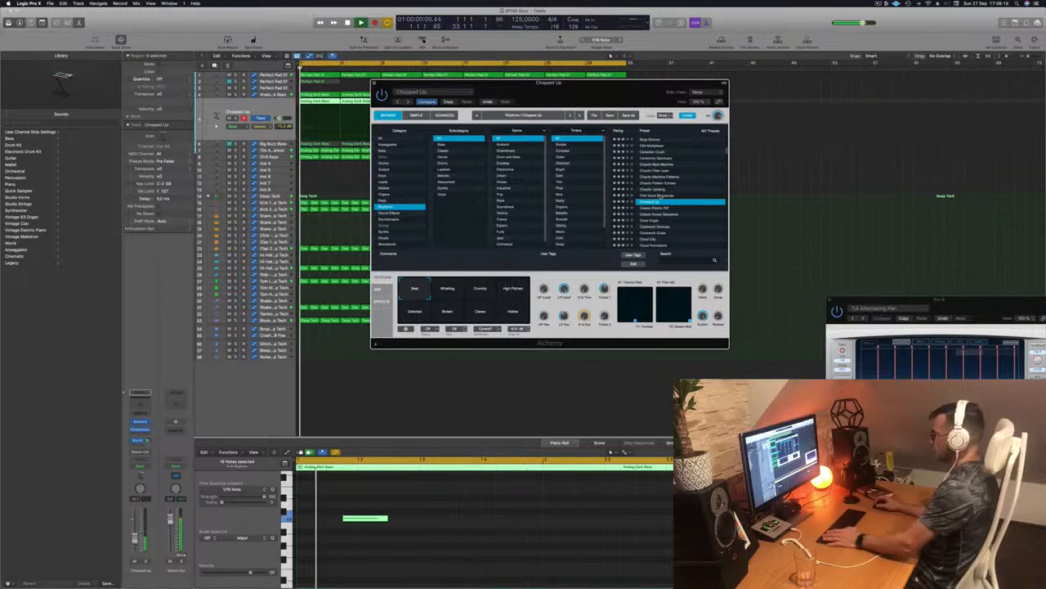
pyautogui.click(656, 195)
pyautogui.click(656, 207)
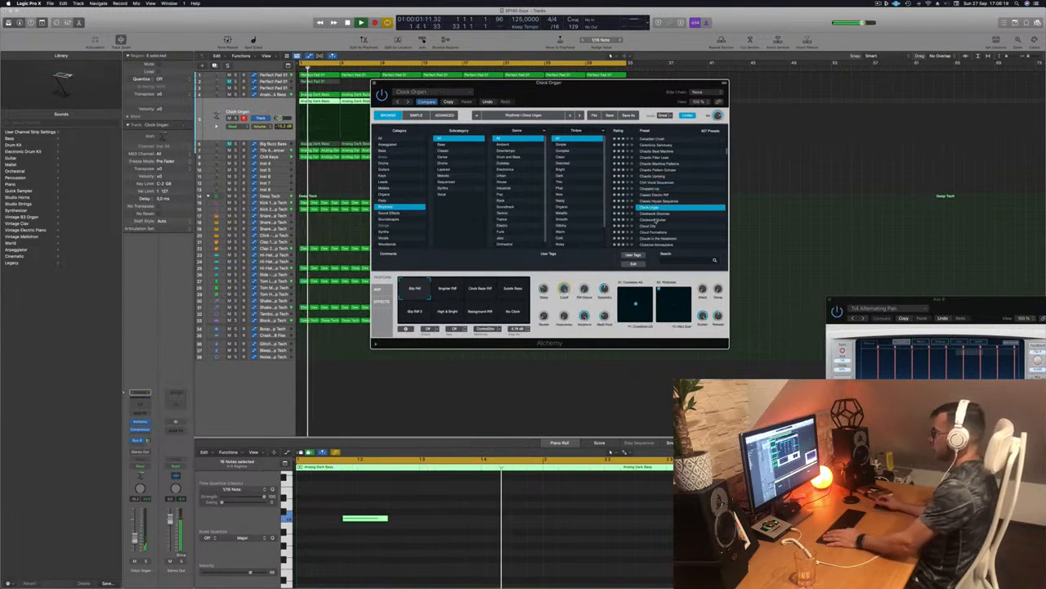
pyautogui.click(656, 220)
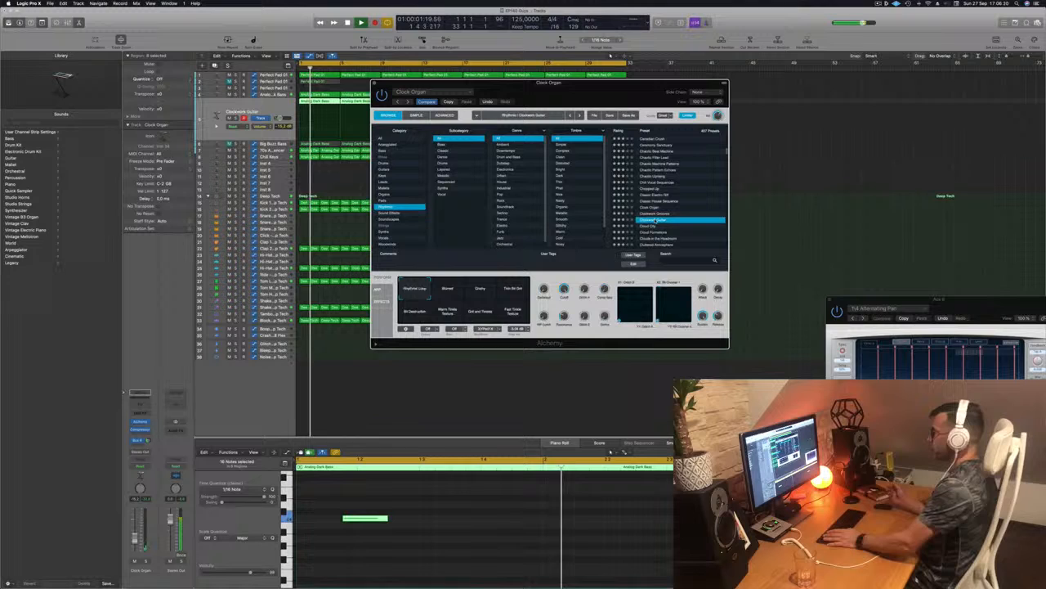
# Try the Cloud City, Cloud Formations, Crimson Cloudscape and Crunchy Synth Patterns presets on the lead during playback
pyautogui.click(652, 227)
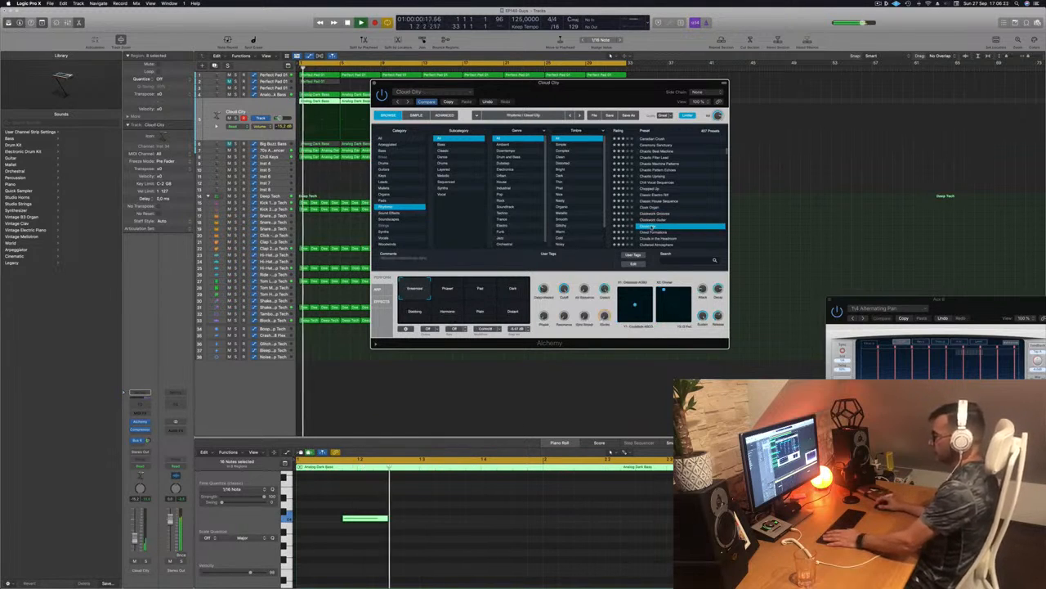
pyautogui.click(657, 232)
pyautogui.scroll(-3, 666, 221)
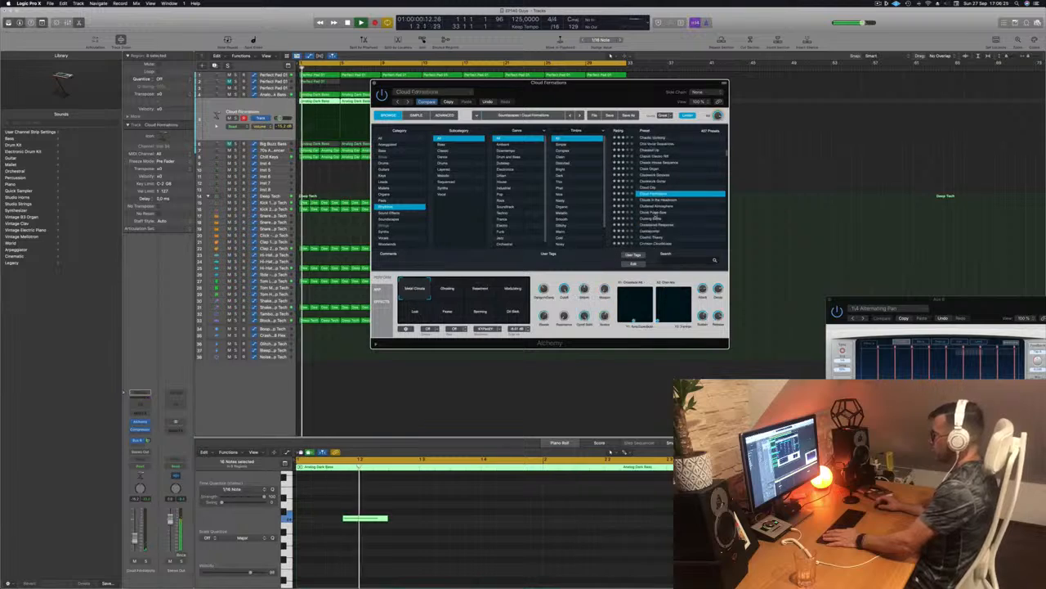
pyautogui.scroll(-2, 666, 217)
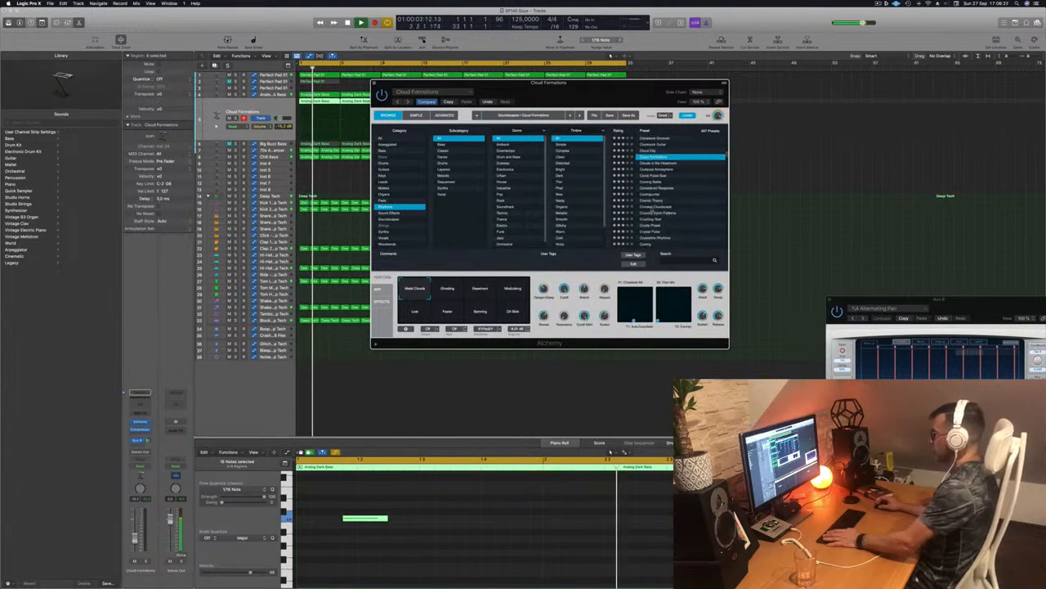
pyautogui.click(653, 209)
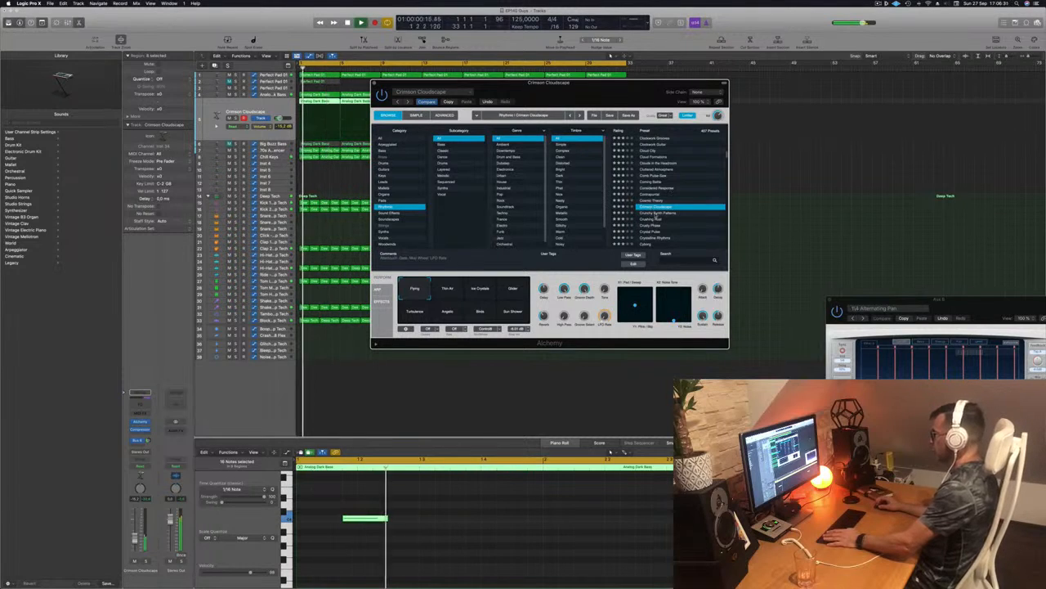
pyautogui.click(655, 214)
# Continue through the Rhythmic presets and try Crystal Pulse and Cyborg on the lead
pyautogui.scroll(-2, 662, 214)
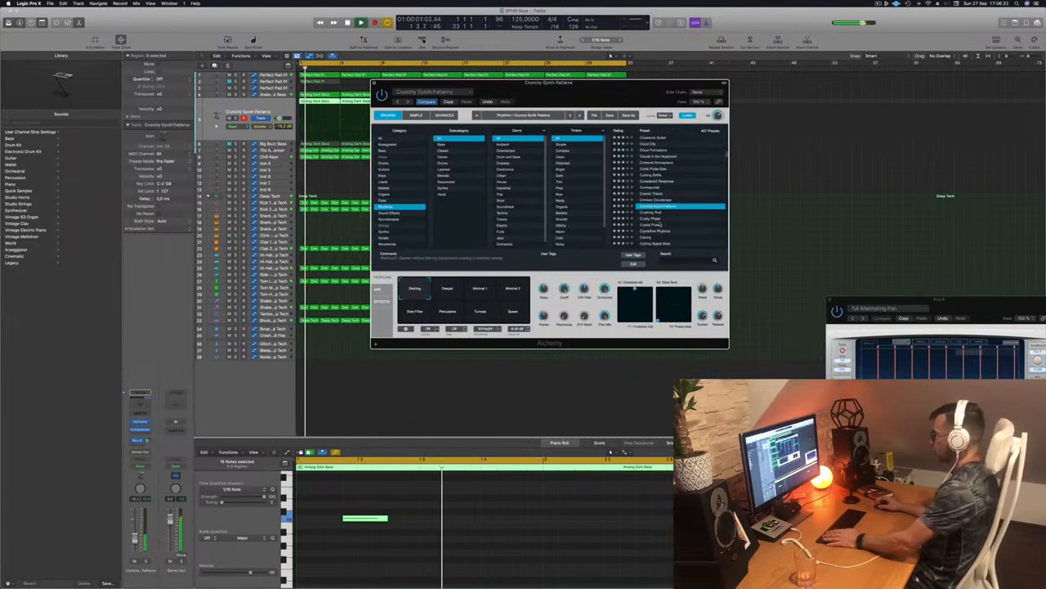
pyautogui.scroll(-2, 657, 211)
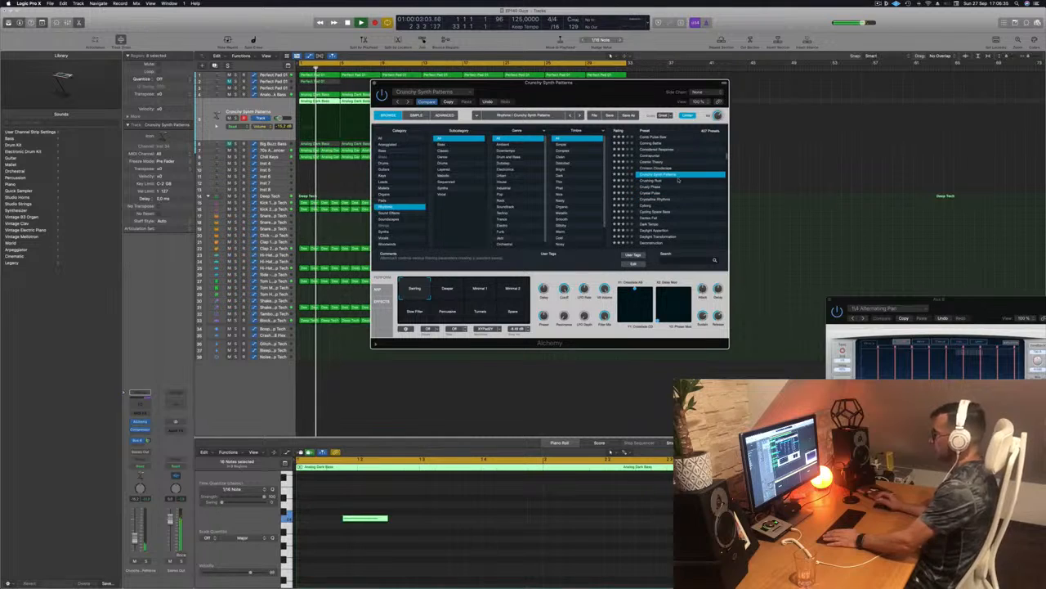
pyautogui.click(654, 193)
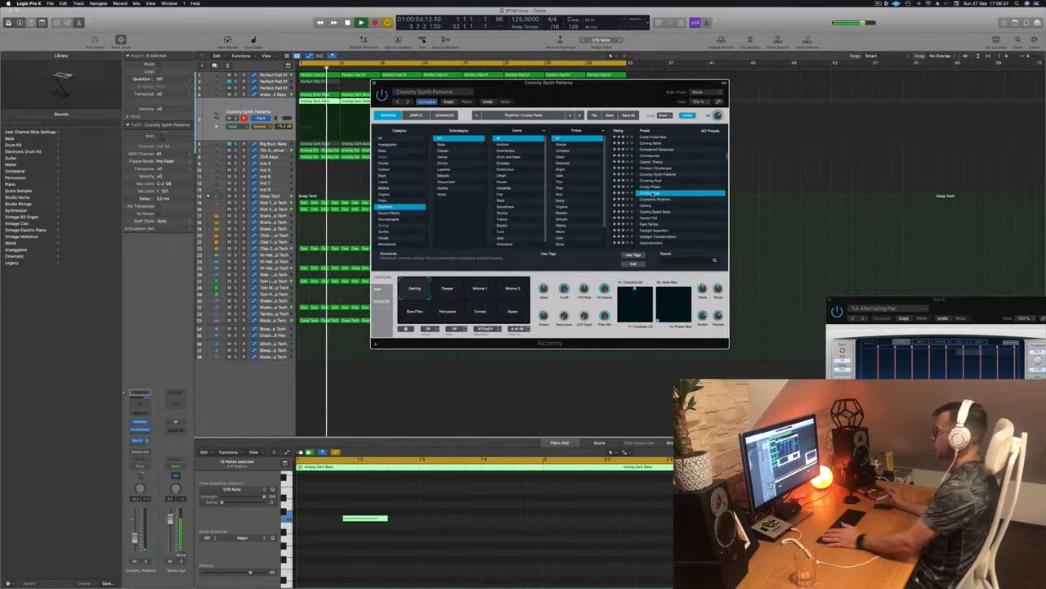
pyautogui.scroll(-2, 654, 194)
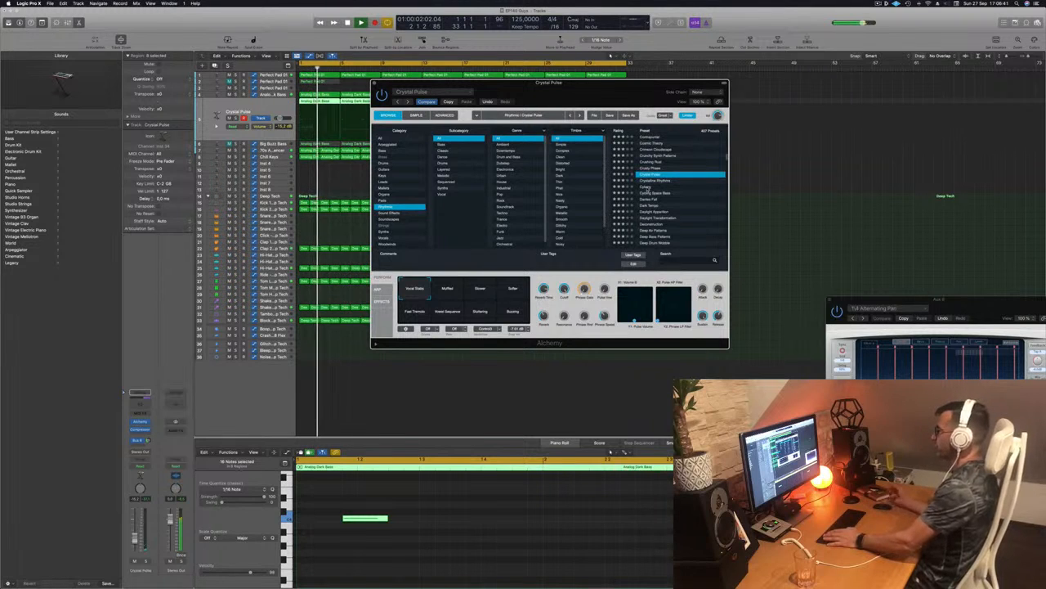
pyautogui.click(646, 187)
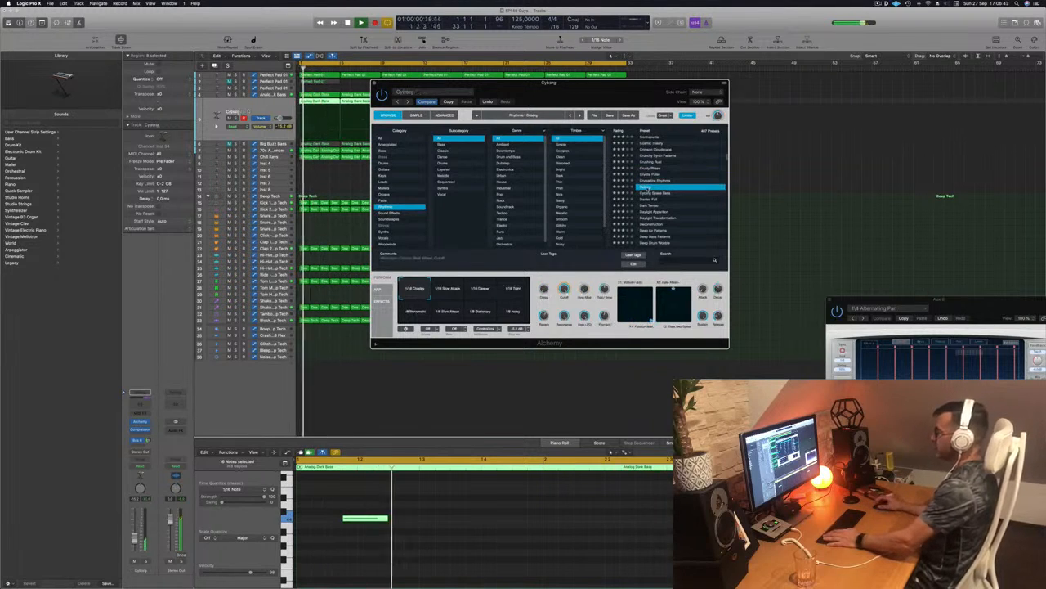
# Load the Dark Tempo, Daylight Apparition and Deconstruction presets in turn to hear each with the track
pyautogui.scroll(-2, 666, 182)
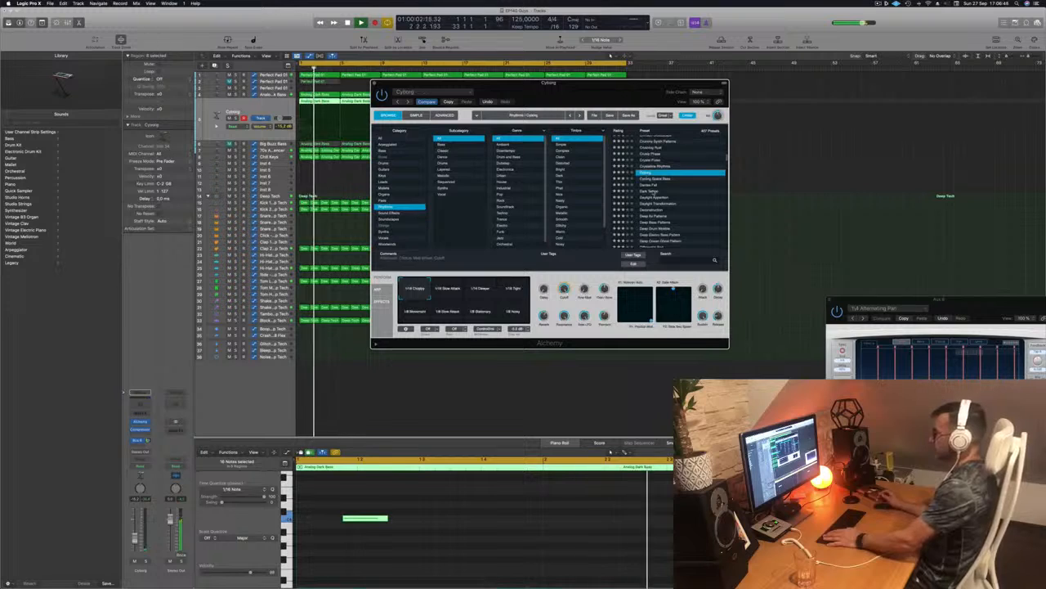
pyautogui.click(652, 192)
pyautogui.press('space')
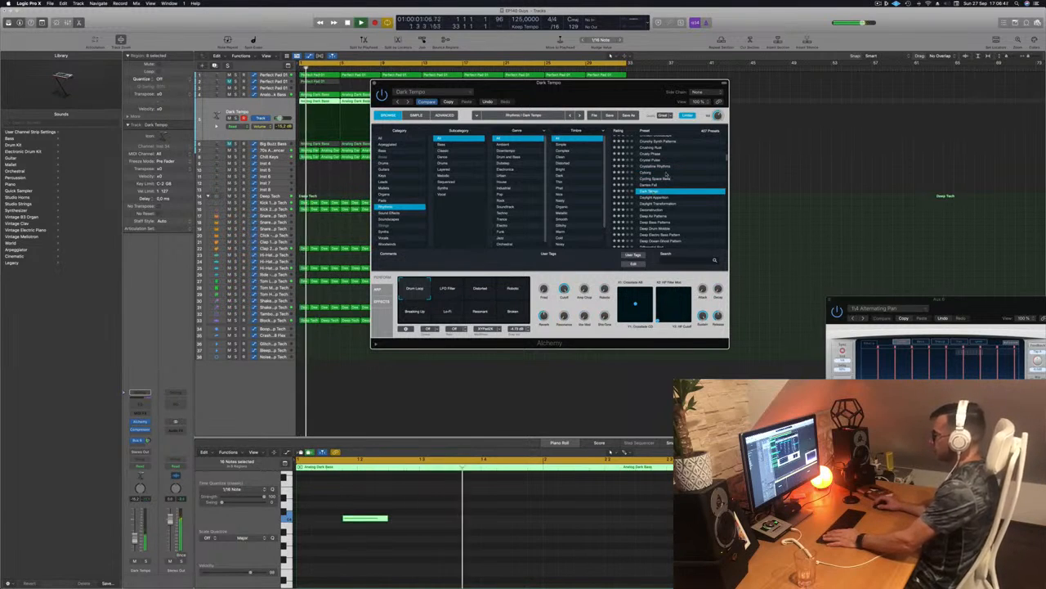
pyautogui.click(657, 197)
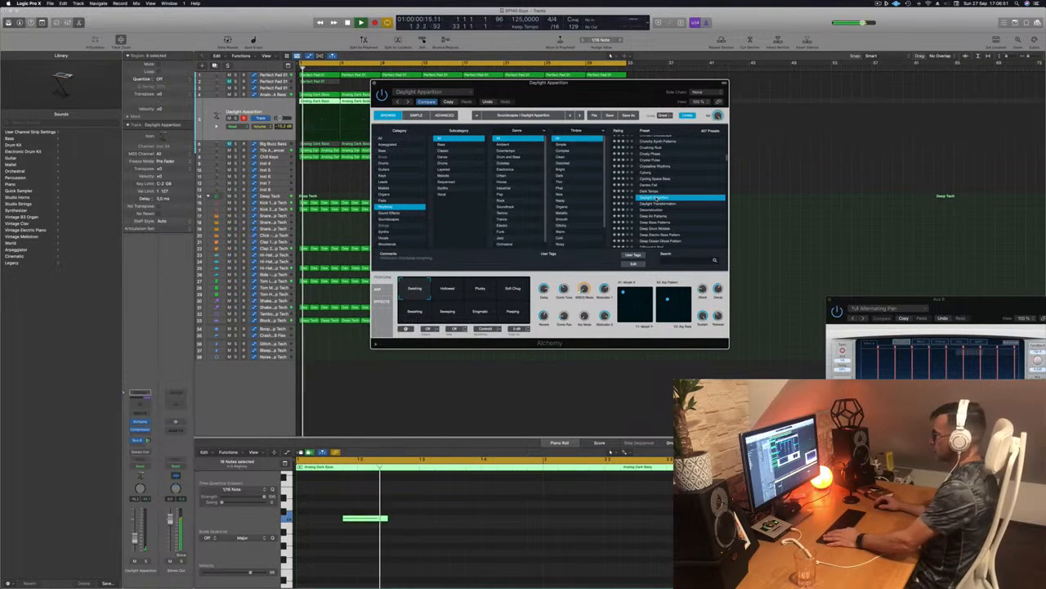
pyautogui.click(656, 211)
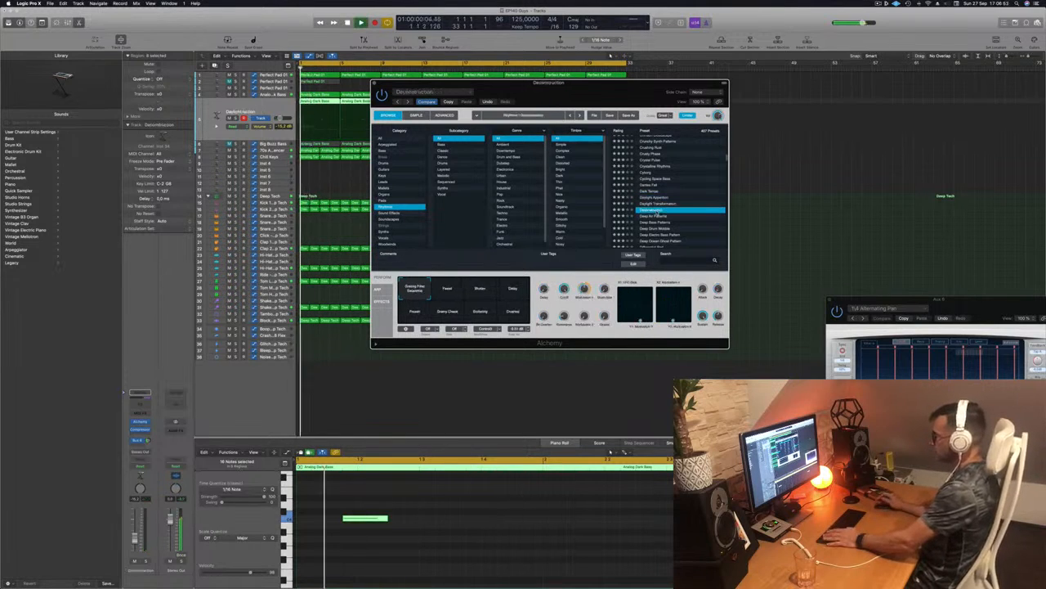
# Audition the Deconstruction preset's performance variations, including Broken, Delay, Frozen, Grainy Chaos and Crushed
pyautogui.scroll(-2, 674, 188)
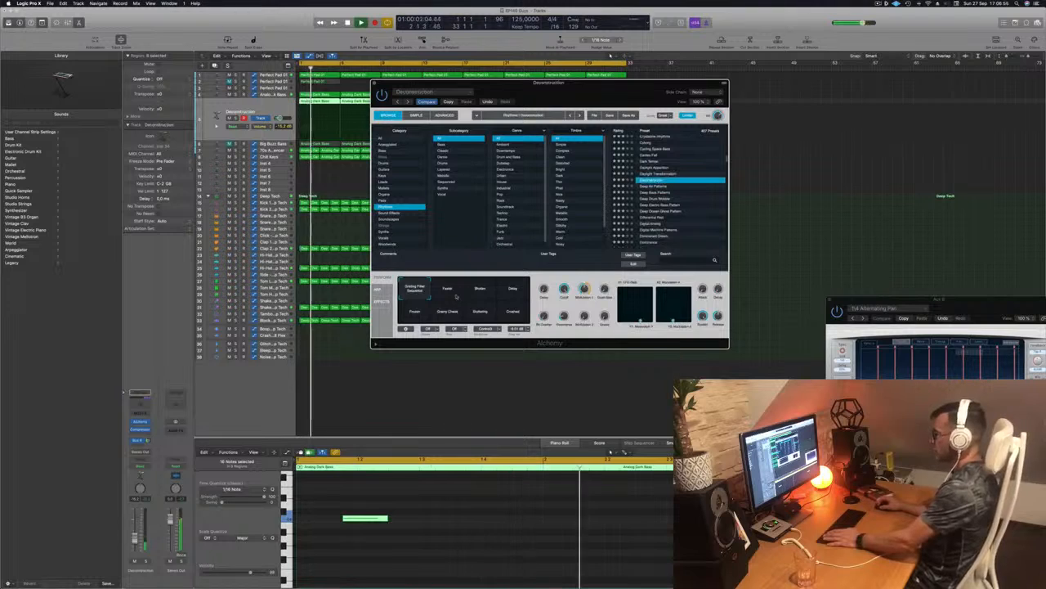
pyautogui.click(480, 291)
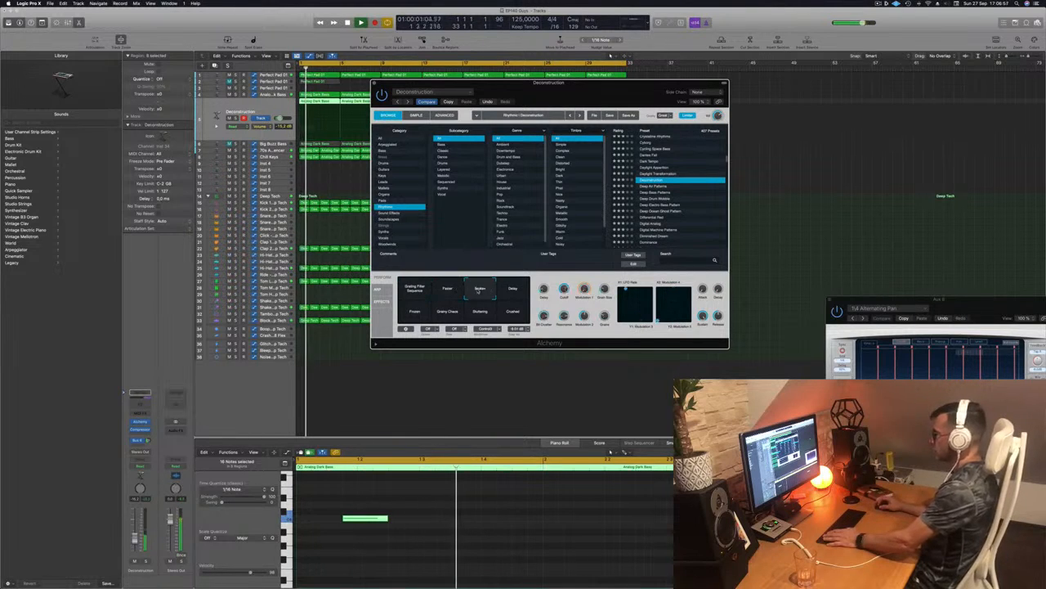
pyautogui.click(515, 292)
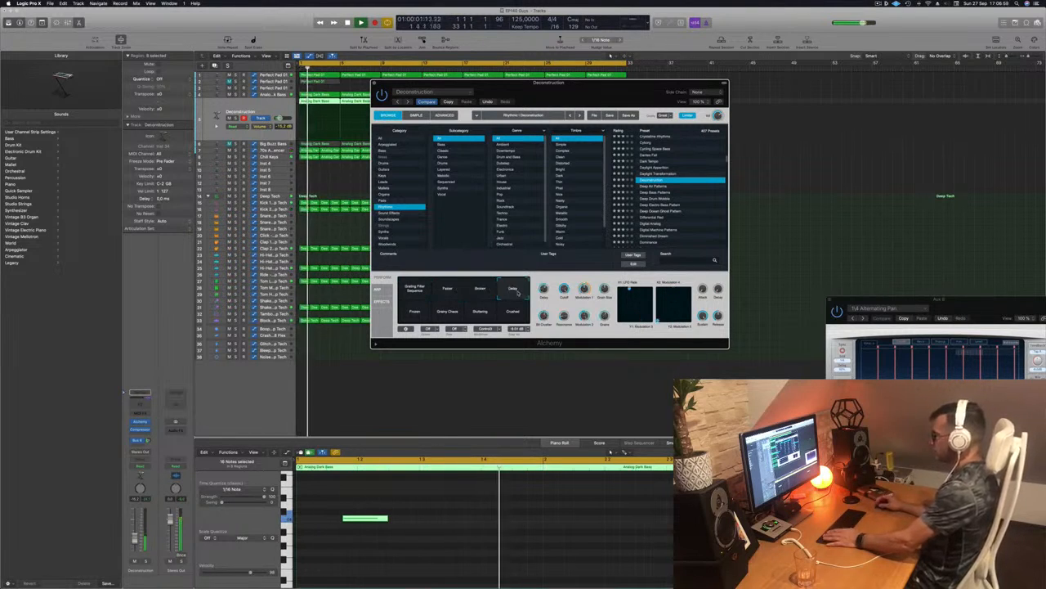
pyautogui.click(414, 313)
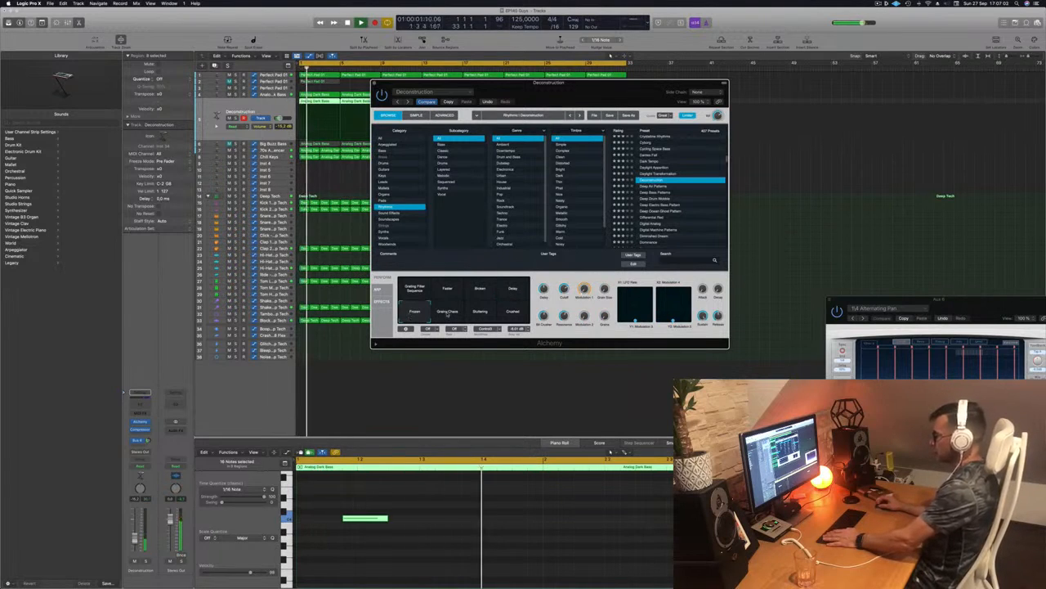
pyautogui.click(447, 314)
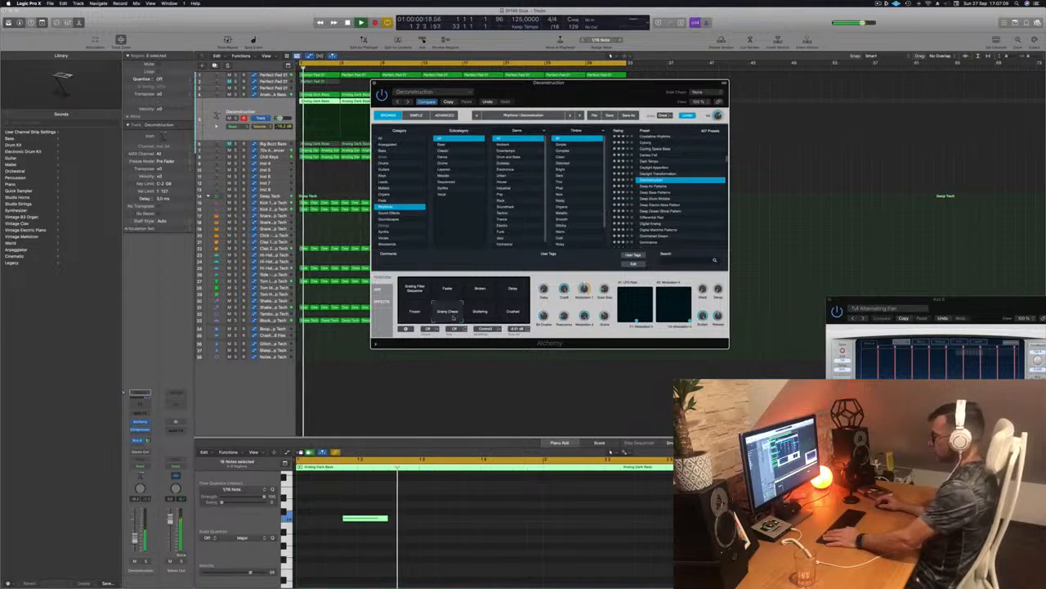
pyautogui.click(480, 314)
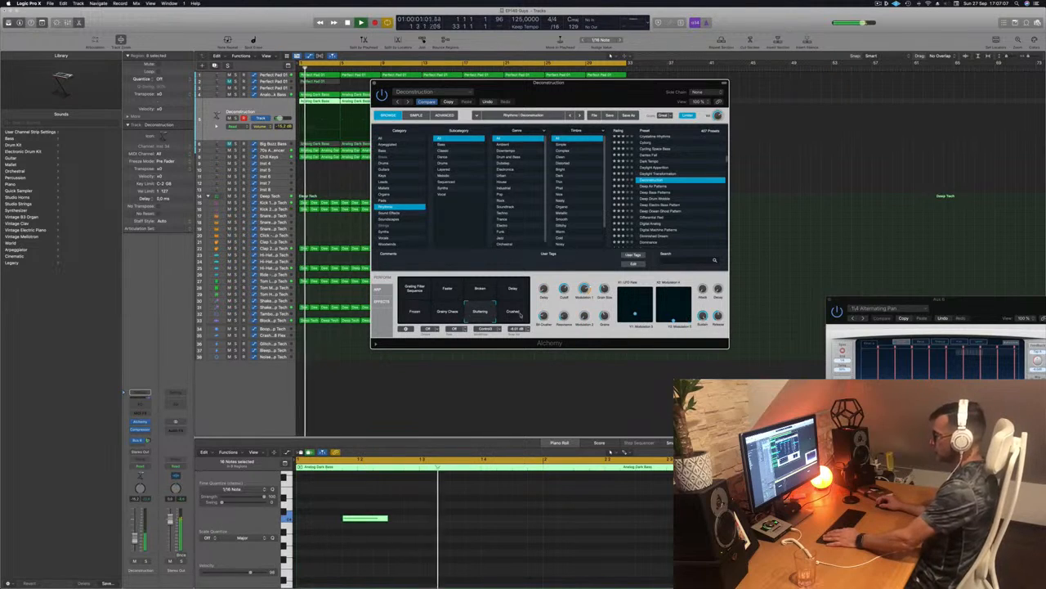
pyautogui.click(518, 315)
# Load Deep Air Patterns, audition its variations such as Warm, Staccato, Shimmering Pad and Water Whistle, and return to Sheets of Rain
pyautogui.click(659, 186)
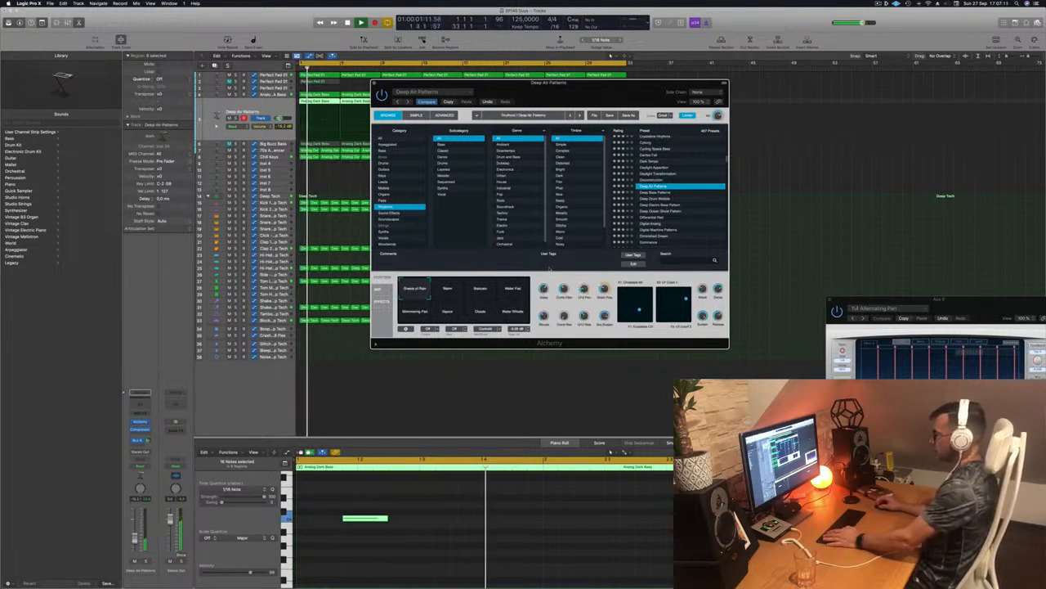
pyautogui.click(449, 292)
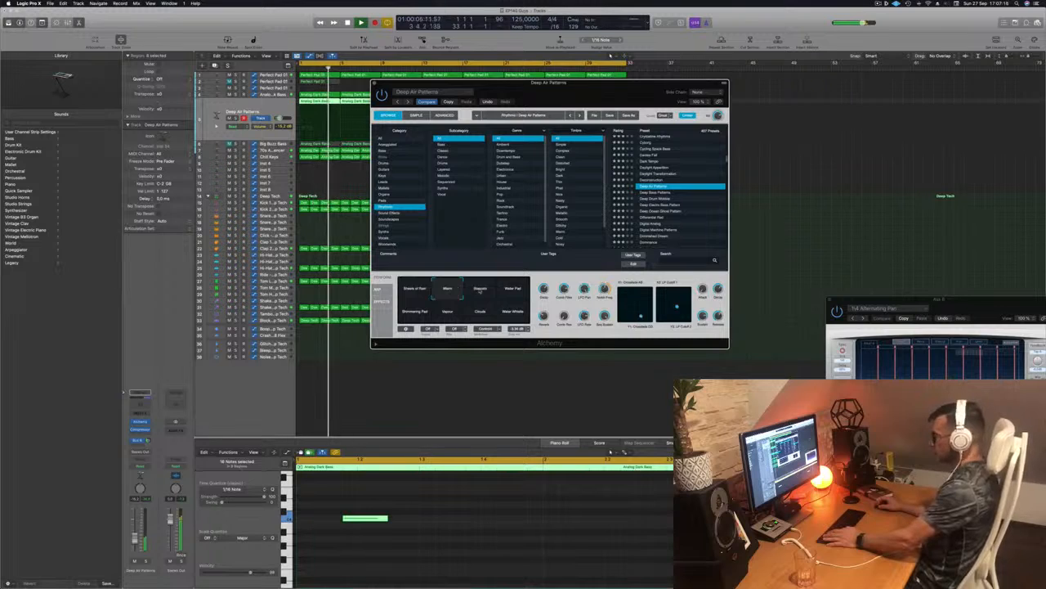
pyautogui.click(481, 292)
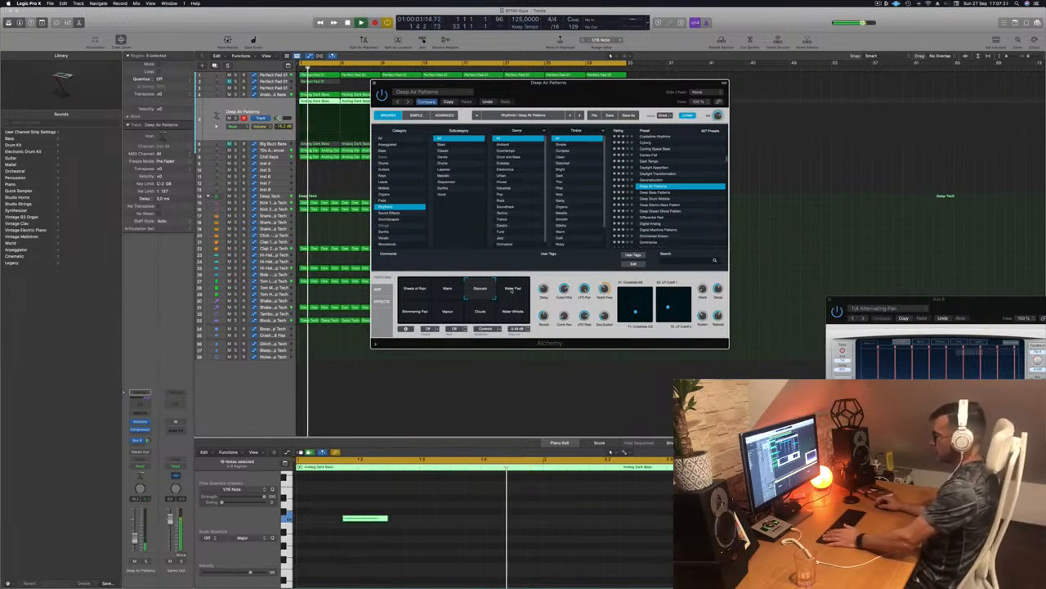
pyautogui.click(513, 291)
pyautogui.click(414, 312)
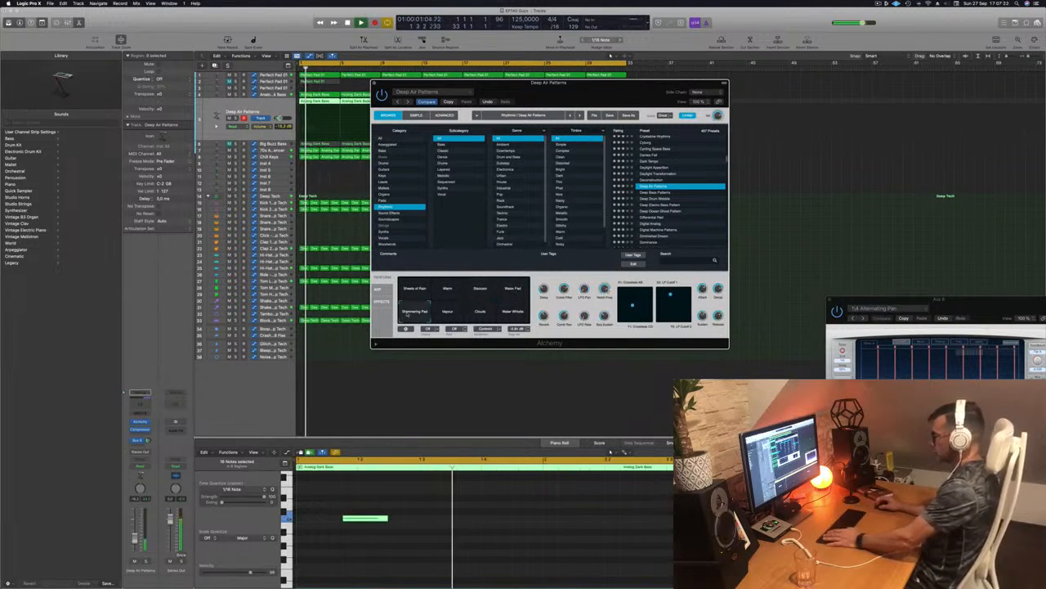
pyautogui.click(449, 313)
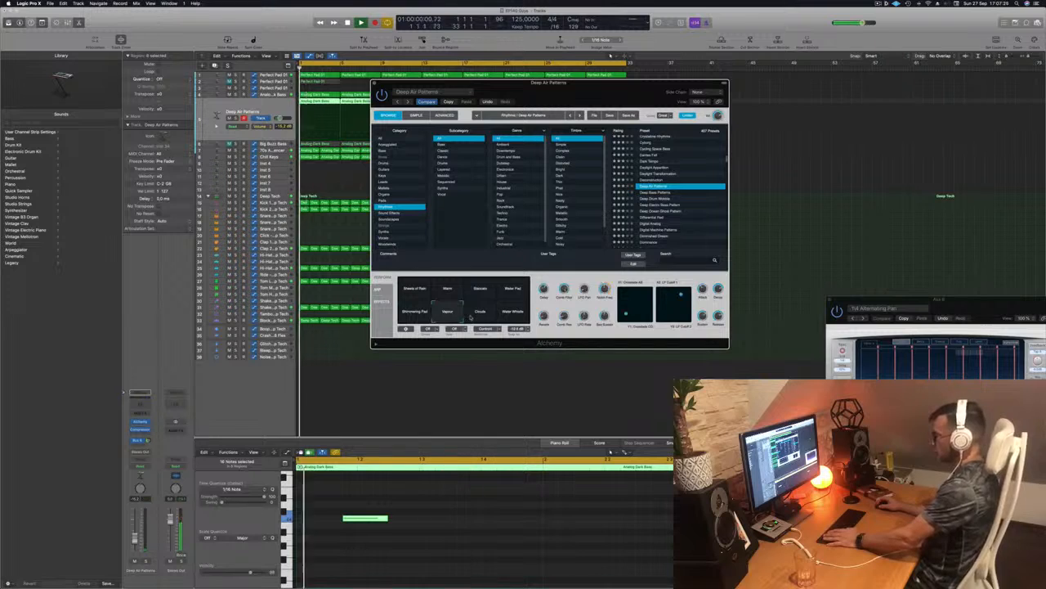
pyautogui.click(513, 312)
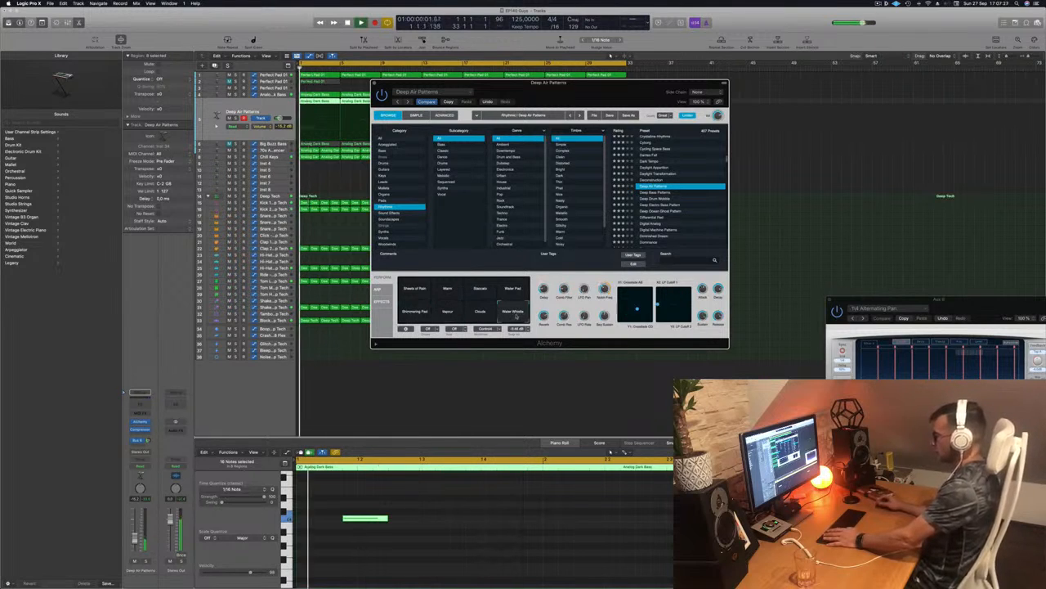
pyautogui.click(415, 289)
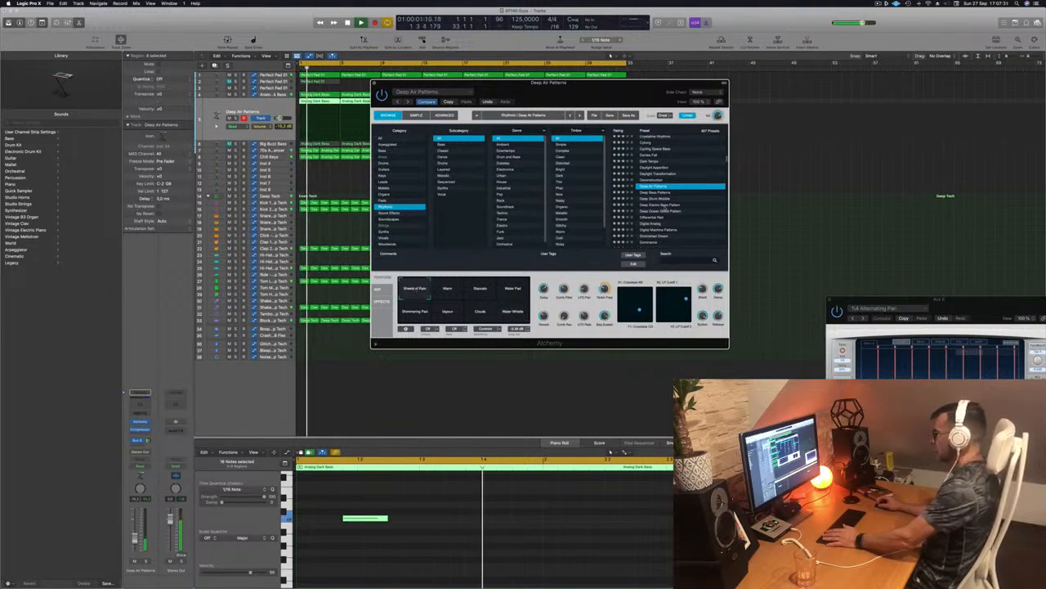
# Audition the Deep Bass Patterns, Deep Drum Wobble and Dominance presets, ending with Dorme Mod loaded
pyautogui.click(659, 193)
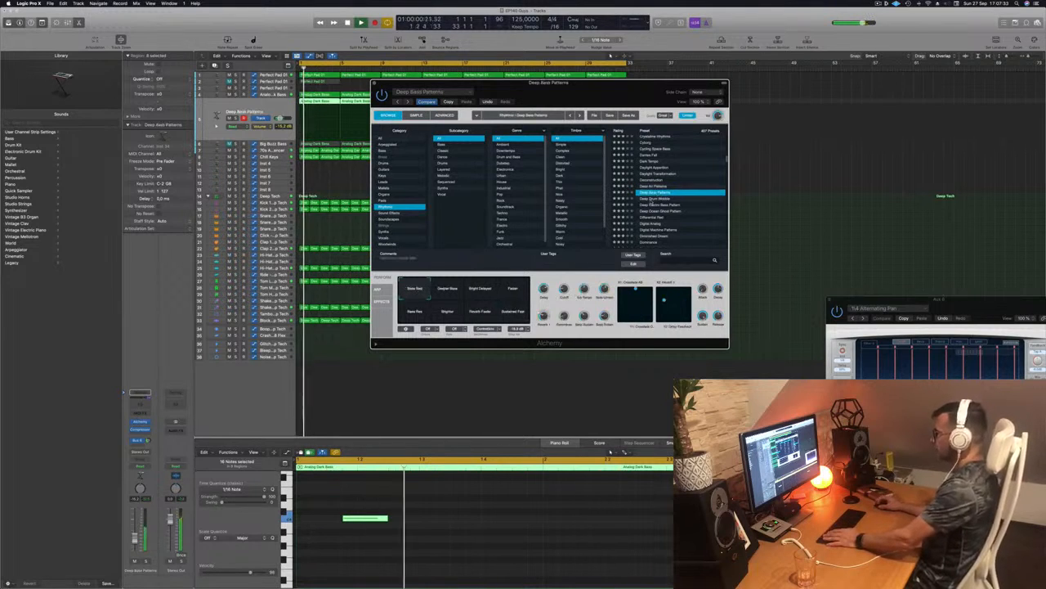
pyautogui.click(659, 200)
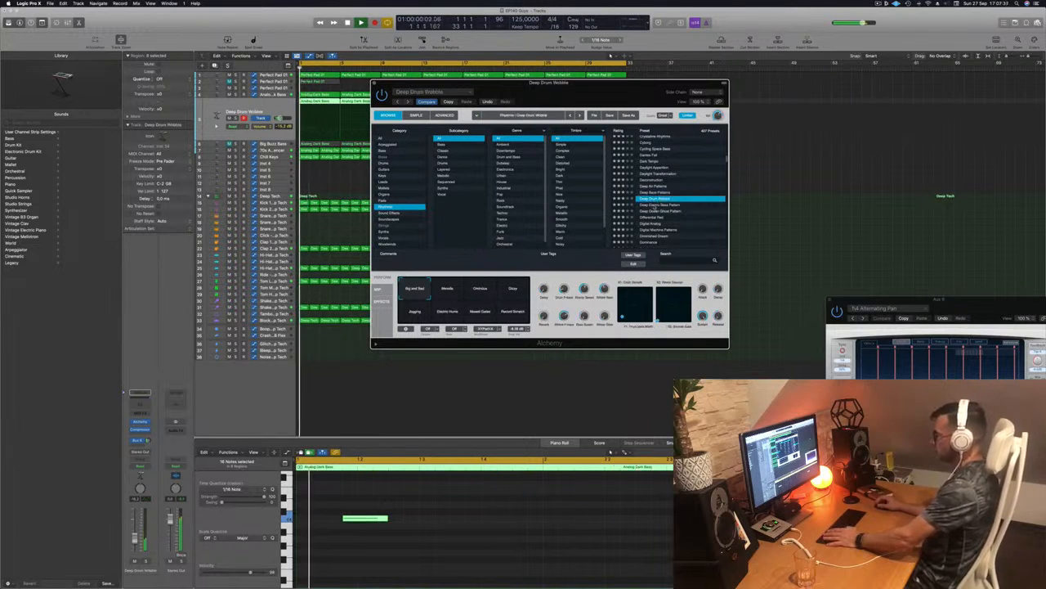
pyautogui.scroll(-2, 654, 207)
pyautogui.click(653, 210)
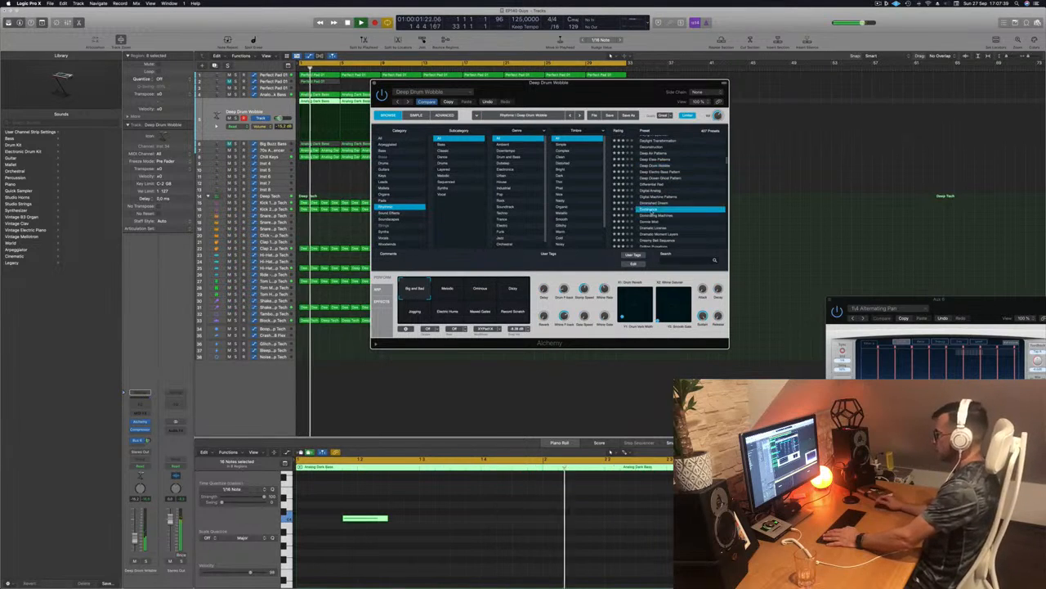
pyautogui.scroll(-2, 652, 209)
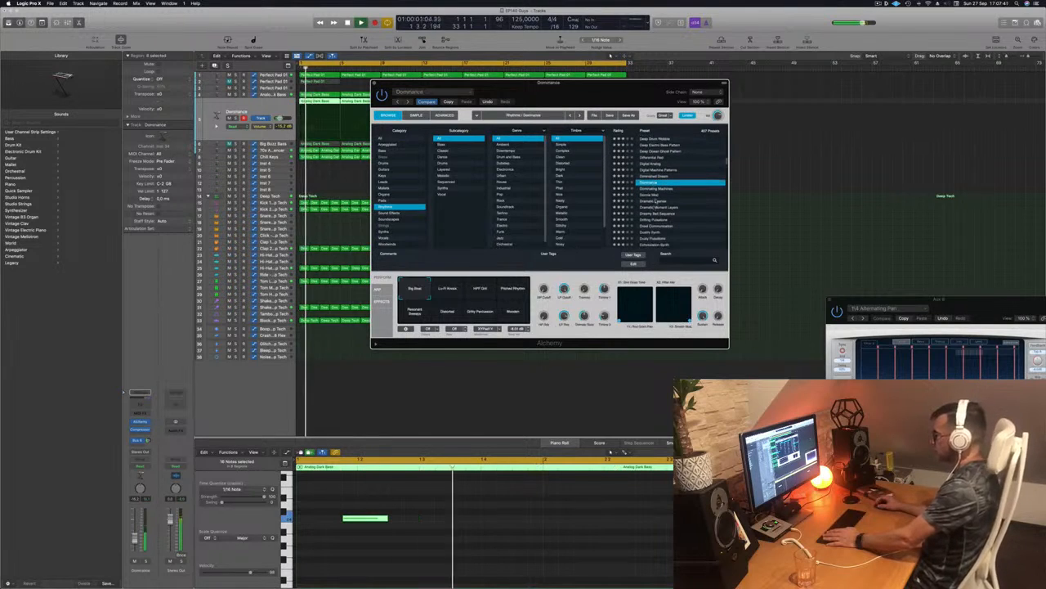
pyautogui.click(653, 195)
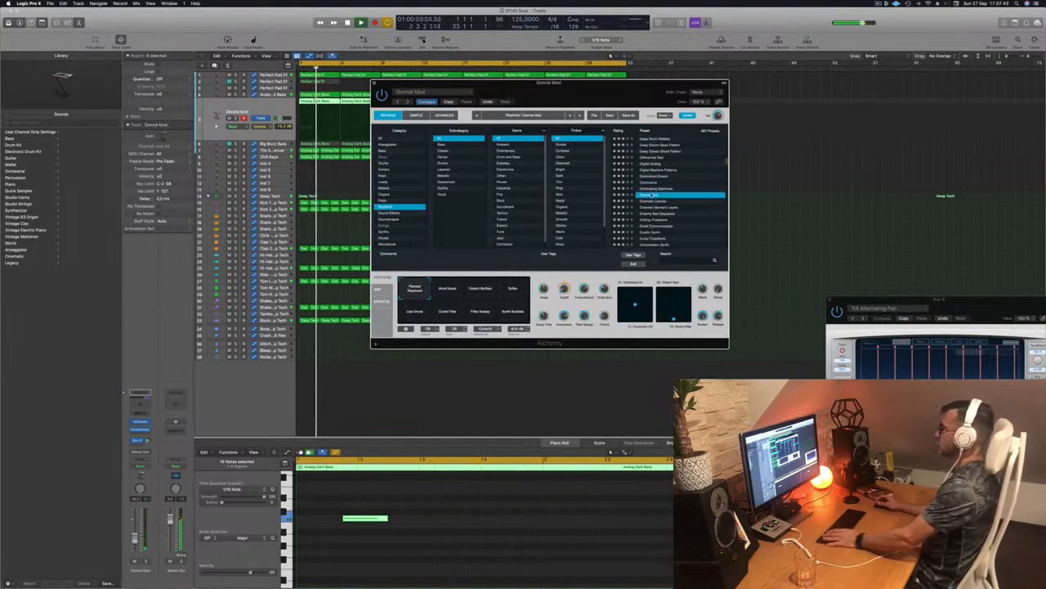
# Load the Dramatic License and Duality Synth presets in turn to hear each with the track
pyautogui.scroll(-2, 650, 196)
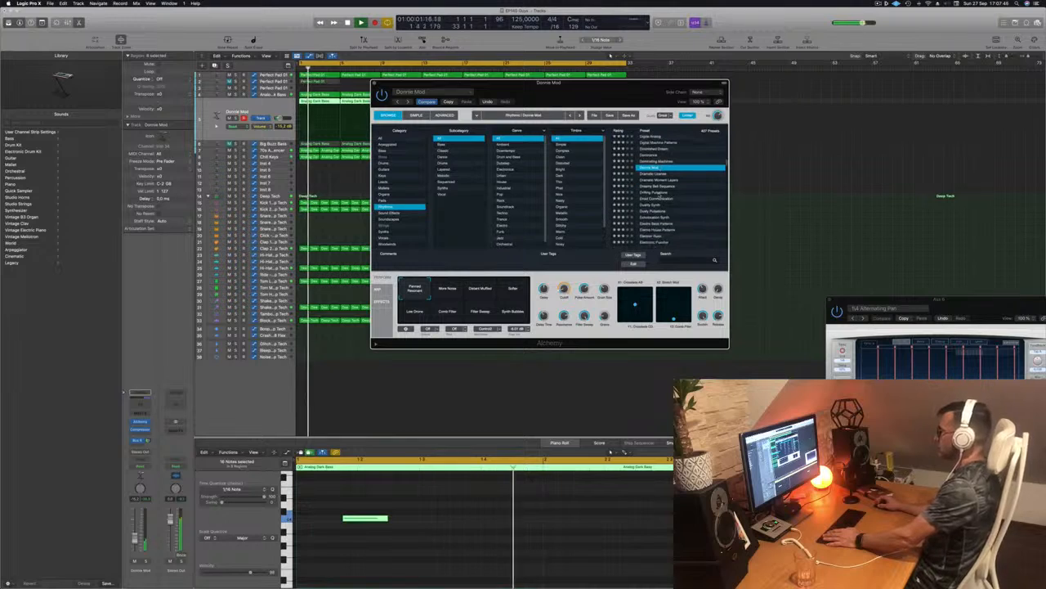
pyautogui.click(655, 174)
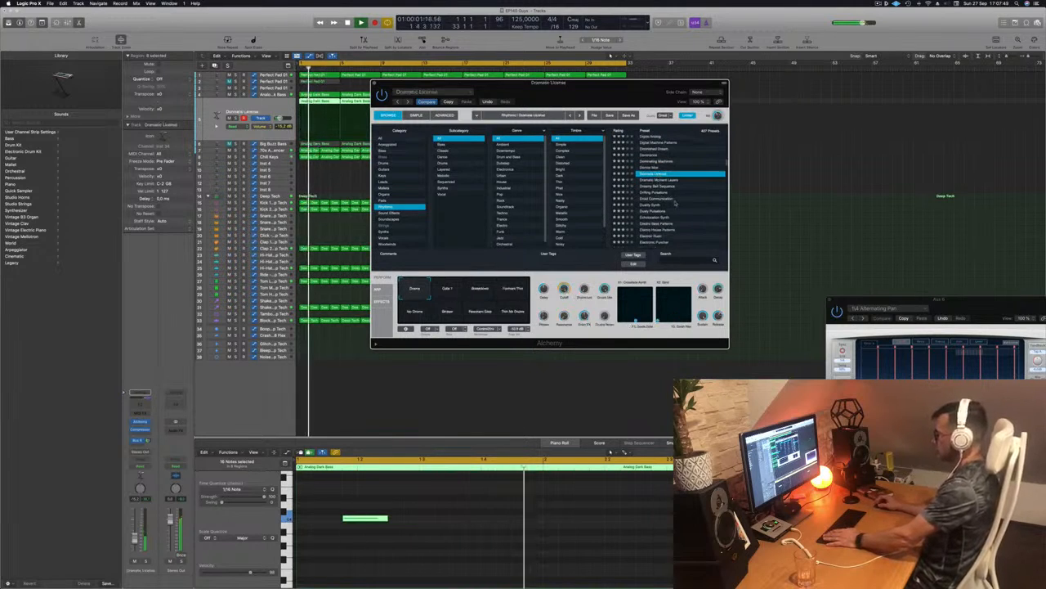
pyautogui.scroll(-1, 675, 203)
pyautogui.click(649, 199)
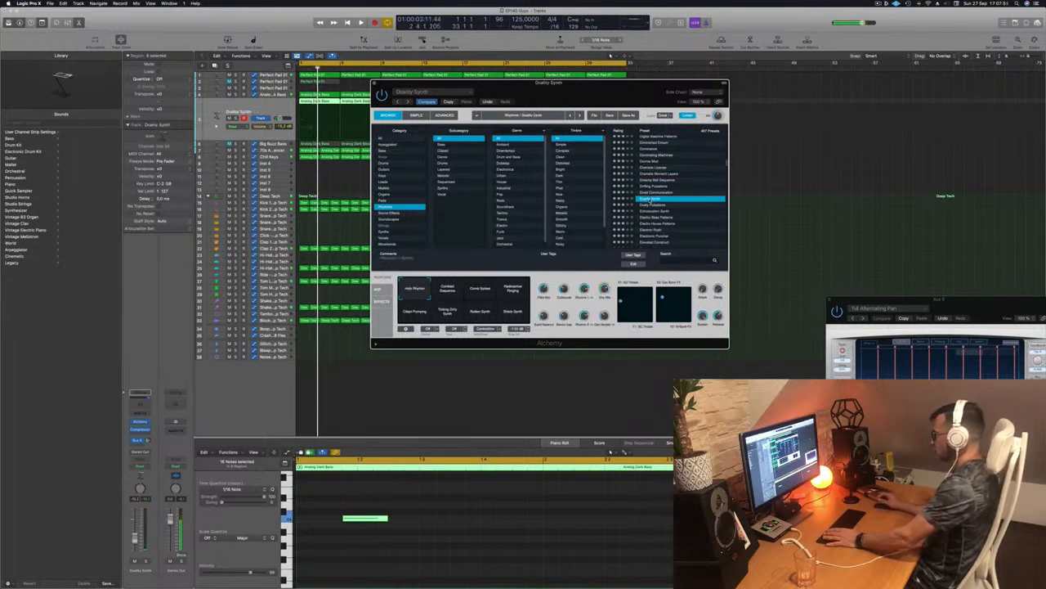
pyautogui.scroll(-3, 654, 205)
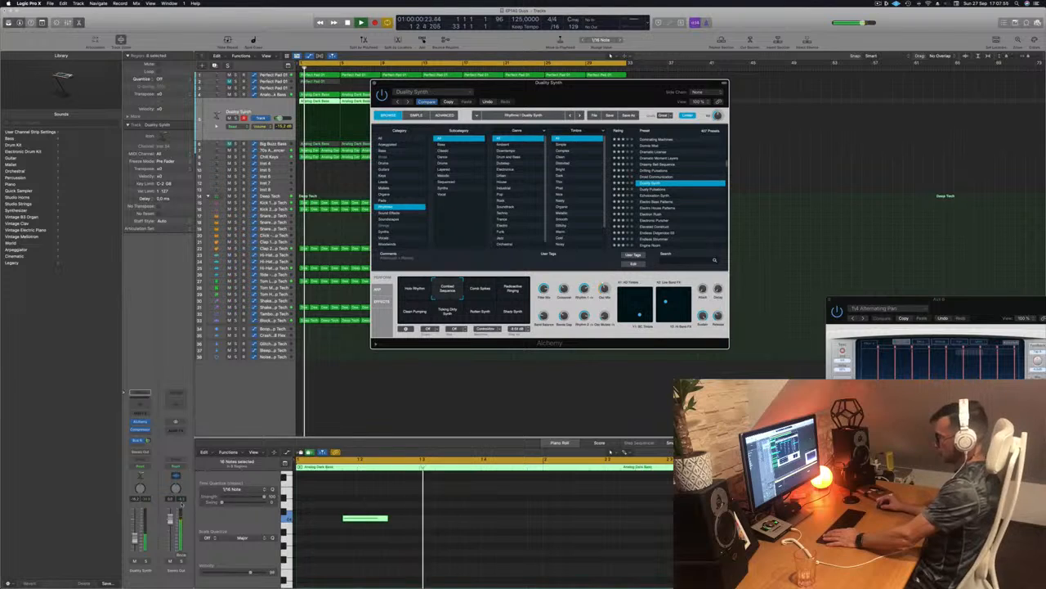
# Audition the Duality Synth preset's performance variations, including Radioactive Ringing, Clean Pumping, Talking Dirty Synth and Sharp Synth
pyautogui.click(488, 296)
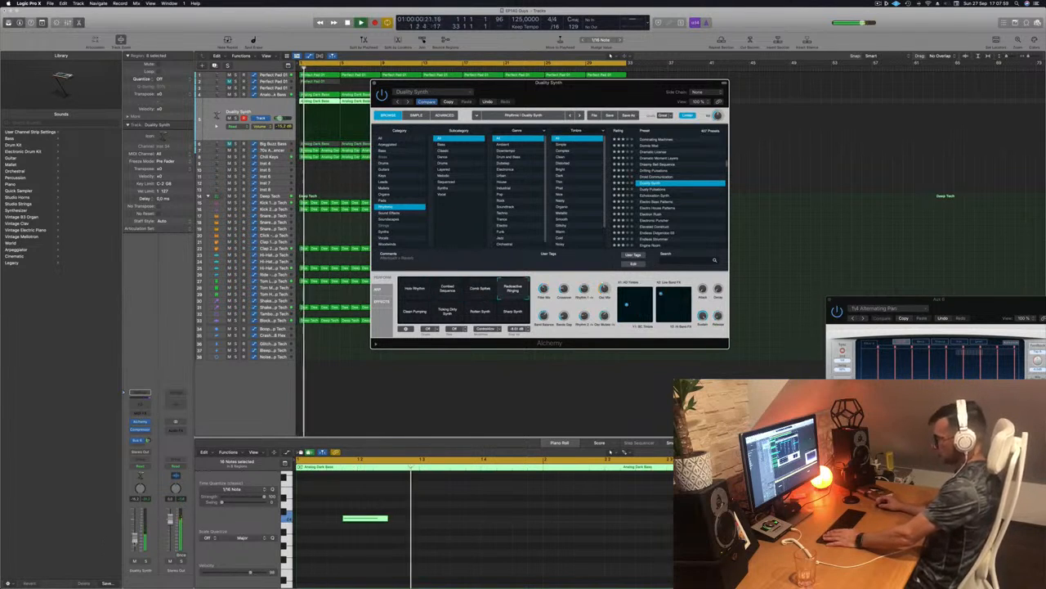
pyautogui.click(358, 391)
pyautogui.click(414, 312)
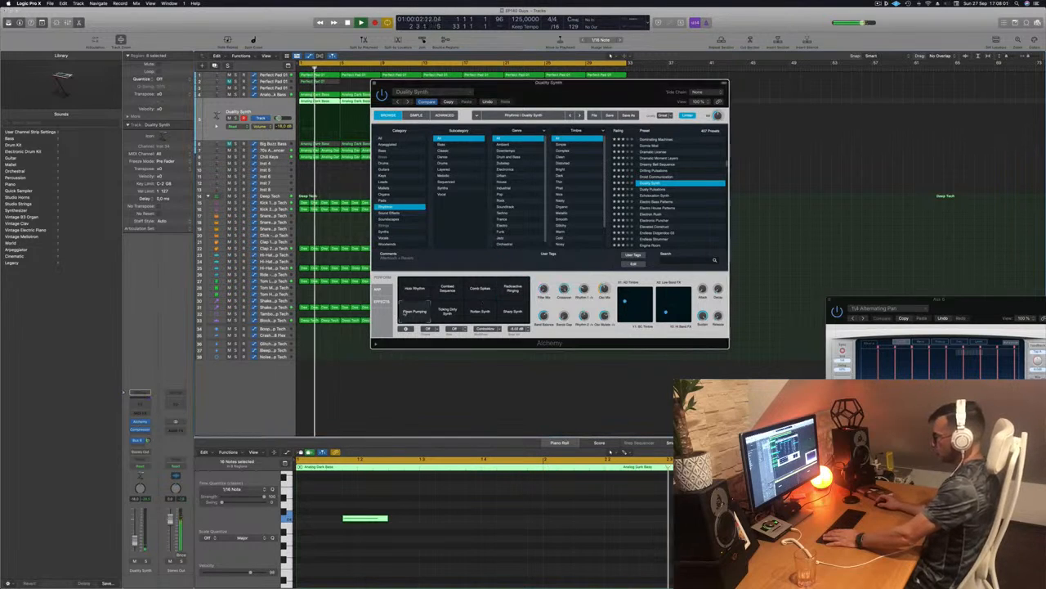
pyautogui.click(451, 313)
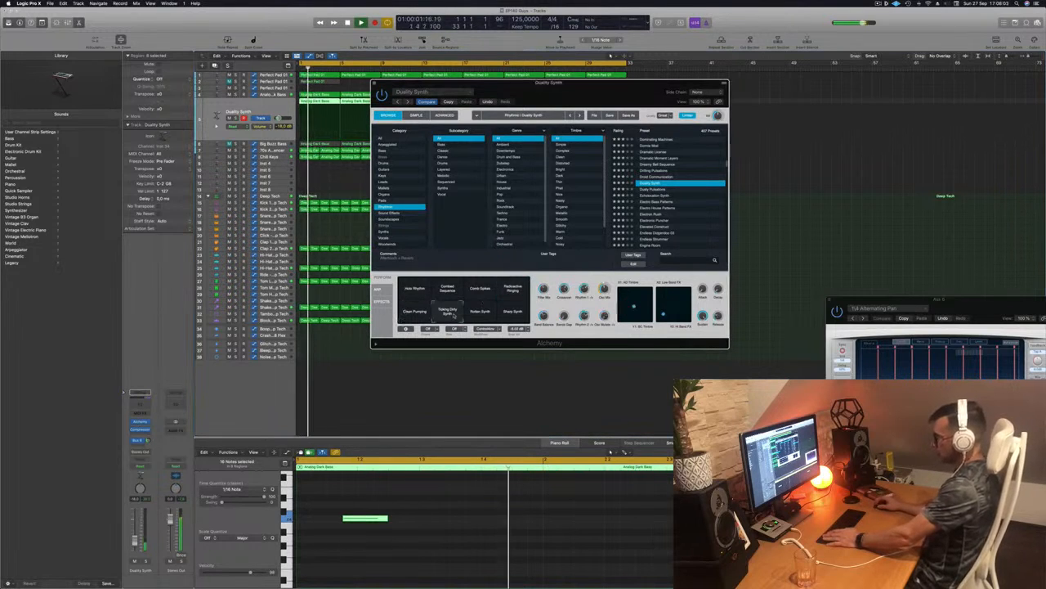
pyautogui.click(480, 312)
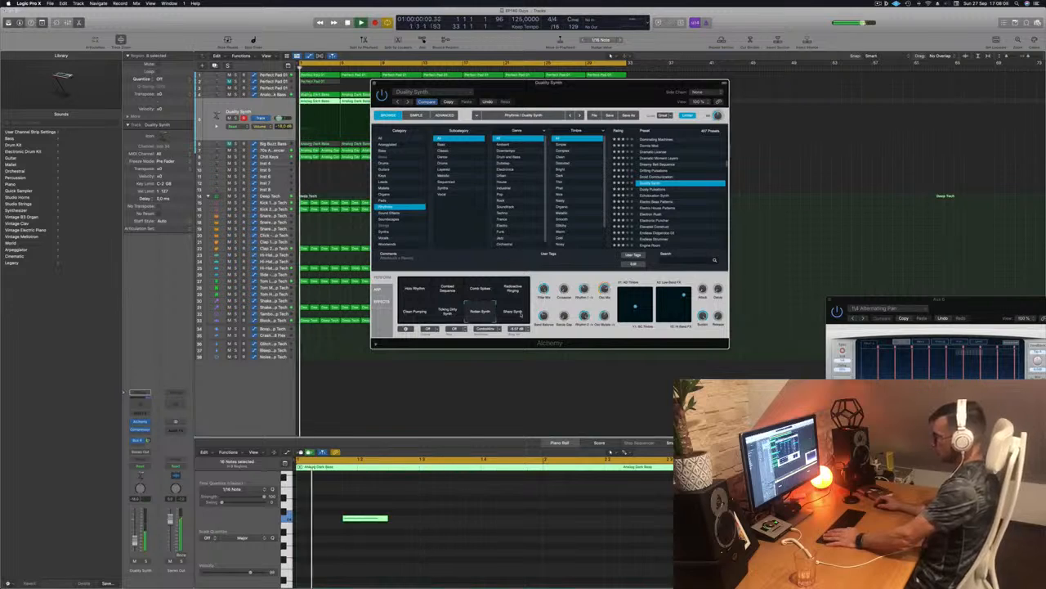
pyautogui.click(512, 314)
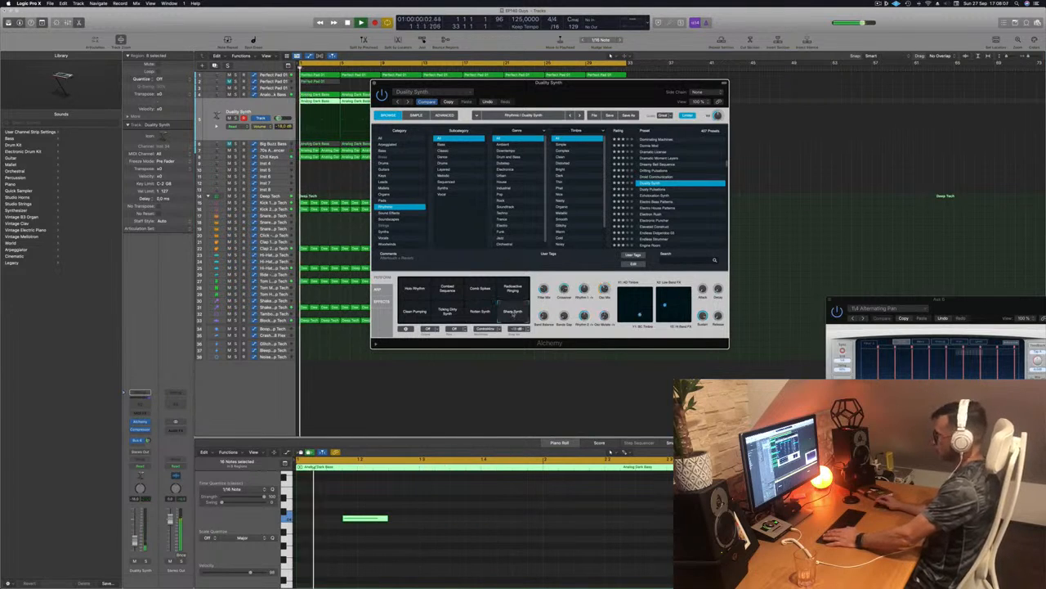
# Load the Electron Rush preset, compare its Granular Bass Buzz and Slow Filter Sweep variations, and return to Granular Bass Buzz
pyautogui.click(650, 214)
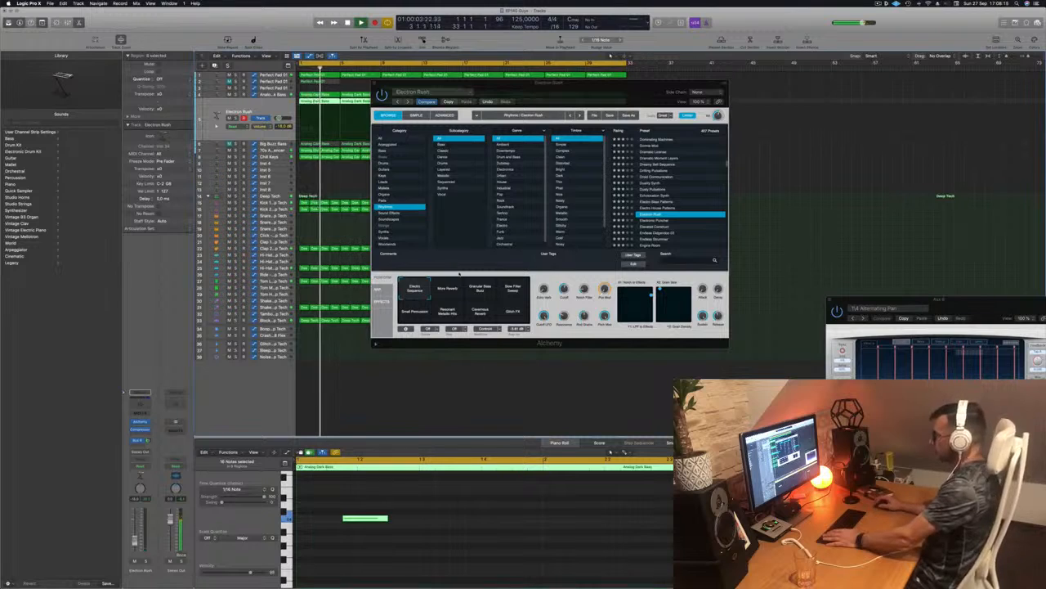
pyautogui.click(476, 290)
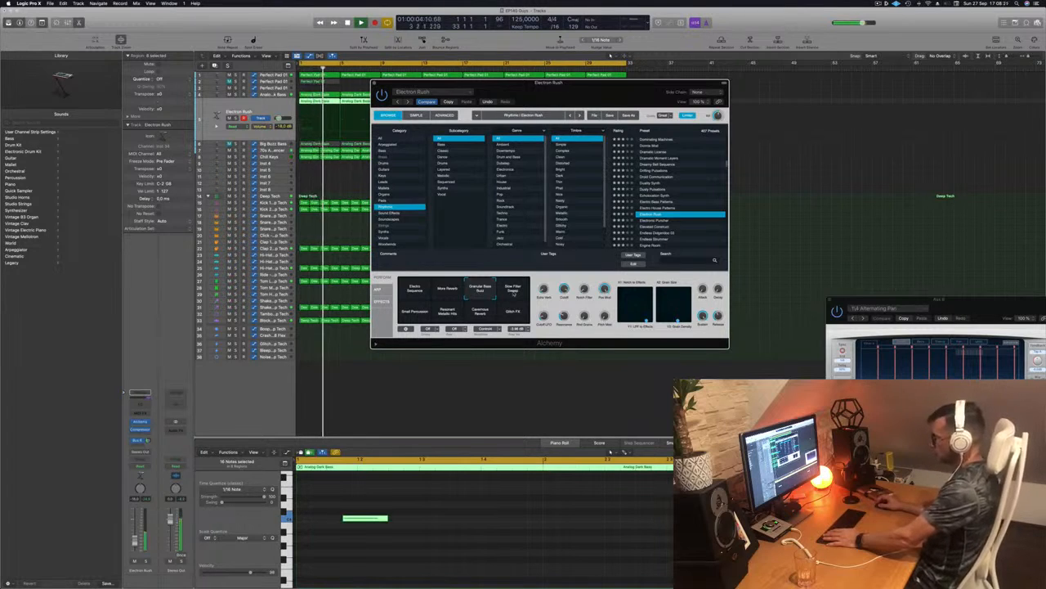
pyautogui.click(512, 296)
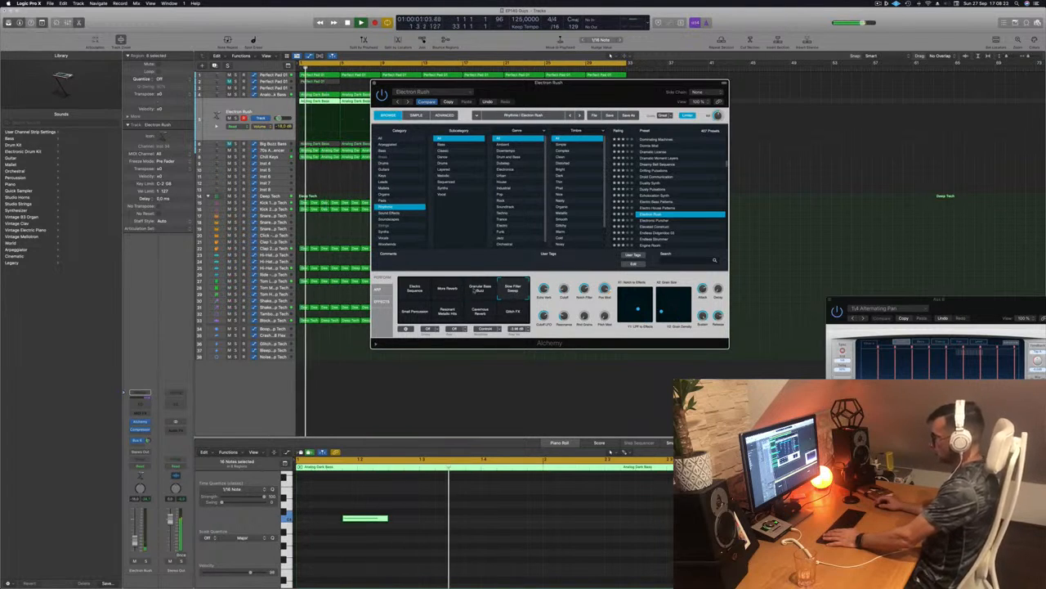
pyautogui.click(453, 530)
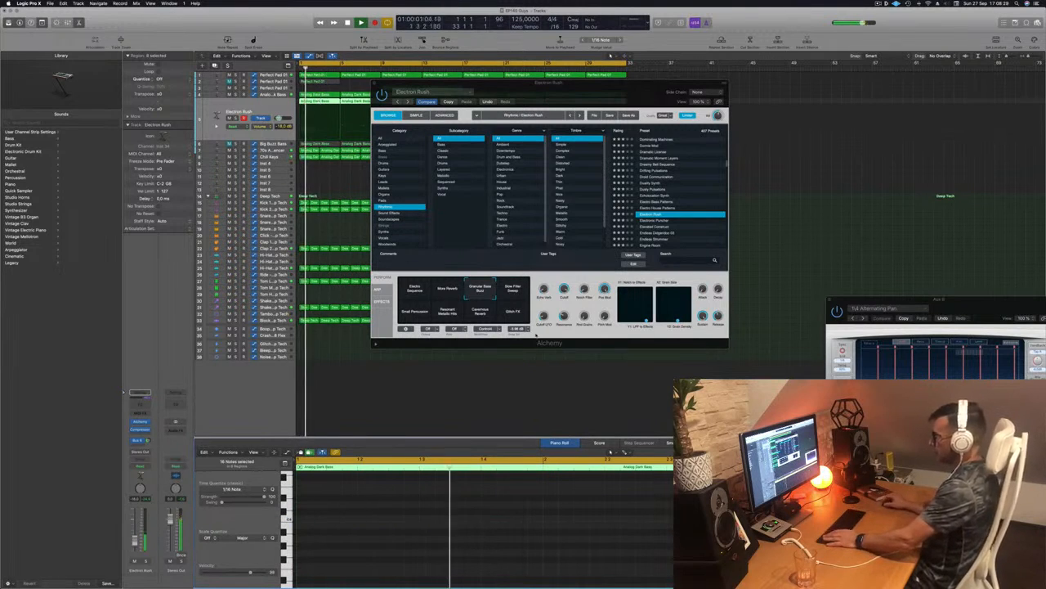
pyautogui.moveTo(586, 96); pyautogui.dragTo(651, 97)
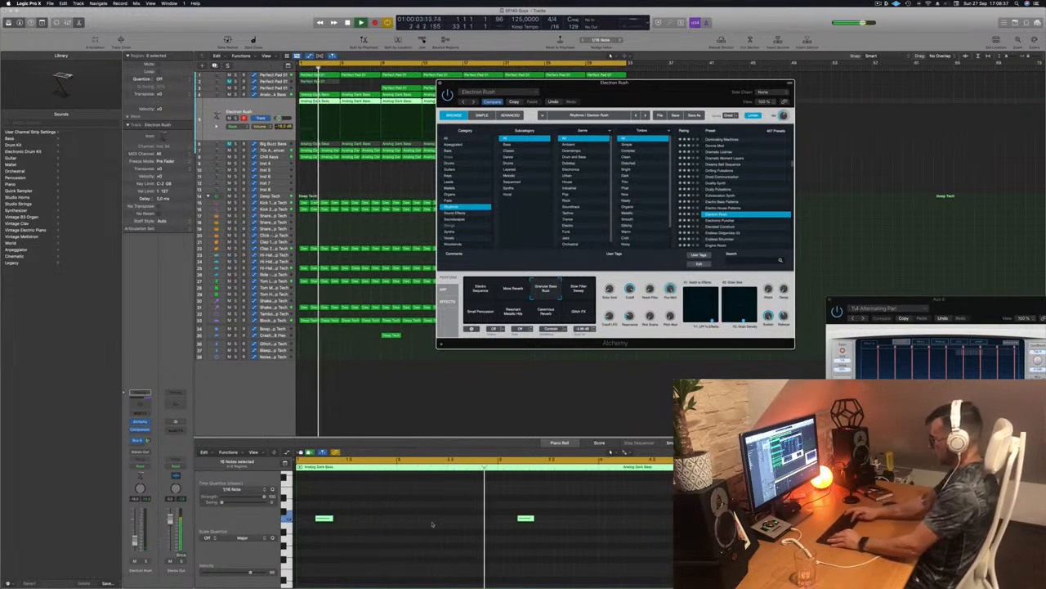
# Audition the Electronic Puncher and Elevated Construct presets, ending with Endless Didgeridoo 03 loaded
pyautogui.press('Down')
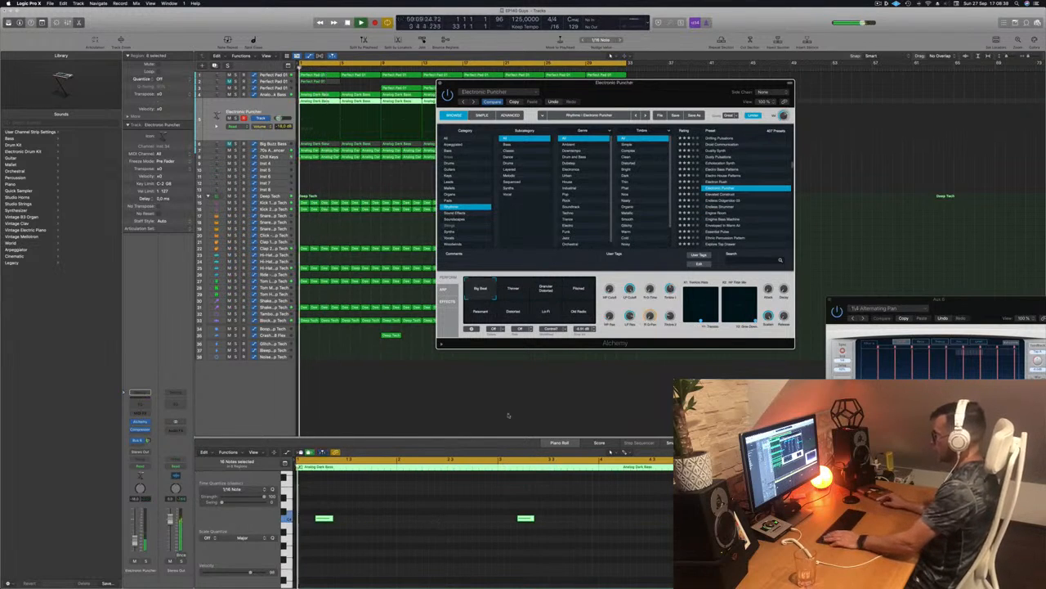
pyautogui.click(723, 194)
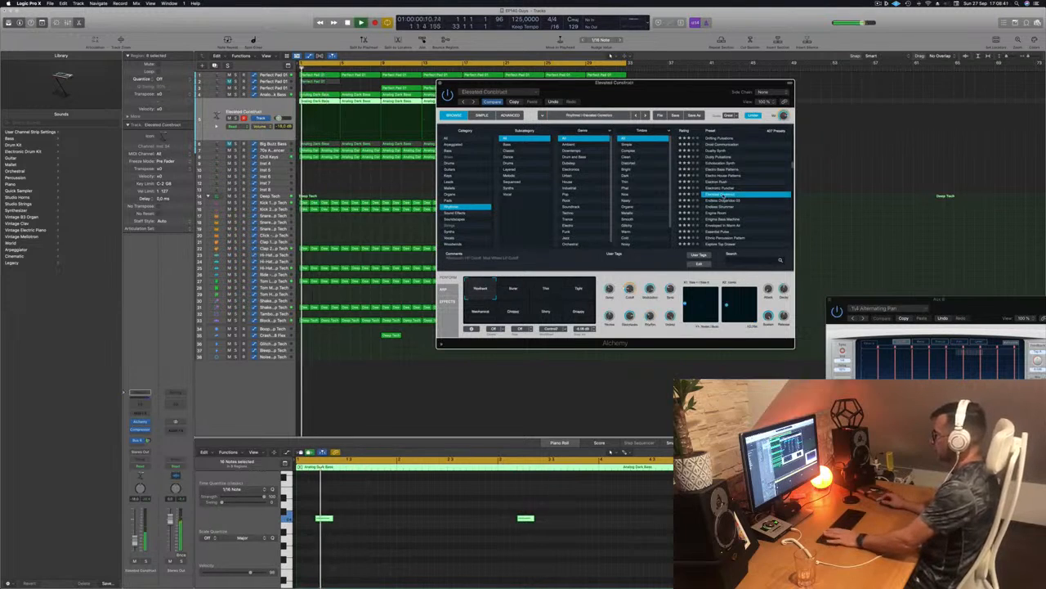
pyautogui.scroll(1, 723, 204)
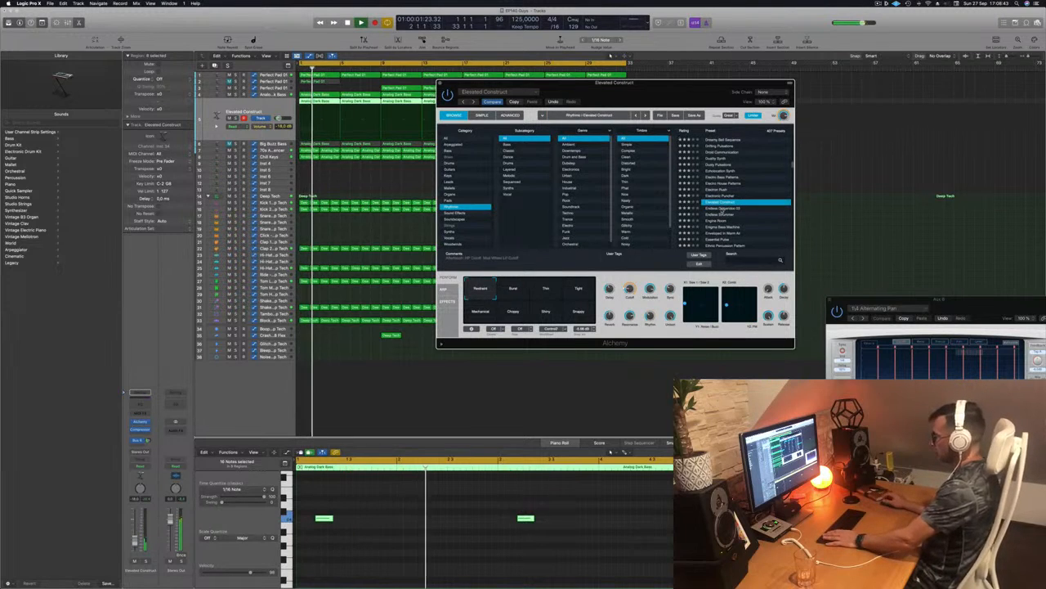
pyautogui.click(722, 209)
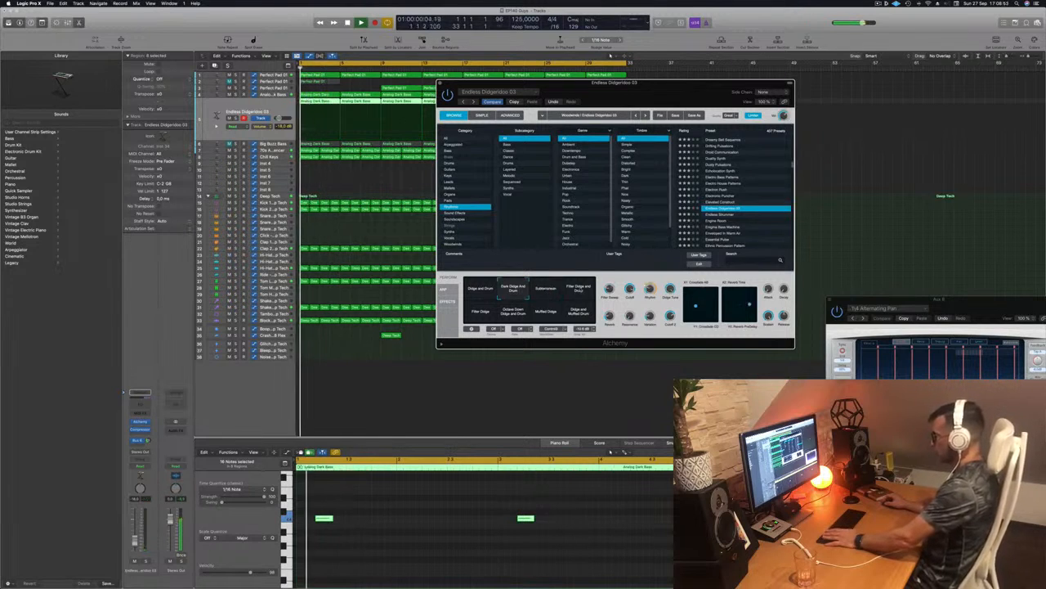
# Audition the didgeridoo preset's Filter Didge and Drum, Filter Didge and Octave Down Didge and Drum variations, settling on Muffled Didge
pyautogui.click(582, 290)
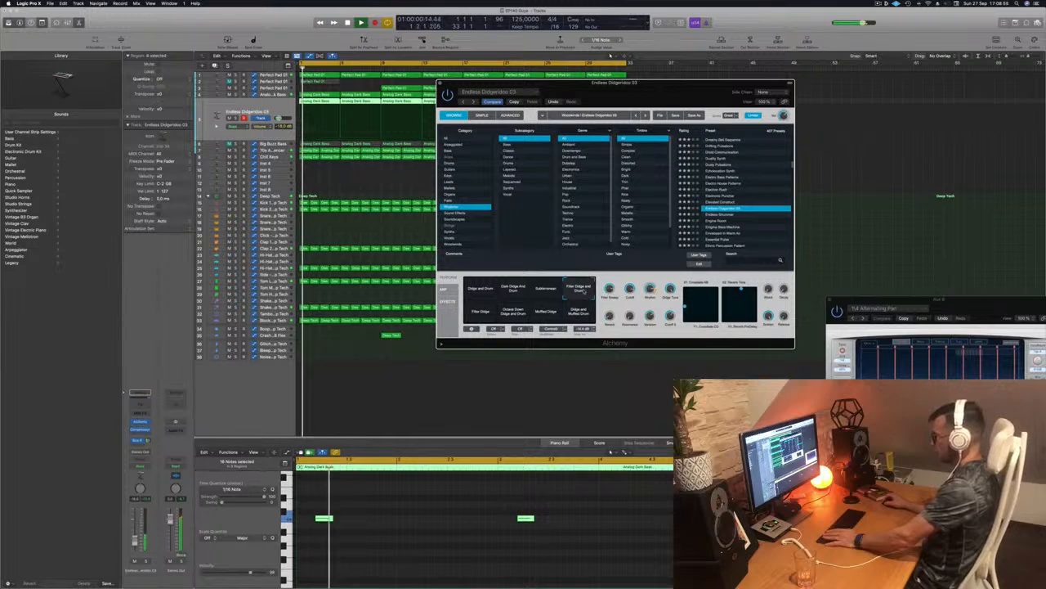
pyautogui.click(482, 315)
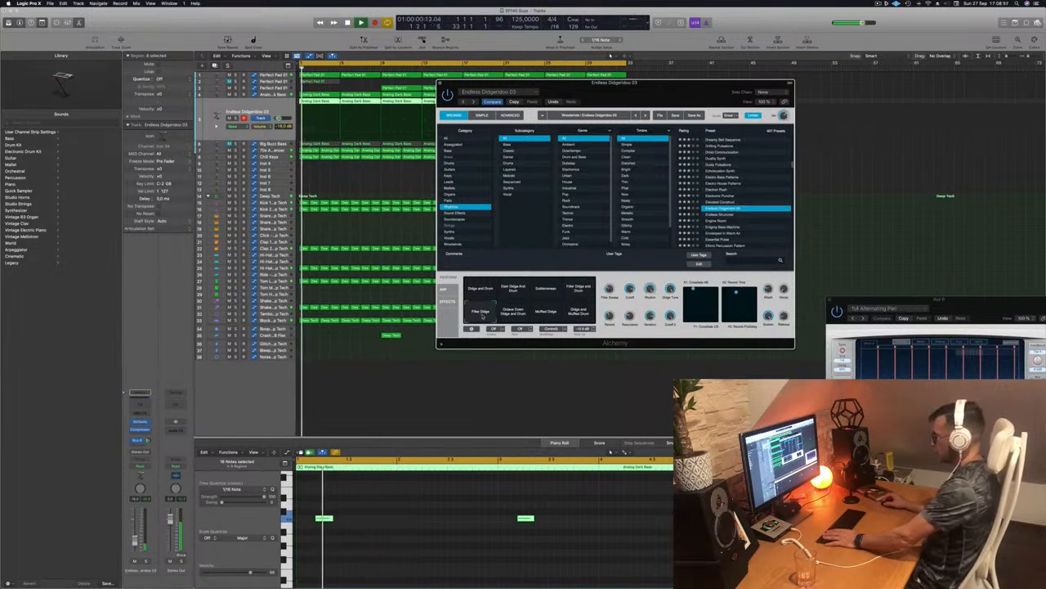
pyautogui.click(513, 313)
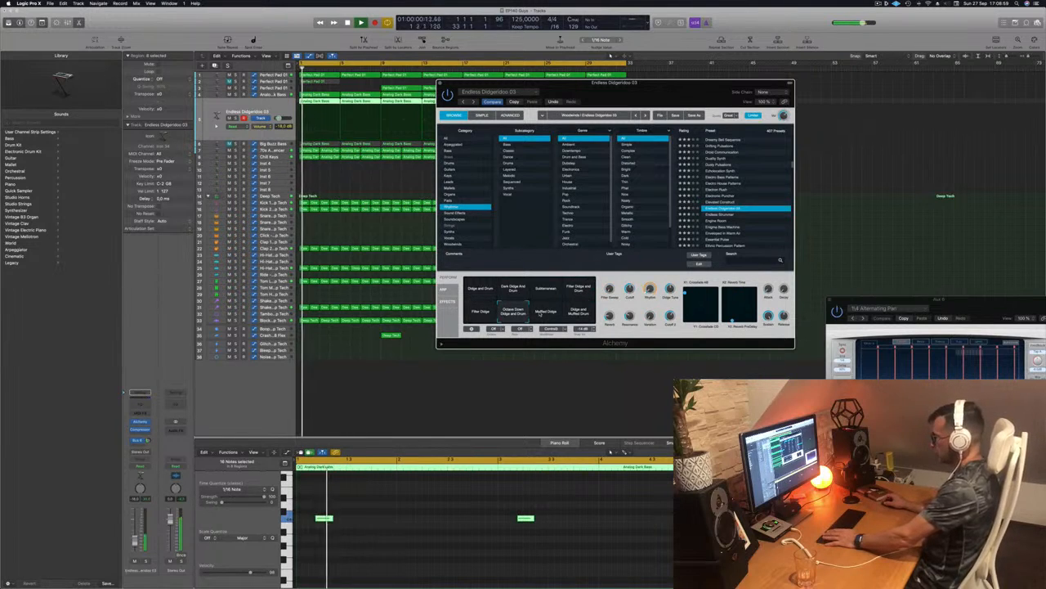
pyautogui.click(546, 312)
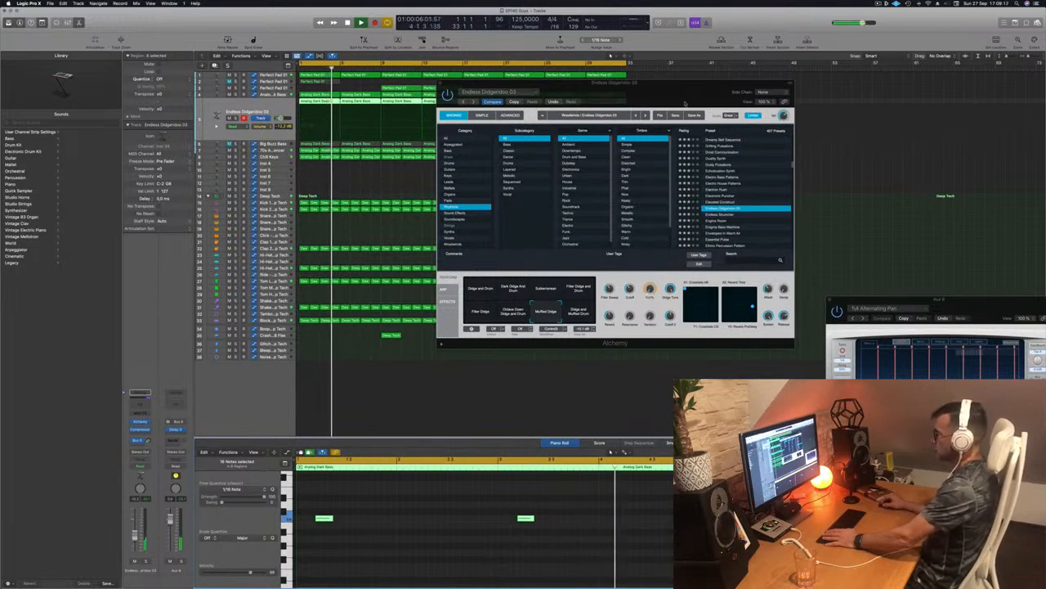
# Close the Alchemy window and play the arrangement from the beginning, leaving no regions selected
pyautogui.moveTo(441, 83); pyautogui.dragTo(373, 82)
pyautogui.click(367, 82)
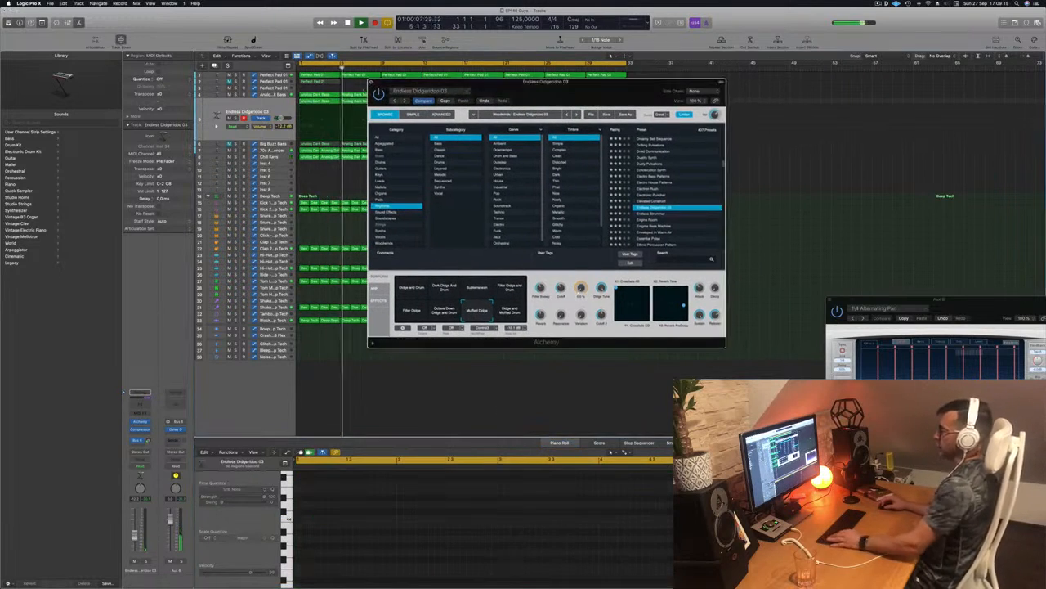
pyautogui.press('super+w')
pyautogui.press('super+Left')
pyautogui.press('Return')
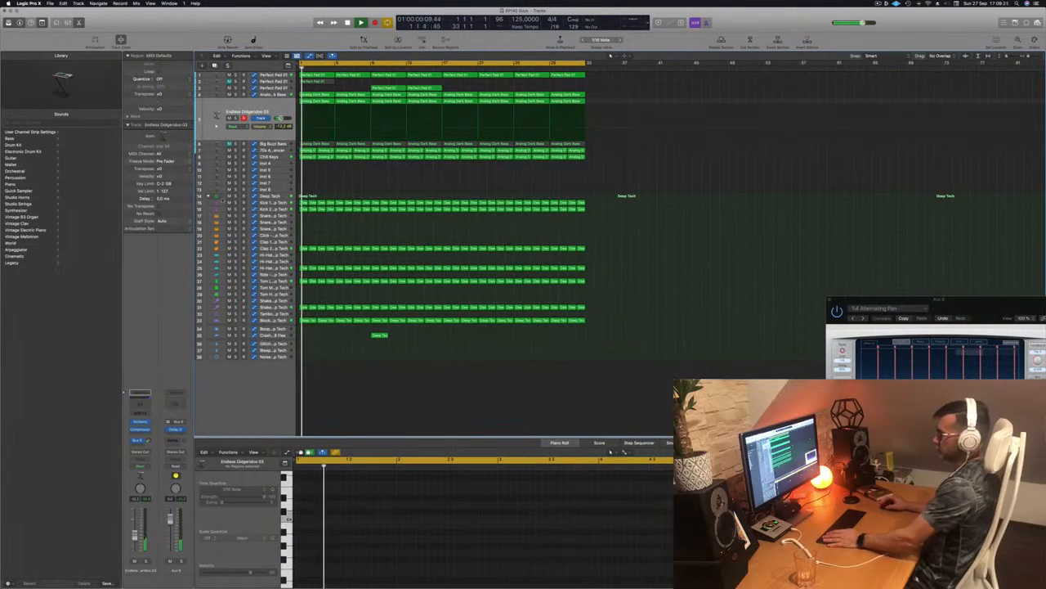
pyautogui.press('Up')
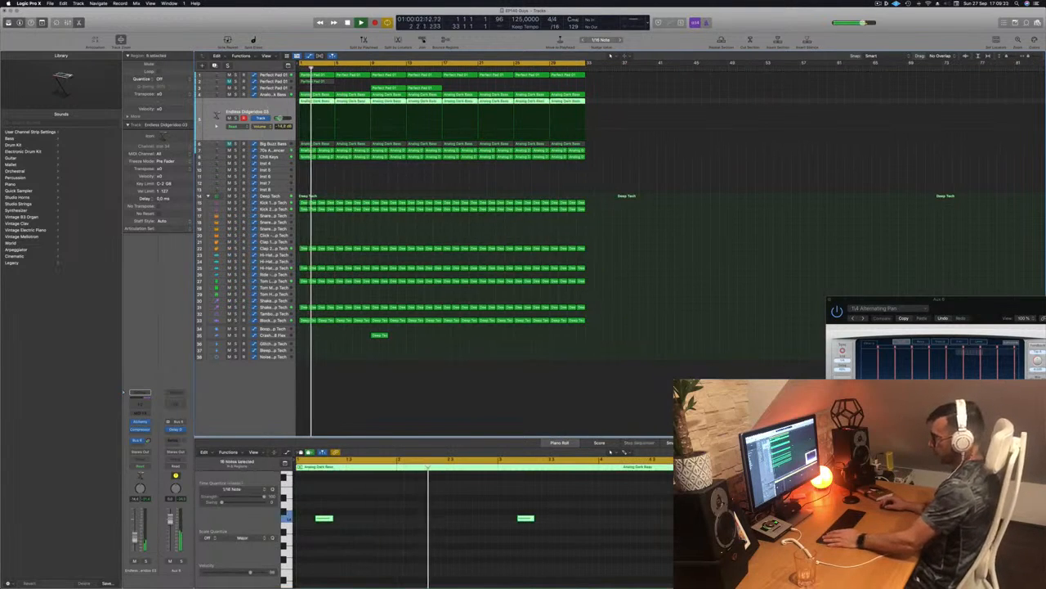
pyautogui.click(402, 408)
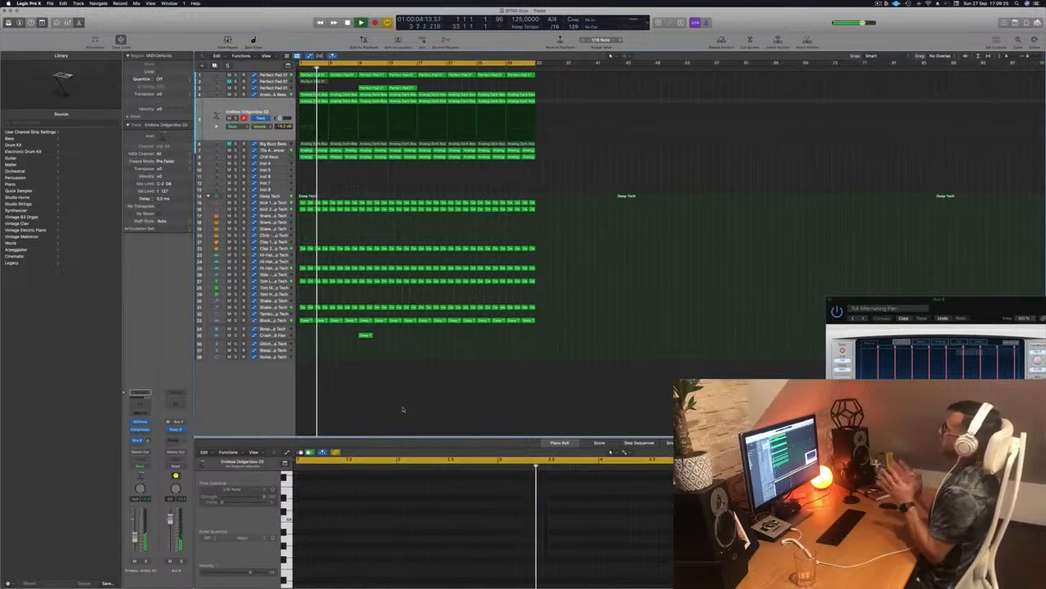